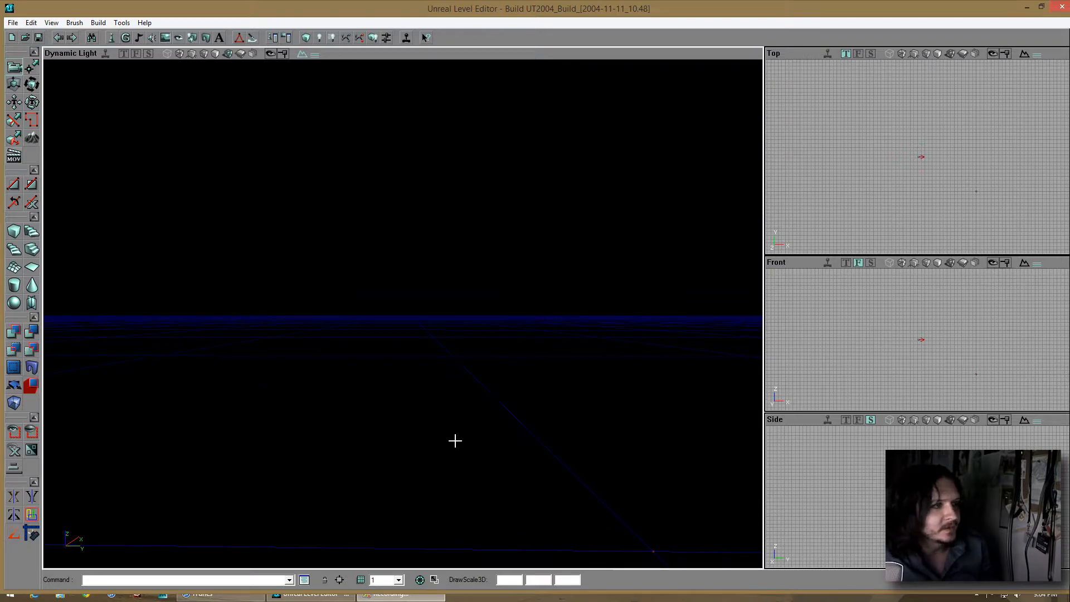
left_click_drag(405, 315, 401, 310)
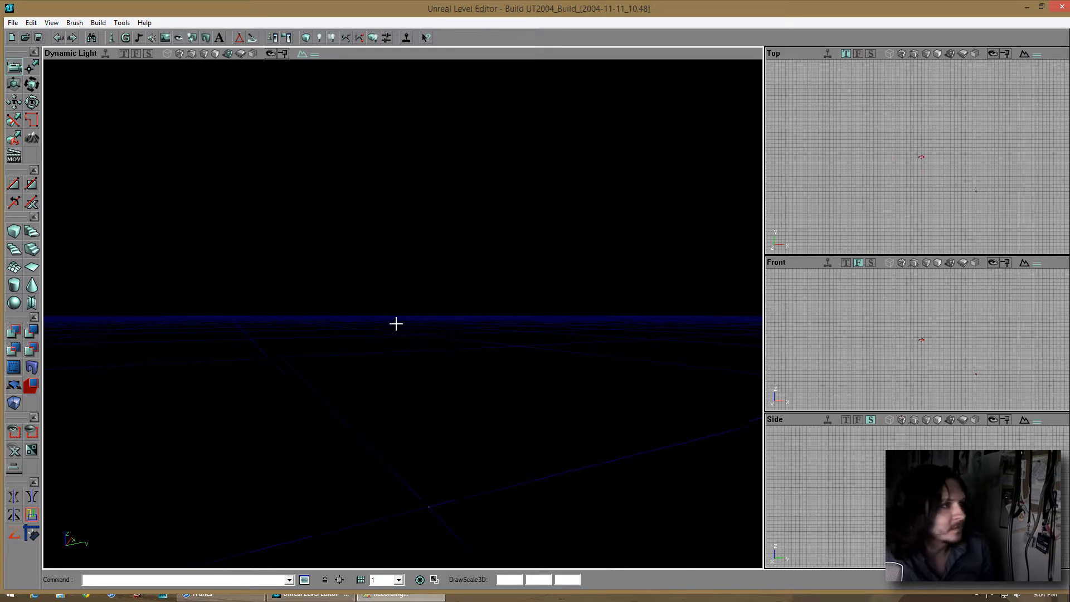
left_click_drag(394, 320, 585, 296)
right_click_drag(373, 306, 403, 312)
left_click_drag(402, 313, 402, 341)
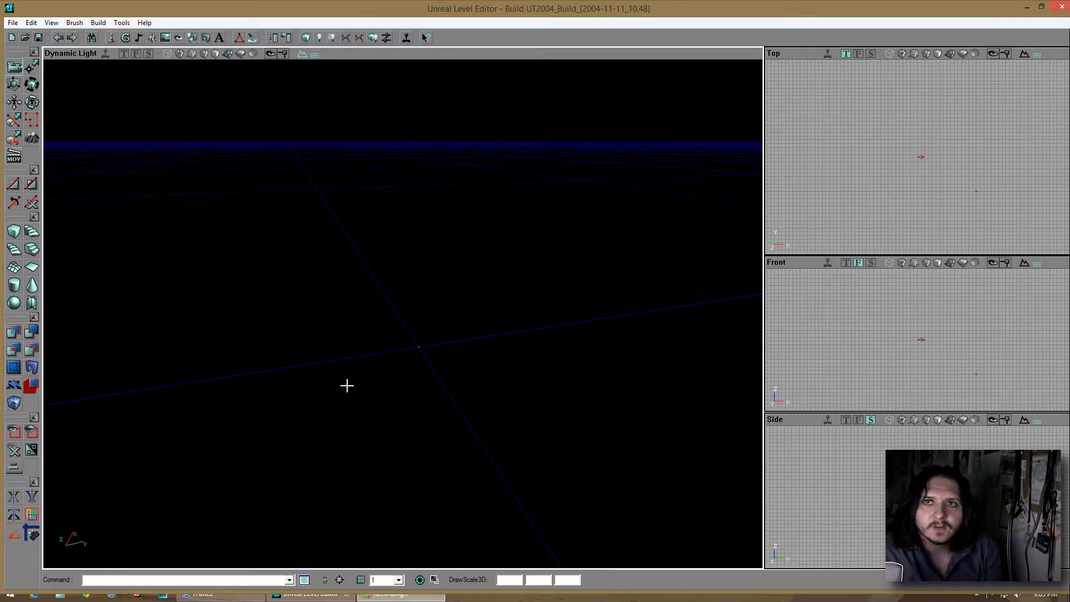
Restore the editor window to its smaller size, and maximize it again
double_click(909, 14)
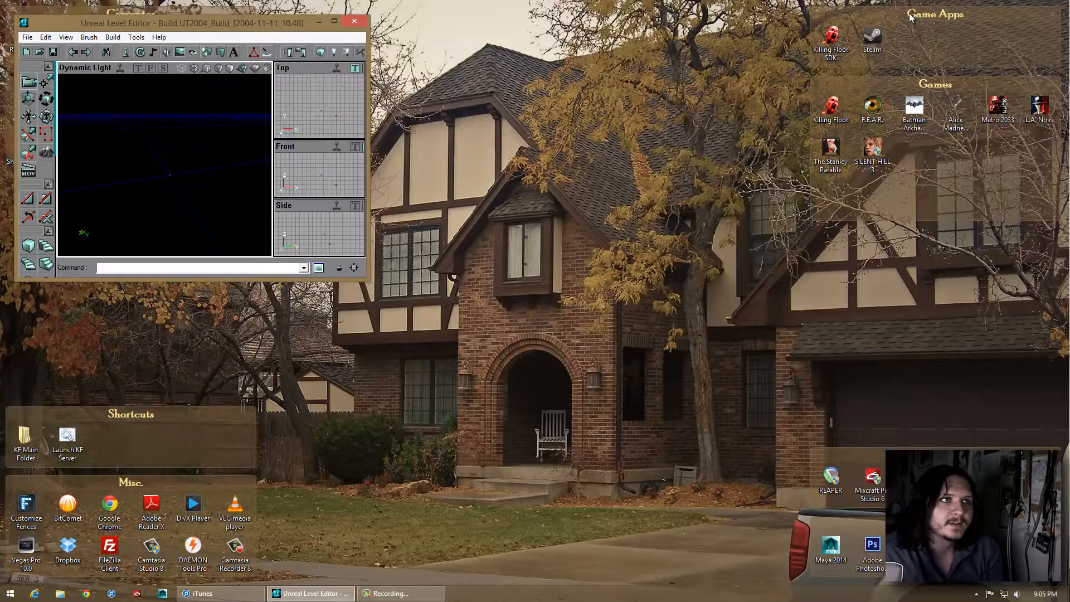
double_click(256, 12)
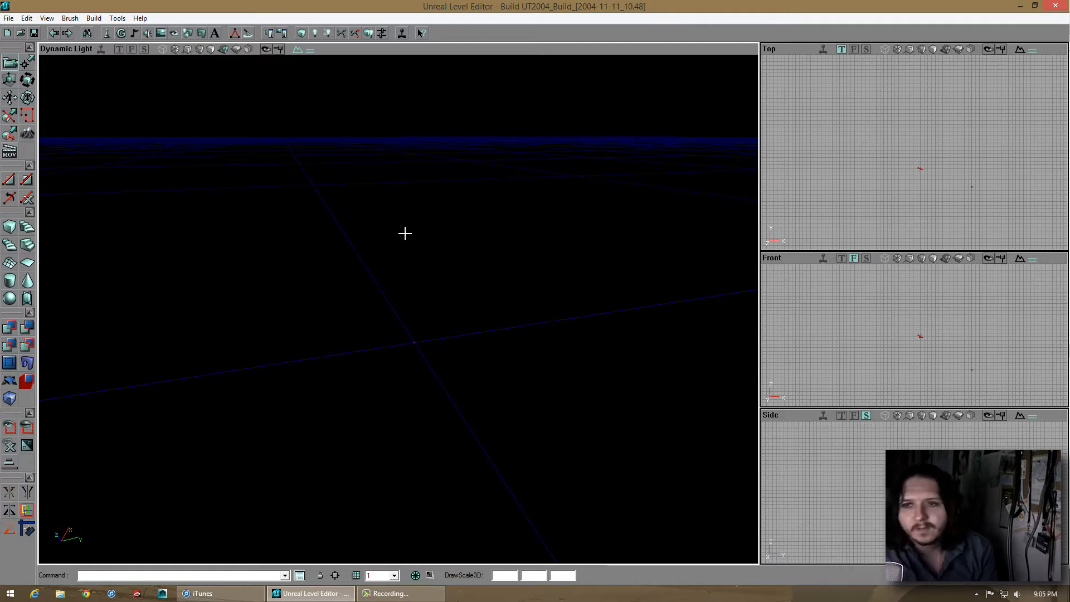
mouse_move(417, 234)
left_mouse_down()
mouse_move(403, 313)
mouse_move(422, 234)
left_mouse_up()
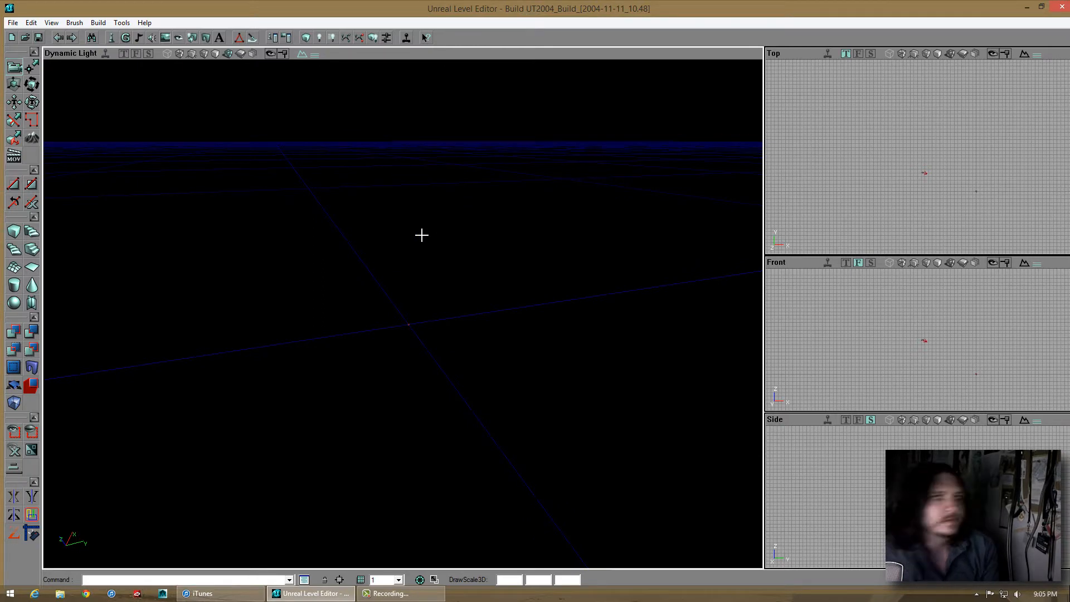
left_click_drag(422, 235, 406, 315)
right_click_drag(407, 315, 401, 301)
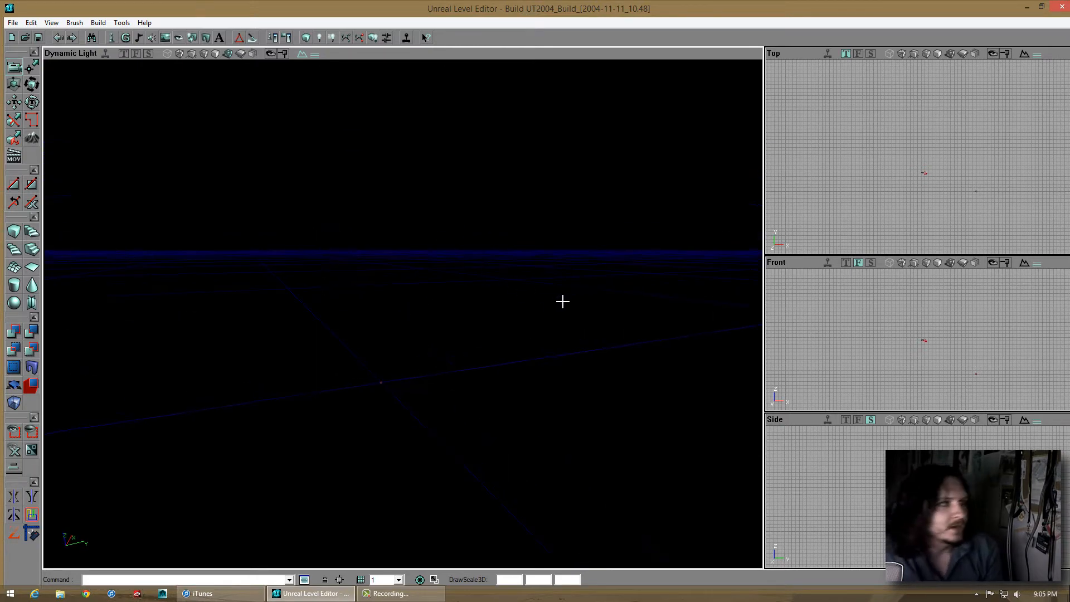
left_click_drag(589, 319, 402, 293)
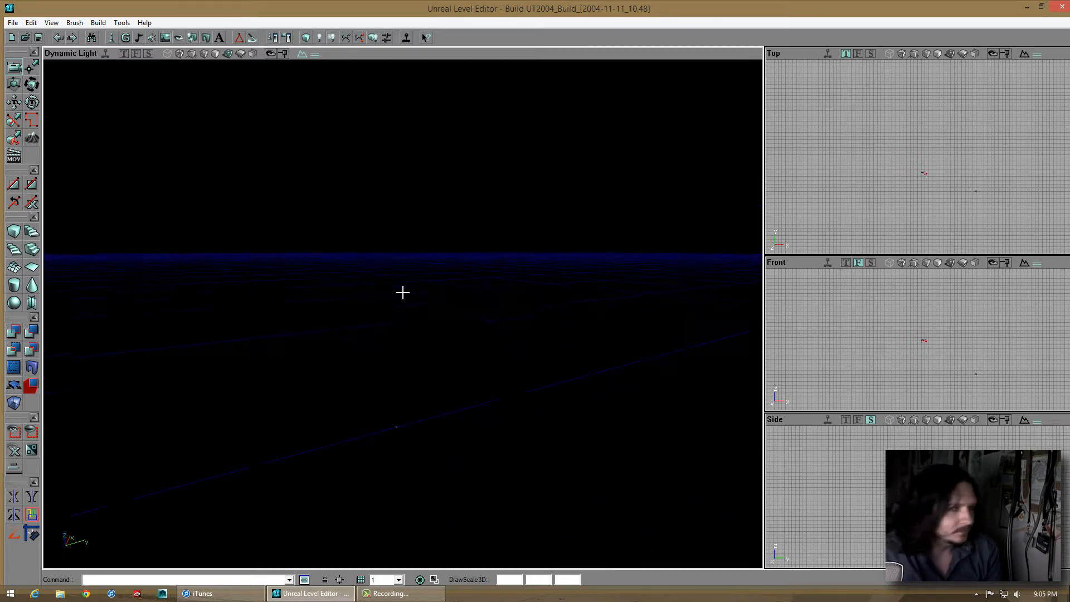
right_click_drag(403, 293, 401, 366)
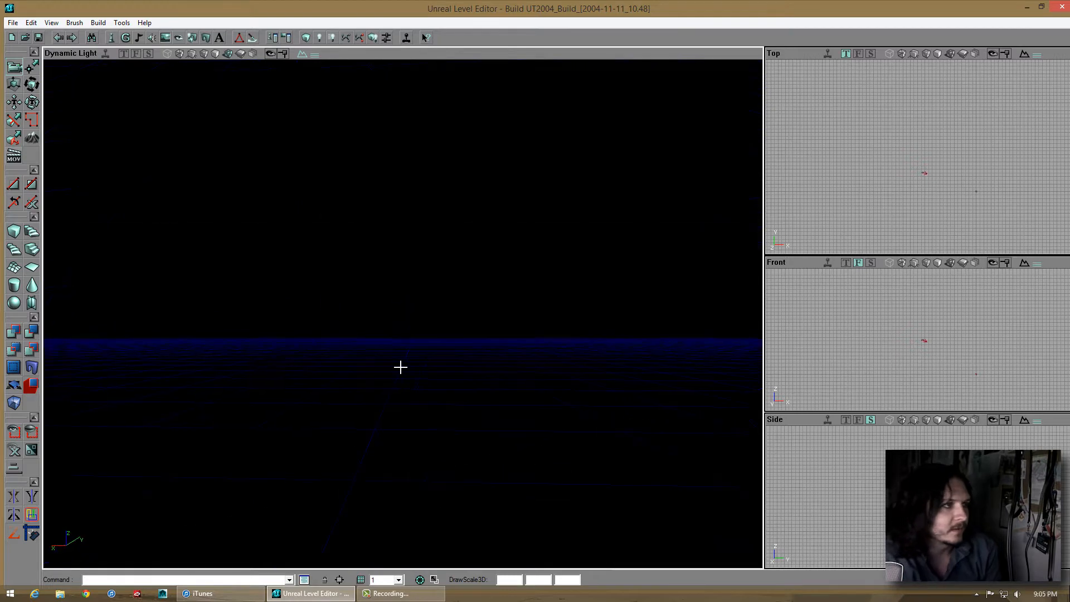
mouse_move(401, 313)
right_mouse_down()
mouse_move(542, 482)
mouse_move(402, 320)
mouse_move(406, 289)
mouse_move(406, 298)
right_mouse_up()
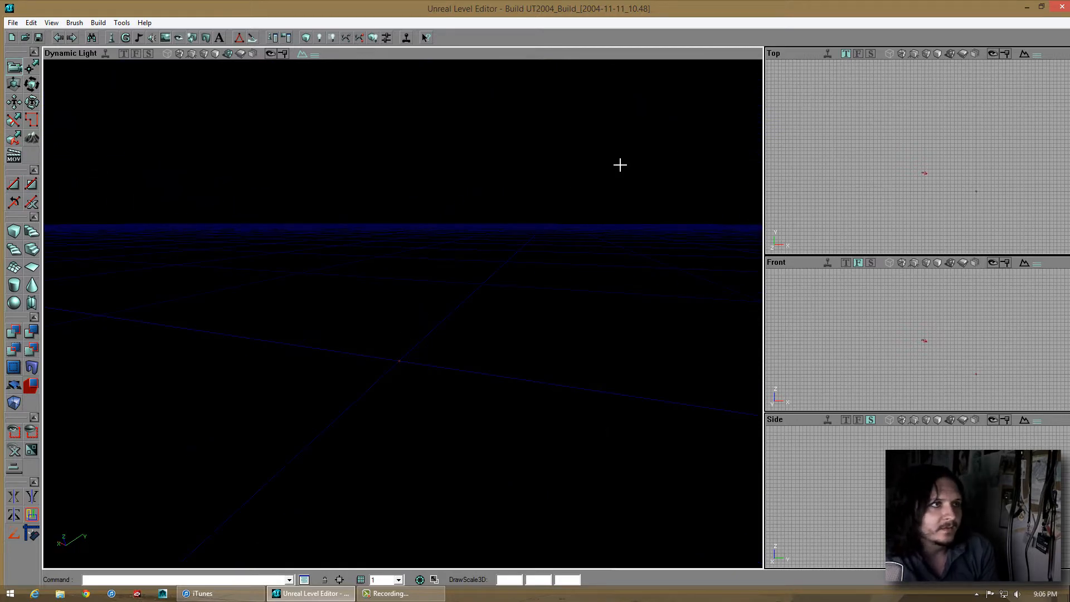
Configure the viewports to the layout with one tall main view and three smaller views stacked beside it
left_click(51, 23)
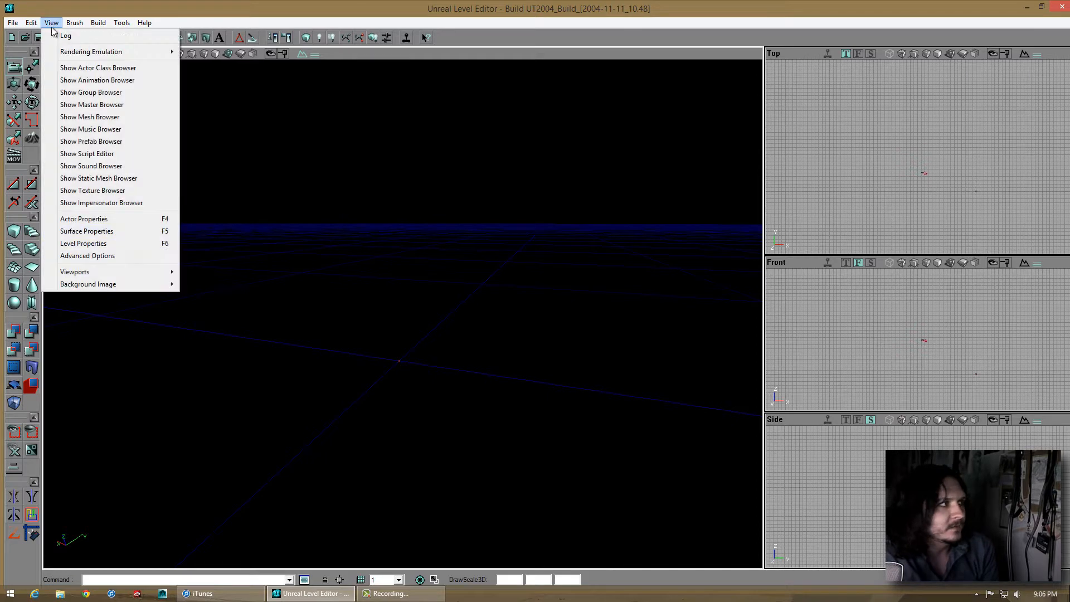
mouse_move(109, 272)
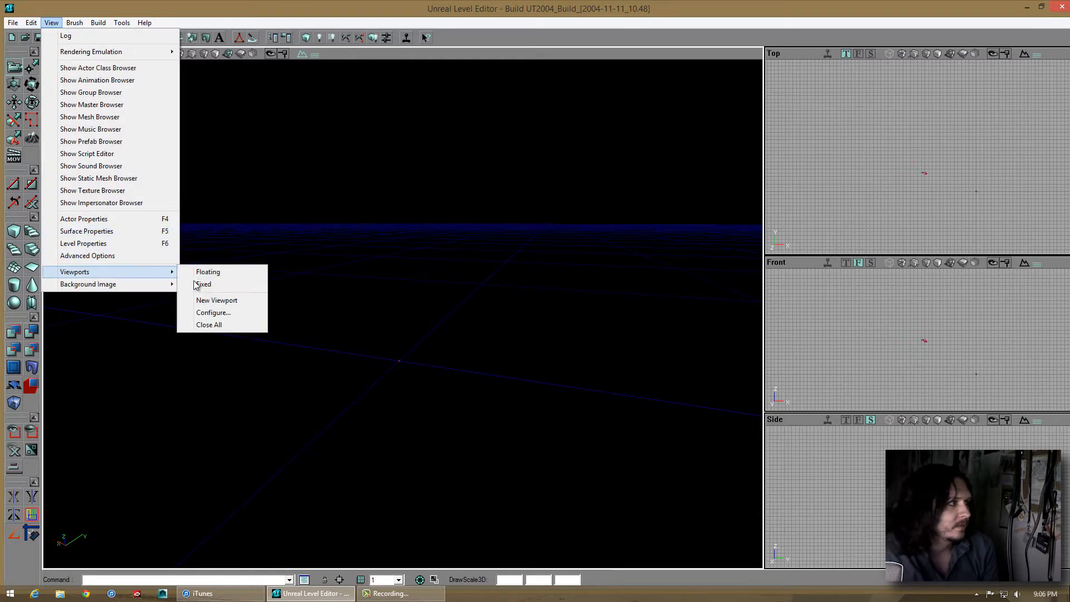
left_click(209, 312)
left_click(526, 304)
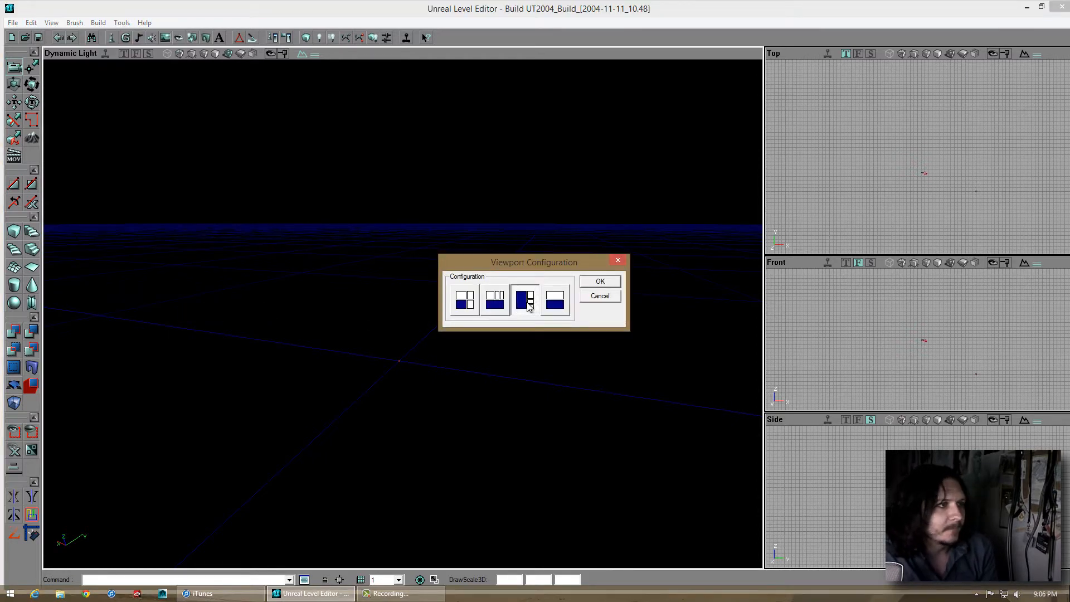
left_click(470, 302)
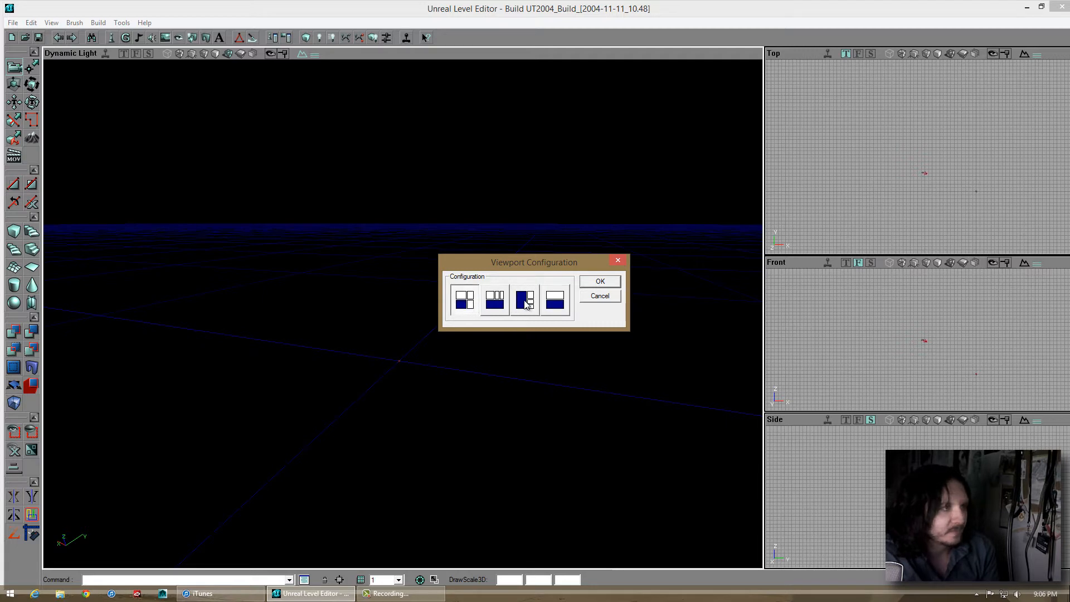
left_click(526, 304)
left_click(599, 281)
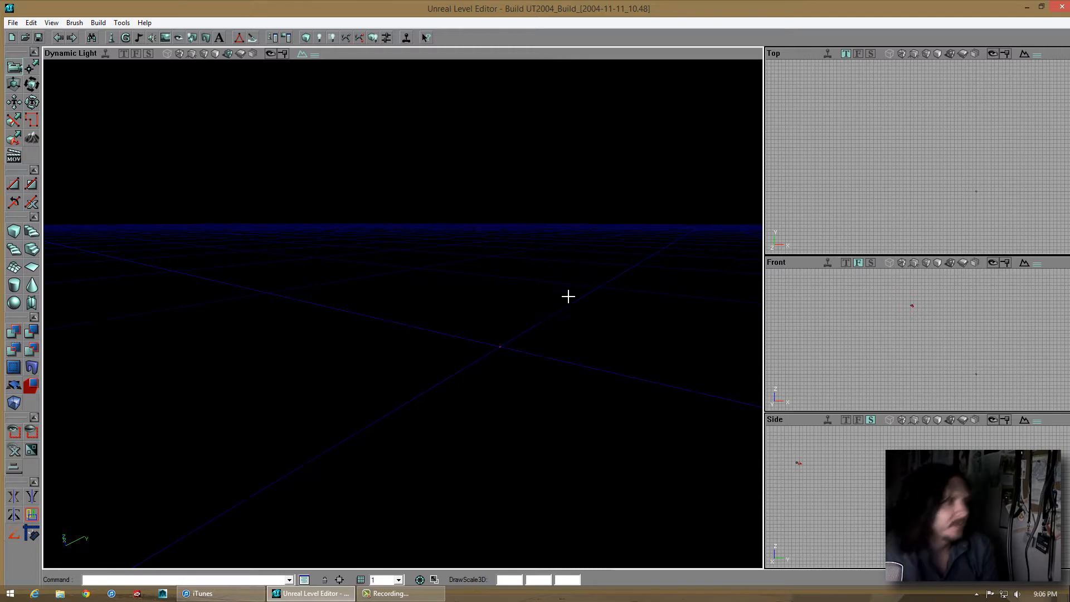
left_click_drag(406, 318, 535, 348)
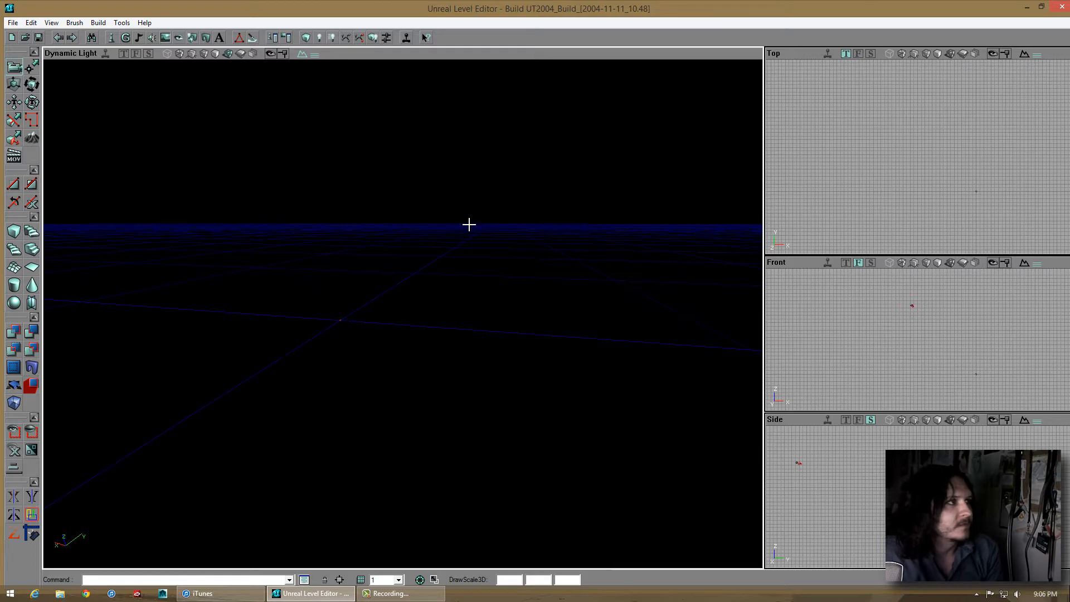
right_click_drag(548, 218, 402, 313)
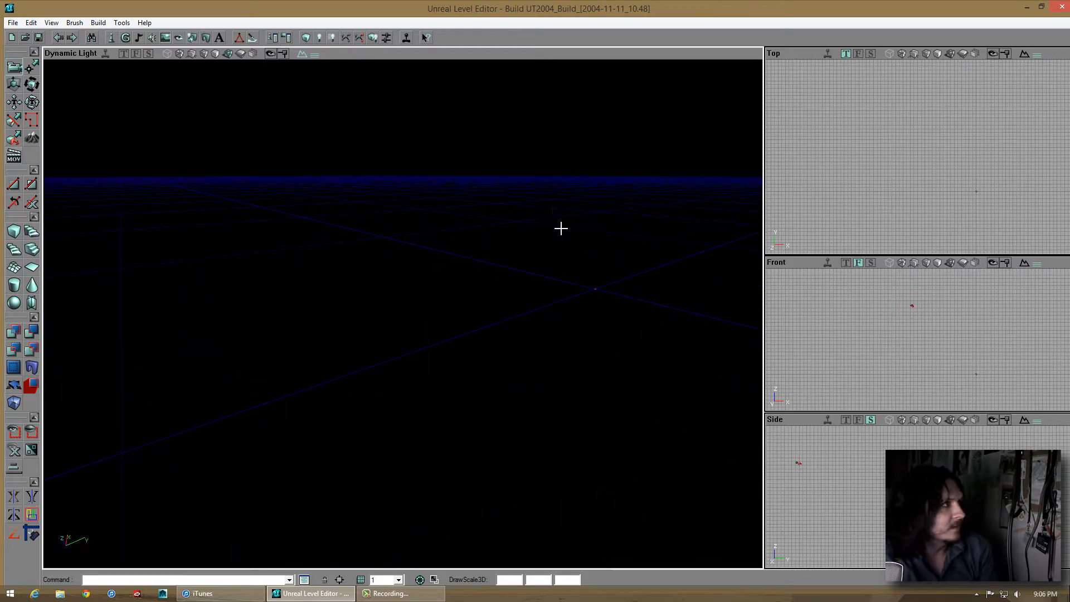
right_click_drag(559, 236, 402, 309)
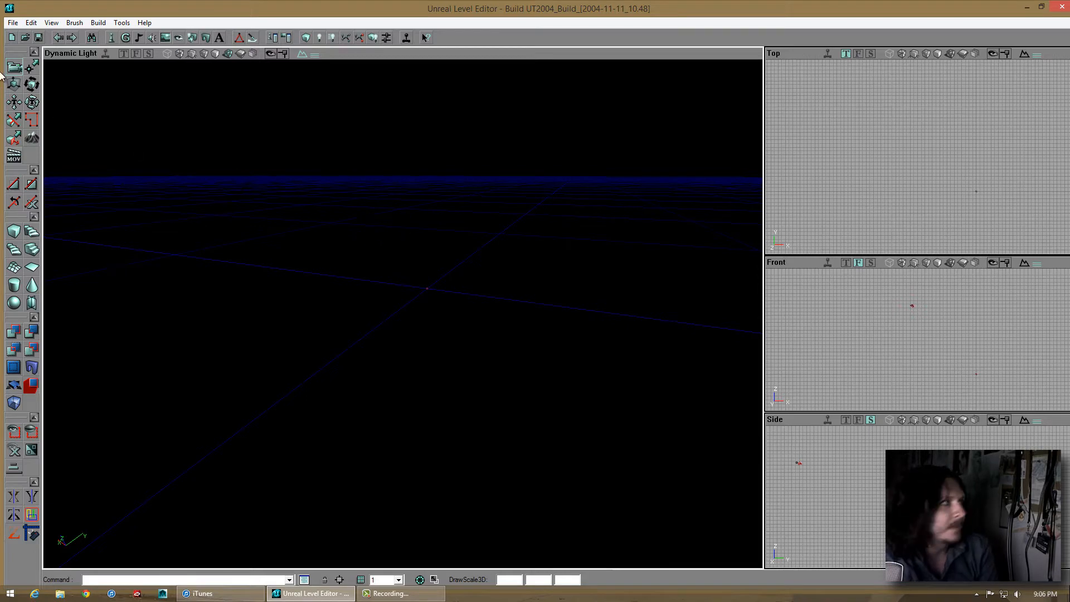
Save the new level as KF-TestBasicMap in the KillingFloor Maps folder, using the Map Files (*.rom) type
left_click(13, 22)
left_click(37, 76)
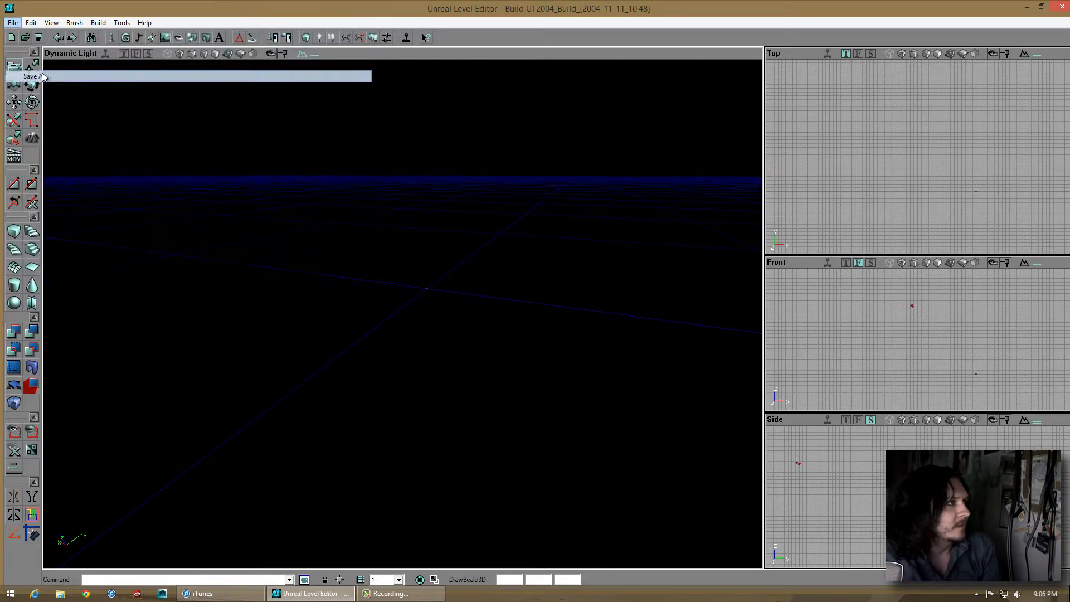
left_click_drag(263, 36, 671, 202)
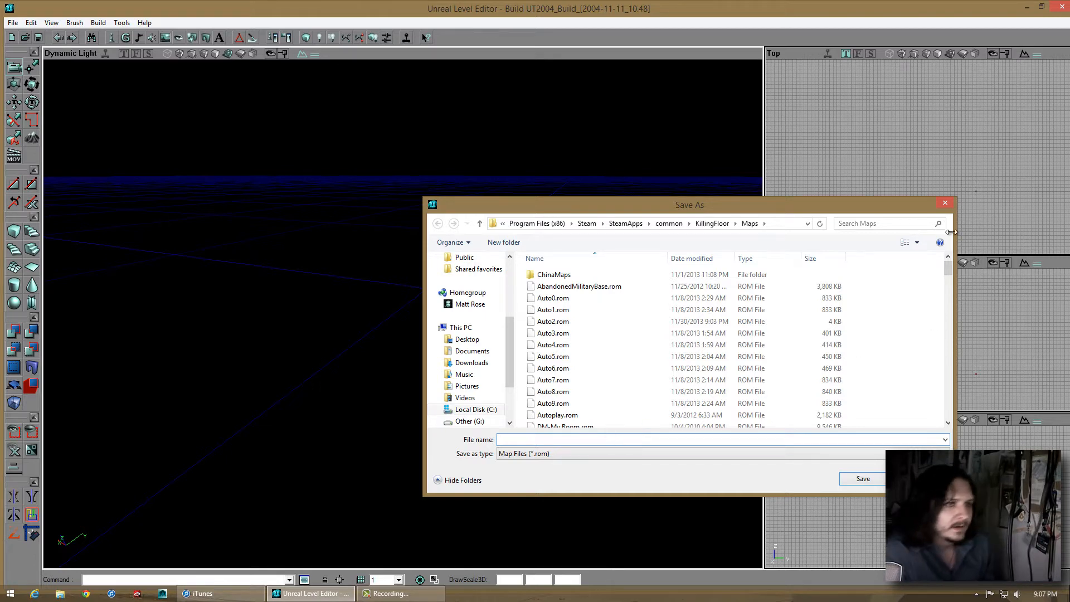
left_click_drag(948, 271, 946, 337)
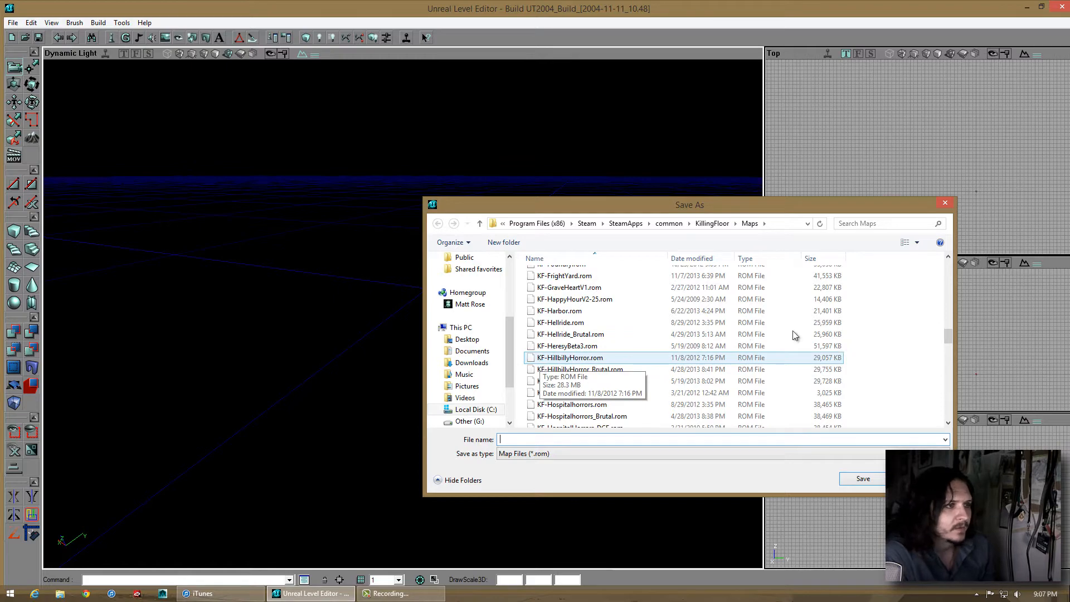
left_click_drag(951, 341, 942, 425)
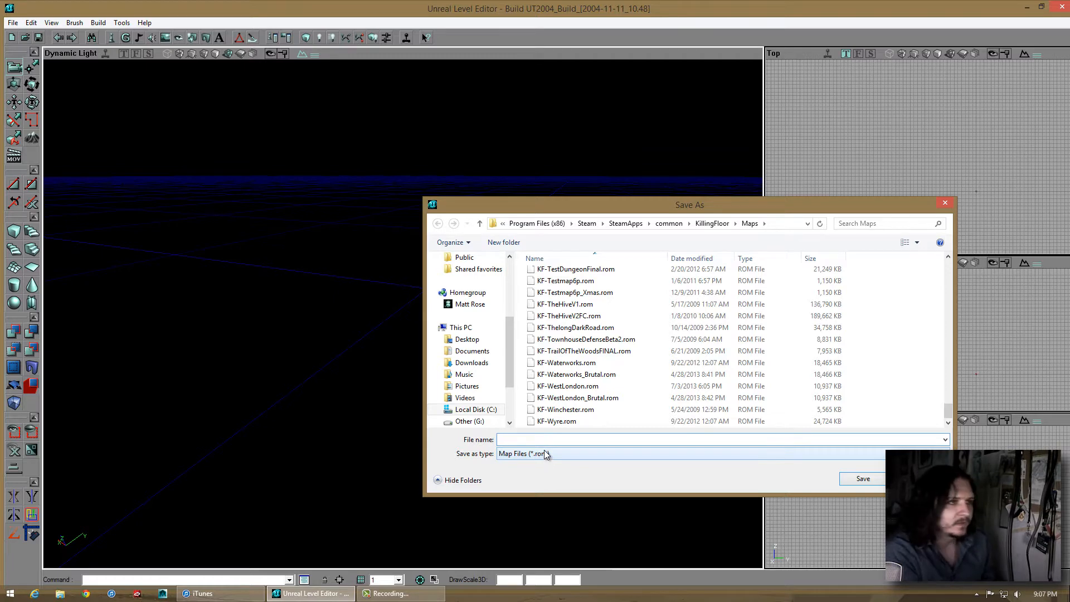
type("KF-")
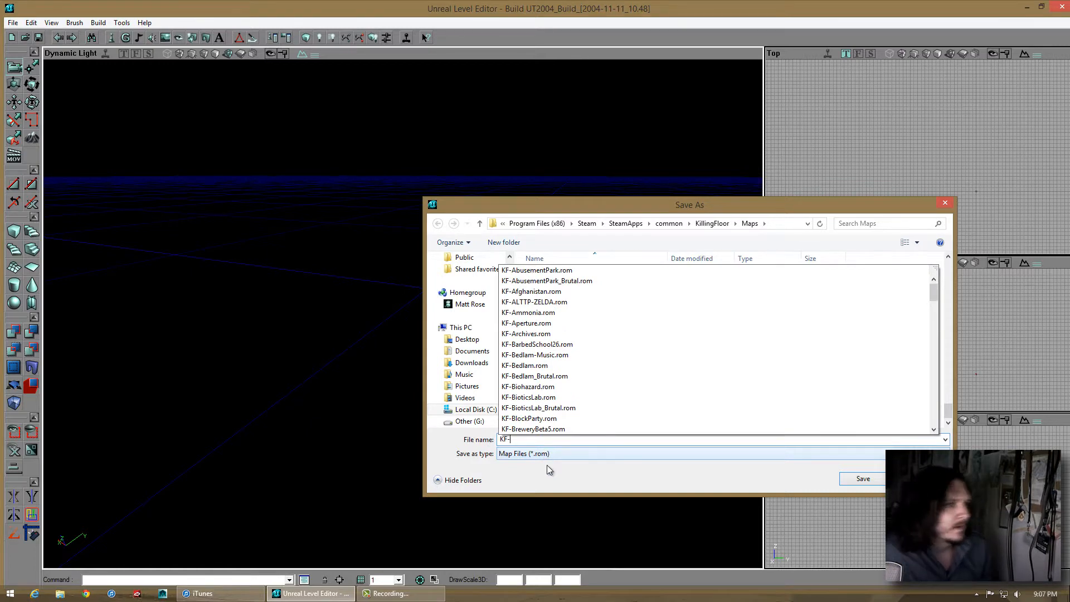
left_click(549, 469)
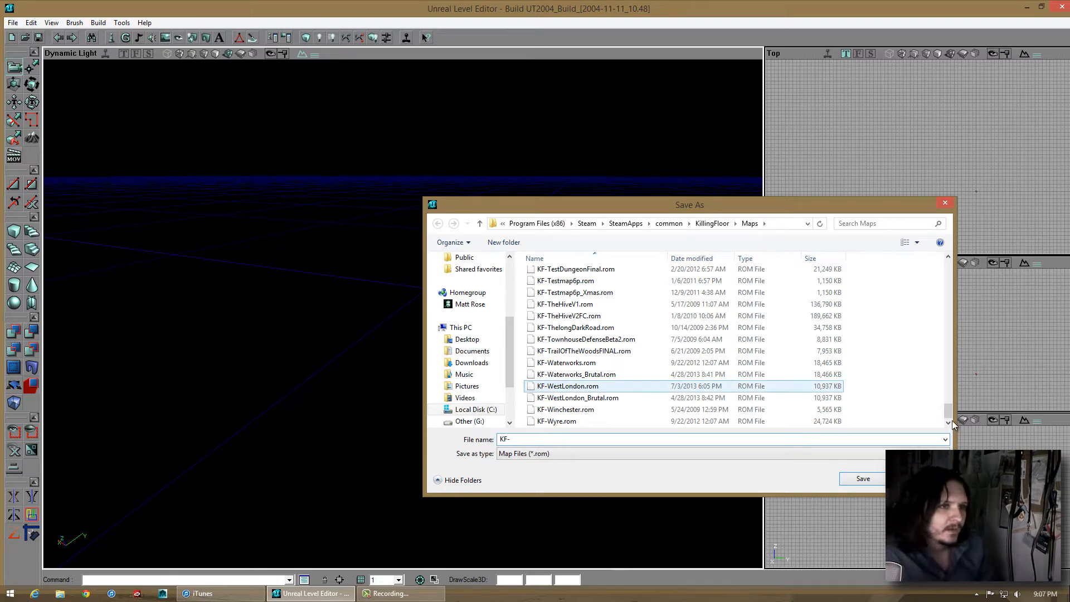
left_click_drag(949, 409, 933, 371)
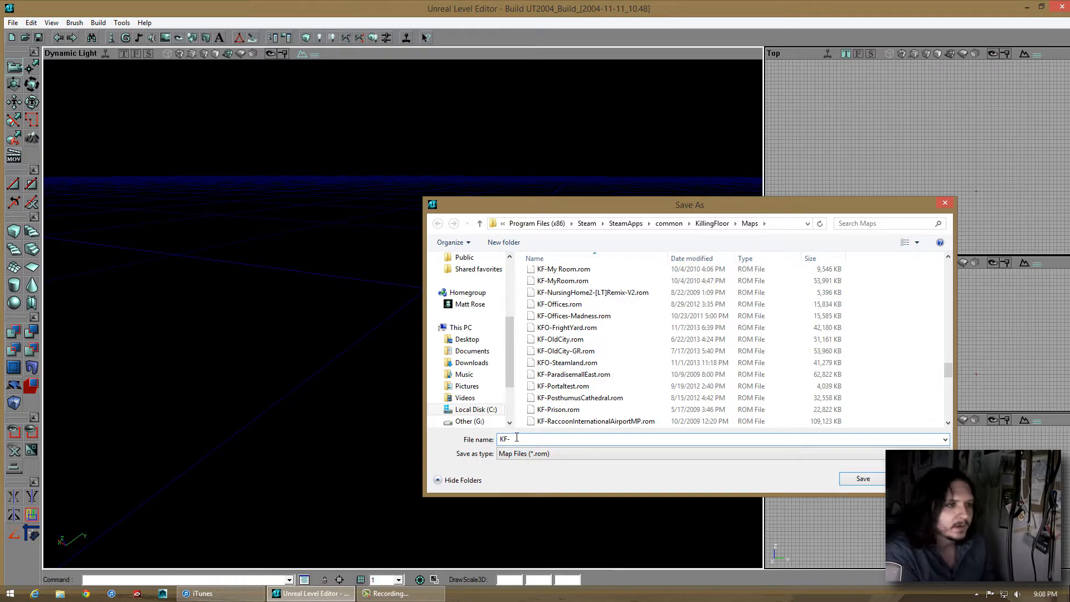
type("Test")
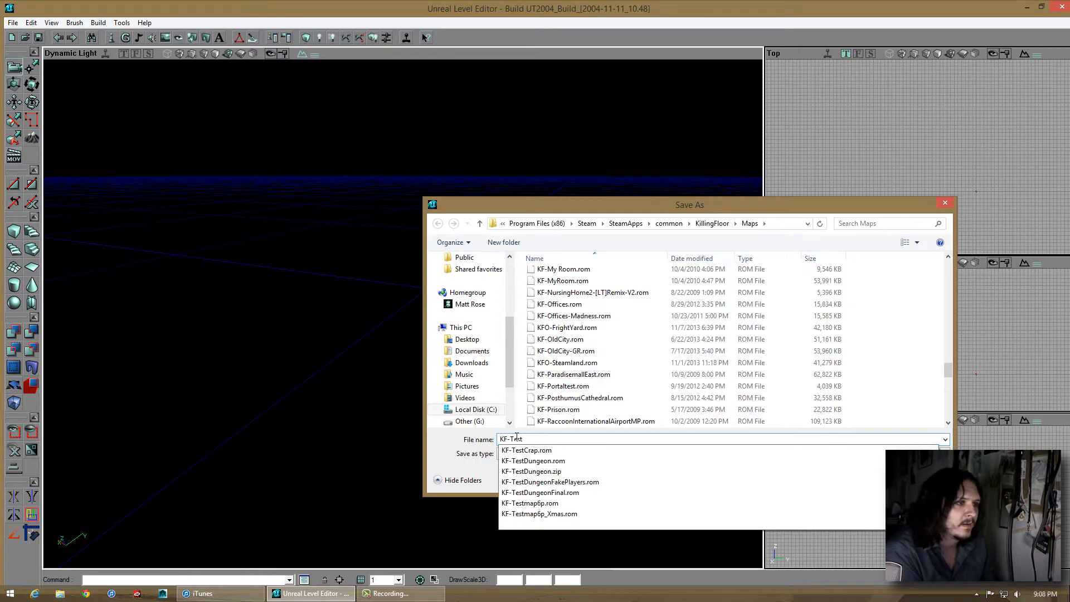
type("BasicMap")
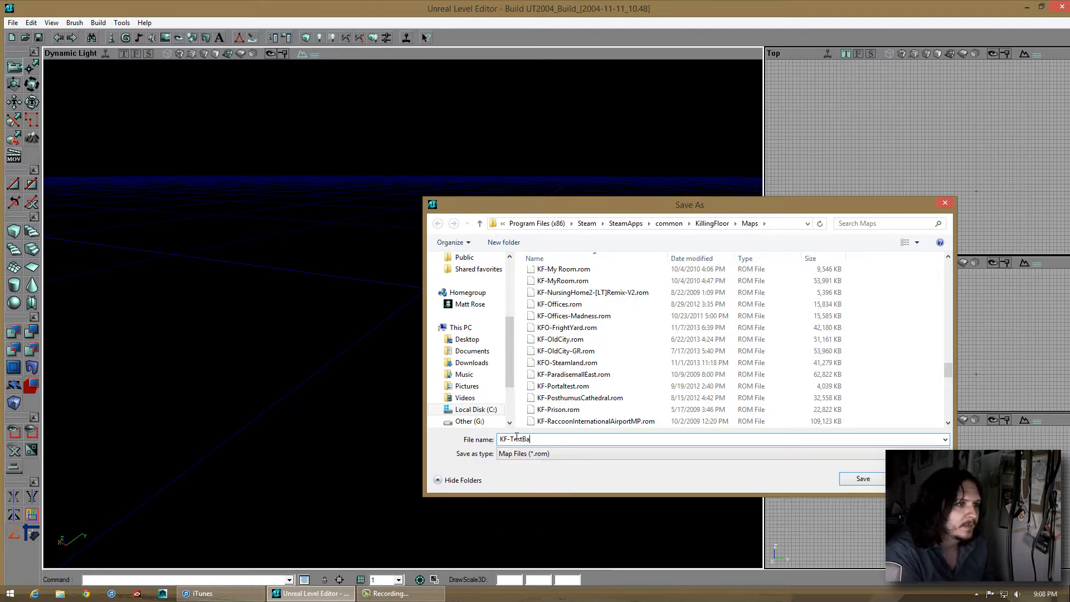
left_click(873, 478)
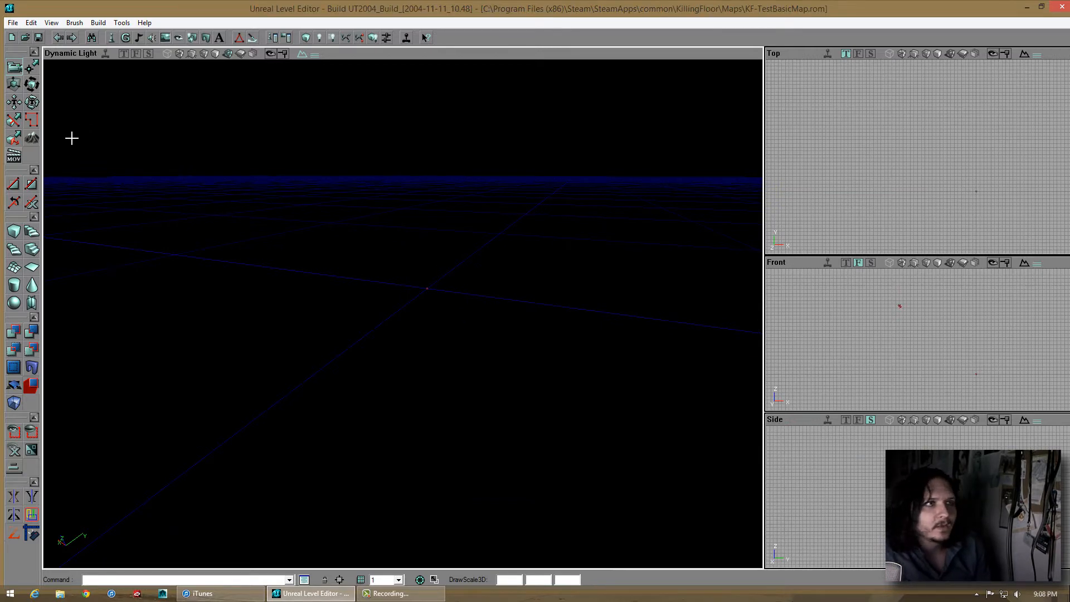
Bring up the Level Properties window and place it over the middle of the 3D viewport
left_click(14, 23)
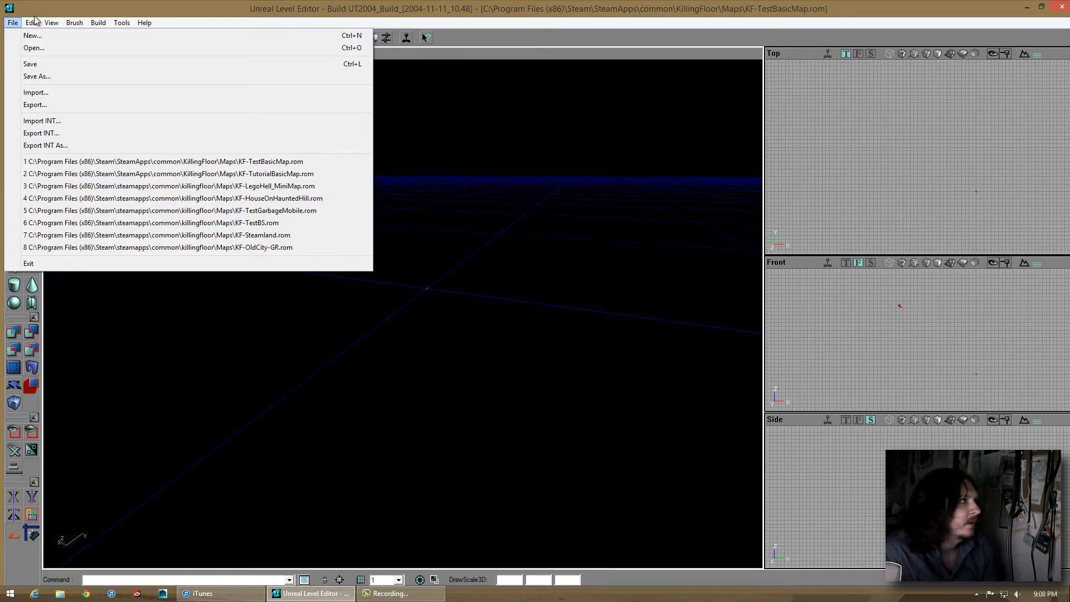
mouse_move(40, 25)
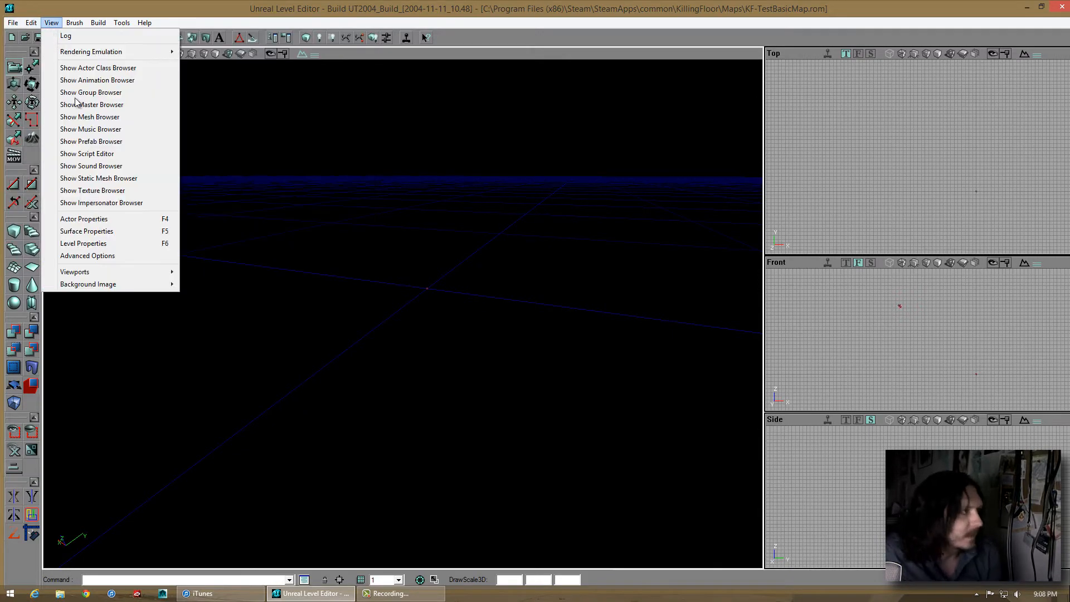
left_click(94, 240)
left_click_drag(216, 144, 655, 239)
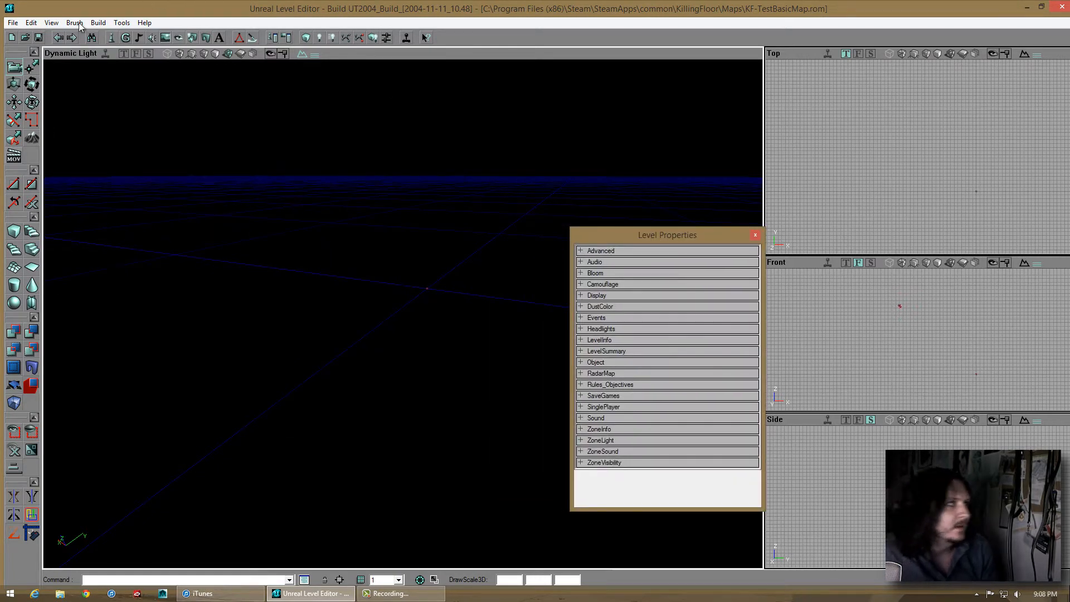
left_click(51, 23)
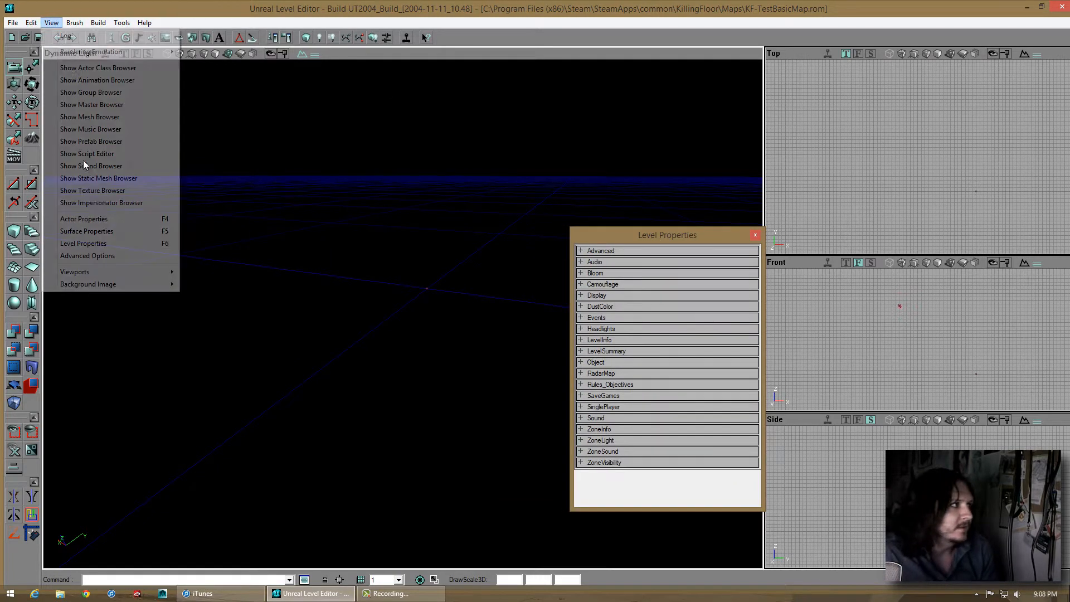
left_click(110, 243)
left_click_drag(597, 233, 490, 142)
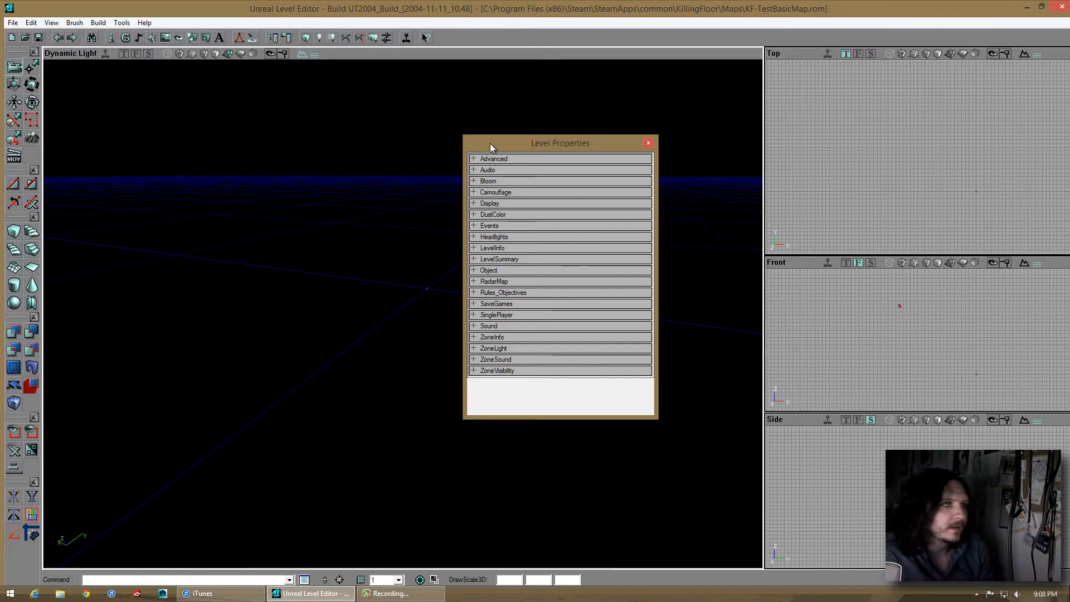
Expand the Bloom group in the level properties to examine its settings
double_click(491, 181)
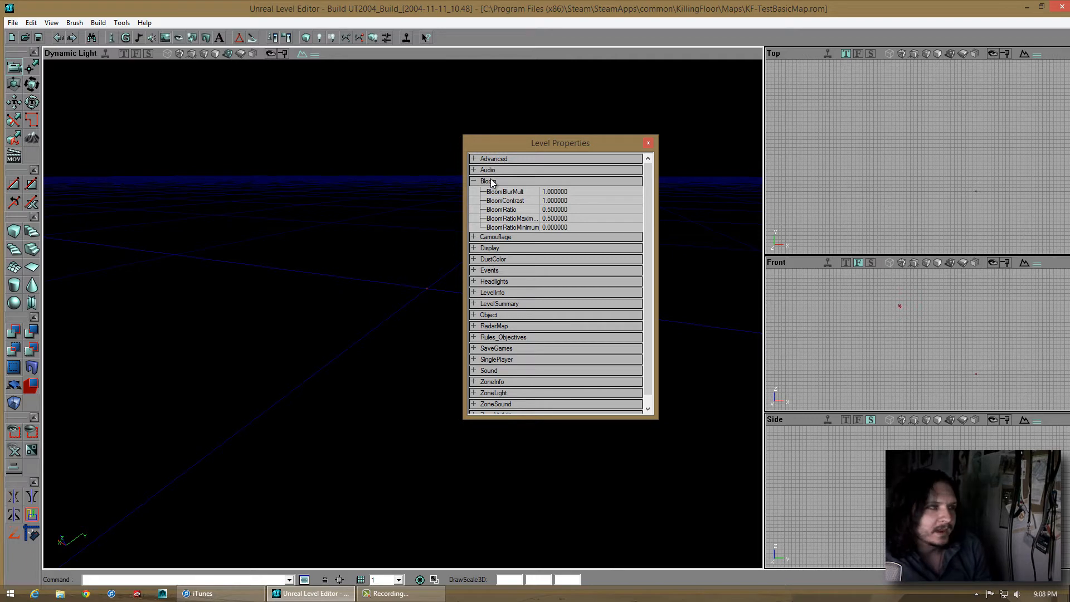
double_click(495, 181)
double_click(496, 180)
double_click(498, 180)
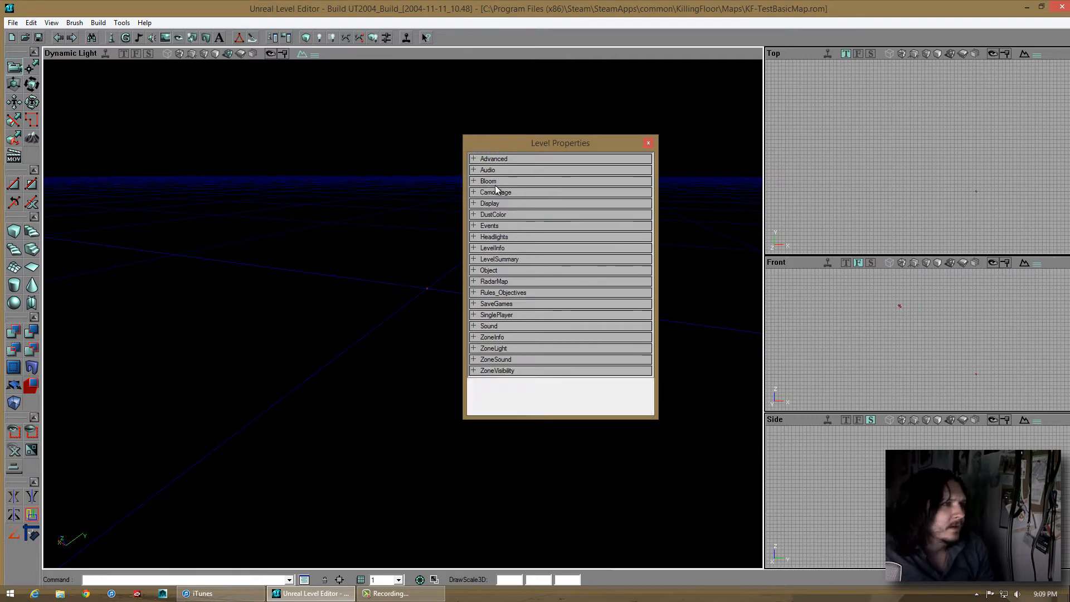
double_click(496, 181)
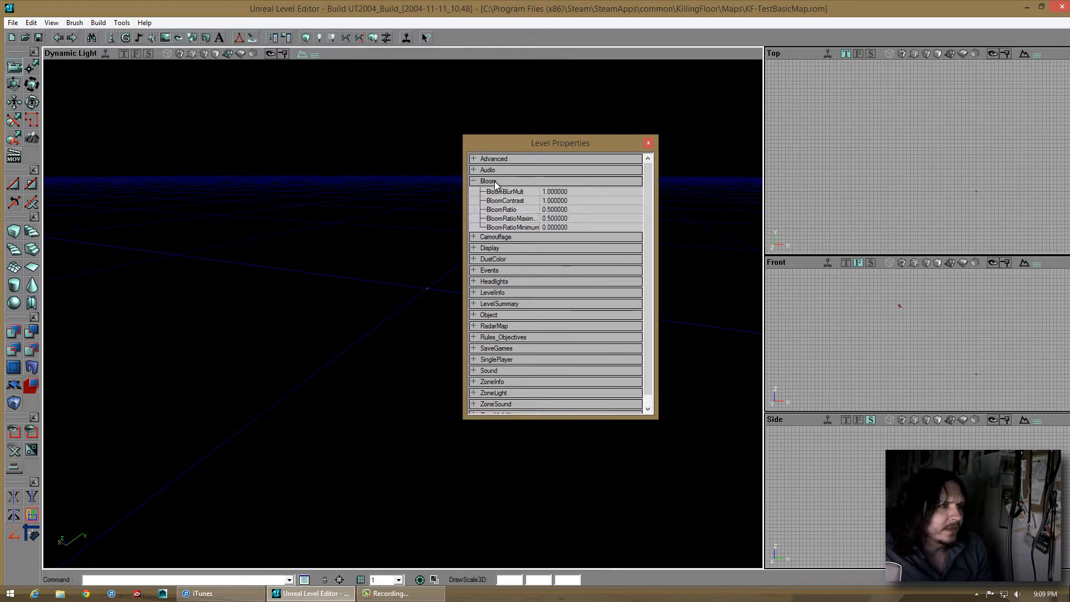
Collapse the Bloom group, examine the LevelInfo settings, and leave the LevelSummary group expanded in the level properties
double_click(497, 181)
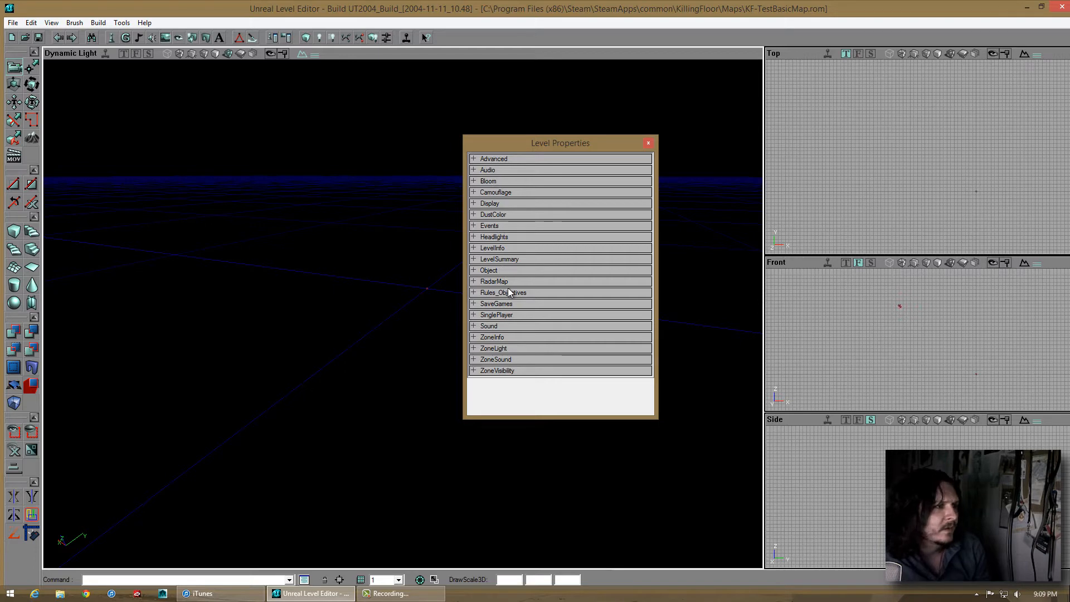
double_click(503, 249)
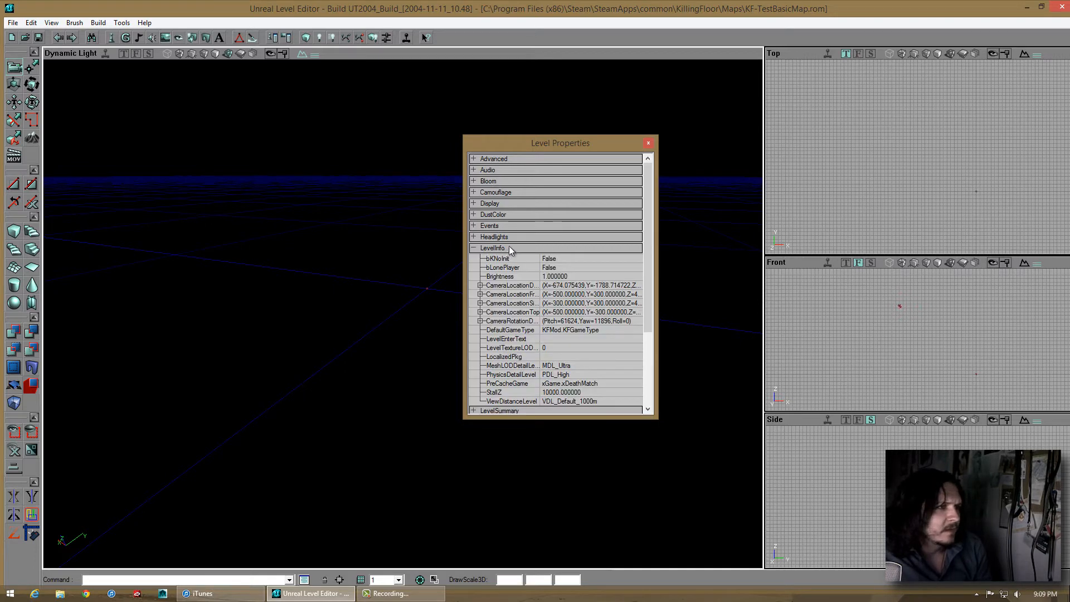
double_click(508, 247)
double_click(512, 259)
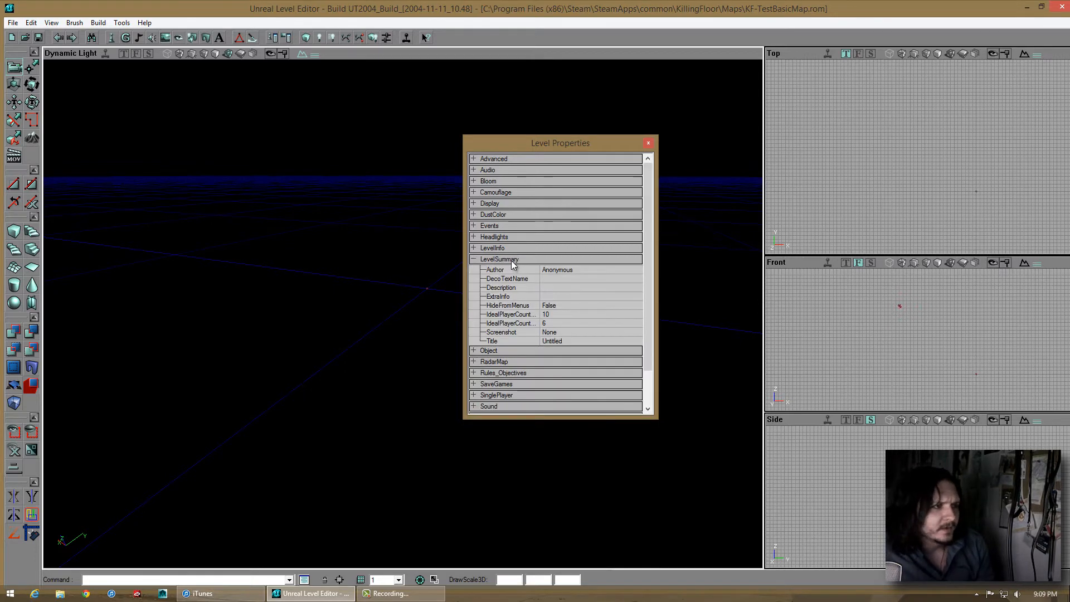
double_click(511, 259)
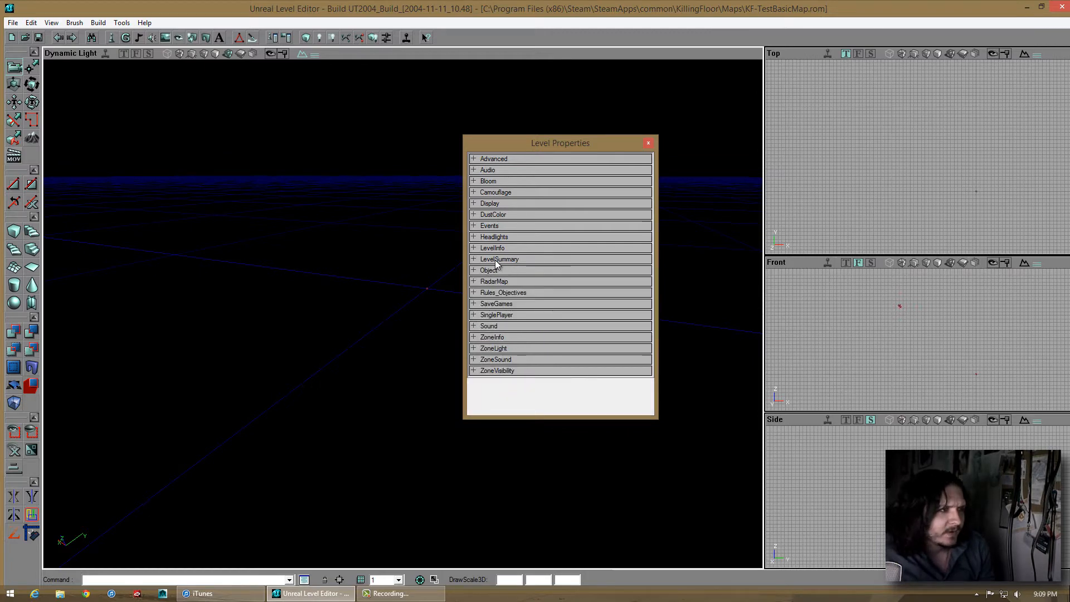
double_click(499, 259)
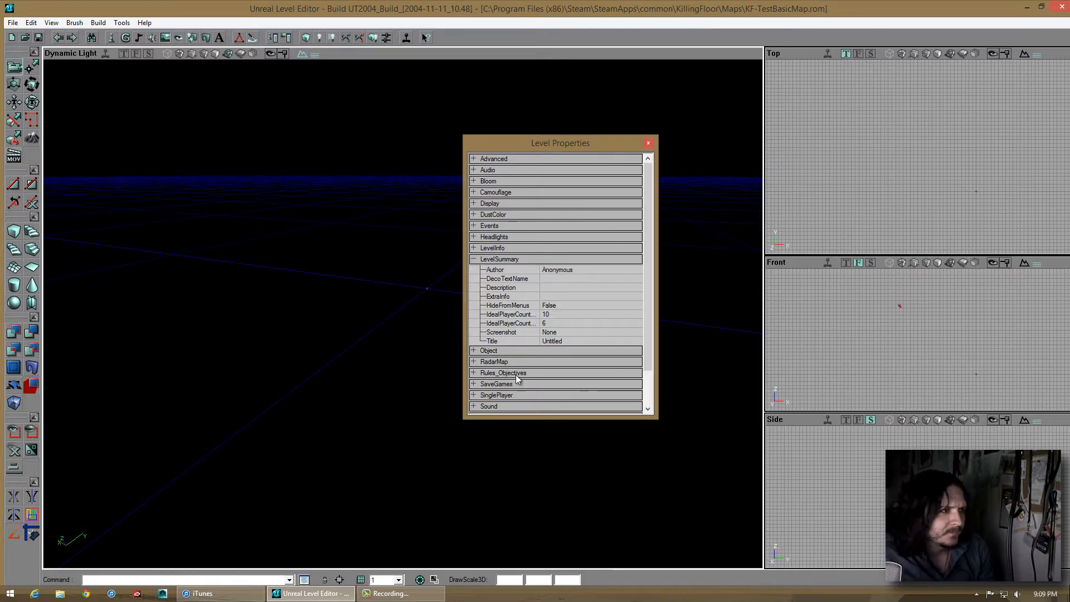
Enter the author's name in the Author property of the level summary
left_click(541, 269)
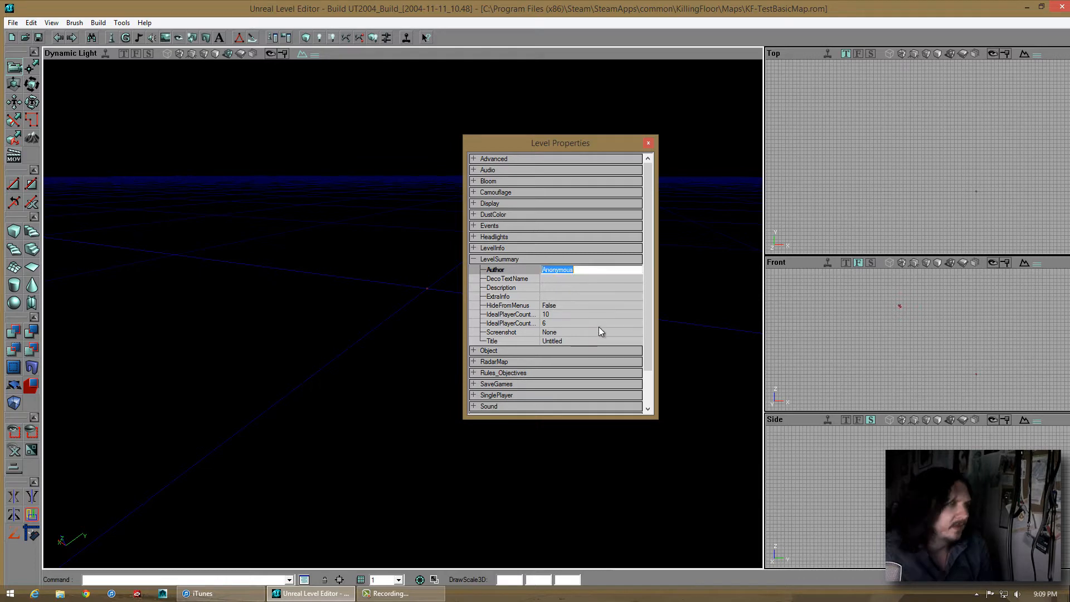
type("Grayve Rose")
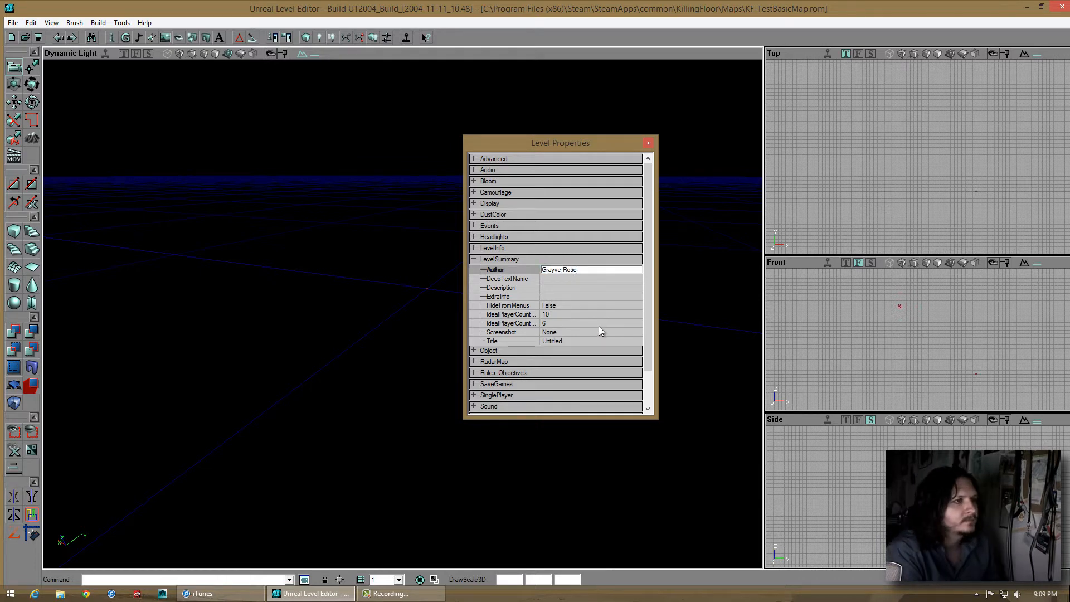
key("Tab")
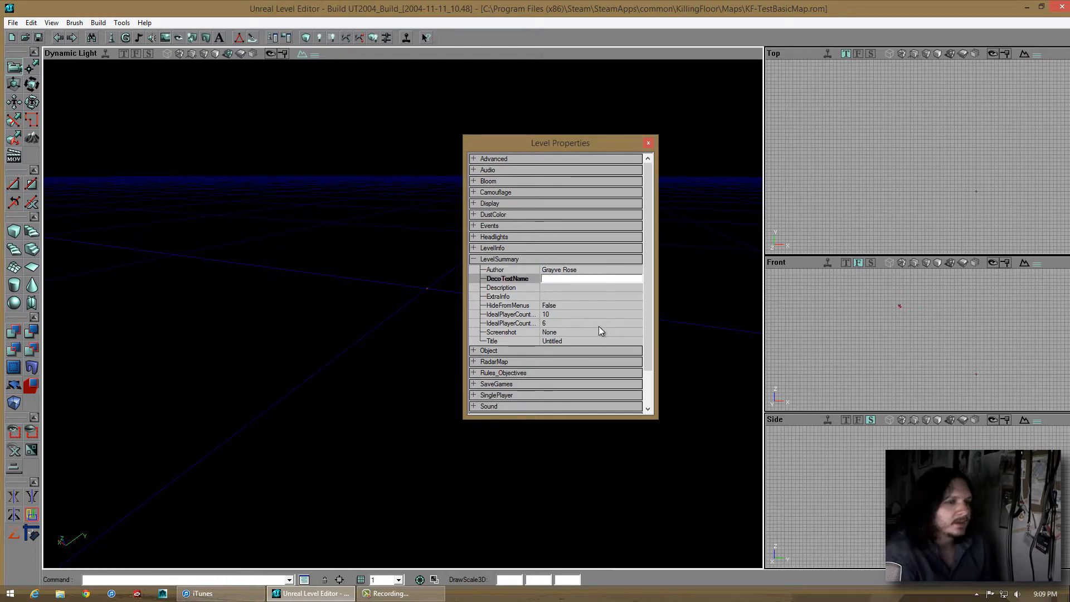
Set the level's Description to "A Tutorial level for youtube"
key("Tab")
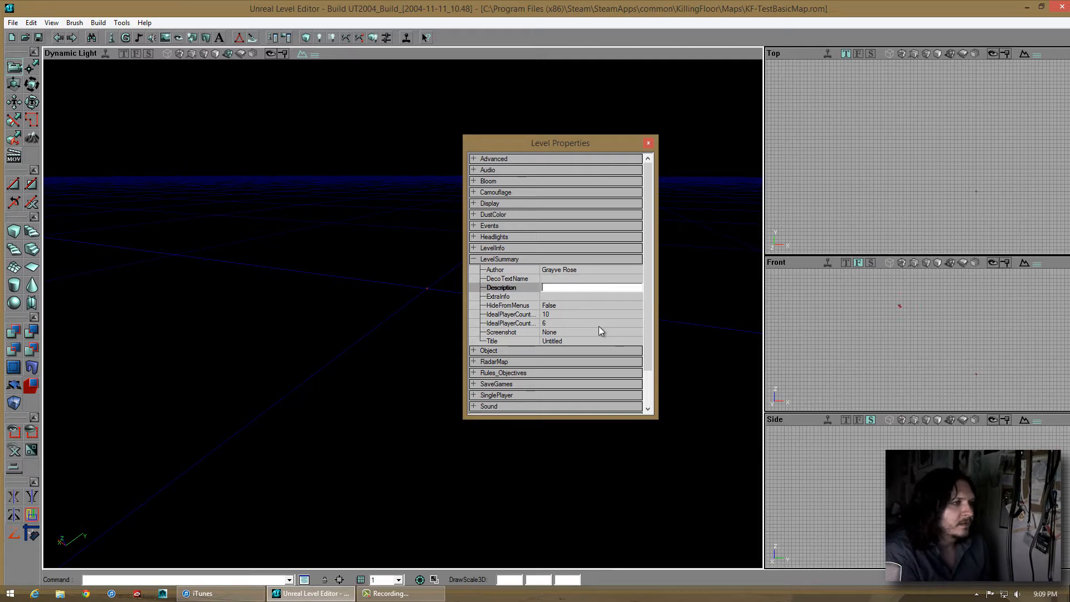
type("A T")
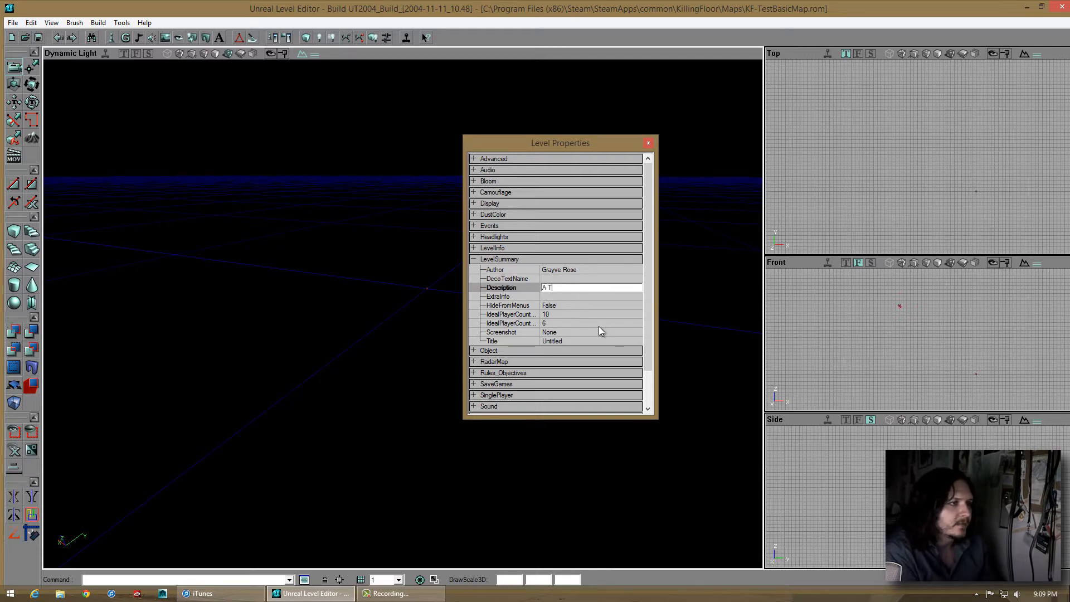
type("utorial ")
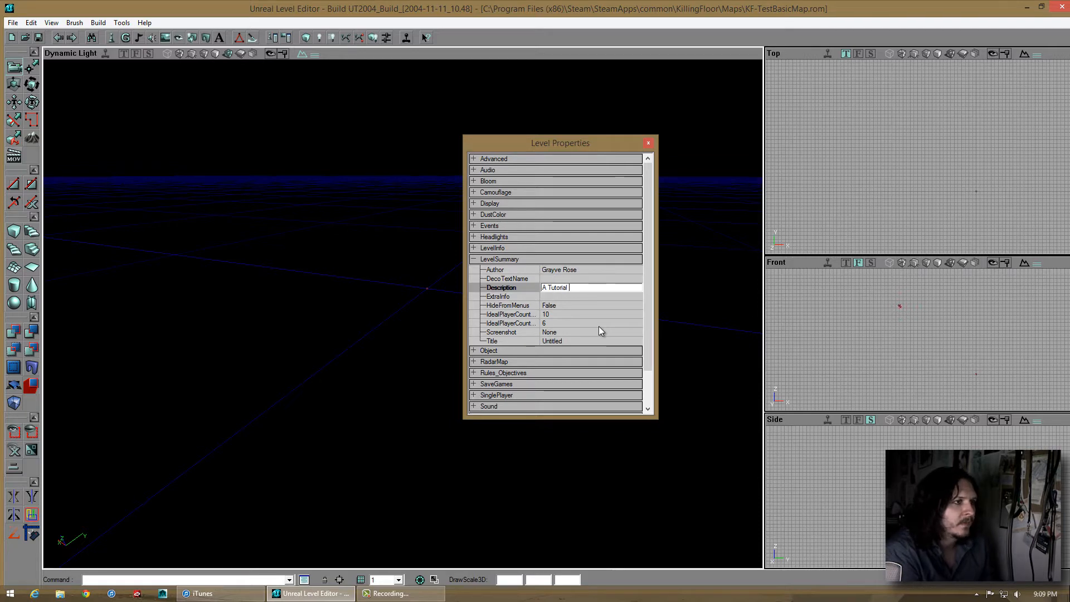
type("level for y")
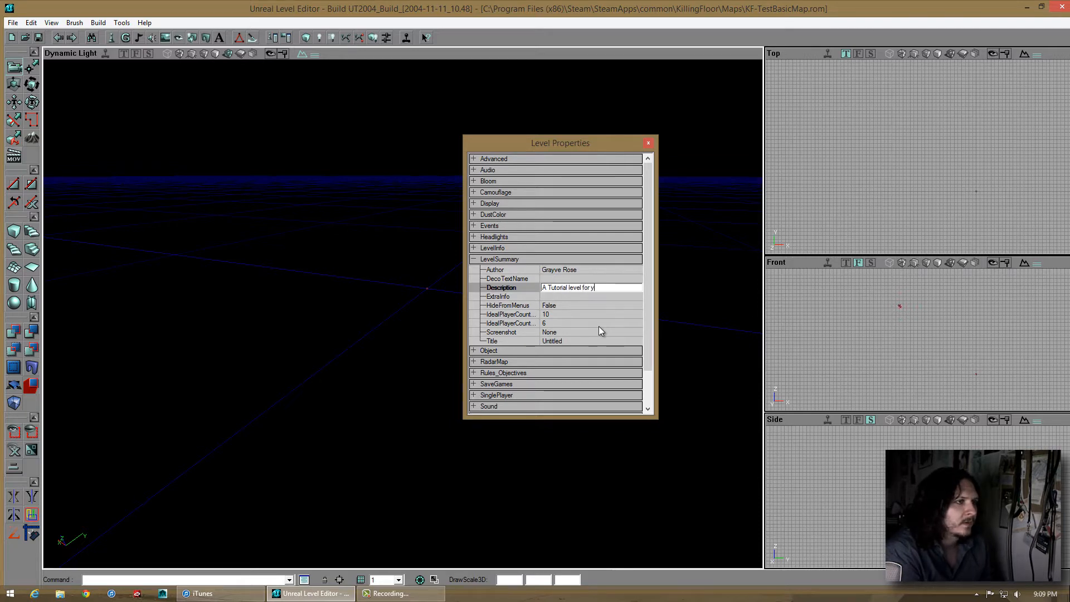
type("outube")
key("Tab")
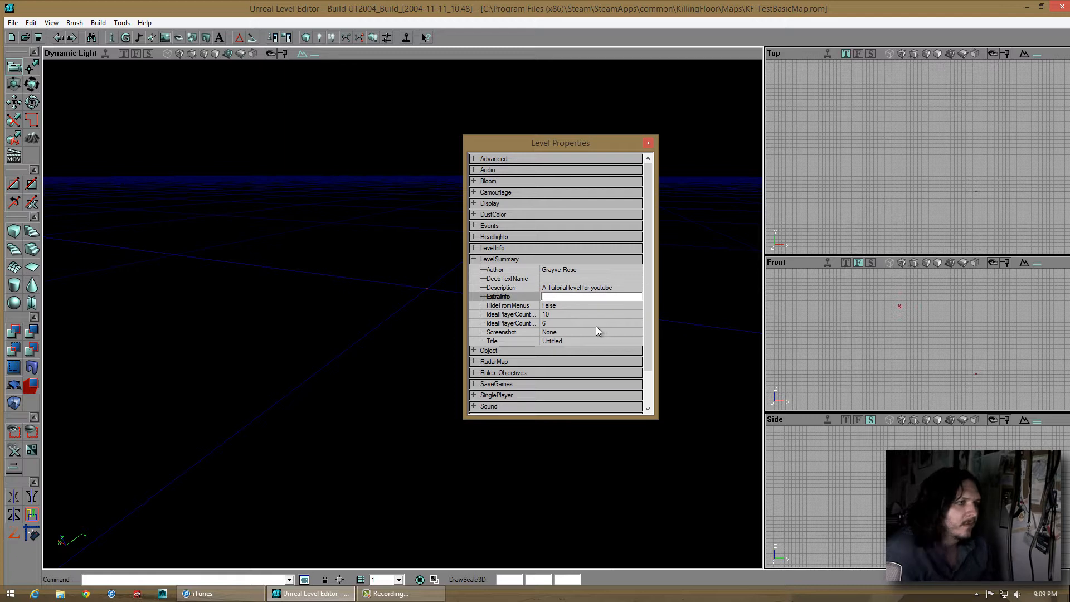
Examine the True and False choices of the HideFromMenus property without changing its value
key("Tab")
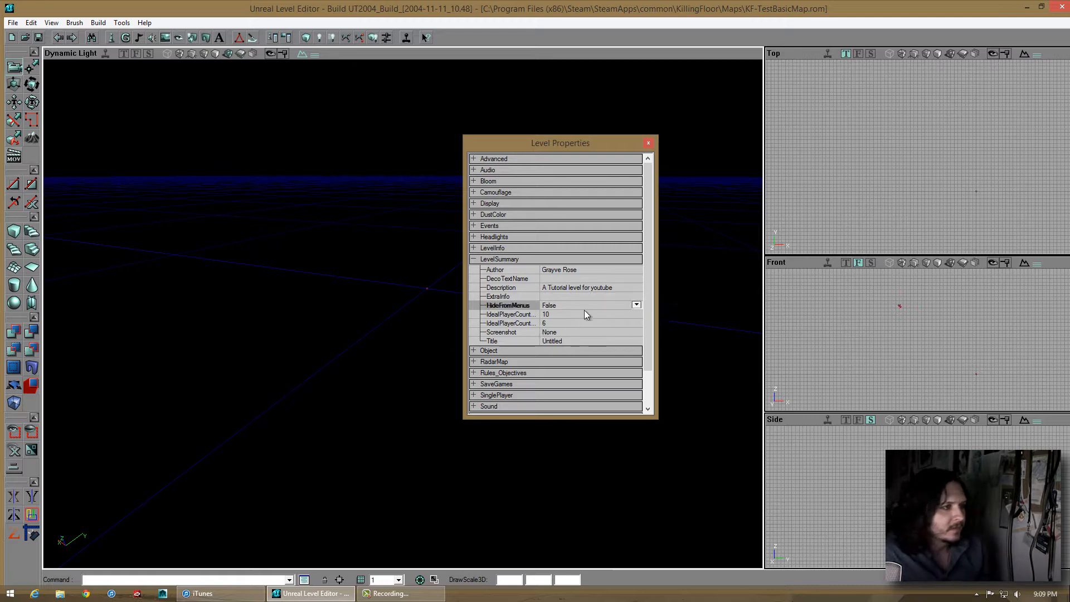
left_click(635, 305)
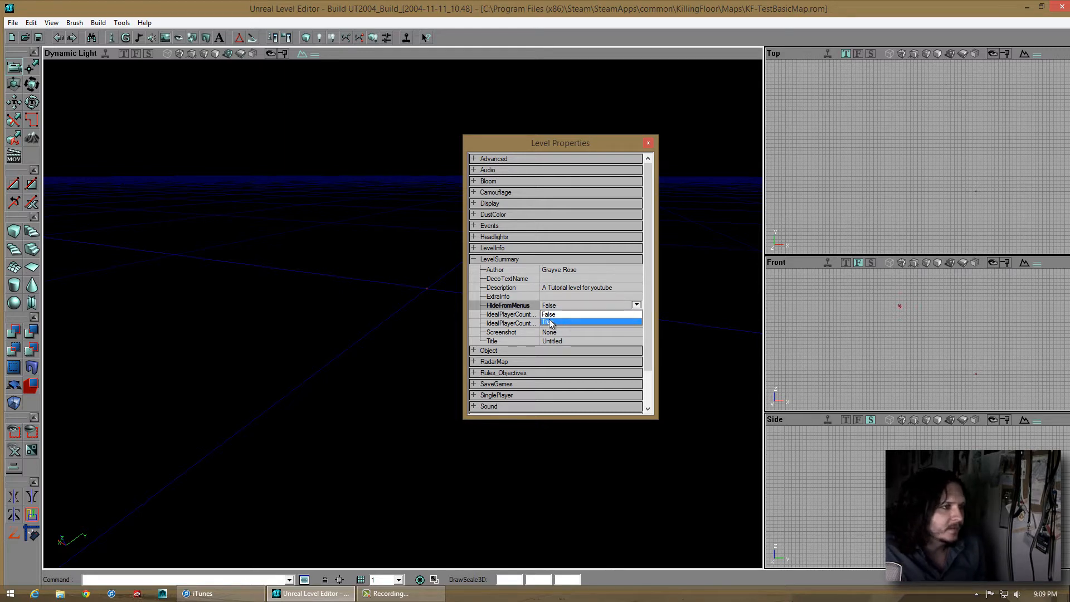
left_click(512, 316)
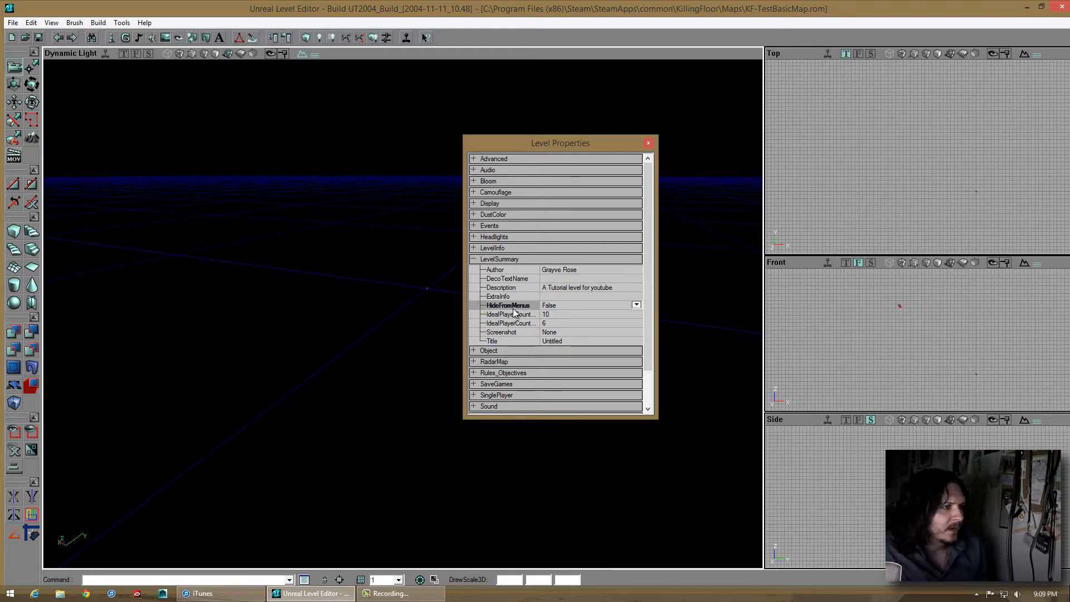
Examine the two ideal player count properties in the level summary
left_click(517, 317)
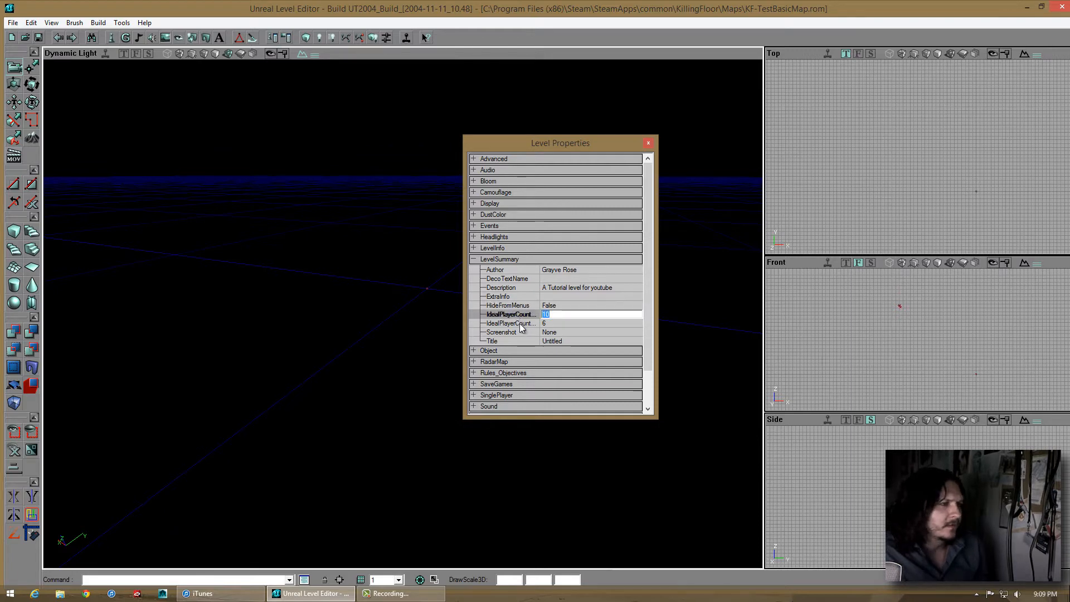
left_click(522, 324)
left_click(522, 315)
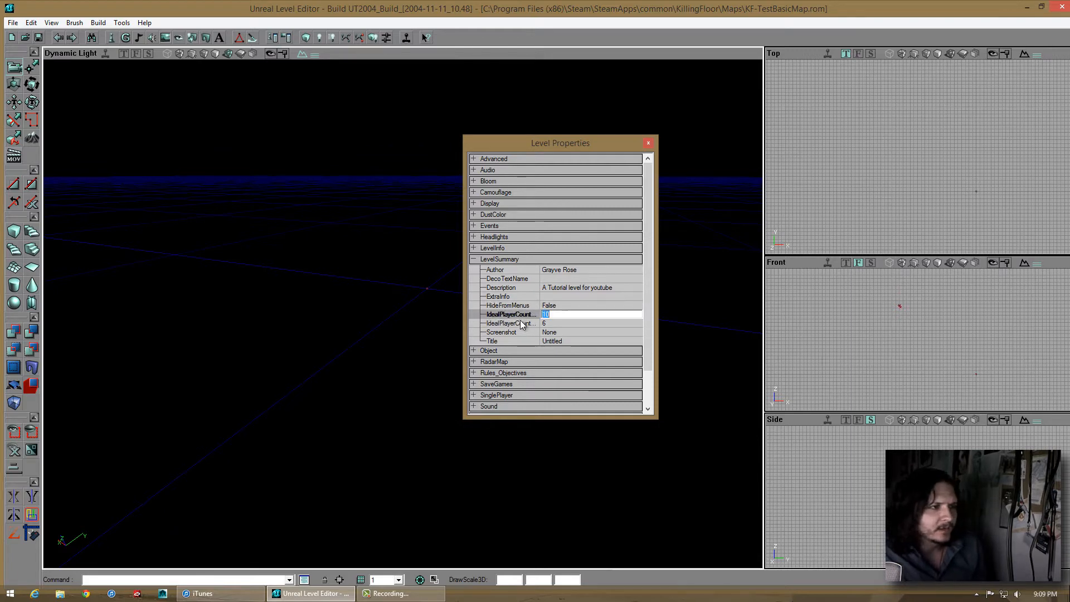
left_click(522, 324)
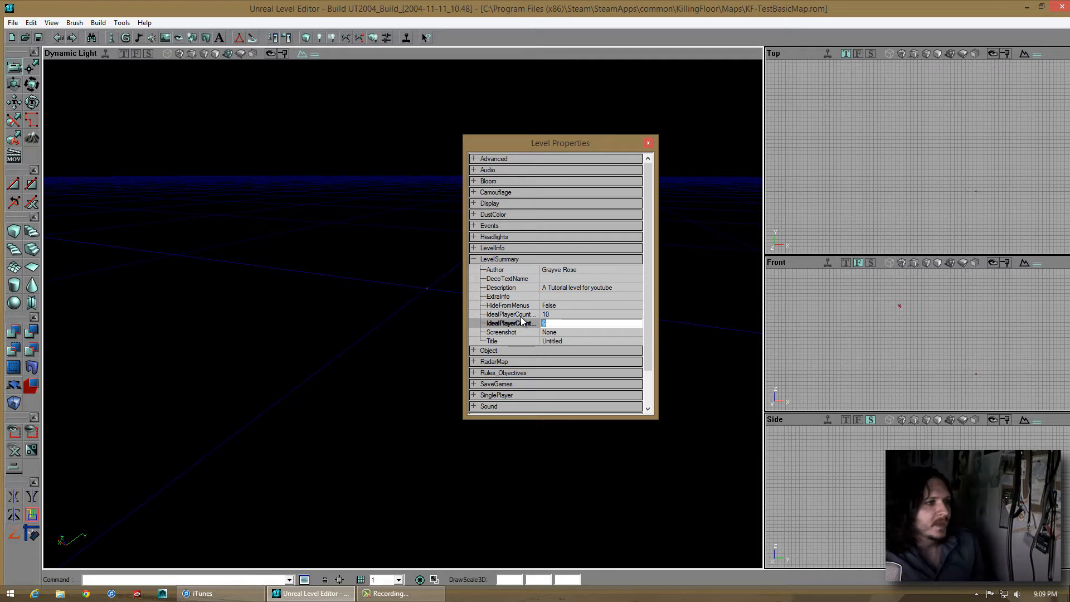
left_click(522, 316)
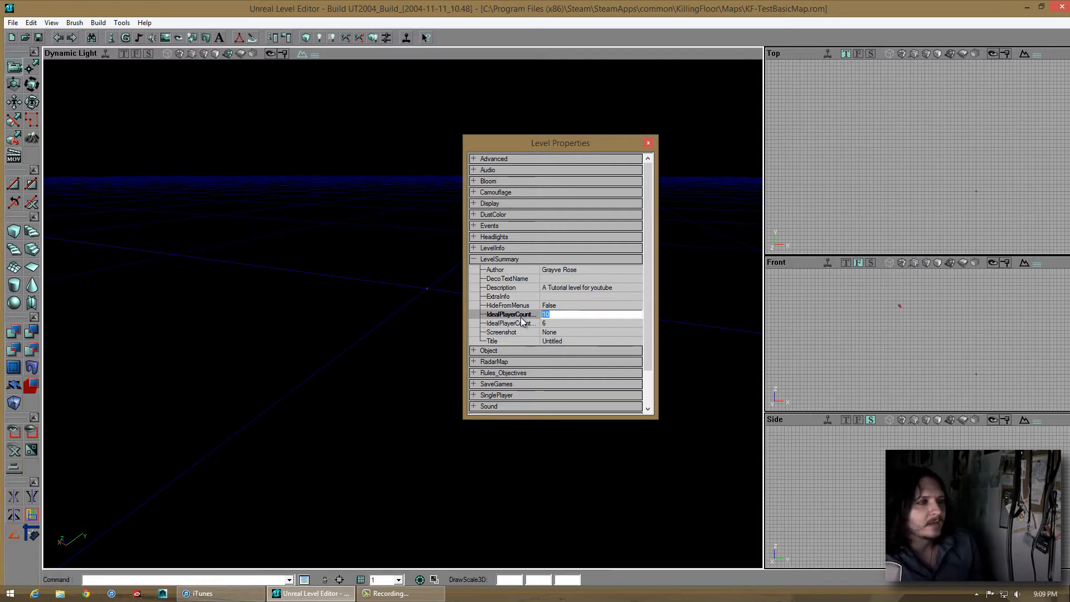
left_click(551, 325)
left_click(556, 316)
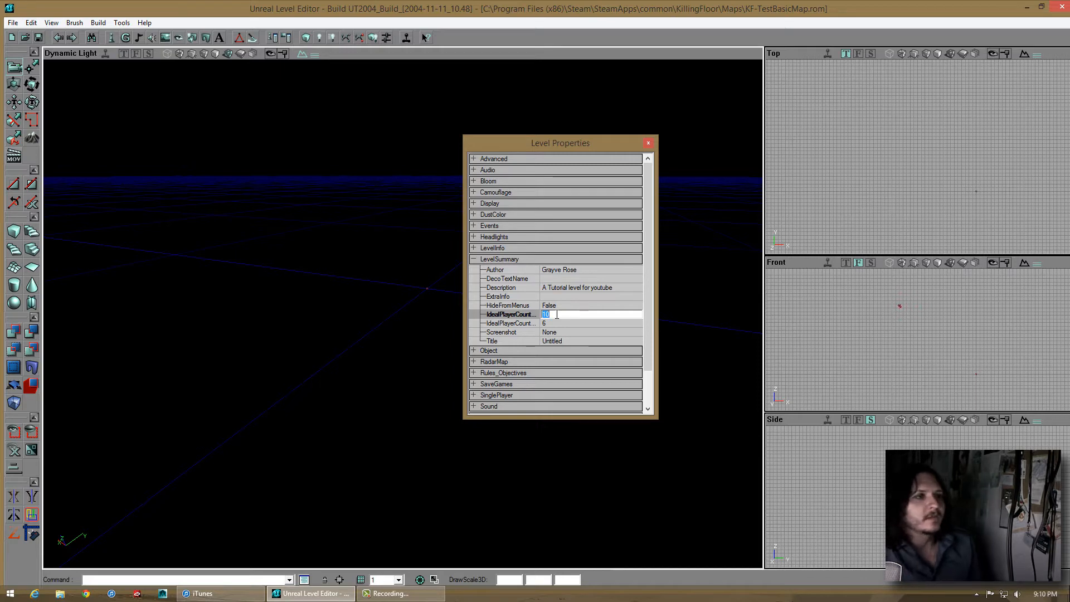
left_click(592, 322)
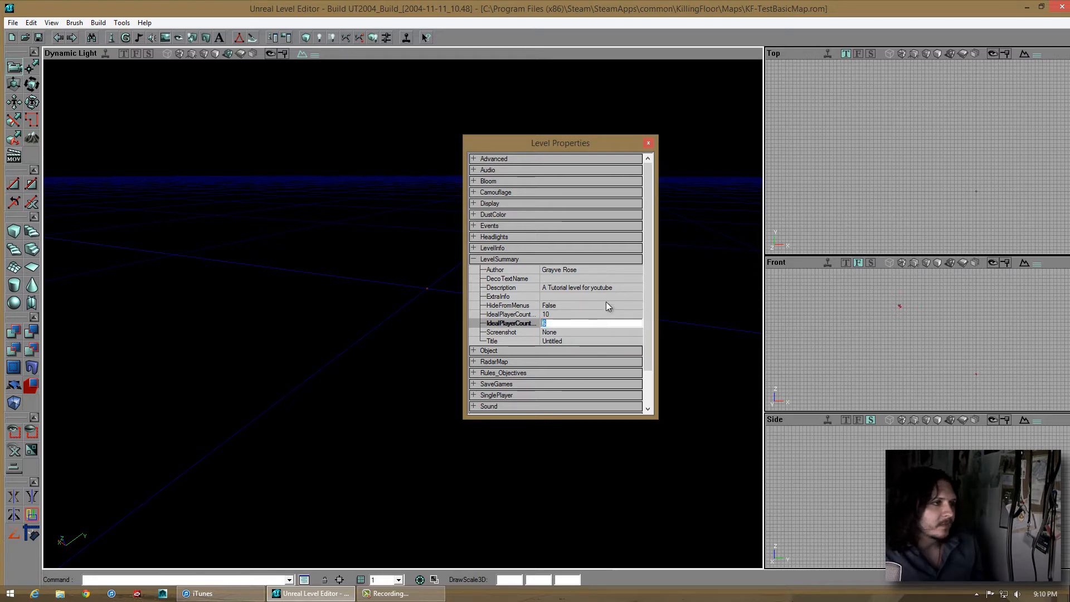
left_click(603, 314)
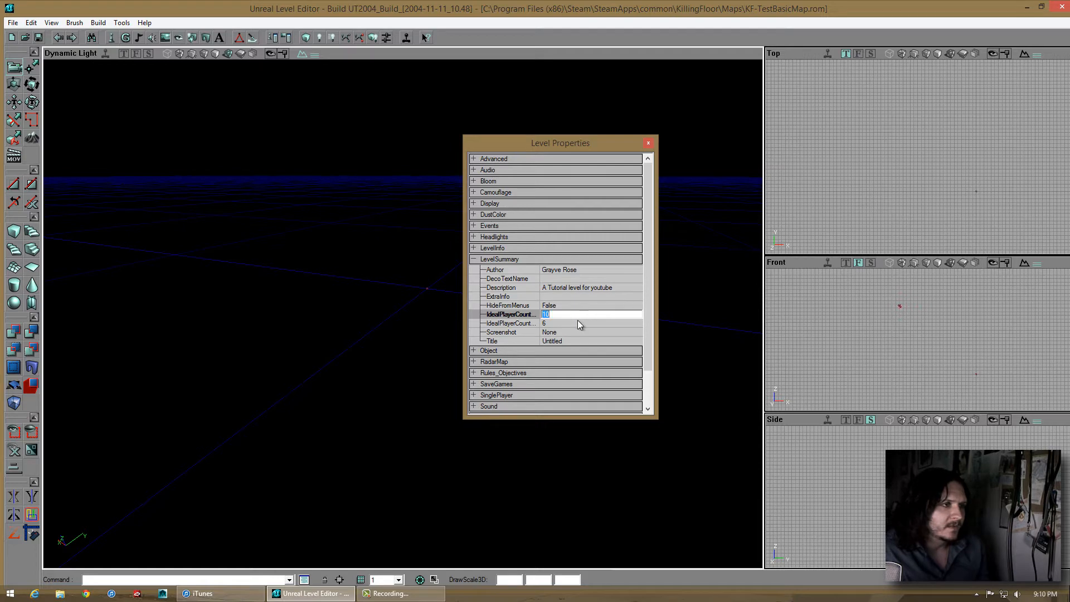
Widen the property name column and set IdealPlayerCountMax to 6 and IdealPlayerCountMin to 2
left_click_drag(538, 272, 551, 272)
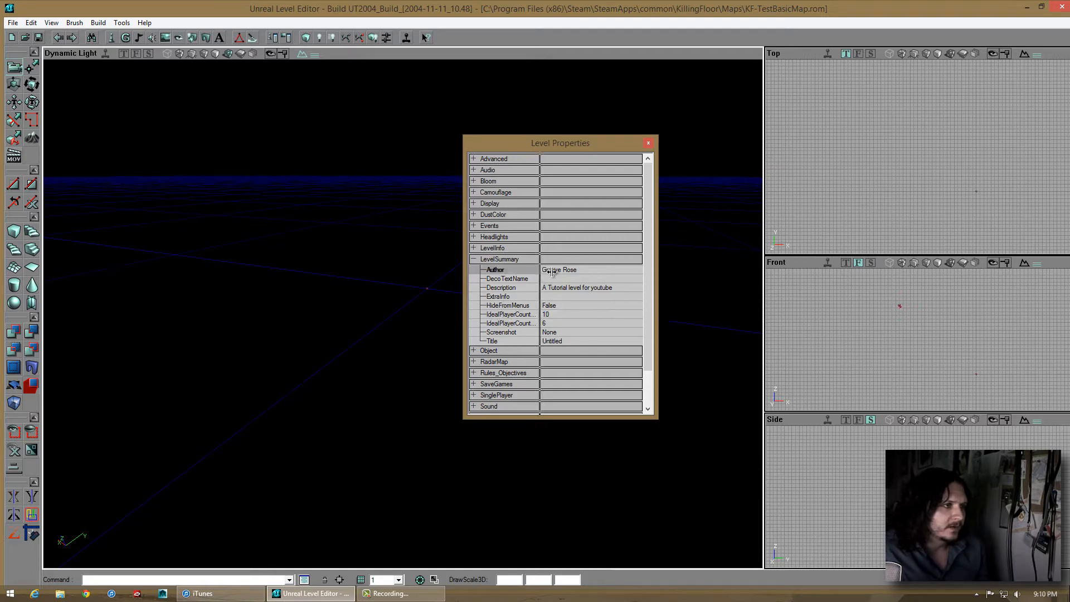
type("6")
left_click(565, 324)
type("2")
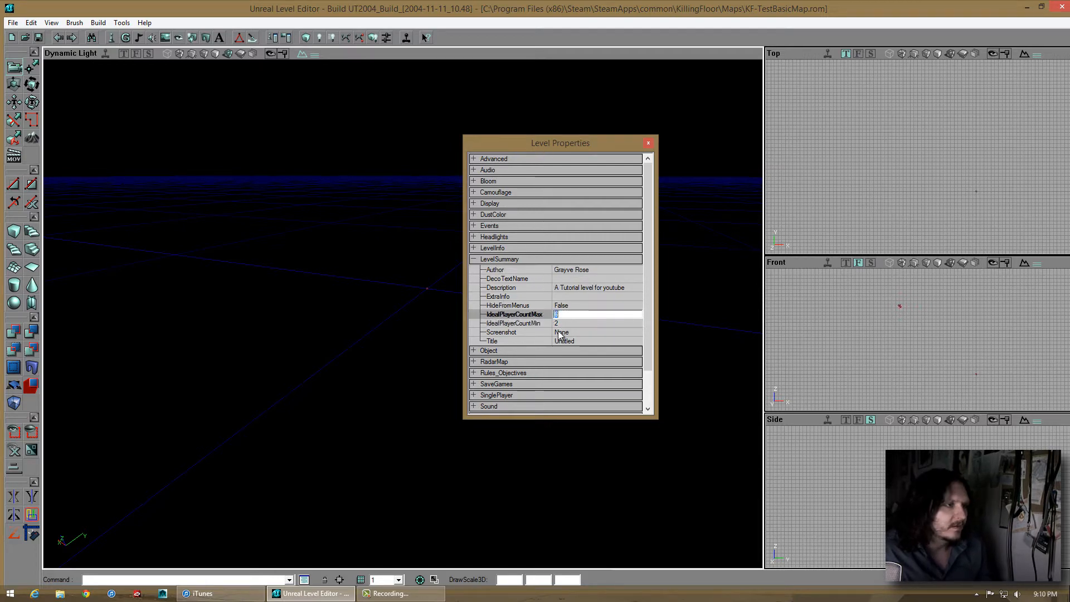
left_click(567, 333)
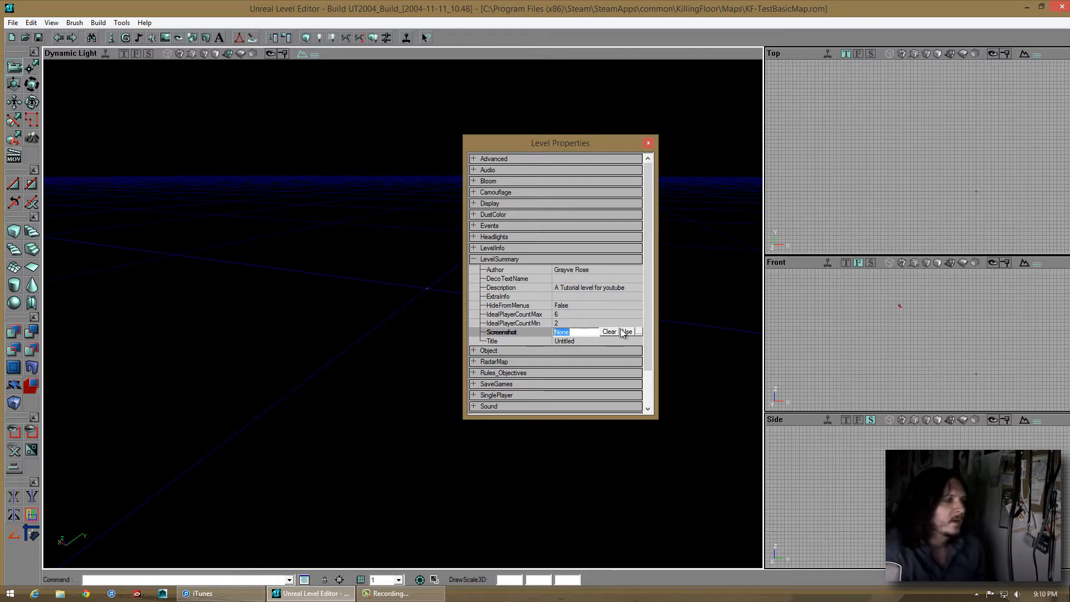
left_click(569, 314)
left_click(572, 322)
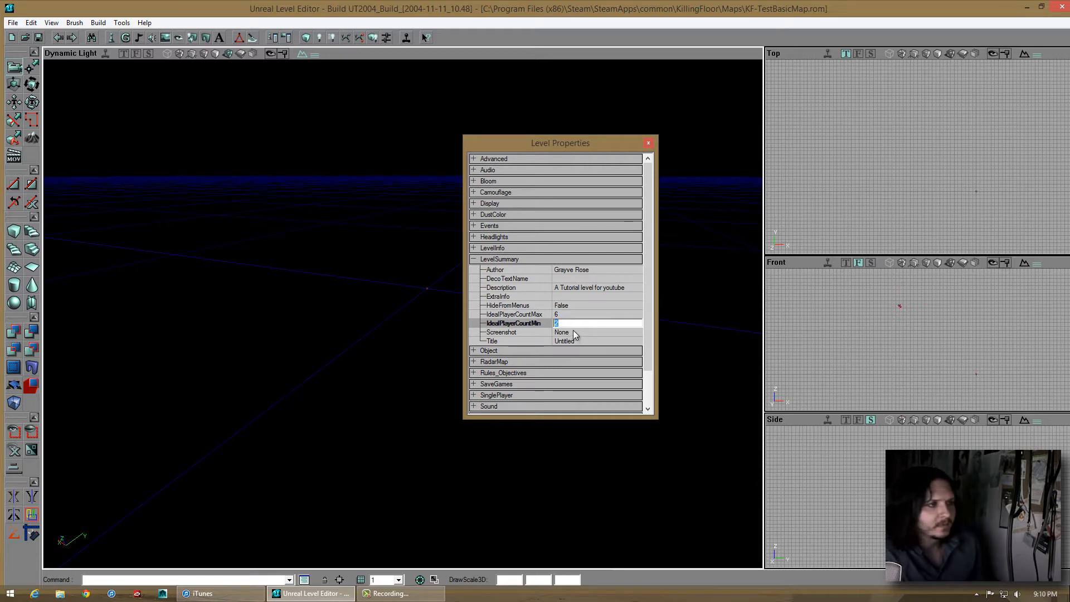
Open the texture browser from the Screenshot property, move its window clear, and check the textures in use
left_click(573, 333)
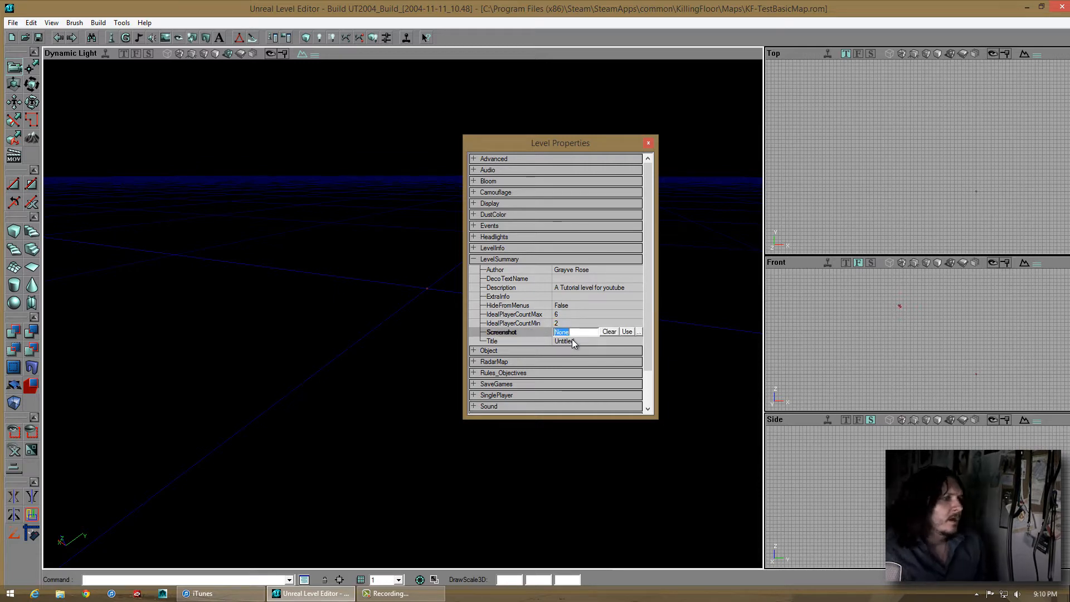
left_click(639, 331)
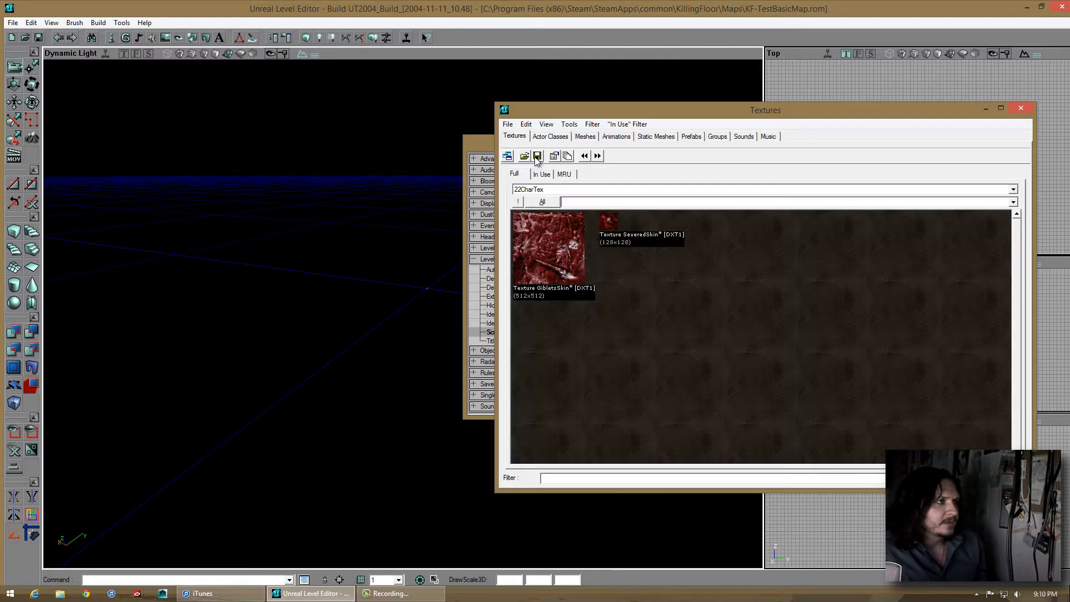
left_click(542, 202)
left_click_drag(516, 110, 303, 96)
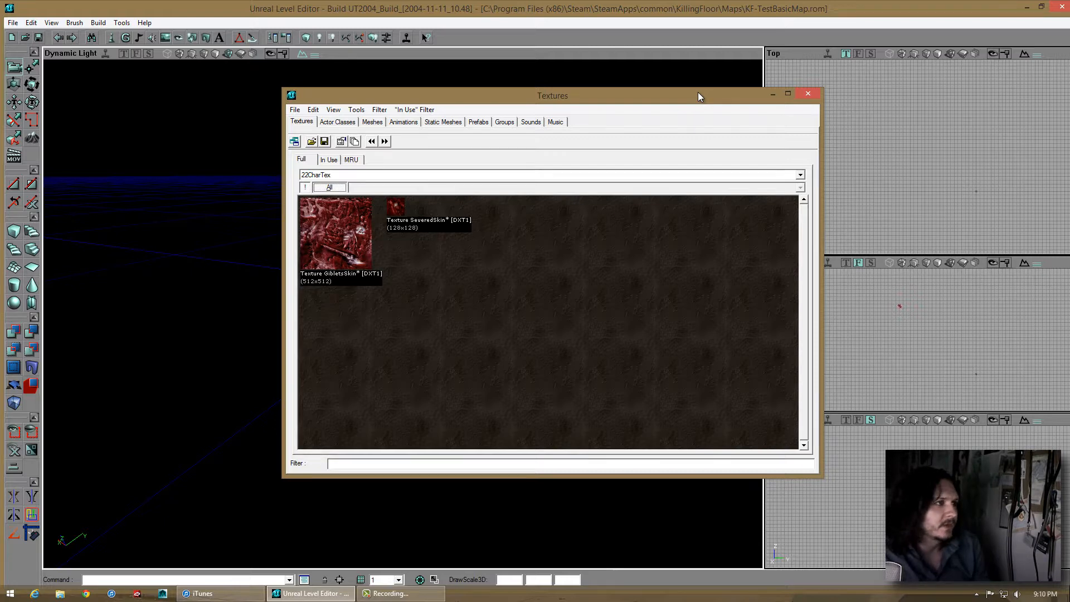
left_click(329, 160)
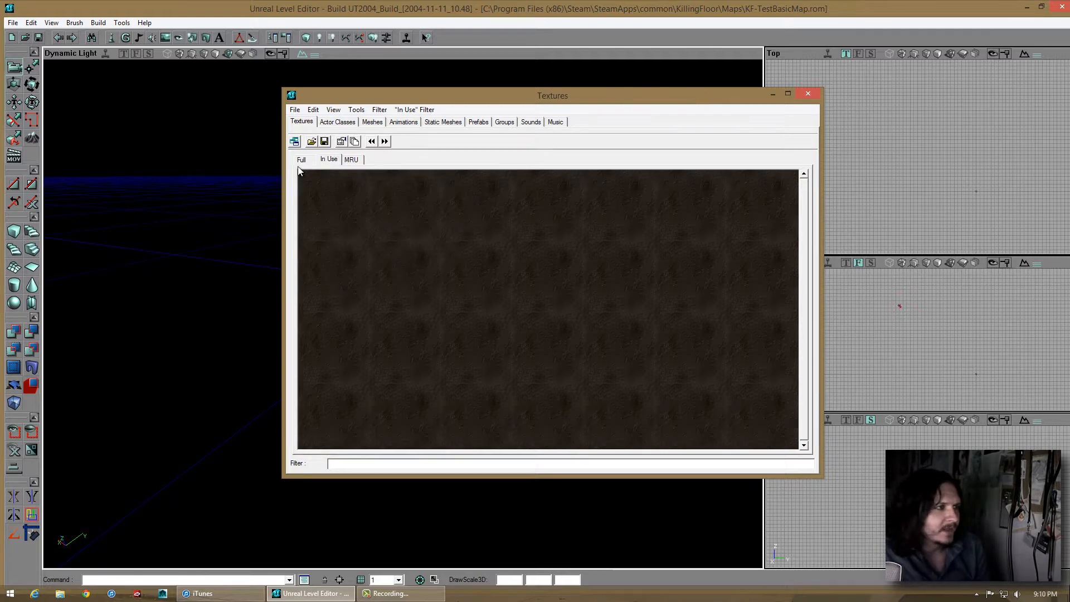
Select the GibletsSkin texture from the full 22CharTex package and assign it to the Screenshot property
left_click(301, 160)
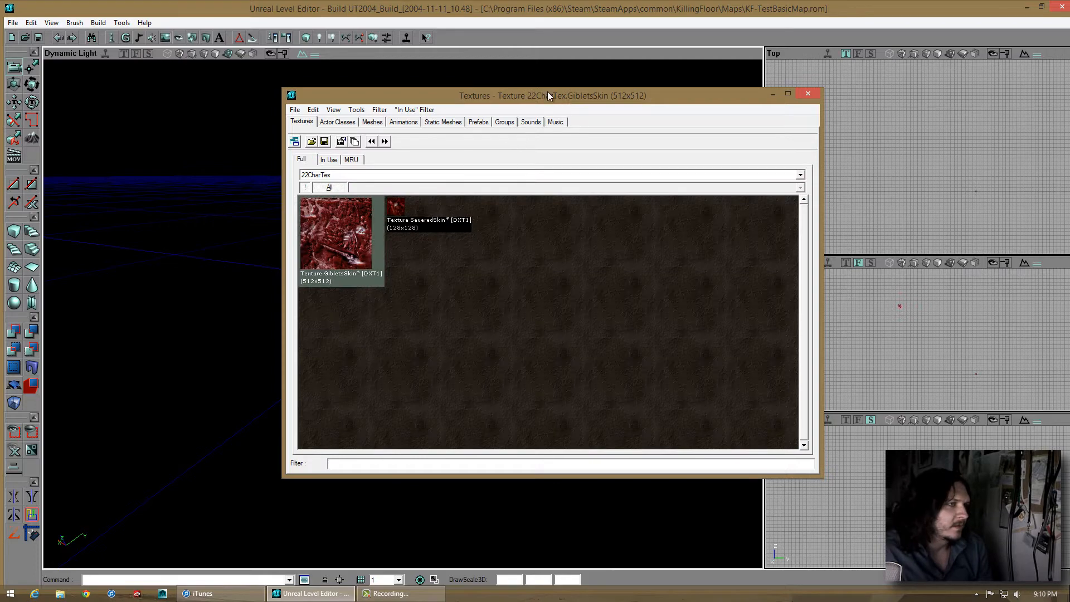
left_click_drag(557, 97, 731, 148)
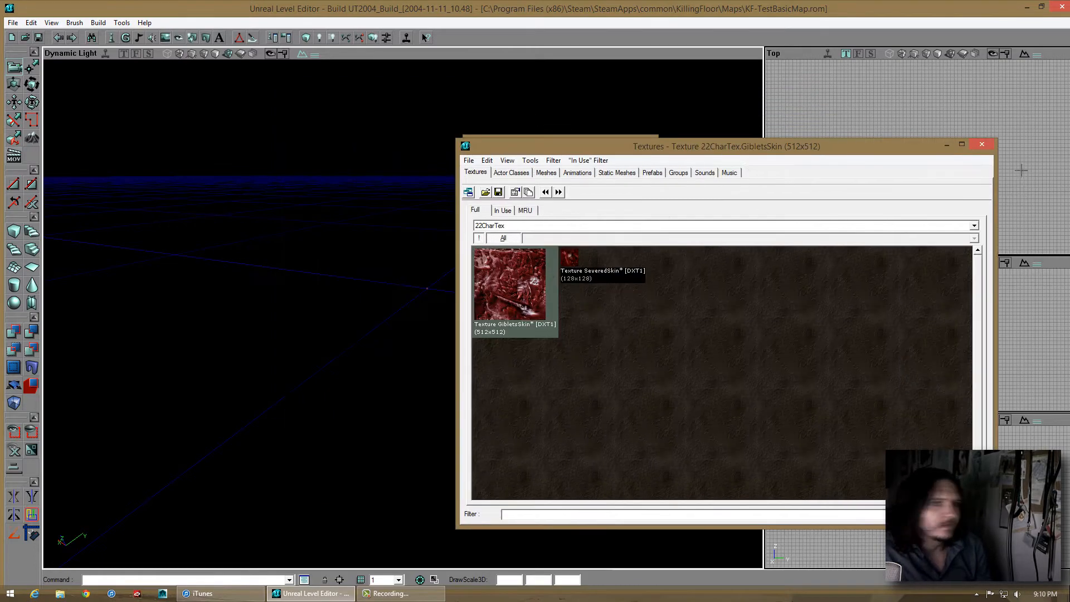
left_click(981, 145)
left_click(569, 332)
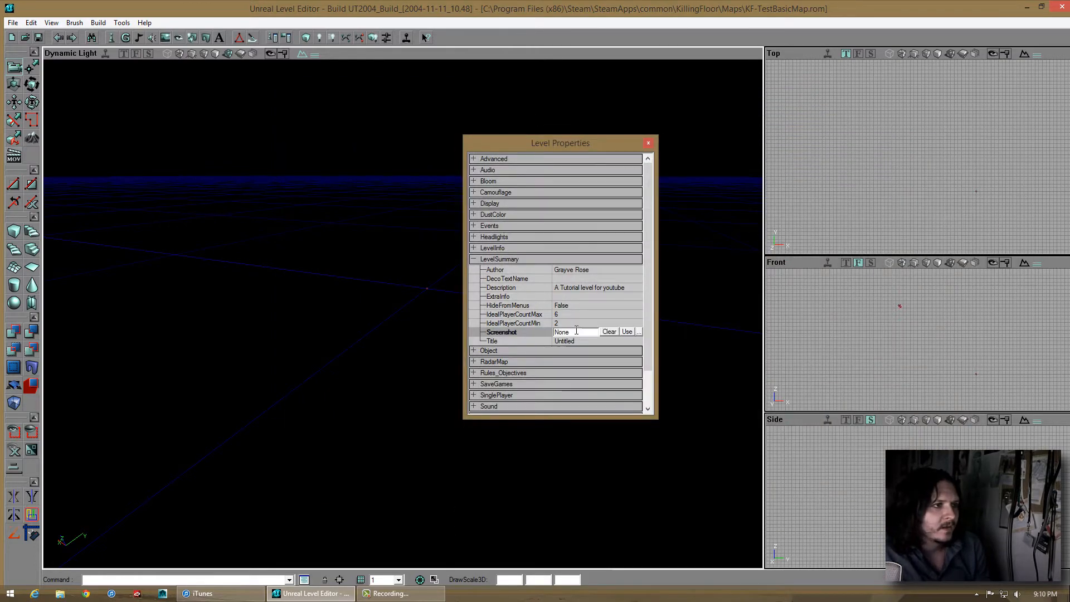
left_click(627, 332)
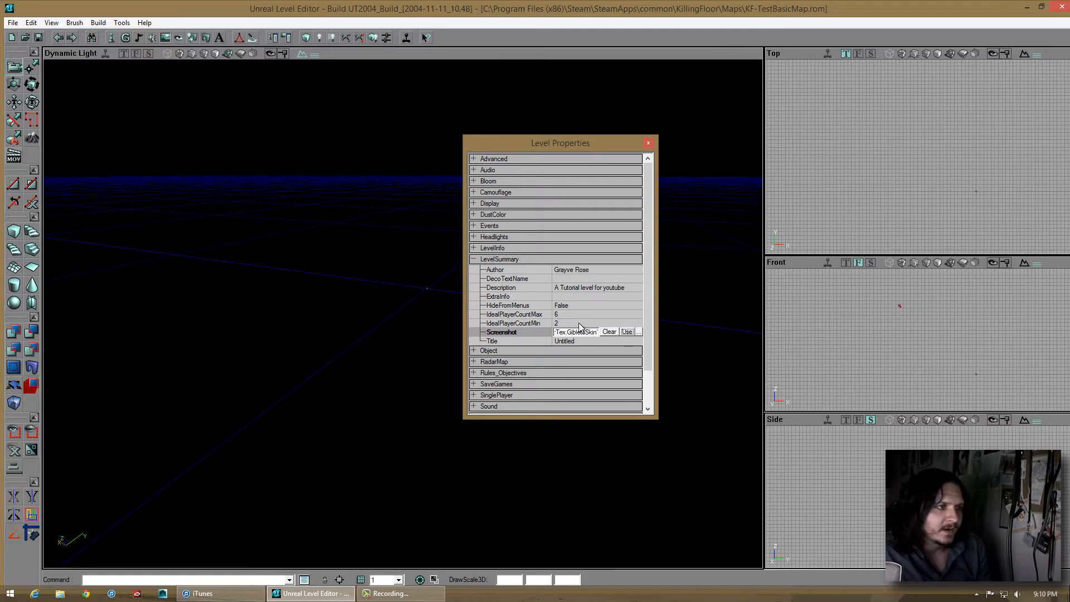
Set the level summary's Title property to Test Basic Map
key("Up")
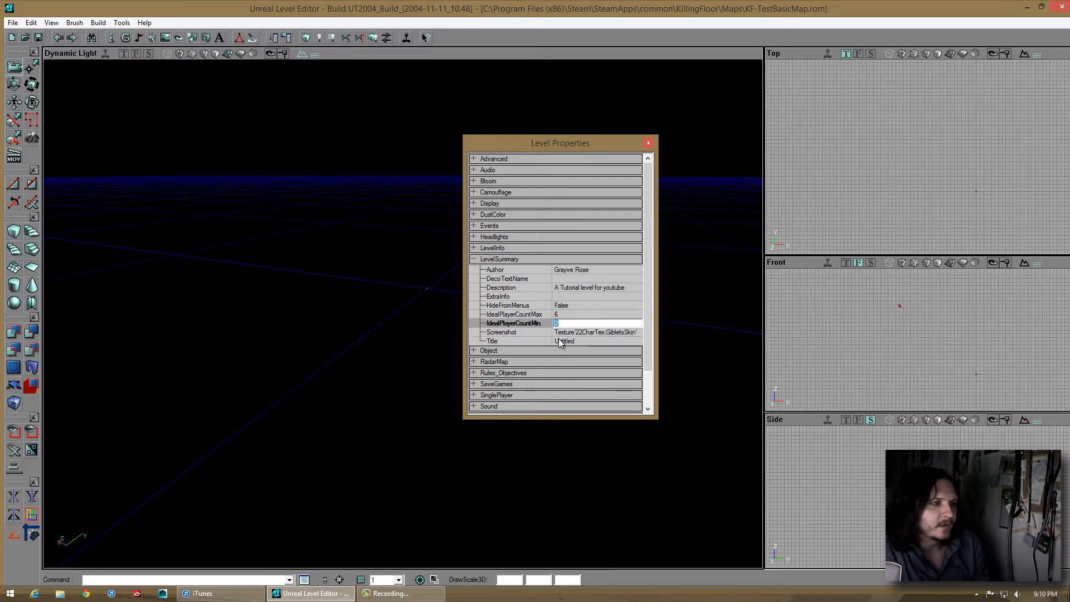
left_click(497, 333)
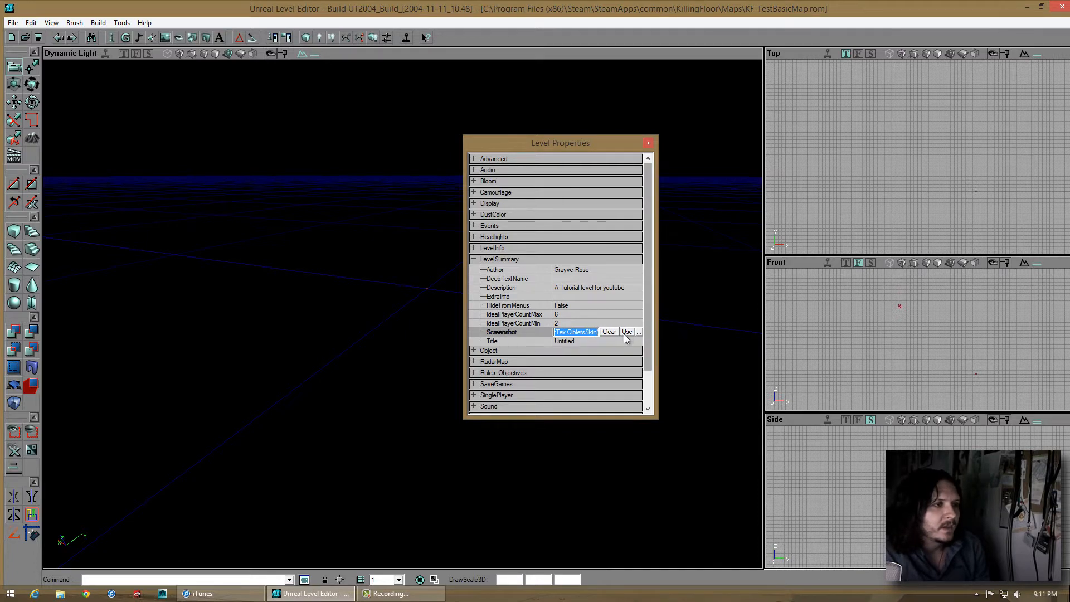
left_click(577, 342)
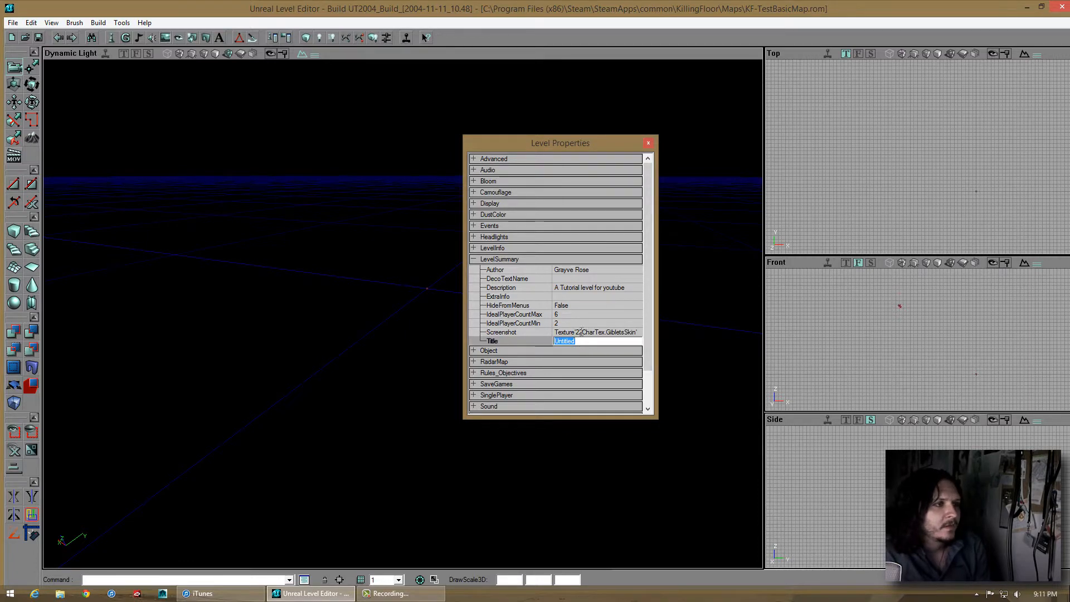
left_click(574, 333)
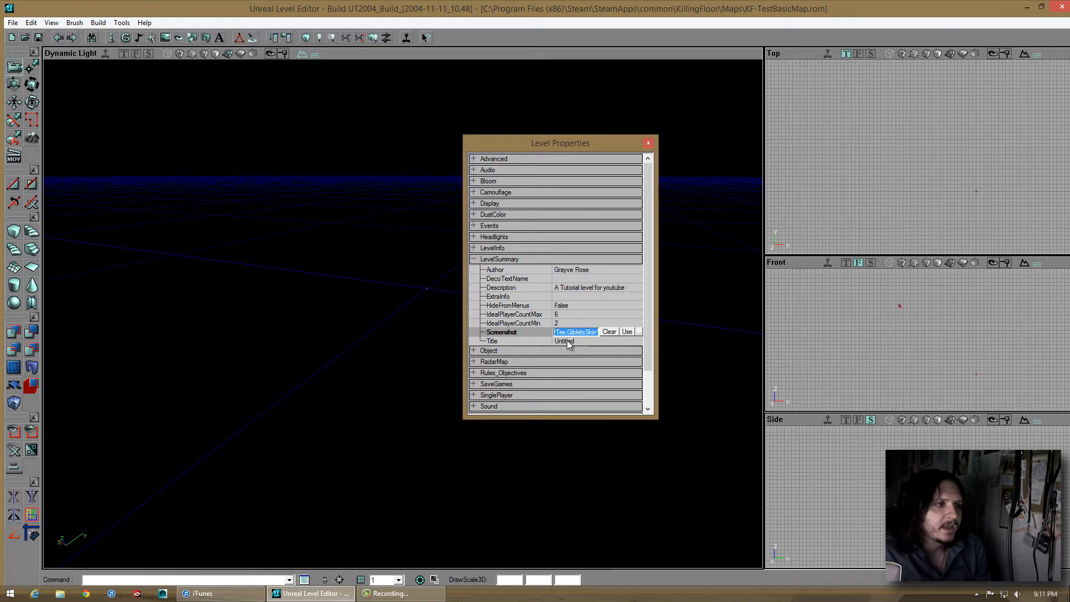
left_click(567, 340)
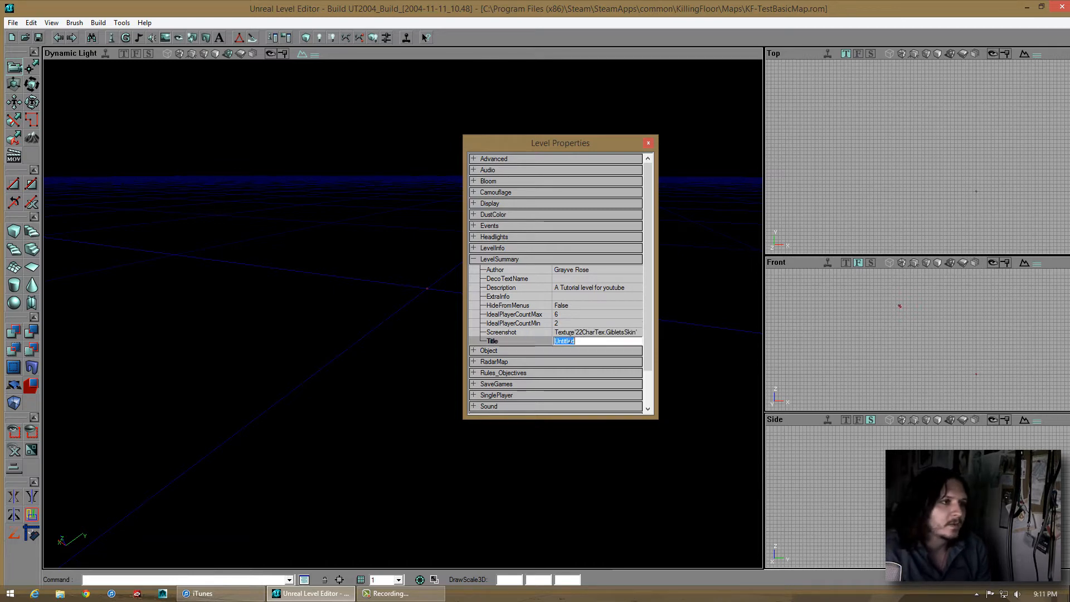
left_click(576, 335)
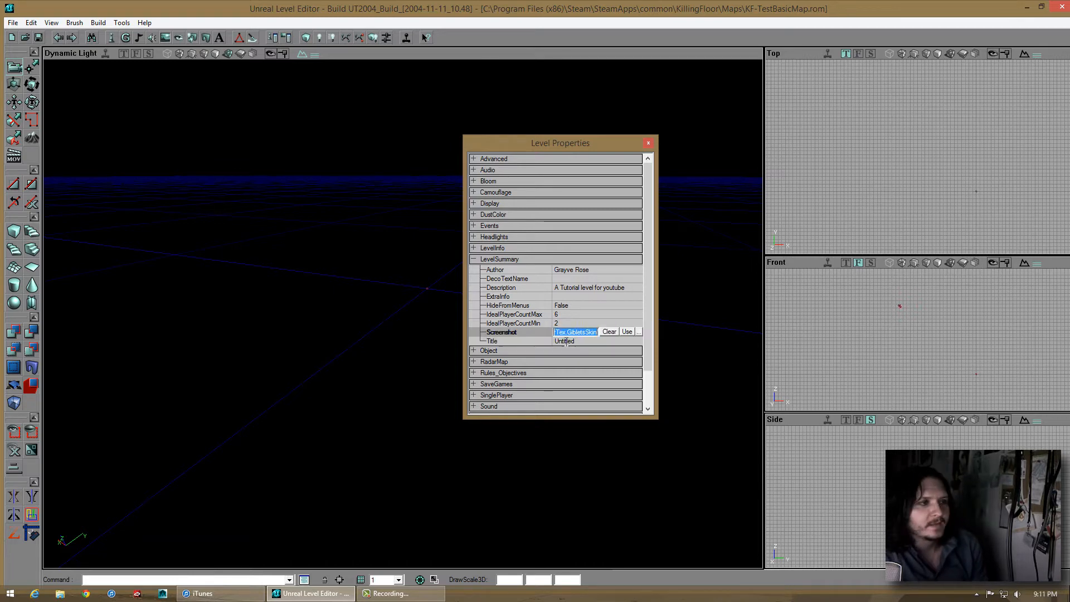
left_click(567, 341)
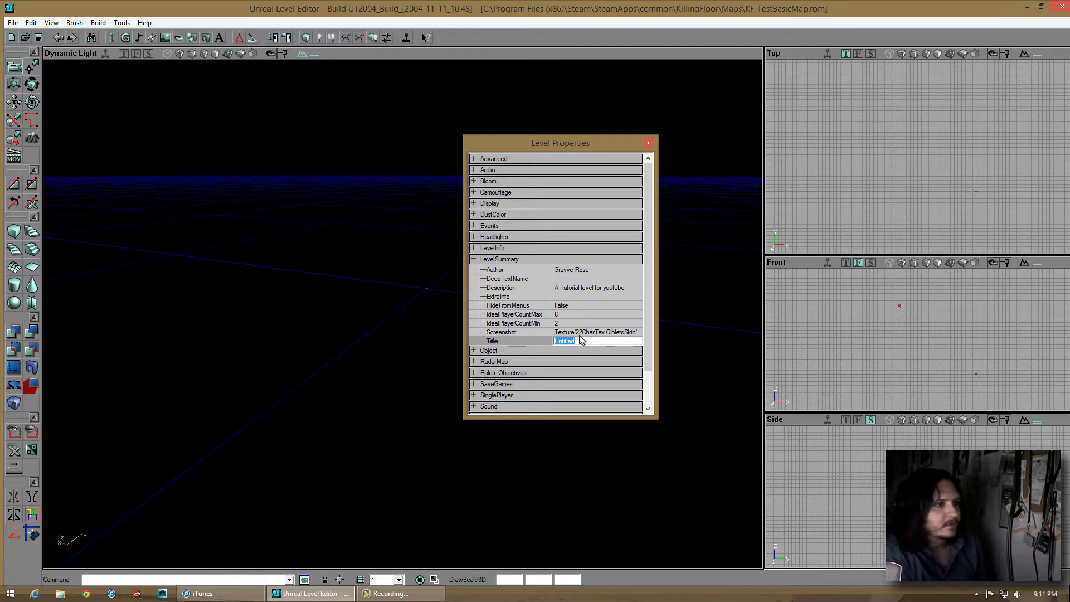
type("Test")
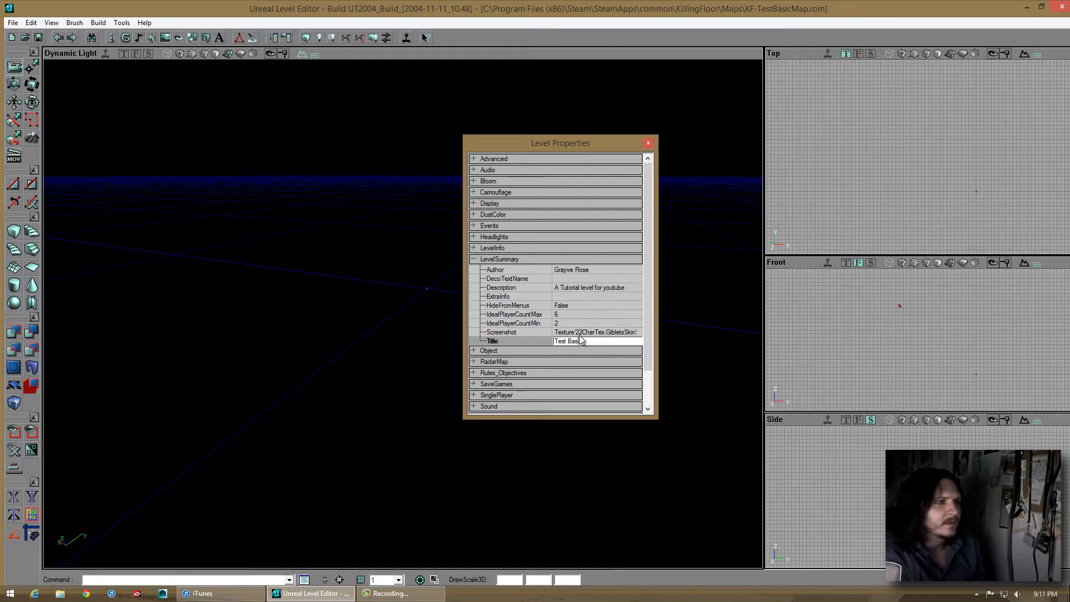
type("Basic Map")
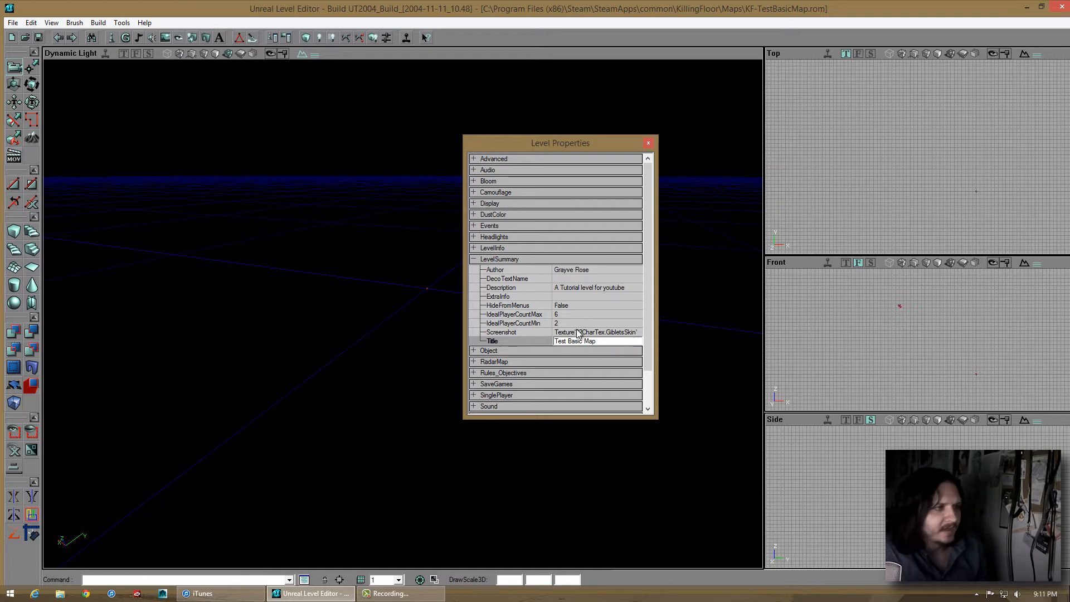
left_click(579, 325)
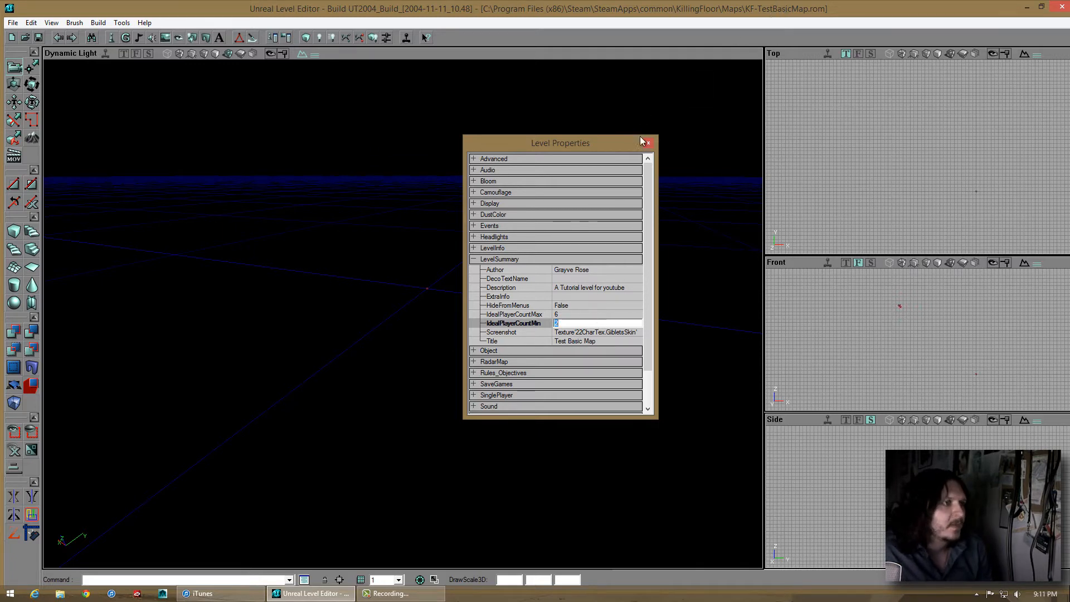
Close the level properties and save the map
left_click(506, 260)
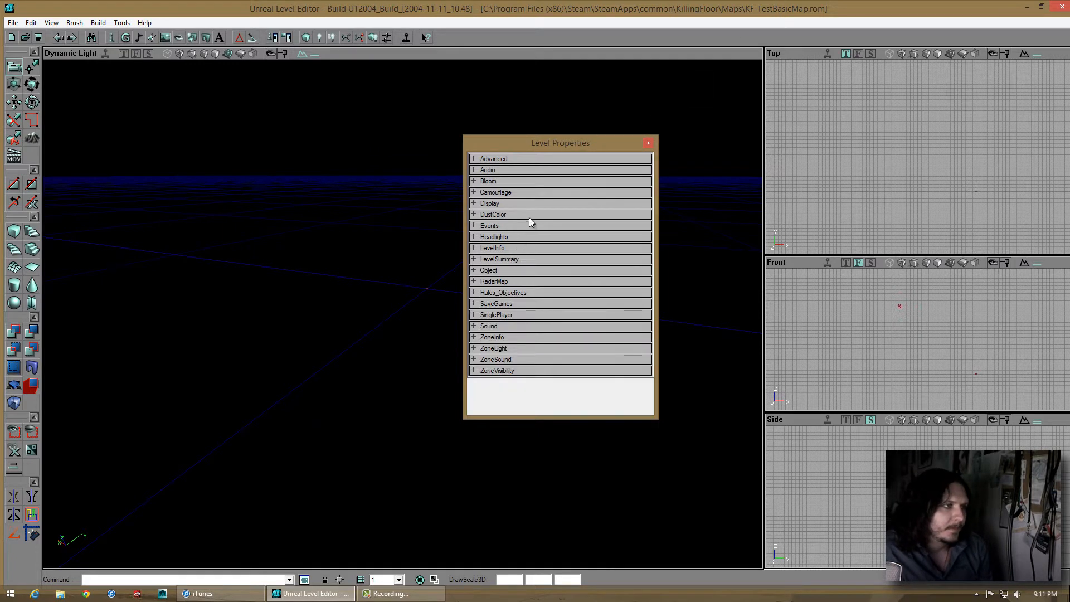
left_click(648, 143)
left_click(38, 37)
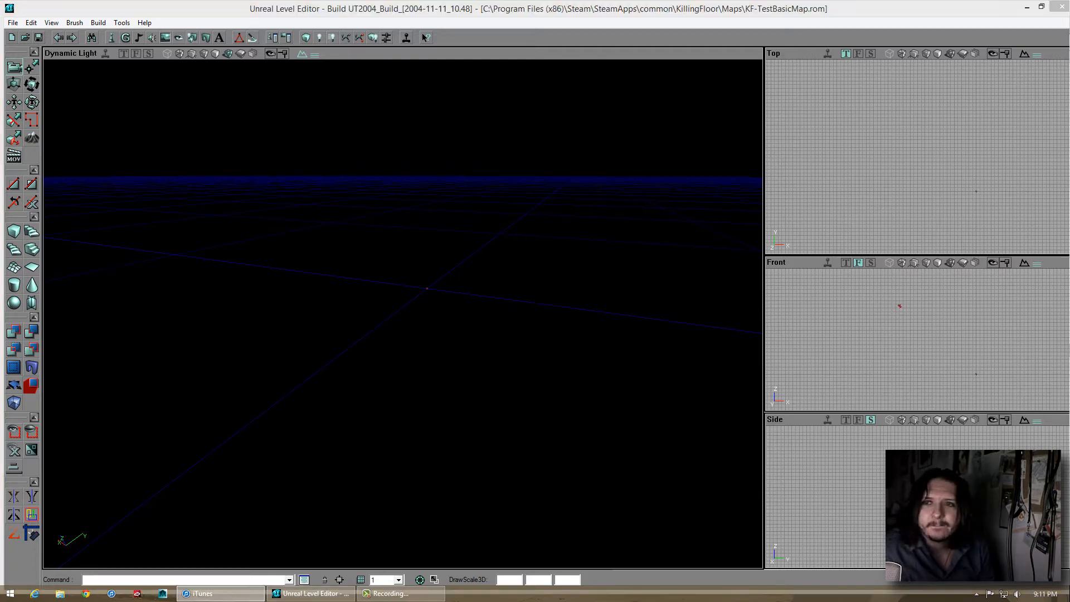
mouse_move(271, 294)
left_mouse_down()
mouse_move(403, 314)
mouse_move(277, 292)
left_mouse_up()
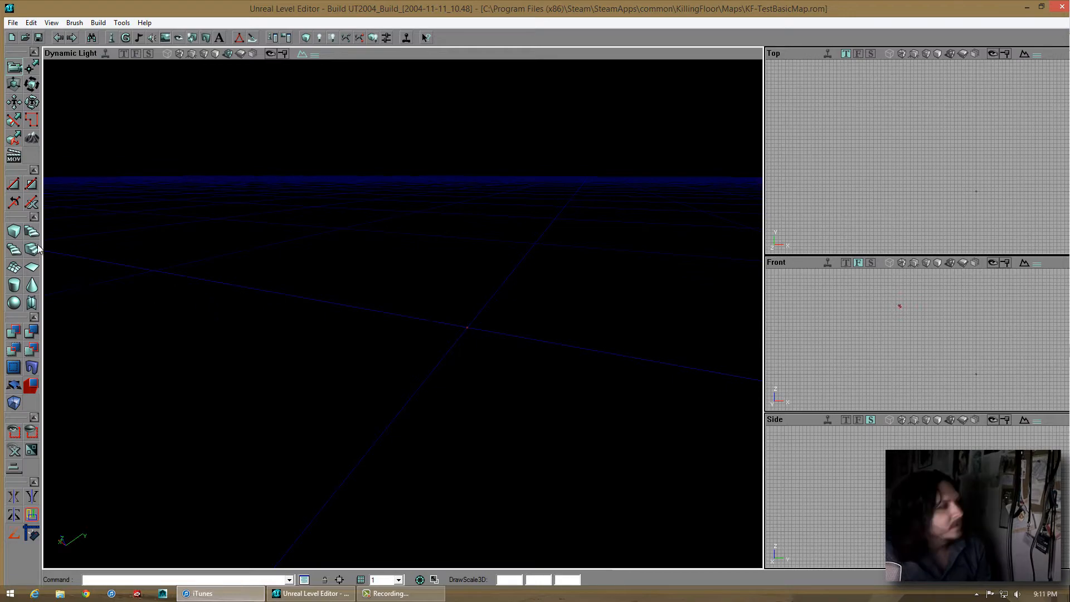
left_click(241, 37)
left_click(318, 5)
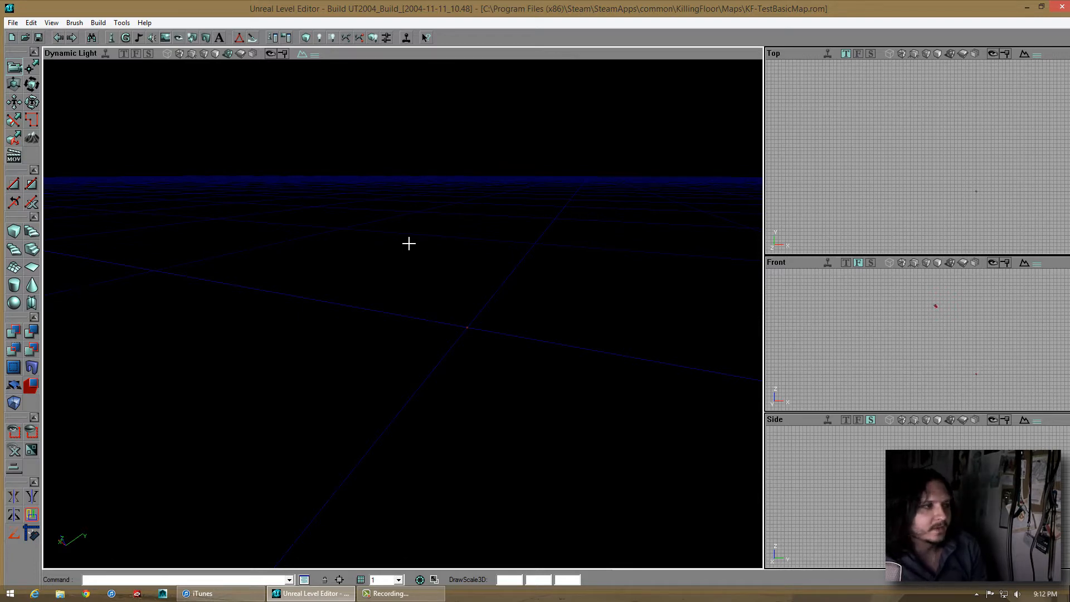
mouse_move(408, 244)
left_mouse_down()
mouse_move(404, 316)
mouse_move(392, 242)
left_mouse_up()
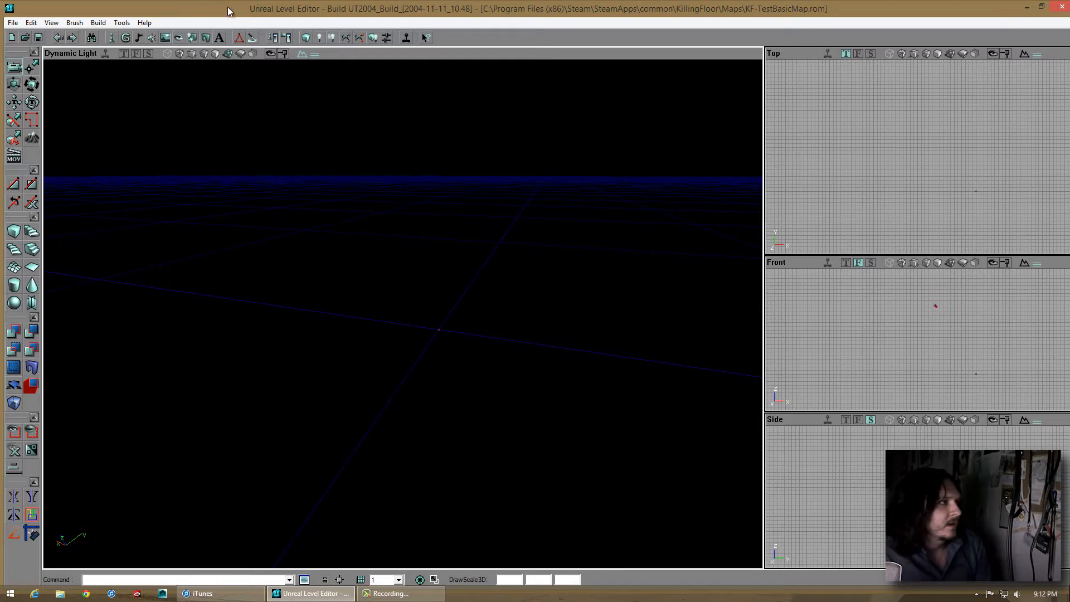
Open the static mesh browser and preview the ClotGibLeg mesh from the 22Patch package
left_click(206, 38)
left_click(494, 262)
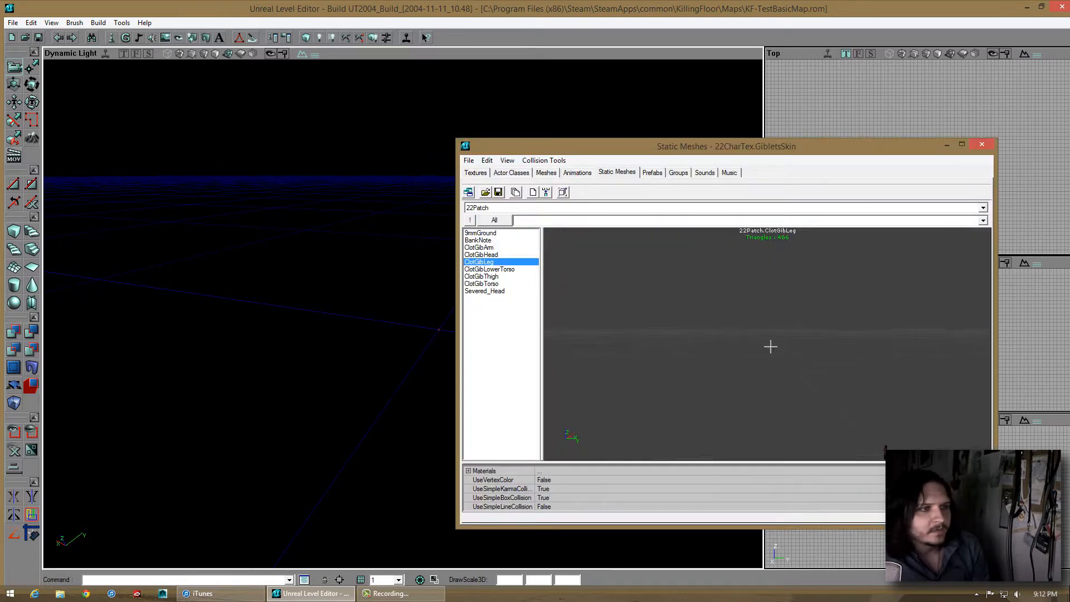
left_click_drag(768, 342, 767, 385)
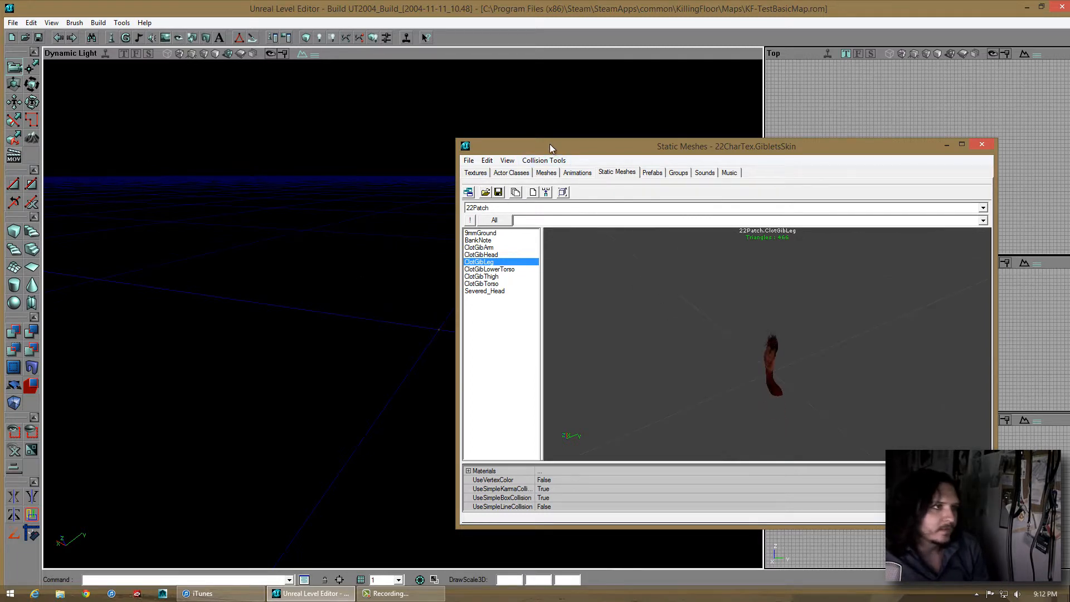
left_click_drag(543, 146, 440, 114)
left_click_drag(665, 312, 625, 282)
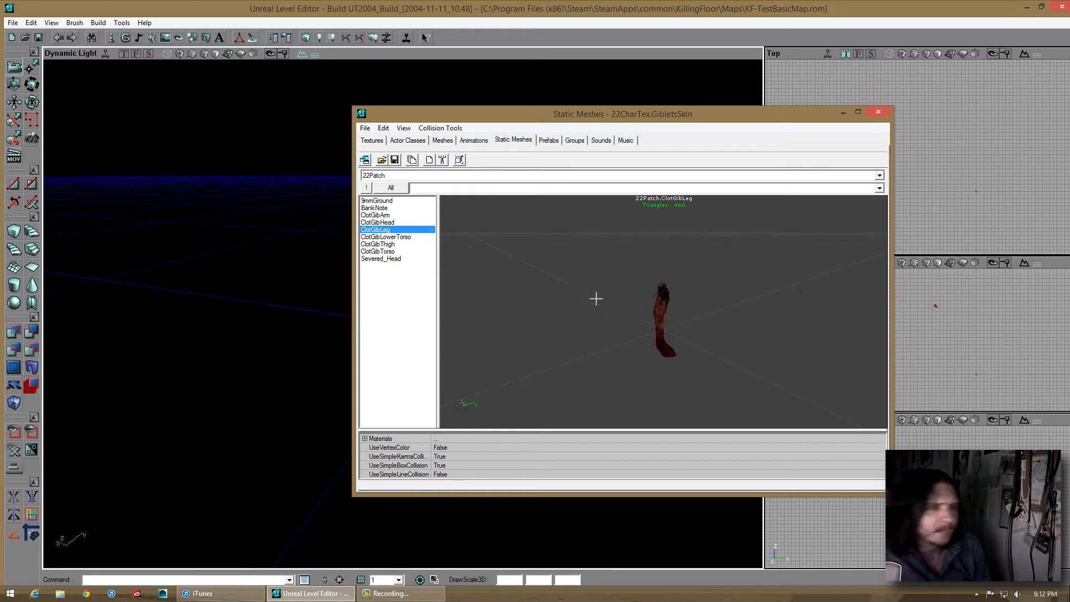
Preview the ClotGibArm, ClotGibThigh, Severed_Head, ClotGibTorso and ClotGibLowerTorso meshes and close the static mesh browser
left_click(387, 215)
left_click(387, 244)
left_click(388, 260)
left_click(390, 251)
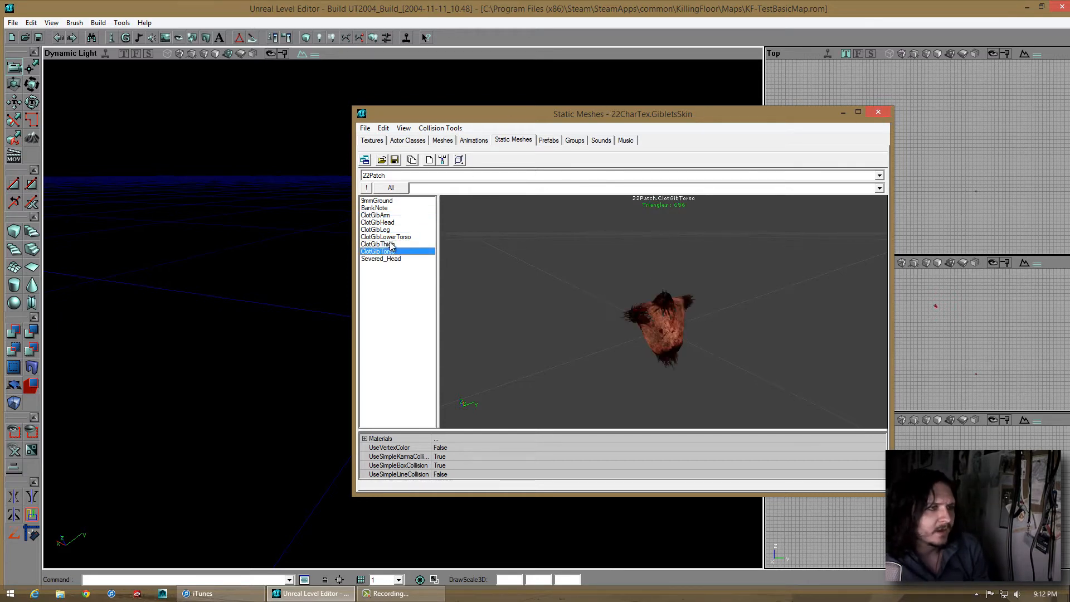
left_click(391, 244)
left_click(391, 237)
left_click(878, 112)
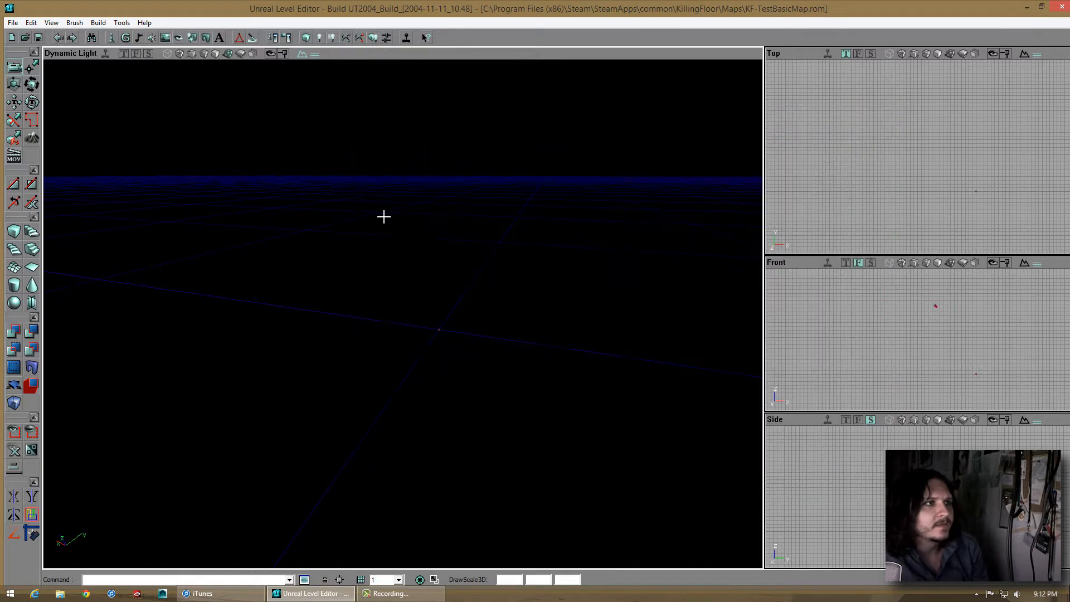
mouse_move(426, 236)
left_mouse_down()
mouse_move(403, 313)
mouse_move(426, 235)
left_mouse_up()
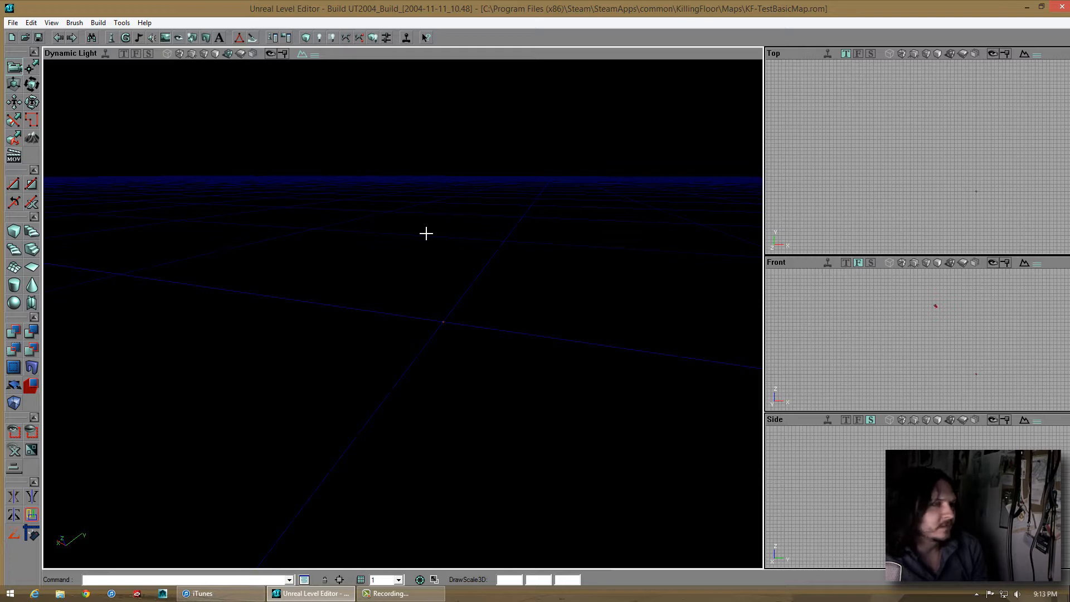
right_click_drag(426, 233, 402, 313)
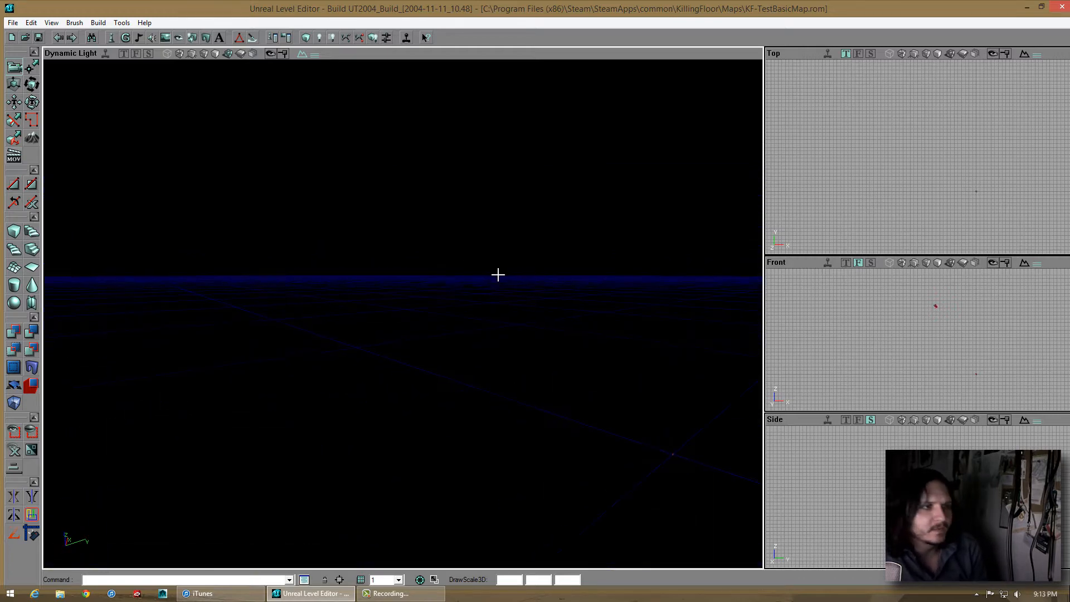
right_click_drag(470, 313, 402, 308)
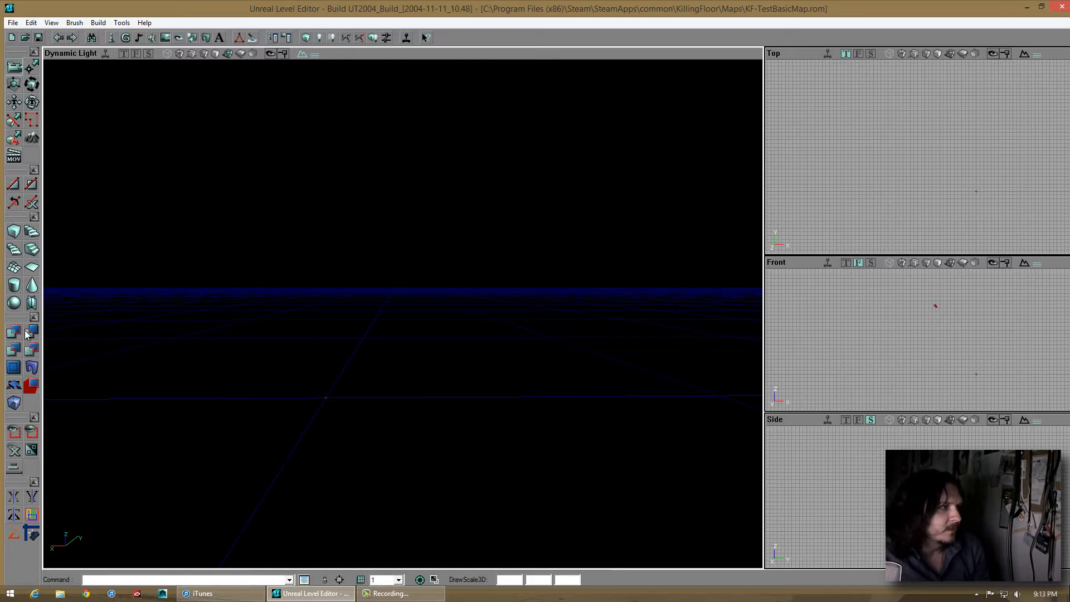
right_click_drag(393, 318, 488, 420)
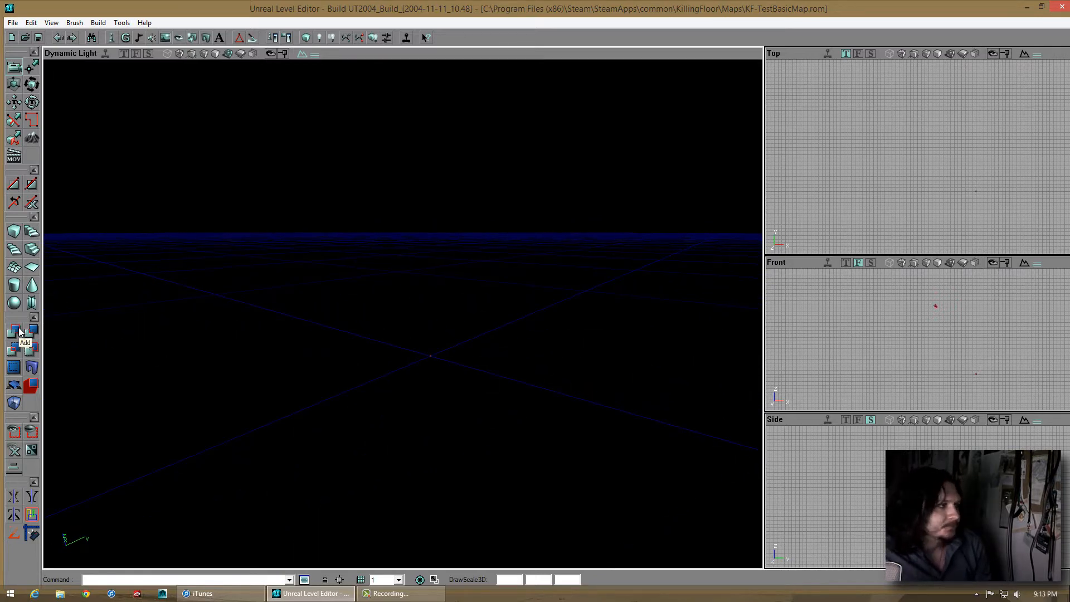
right_click_drag(325, 288, 359, 301)
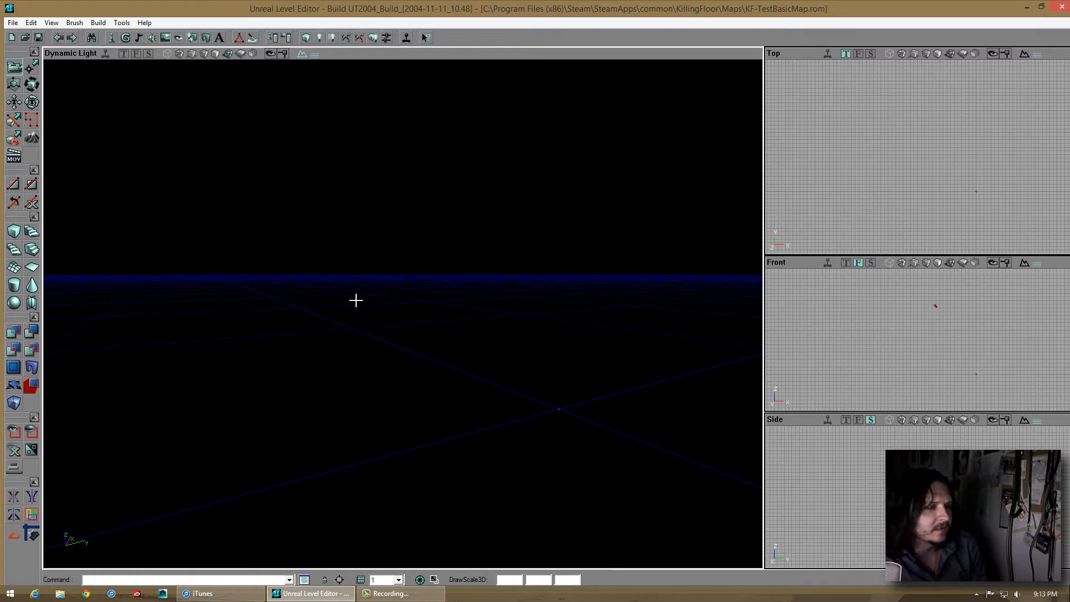
mouse_move(136, 302)
right_mouse_down()
mouse_move(405, 313)
mouse_move(136, 302)
right_mouse_up()
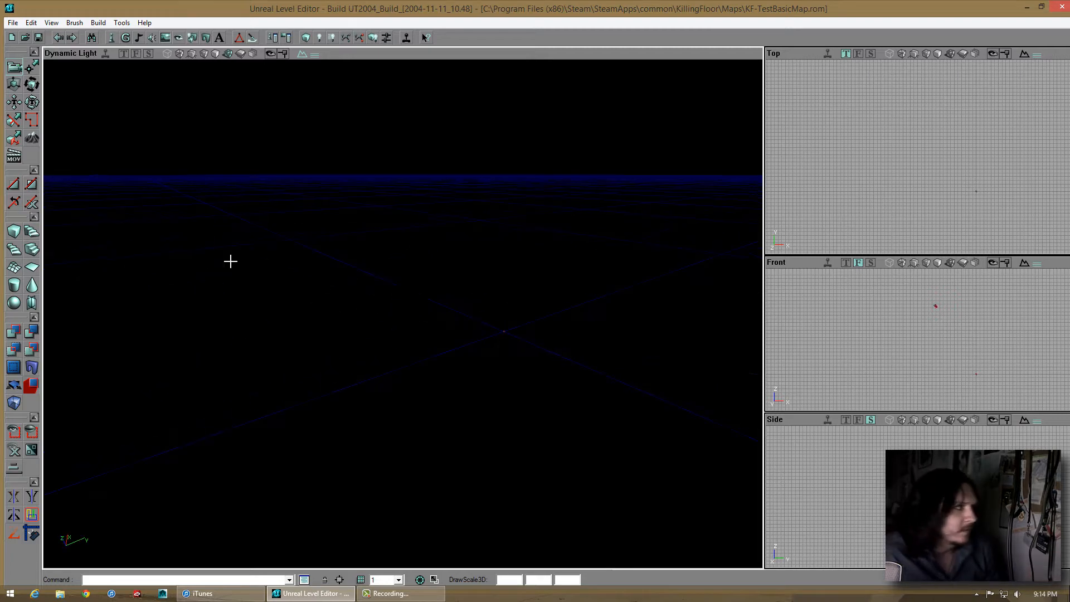
right_click_drag(229, 260, 232, 269)
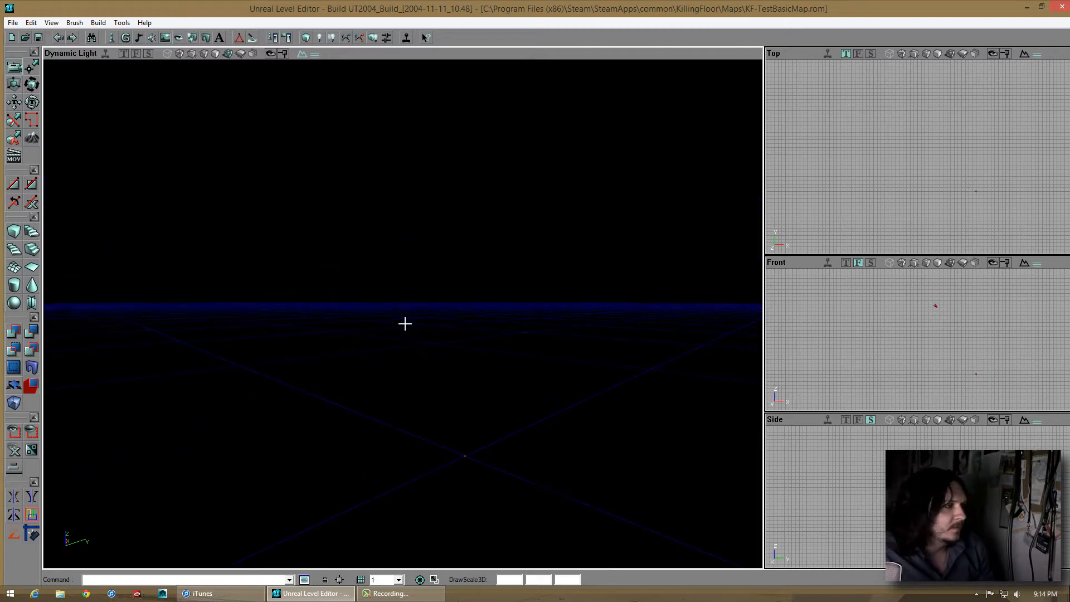
right_click_drag(404, 323, 212, 247)
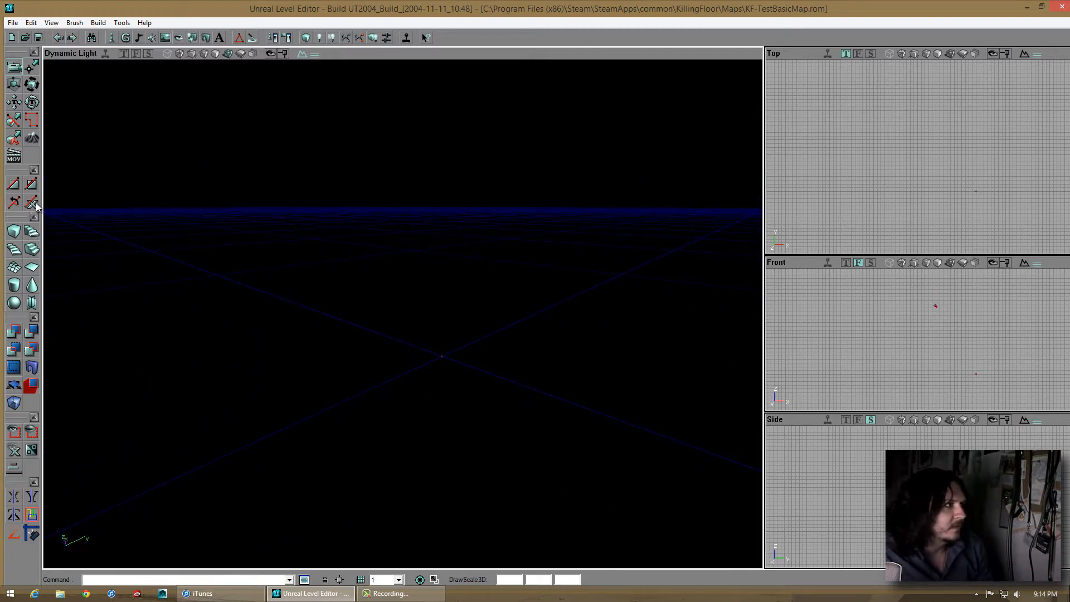
Build a cube builder brush with height, width and breadth all set to 1000
right_click(14, 234)
left_click(117, 261)
type("100")
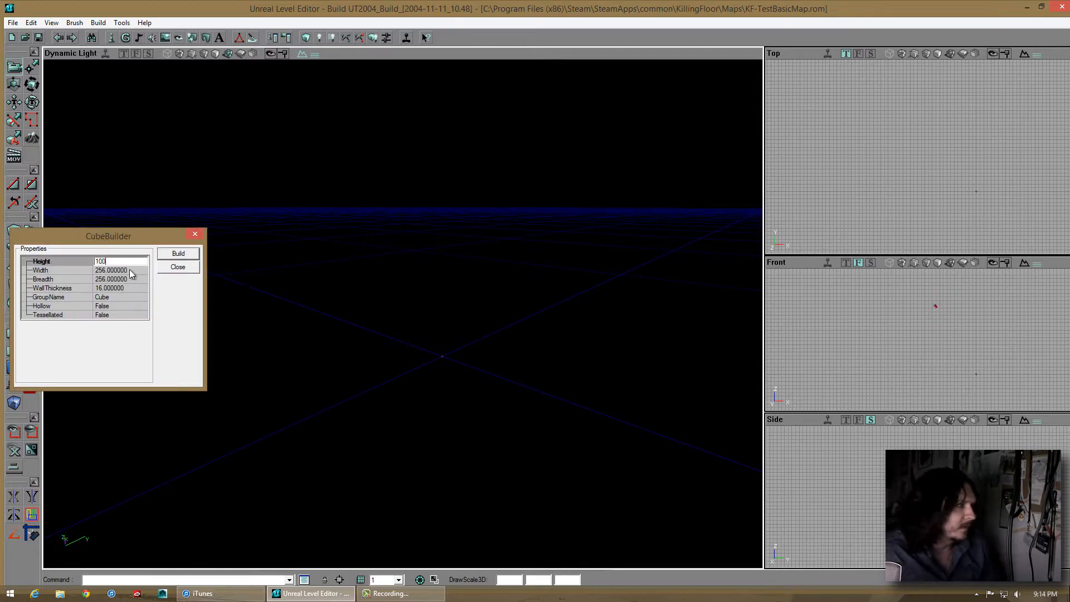
type("0")
left_click(129, 271)
type("1")
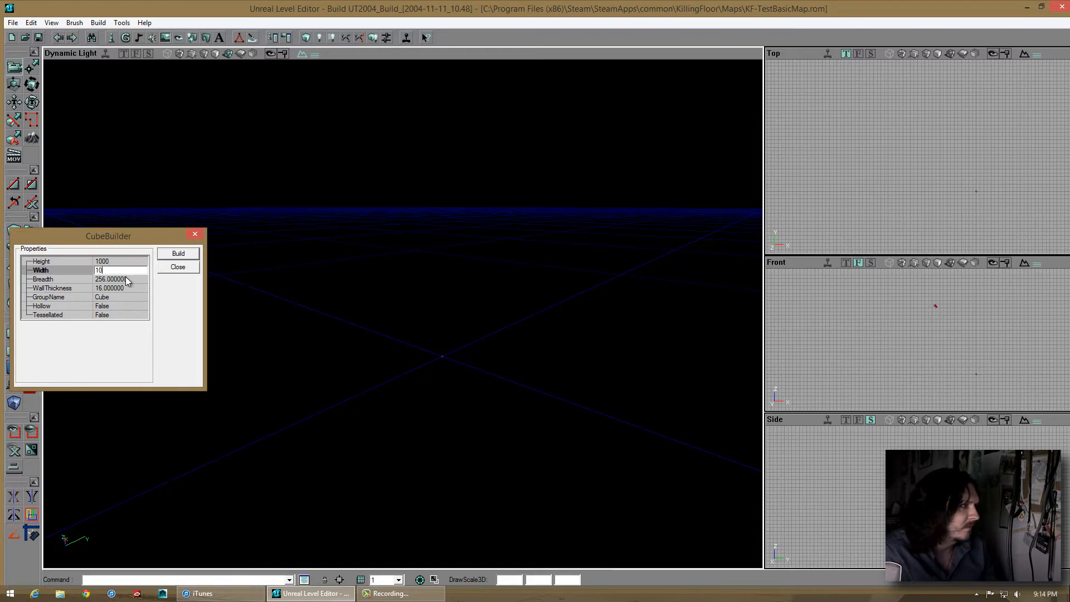
left_click(126, 280)
type("1")
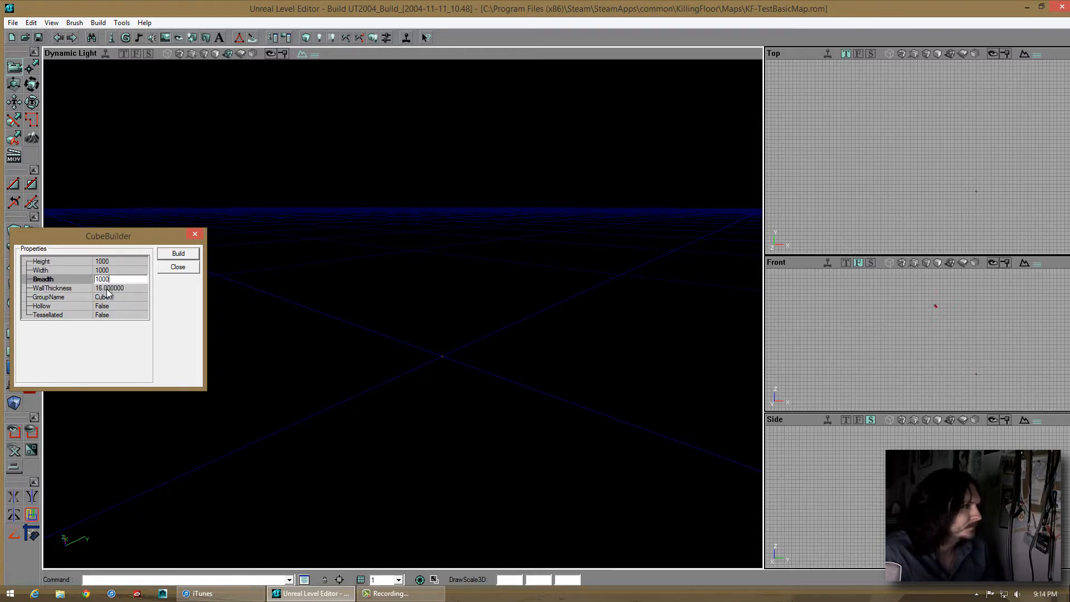
left_click(185, 256)
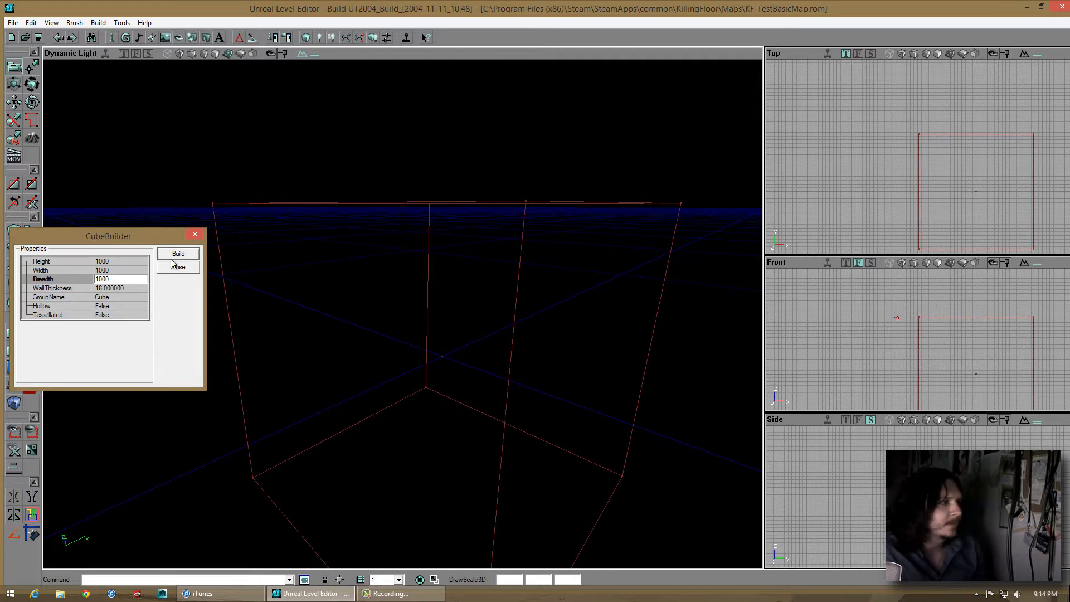
left_click(179, 267)
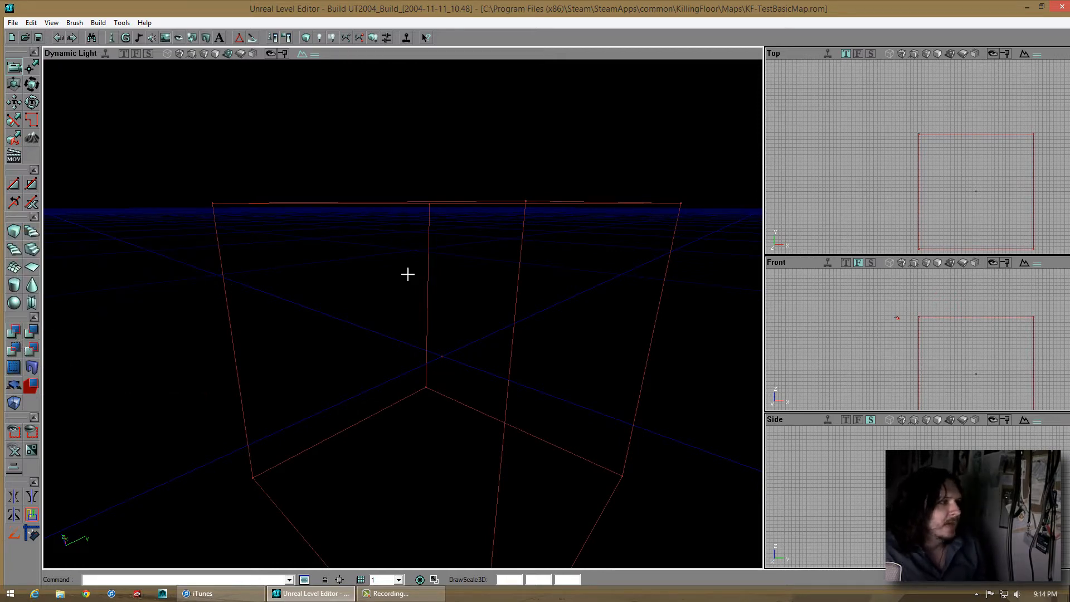
Inspect the whole cube brush in the perspective viewport and try selecting its edge
left_click_drag(403, 313, 403, 313)
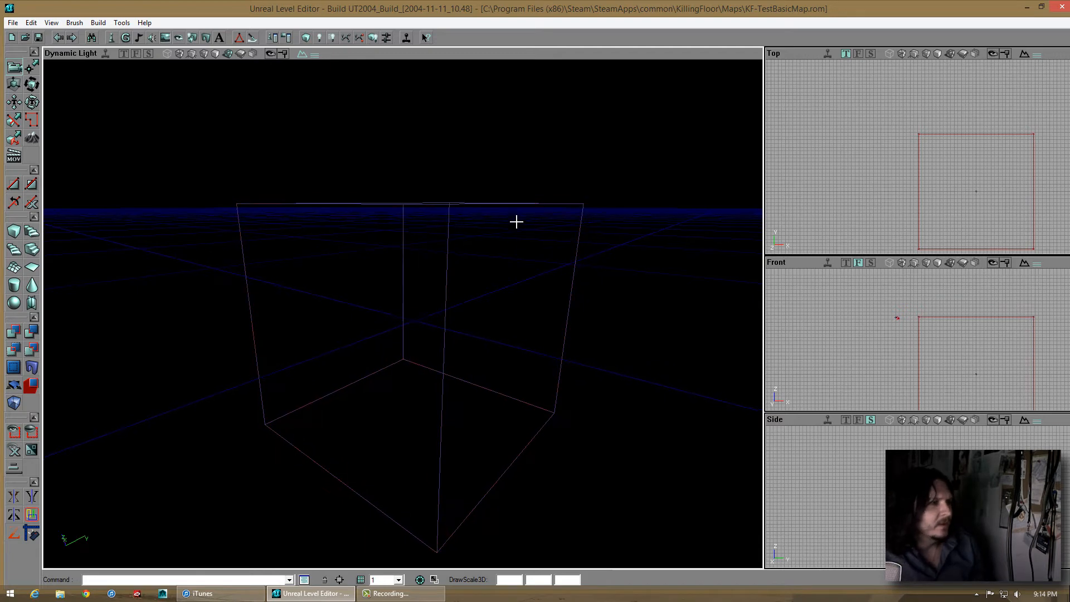
left_click(450, 220)
left_click(445, 220)
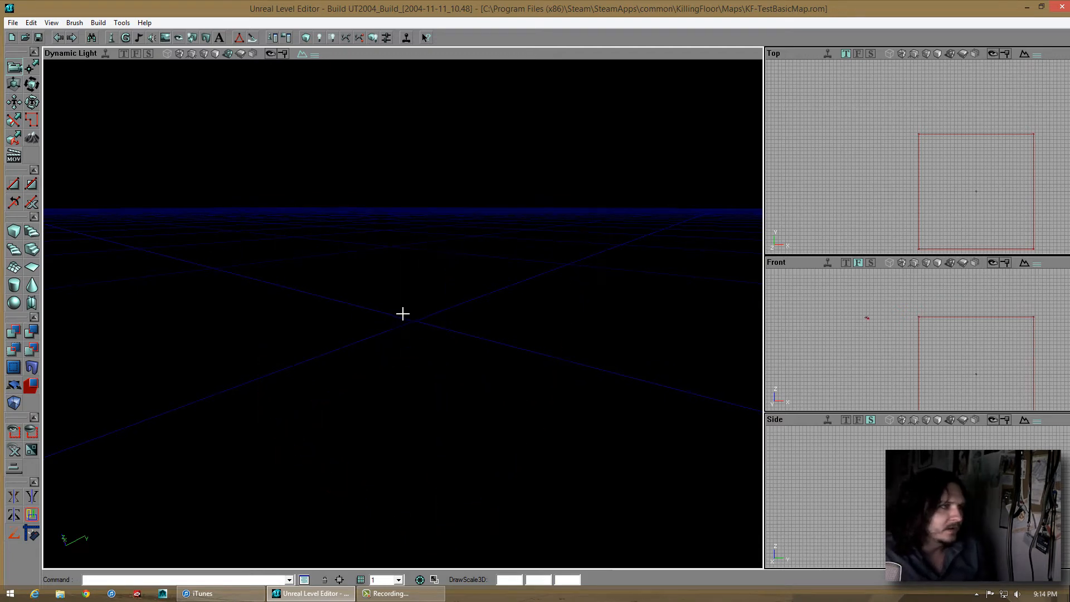
Subtract the 1000-unit cube brush from the world to carve out a room, and select the room's floor surface
right_click_drag(403, 313, 468, 183)
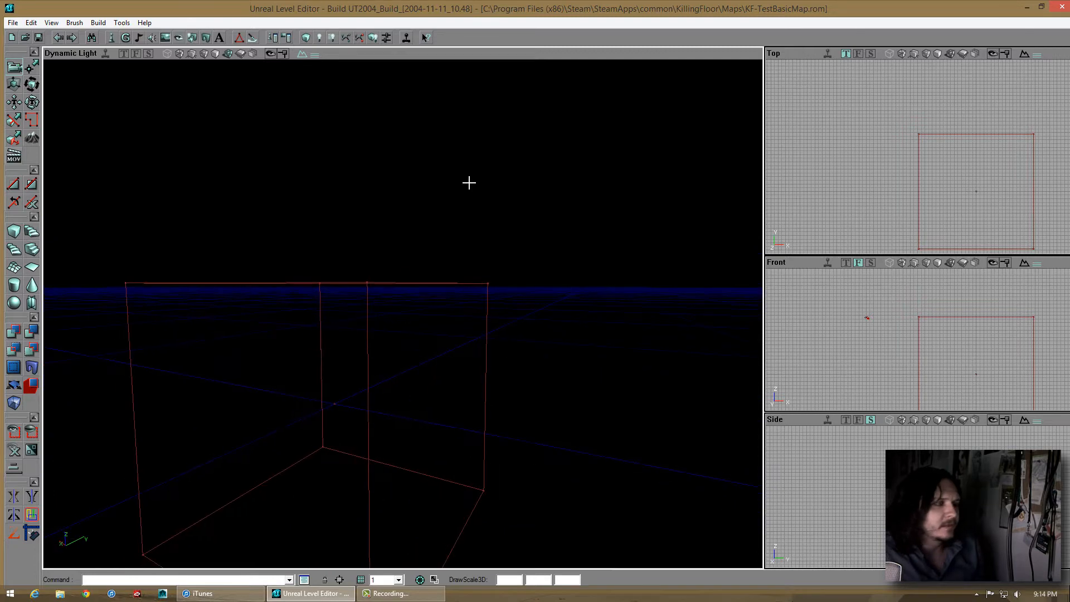
left_click(366, 296)
right_click_drag(413, 299, 418, 296)
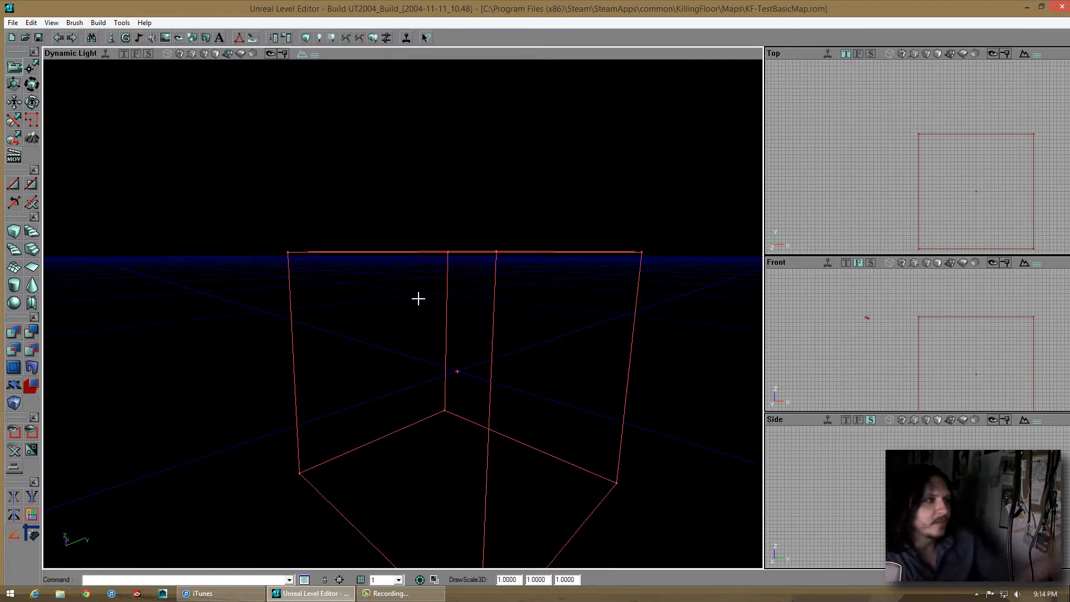
mouse_move(435, 293)
right_mouse_down()
mouse_move(404, 314)
mouse_move(436, 277)
right_mouse_up()
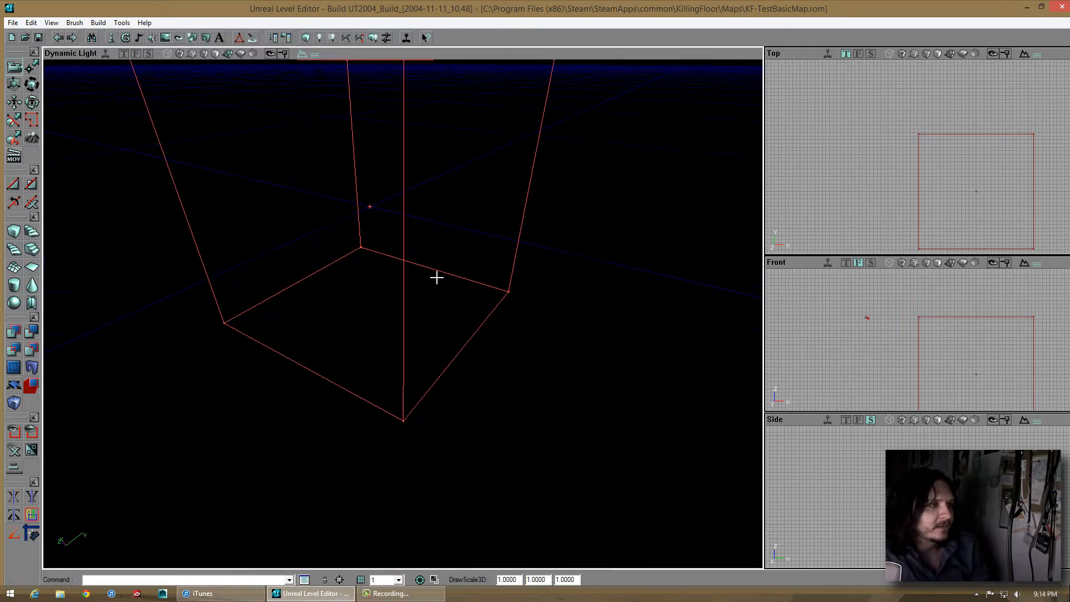
left_click_drag(435, 277, 403, 314)
right_click_drag(403, 314, 435, 306)
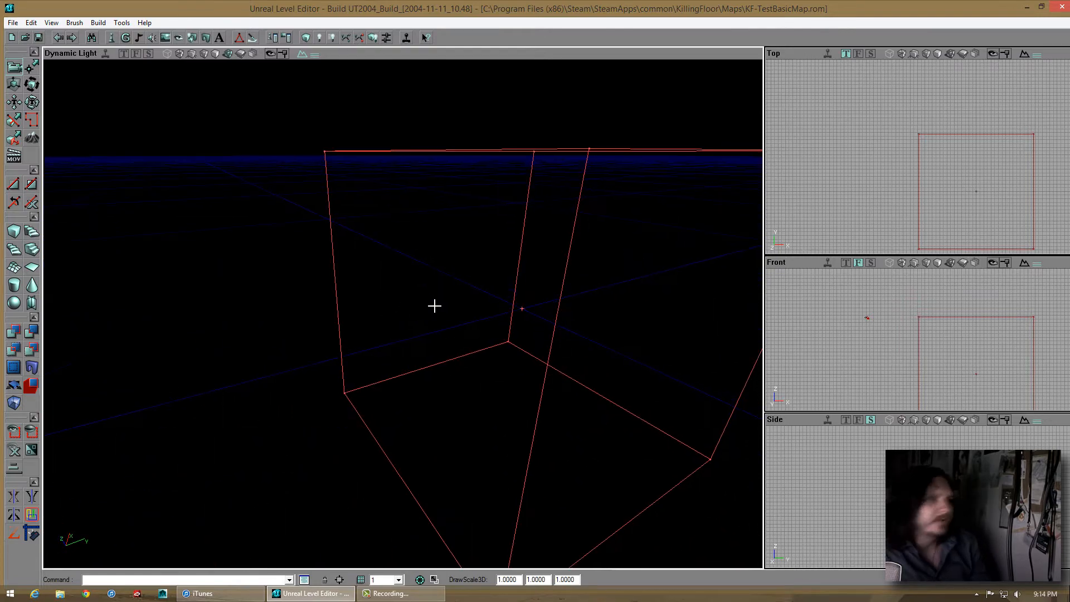
left_click(29, 333)
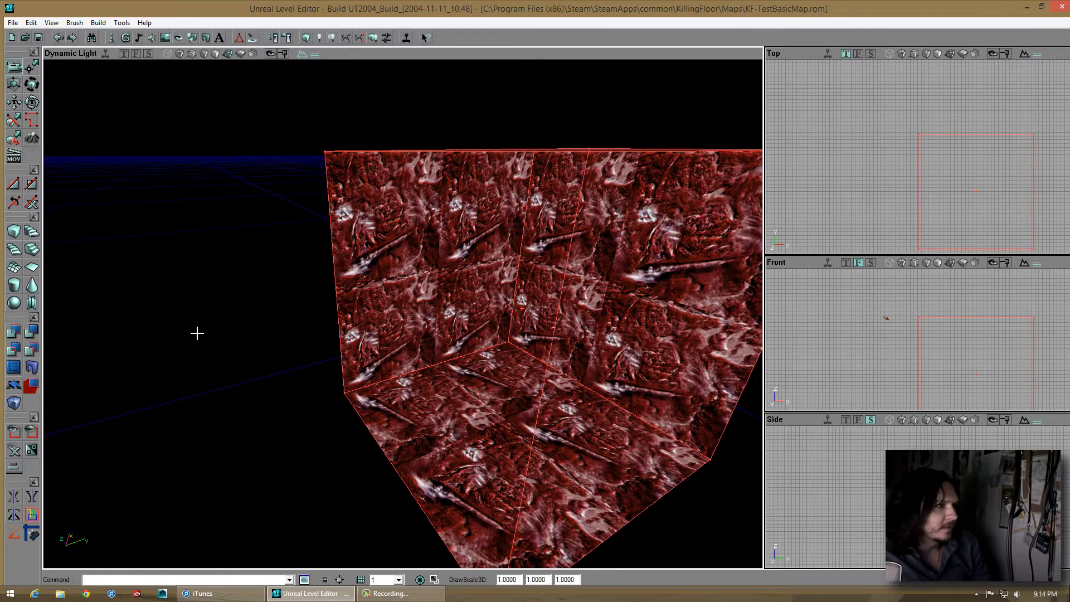
left_click_drag(403, 314, 402, 370)
left_click(393, 399)
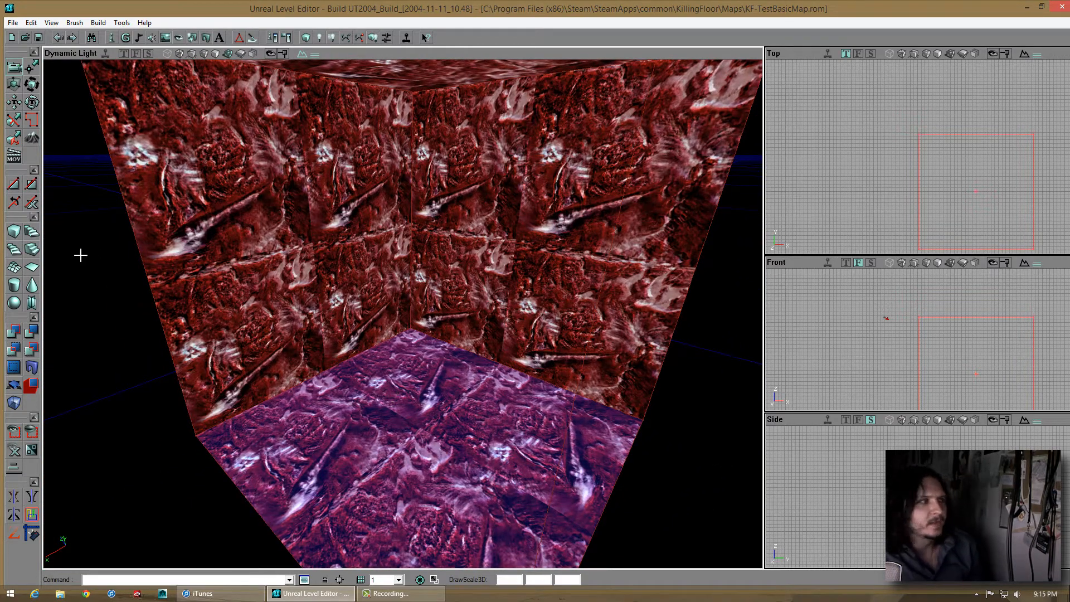
Build a cube builder brush with height, width and breadth all set to 100
right_click(13, 231)
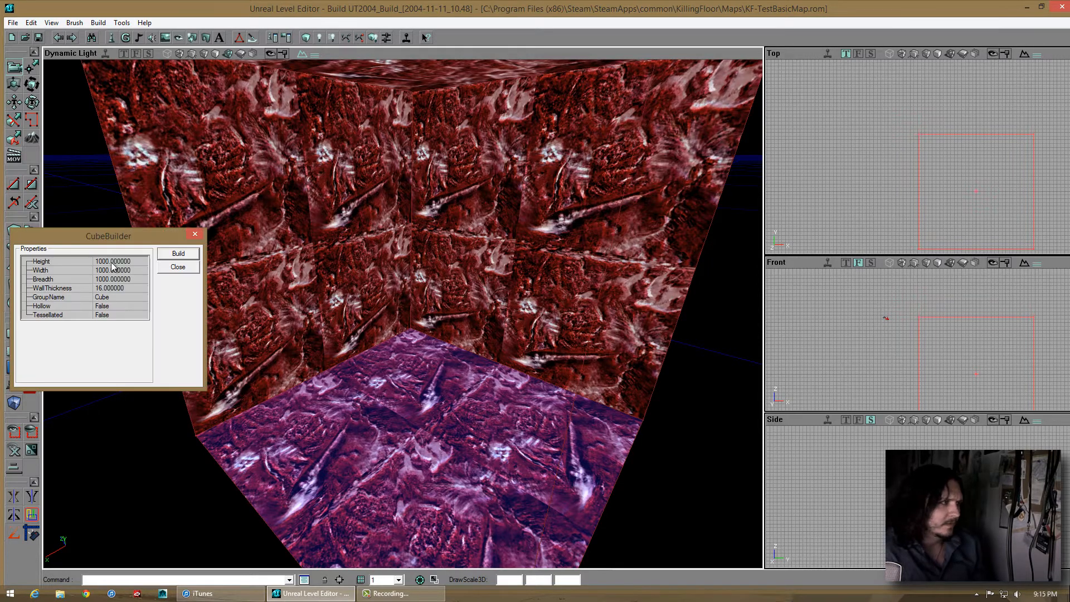
left_click(188, 271)
right_click(12, 231)
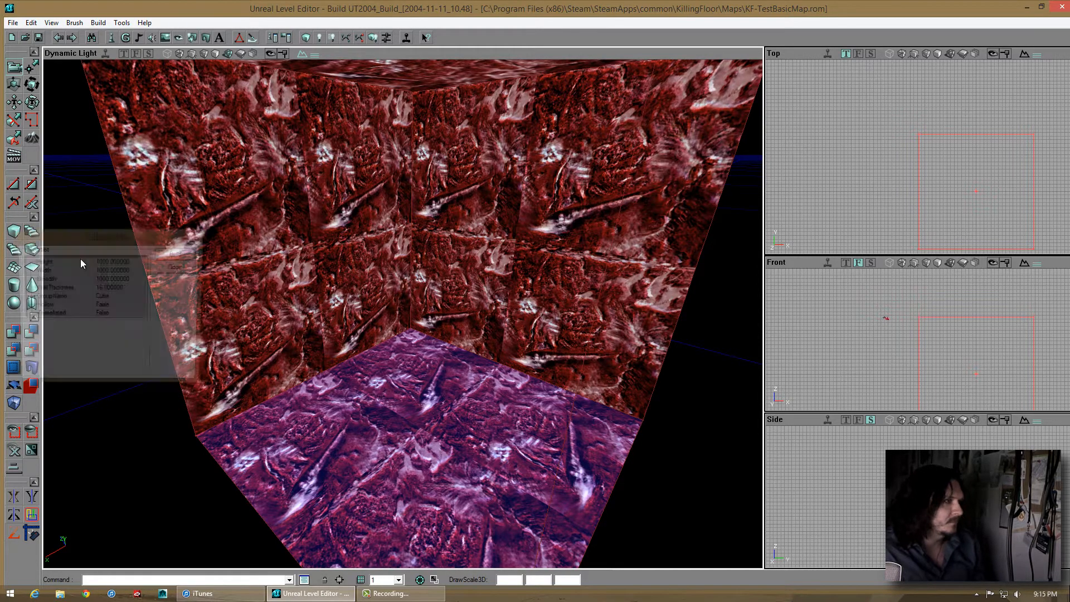
left_click(128, 262)
type("1")
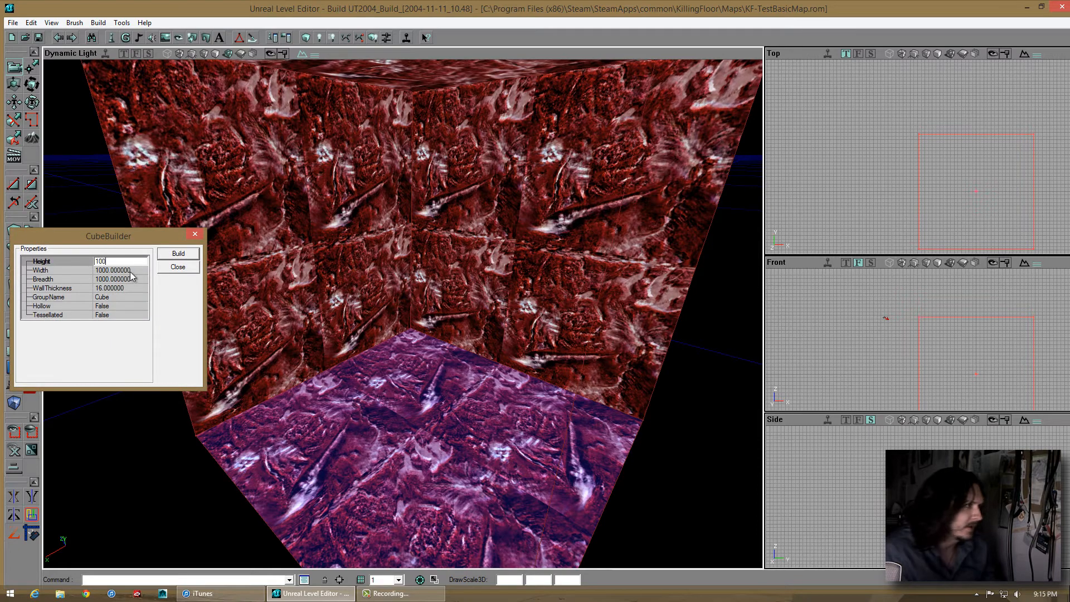
left_click(130, 271)
type("100")
left_click(124, 280)
type("10")
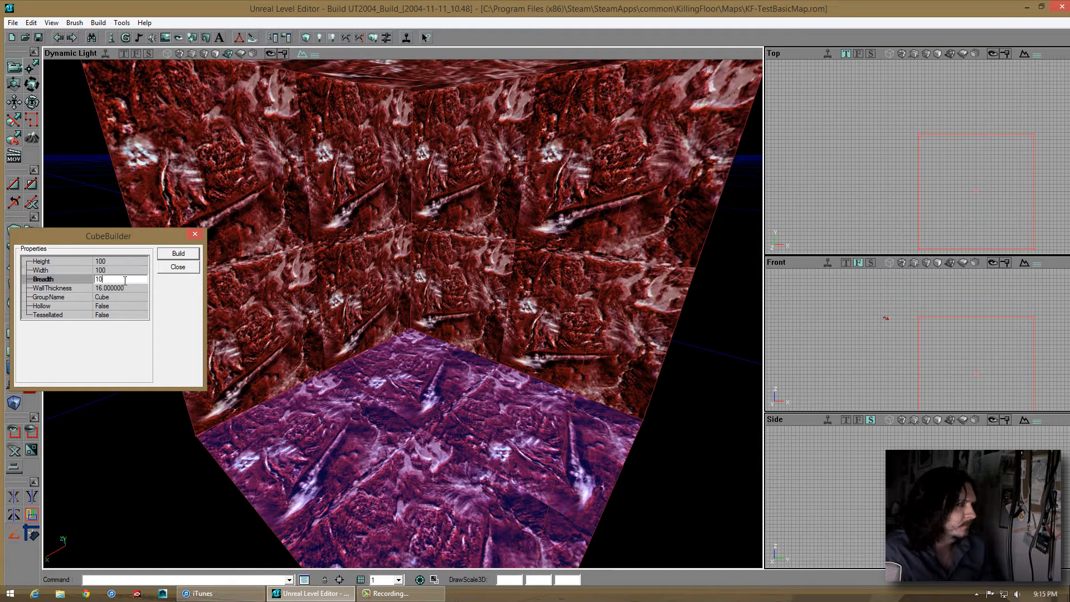
left_click(175, 257)
left_click(175, 267)
Select all surfaces of the subtracted room
right_click_drag(400, 357, 400, 335)
left_click_drag(399, 368, 400, 335)
right_click_drag(400, 335, 392, 292)
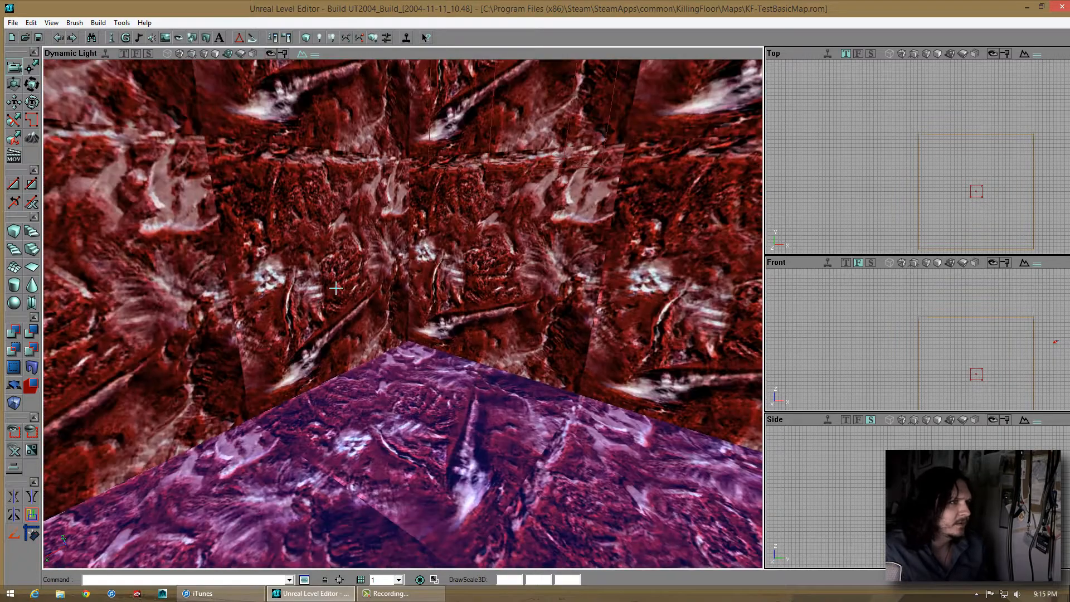
left_click(392, 291)
key("shift+s")
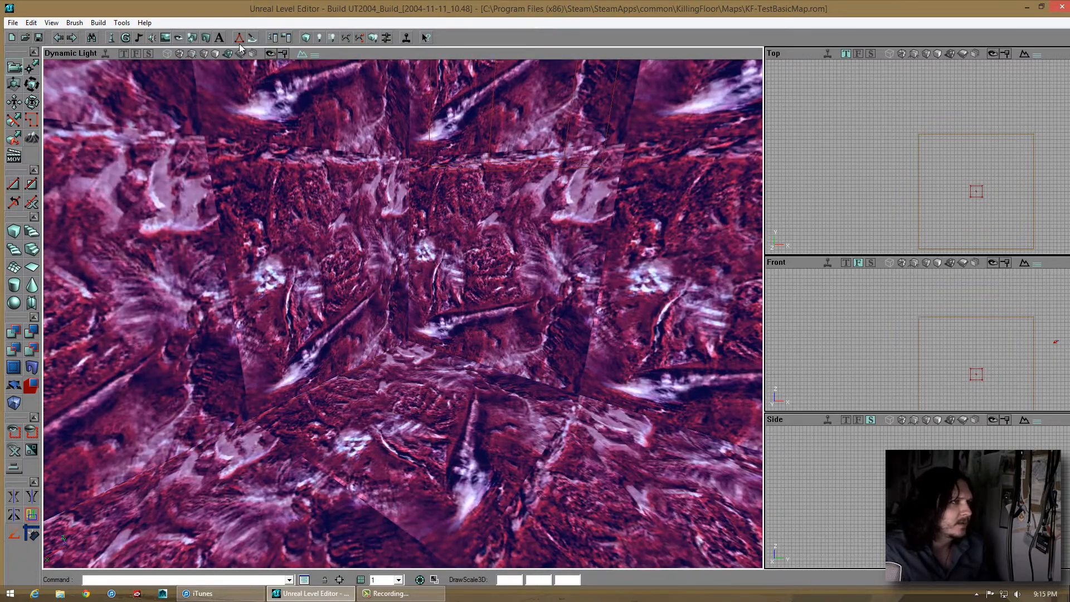
Apply a grey speckled texture from the texture browser to all of the room's surfaces and deselect them
left_click(170, 41)
left_click(399, 193)
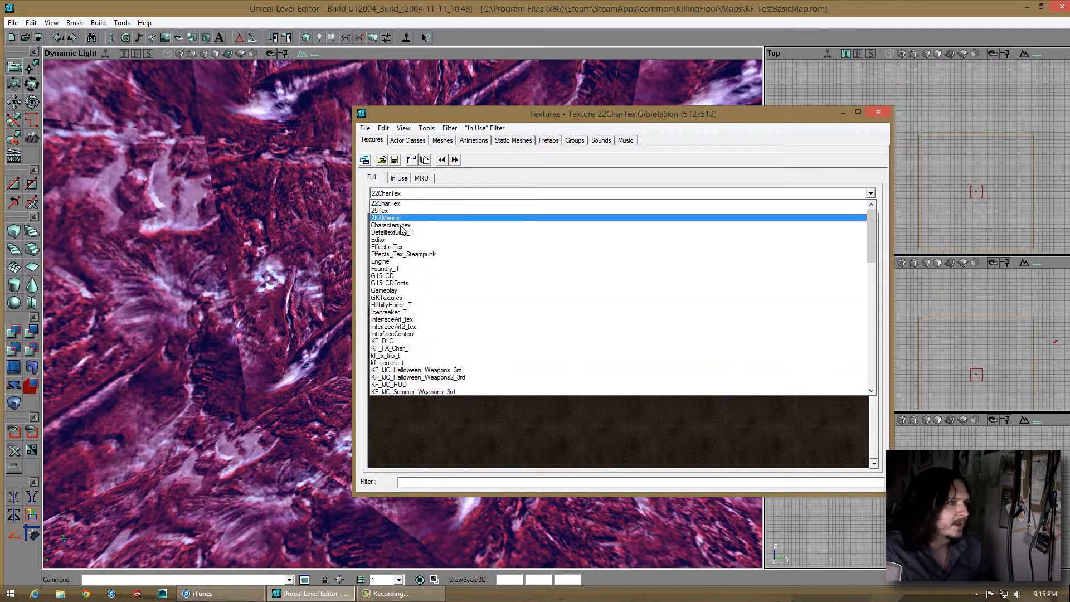
left_click(407, 231)
left_click(412, 193)
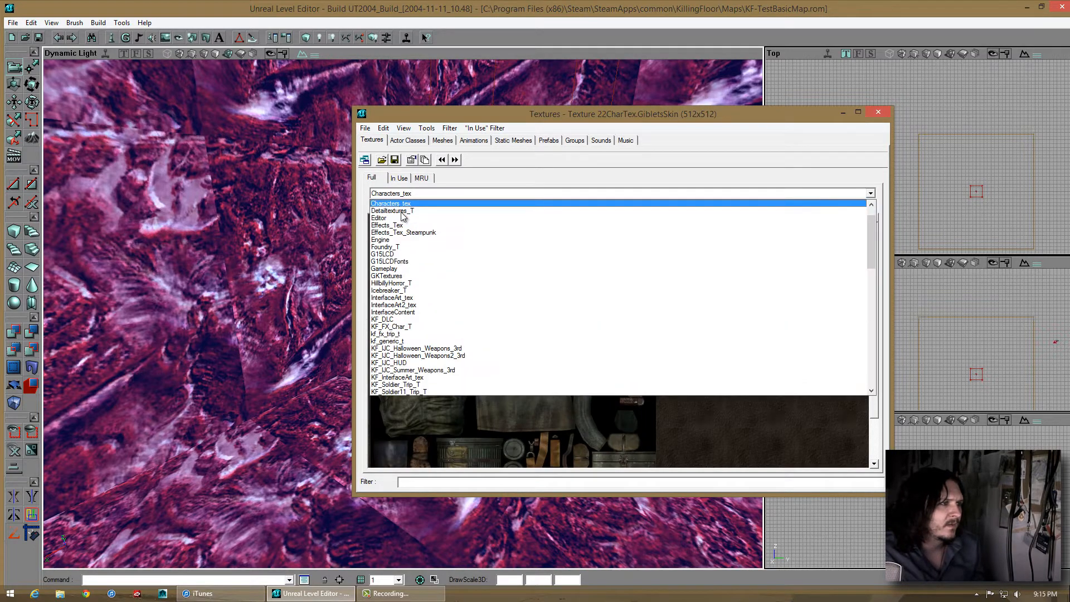
left_click(393, 232)
left_click(393, 231)
left_click(878, 112)
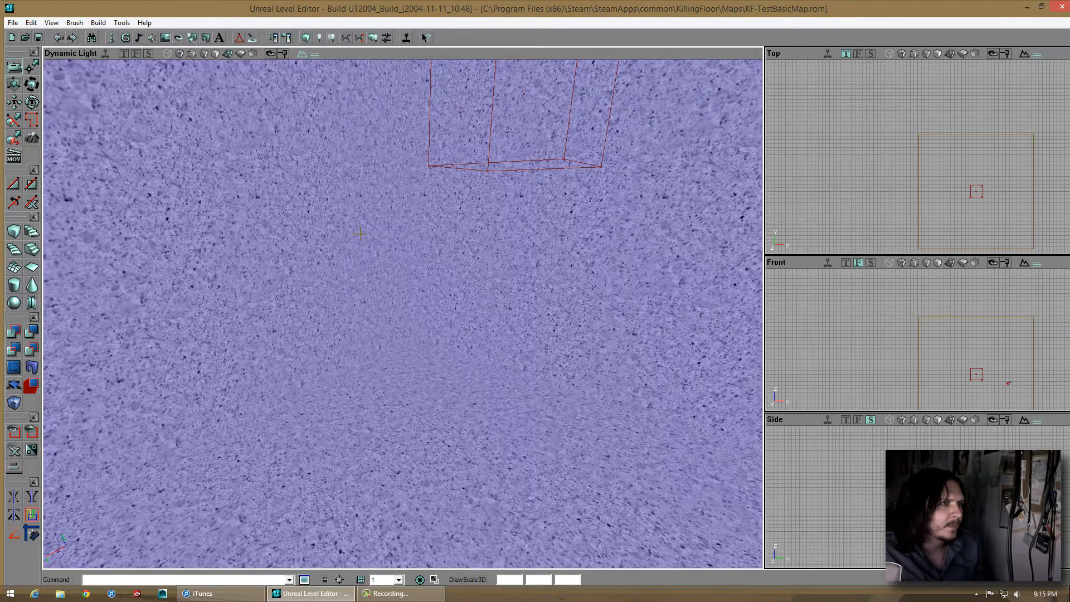
key("shift+n")
Open the small cube brush's properties to look at their categories and close them again
left_click_drag(361, 235, 374, 335)
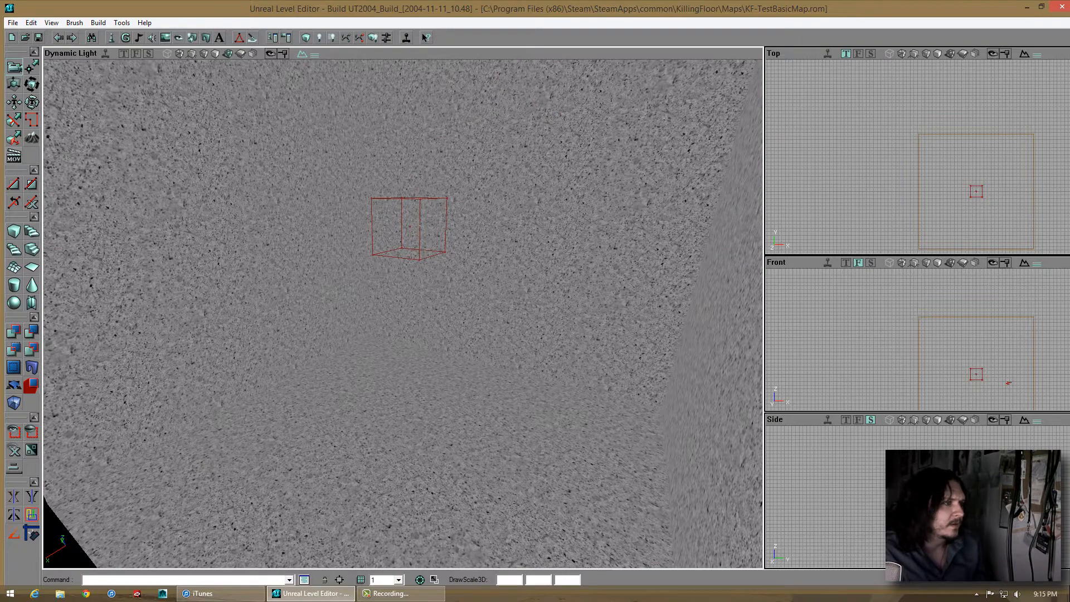
left_click(420, 226)
double_click(420, 225)
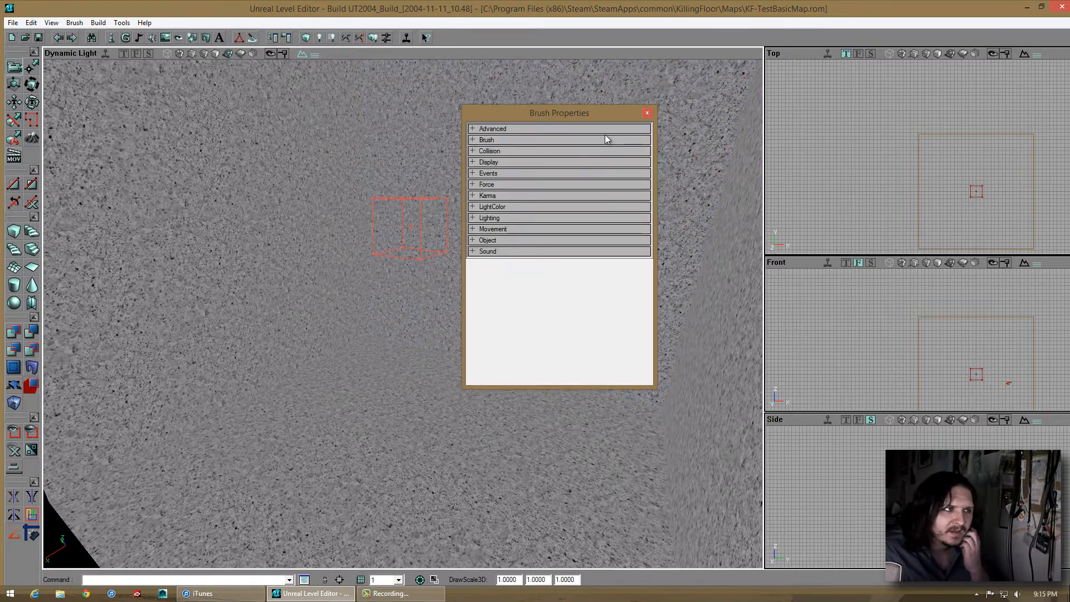
left_click(646, 112)
Subtract the small cube brush inside the room and show the perspective view in wireframe
mouse_move(502, 222)
left_mouse_down()
mouse_move(494, 312)
mouse_move(504, 246)
mouse_move(478, 240)
mouse_move(478, 212)
mouse_move(478, 299)
mouse_move(494, 195)
mouse_move(497, 290)
left_mouse_up()
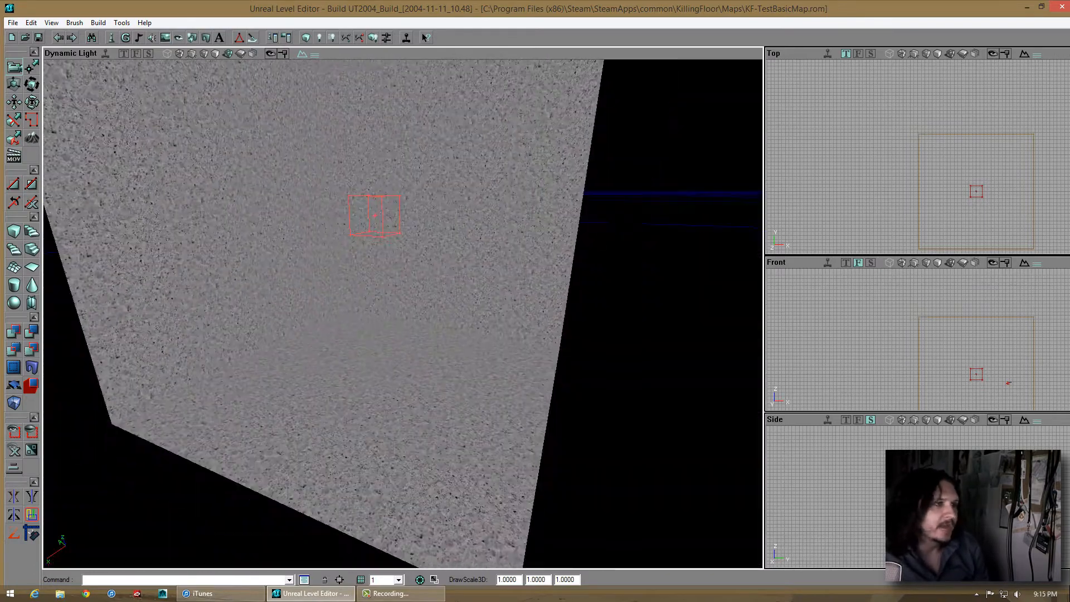
mouse_move(596, 204)
left_mouse_down()
mouse_move(403, 306)
mouse_move(366, 288)
mouse_move(446, 310)
mouse_move(450, 267)
left_mouse_up()
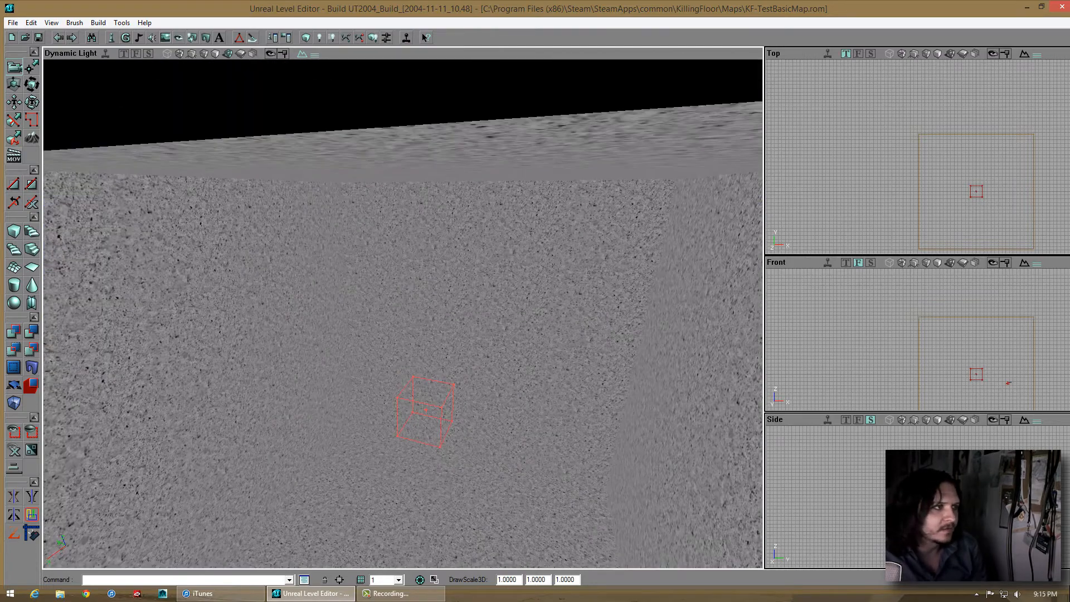
left_click(33, 334)
mouse_move(390, 312)
left_mouse_down()
mouse_move(457, 278)
mouse_move(357, 274)
mouse_move(390, 262)
mouse_move(444, 335)
mouse_move(491, 345)
mouse_move(513, 368)
mouse_move(526, 423)
mouse_move(508, 318)
mouse_move(408, 315)
left_mouse_up()
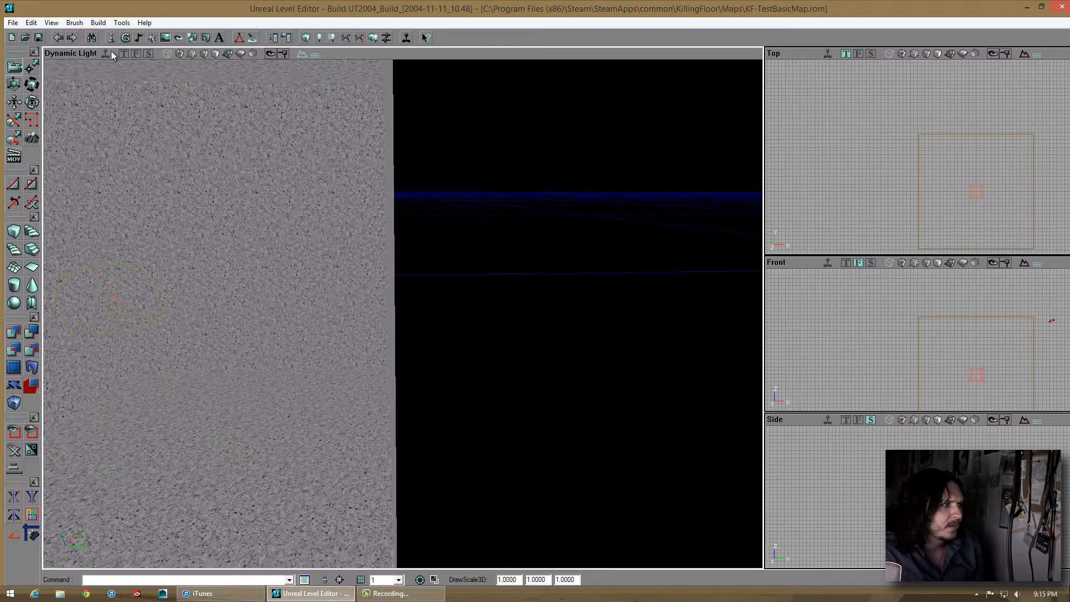
left_click(167, 54)
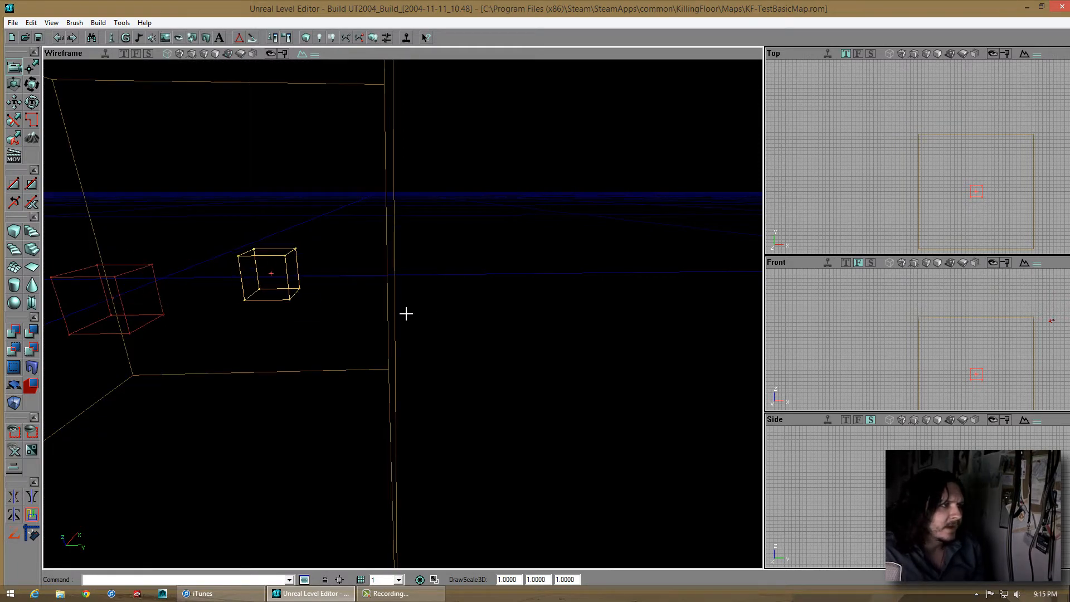
Move the small subtracted cube to the edge of the room and check the wall in a textured perspective view
left_click(228, 53)
left_click_drag(443, 234, 391, 317)
left_click(406, 334)
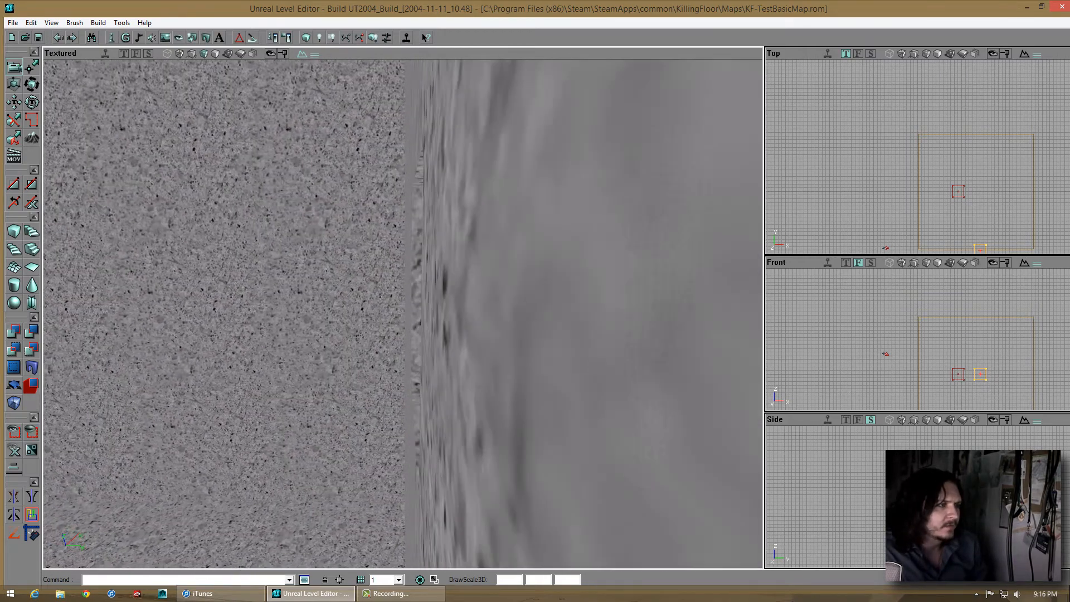
right_click_drag(391, 316, 393, 320)
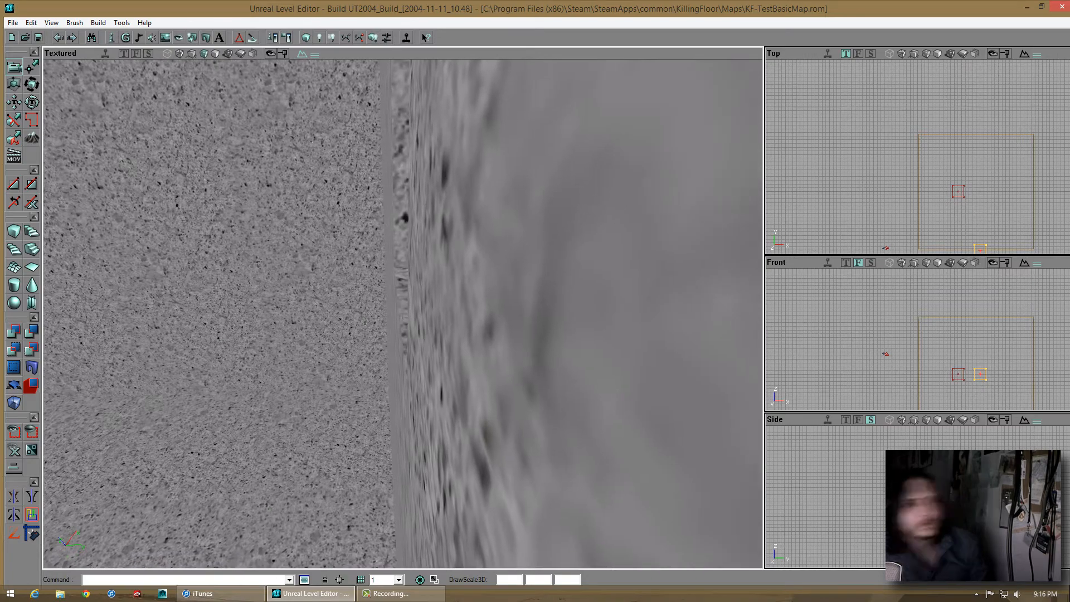
mouse_move(393, 320)
left_mouse_down()
mouse_move(376, 329)
mouse_move(370, 306)
mouse_move(390, 290)
mouse_move(374, 292)
mouse_move(382, 311)
mouse_move(368, 312)
mouse_move(370, 329)
mouse_move(360, 304)
mouse_move(360, 317)
mouse_move(371, 318)
left_mouse_up()
Add a solid 100-unit cube inside the room from the builder brush
left_click(16, 330)
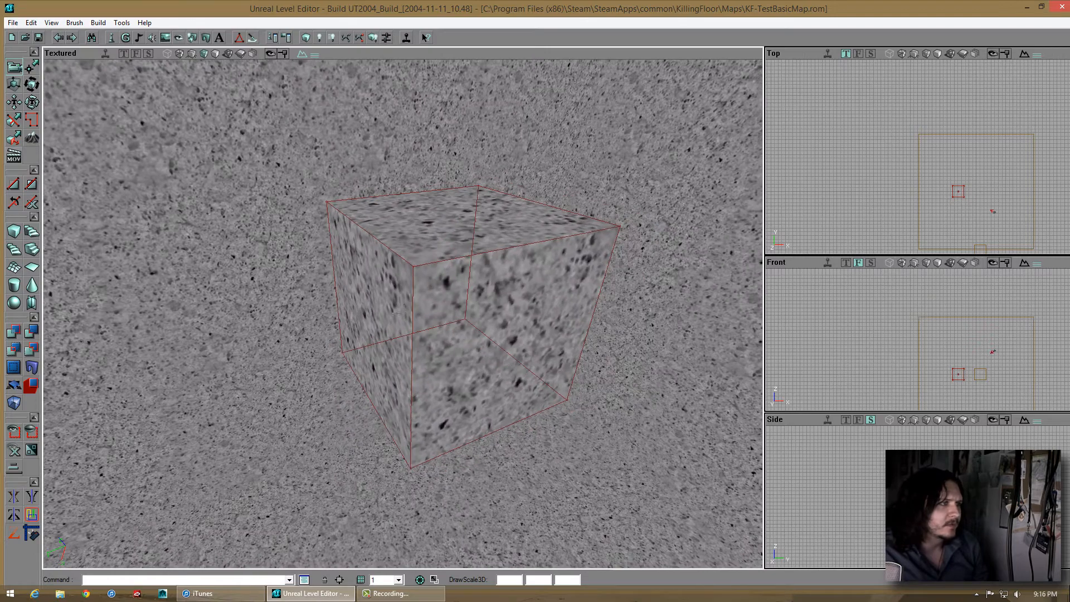
right_click_drag(371, 318, 334, 301)
In the wireframe perspective view, delete the added cube, the small subtracted cube and the large room brush
left_click_drag(373, 296, 388, 217)
left_click(168, 54)
left_click(385, 221)
key("Delete")
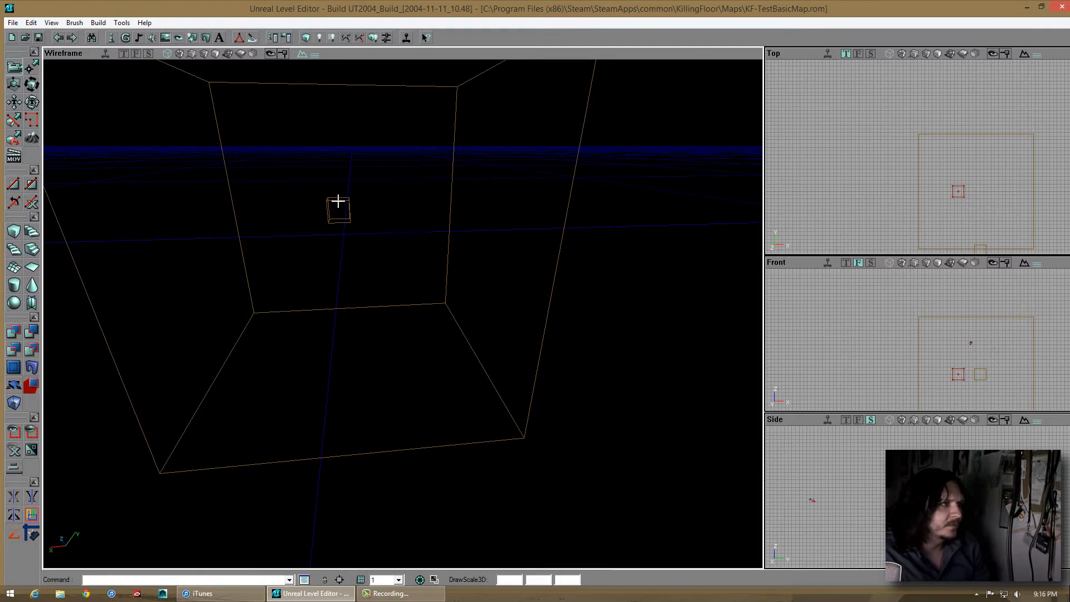
left_click(339, 208)
key("Delete")
left_click(221, 153)
key("Delete")
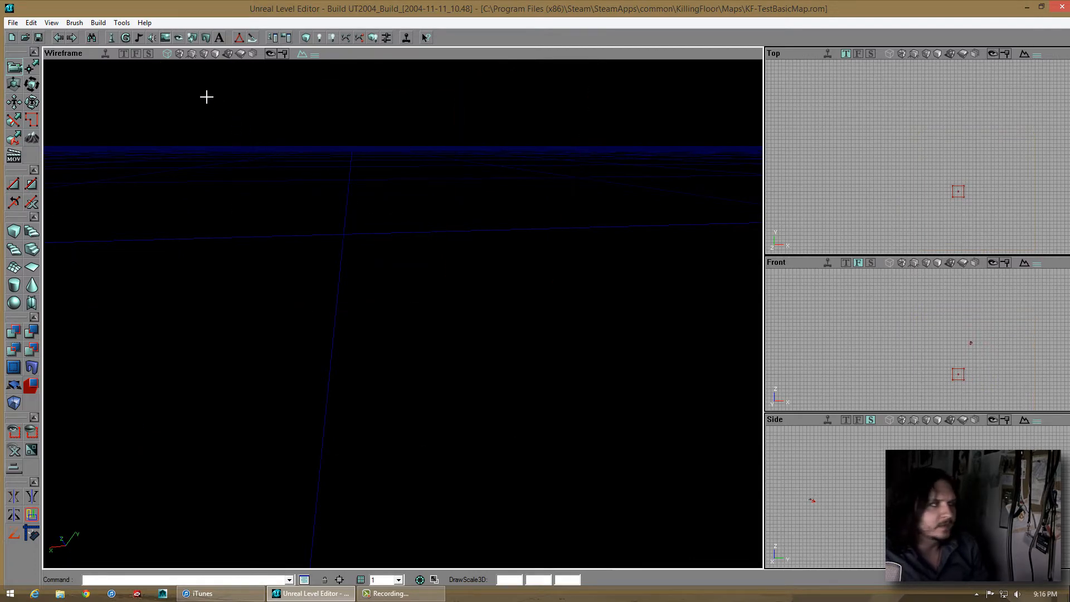
Switch the perspective view to textured, rebuild the level geometry to clear the deleted room, and save the map
left_click(203, 55)
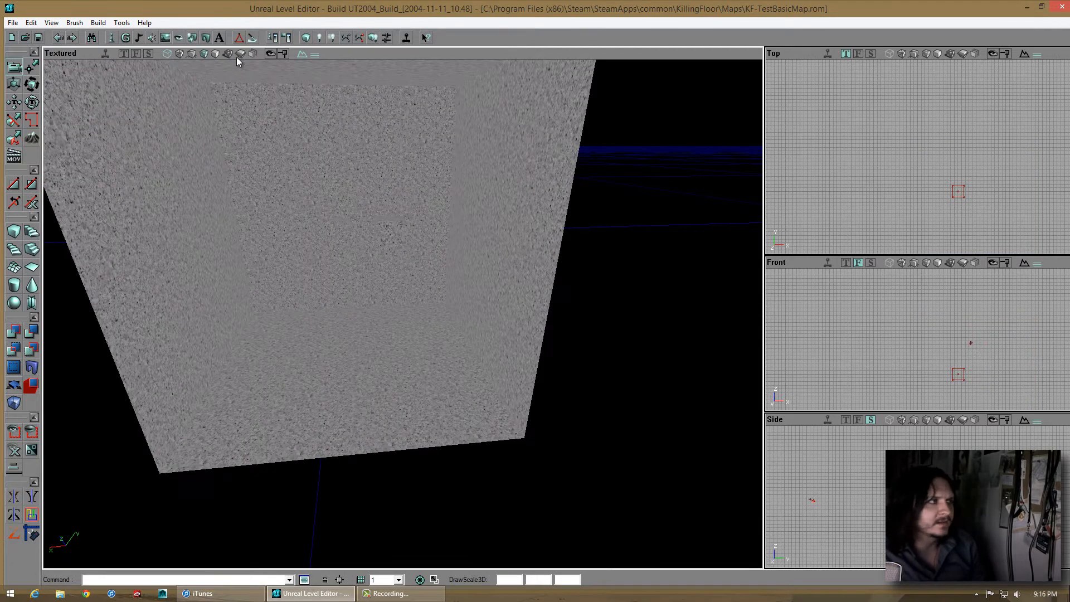
left_click(305, 38)
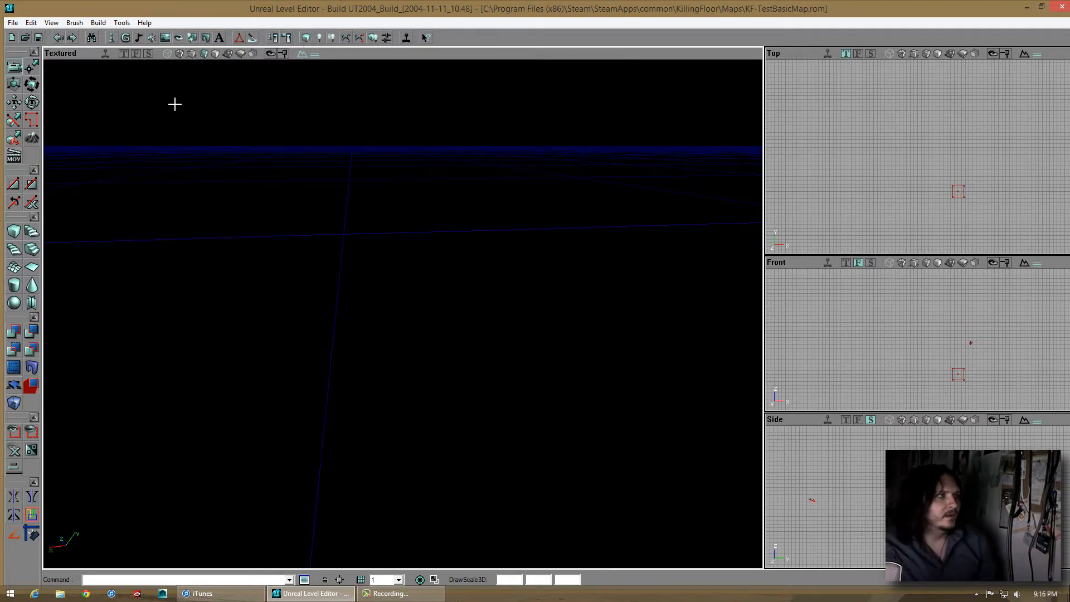
right_click_drag(314, 208, 314, 207)
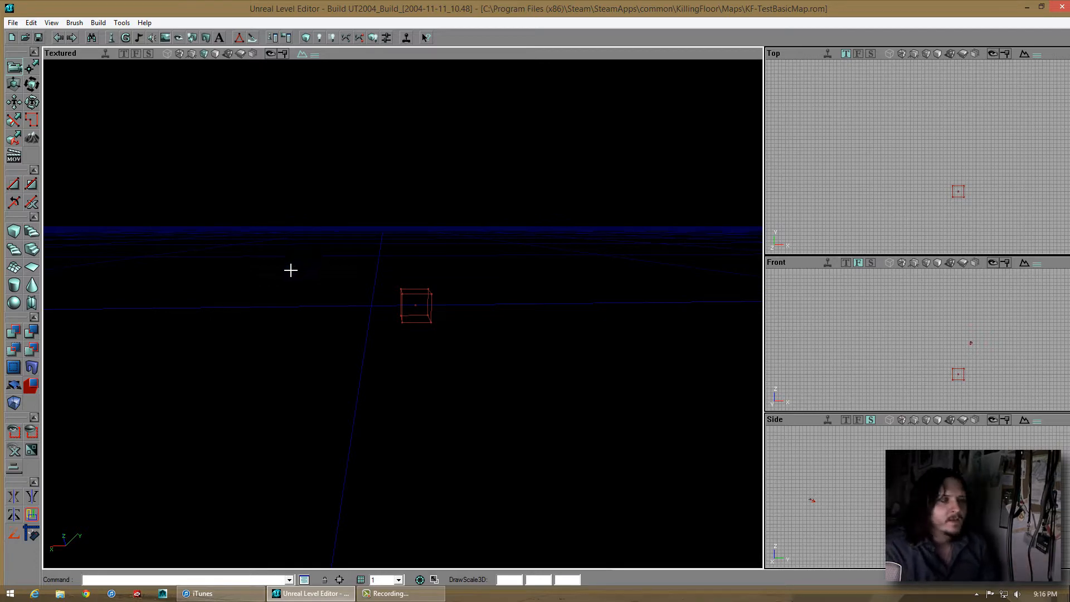
right_click_drag(402, 312, 325, 308)
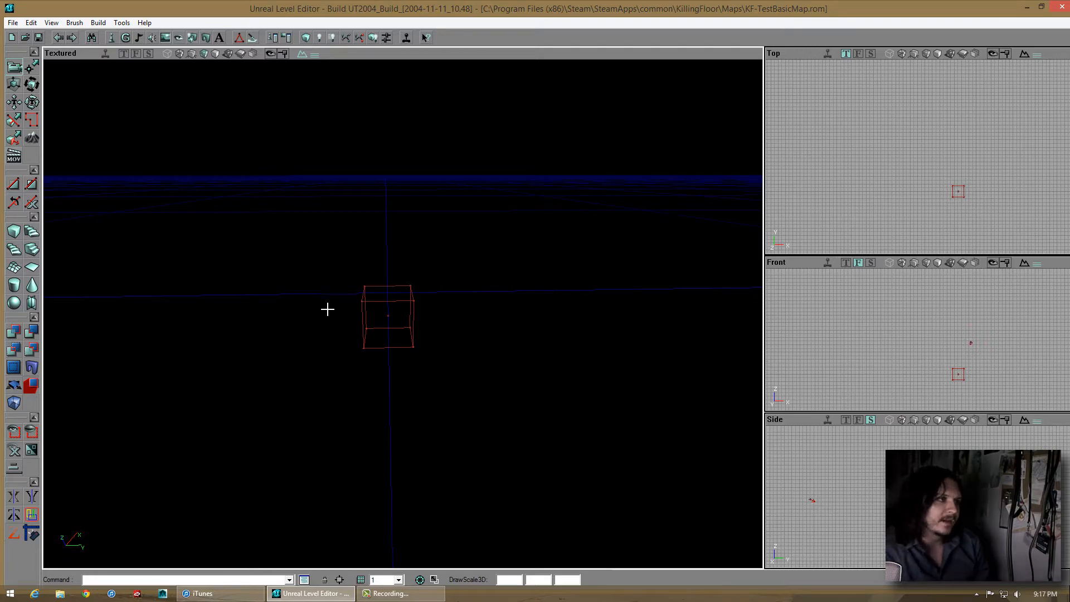
mouse_move(401, 311)
left_mouse_down()
mouse_move(390, 310)
mouse_move(403, 315)
left_mouse_up()
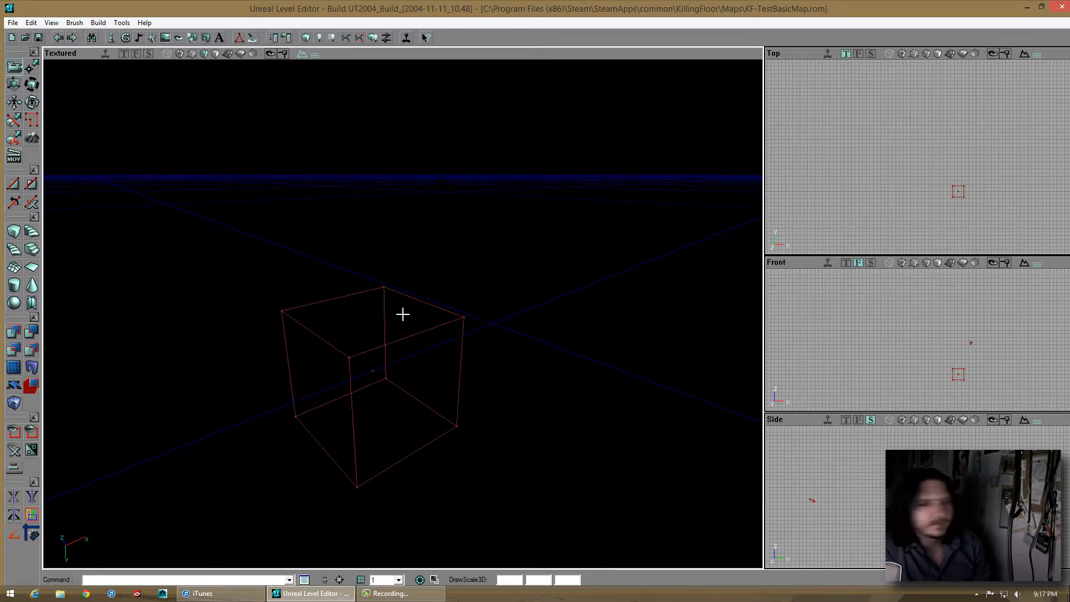
left_click_drag(400, 329, 397, 320)
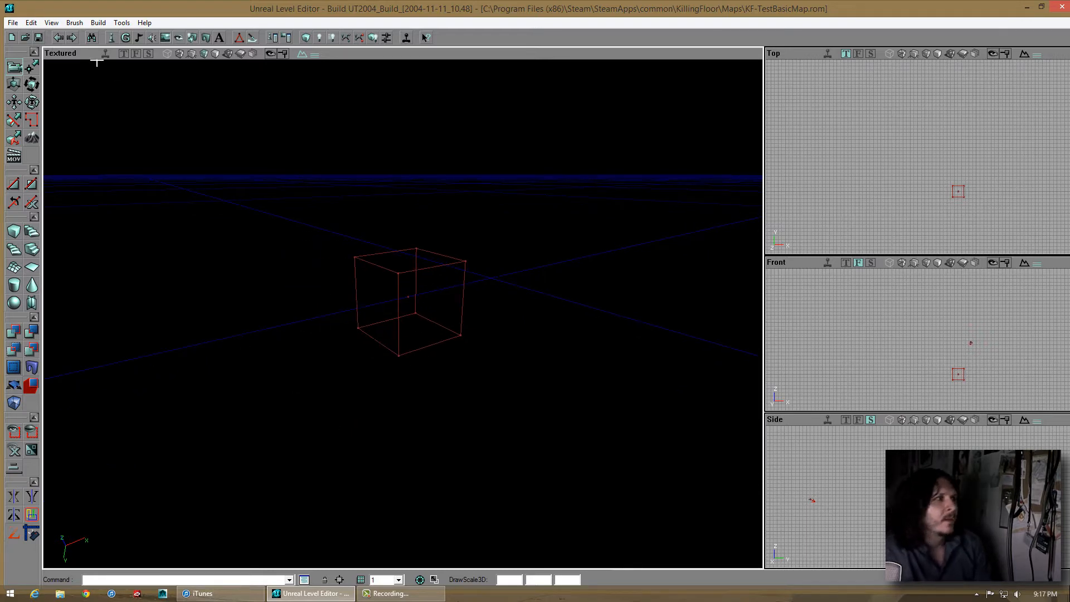
left_click(39, 37)
left_click_drag(404, 312, 357, 319)
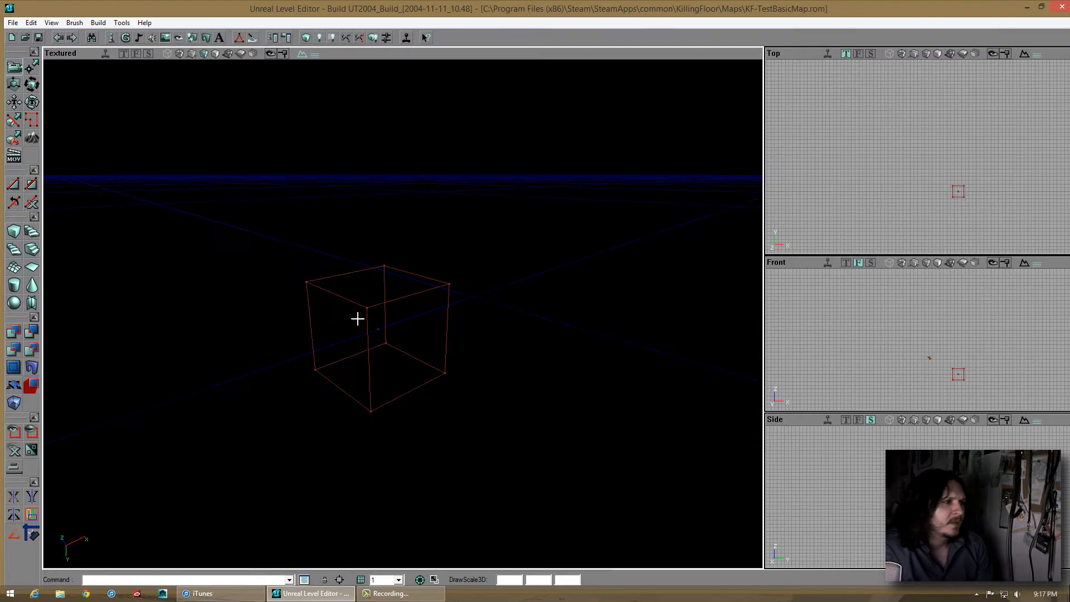
Open the 2D Shape Editor and enlarge its window so the default square has plenty of grid around it
left_click(239, 38)
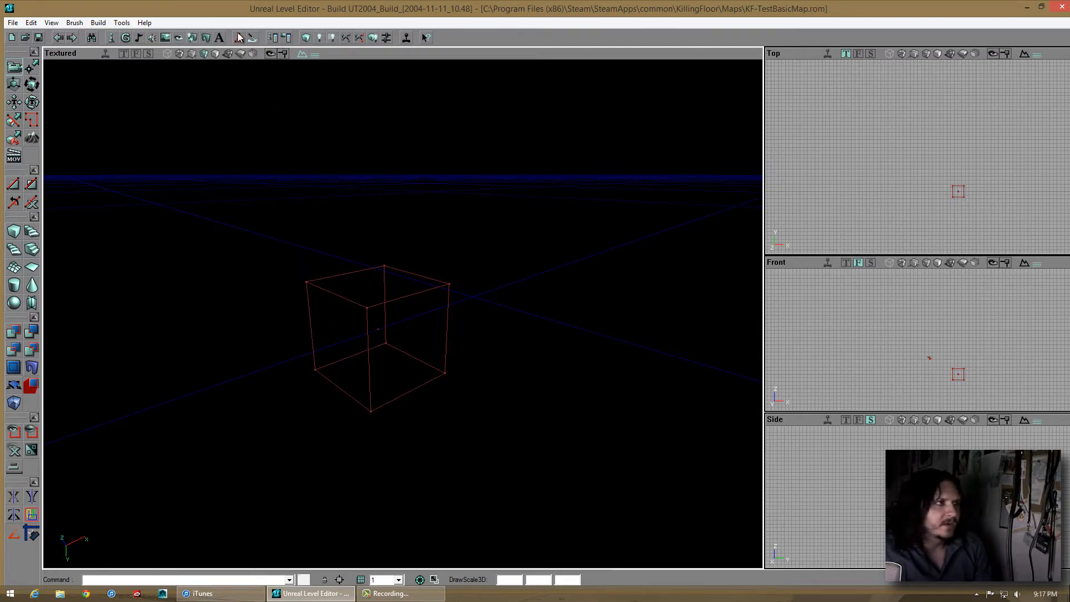
left_click_drag(238, 11, 758, 162)
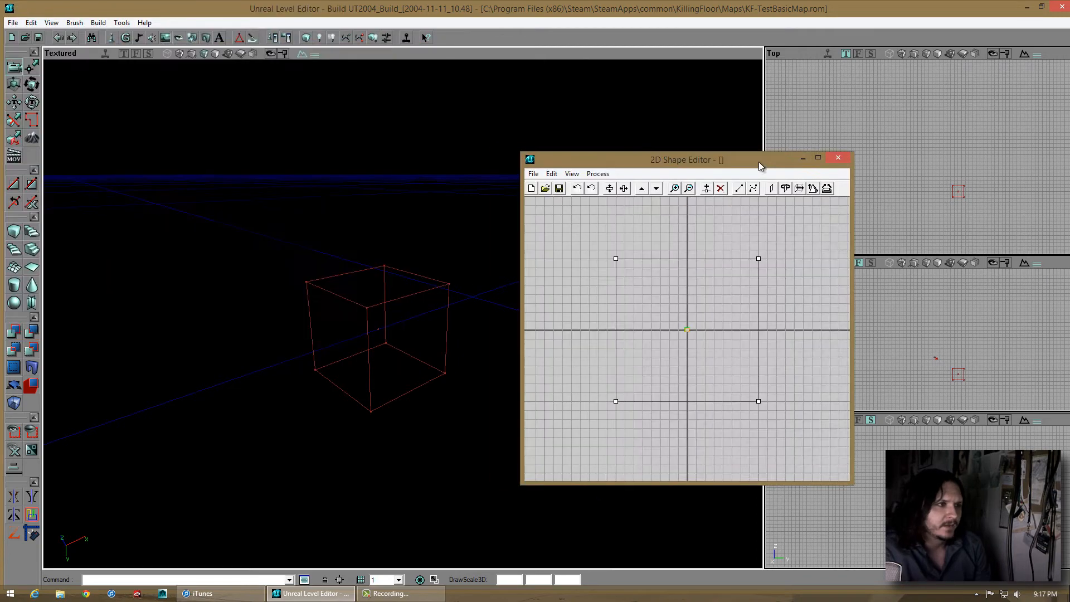
right_click_drag(652, 252, 651, 299)
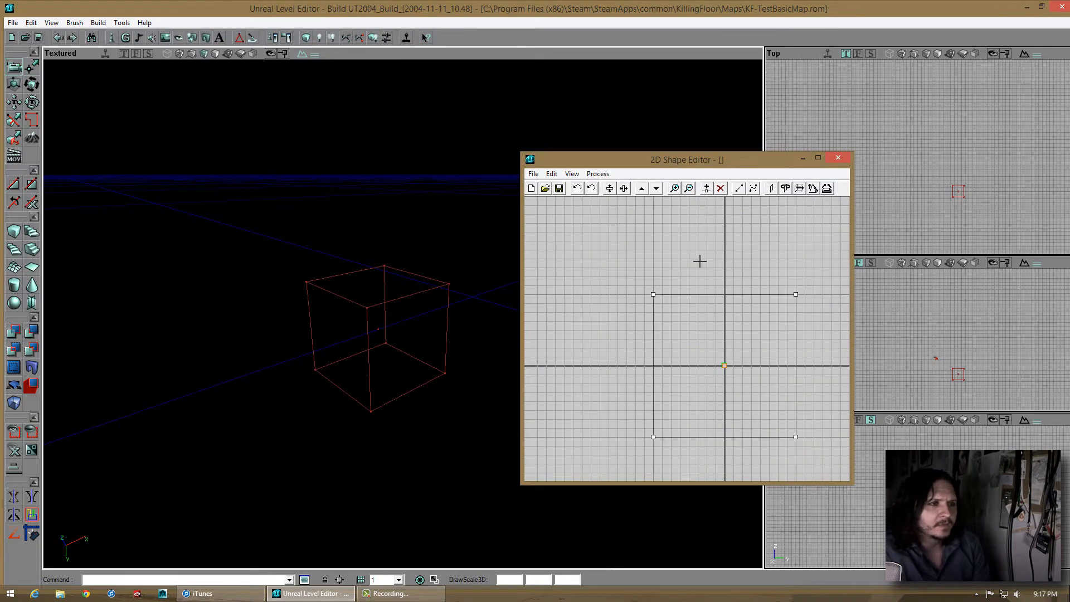
left_click(796, 295)
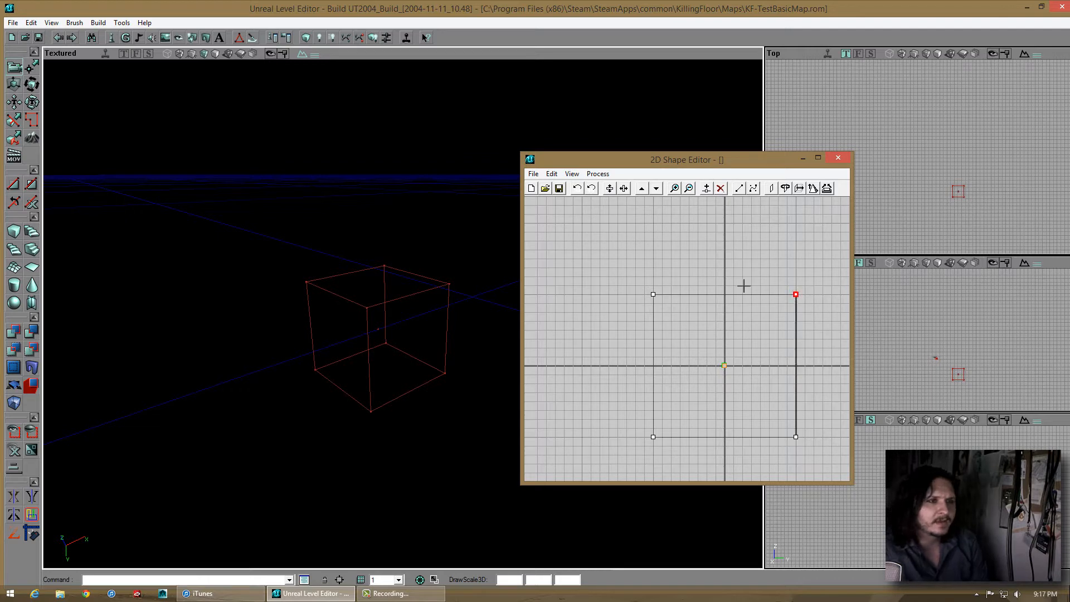
left_click(743, 285)
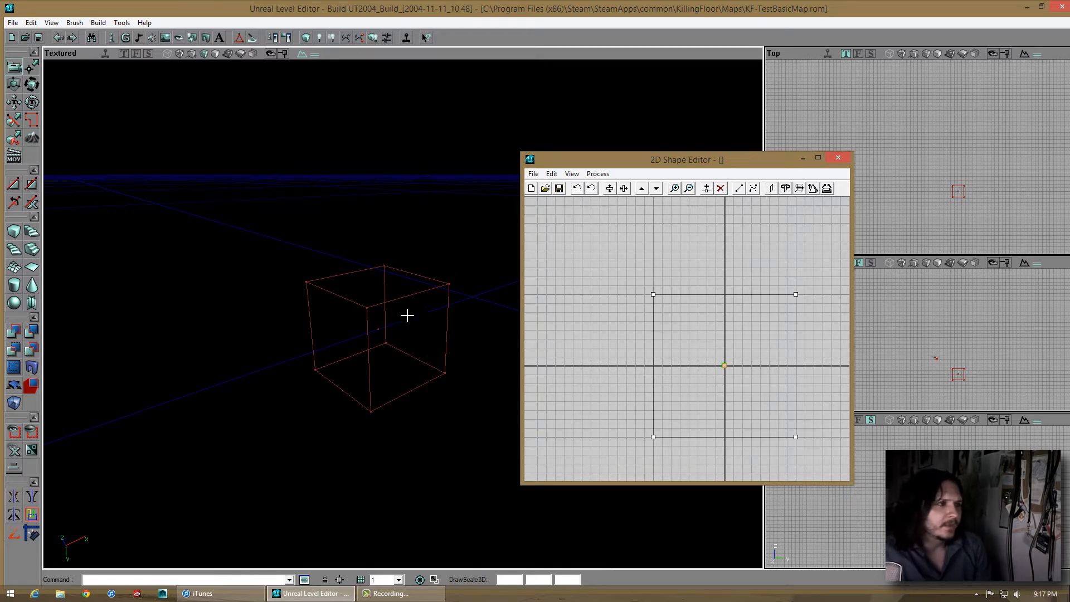
left_click_drag(407, 315, 410, 244)
mouse_move(330, 370)
left_mouse_down()
mouse_move(402, 308)
mouse_move(332, 386)
mouse_move(344, 360)
left_mouse_up()
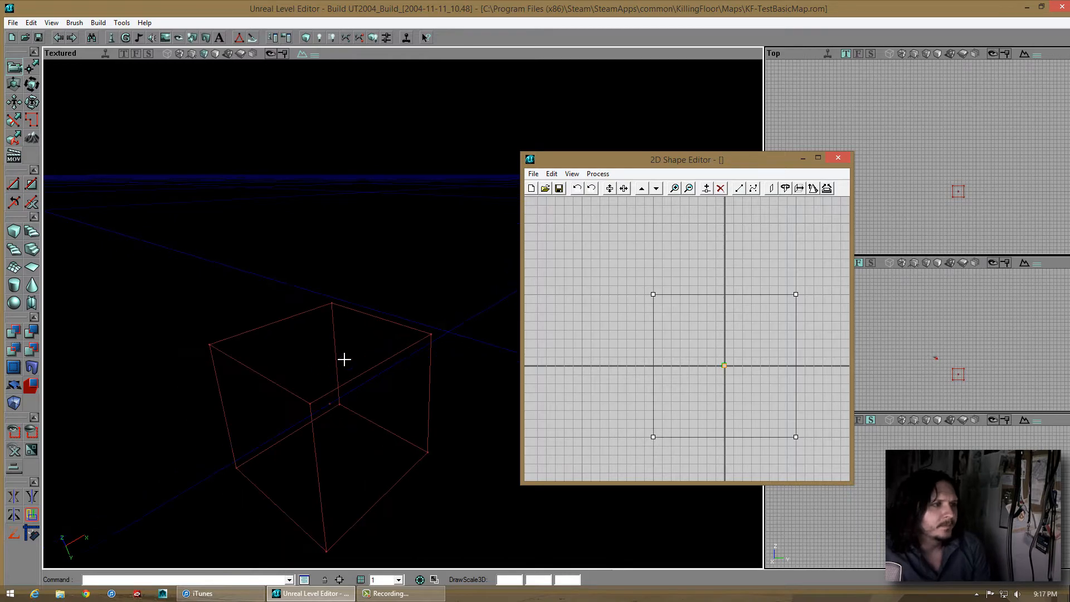
left_click_drag(577, 161, 510, 100)
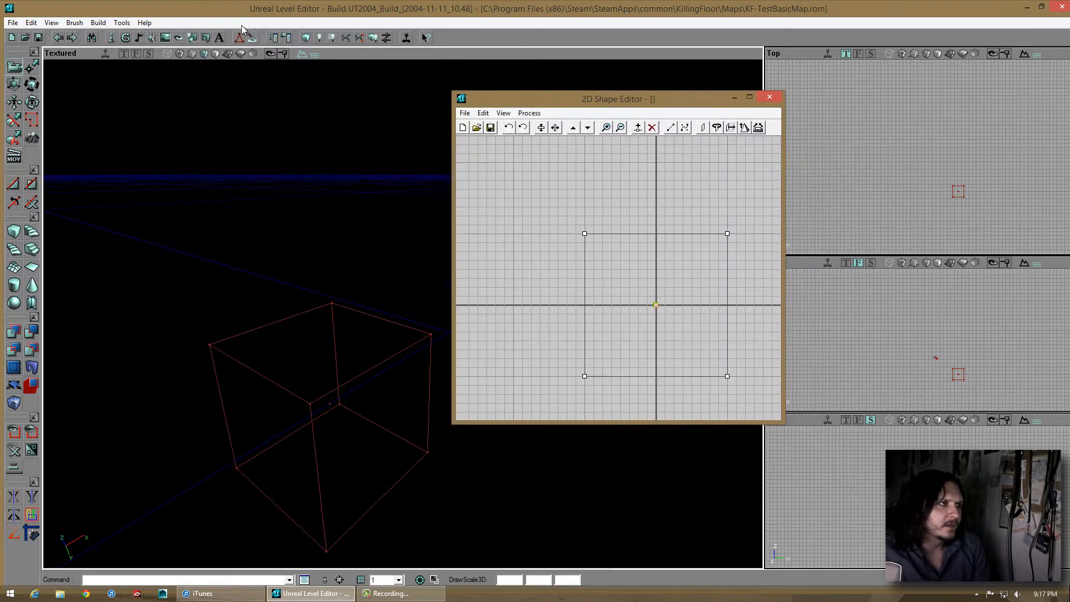
left_click_drag(783, 422, 1014, 538)
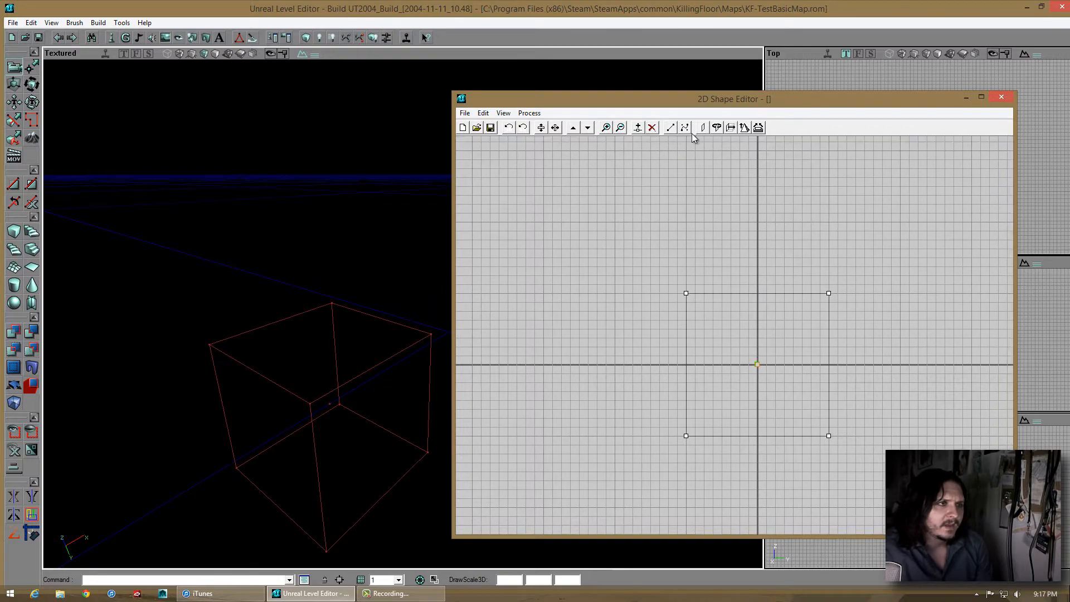
Pull the square's upper-left corner outward and shift the whole shape so its lower-right corner sits on the origin
left_click(620, 127)
left_click_drag(819, 321, 786, 296)
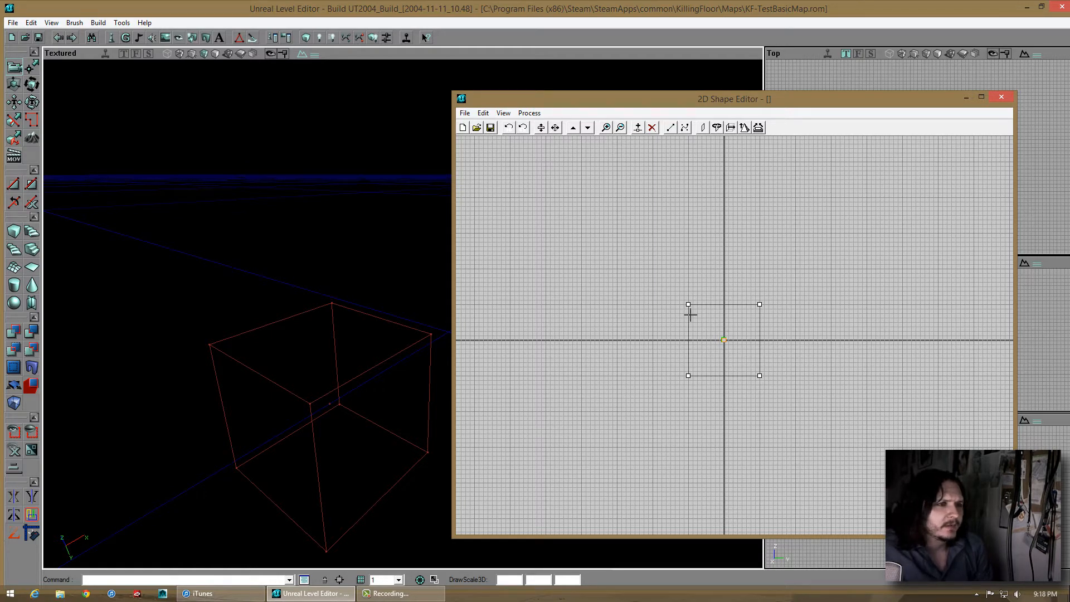
left_click_drag(689, 305, 666, 282)
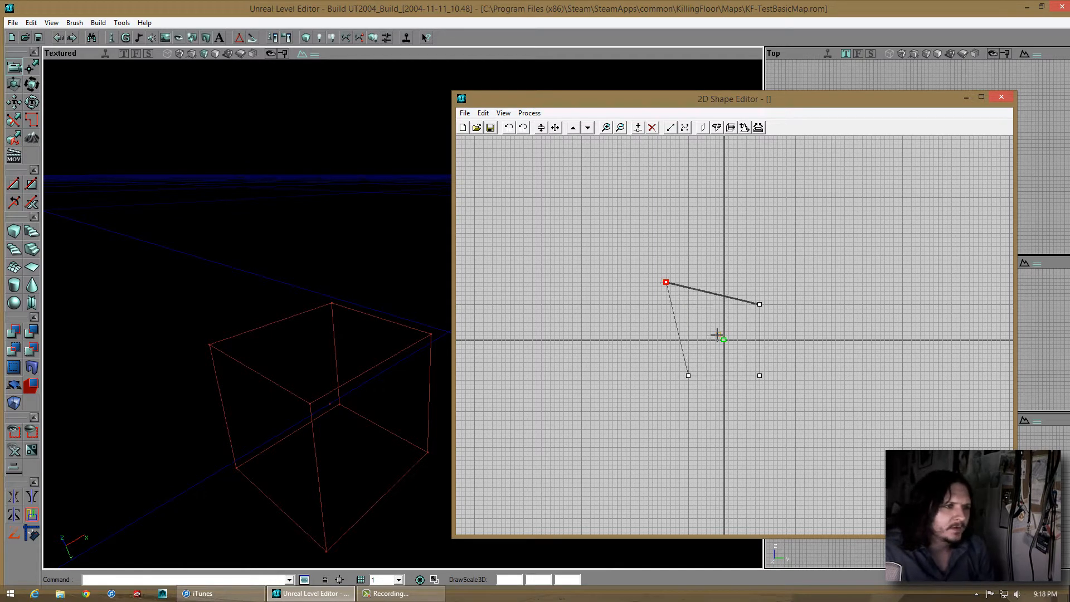
left_click(644, 261)
left_click_drag(720, 337, 680, 296)
Move the two upper vertices so the shape becomes an upright rectangle twice as tall as it is wide
left_click(721, 205)
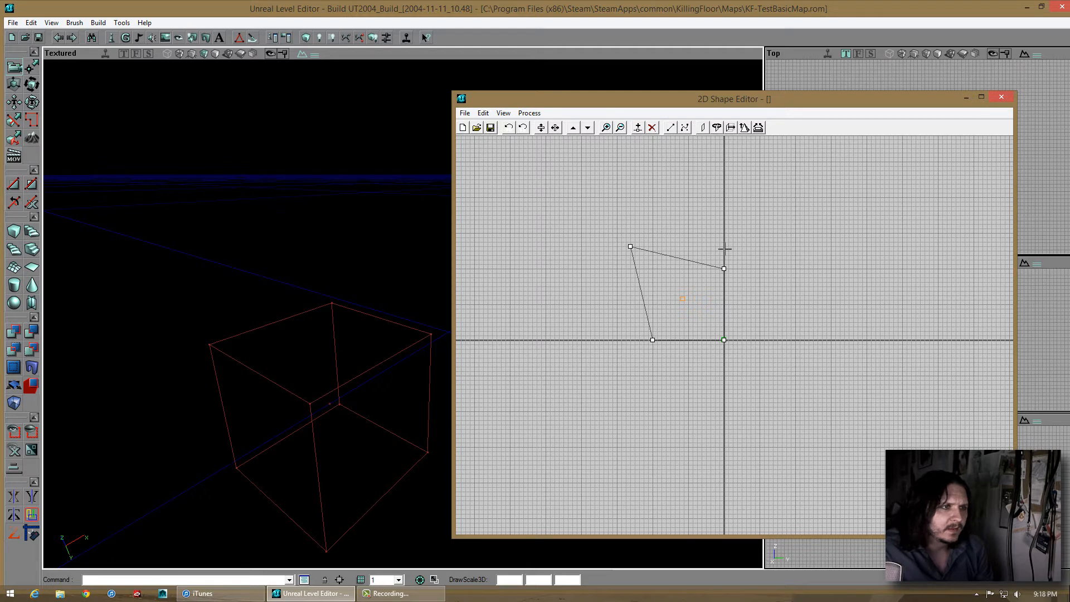
left_click(725, 267)
left_click_drag(725, 267, 728, 192)
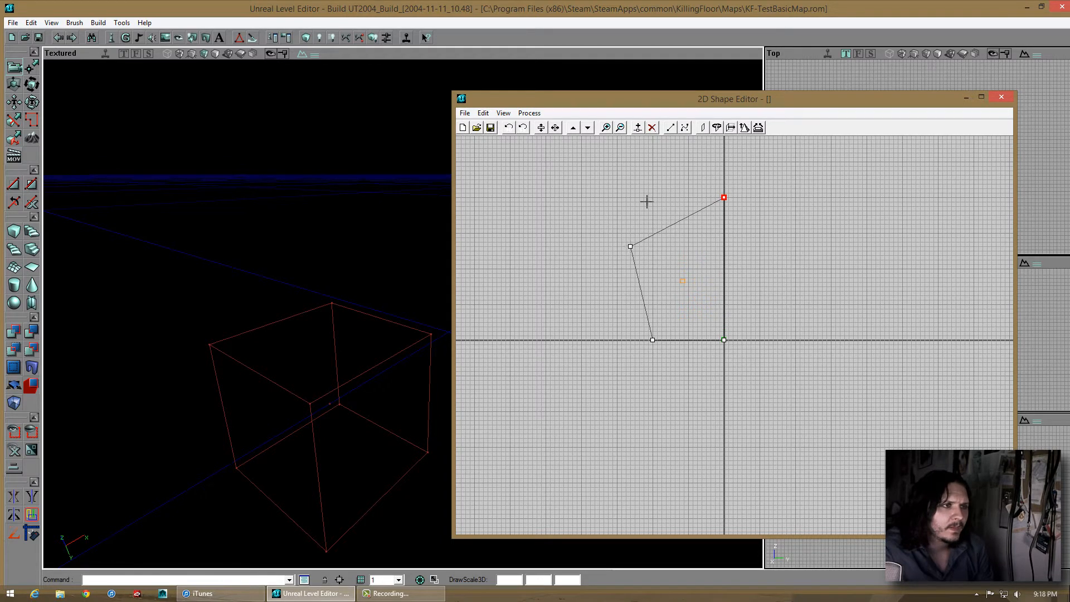
left_click_drag(630, 247, 653, 197)
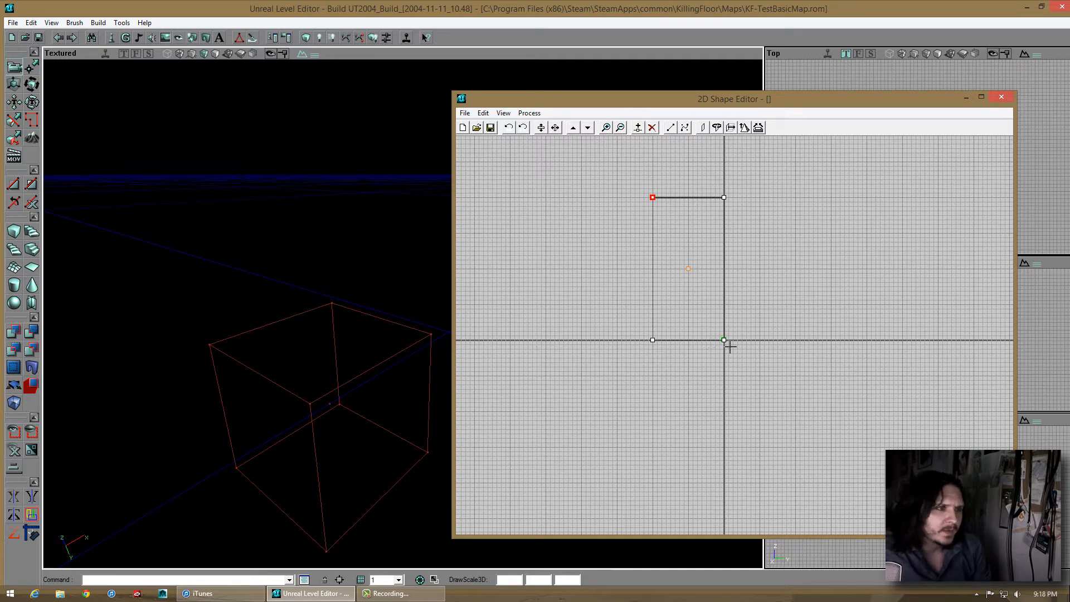
Extend the rectangle below the horizontal axis by lowering both bottom vertices, keeping the origin marker at the axis crossing
left_click_drag(724, 340, 724, 277)
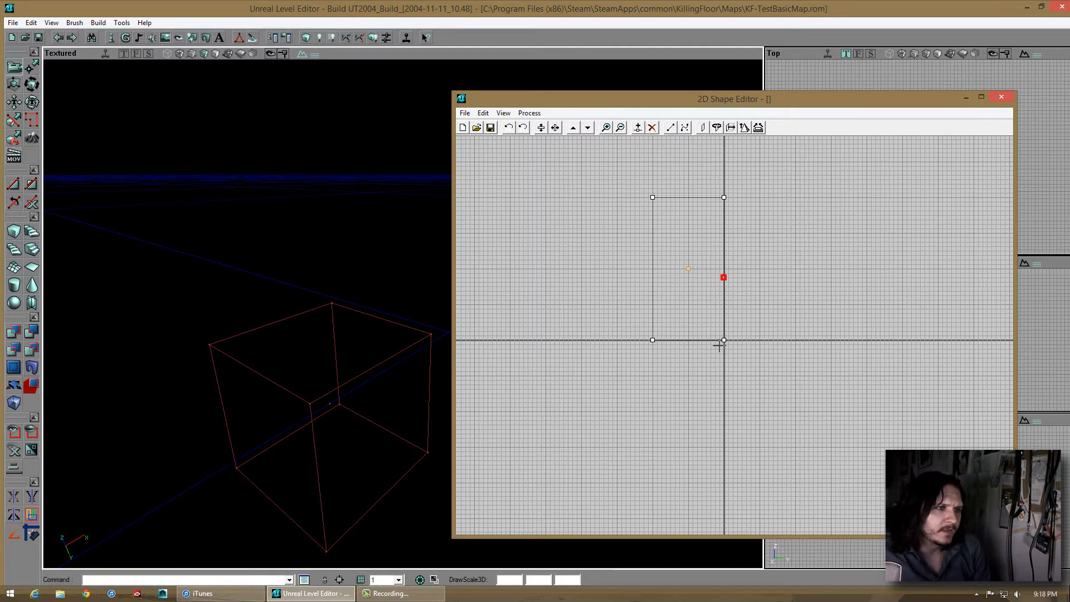
left_click_drag(723, 340, 723, 462)
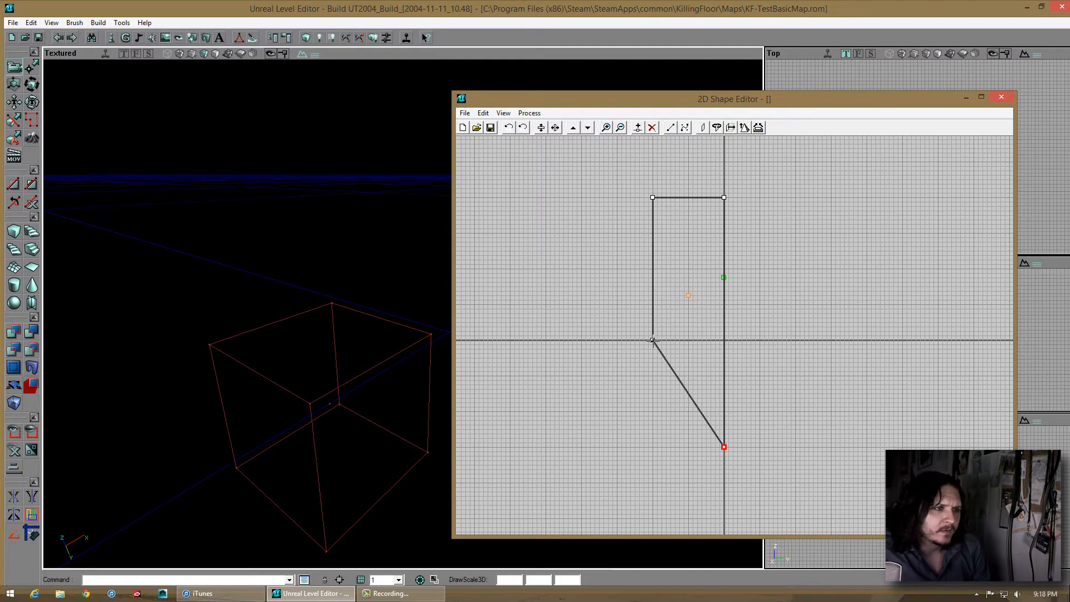
left_click_drag(652, 345, 653, 354)
left_click_drag(723, 281, 725, 342)
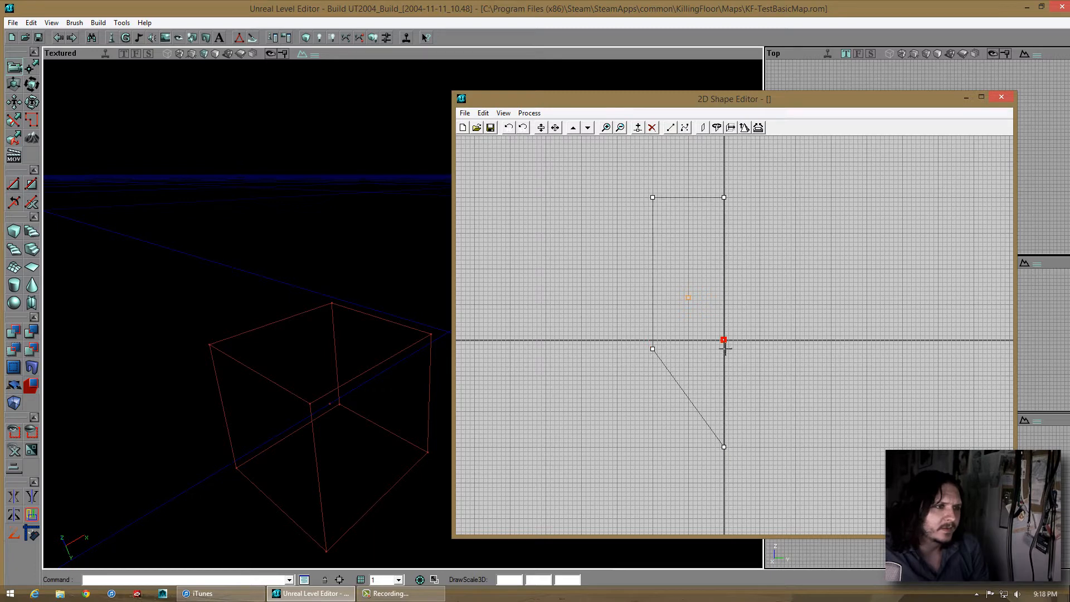
left_click(652, 350)
left_click_drag(652, 353, 652, 453)
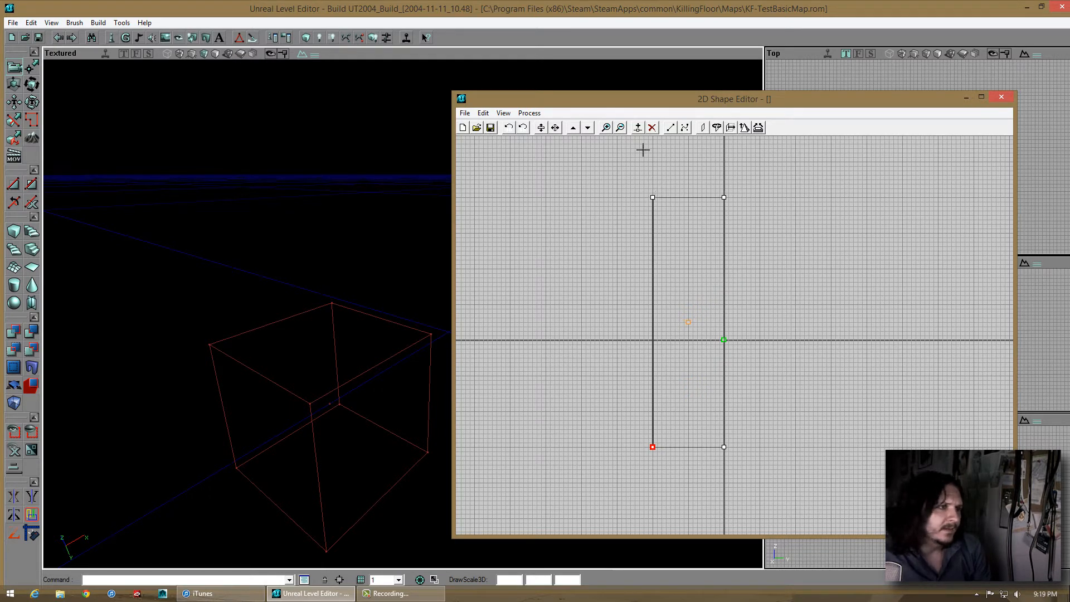
Save the 2D shape in the Shapes folder as TestCylinder
left_click(490, 127)
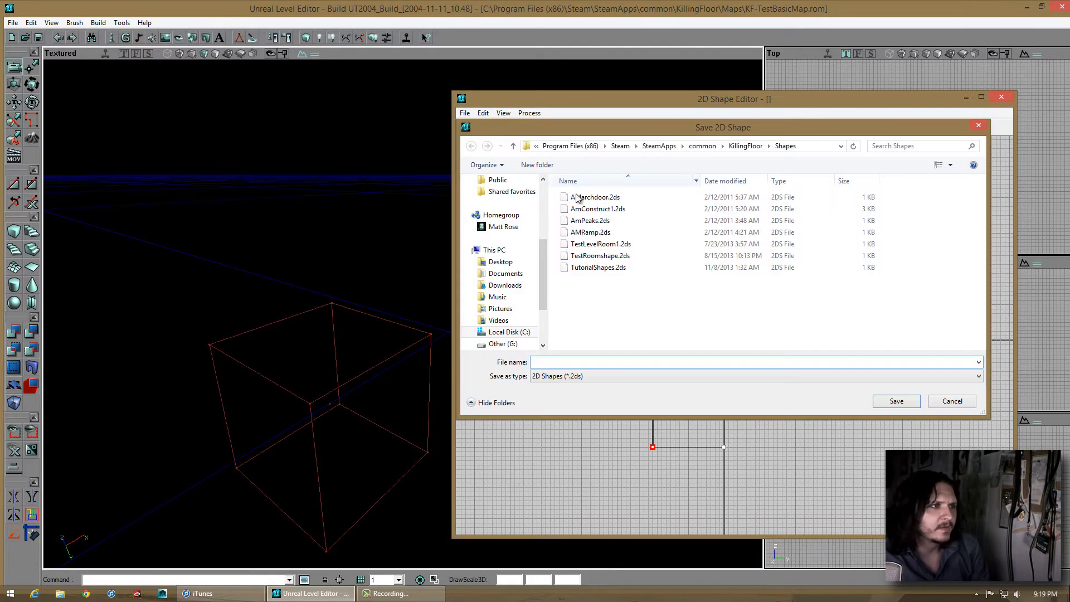
left_click_drag(592, 114, 378, 209)
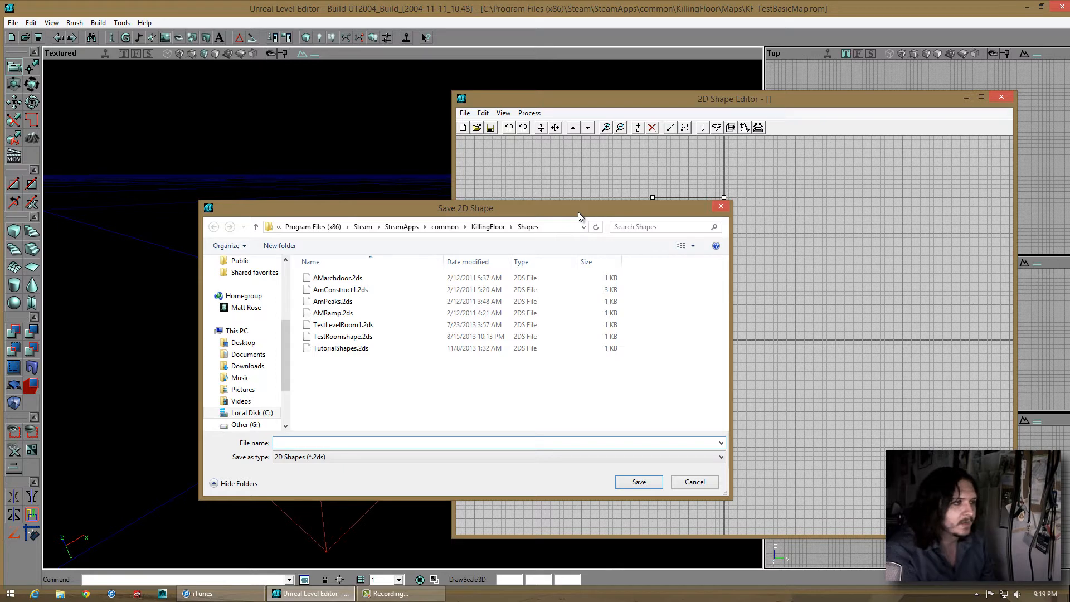
type("TestCyl")
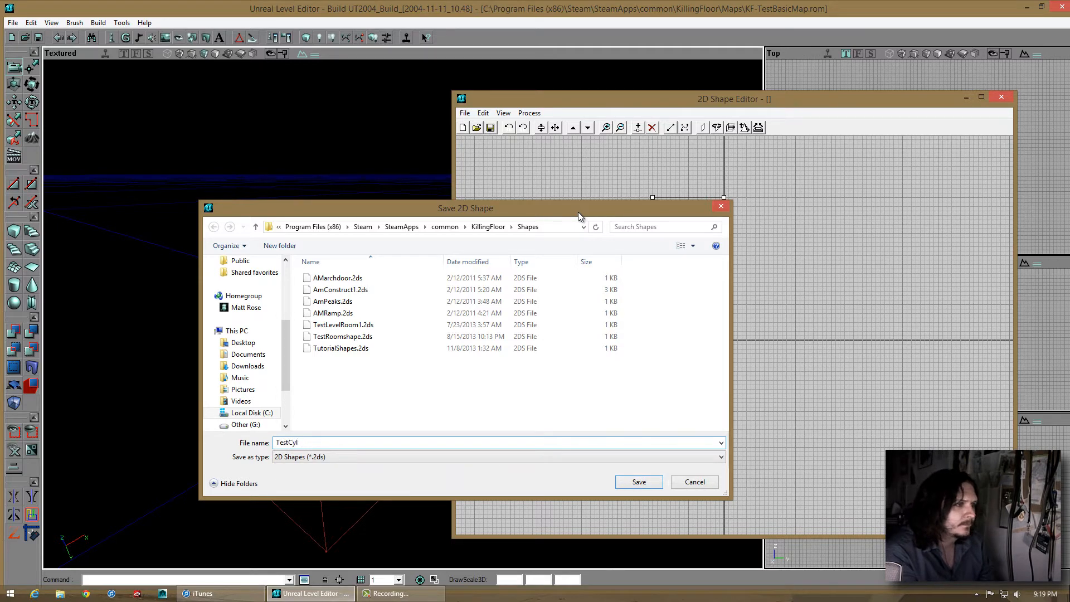
type("inder")
key("Return")
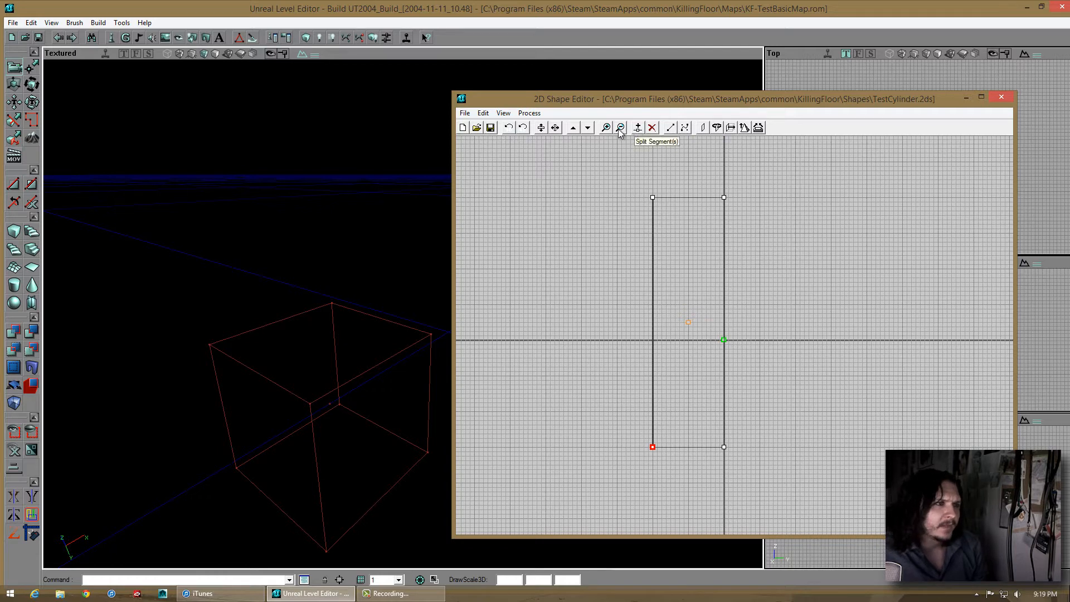
Split the rectangle's top side and delete the vertex added in its middle
left_click(652, 197)
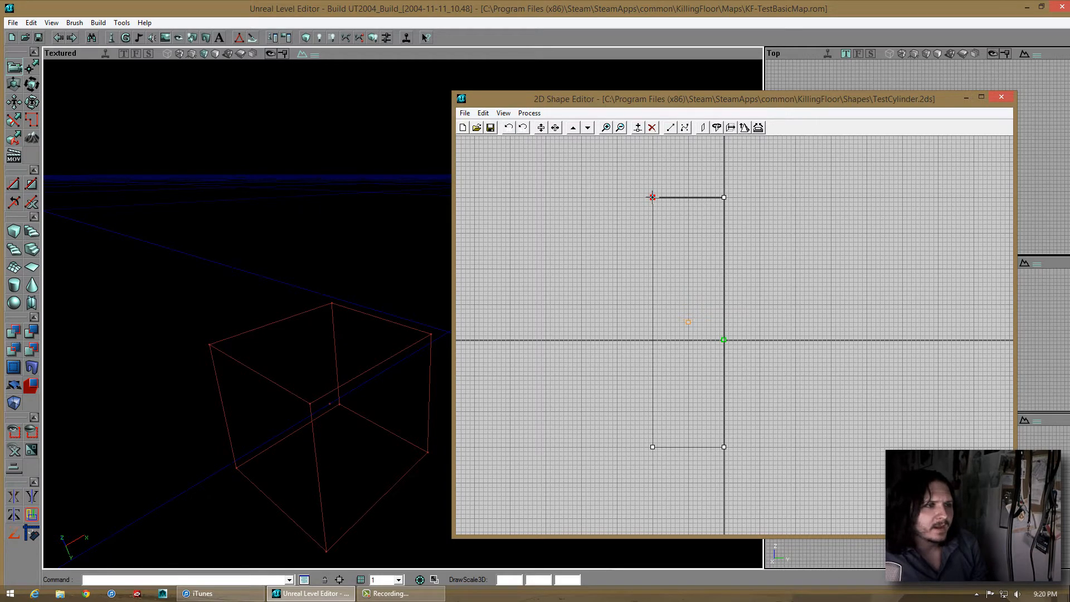
right_click(652, 197)
left_click(675, 221)
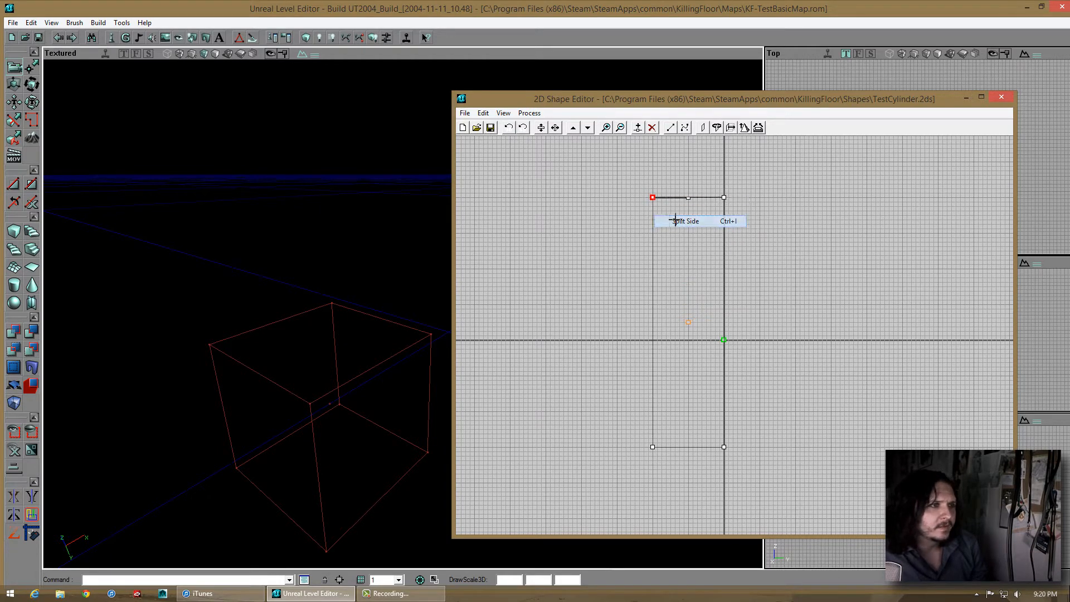
left_click(689, 198)
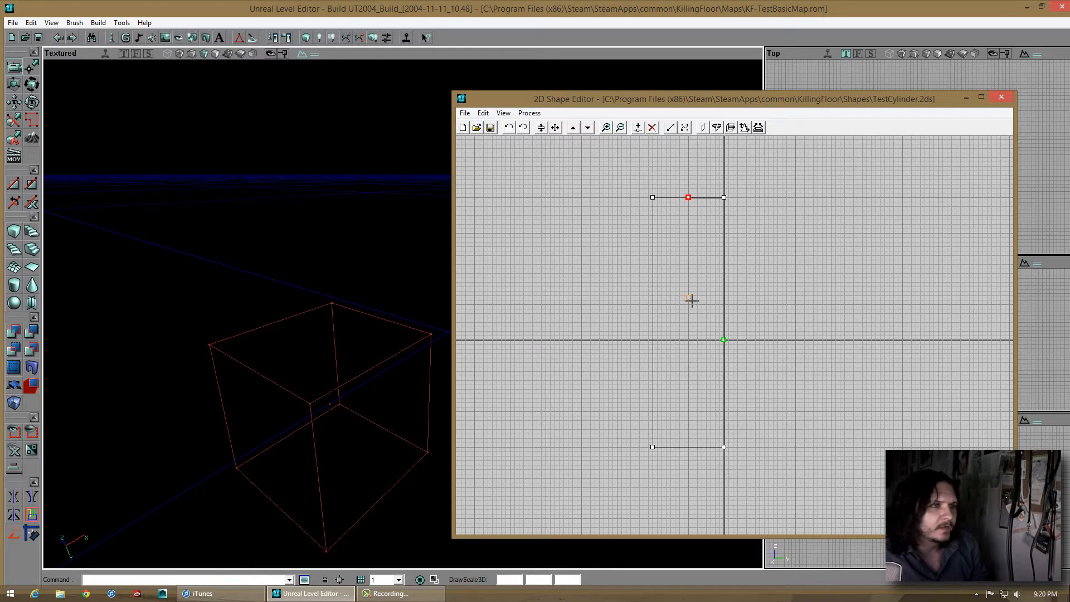
key("Delete")
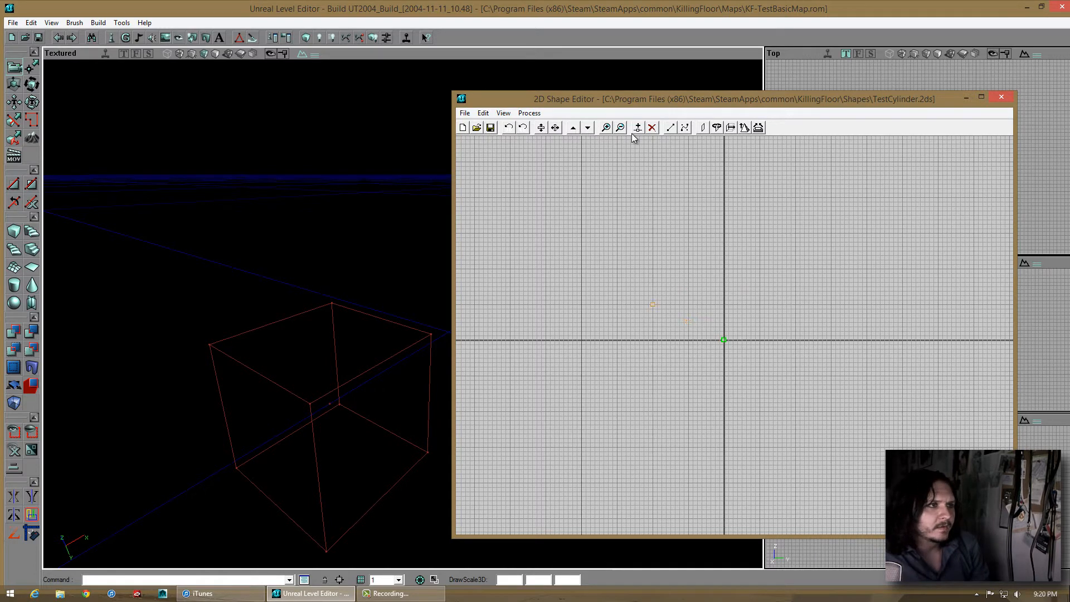
Revolve the rectangle with Sides 3, SidesPer360 12 and AXIS_Y, and inspect the wedge in the perspective view
left_click(621, 128)
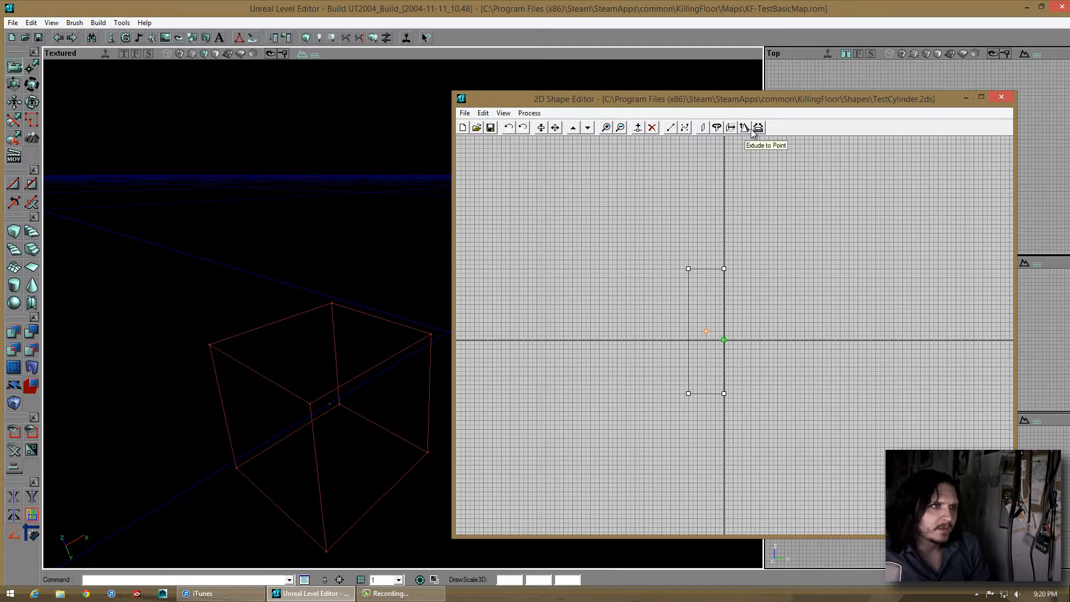
left_click(717, 128)
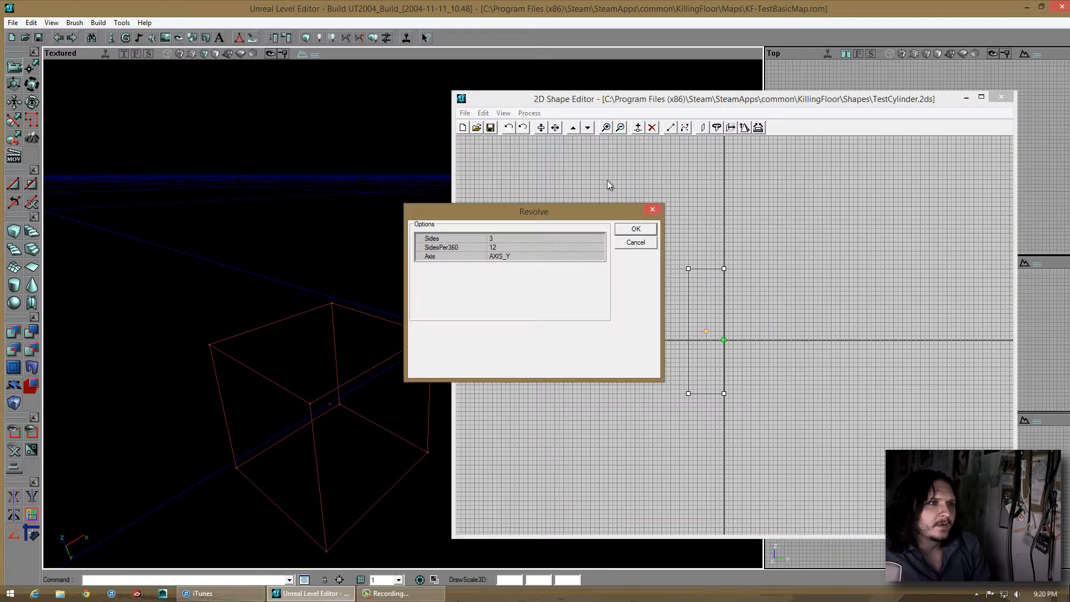
left_click(514, 257)
left_click(598, 257)
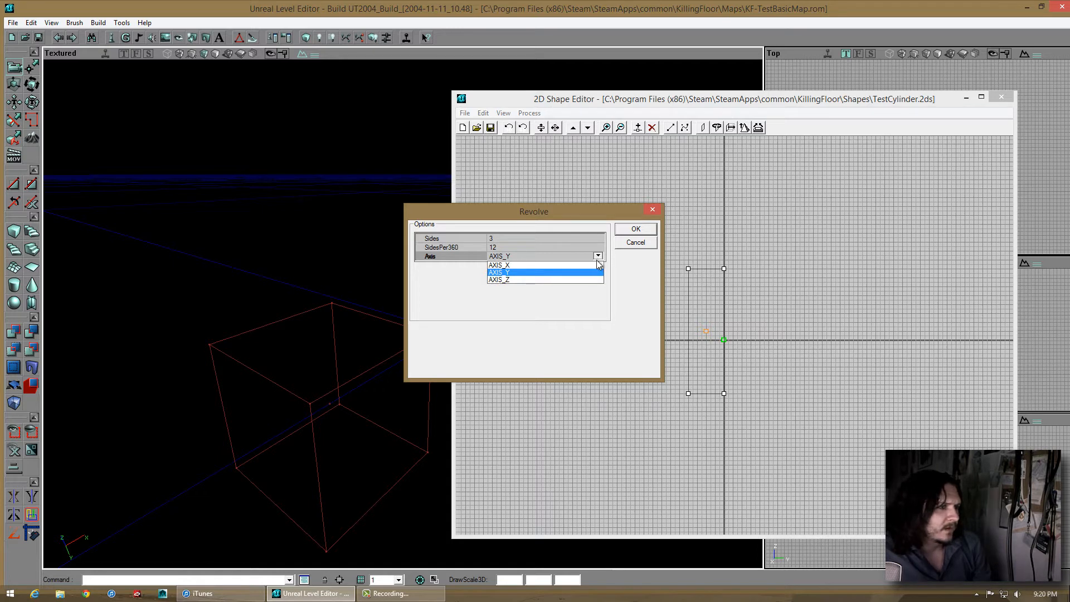
left_click(569, 223)
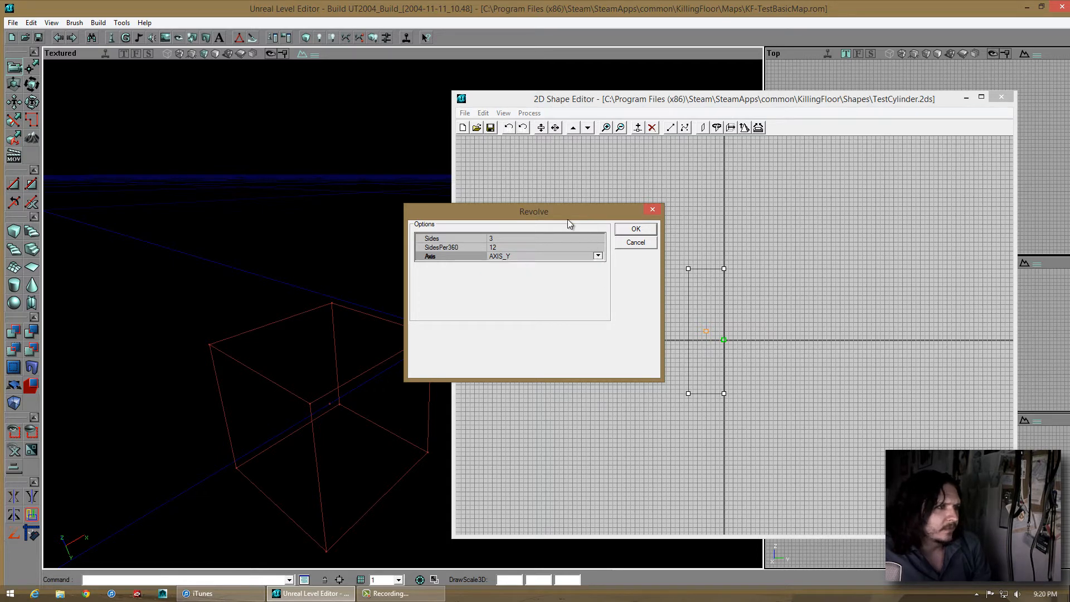
left_click(539, 239)
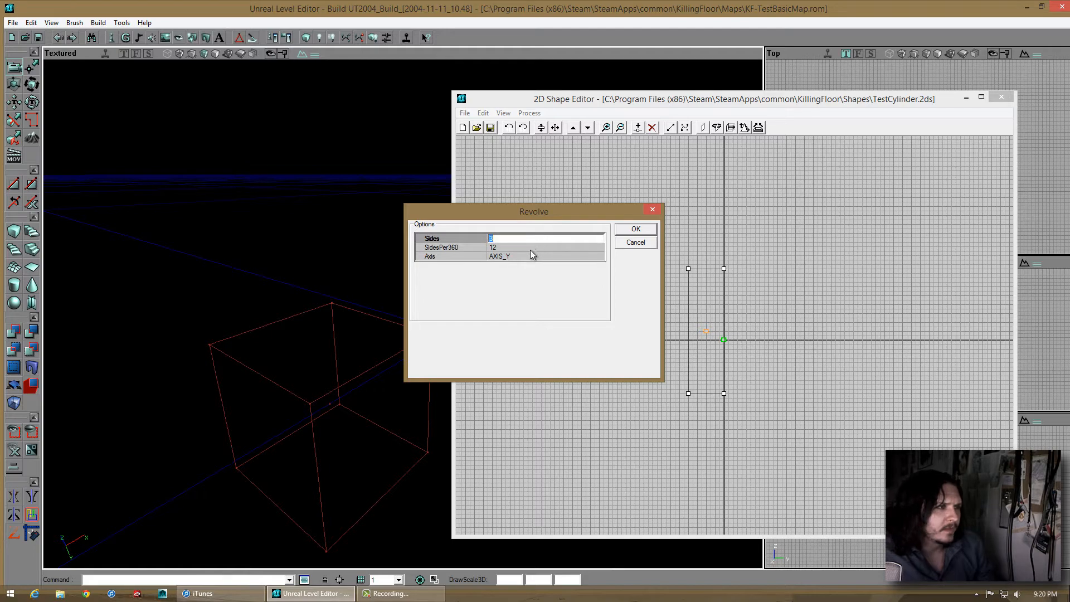
left_click(642, 229)
mouse_move(405, 316)
left_mouse_down()
mouse_move(401, 308)
mouse_move(413, 332)
mouse_move(402, 313)
left_mouse_up()
mouse_move(403, 318)
left_mouse_down()
mouse_move(411, 301)
mouse_move(405, 309)
left_mouse_up()
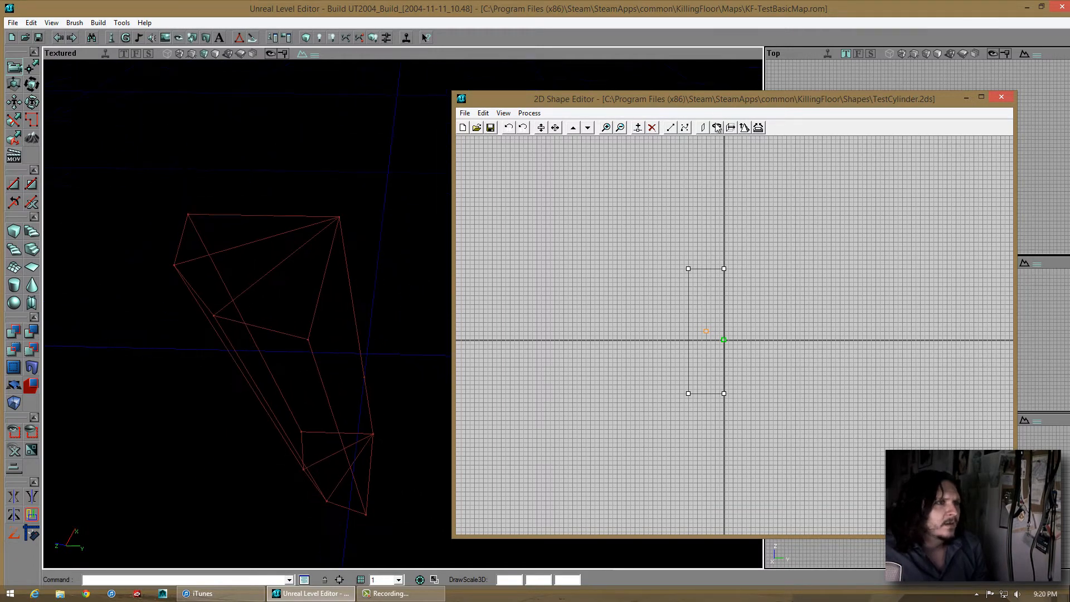
Revolve the rectangle into a full cylinder with Sides 12, SidesPer360 12 and AXIS_Y, and view it from the side
left_click(717, 128)
left_click(541, 248)
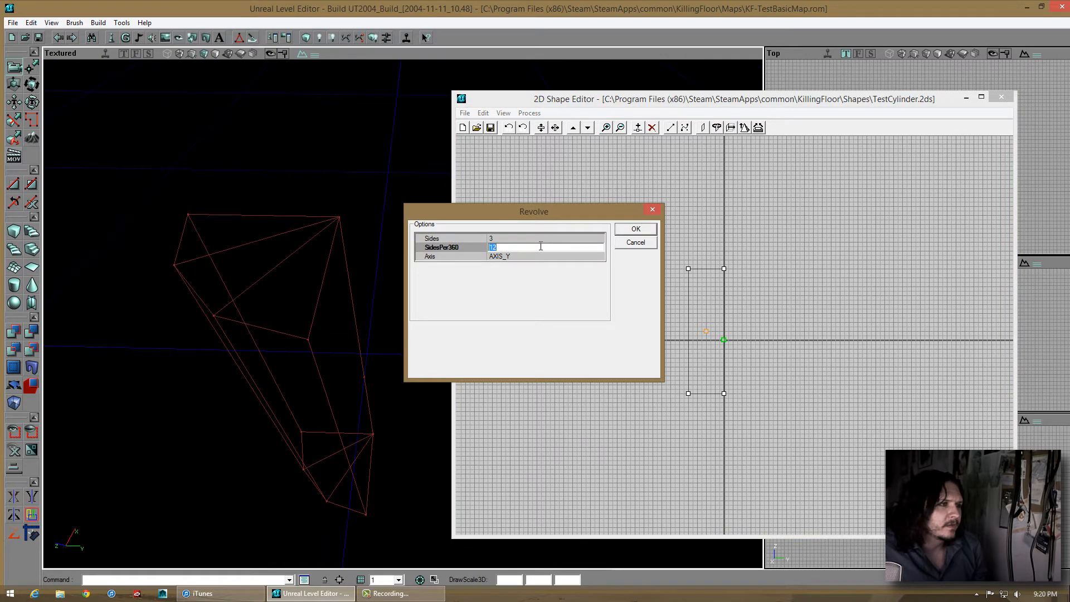
left_click(540, 240)
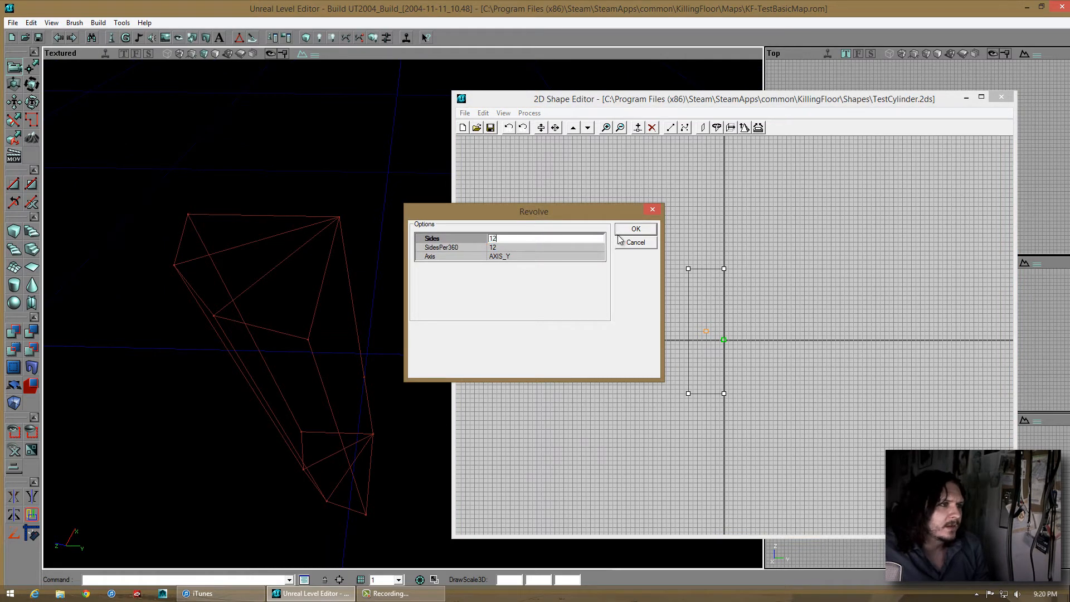
left_click(624, 229)
mouse_move(404, 318)
left_mouse_down()
mouse_move(404, 308)
mouse_move(370, 320)
mouse_move(403, 306)
mouse_move(360, 241)
mouse_move(403, 314)
left_mouse_up()
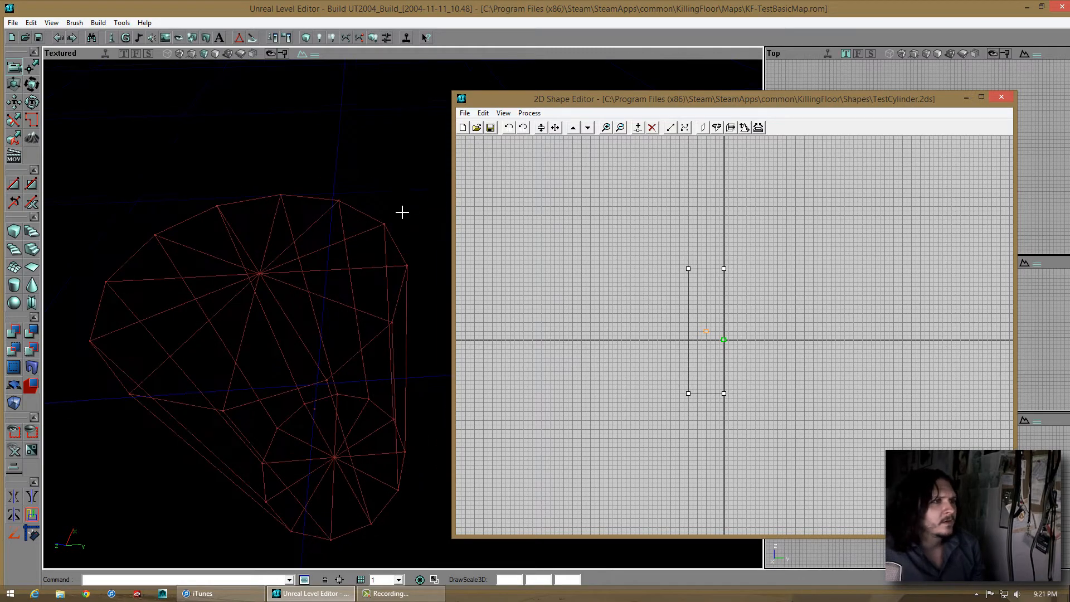
mouse_move(335, 260)
left_mouse_down()
mouse_move(399, 313)
mouse_move(335, 251)
mouse_move(402, 330)
mouse_move(334, 241)
mouse_move(404, 320)
left_mouse_up()
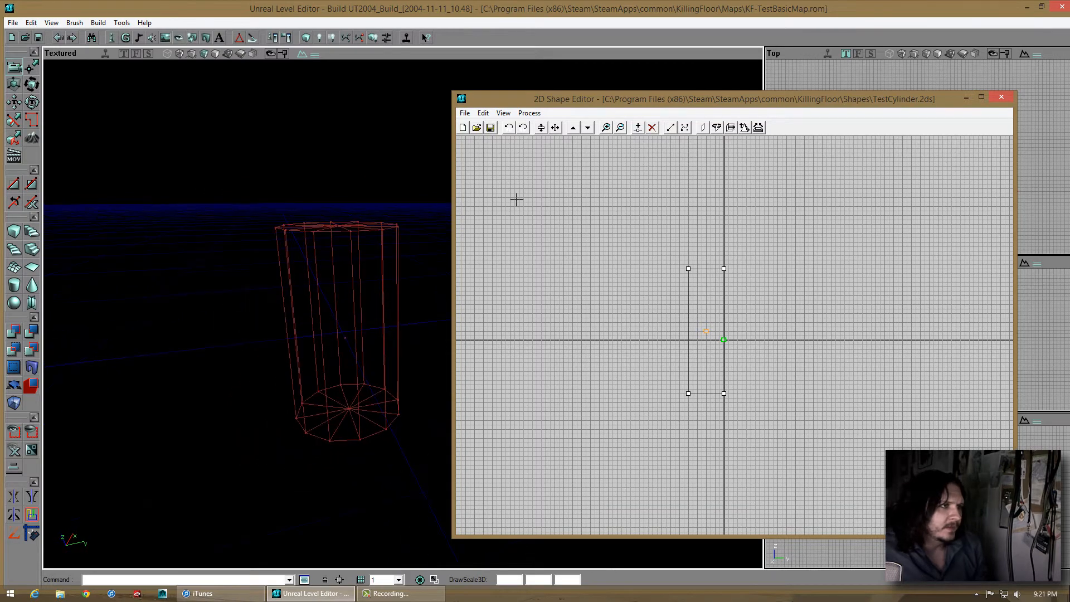
Scale the 2D shape up twice and revolve it into a cylinder with Sides 12, SidesPer360 12 and AXIS_Y
left_click(573, 129)
left_click(573, 129)
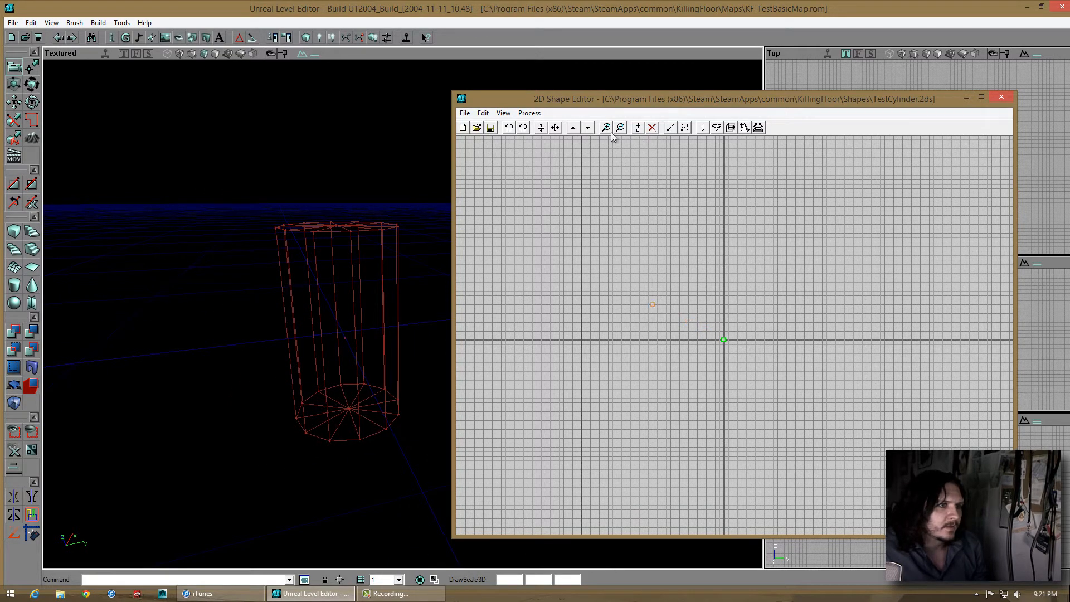
left_click(729, 129)
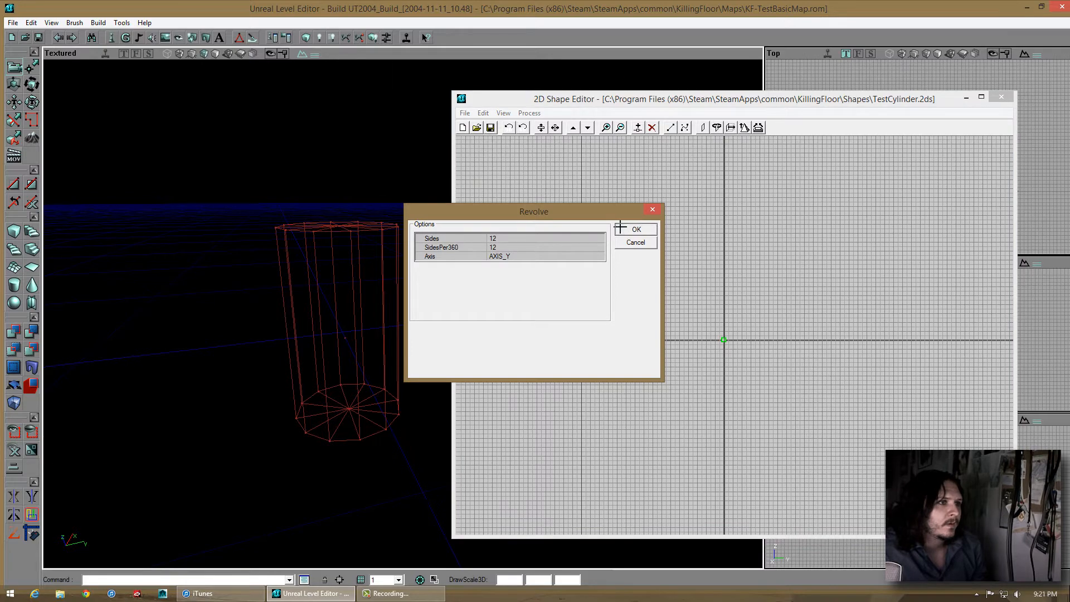
left_click(621, 227)
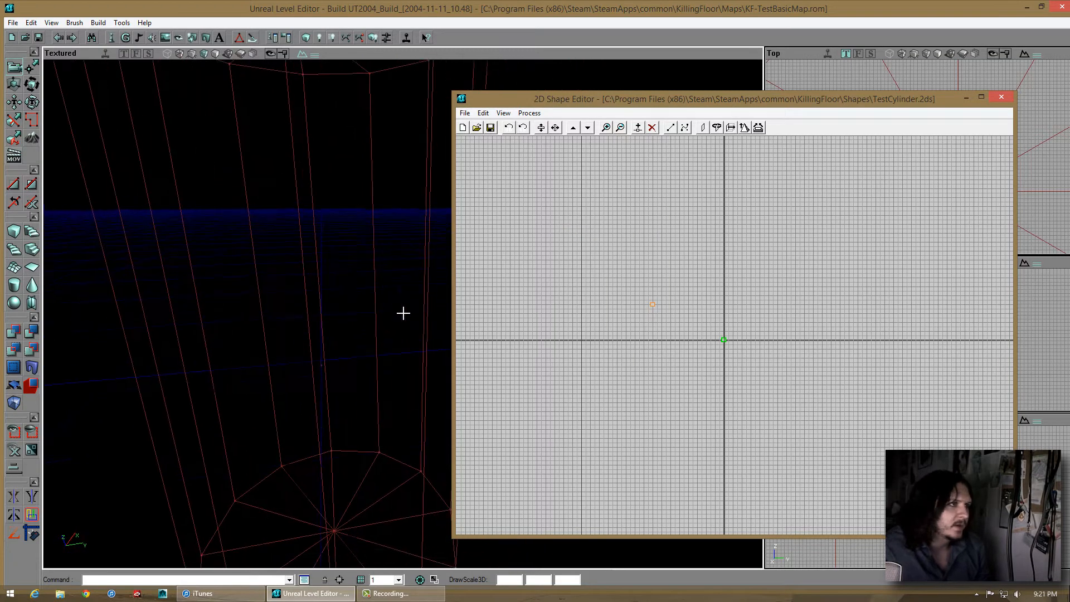
mouse_move(403, 313)
left_mouse_down()
mouse_move(308, 256)
mouse_move(394, 256)
mouse_move(410, 341)
mouse_move(407, 308)
mouse_move(391, 322)
mouse_move(456, 224)
left_mouse_up()
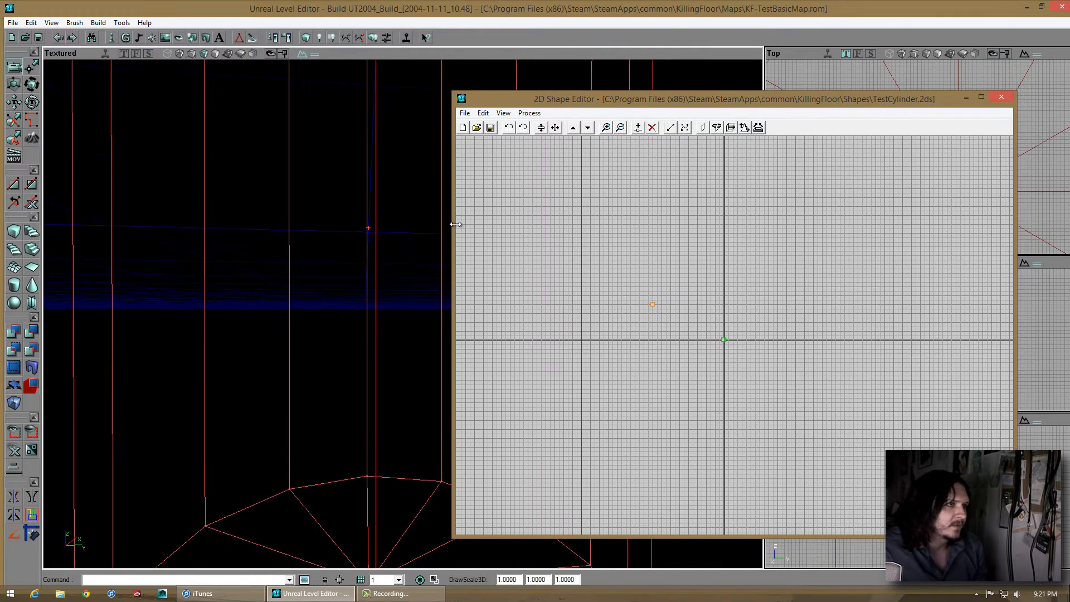
Scale the 2D shape down once and revolve it again with Sides 12, SidesPer360 12 and AXIS_Y
left_click(589, 128)
left_click(721, 130)
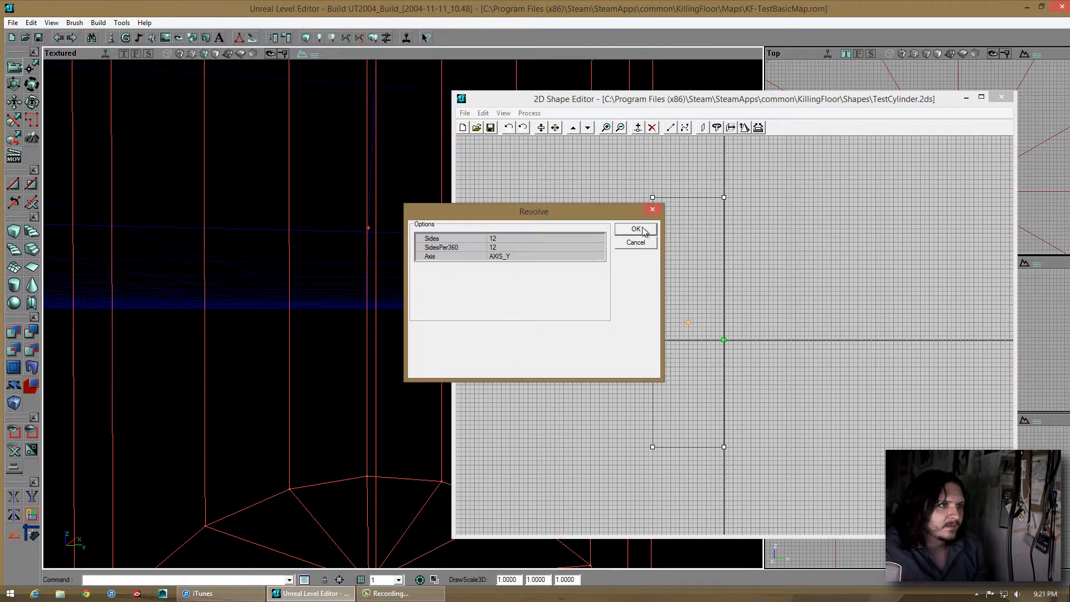
left_click(632, 230)
left_click_drag(402, 314, 404, 254)
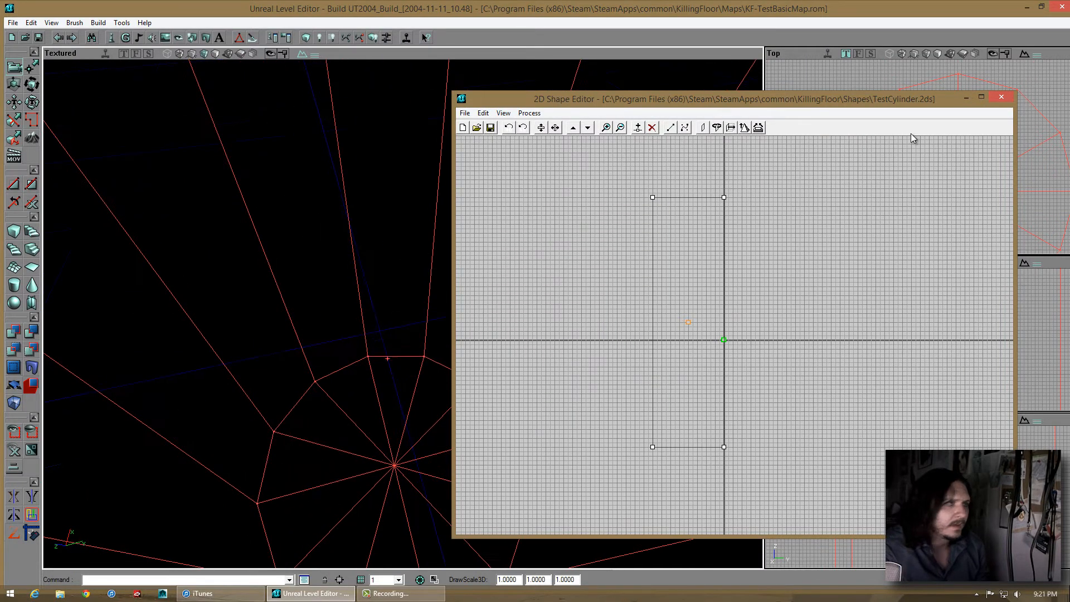
Close the 2D Shape Editor and reset the cylinder brush's position to the origin
left_click(995, 99)
mouse_move(502, 276)
right_mouse_down()
mouse_move(401, 311)
mouse_move(501, 276)
right_mouse_up()
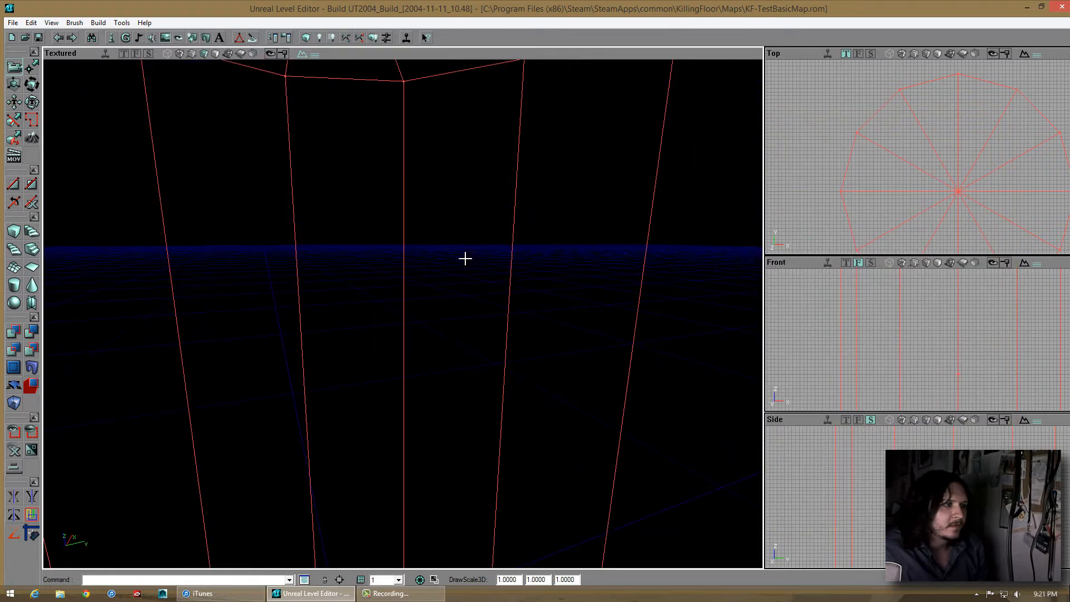
right_click(403, 245)
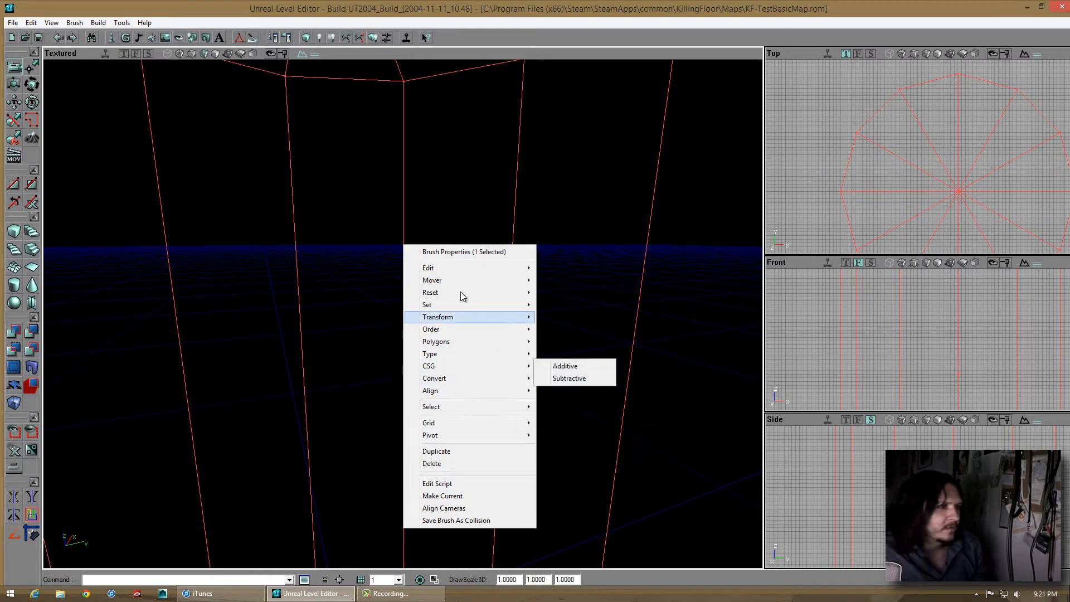
mouse_move(460, 293)
left_click(584, 292)
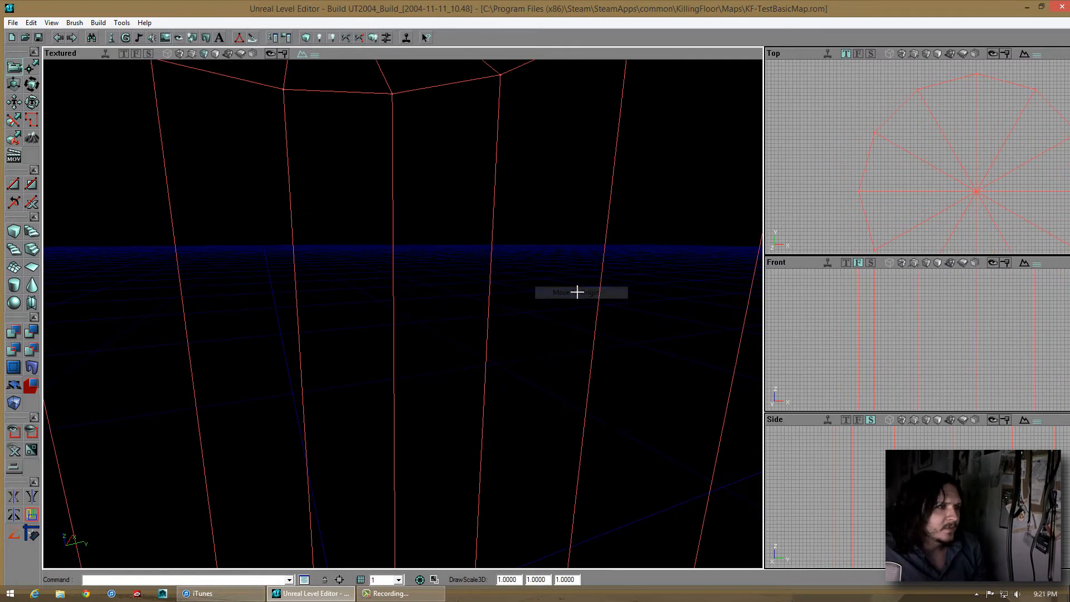
right_click_drag(400, 319, 534, 219)
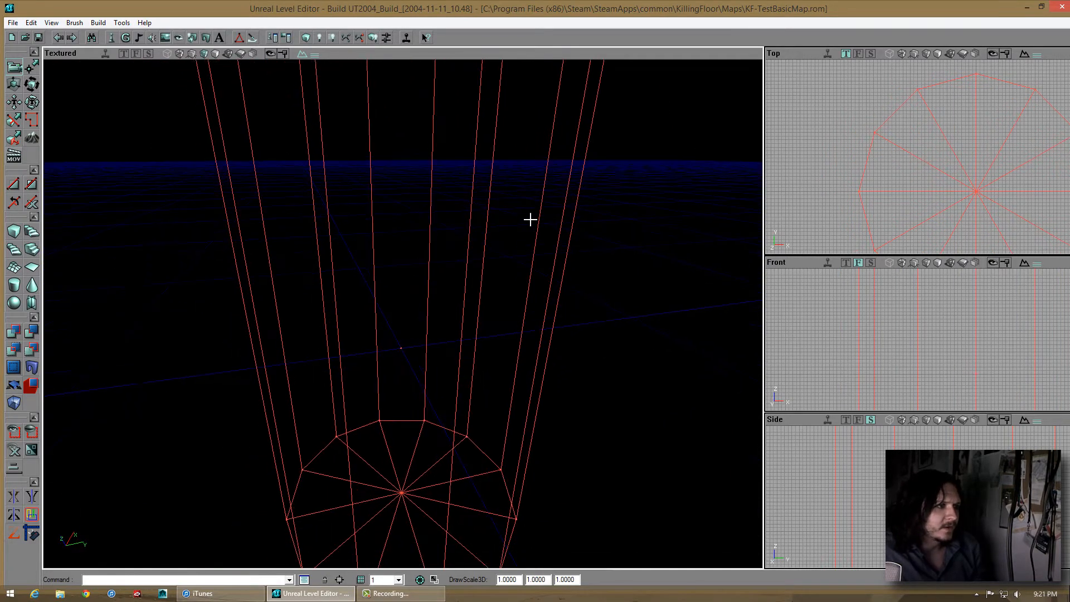
left_click_drag(534, 219, 401, 313)
right_click_drag(401, 313, 538, 219)
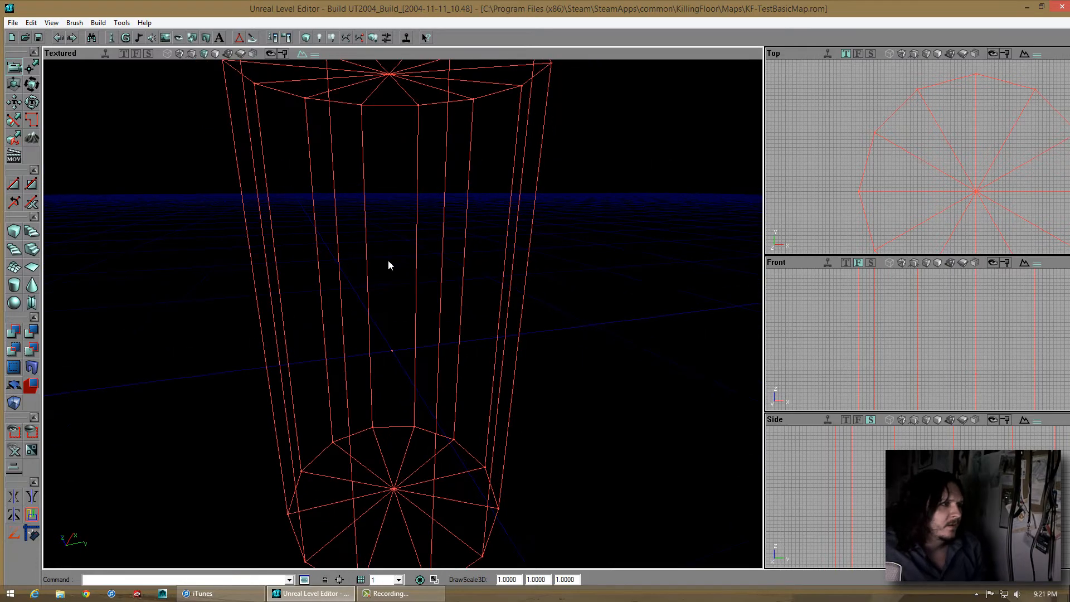
Subtract the cylinder brush from the world to carve out a cylindrical room
left_click(30, 332)
left_click_drag(235, 344, 249, 312)
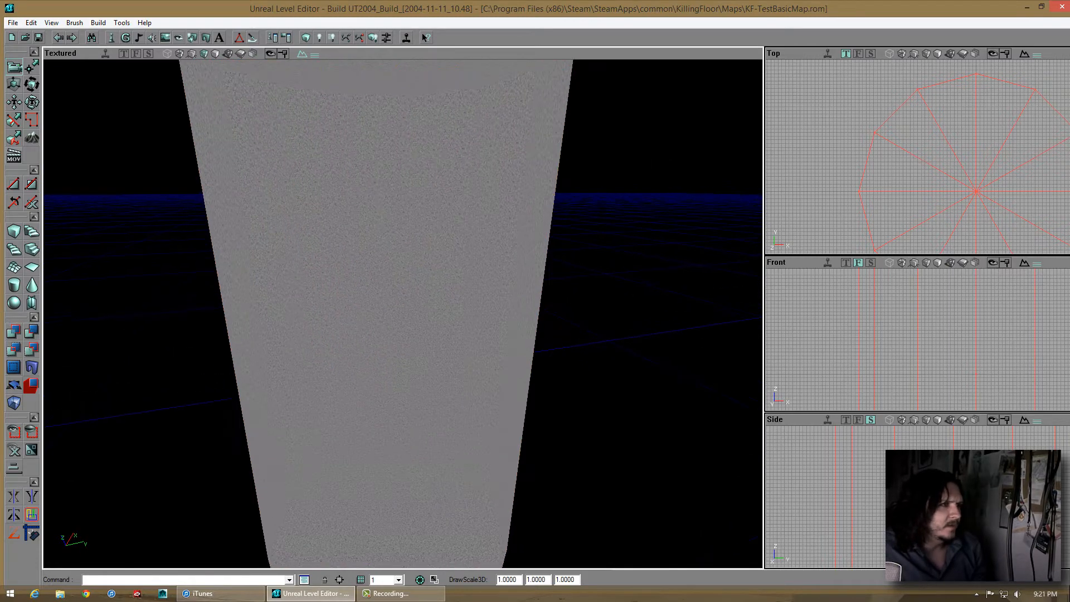
right_click_drag(249, 312, 236, 343)
Select one wall surface inside the cylindrical room and switch the perspective view to Dynamic Light
left_click(422, 302)
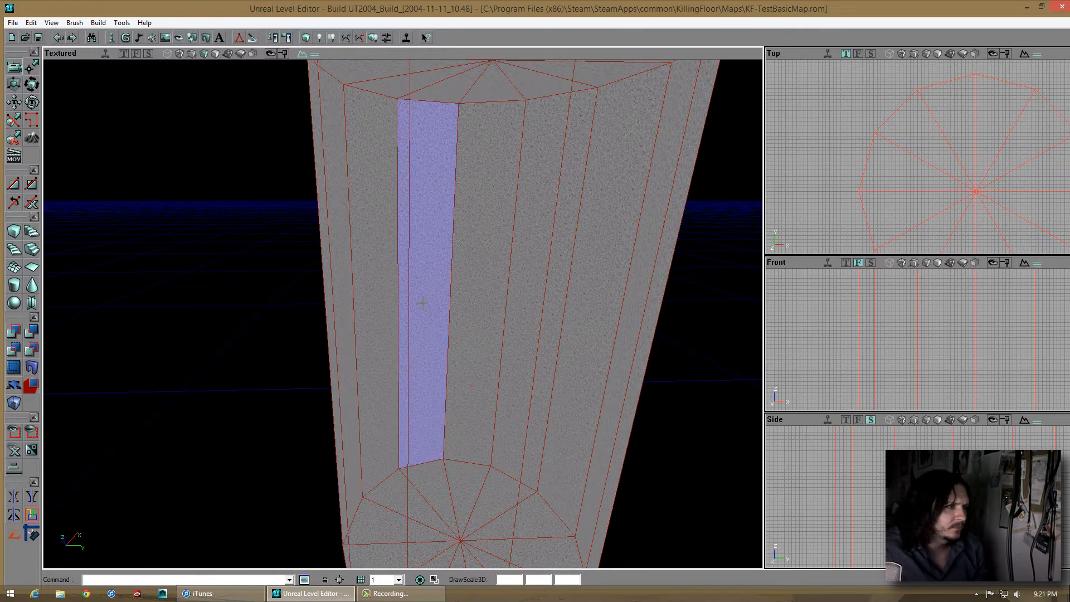
left_click_drag(422, 302, 436, 404)
left_click(395, 216)
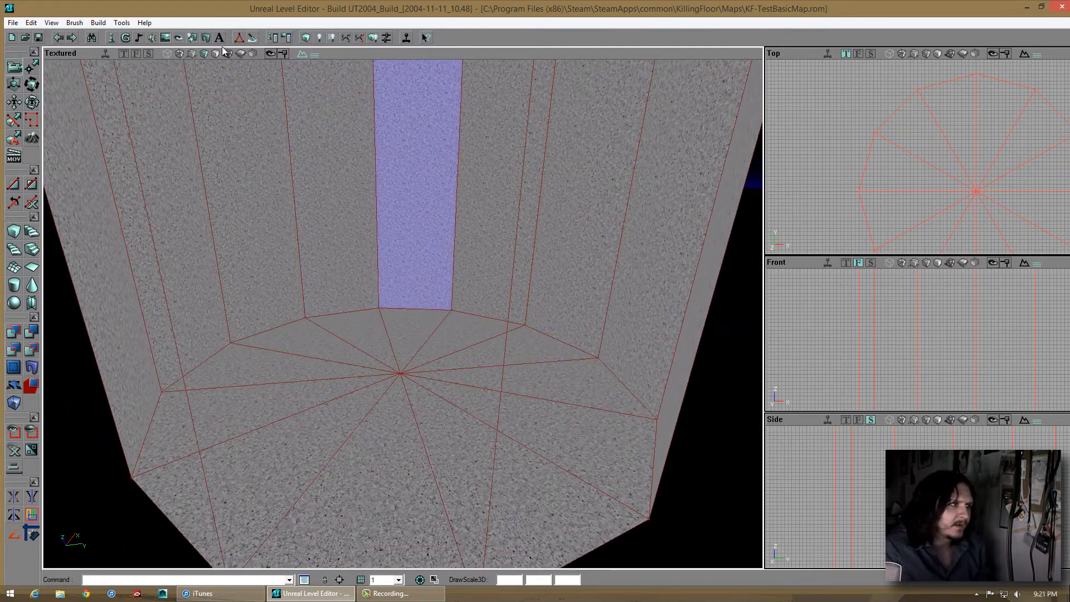
Examine the walls and floor of the subtracted cylindrical room in the Dynamic Light view
left_click_drag(399, 262, 403, 309)
right_click_drag(403, 308, 391, 288)
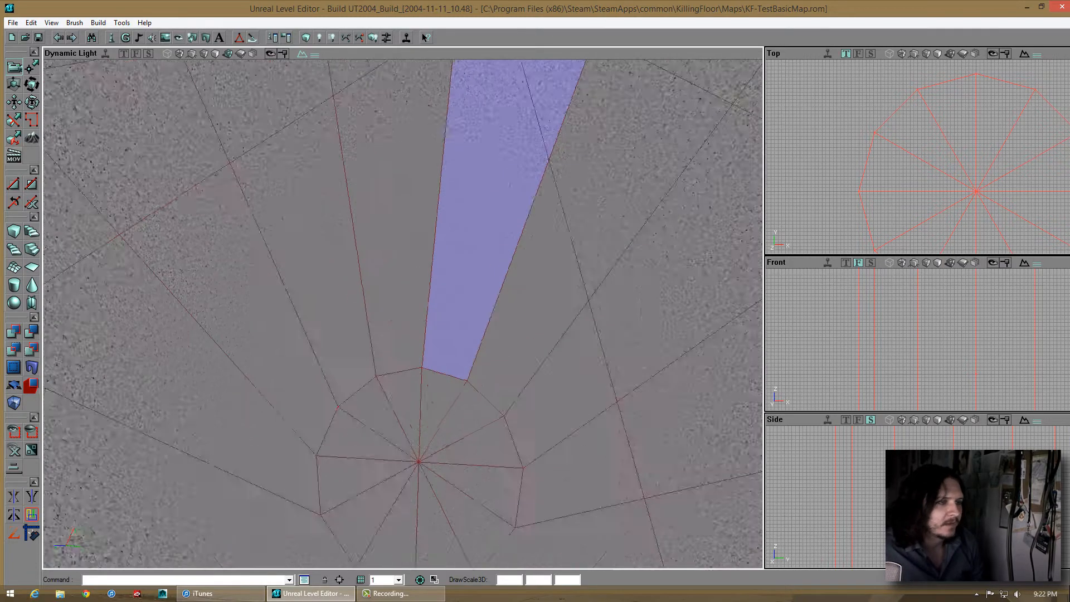
right_click_drag(404, 313, 404, 267)
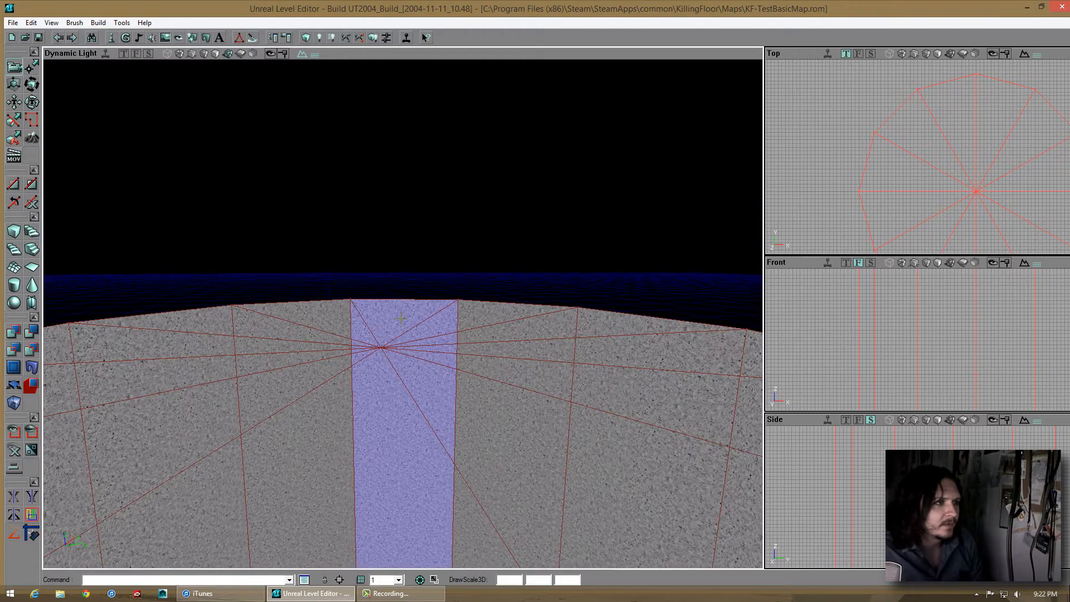
right_click_drag(403, 314, 328, 332)
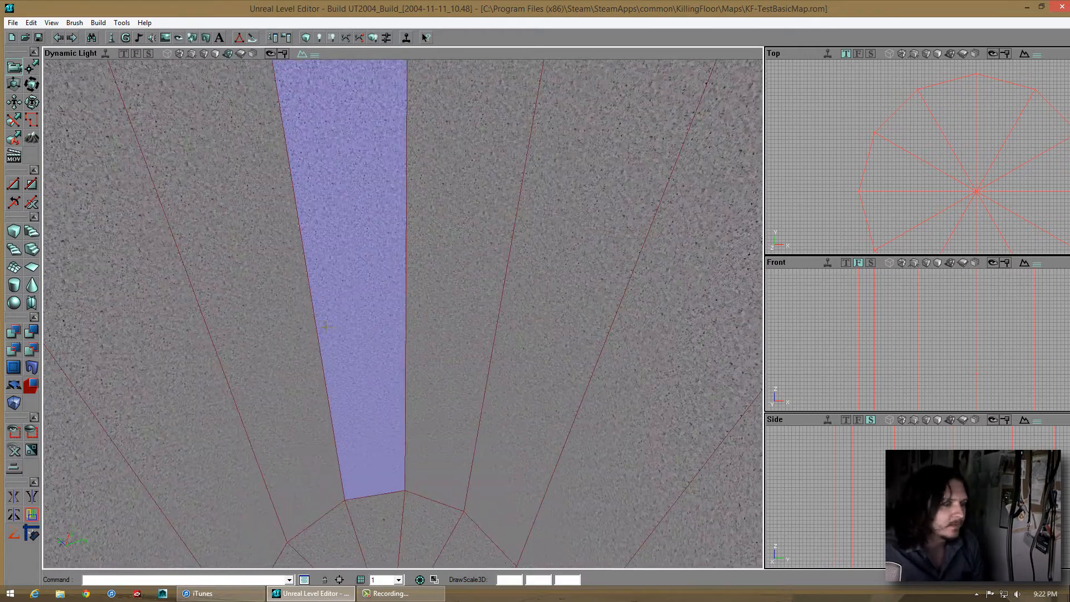
right_click_drag(402, 314, 403, 370)
left_click_drag(402, 313, 396, 249)
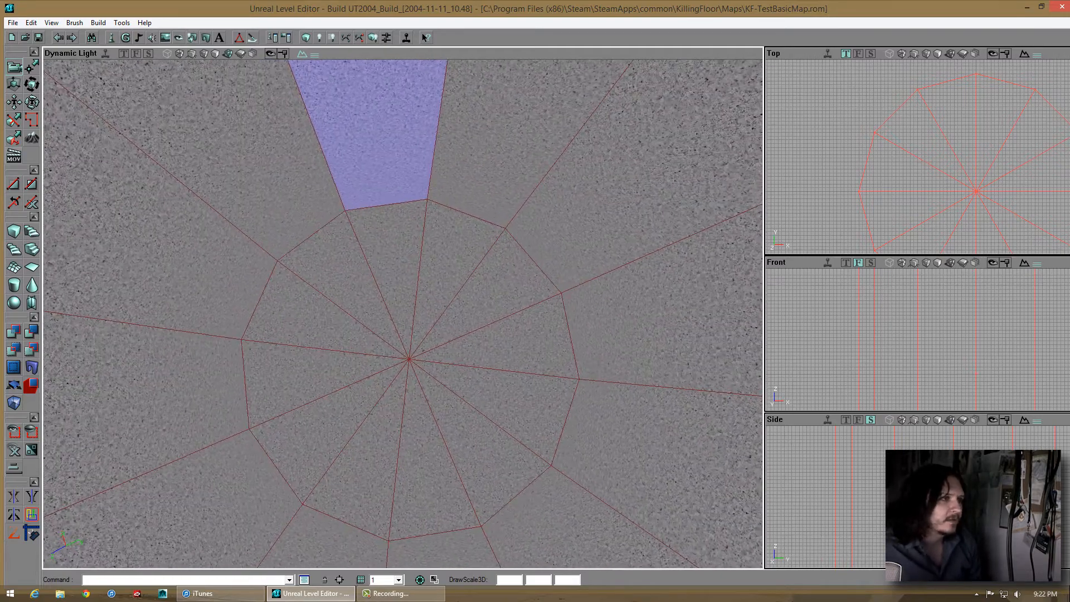
right_click_drag(402, 314, 424, 234)
left_click_drag(403, 313, 415, 385)
left_click(33, 40)
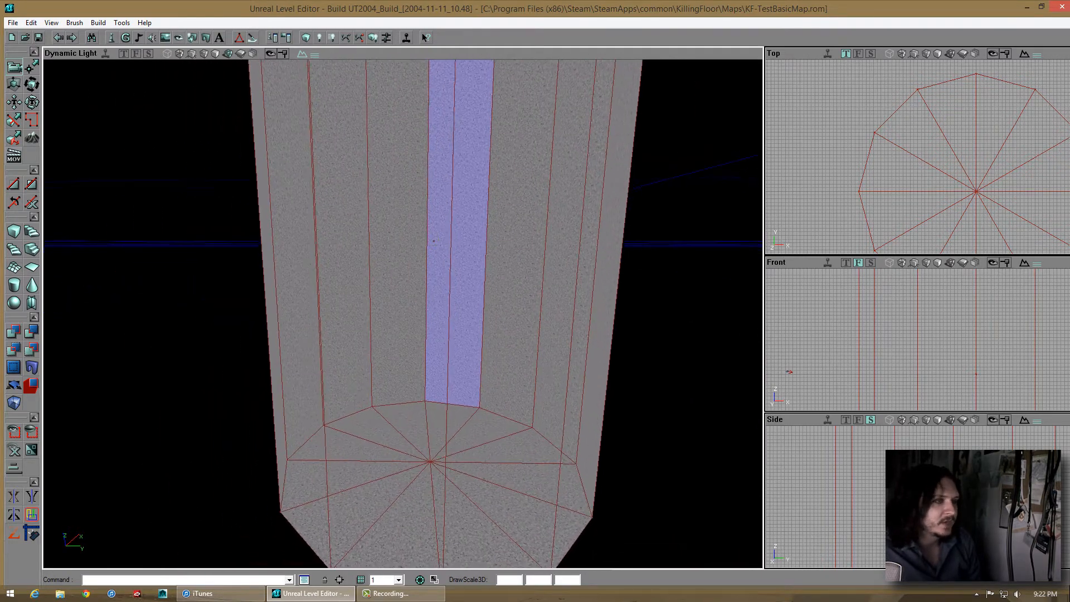
mouse_move(402, 313)
left_mouse_down()
mouse_move(432, 276)
mouse_move(404, 312)
mouse_move(407, 362)
mouse_move(407, 296)
mouse_move(390, 329)
left_mouse_up()
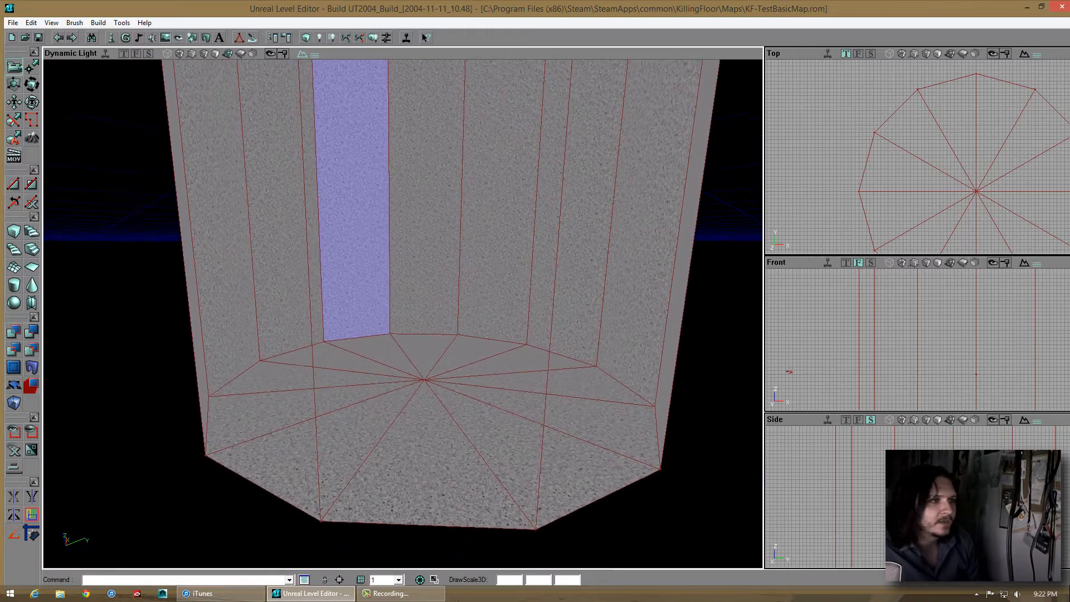
right_click_drag(390, 329, 403, 373)
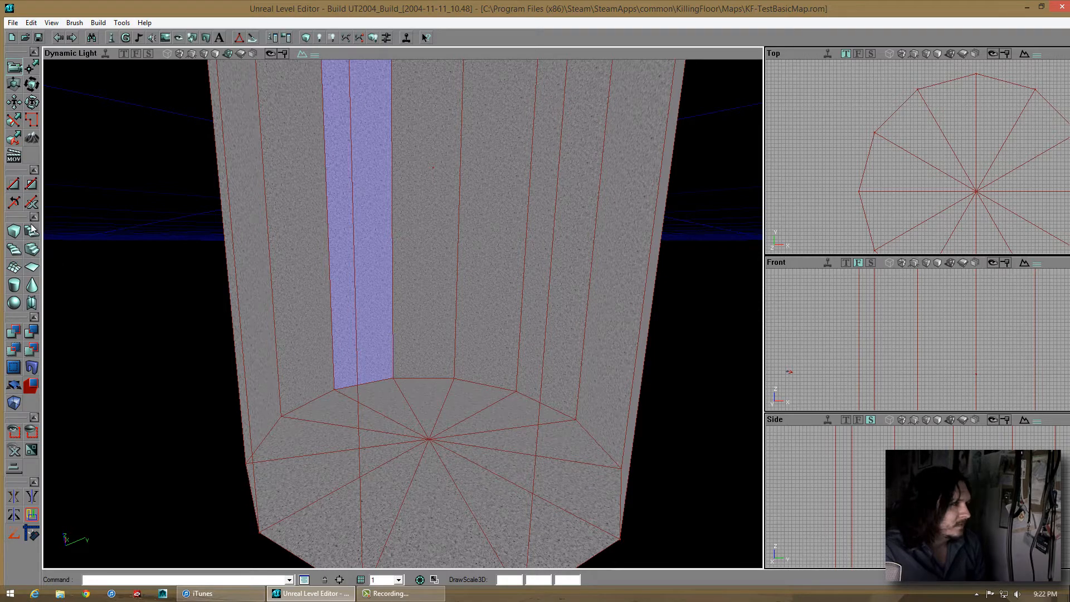
Build a spiral staircase brush with InnerRadius 64, StepWidth 256, StepHeight 16, NumStepsPer360 8 and NumSteps 8
right_click(10, 254)
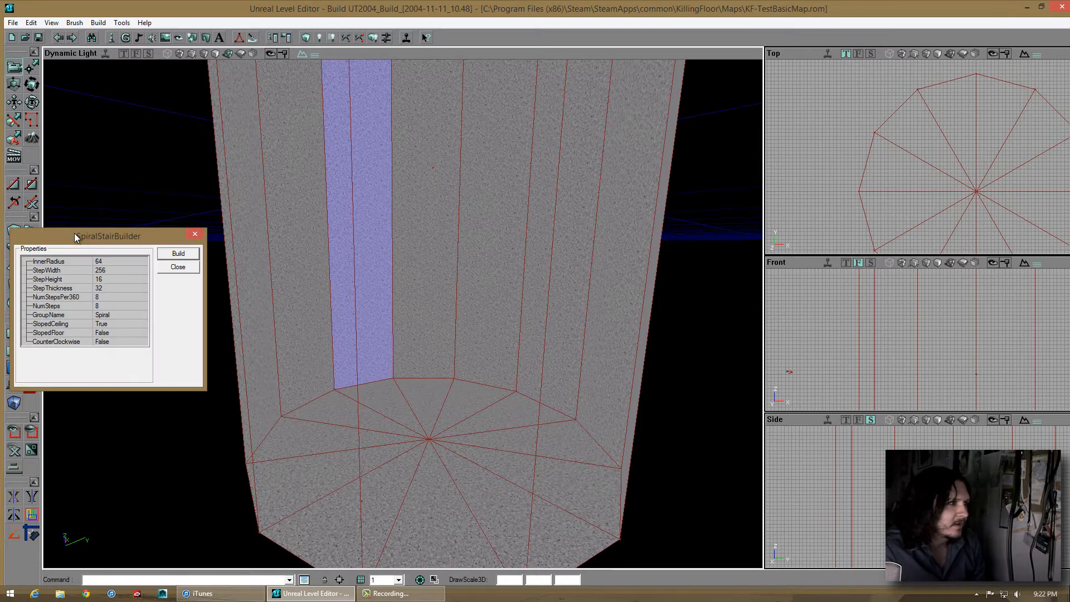
left_click_drag(74, 233, 495, 314)
right_click_drag(390, 251, 390, 284)
left_click_drag(390, 284, 390, 262)
right_click_drag(390, 262, 390, 296)
left_click_drag(390, 295, 390, 262)
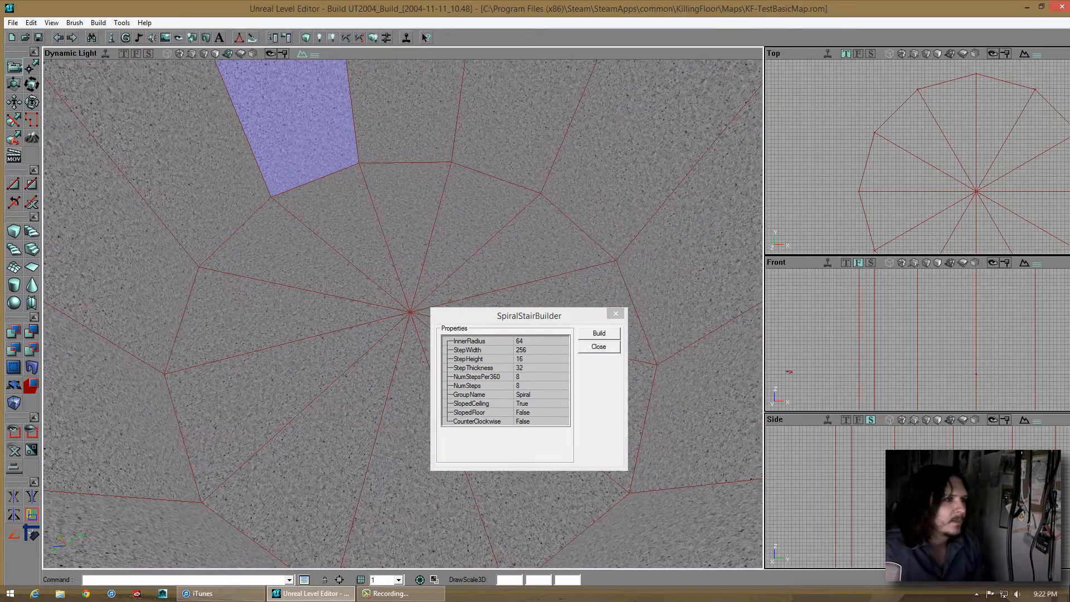
left_click(599, 333)
mouse_move(403, 311)
left_mouse_down()
mouse_move(403, 363)
mouse_move(402, 279)
left_mouse_up()
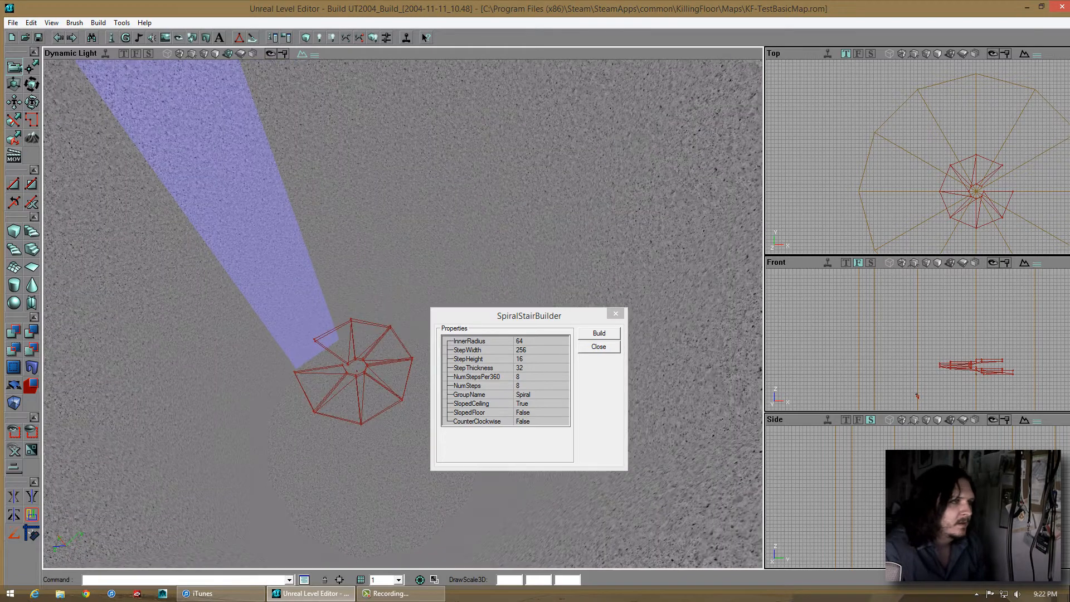
Rebuild the spiral staircase with InnerRadius 300 and again with InnerRadius 500, comparing its size with the room in the top view
scroll(920, 159, "down", 2)
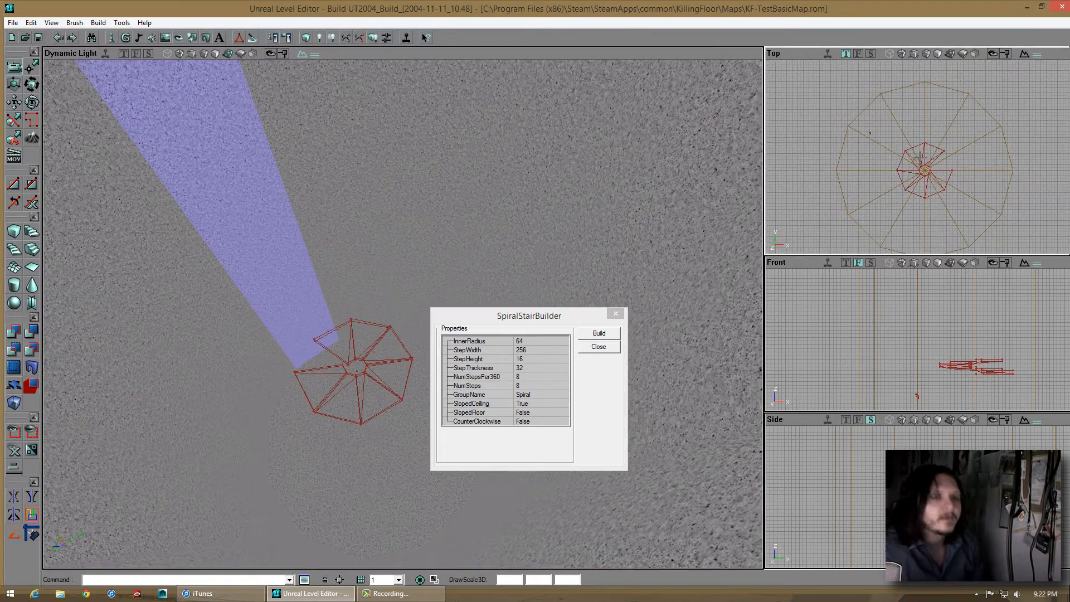
left_click_drag(918, 158, 894, 212)
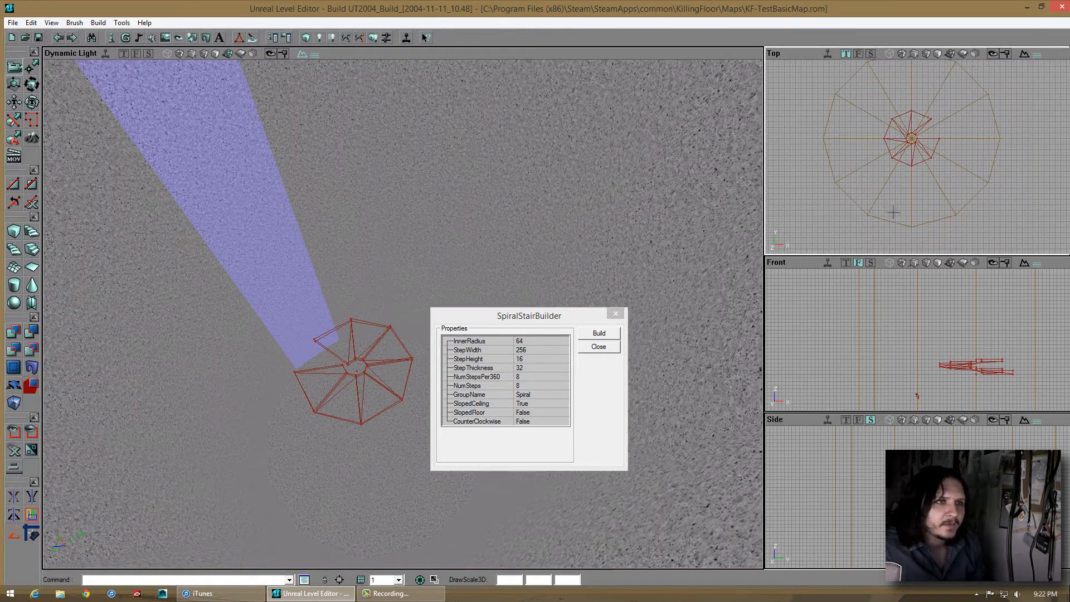
left_click_drag(727, 328, 523, 316)
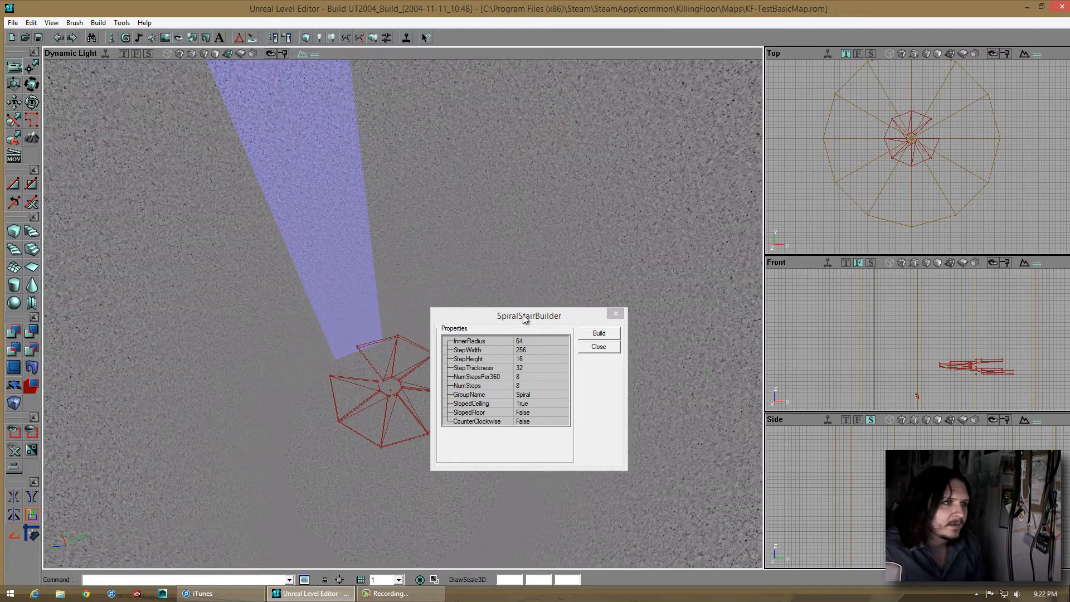
left_click(535, 346)
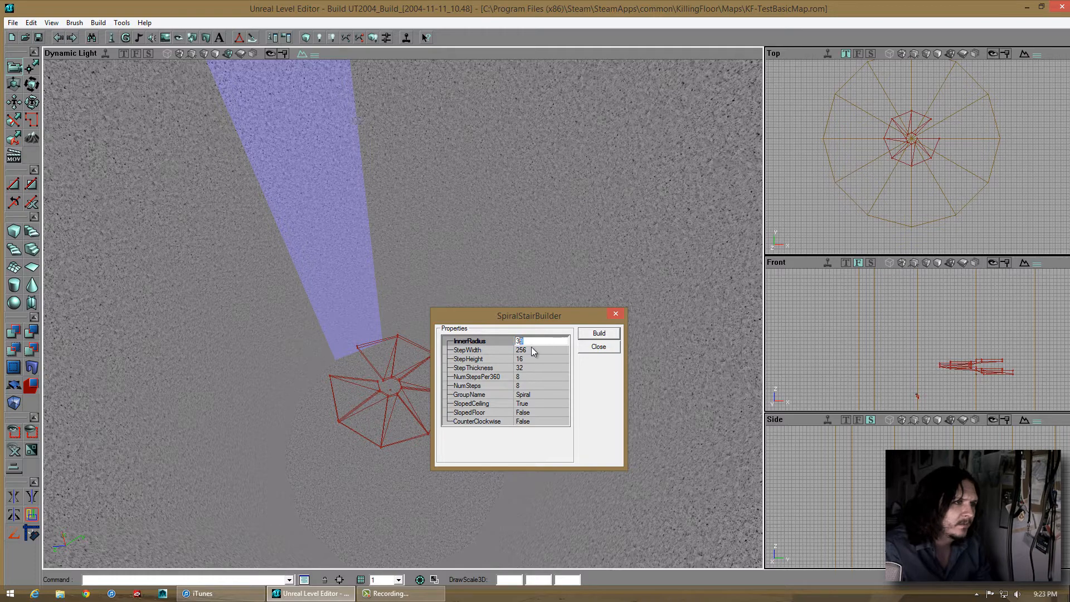
left_click(582, 334)
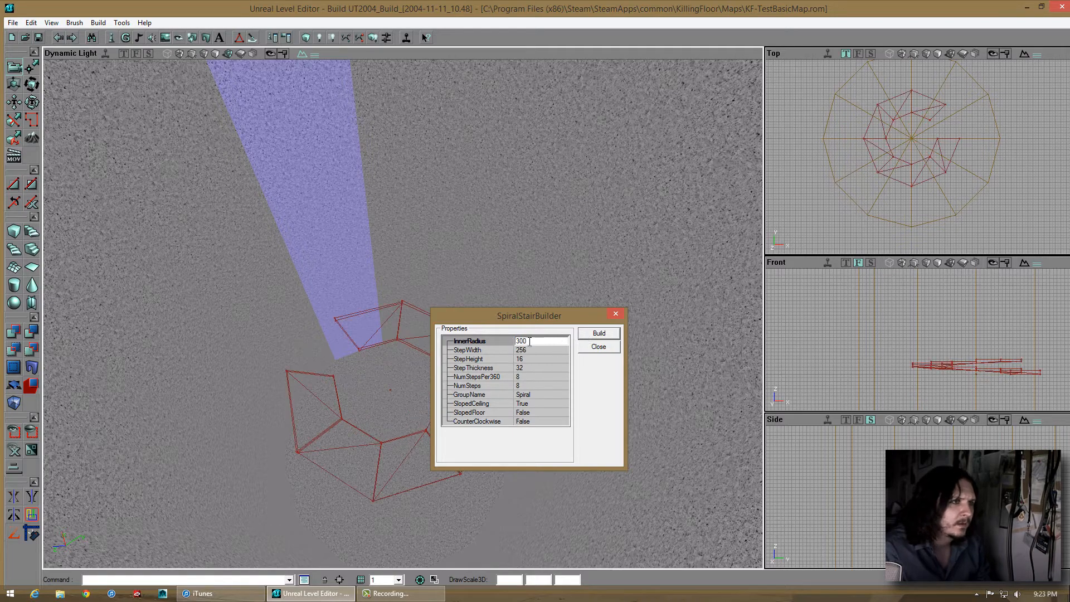
left_click(596, 337)
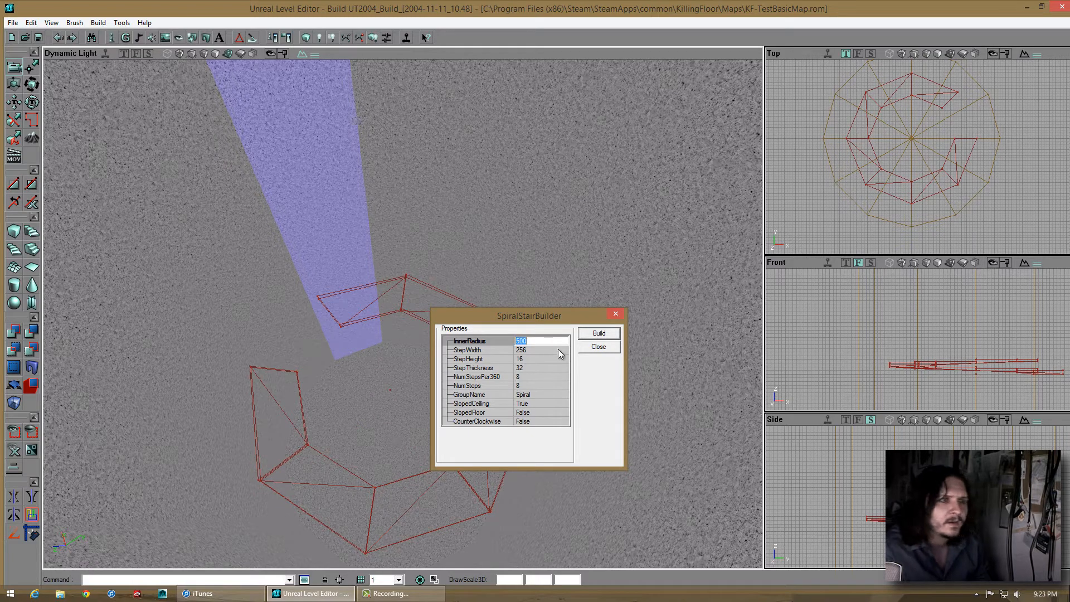
Set NumStepsPer360 to 12 and NumSteps to 64, rebuild the spiral staircase and view it from above
left_click(531, 357)
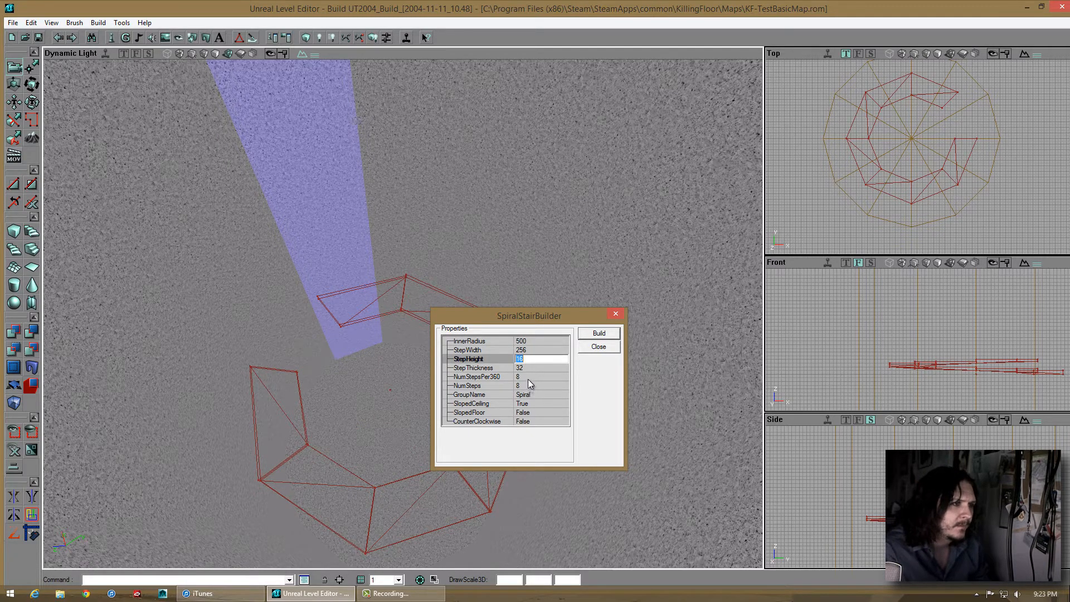
left_click(527, 377)
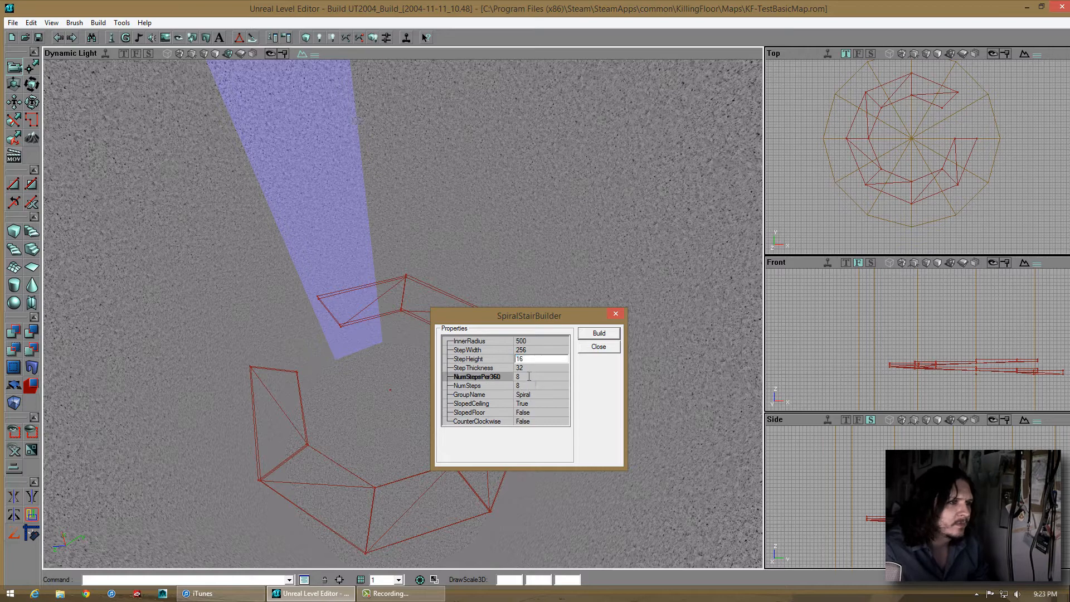
type("12")
left_click(528, 384)
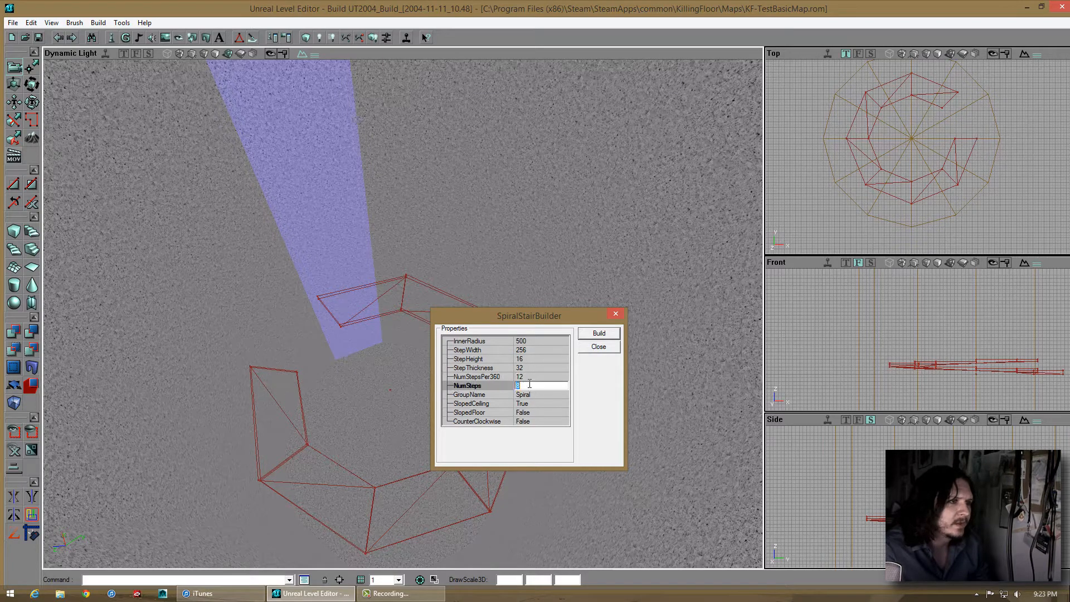
left_click(605, 334)
left_click_drag(563, 285, 554, 335)
right_click_drag(555, 334, 533, 384)
left_click_drag(533, 385, 533, 359)
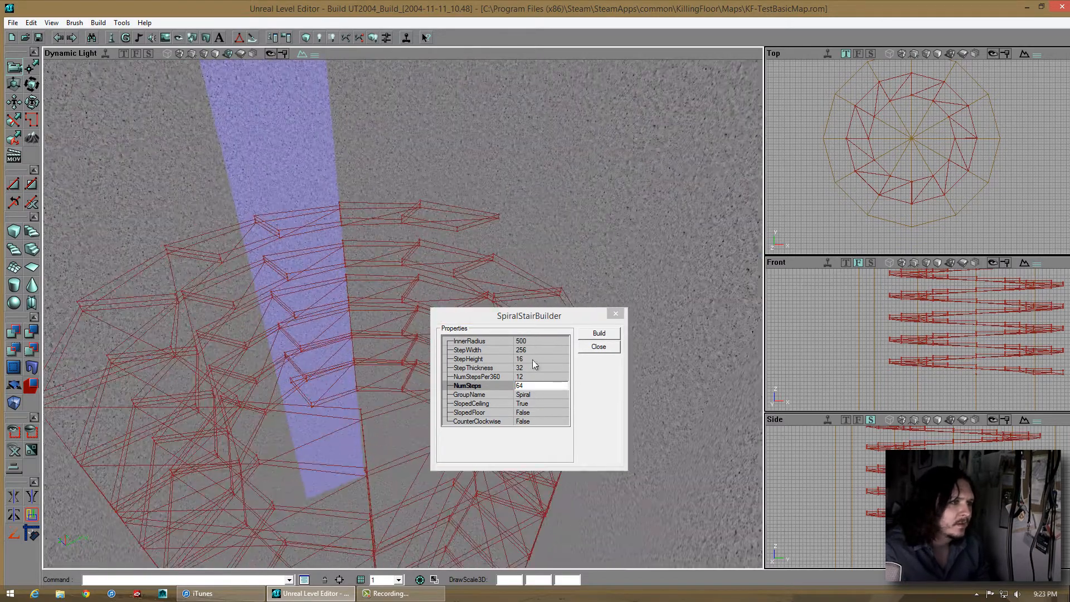
Rebuild the spiral staircase with StepHeight 32 and check the step spacing
left_click(539, 360)
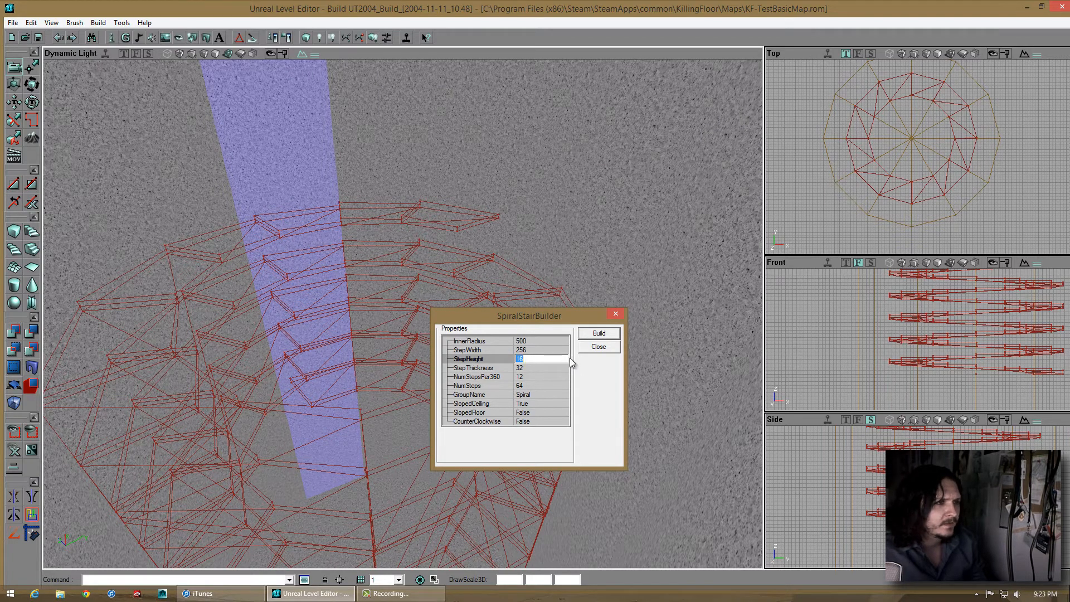
type("32")
left_click(595, 336)
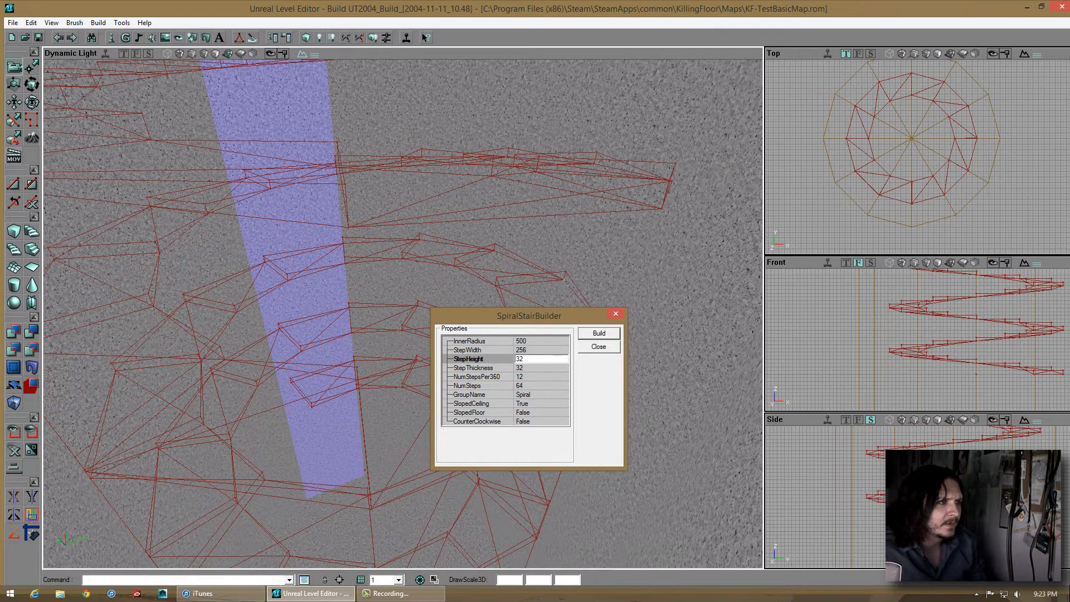
left_click_drag(405, 313, 405, 314)
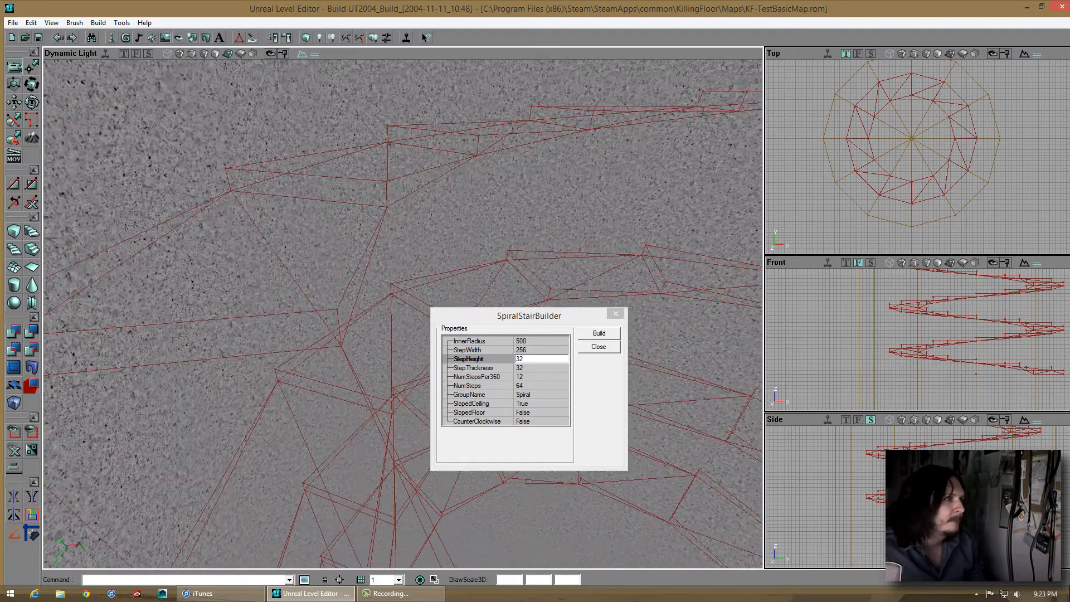
Set StepHeight to 25, rebuild the spiral staircase and view it inside the cylindrical room
left_click(529, 361)
type("2")
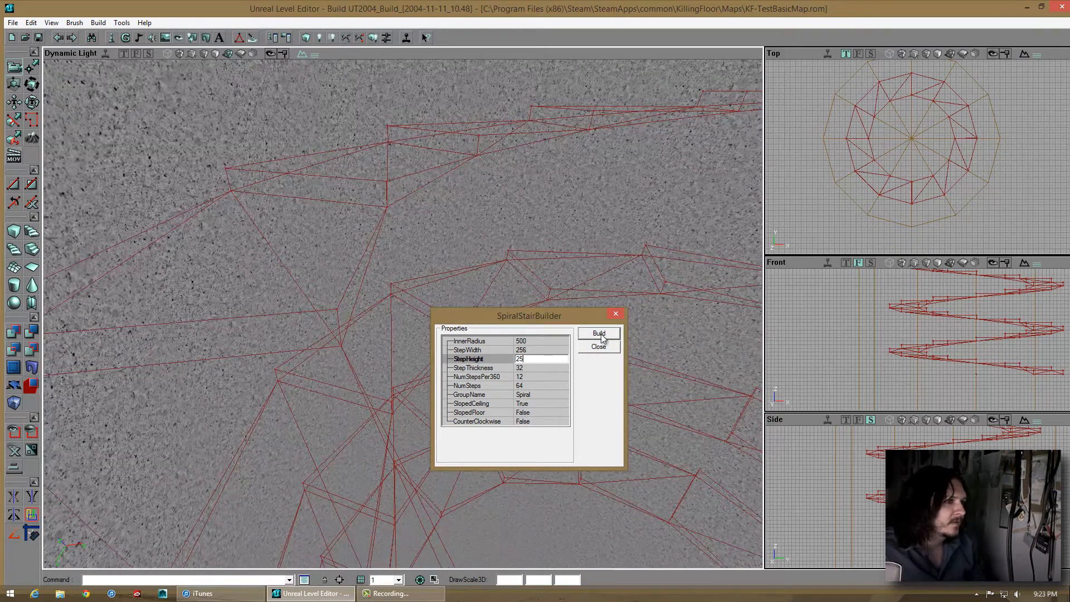
left_click(600, 334)
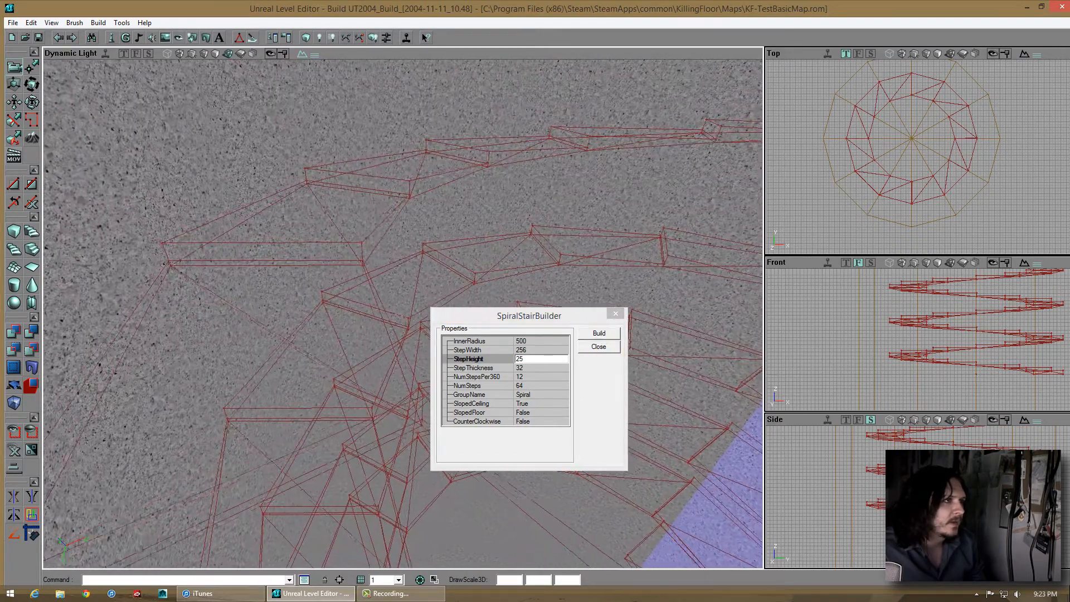
left_click_drag(405, 313, 405, 314)
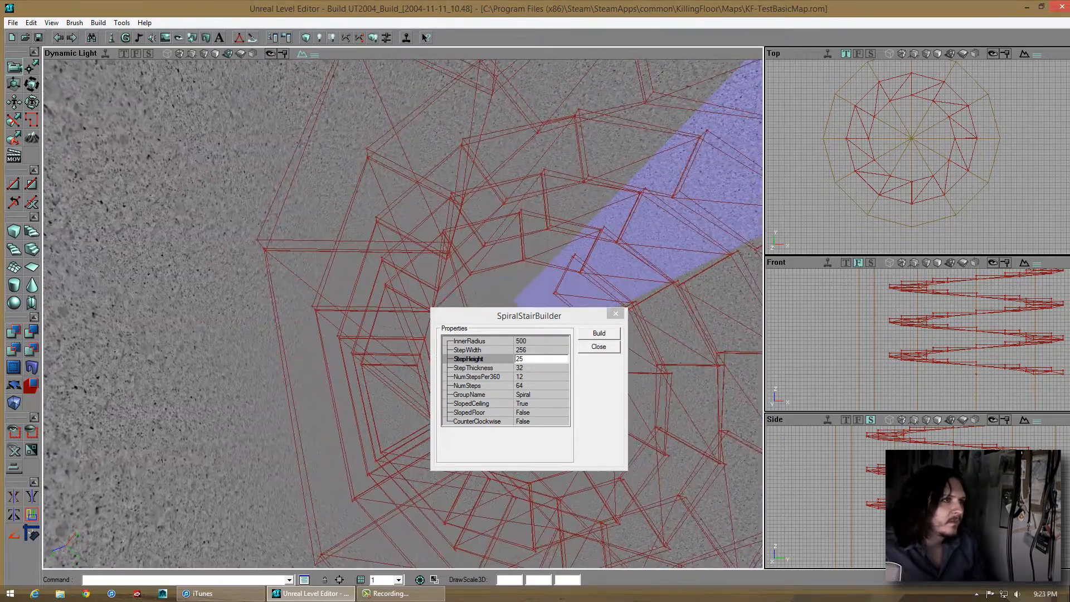
Rebuild the spiral staircase with StepThickness 5 and again with 25, comparing how thick the steps look
left_click(540, 369)
type("5")
left_click(585, 335)
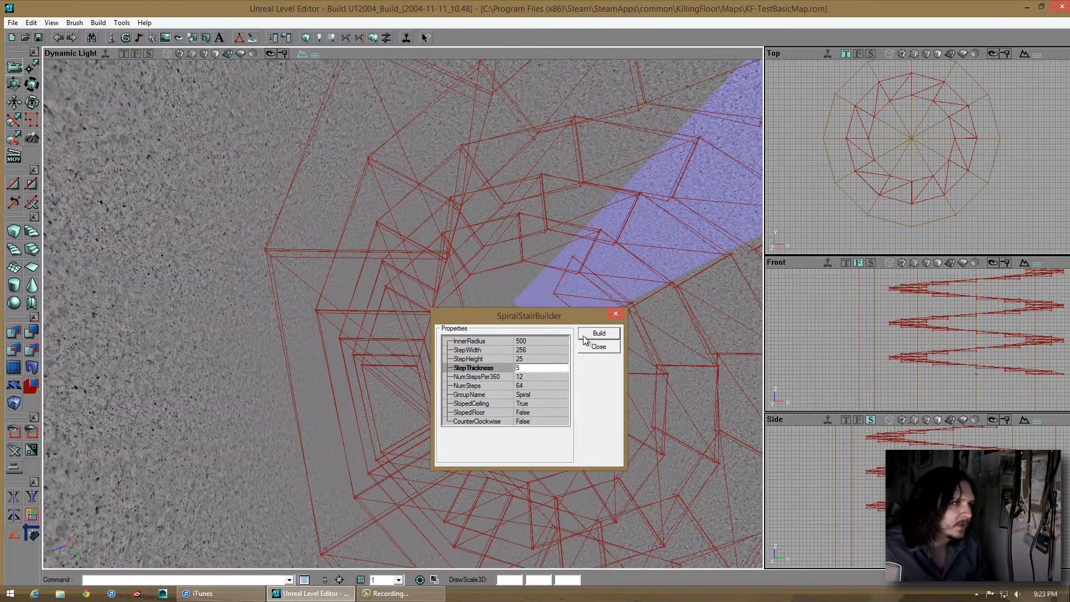
right_click_drag(405, 314, 405, 313)
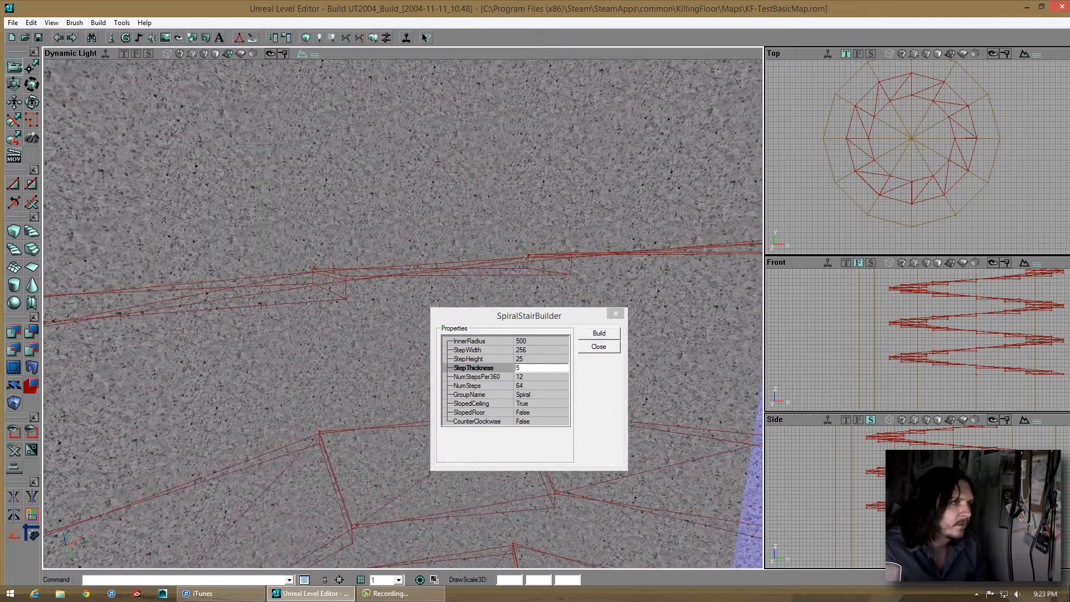
left_click(538, 368)
type("25")
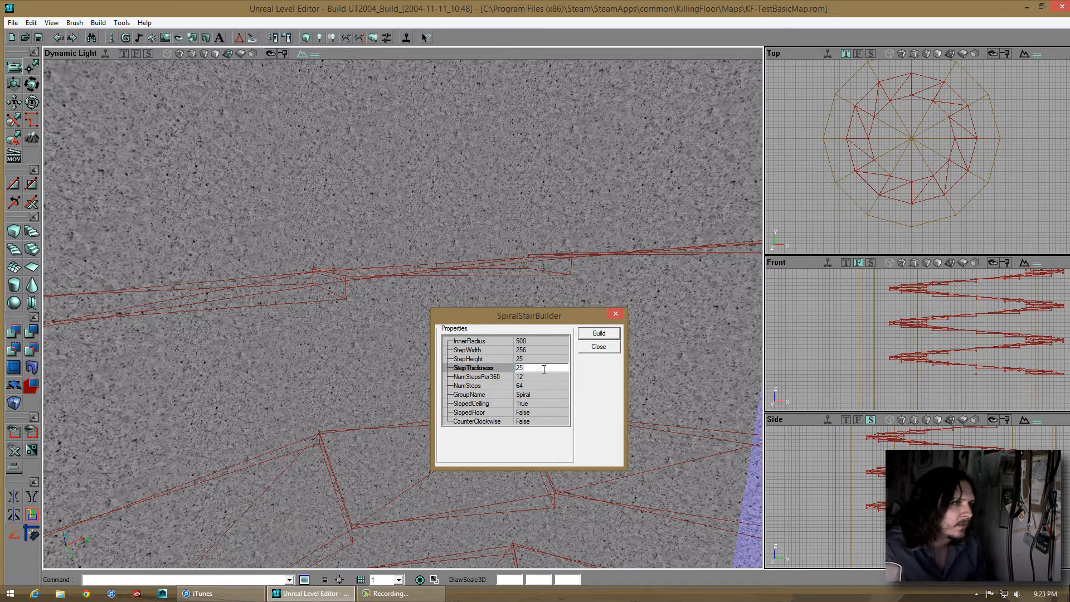
left_click(595, 341)
right_click_drag(595, 341, 531, 374)
Rebuild the spiral staircase with an exaggerated StepThickness of 555 to see the effect on the steps
left_click(530, 369)
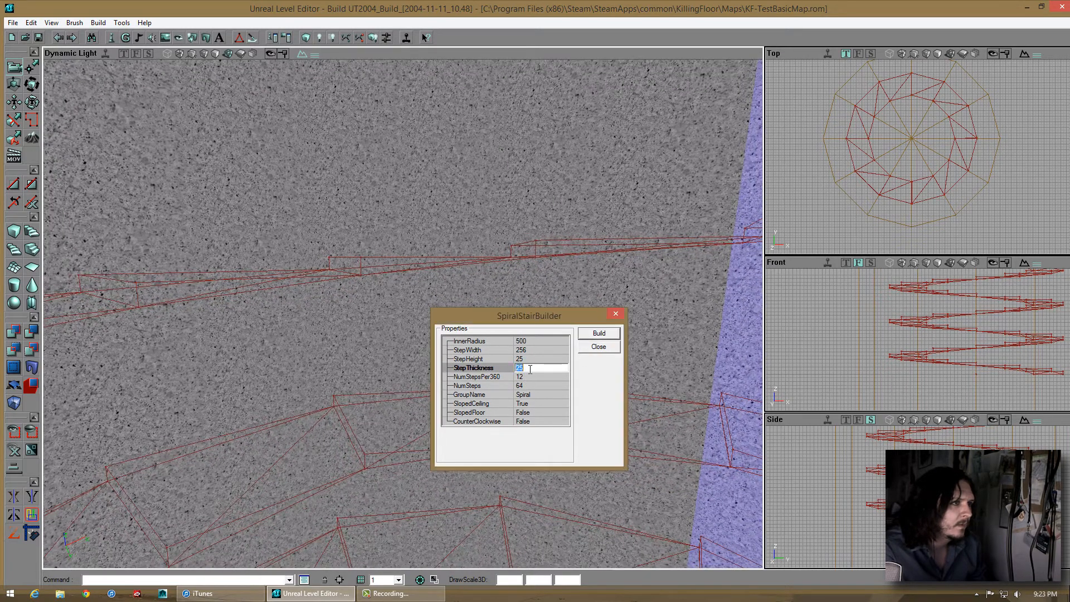
type("555")
left_click(598, 333)
right_click_drag(641, 345, 624, 366)
Set StepThickness to 35 and rebuild the spiral staircase
left_click(539, 367)
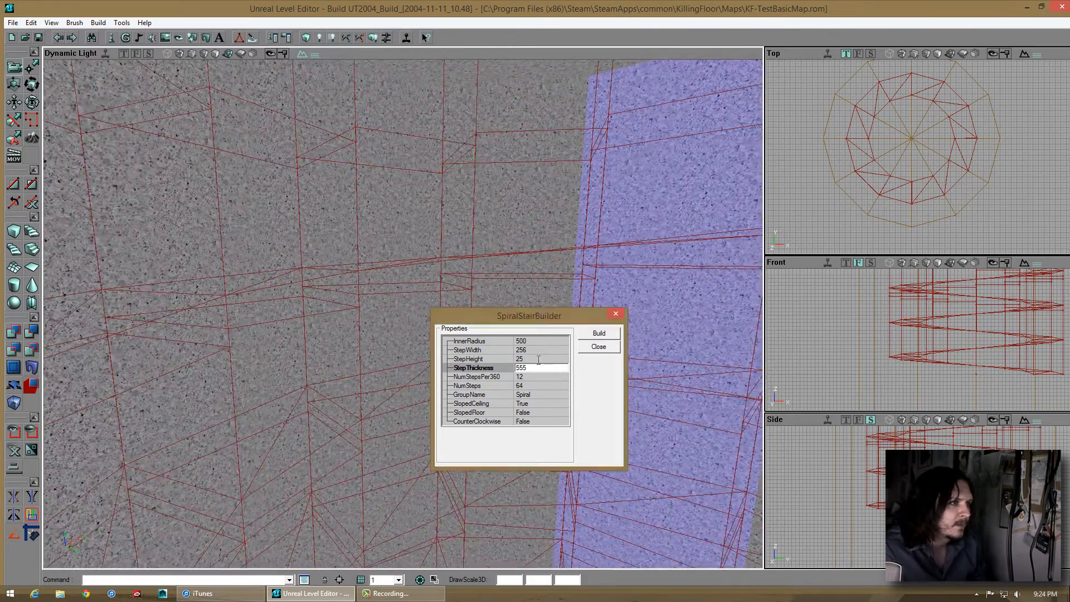
left_click(536, 360)
left_click(541, 367)
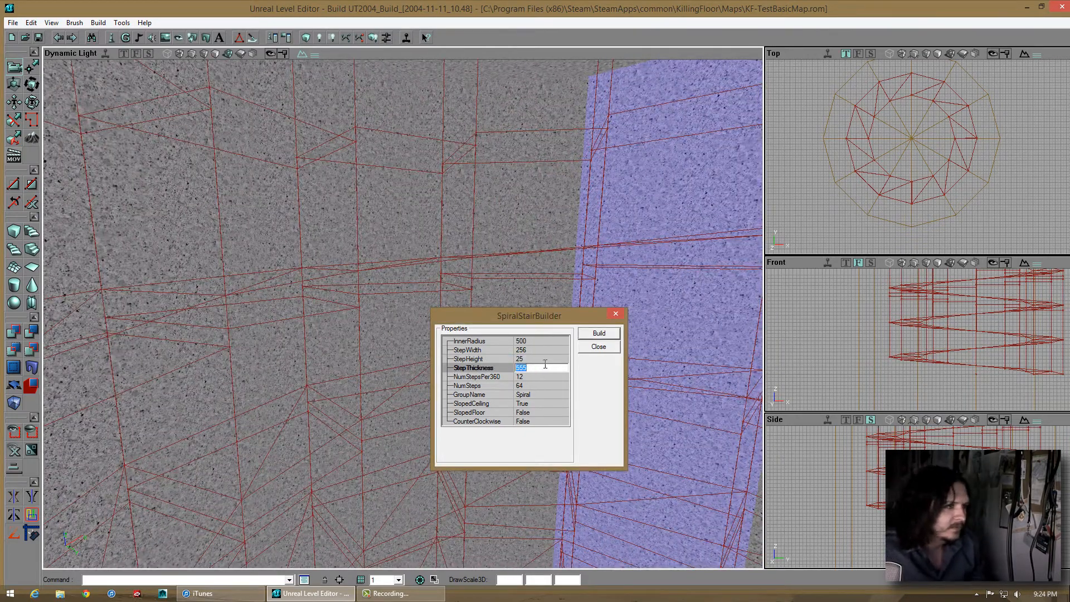
left_click(599, 333)
right_click_drag(635, 356, 532, 325)
left_click(527, 368)
type("35")
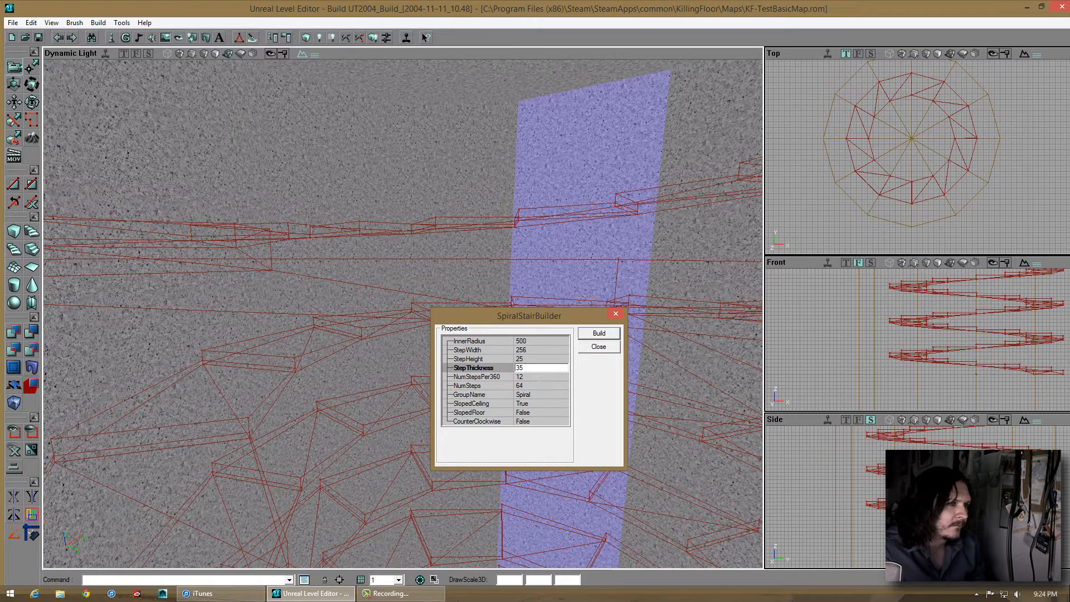
Rebuild the spiral staircase with InnerRadius 555, 700 and 760, comparing its outline with the room in the top view
left_click(533, 340)
type("5")
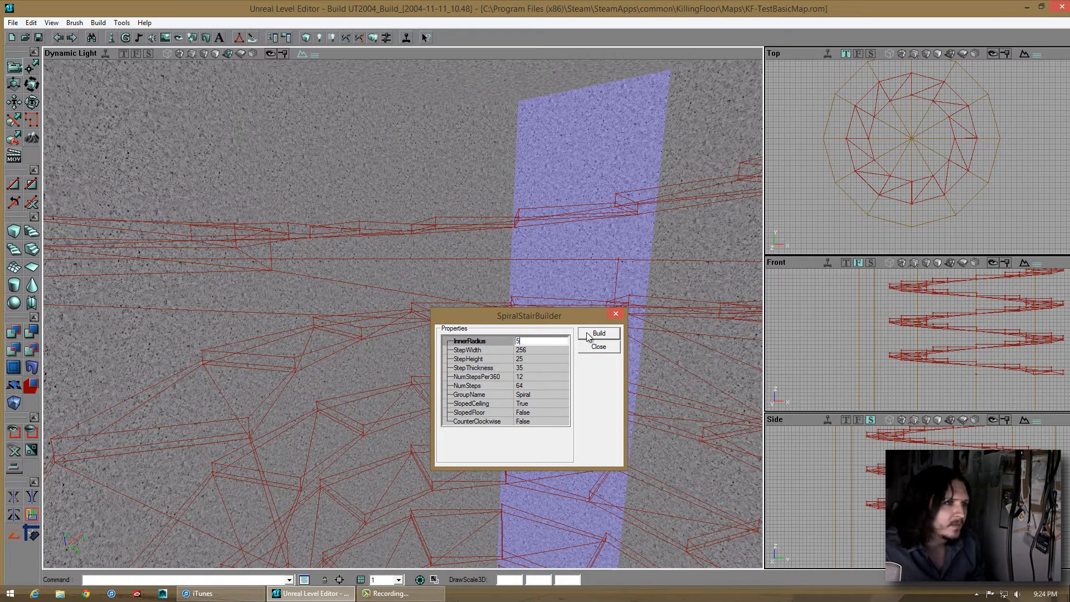
type("55")
left_click(583, 335)
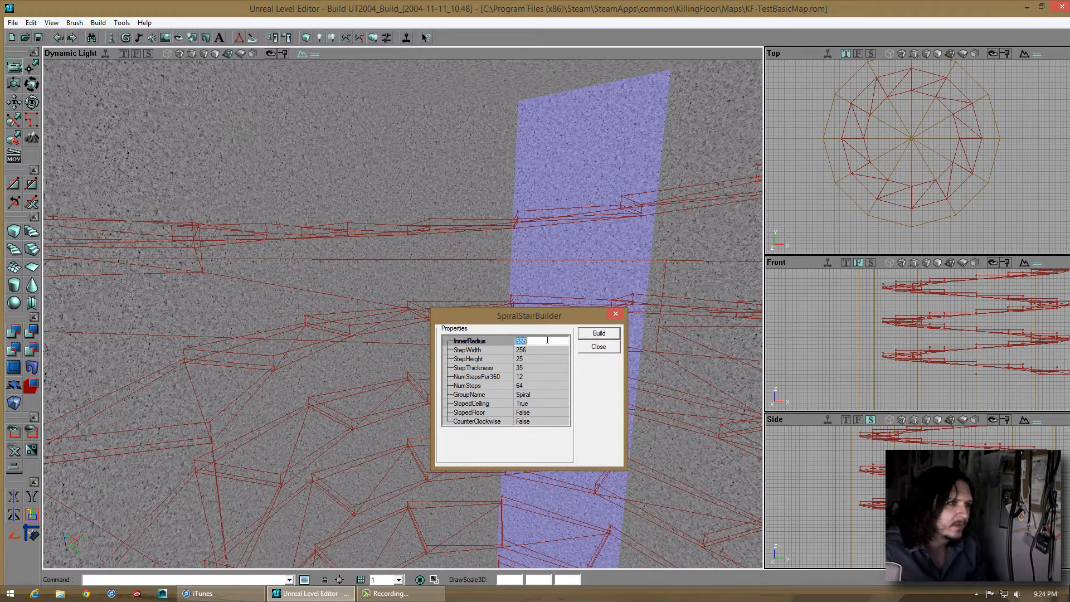
left_click(572, 340)
type("700")
left_click(595, 336)
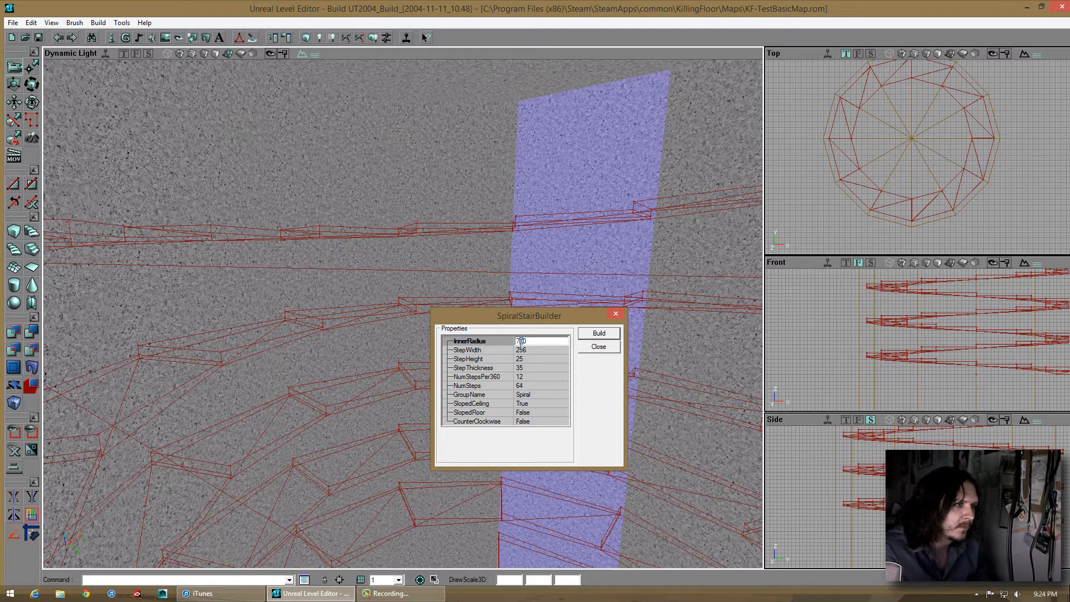
left_click(599, 333)
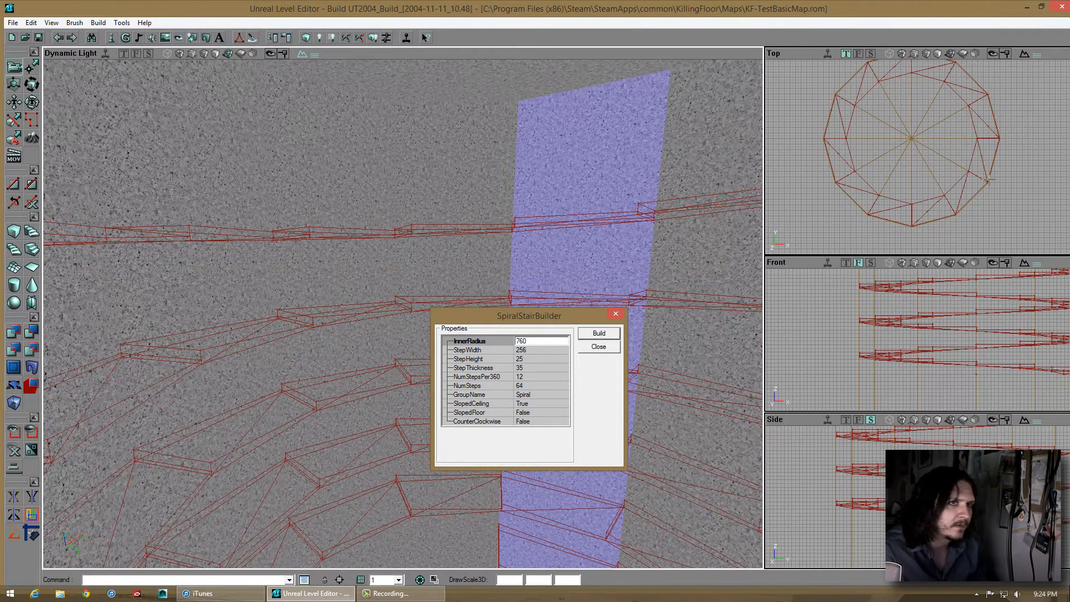
Set InnerRadius to 770, rebuild the spiral staircase and check its outer edge against the room wall
scroll(917, 156, "up", 5)
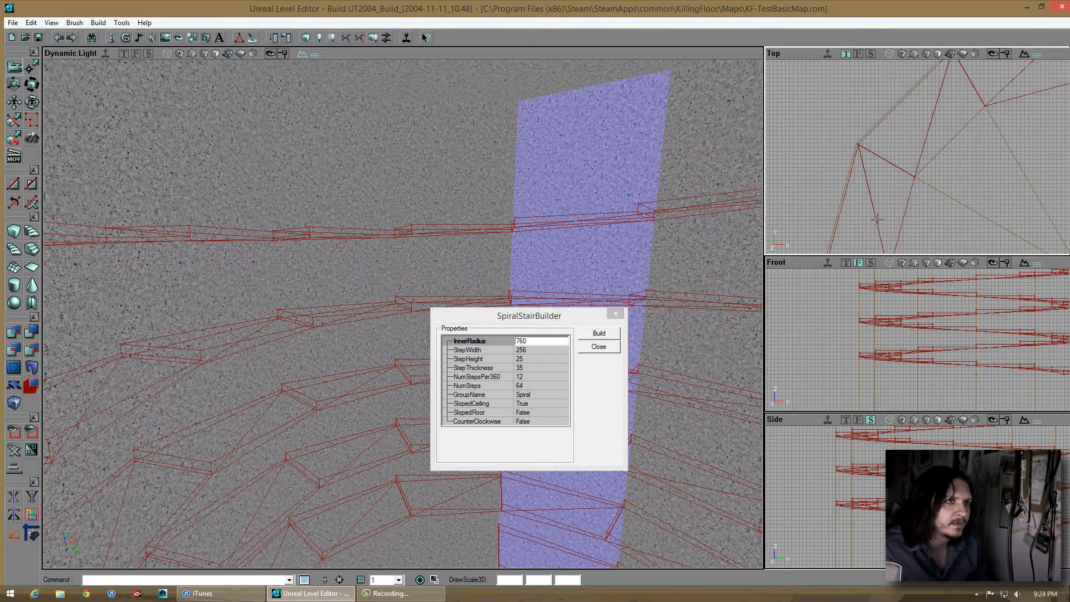
left_click(519, 340)
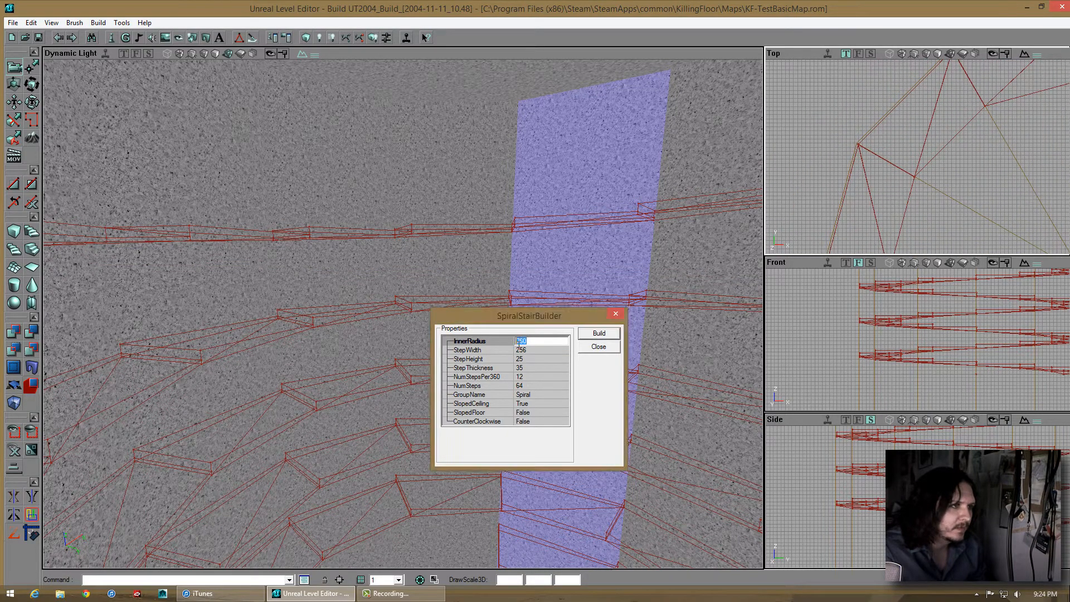
type("70")
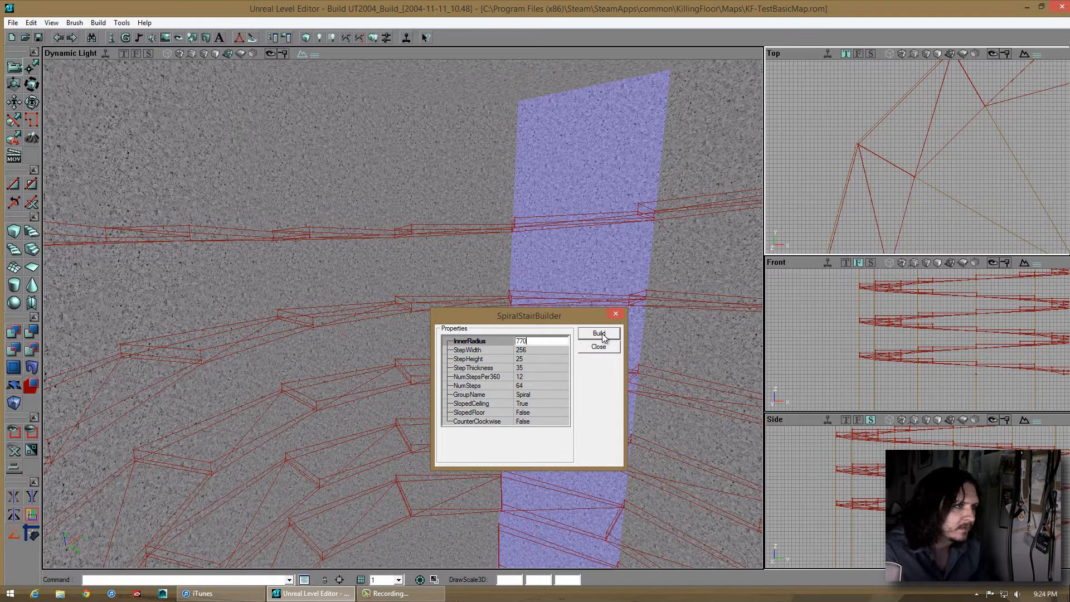
left_click(599, 334)
left_click_drag(568, 249, 574, 340)
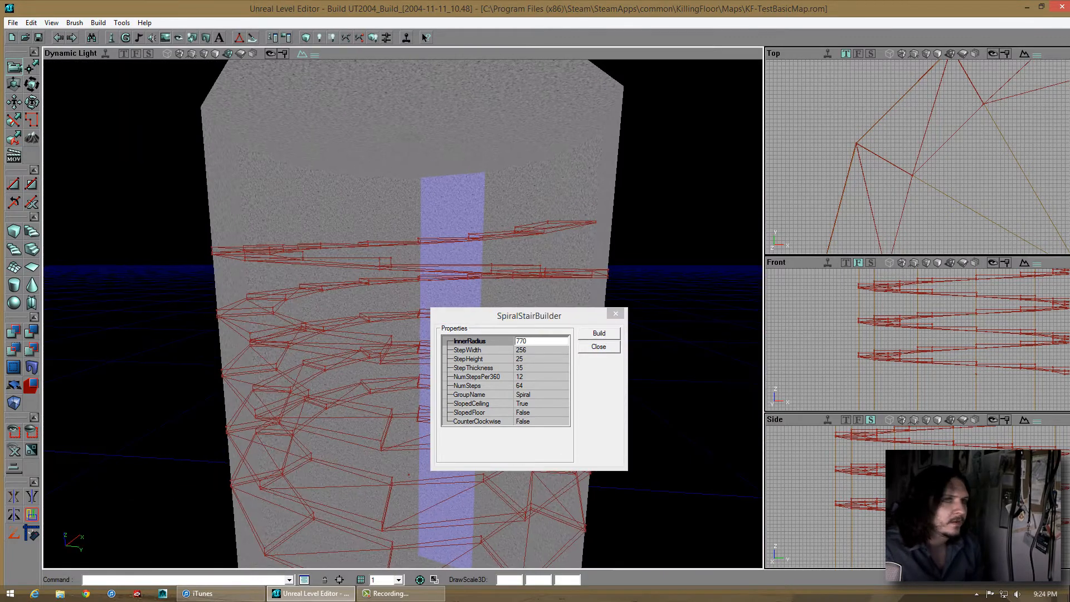
left_click_drag(878, 167, 825, 150)
right_click_drag(396, 243, 413, 445)
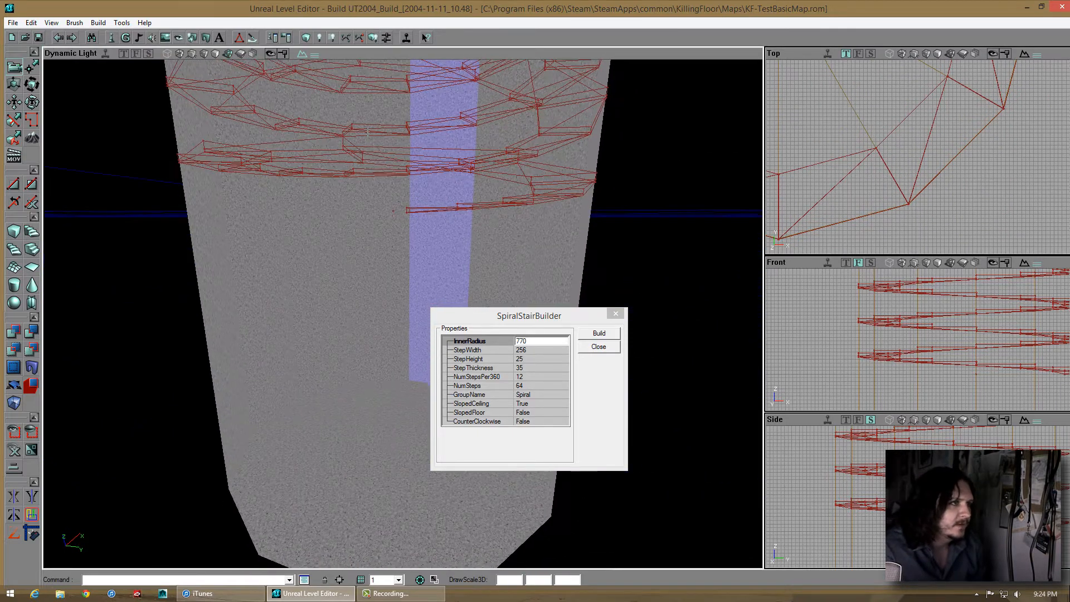
Select the spiral staircase brush and move it down to the floor of the cylindrical room
left_click(407, 210)
left_click_drag(407, 210, 430, 248)
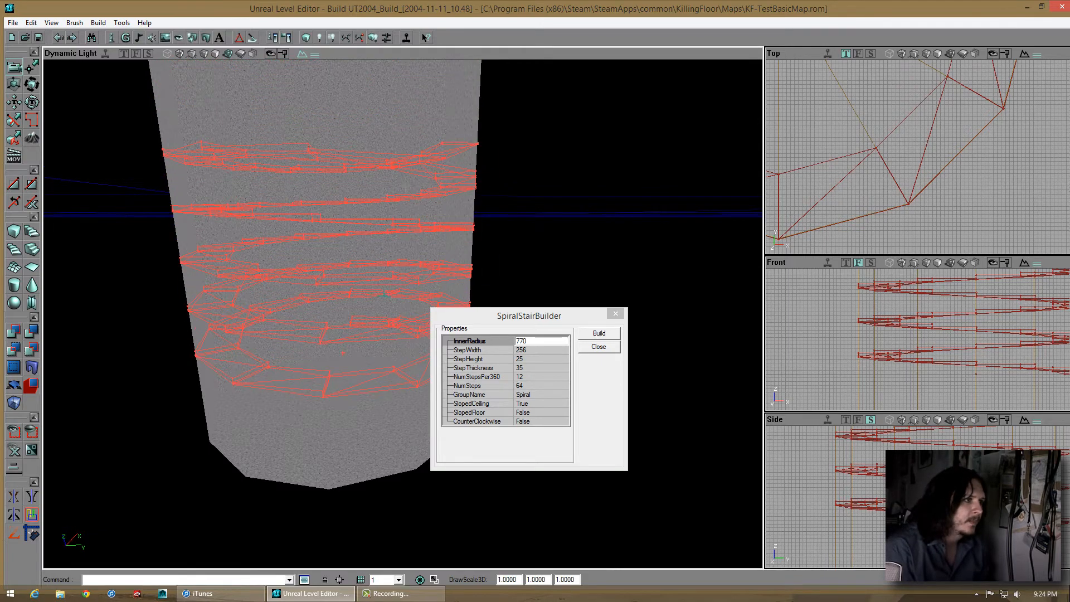
mouse_move(384, 293)
left_mouse_down()
mouse_move(390, 282)
mouse_move(405, 340)
left_mouse_up()
left_click_drag(919, 336, 900, 365)
left_click_drag(402, 312, 345, 212)
left_click_drag(402, 313, 401, 287)
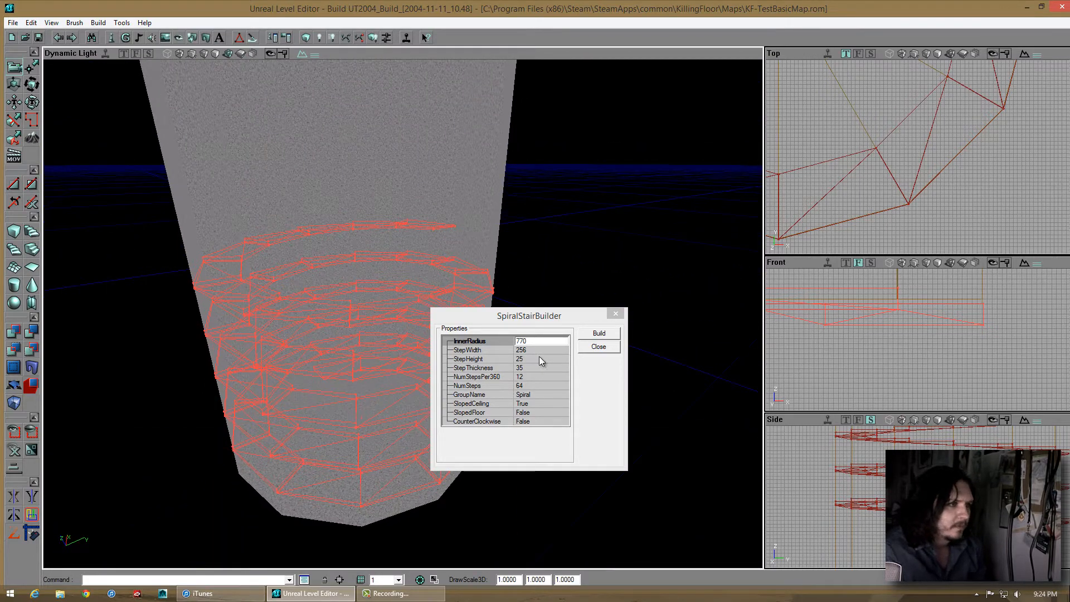
Set NumSteps to 128 and rebuild the spiral staircase so it climbs higher in the room
left_click(527, 385)
type("128")
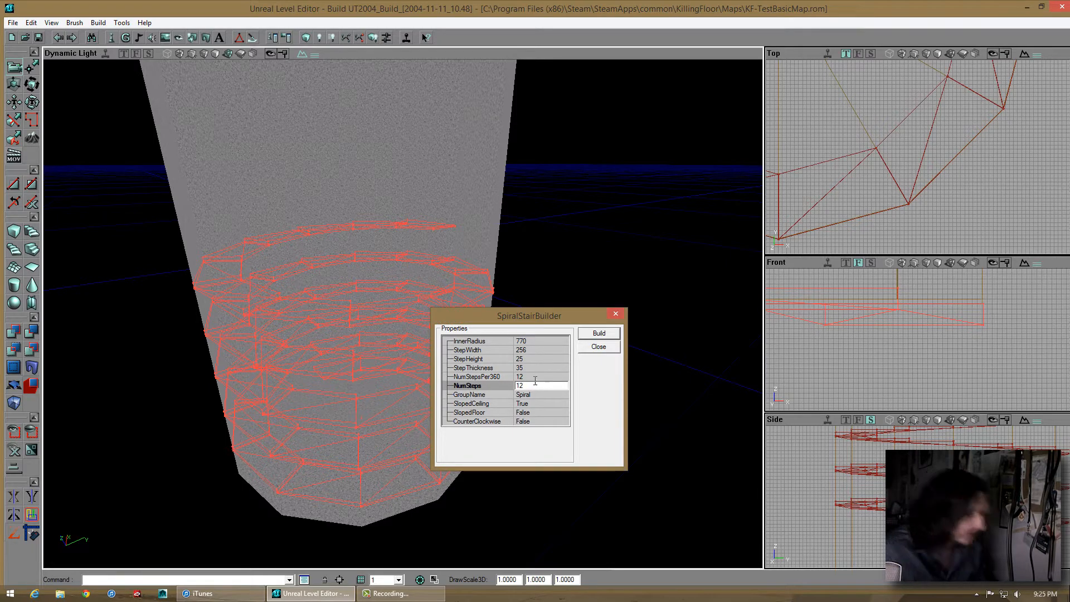
left_click(599, 333)
mouse_move(533, 237)
left_mouse_down()
mouse_move(534, 145)
mouse_move(534, 226)
left_mouse_up()
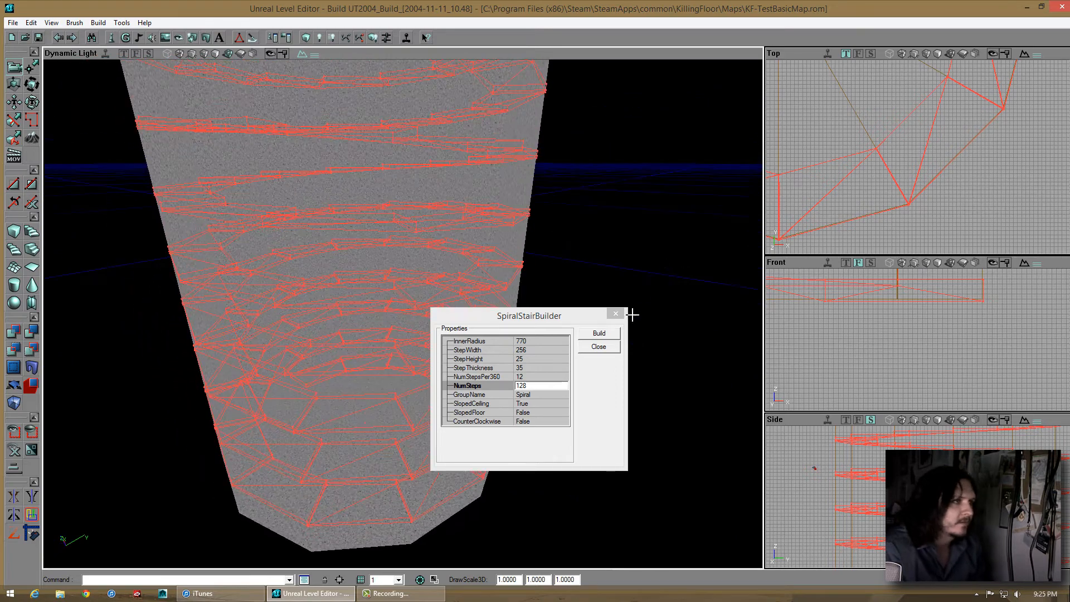
Finish the spiral stair settings, save the map and add the staircase brush to the level
left_click(606, 349)
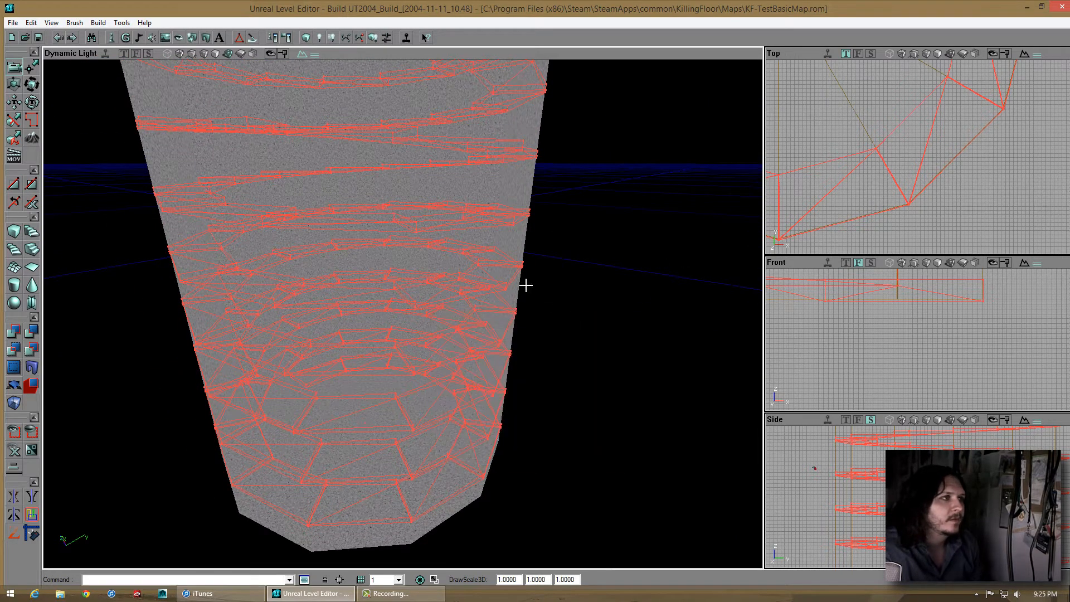
left_click(40, 37)
left_click(16, 333)
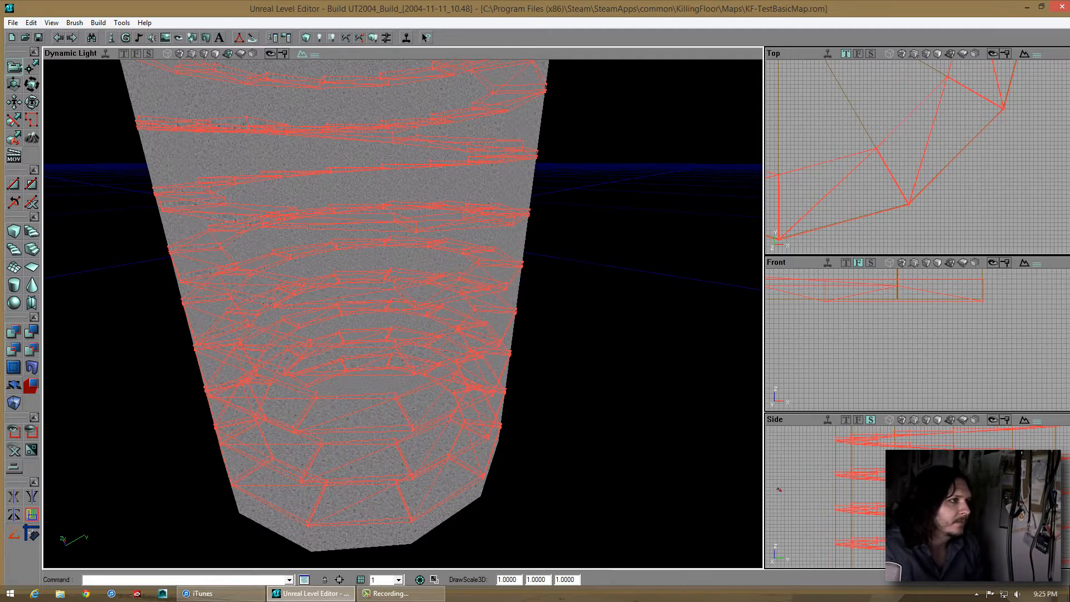
Examine the added spiral staircase from several heights inside the cylindrical room
left_click_drag(402, 334, 403, 223)
left_click_drag(402, 313, 402, 234)
right_click_drag(402, 234, 402, 190)
left_click_drag(426, 314, 426, 407)
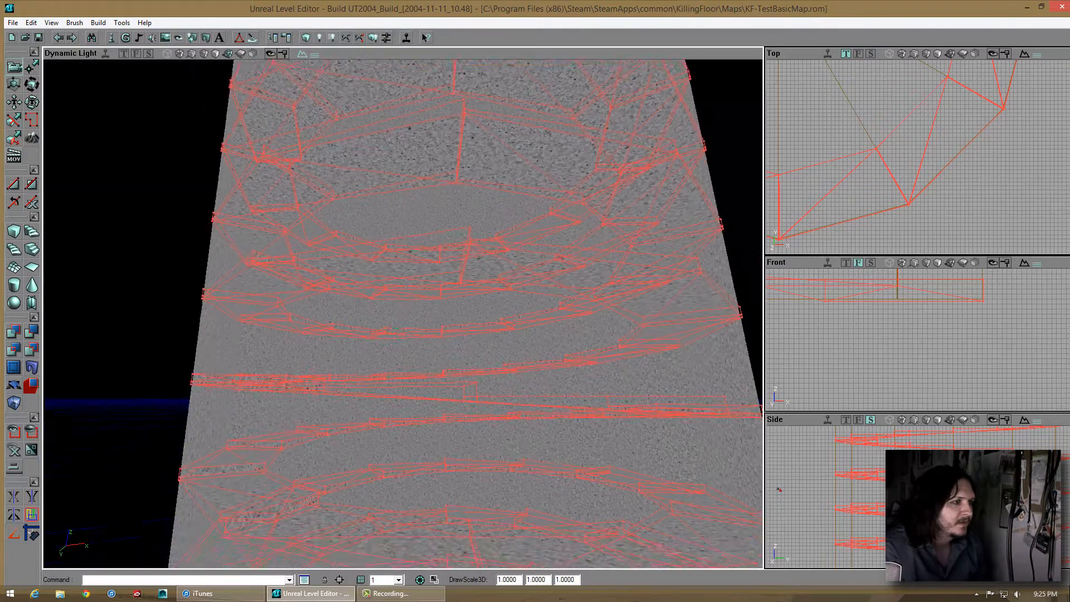
right_click_drag(425, 314, 425, 424)
left_click_drag(426, 314, 357, 290)
right_click_drag(426, 314, 426, 391)
left_click_drag(426, 314, 426, 245)
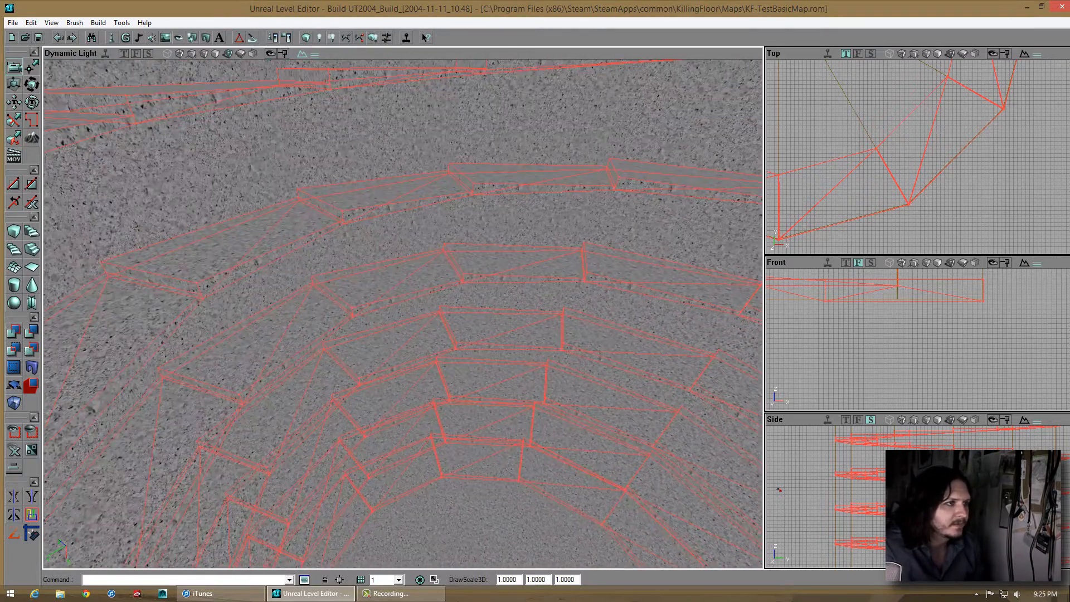
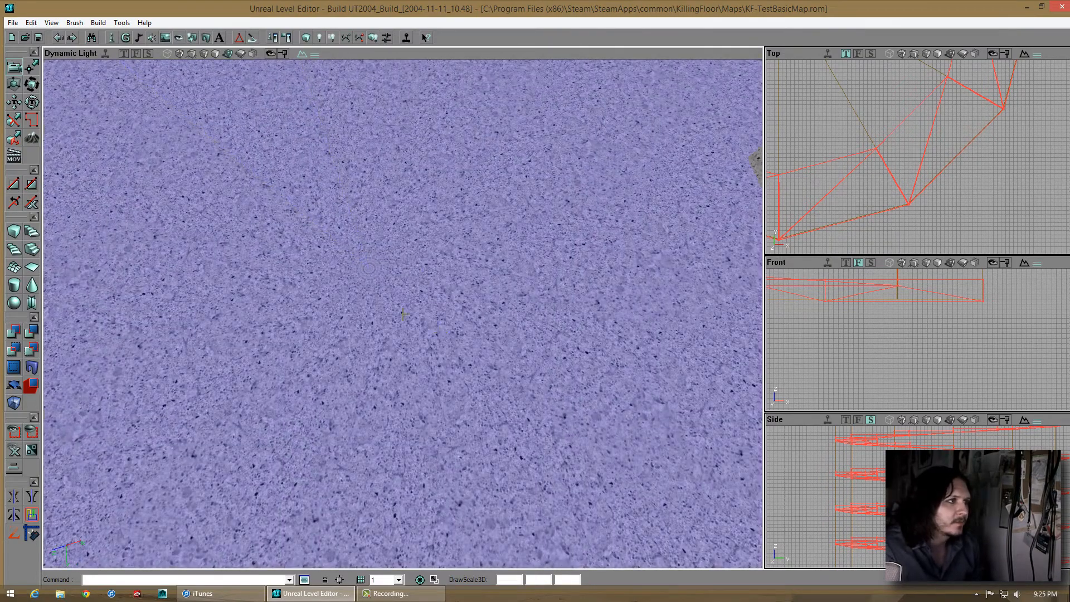
Open the surface properties of the selected floor surfaces and move that window clear of the main toolbox
left_click(453, 251)
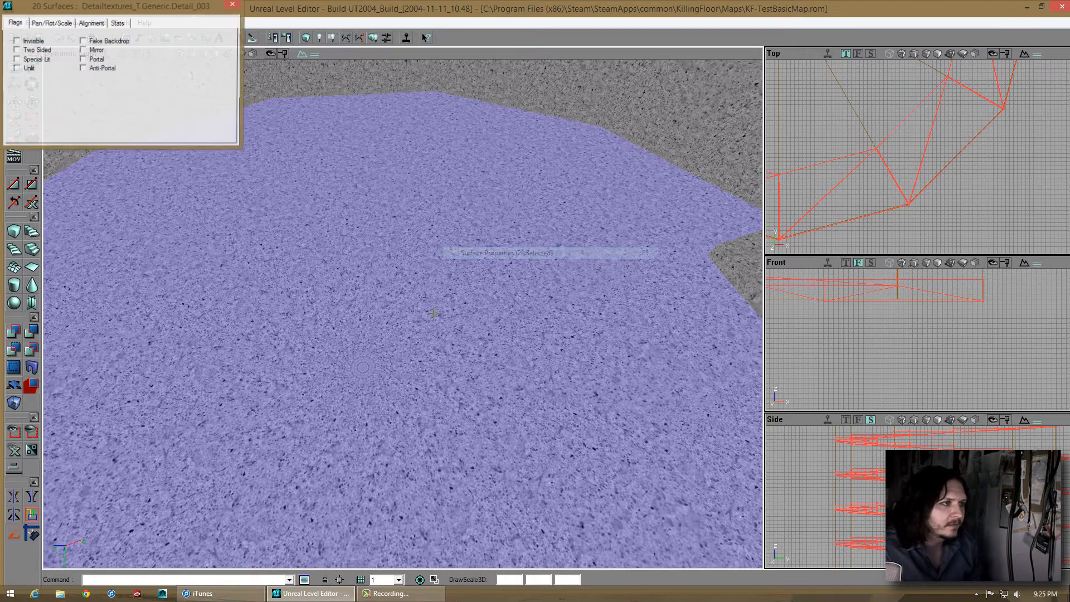
left_click_drag(453, 252, 438, 183)
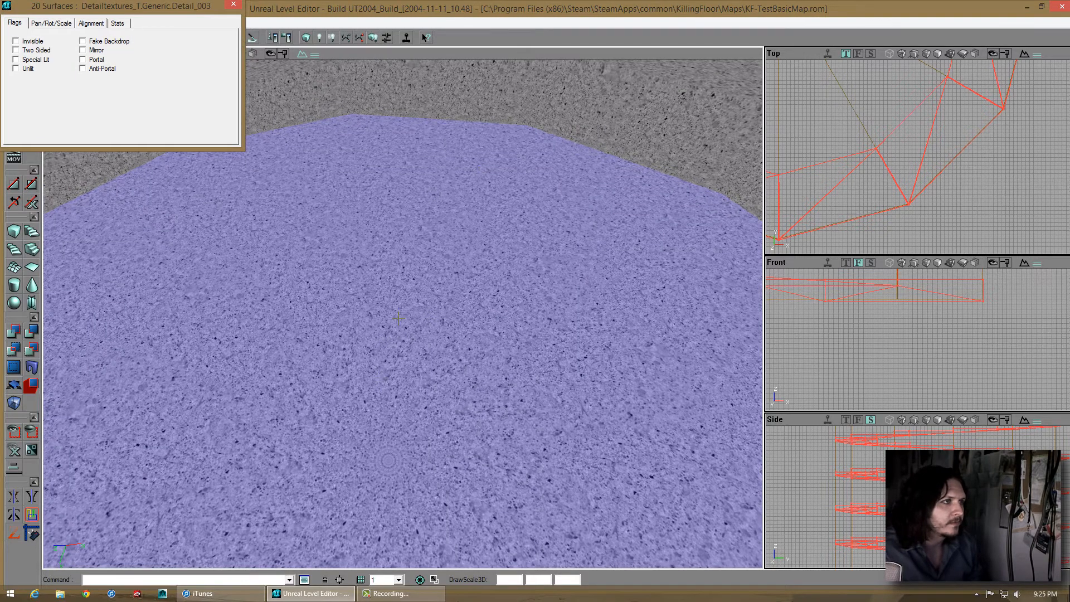
right_click_drag(398, 317, 398, 362)
left_click_drag(188, 8, 685, 182)
Deselect everything, pick one floor surface of the room and extend the selection to all adjacent coplanar surfaces
key("shift+n")
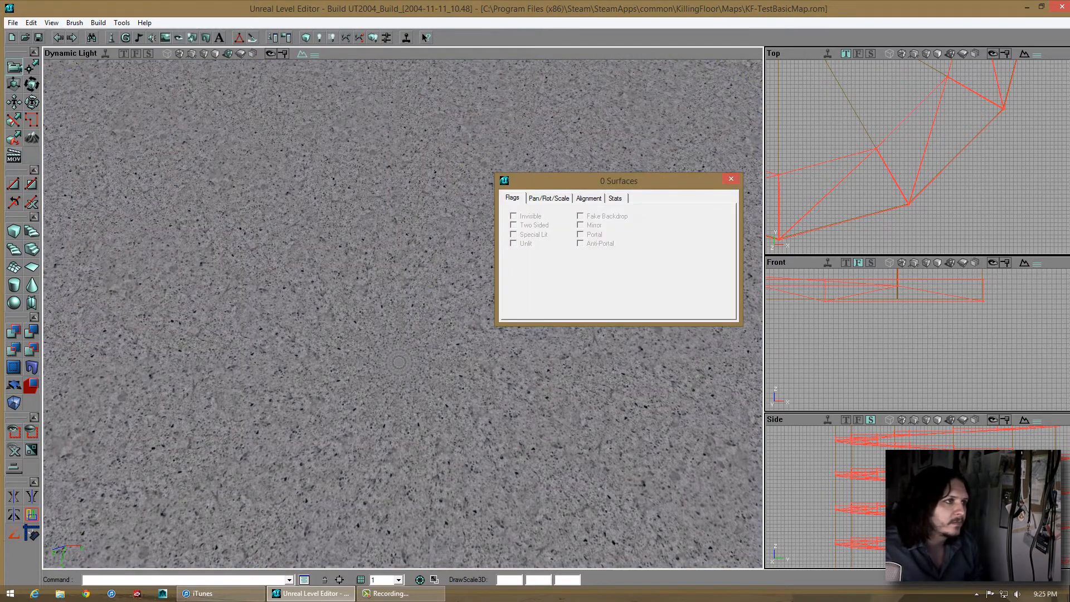
left_click(407, 296)
key("shift+c")
right_click_drag(395, 301, 395, 240)
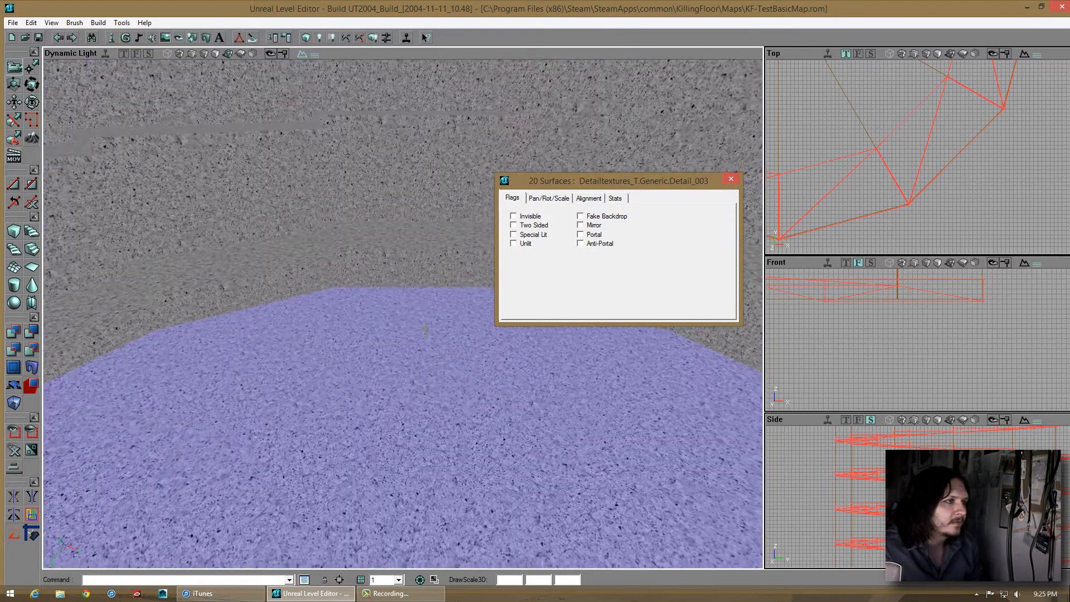
Deselect everything, pick one floor surface of the room and extend the selection to all surfaces of its cylinder brush
right_click_drag(425, 329, 425, 379)
key("shift+n")
left_click(421, 329)
key("shift+b")
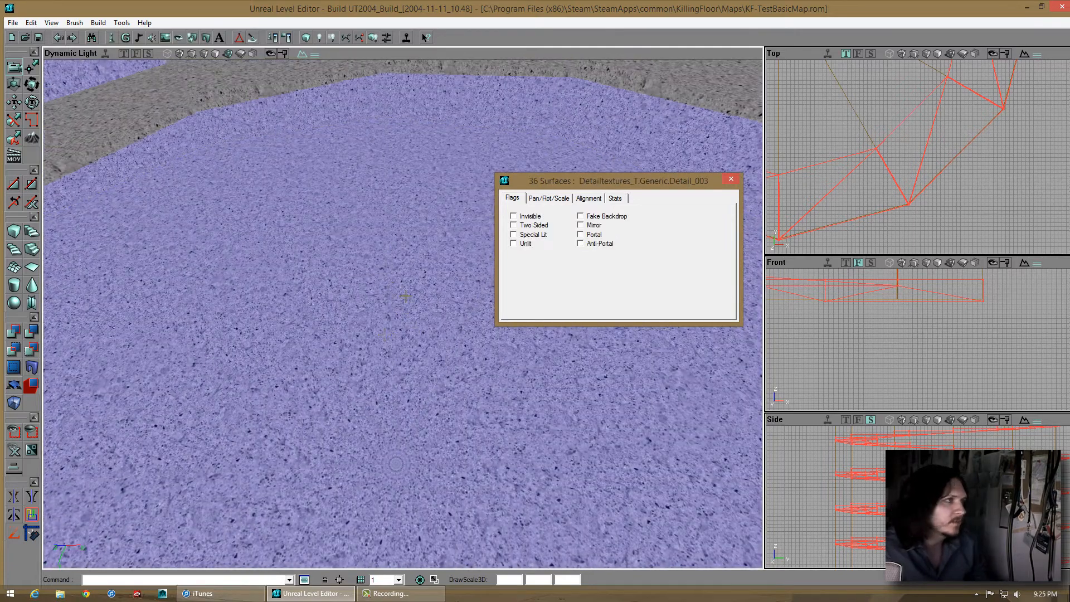
Apply Planar texture alignment to the selected floor and wall surfaces of the cylindrical room
right_click_drag(406, 295, 401, 320)
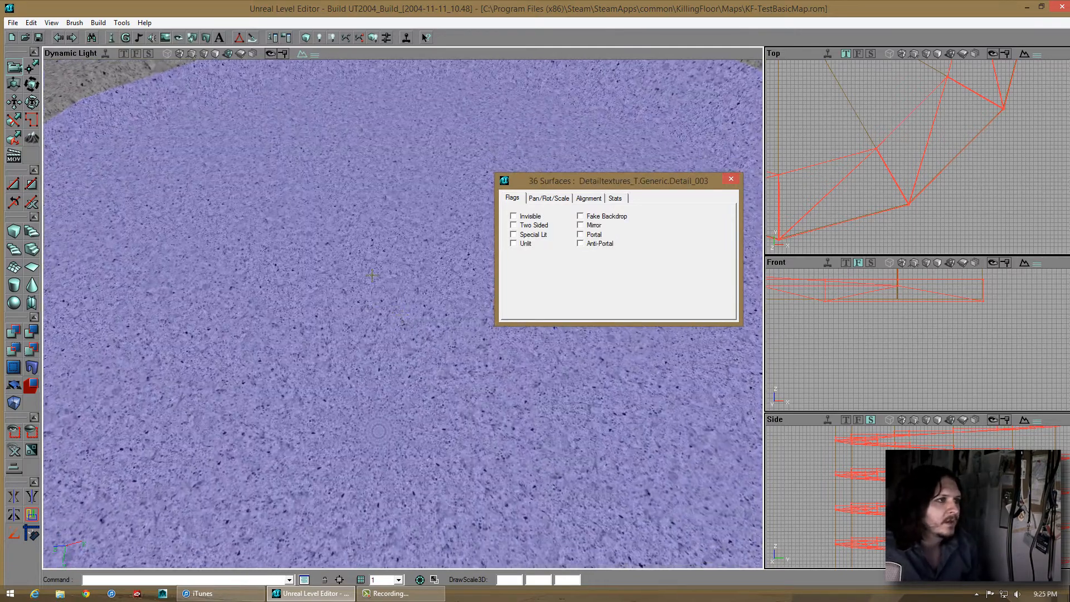
left_click(557, 199)
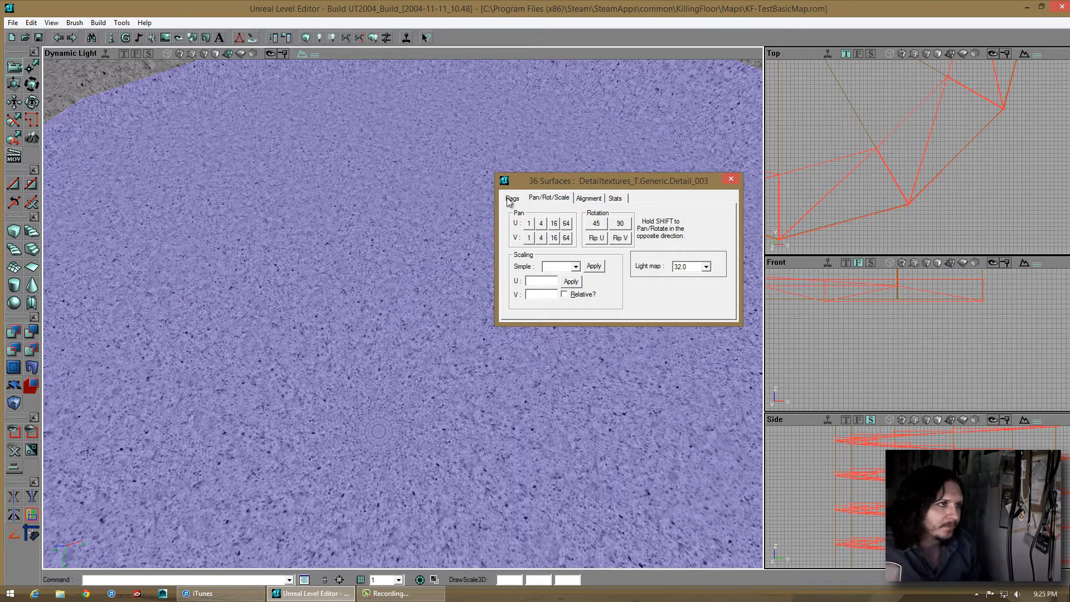
left_click(510, 200)
left_click(562, 199)
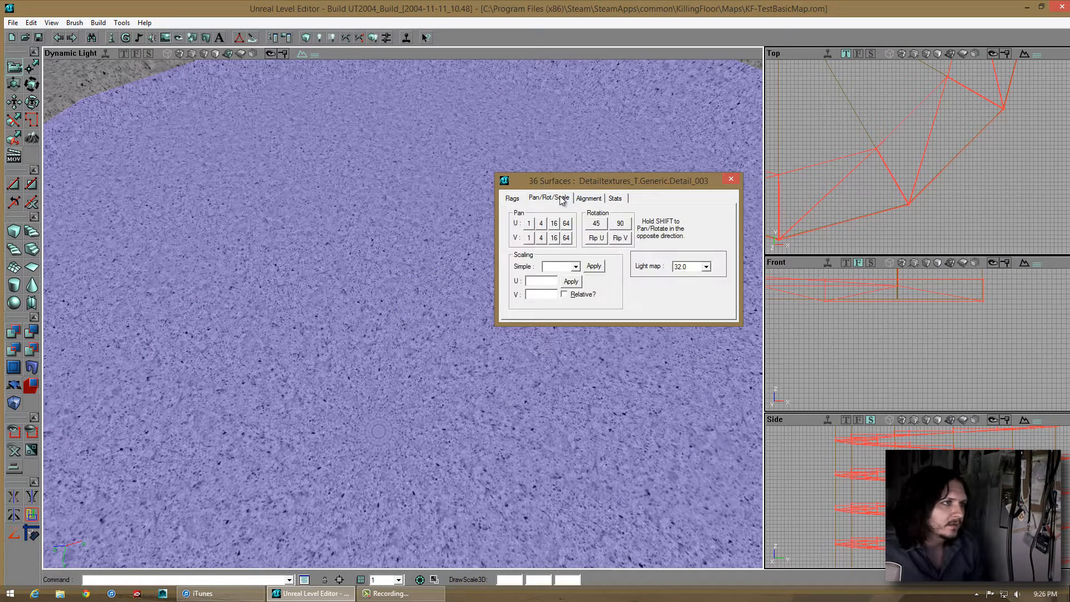
left_click(589, 199)
left_click(522, 230)
left_click(537, 309)
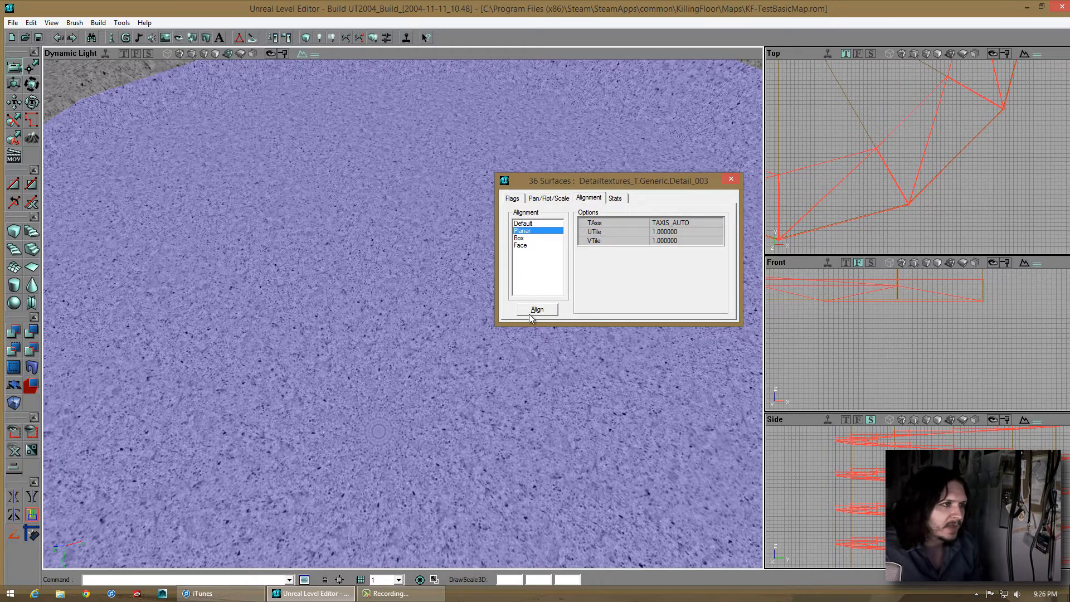
right_click_drag(407, 350, 403, 313)
mouse_move(425, 348)
right_mouse_down()
mouse_move(403, 313)
mouse_move(424, 331)
right_mouse_up()
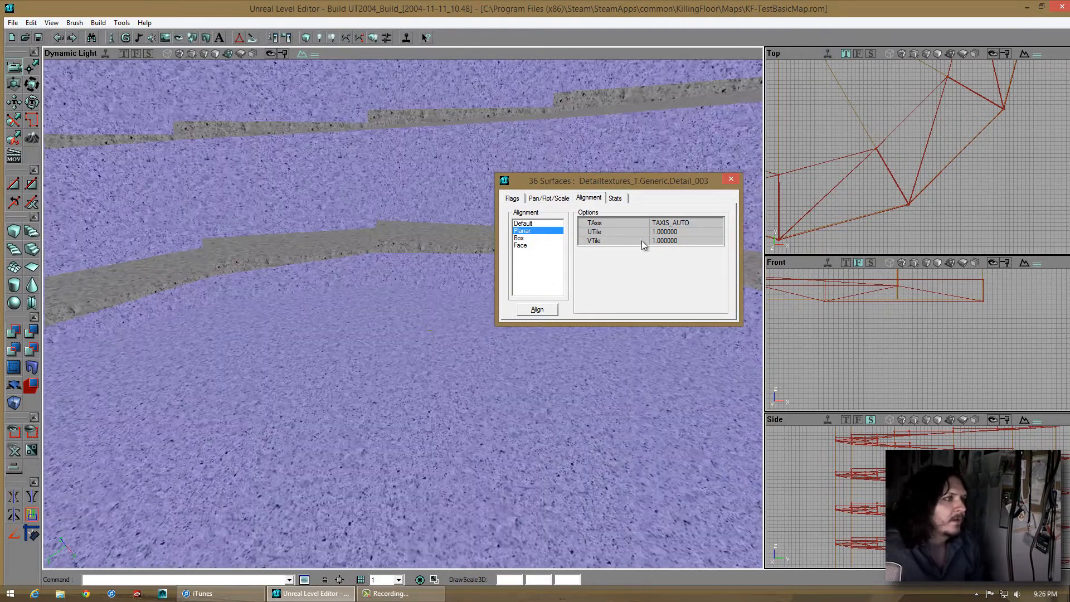
Select all surfaces of the spiral staircase, give them Planar texture alignment, and close the surface properties
key("shift+n")
left_click_drag(360, 382, 427, 296)
left_click(427, 297)
key("shift+t")
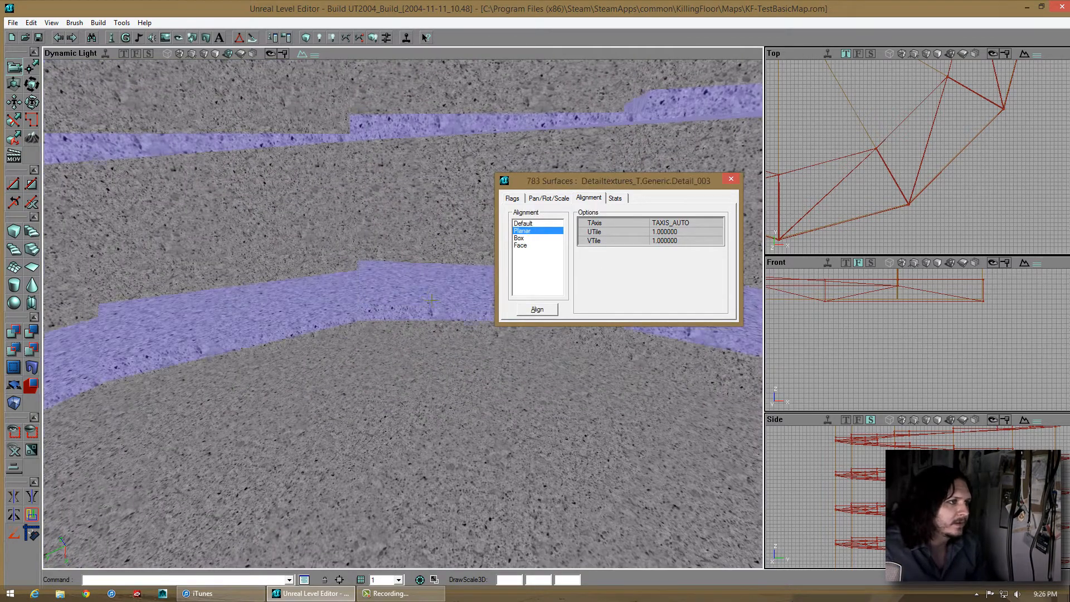
left_click(537, 309)
key("shift+n")
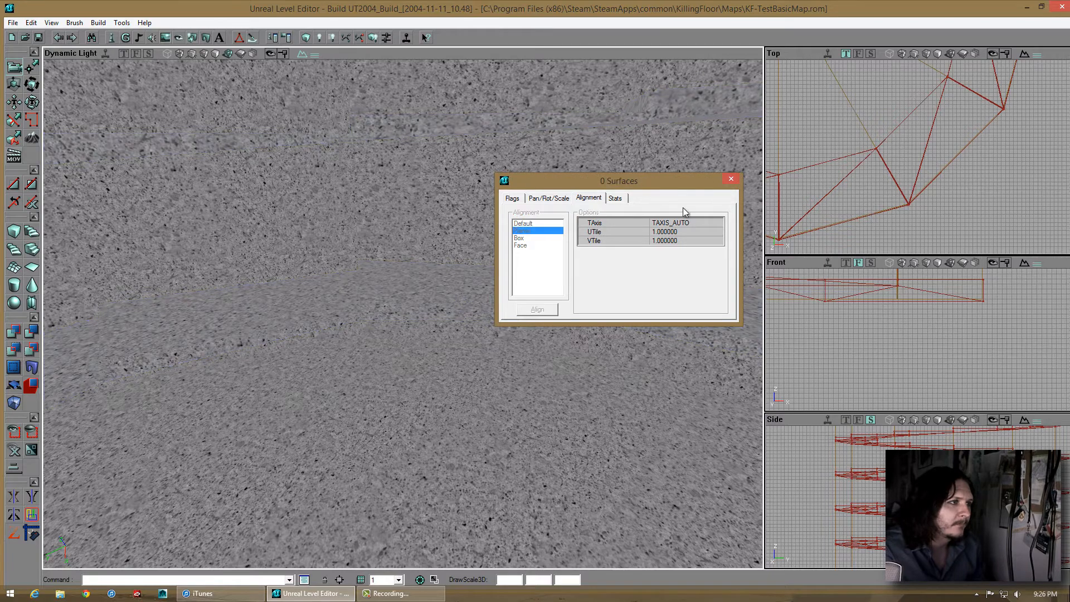
left_click(731, 178)
left_click_drag(423, 335, 424, 312)
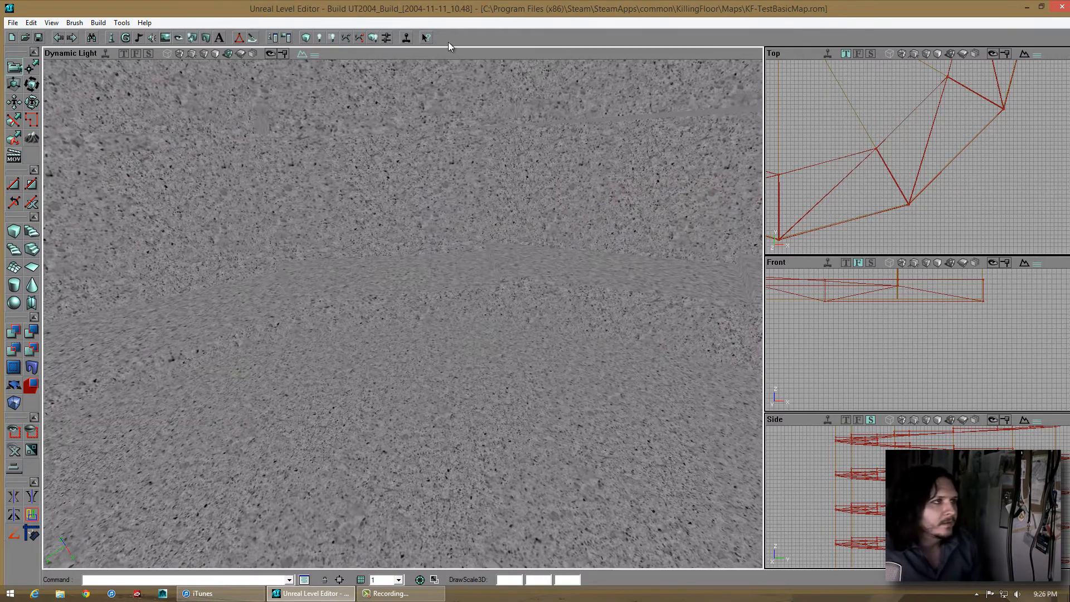
Open the surface properties of one wall surface and review its pan, rotation and scale settings, flags and lighting statistics
left_click(357, 89)
left_click(288, 37)
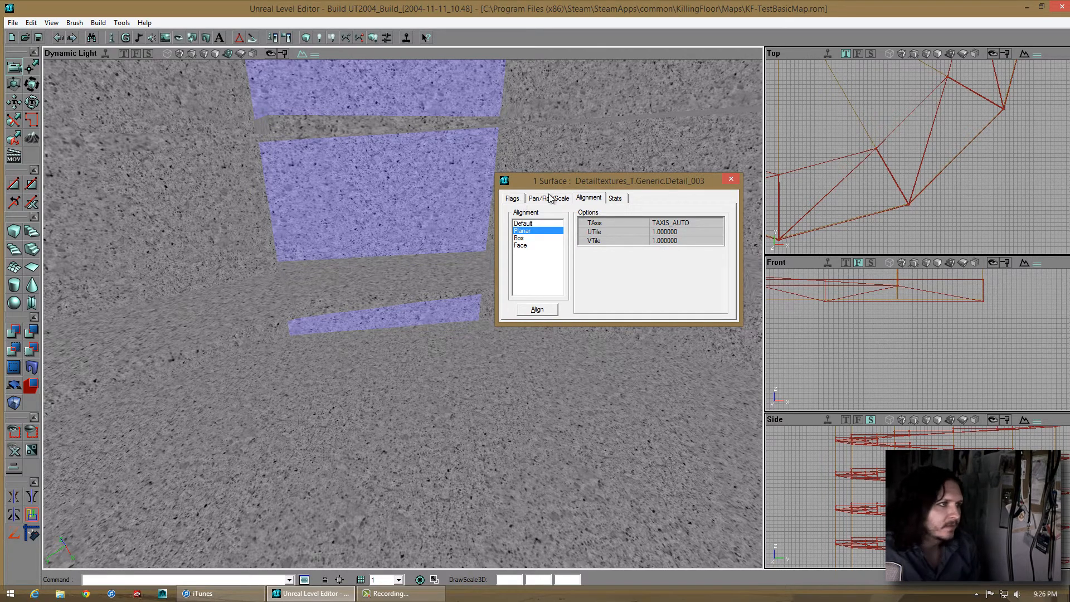
left_click(562, 199)
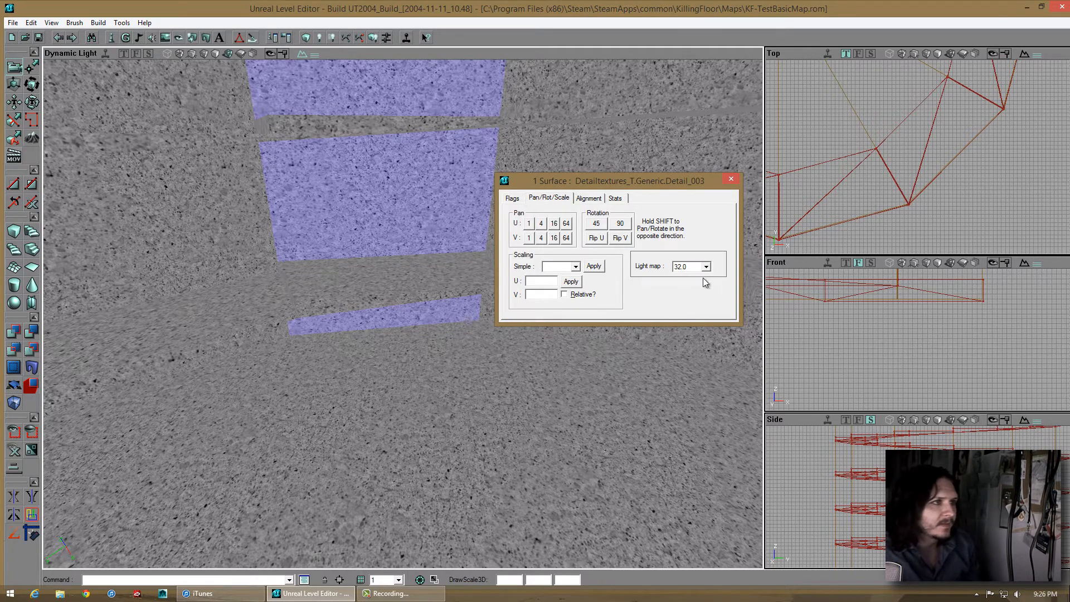
left_click(513, 199)
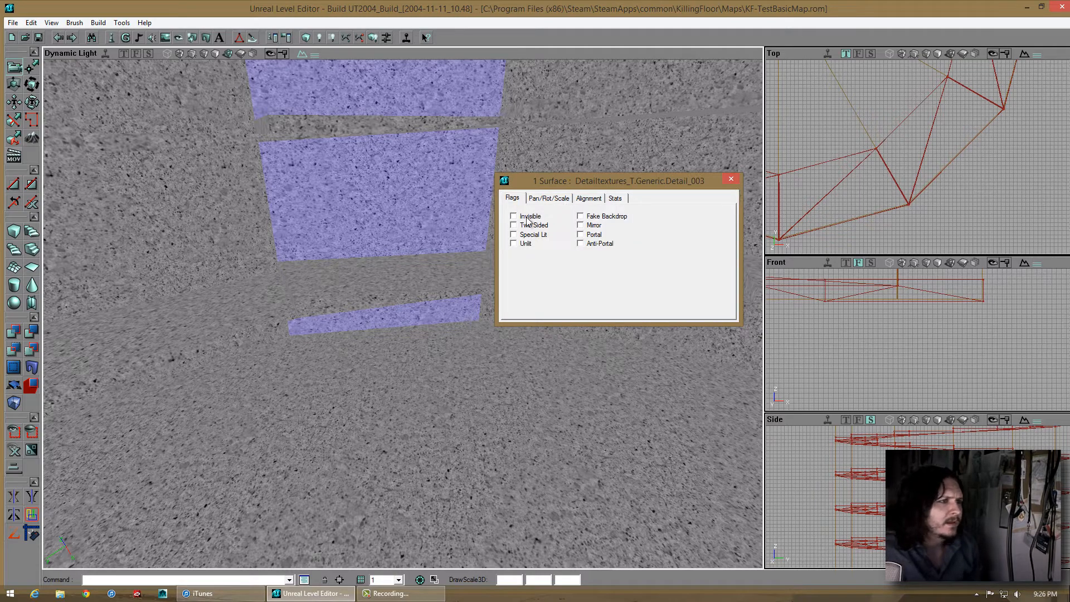
left_click(618, 199)
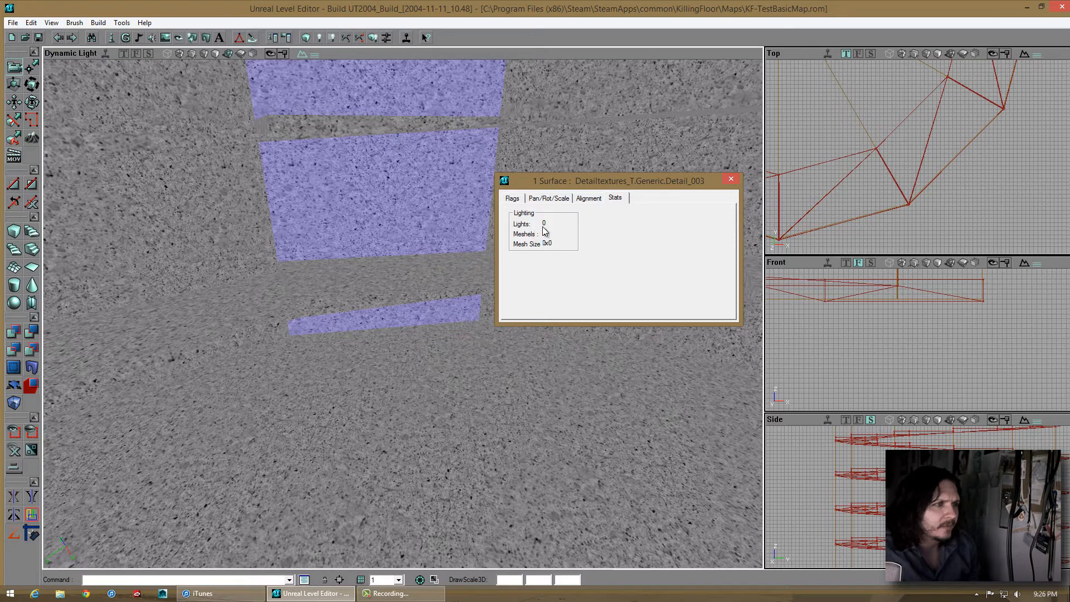
left_click(730, 178)
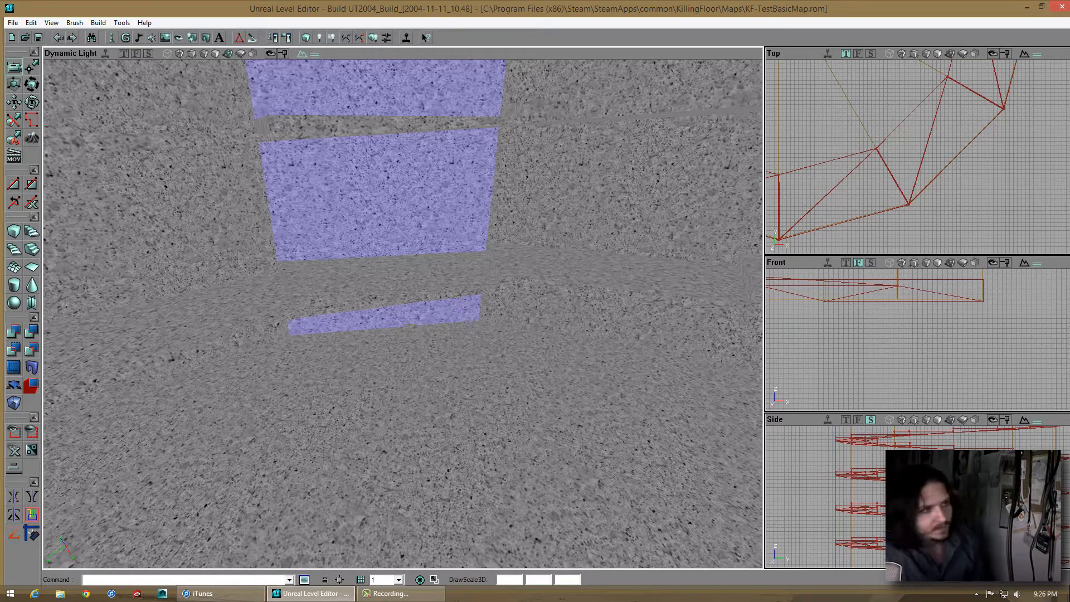
Rebuild the level's geometry and lighting
left_click_drag(402, 314, 397, 384)
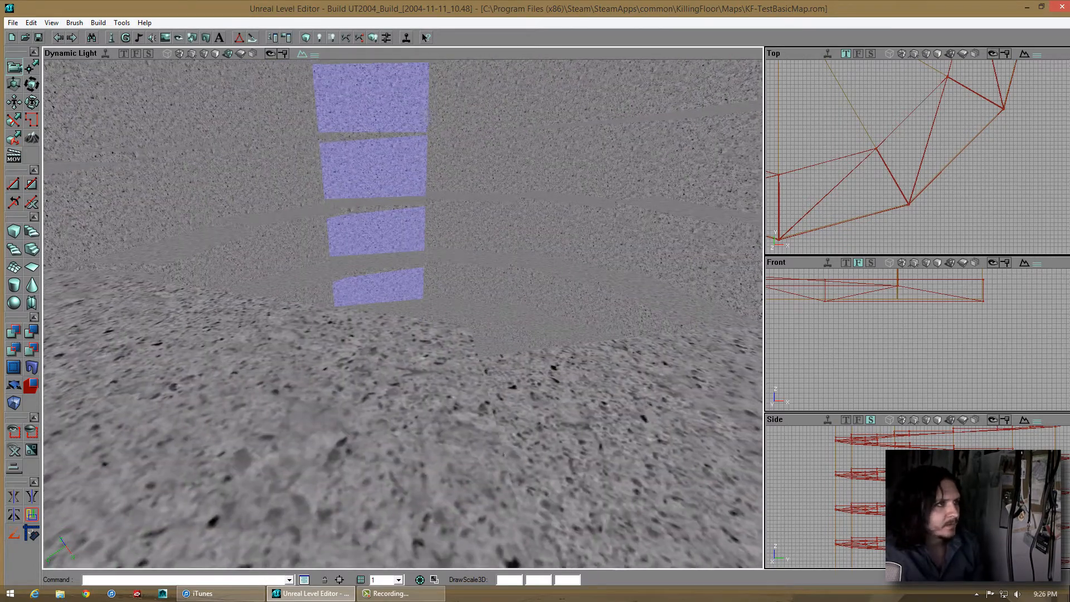
left_click(306, 38)
left_click(317, 37)
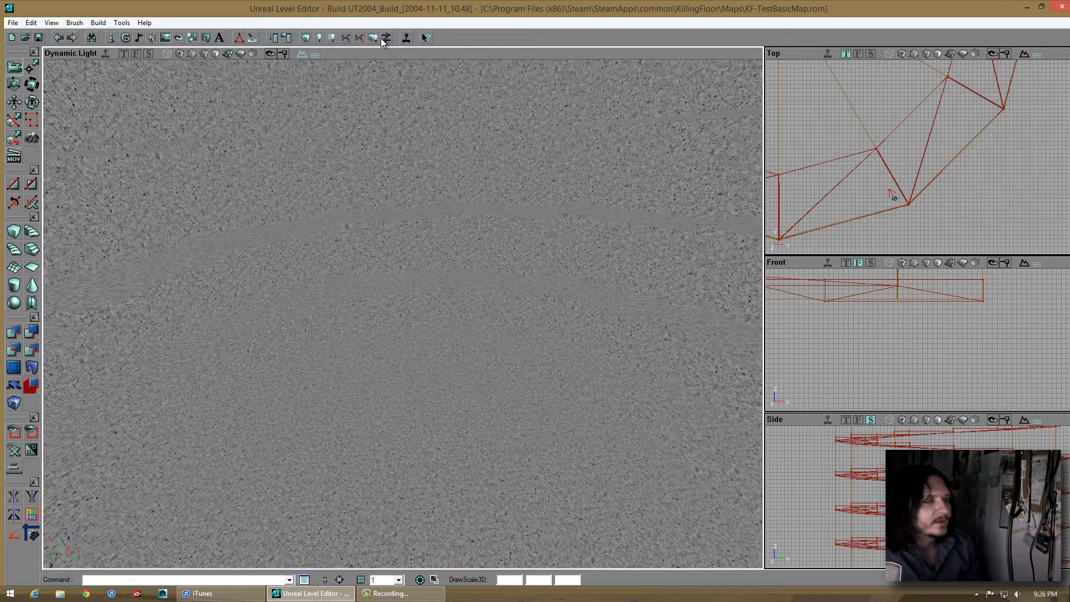
left_click(306, 38)
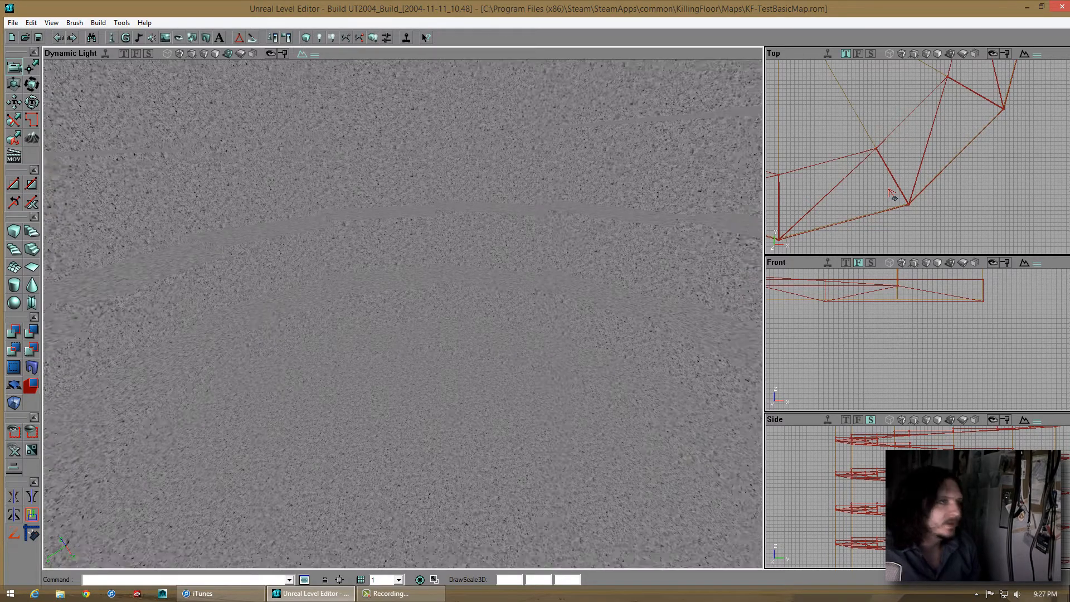
Examine the room from outside and inside, and rebuild the geometry and lighting once more
mouse_move(402, 313)
right_mouse_down()
mouse_move(402, 391)
mouse_move(403, 315)
right_mouse_up()
left_click_drag(403, 315, 403, 392)
right_click_drag(403, 313, 409, 408)
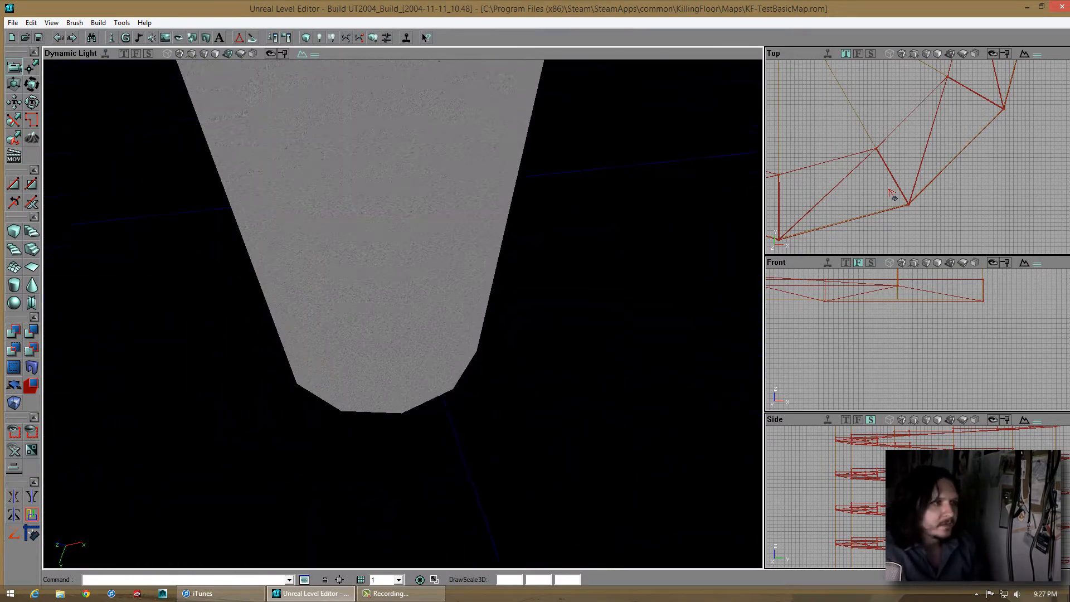
left_click_drag(409, 409, 408, 283)
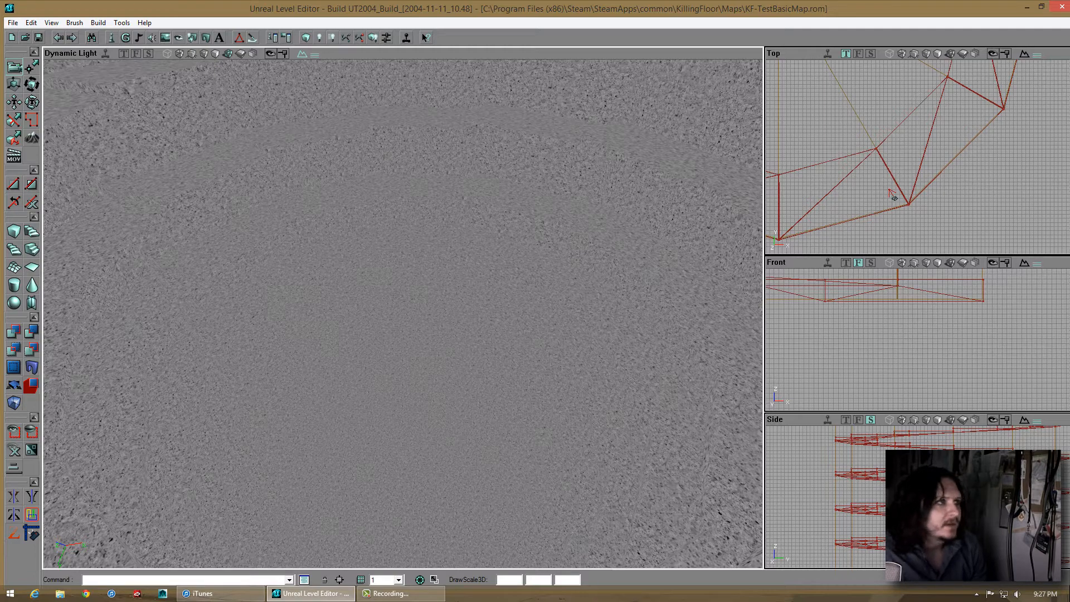
left_click(307, 39)
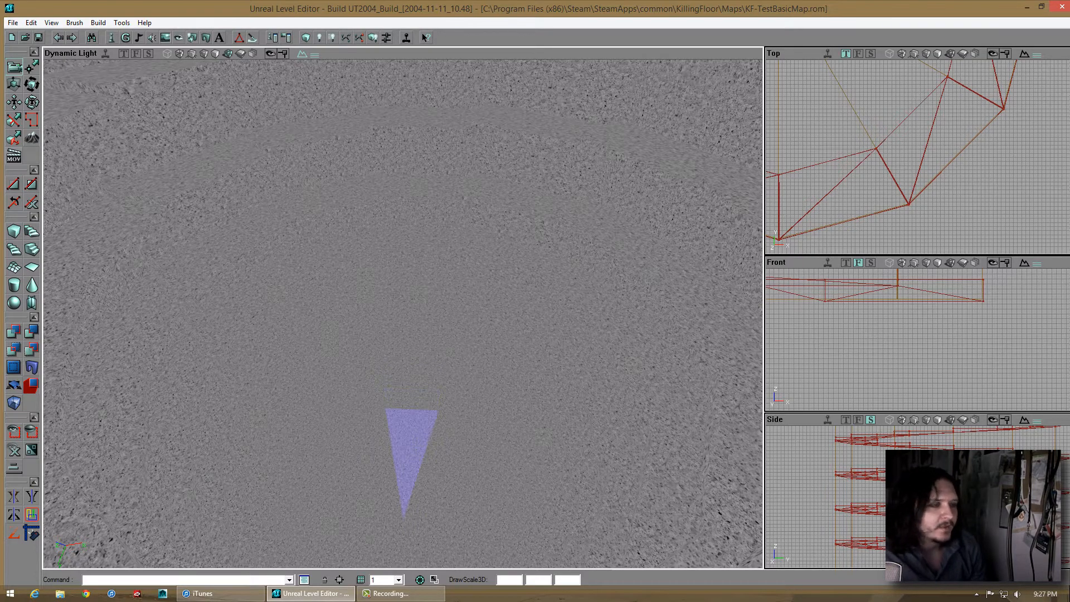
left_click_drag(403, 313, 400, 306)
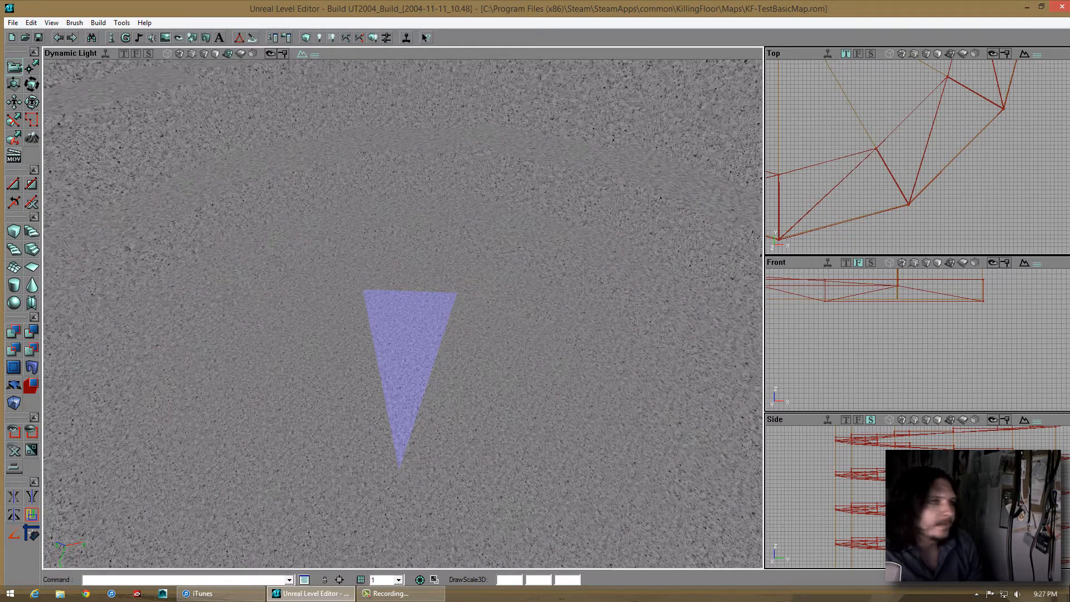
left_click(315, 42)
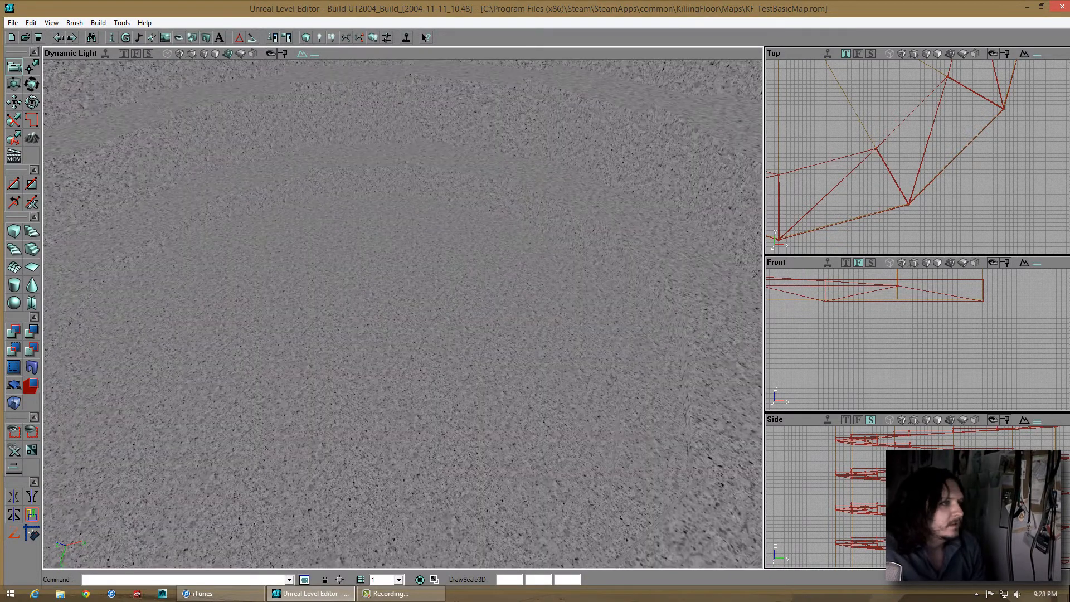
Add a light at the floor inside the cylindrical room and rebuild the lighting
right_click(416, 390)
left_click(454, 467)
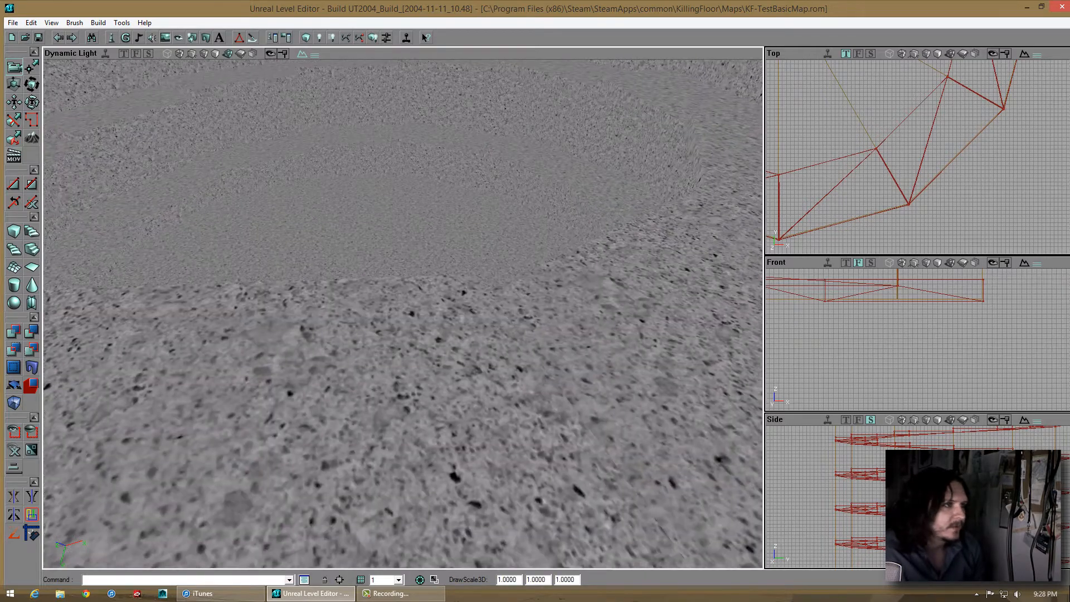
right_click_drag(402, 314, 402, 256)
left_click(317, 39)
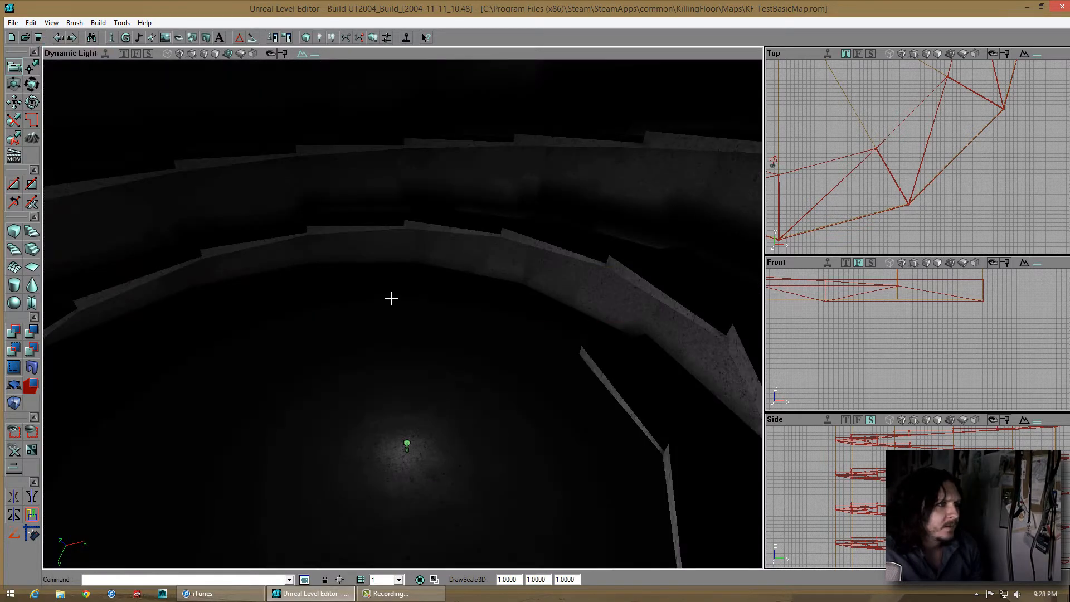
Examine how the light illuminates the spiral staircase and open the light's properties
mouse_move(391, 299)
right_mouse_down()
mouse_move(402, 320)
mouse_move(402, 292)
mouse_move(489, 445)
mouse_move(401, 303)
mouse_move(445, 444)
mouse_move(398, 314)
right_mouse_up()
right_click_drag(496, 447, 440, 424)
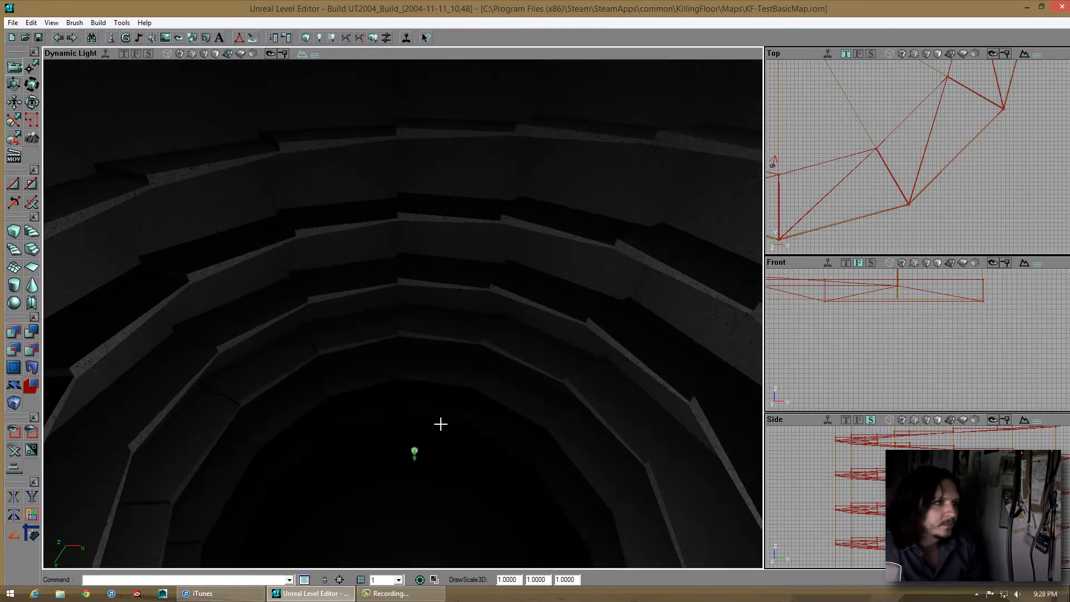
right_click_drag(397, 292, 403, 316)
mouse_move(404, 316)
left_mouse_down()
mouse_move(402, 333)
mouse_move(402, 307)
mouse_move(403, 316)
left_mouse_up()
right_click_drag(403, 316, 428, 362)
left_click_drag(401, 310, 402, 334)
right_click_drag(401, 333, 472, 314)
key("F4")
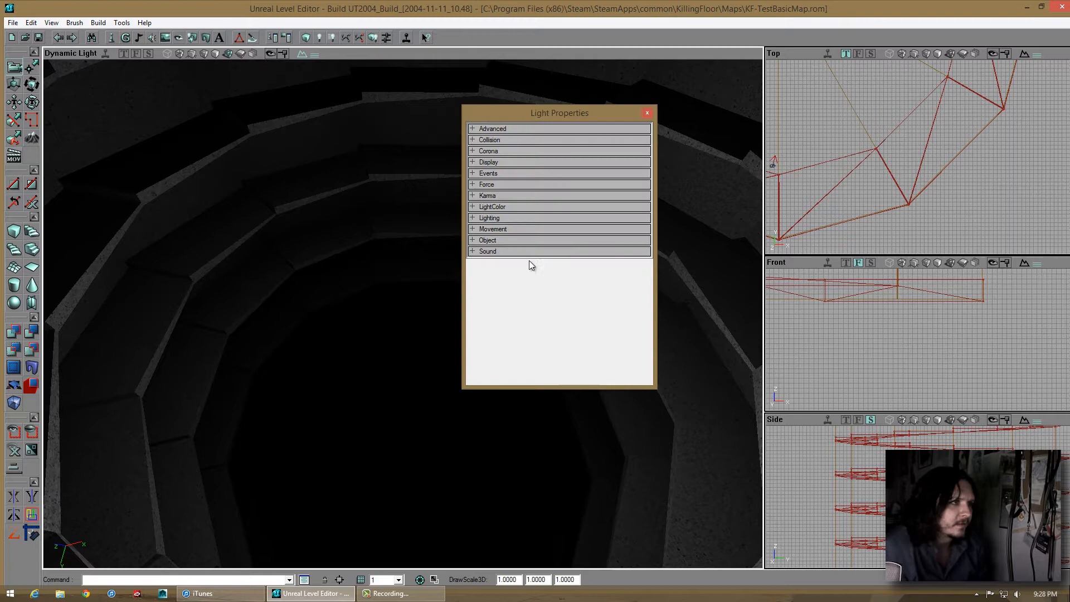
Colour the selected light green, with brightness 145, hue 103 and saturation 104
left_click(534, 205)
left_click(637, 215)
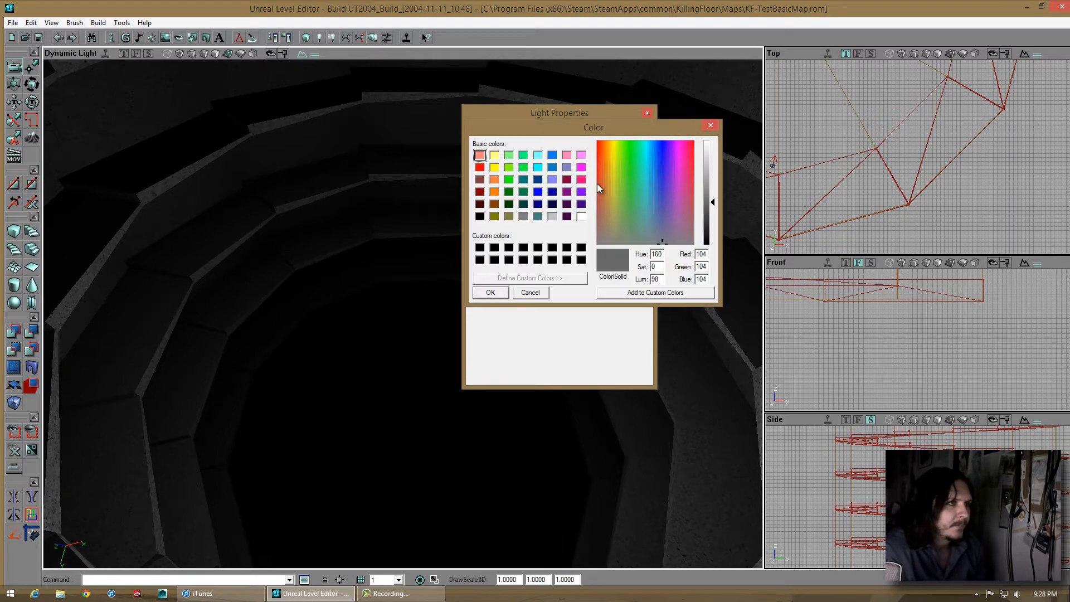
left_click_drag(645, 185, 637, 185)
key("Return")
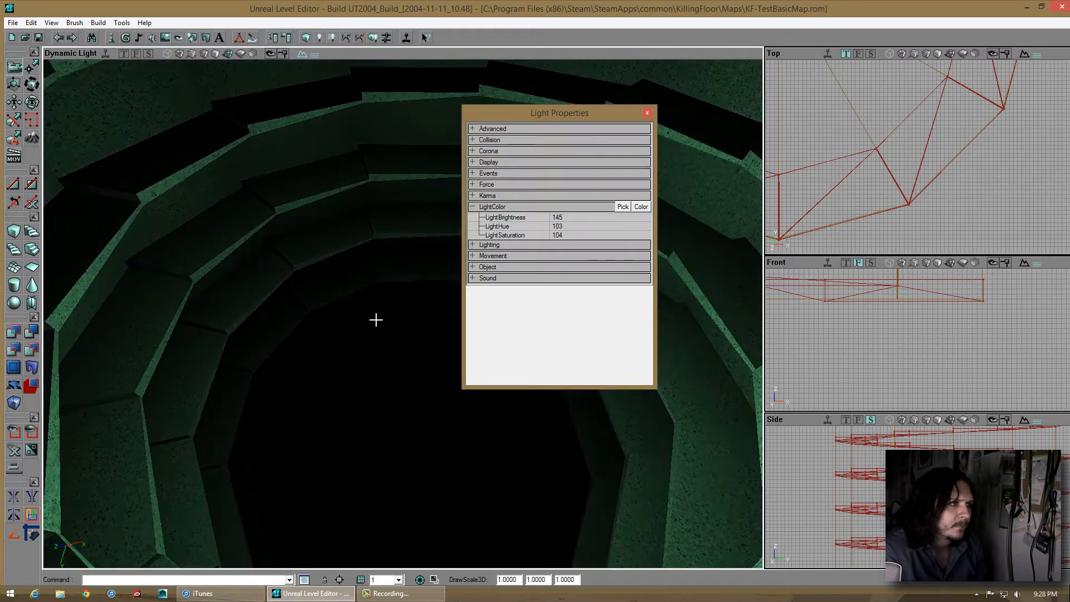
Duplicate the green light and move the copy down to just above the floor of the shaft
mouse_move(375, 320)
right_mouse_down()
mouse_move(418, 299)
mouse_move(379, 315)
right_mouse_up()
key("ctrl+w")
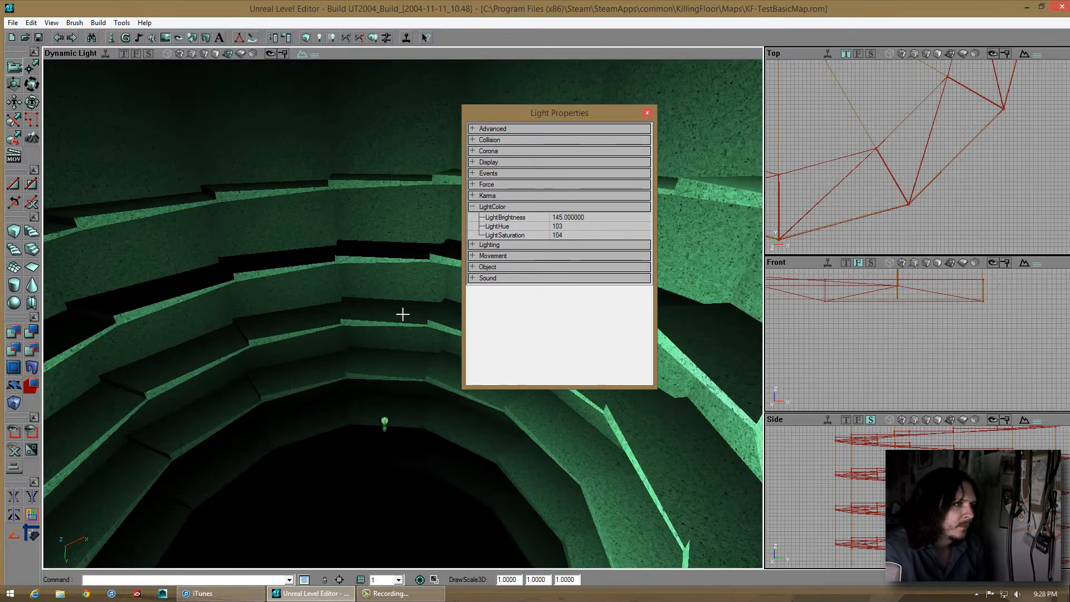
left_click_drag(403, 314, 340, 300, "ctrl")
mouse_move(330, 339)
right_mouse_down()
mouse_move(401, 305)
mouse_move(330, 339)
mouse_move(402, 313)
mouse_move(342, 329)
right_mouse_up()
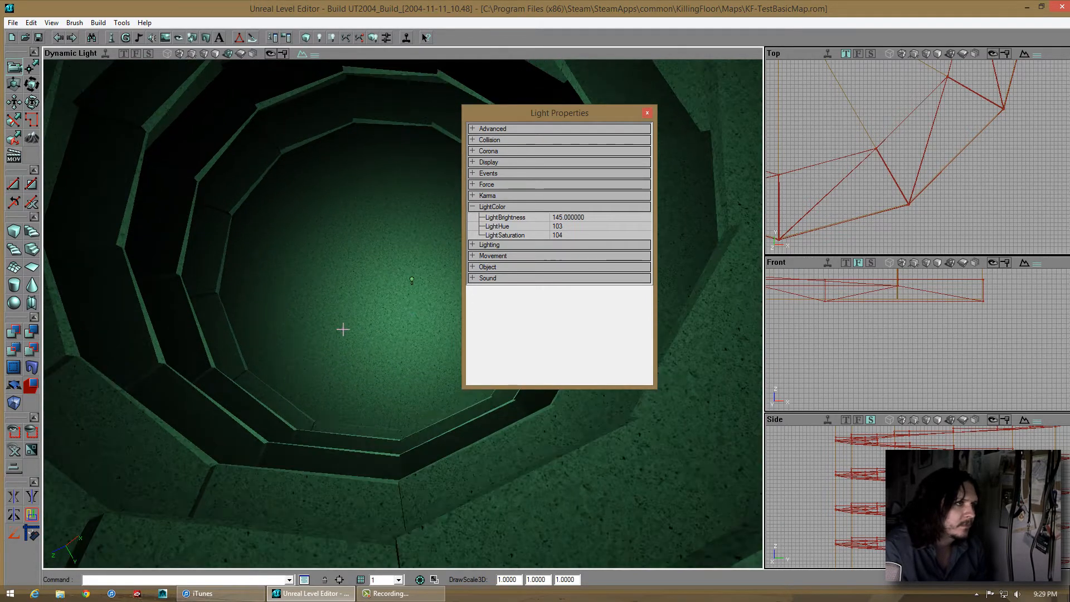
right_click_drag(402, 314, 388, 298, "ctrl")
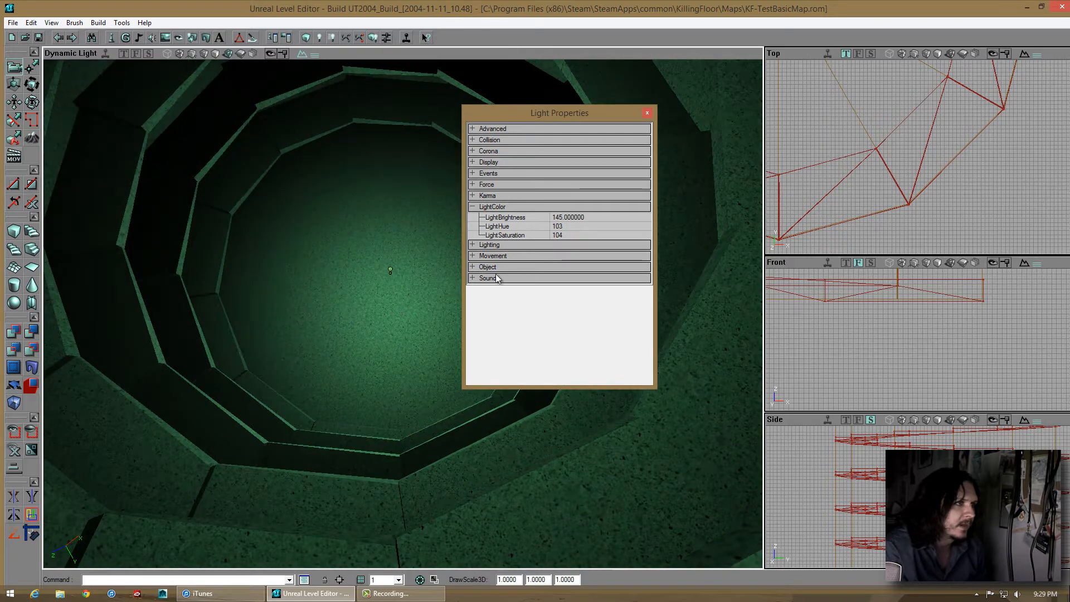
Recolour the lower light purple, with brightness 255, hue 191 and saturation 127
left_click(556, 206)
left_click(633, 210)
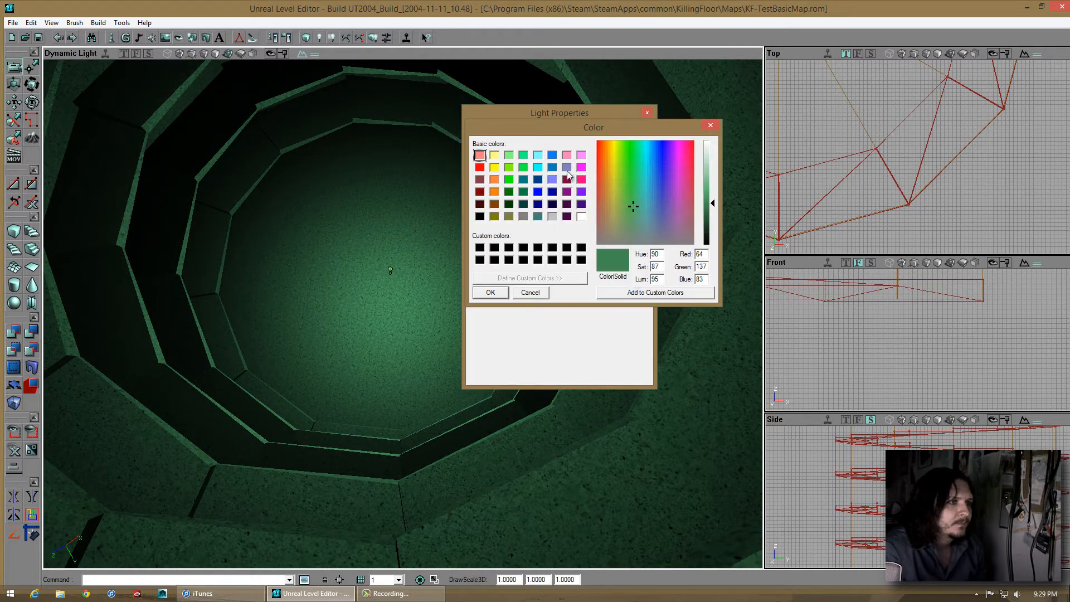
left_click(581, 191)
left_click(492, 297)
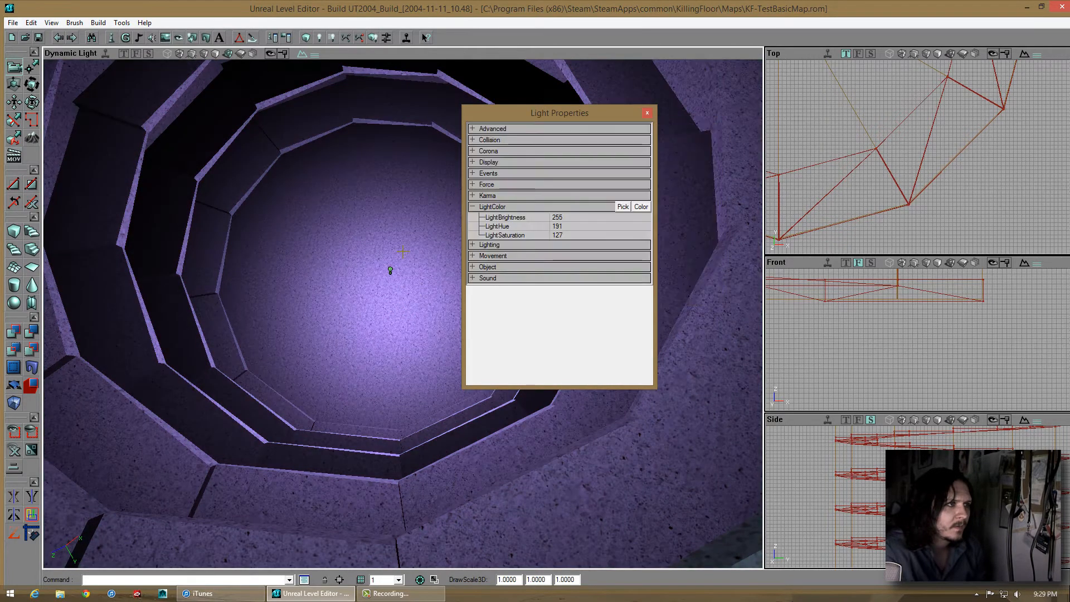
right_click_drag(403, 315, 442, 327)
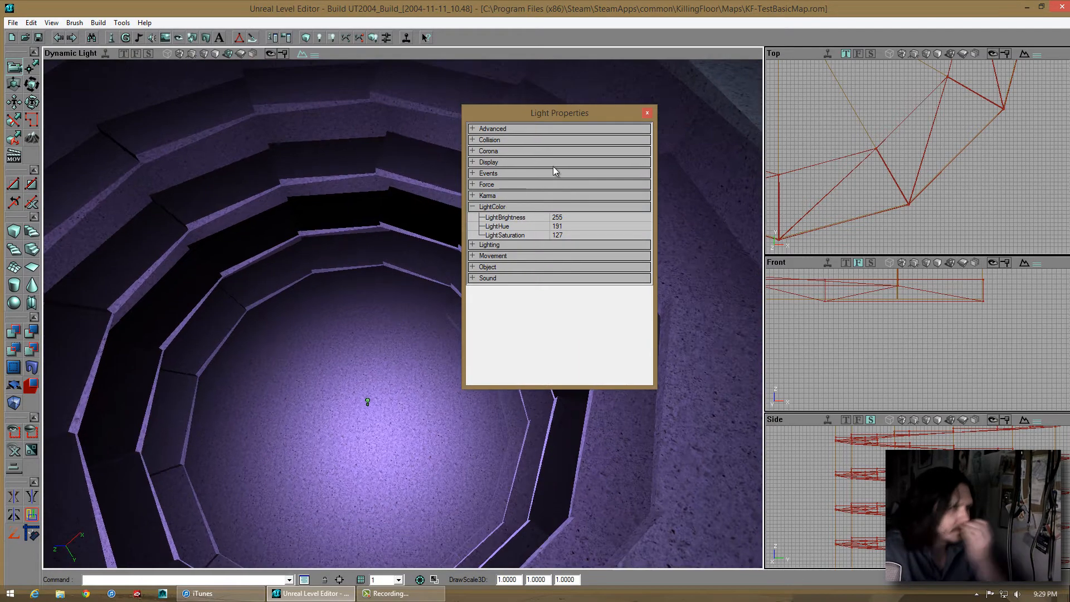
Examine the light's colour picker, its brightness, hue and saturation fields, and its Lighting options
left_click(508, 209)
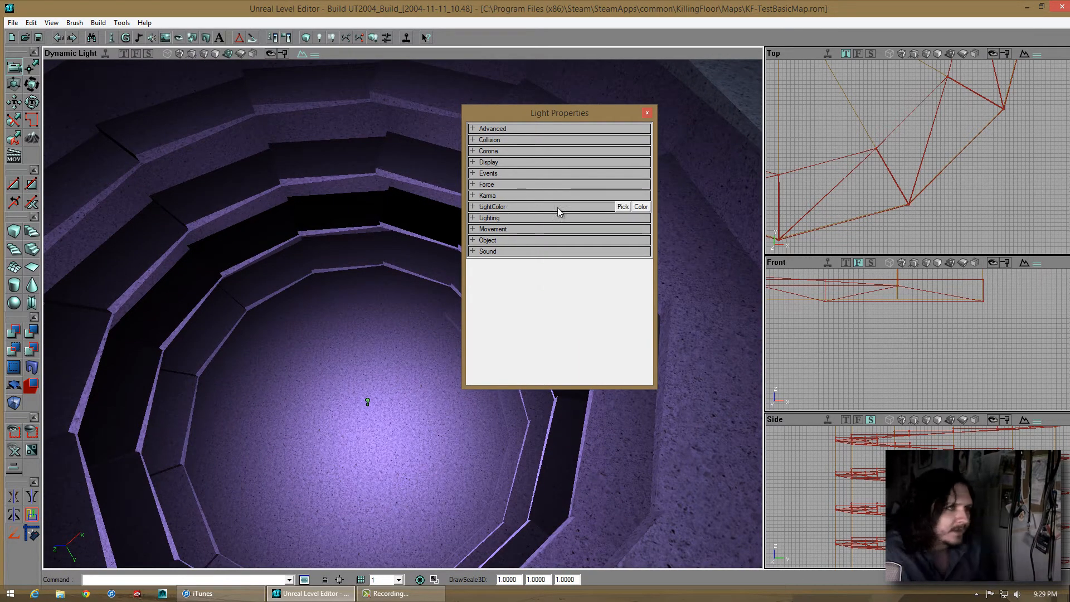
left_click(638, 207)
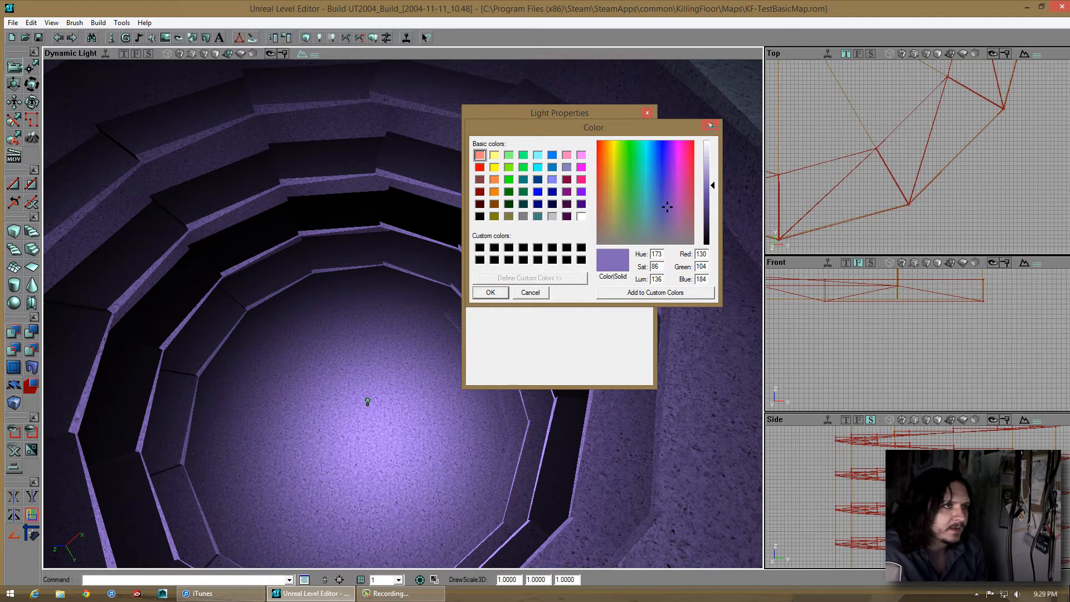
left_click(710, 126)
left_click(581, 218)
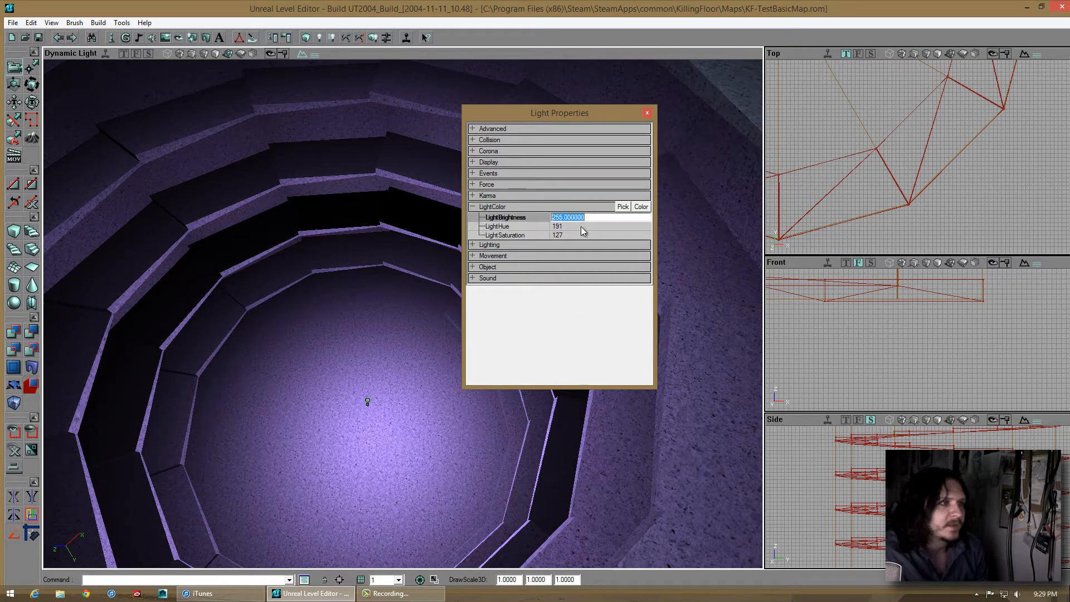
left_click(581, 226)
left_click(580, 234)
left_click(572, 220)
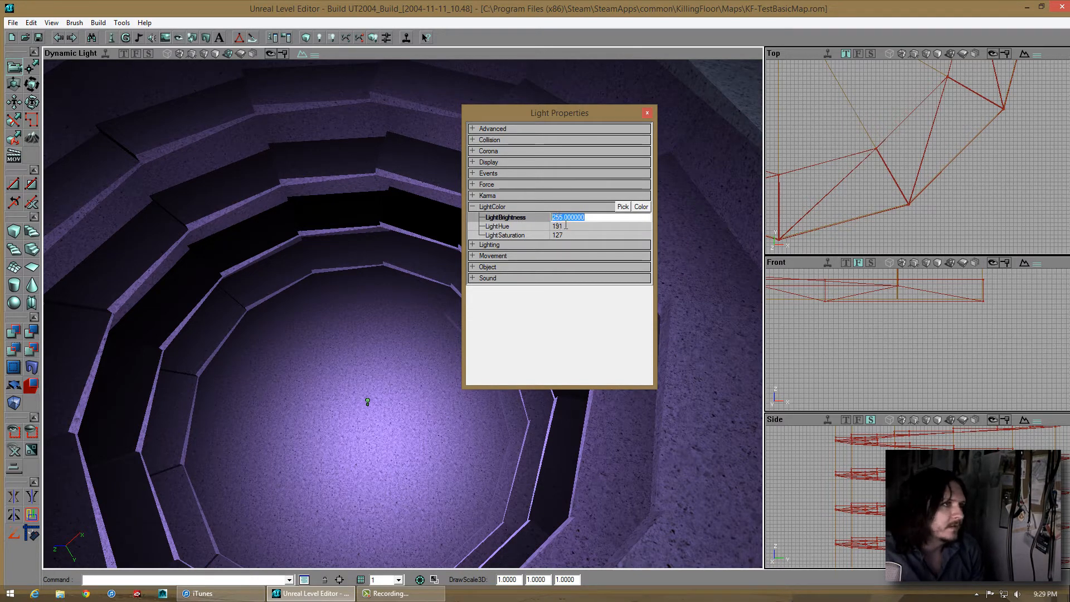
left_click(566, 226)
left_click(564, 234)
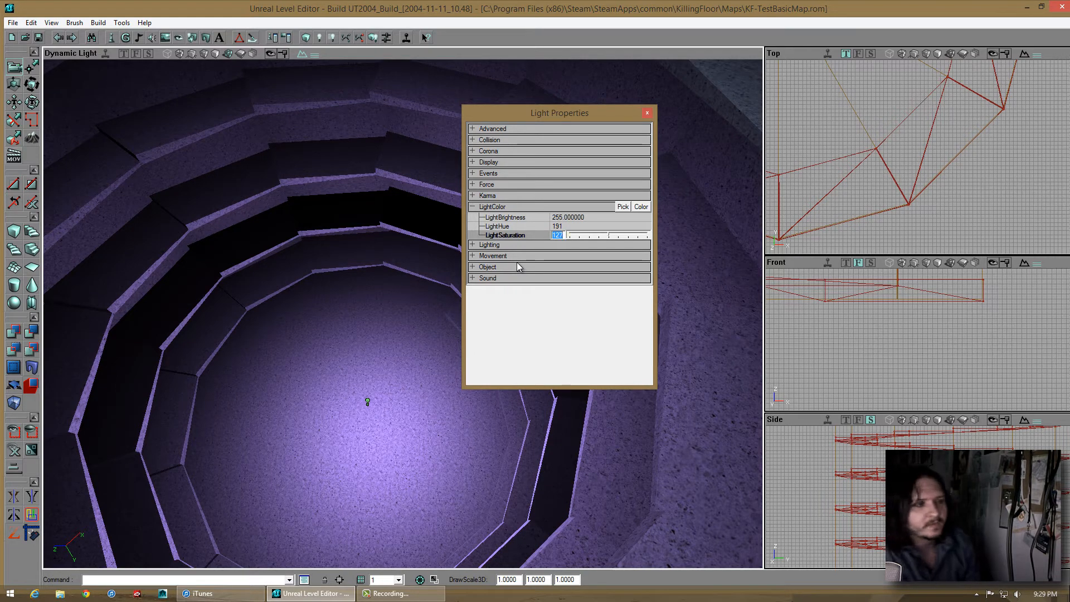
left_click(502, 210)
left_click(501, 209)
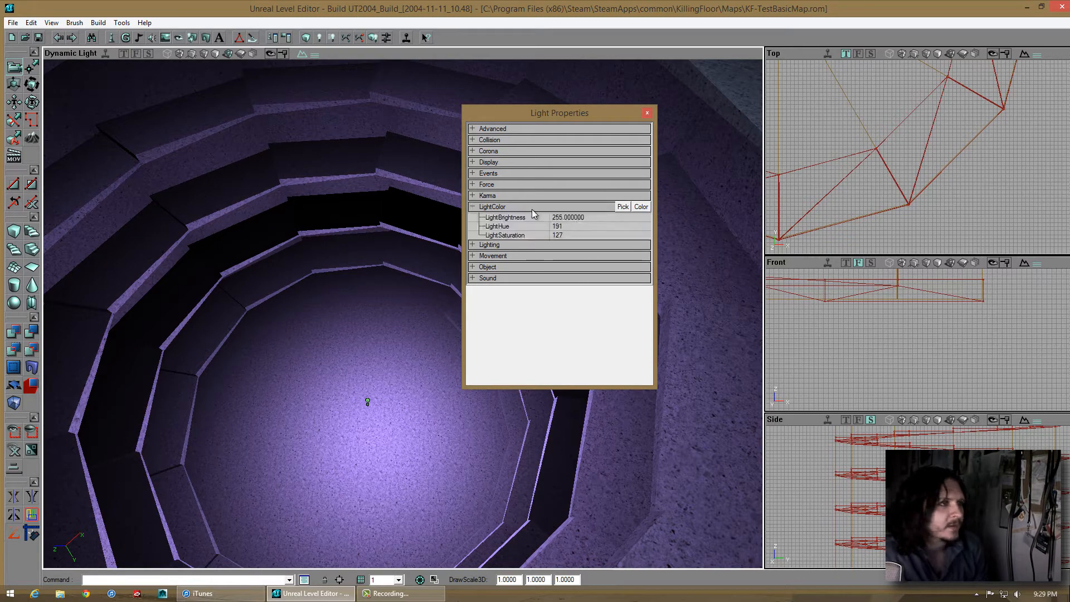
left_click(580, 220)
left_click(568, 225)
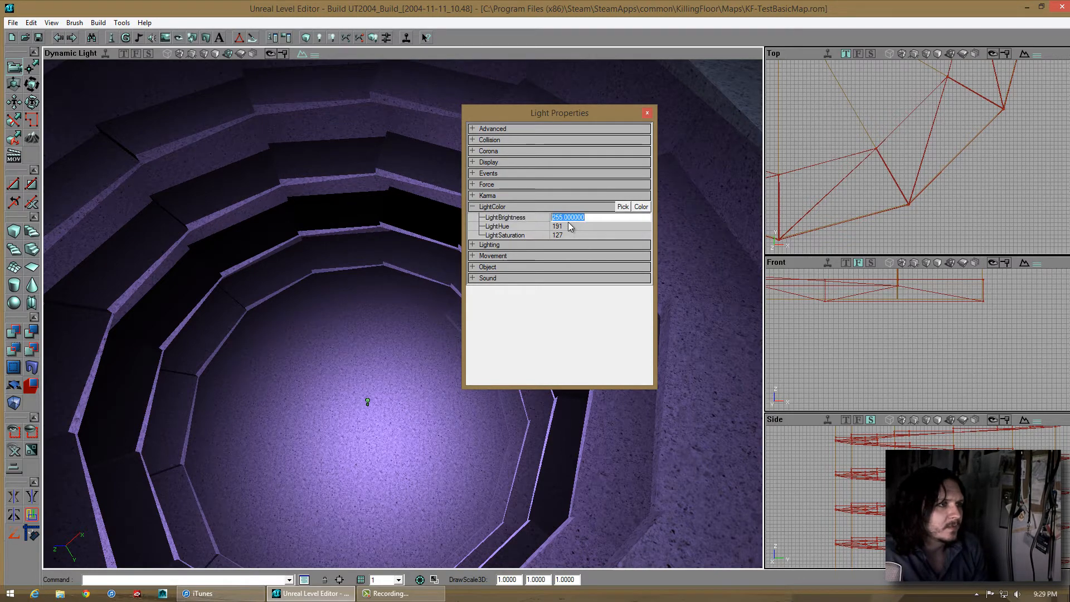
left_click(489, 206)
left_click(498, 218)
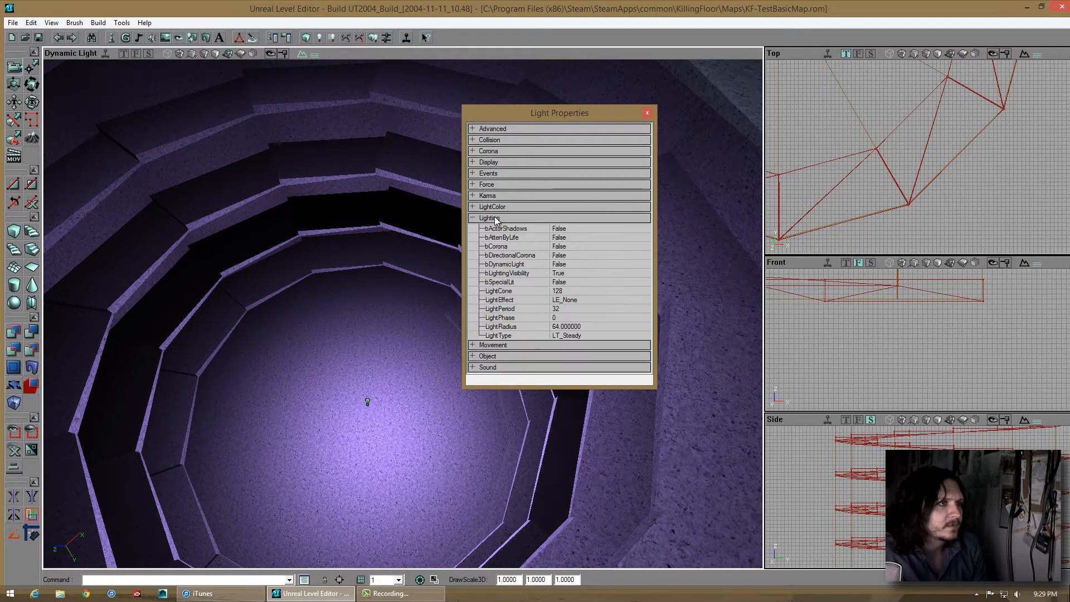
left_click(498, 219)
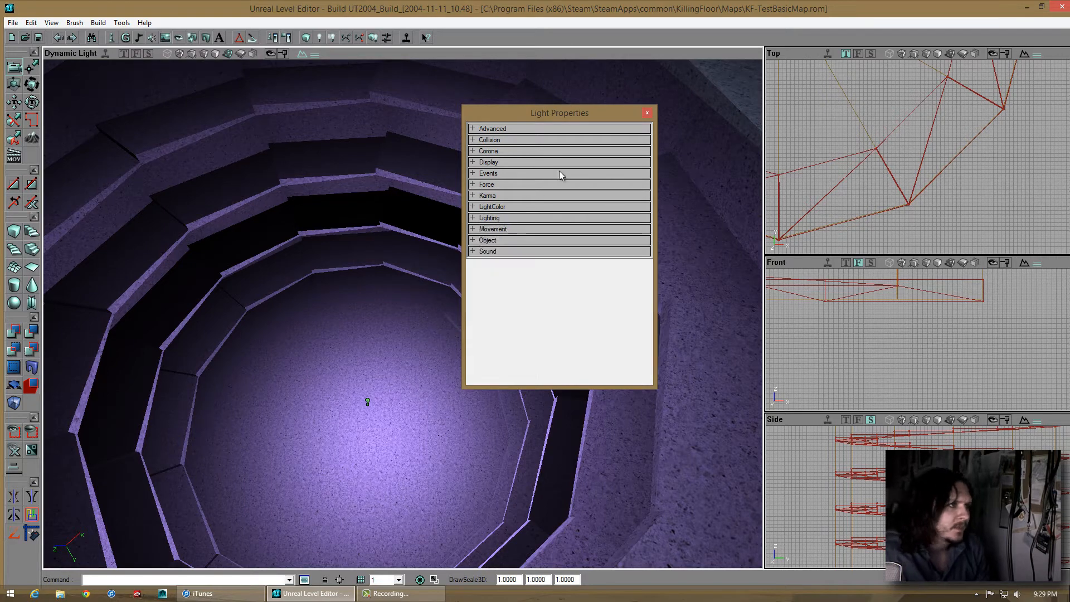
Close the light's properties, rebuild the lighting and save the map
left_click(647, 113)
left_click(319, 37)
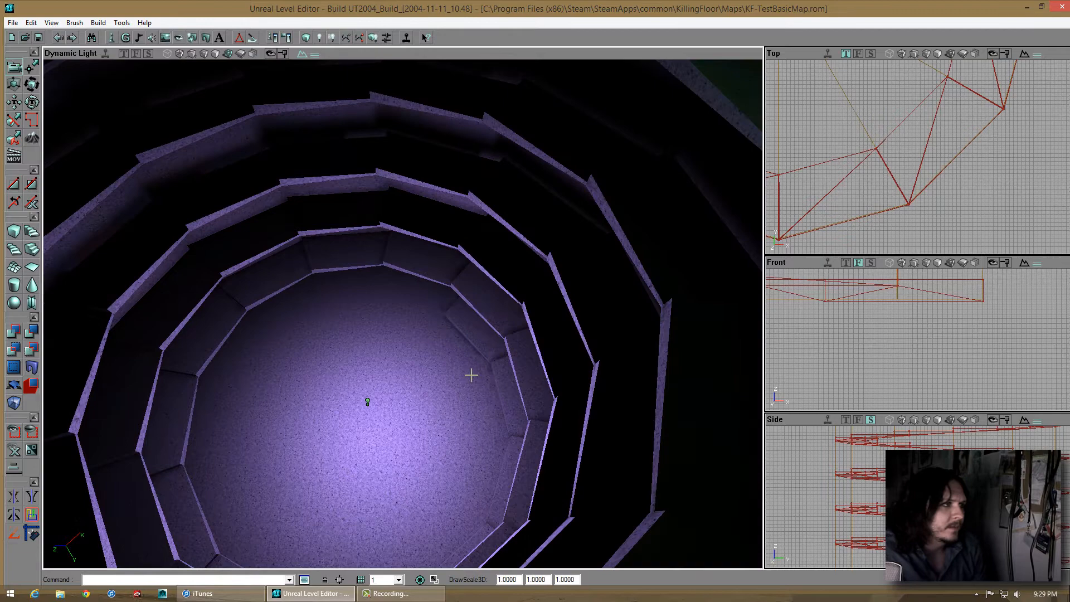
right_click_drag(471, 375, 408, 314)
left_click(38, 37)
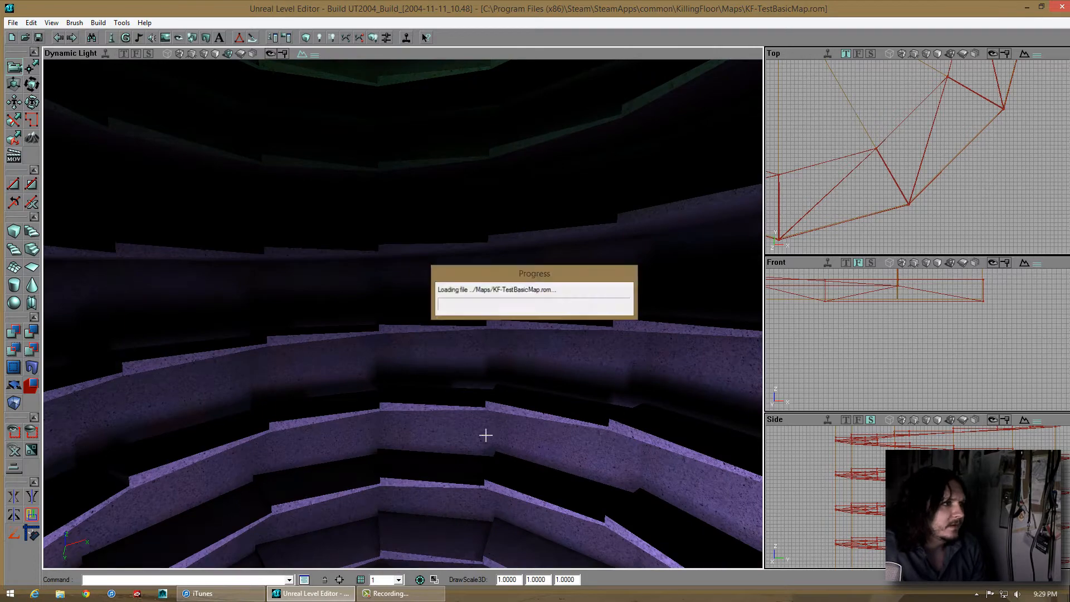
right_click_drag(485, 435, 461, 368)
Set the light map value of all surfaces in the level to 4.0 in the surface properties, and clear the selection
left_click(466, 366)
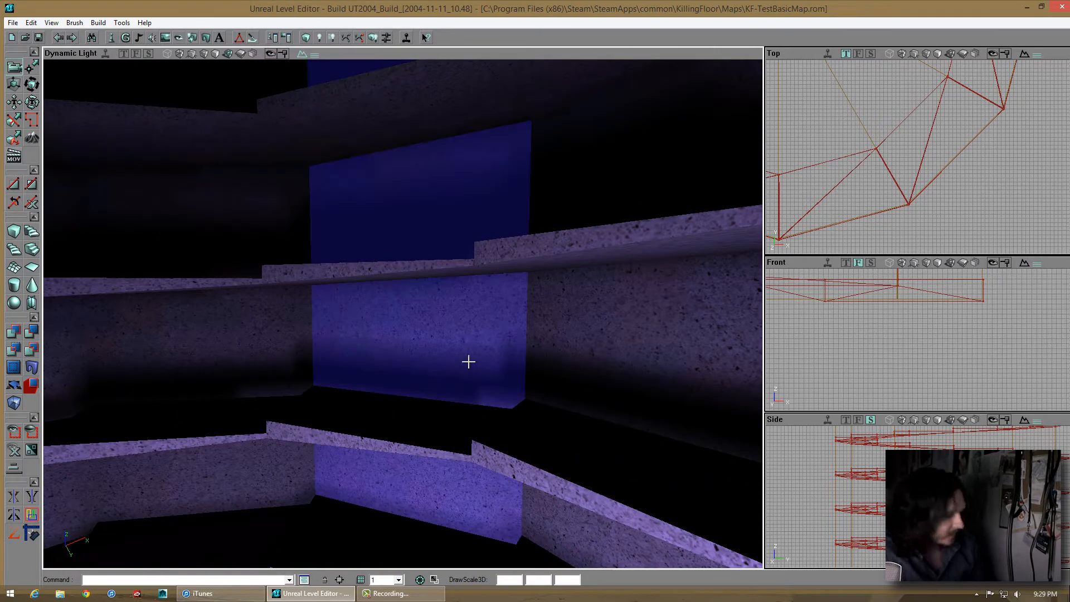
left_click_drag(403, 314, 402, 317)
mouse_move(404, 301)
right_mouse_down()
mouse_move(399, 277)
mouse_move(402, 343)
mouse_move(401, 303)
mouse_move(479, 306)
mouse_move(388, 267)
mouse_move(402, 323)
mouse_move(401, 312)
right_mouse_up()
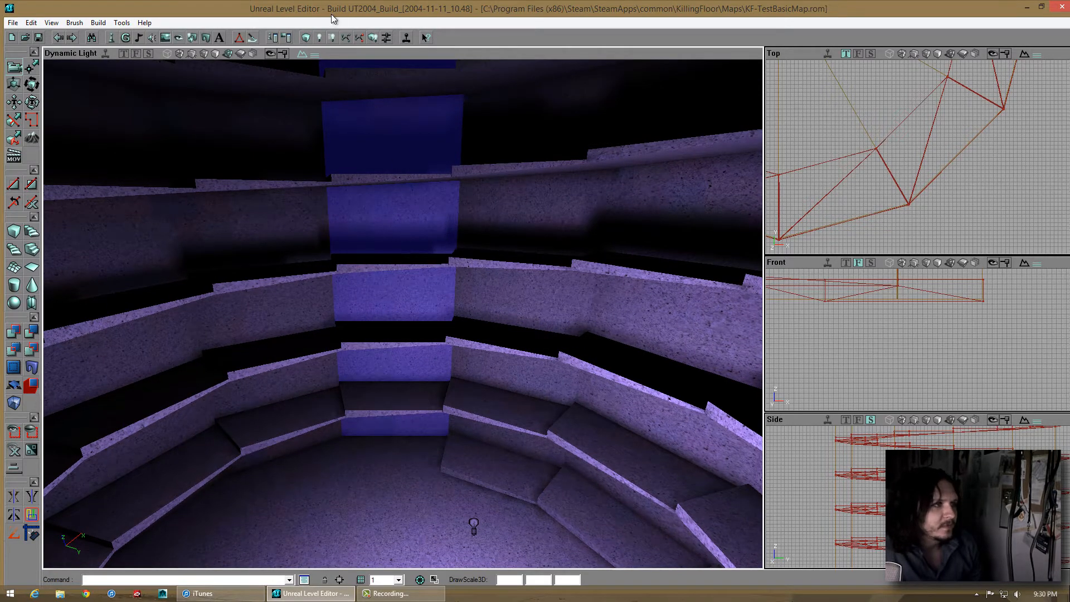
left_click(285, 39)
left_click_drag(404, 319, 409, 297)
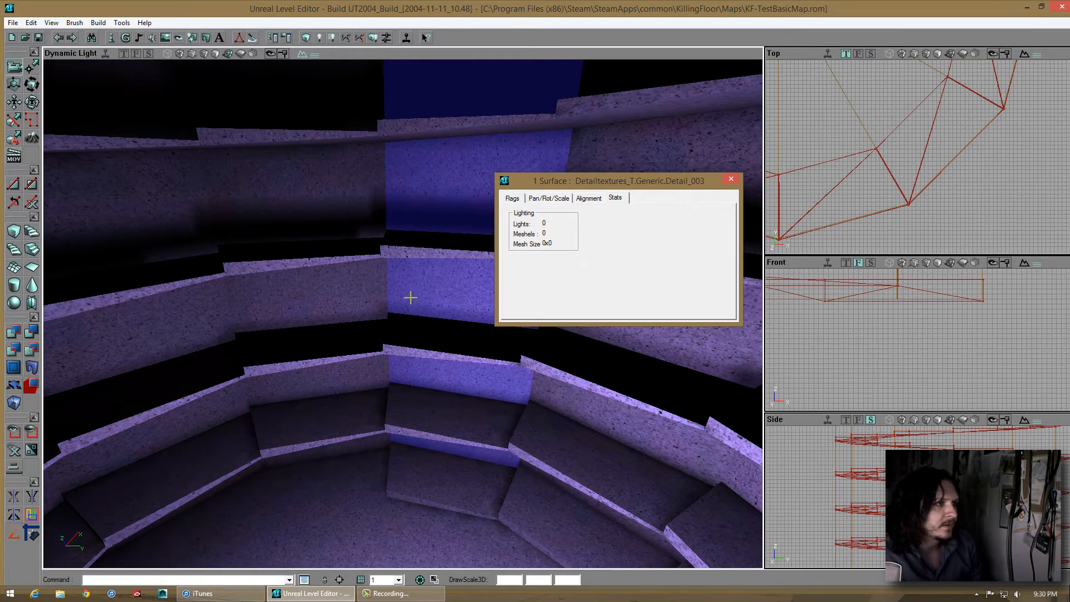
right_click(410, 297)
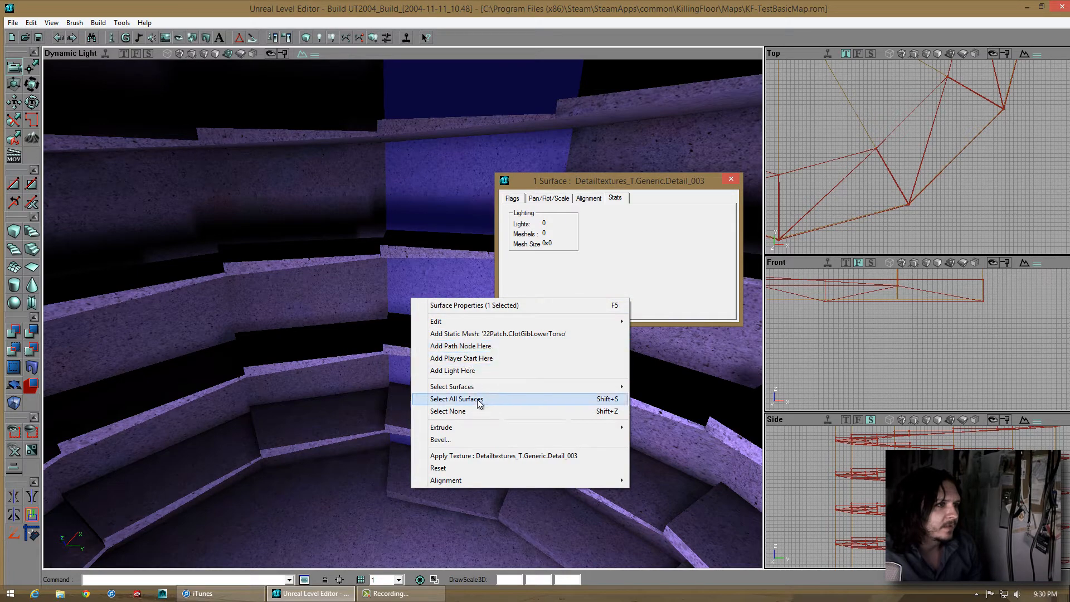
key("Return")
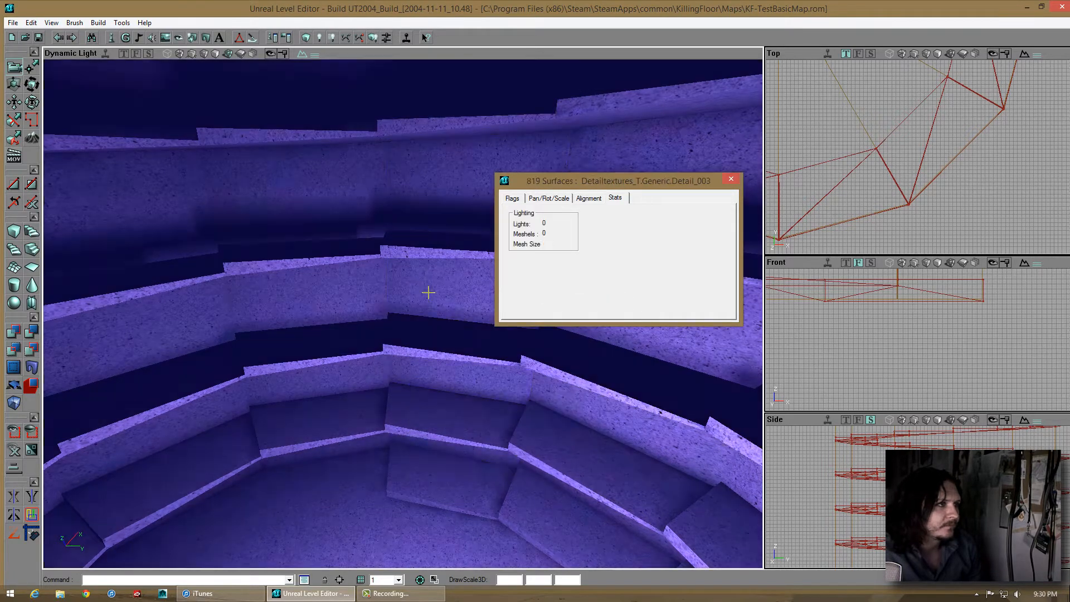
left_click(548, 198)
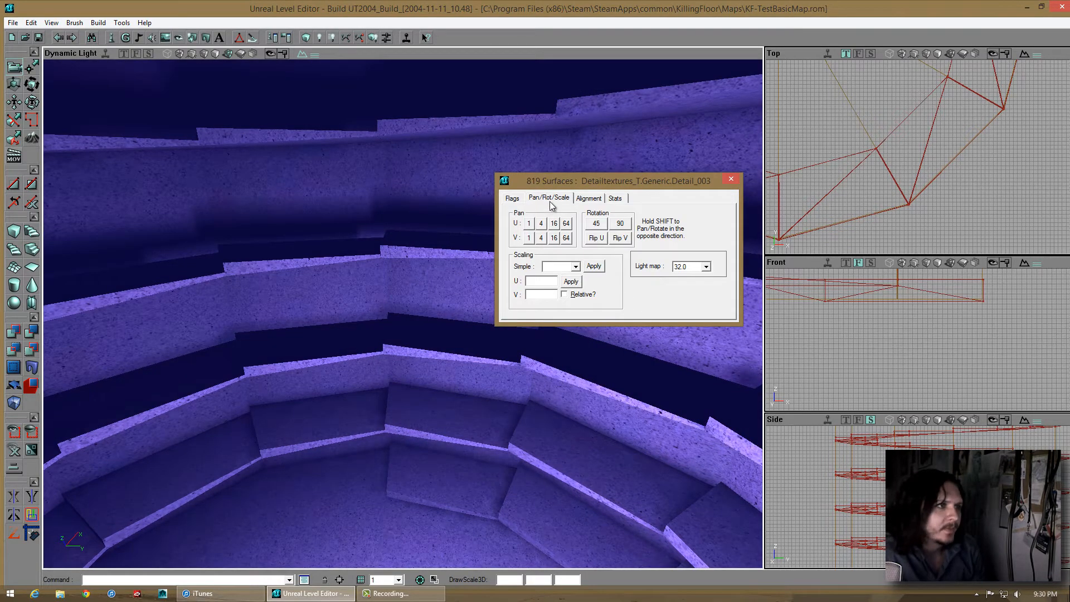
left_click(706, 267)
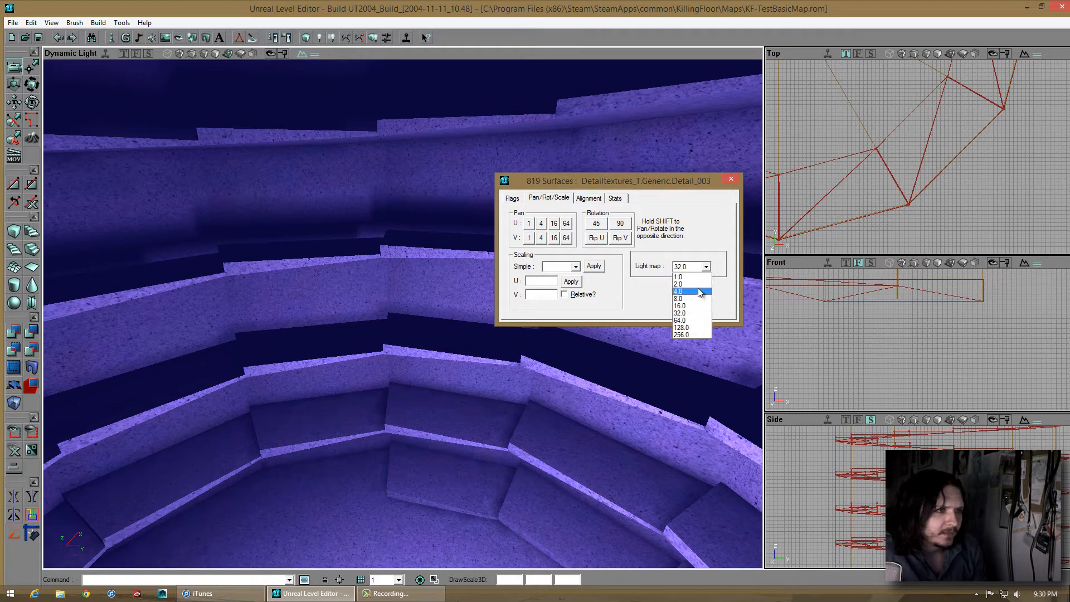
left_click(691, 293)
key("Escape")
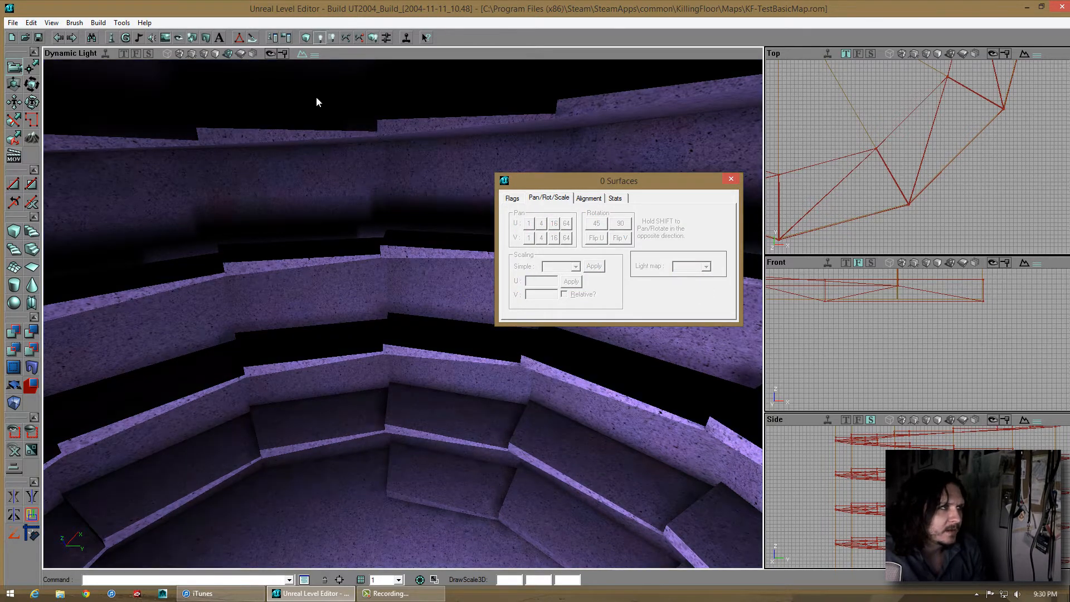
Rebuild the lighting with the new light map setting and save the map again
left_click(319, 37)
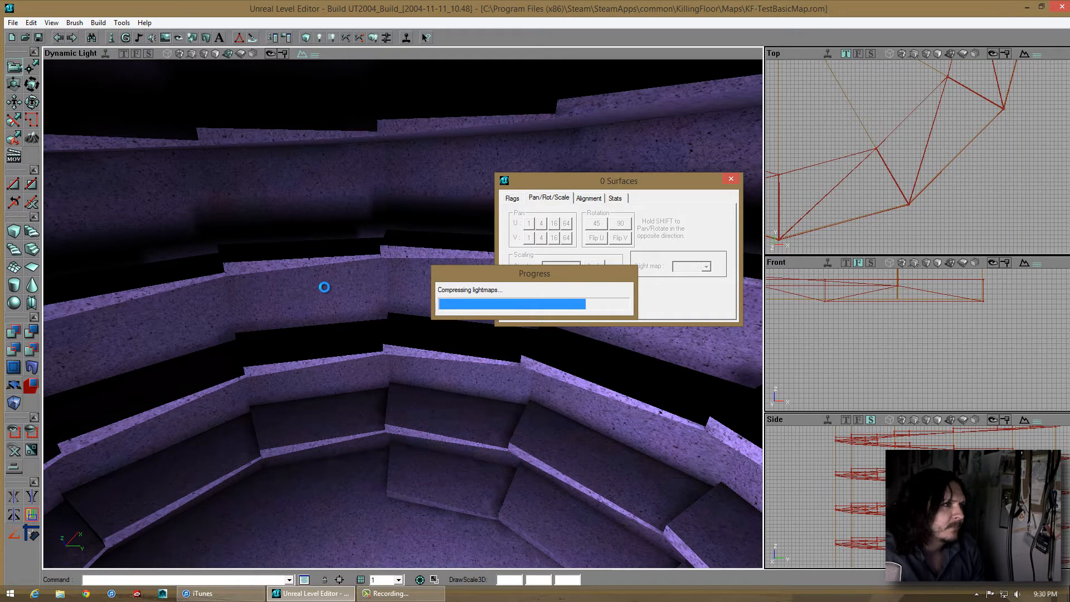
left_click(732, 179)
mouse_move(411, 282)
right_mouse_down()
mouse_move(430, 303)
mouse_move(401, 318)
mouse_move(403, 272)
right_mouse_up()
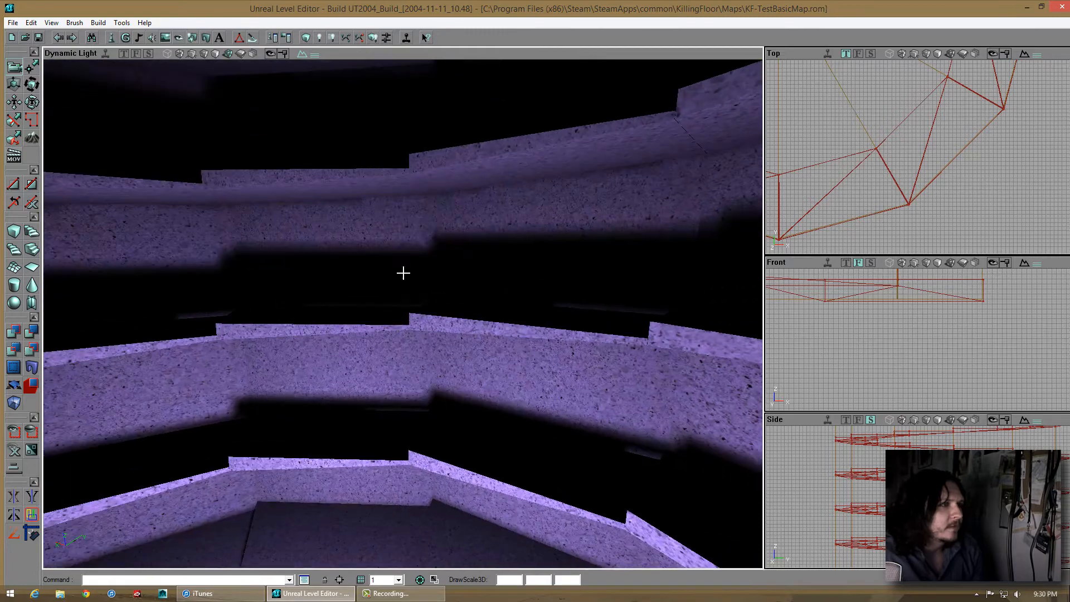
mouse_move(403, 312)
right_mouse_down()
mouse_move(341, 313)
mouse_move(419, 303)
mouse_move(401, 334)
mouse_move(412, 292)
mouse_move(401, 329)
mouse_move(402, 315)
right_mouse_up()
mouse_move(403, 314)
left_mouse_down()
mouse_move(389, 322)
mouse_move(404, 320)
mouse_move(402, 294)
left_mouse_up()
right_click_drag(403, 294, 2, 32)
left_click(40, 40)
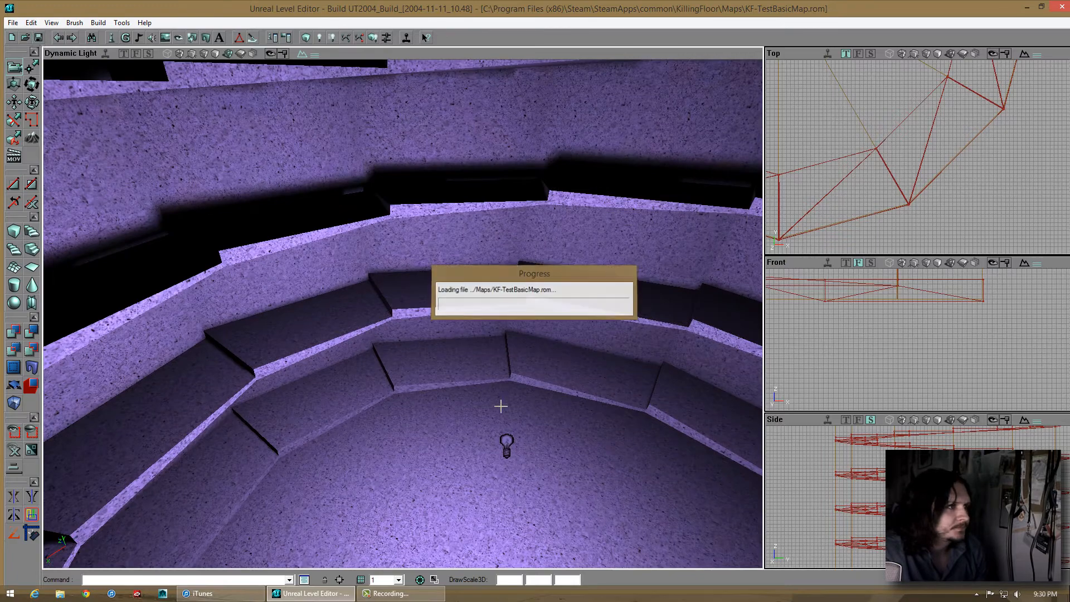
Add a player start on the purple-lit floor of the shaft
left_click_drag(501, 406, 401, 313)
right_click(402, 313)
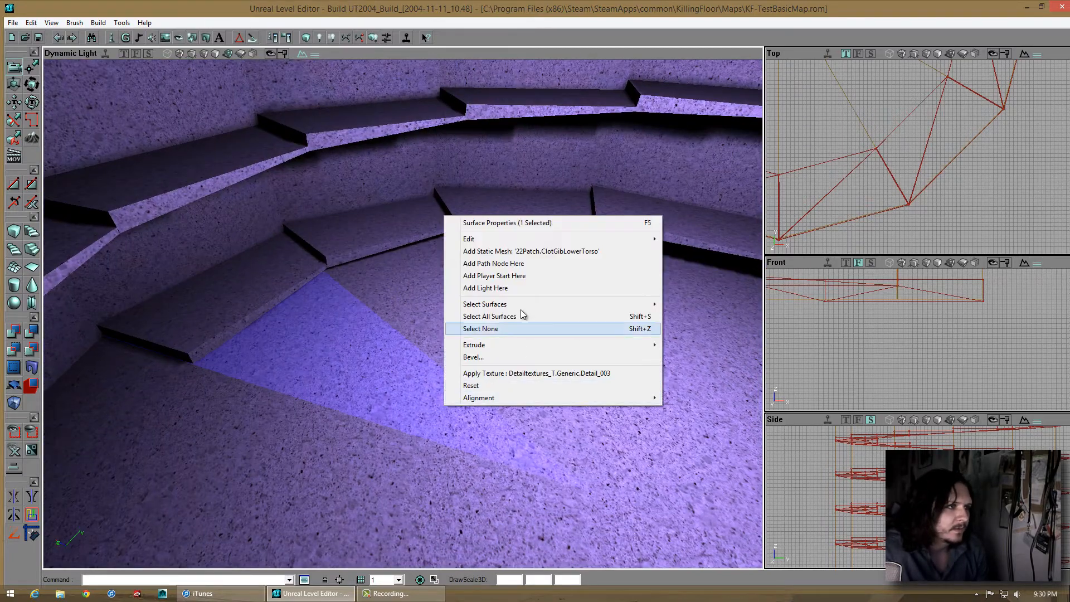
left_click(520, 275)
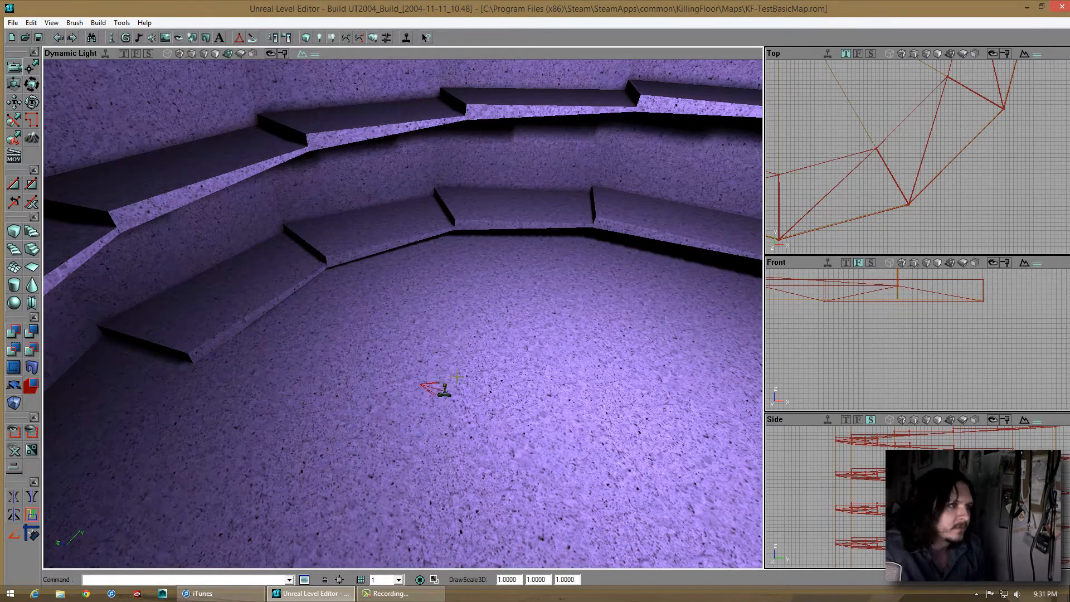
Duplicate the player start and spread the copies over the floor, making three player starts in total
left_click_drag(457, 377, 458, 372)
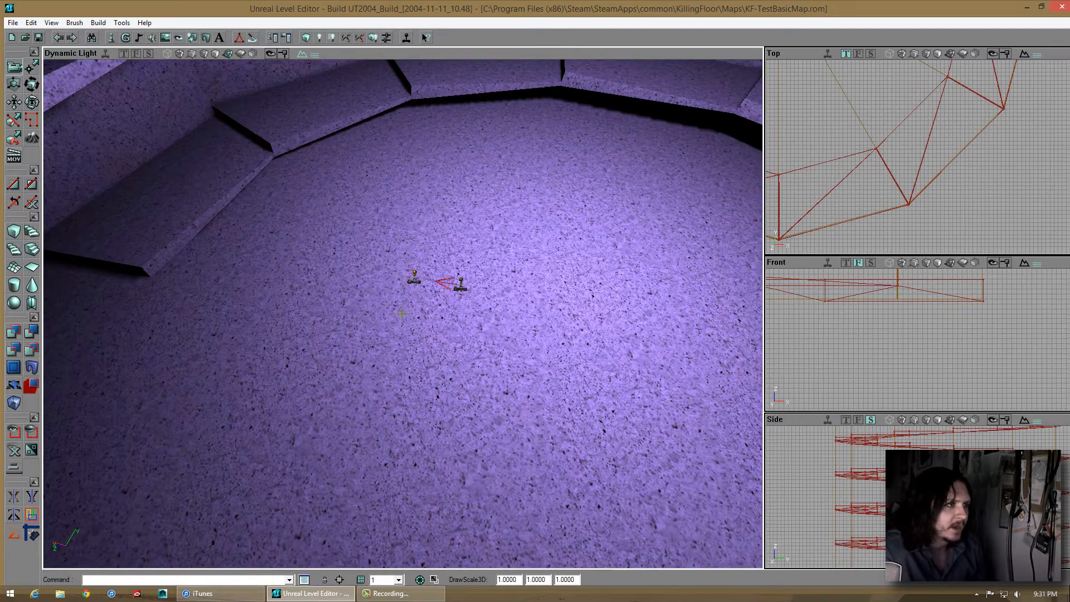
left_click_drag(402, 313, 445, 380, "ctrl")
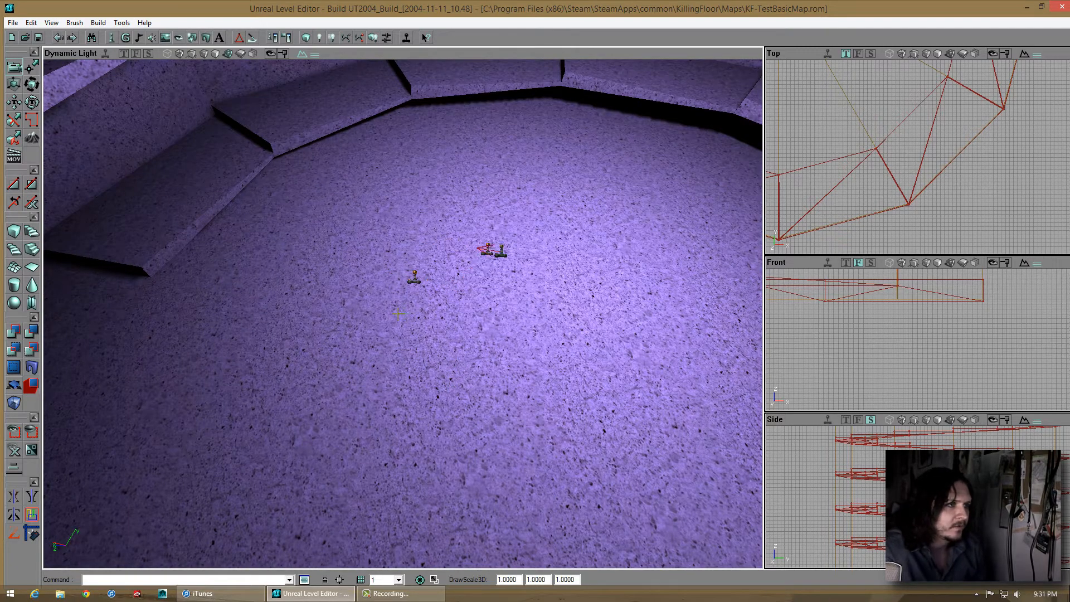
left_click_drag(397, 313, 443, 320, "ctrl")
right_click_drag(443, 320, 441, 427, "ctrl")
left_click_drag(441, 426, 423, 318, "ctrl")
right_click_drag(394, 315, 506, 313)
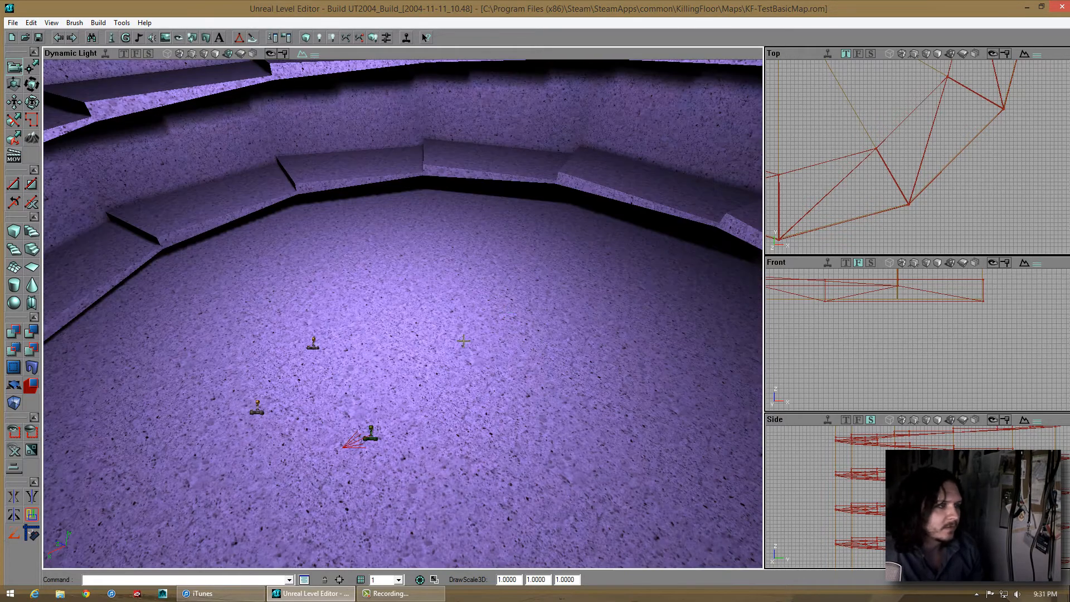
Duplicate the player start again and spread the copies over the floor, making six player starts in total, and save the map
key("ctrl+w")
left_click_drag(446, 355, 410, 322, "ctrl")
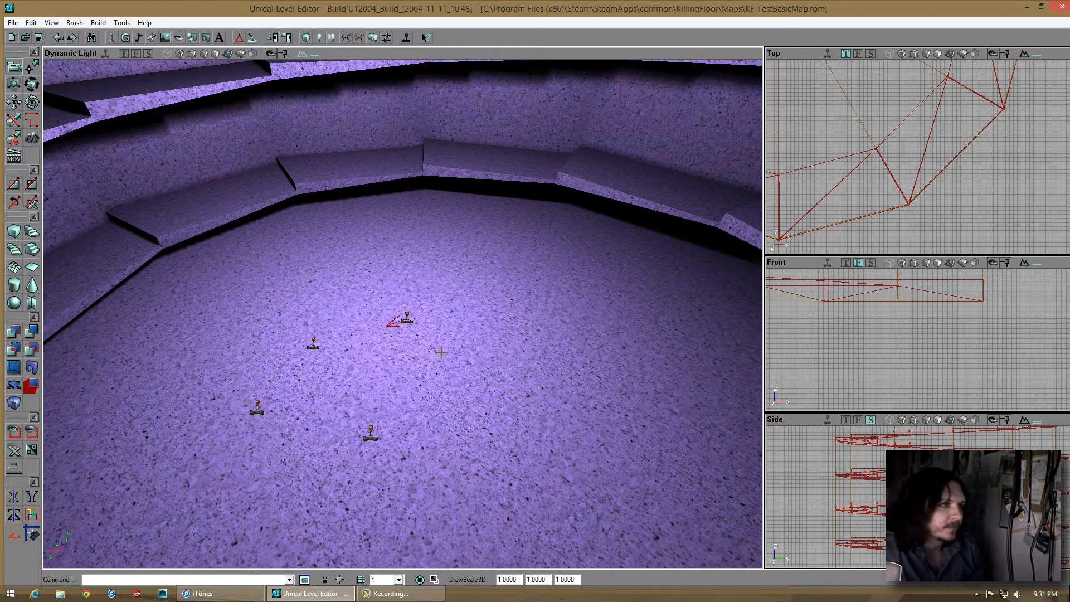
left_click_drag(403, 314, 511, 456, "ctrl")
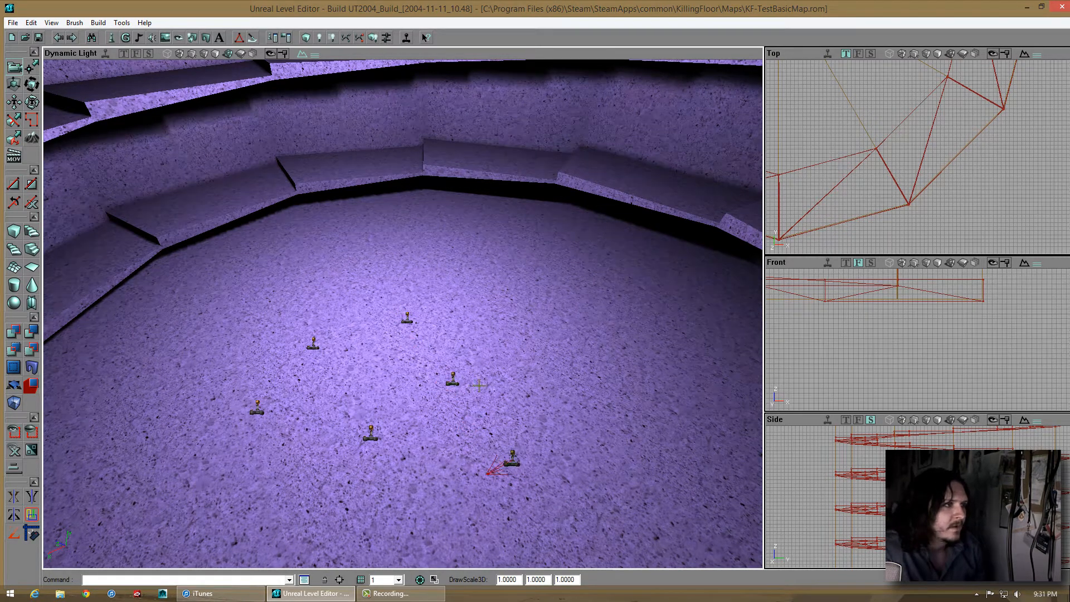
left_click_drag(400, 315, 469, 323)
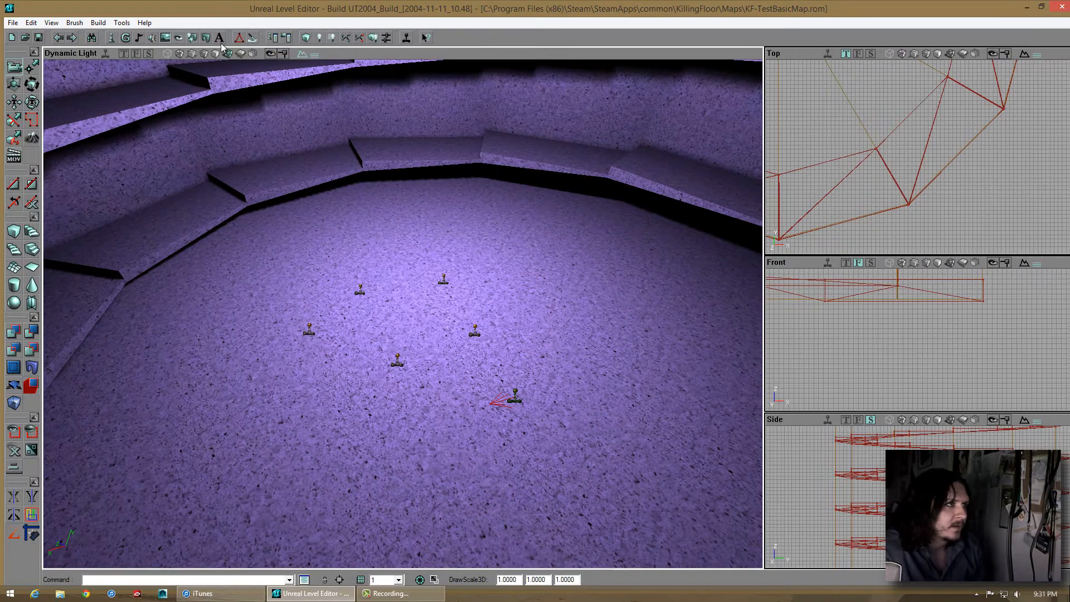
left_click(37, 39)
Look over the group of player starts on the shaft floor from several angles
left_click_drag(405, 304, 390, 310)
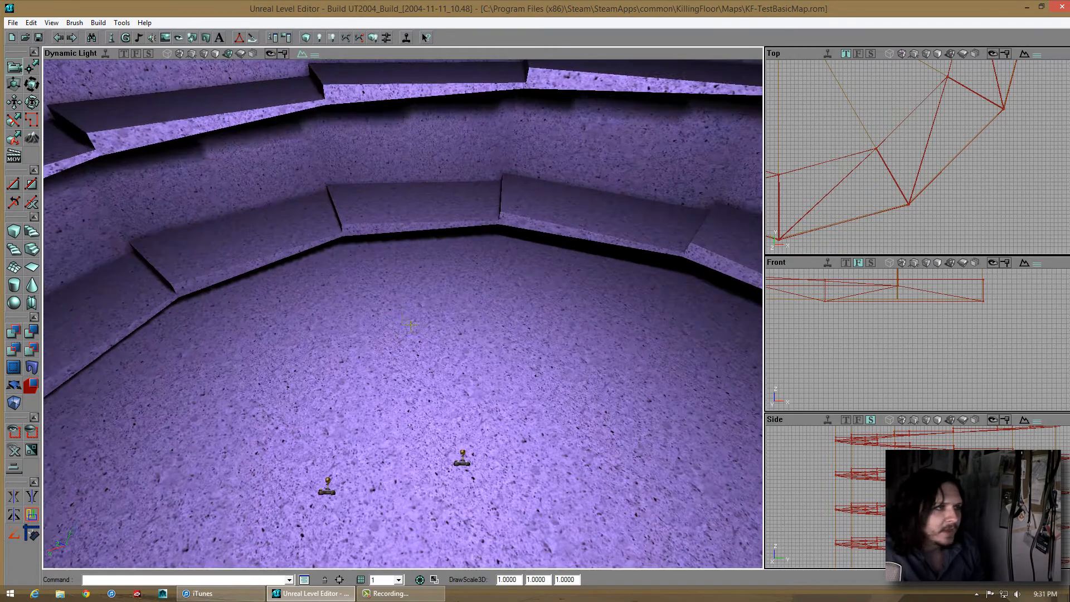
mouse_move(390, 310)
right_mouse_down()
mouse_move(373, 316)
mouse_move(459, 278)
right_mouse_up()
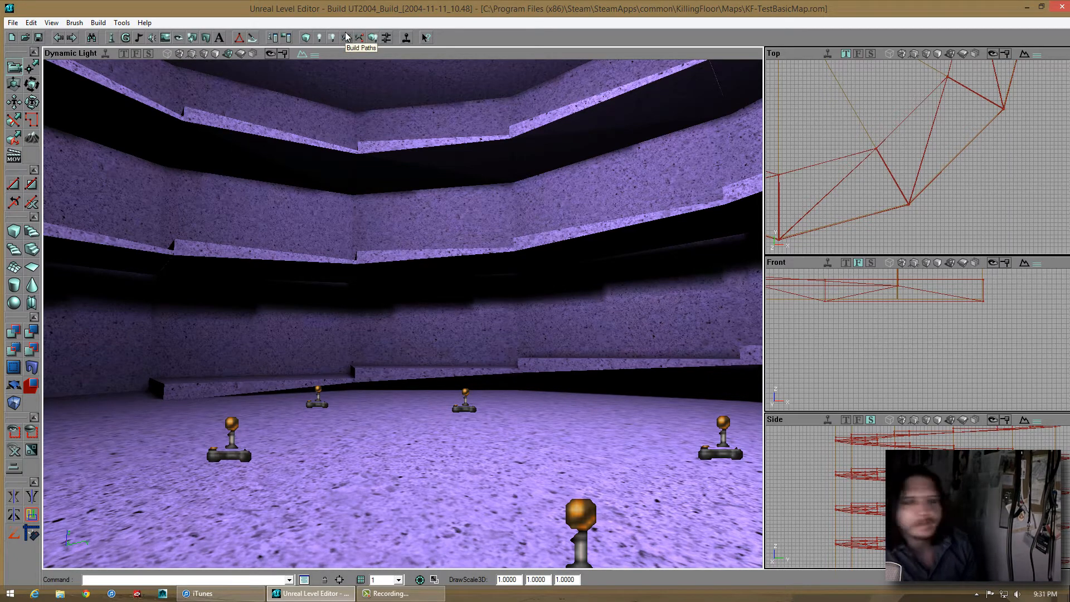
mouse_move(567, 307)
right_mouse_down()
mouse_move(403, 315)
mouse_move(567, 307)
right_mouse_up()
left_click_drag(406, 318, 678, 254)
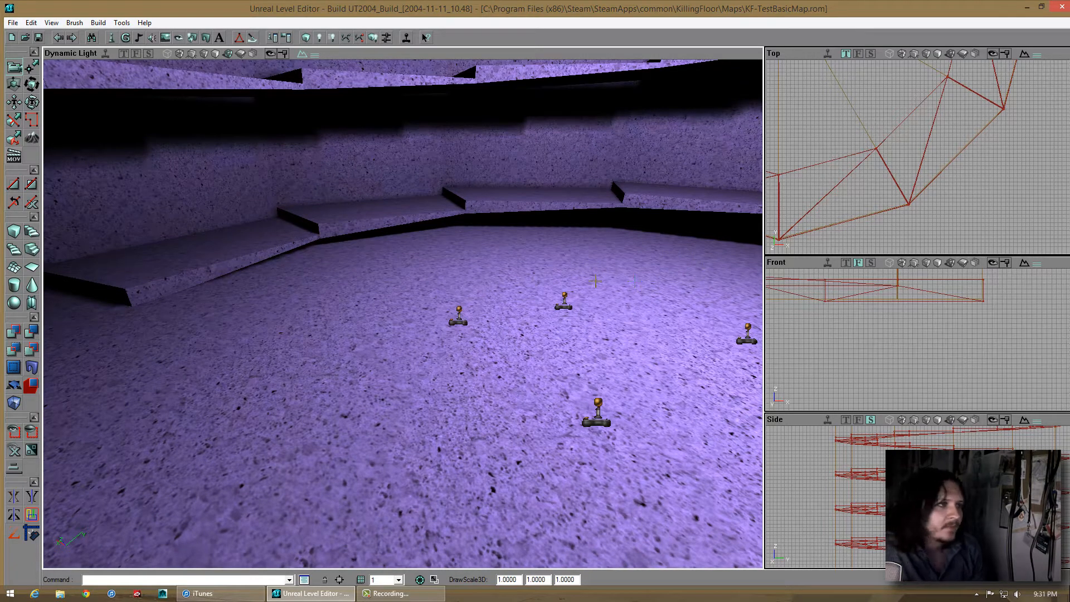
left_click_drag(589, 284, 588, 304)
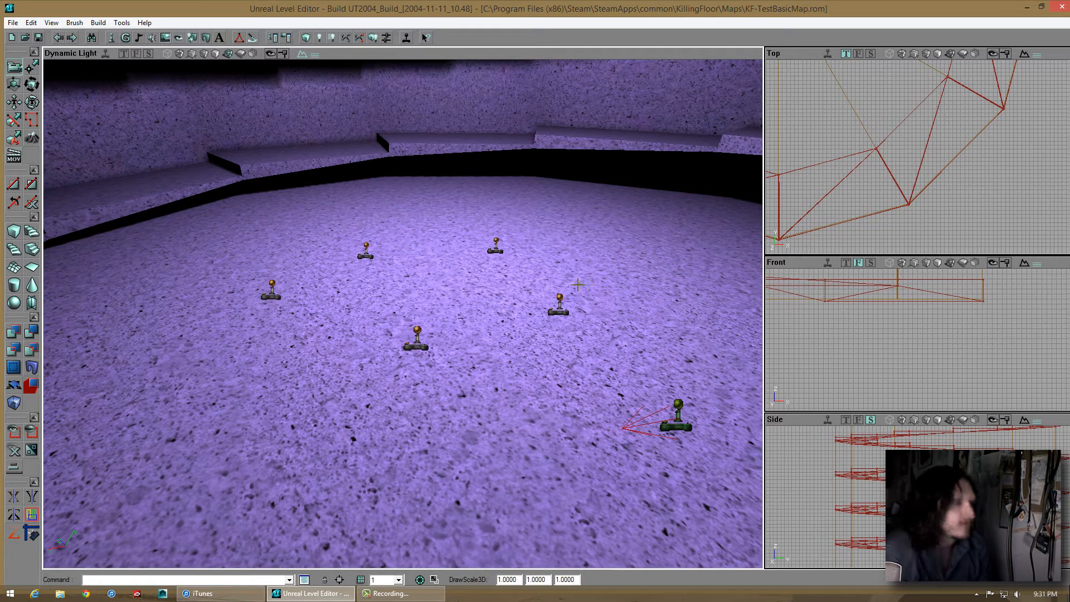
left_click_drag(404, 313, 407, 334)
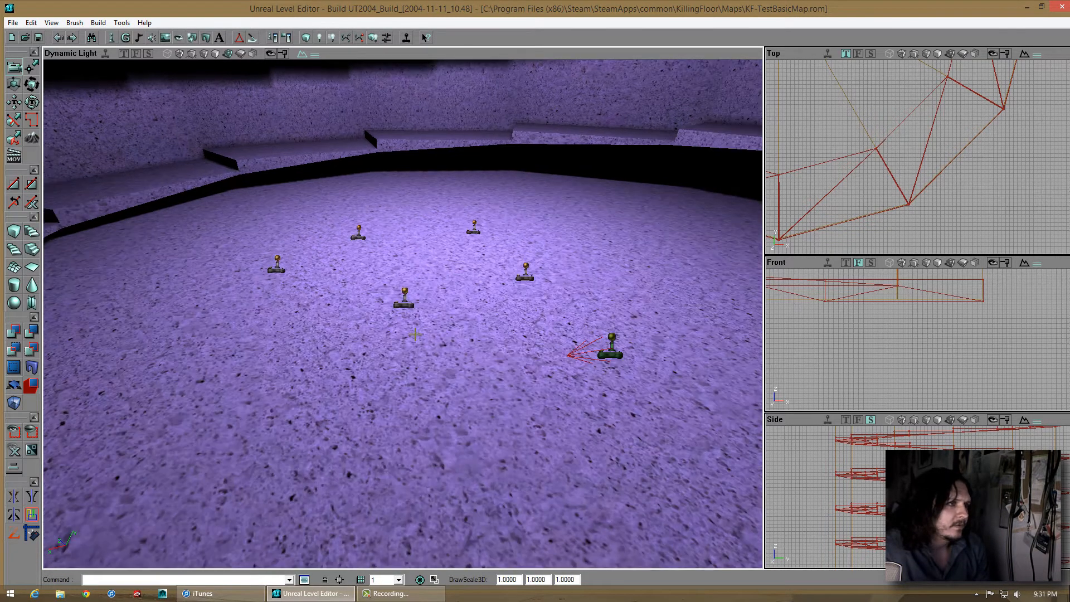
Select the front middle player start, rotate it about the vertical axis to face diagonally outward, and save the map
left_click(403, 288)
left_click(405, 291)
right_click_drag(399, 321, 426, 345)
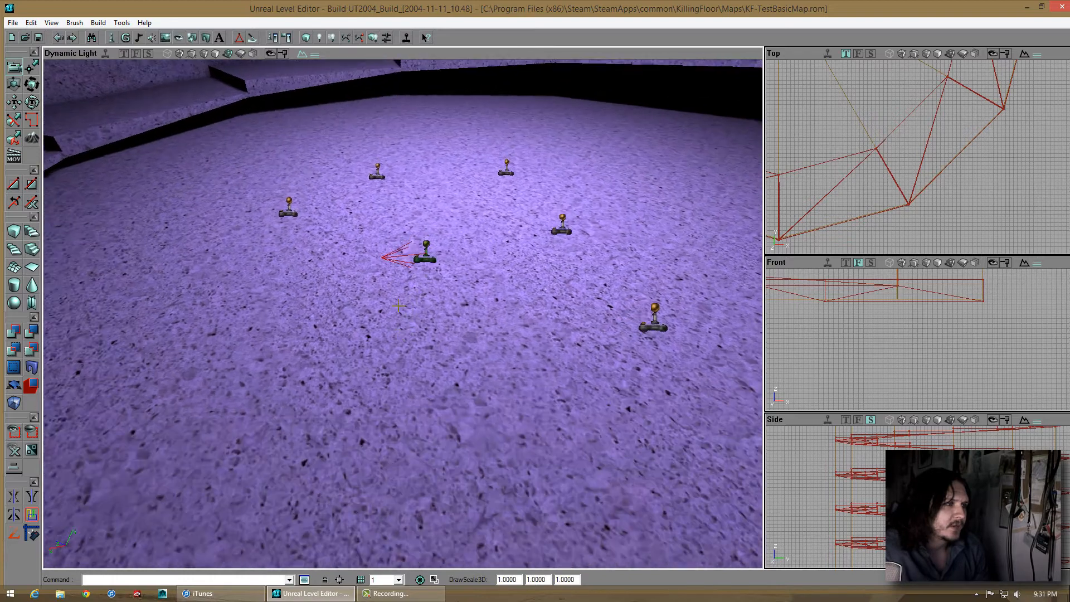
left_click_drag(426, 345, 458, 300)
mouse_move(919, 154)
left_mouse_down()
mouse_move(931, 214)
mouse_move(906, 139)
mouse_move(918, 156)
mouse_move(908, 171)
left_mouse_up()
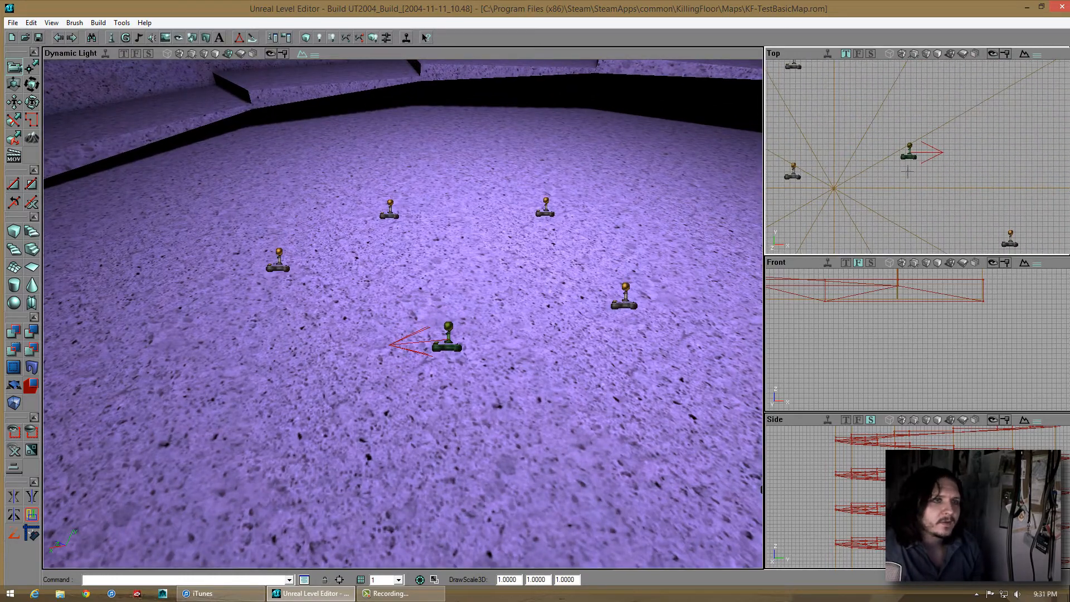
right_click_drag(901, 156, 956, 164, "ctrl")
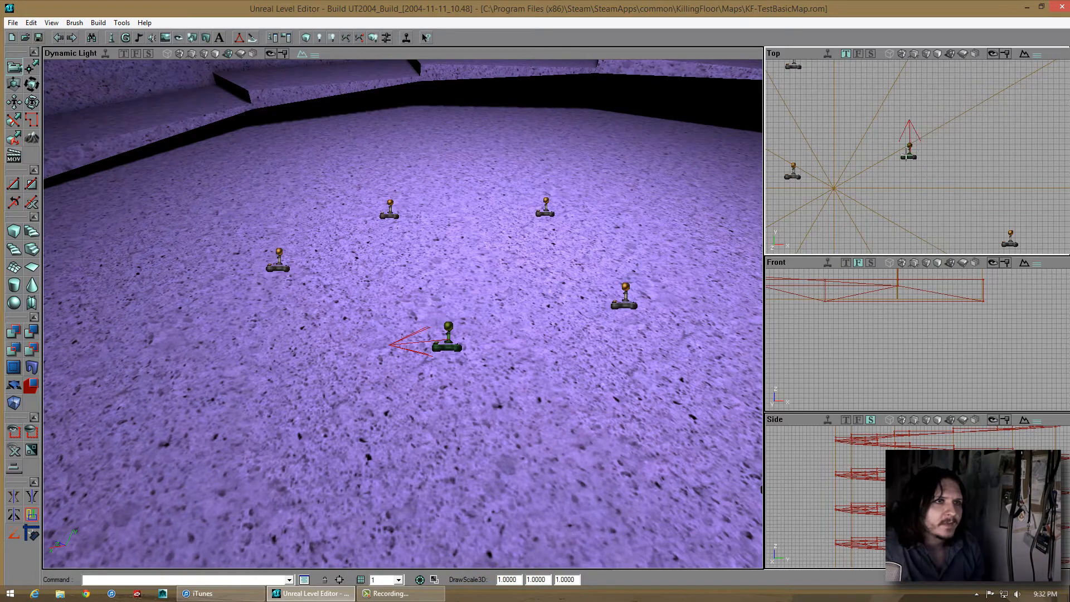
left_click_drag(394, 320, 405, 320)
right_click_drag(405, 320, 406, 313)
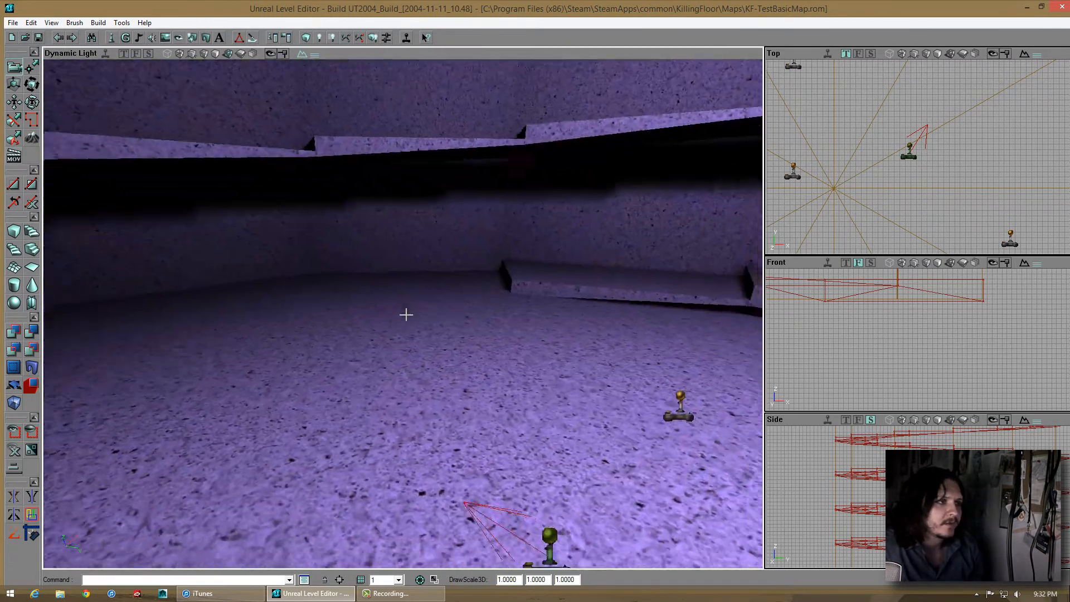
mouse_move(407, 314)
left_mouse_down()
mouse_move(399, 300)
mouse_move(403, 313)
mouse_move(392, 318)
mouse_move(402, 303)
left_mouse_up()
right_click_drag(402, 304, 402, 348)
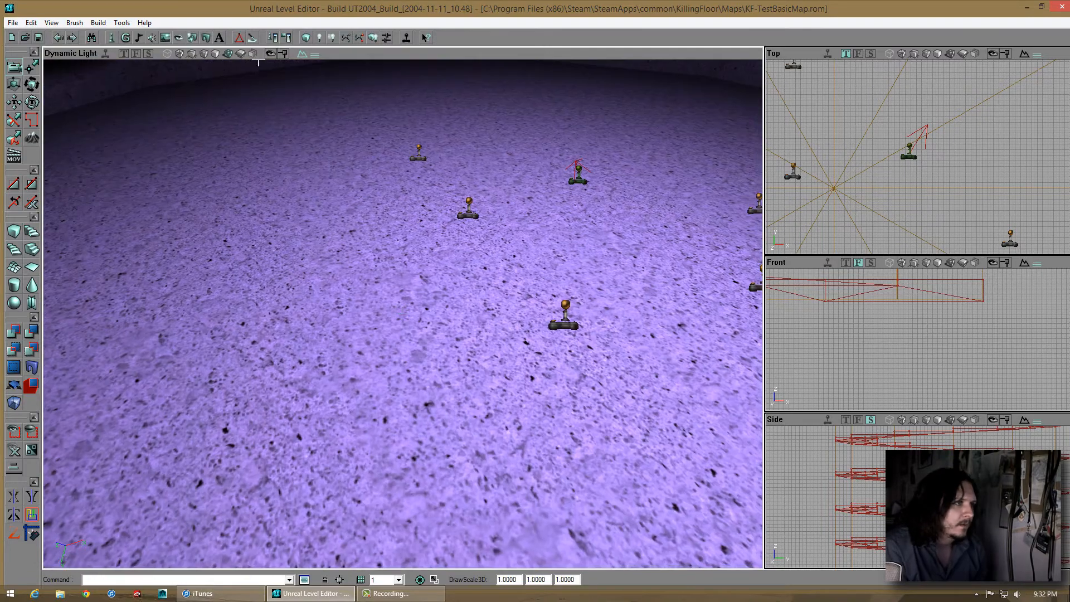
left_click(38, 38)
Turn on path display in the 3D view and build the AI paths between the player starts
right_click(379, 57)
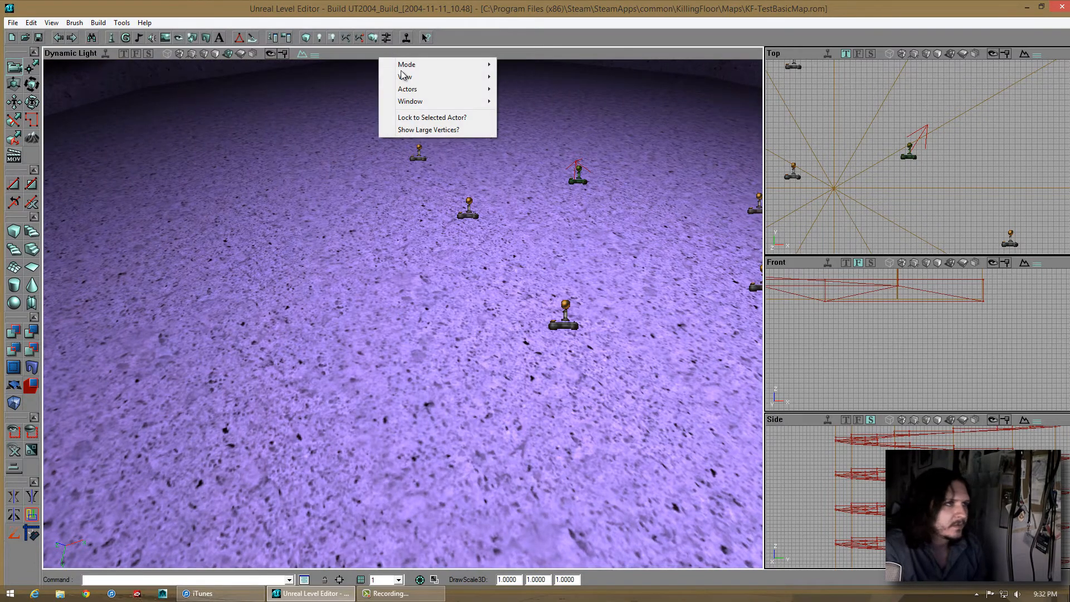
mouse_move(405, 74)
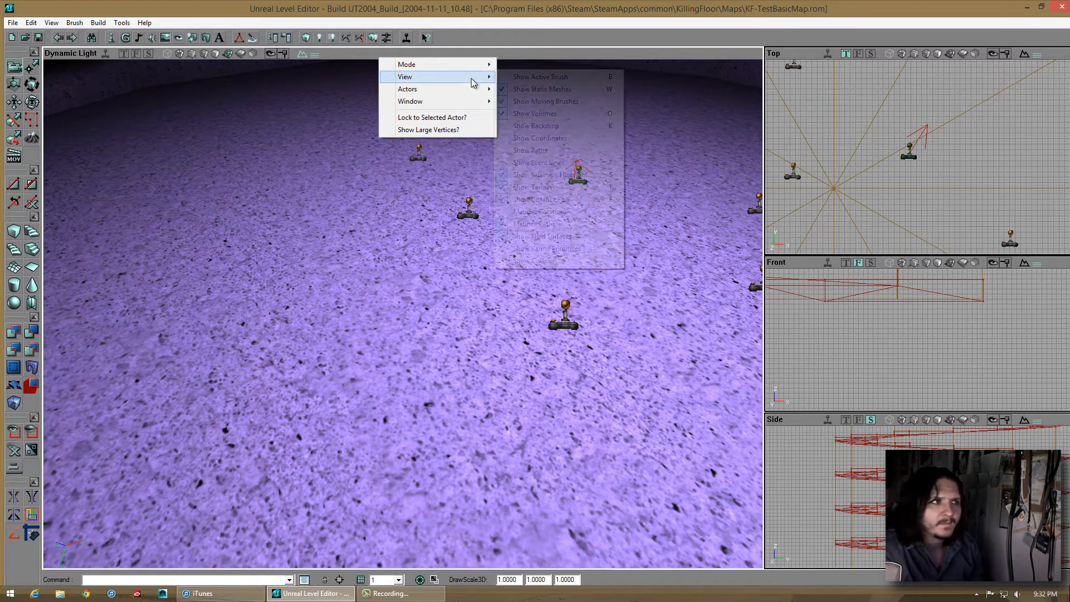
left_click(606, 150)
right_click_drag(402, 314, 403, 313)
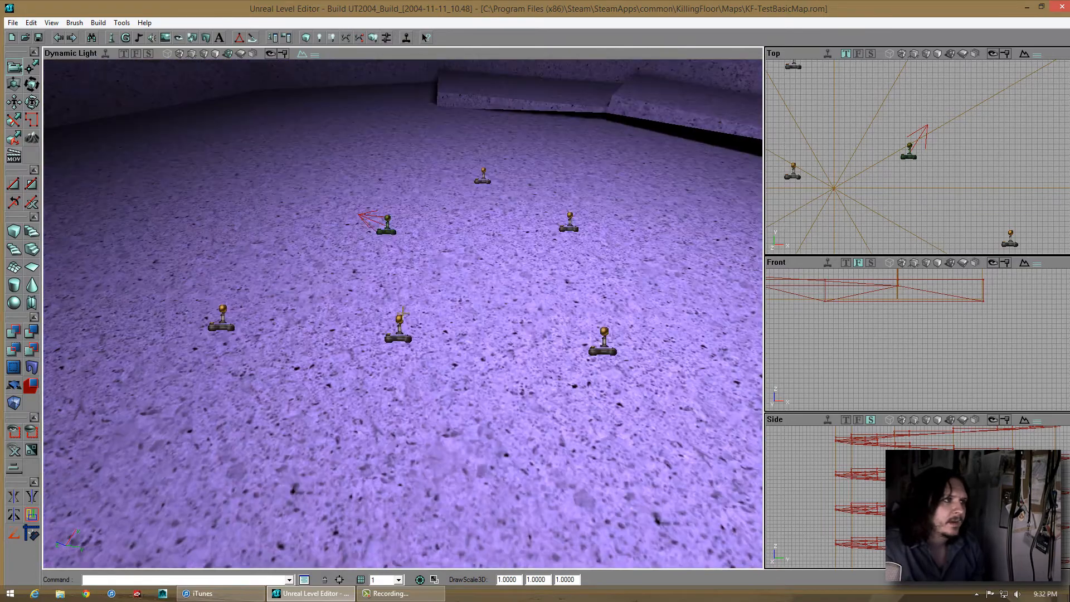
left_click(345, 38)
right_click_drag(492, 157, 402, 314)
mouse_move(402, 314)
left_mouse_down()
mouse_move(521, 318)
mouse_move(403, 314)
mouse_move(403, 299)
mouse_move(402, 314)
left_mouse_up()
right_click_drag(402, 314, 494, 193)
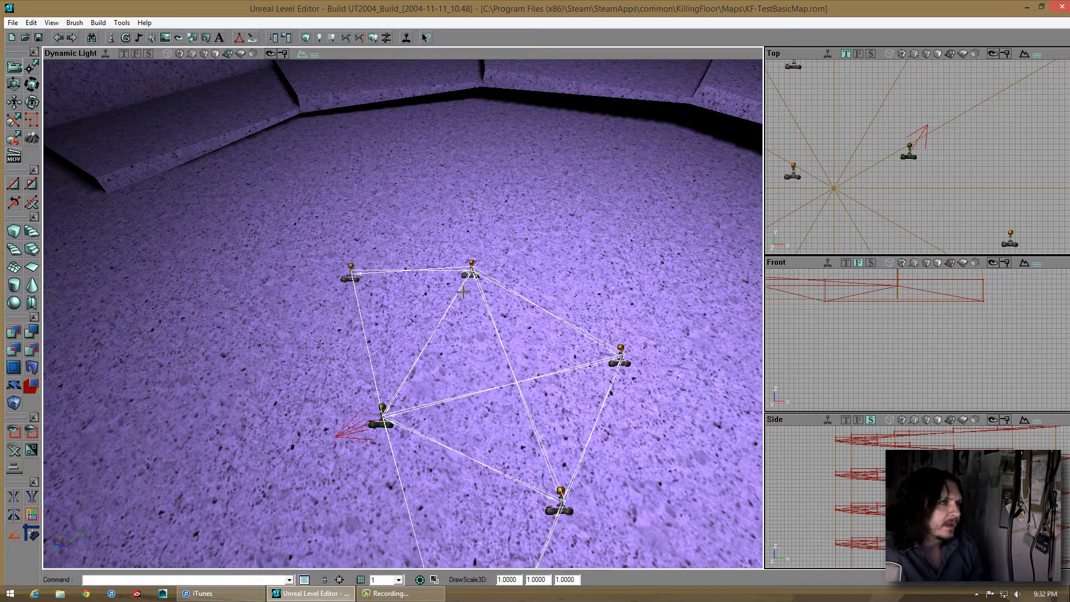
left_click_drag(461, 292, 461, 401)
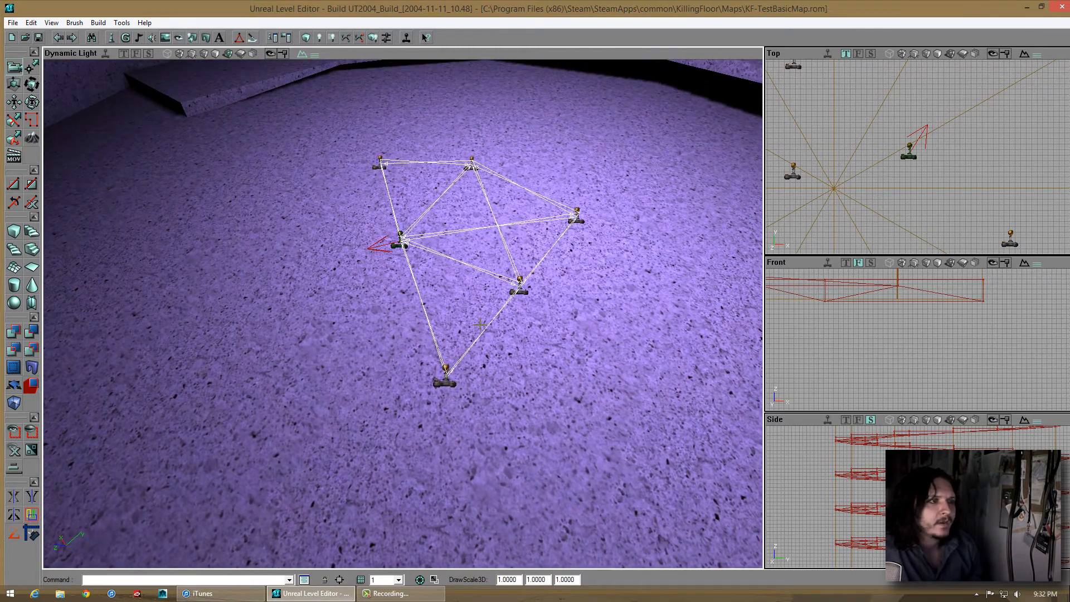
Select a floor surface beside the player starts and check its option for adding a path node
right_click_drag(487, 337, 403, 313)
left_click_drag(403, 313, 388, 312)
right_click(477, 296)
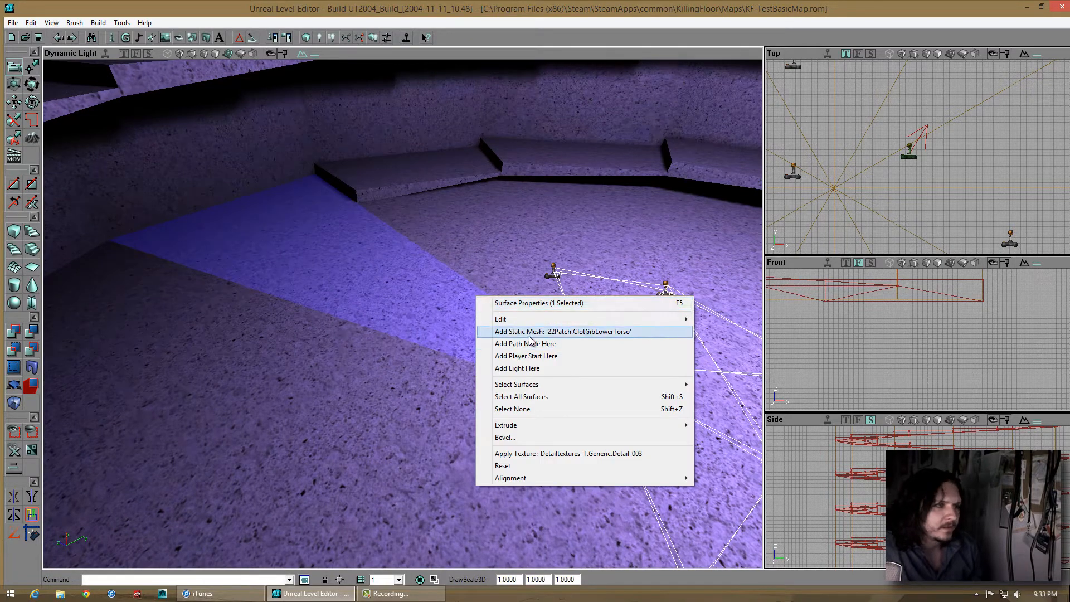
left_click(460, 341)
right_click(454, 342)
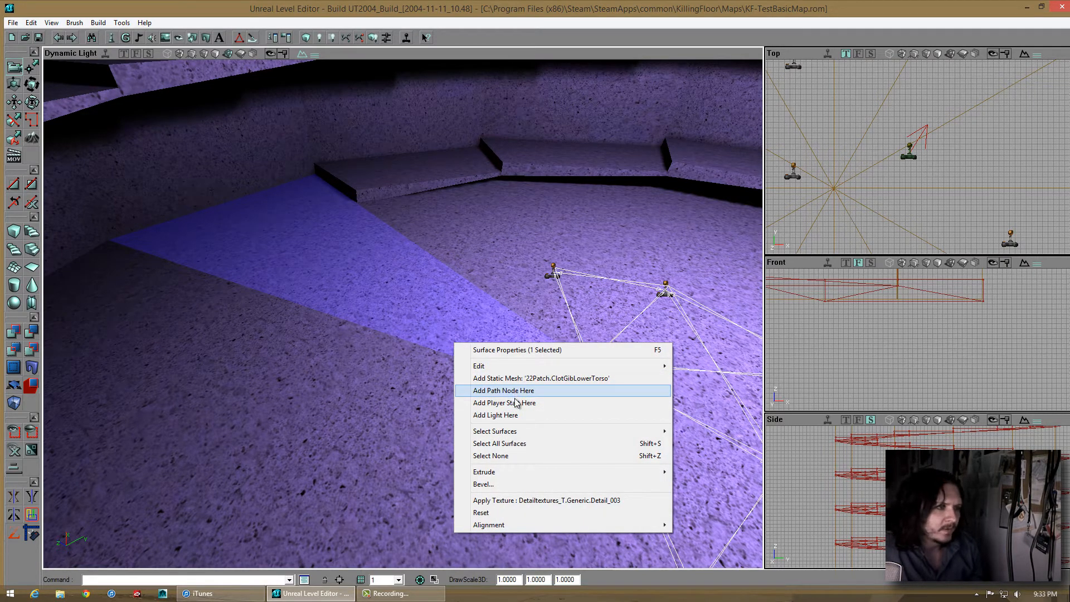
left_click(504, 403)
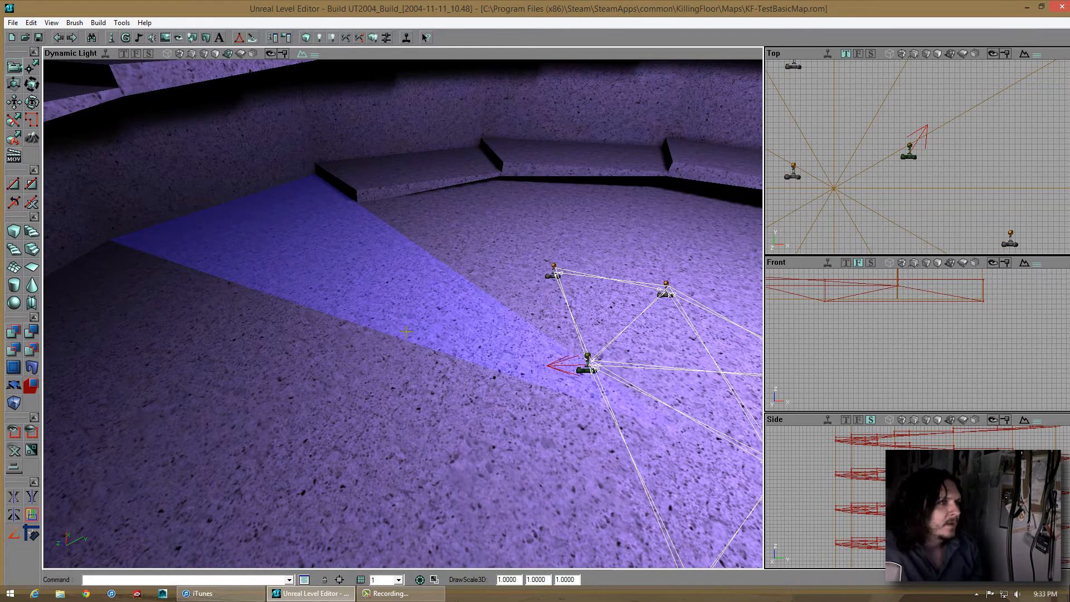
Examine the path network on the floor in relation to the spiral stairs, from the floor up to the green-lit section
scroll(406, 332, "down", 5)
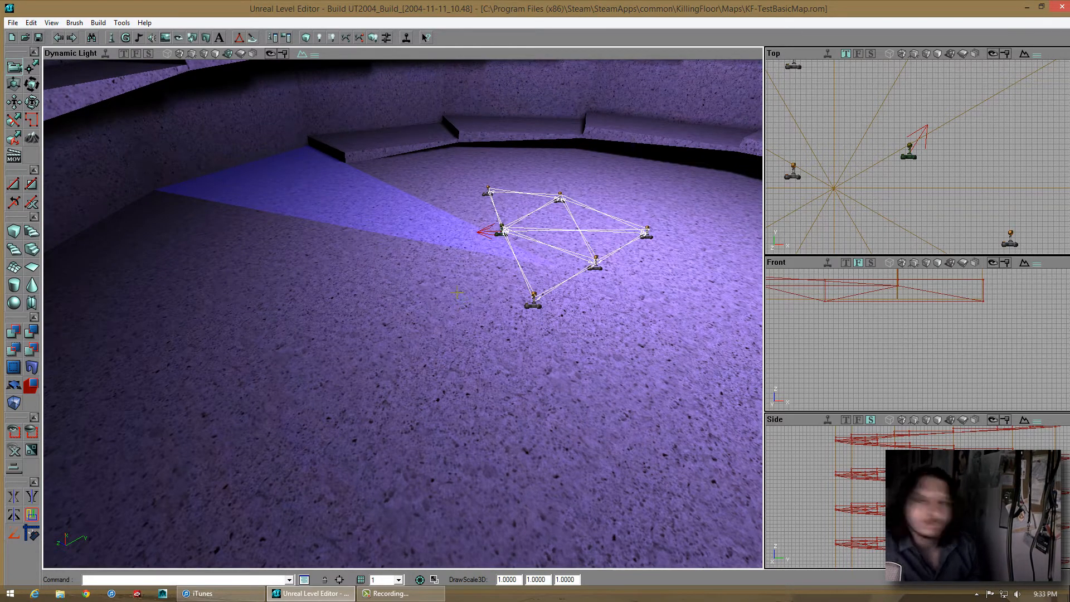
mouse_move(405, 324)
right_mouse_down()
mouse_move(394, 286)
mouse_move(394, 315)
right_mouse_up()
mouse_move(395, 315)
left_mouse_down()
mouse_move(380, 317)
mouse_move(404, 301)
mouse_move(442, 323)
mouse_move(396, 310)
mouse_move(417, 320)
mouse_move(403, 318)
left_mouse_up()
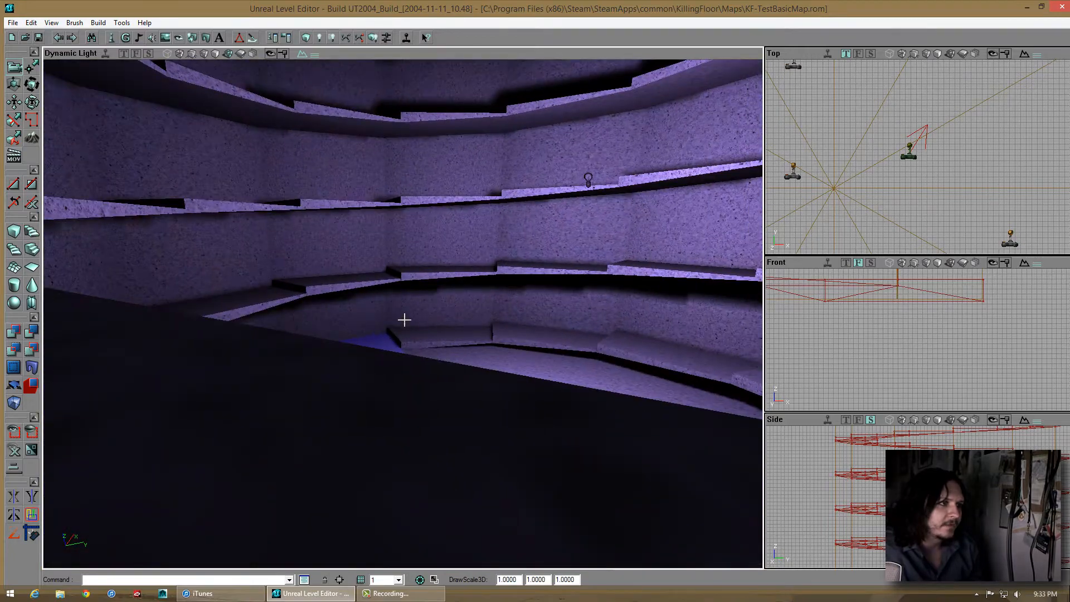
right_click_drag(403, 318, 474, 392)
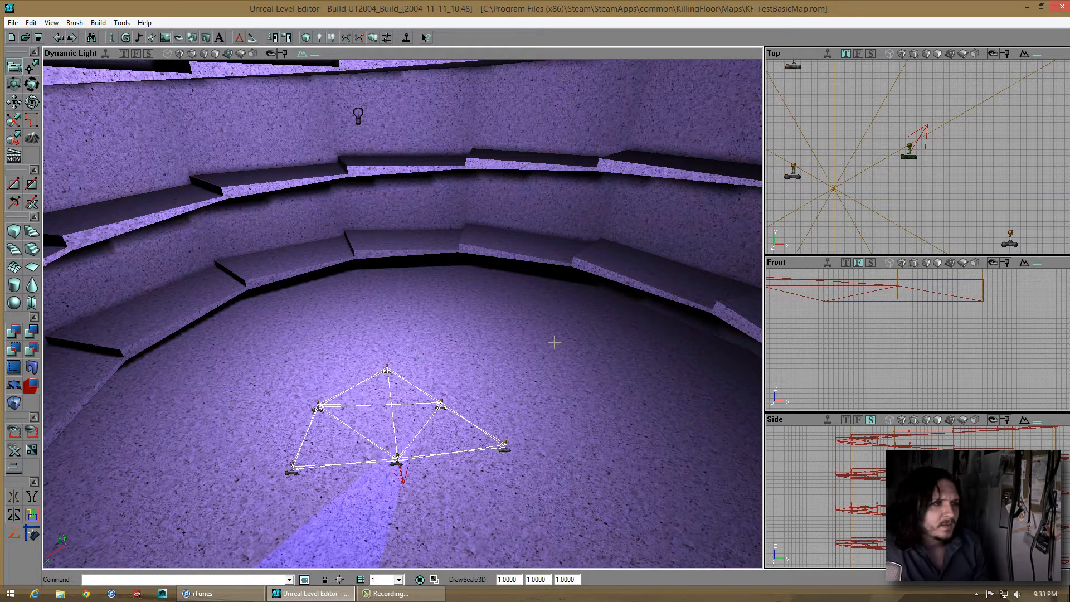
right_click_drag(423, 303, 453, 333)
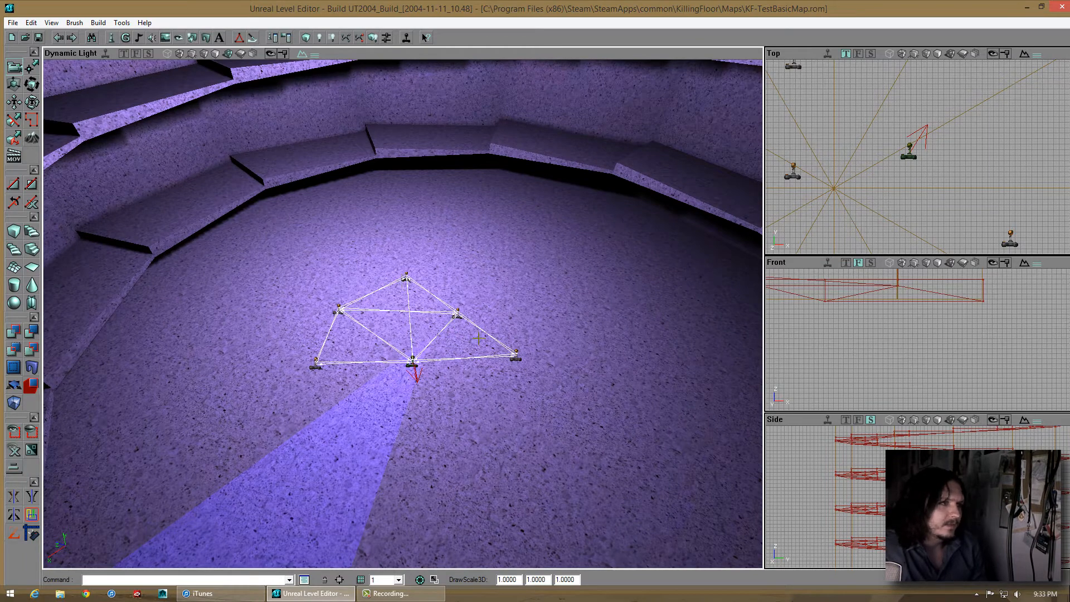
right_click_drag(401, 315, 405, 303)
mouse_move(405, 303)
left_mouse_down()
mouse_move(403, 315)
mouse_move(407, 291)
mouse_move(403, 316)
mouse_move(564, 351)
mouse_move(517, 277)
mouse_move(417, 260)
mouse_move(403, 315)
left_mouse_up()
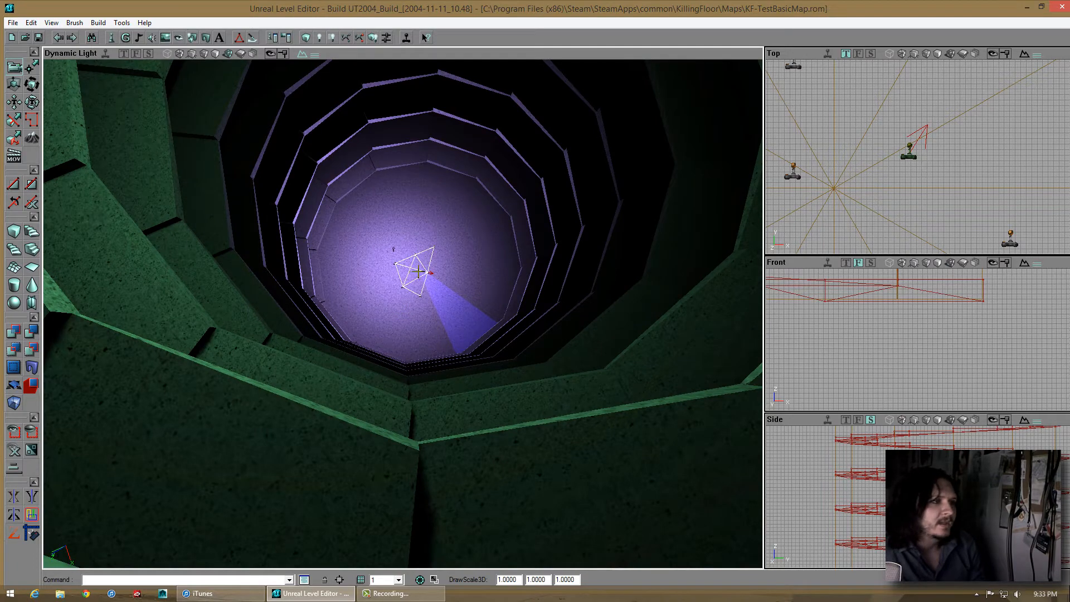
left_click_drag(399, 303, 534, 287)
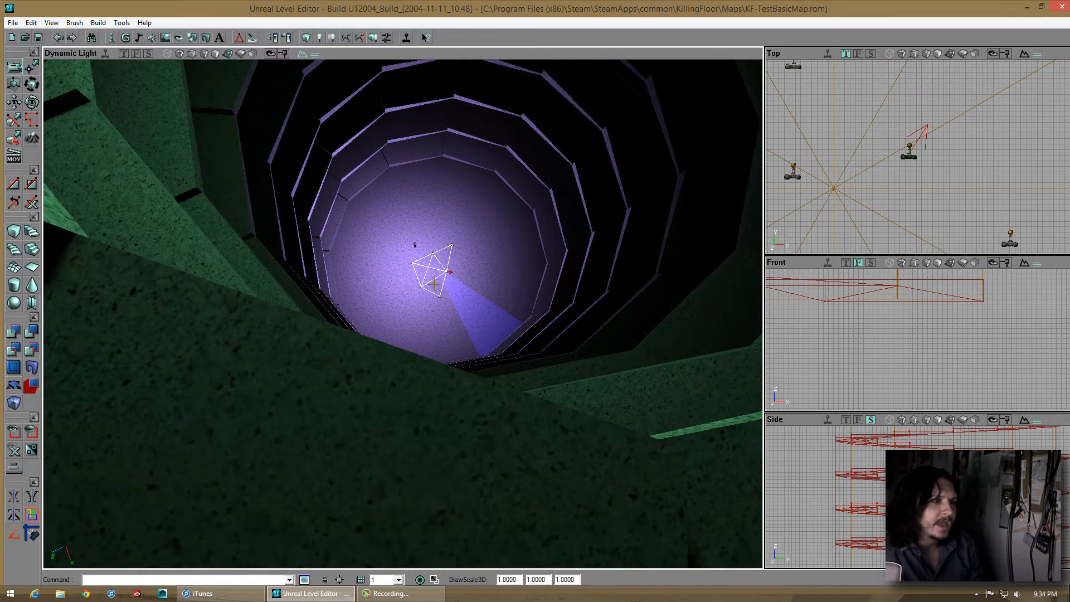
left_click_drag(464, 291, 392, 308)
left_click_drag(402, 314, 549, 255)
left_click_drag(403, 311, 414, 234)
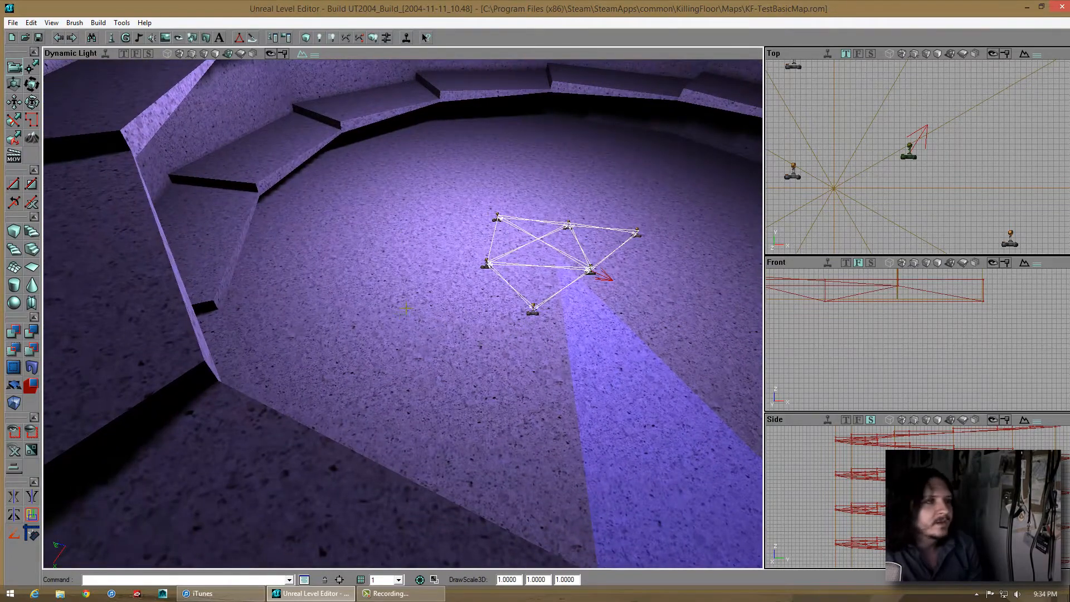
Inspect the lowest stairs and the floor around the player starts for areas the paths do not reach
left_click_drag(406, 310, 408, 312)
right_click_drag(407, 313, 402, 314)
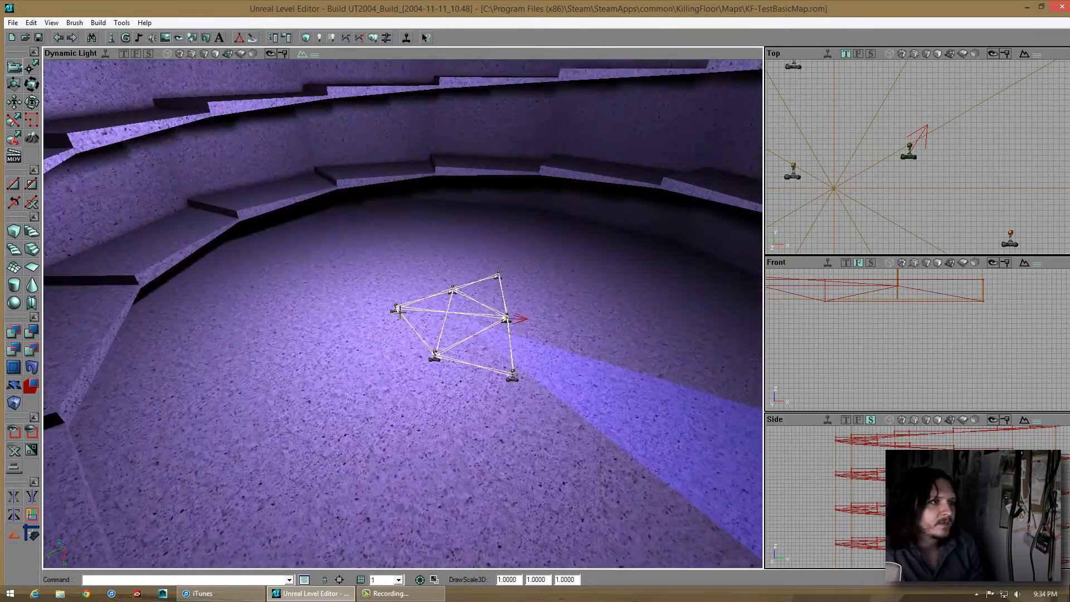
left_click_drag(402, 313, 400, 309)
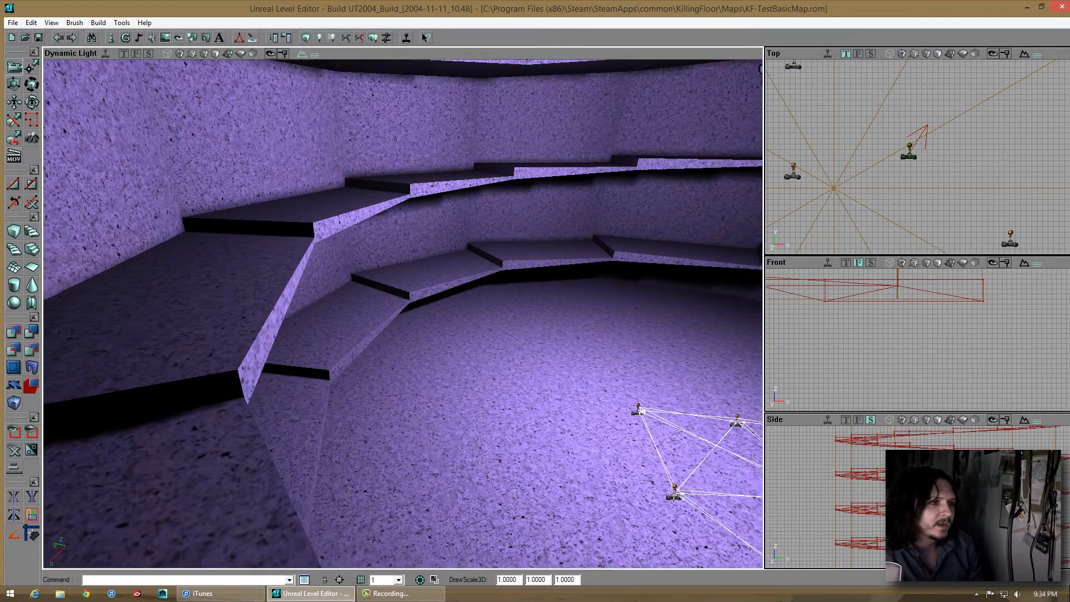
right_click_drag(580, 454, 470, 373)
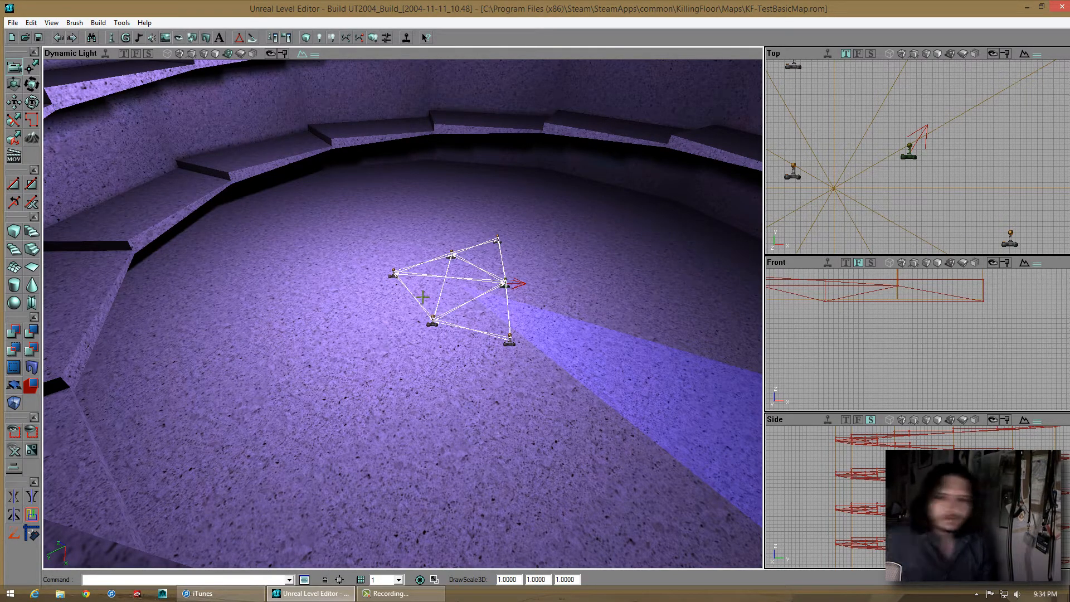
right_click_drag(394, 313, 407, 312)
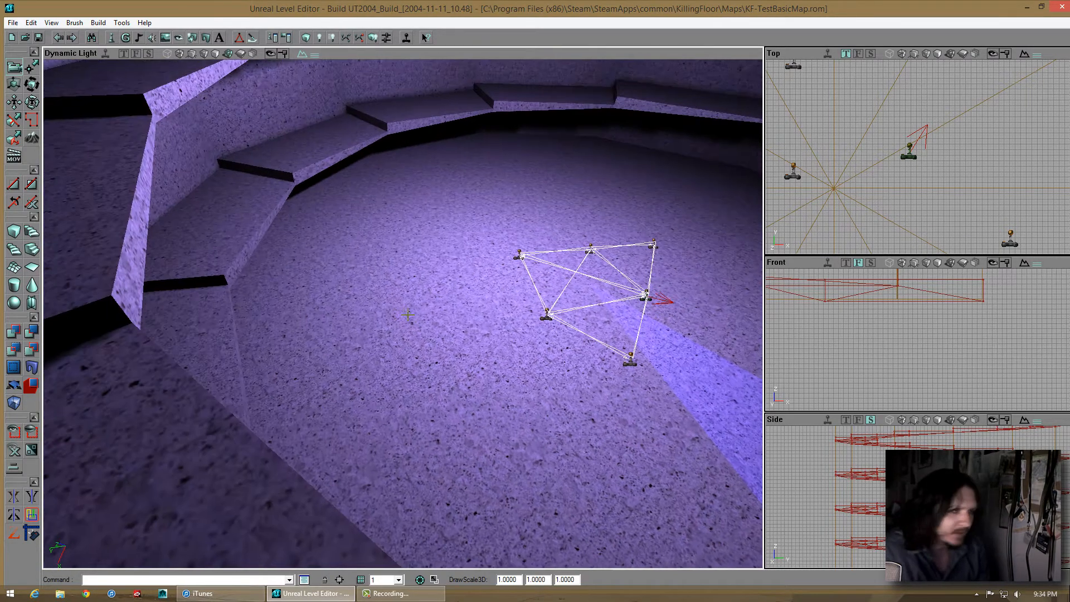
left_click_drag(406, 313, 363, 310)
right_click_drag(363, 310, 406, 314)
left_click_drag(406, 314, 402, 311)
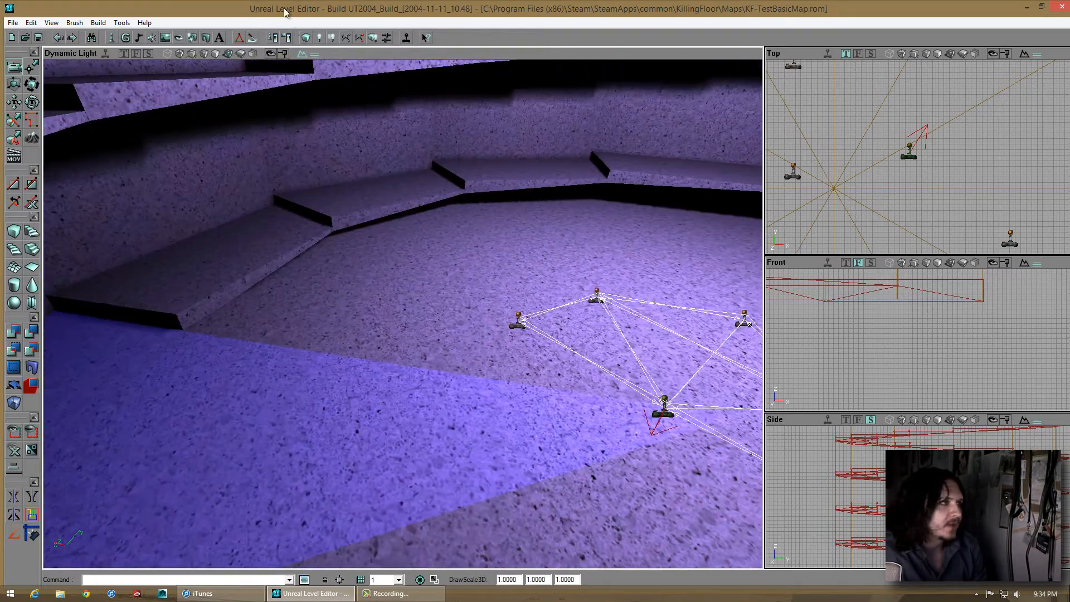
Look through the navigation point types in the list of placeable actor classes
left_click(271, 37)
left_click(647, 113)
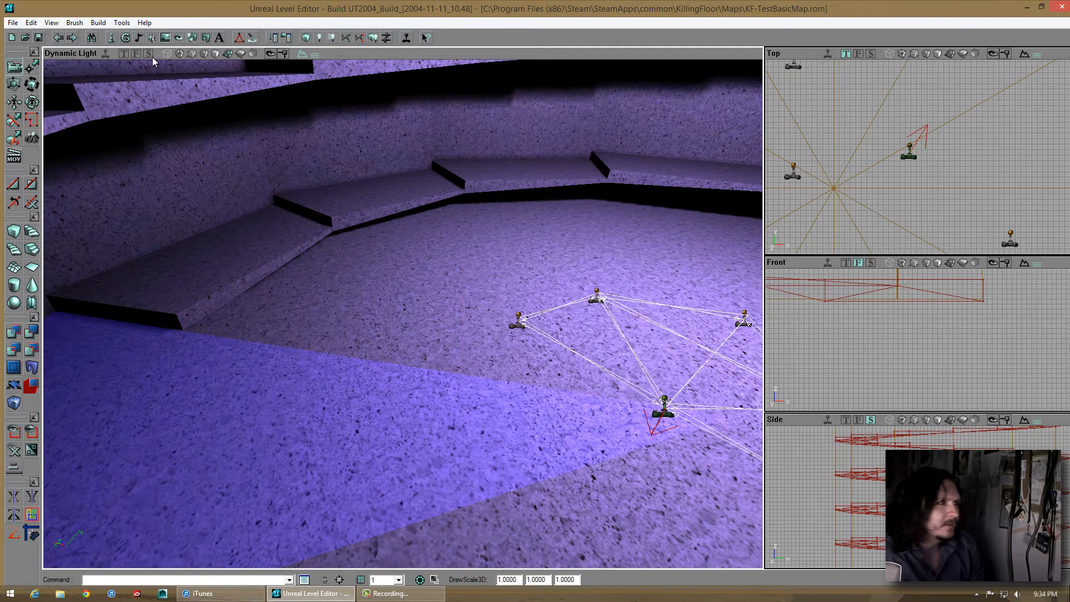
left_click(111, 38)
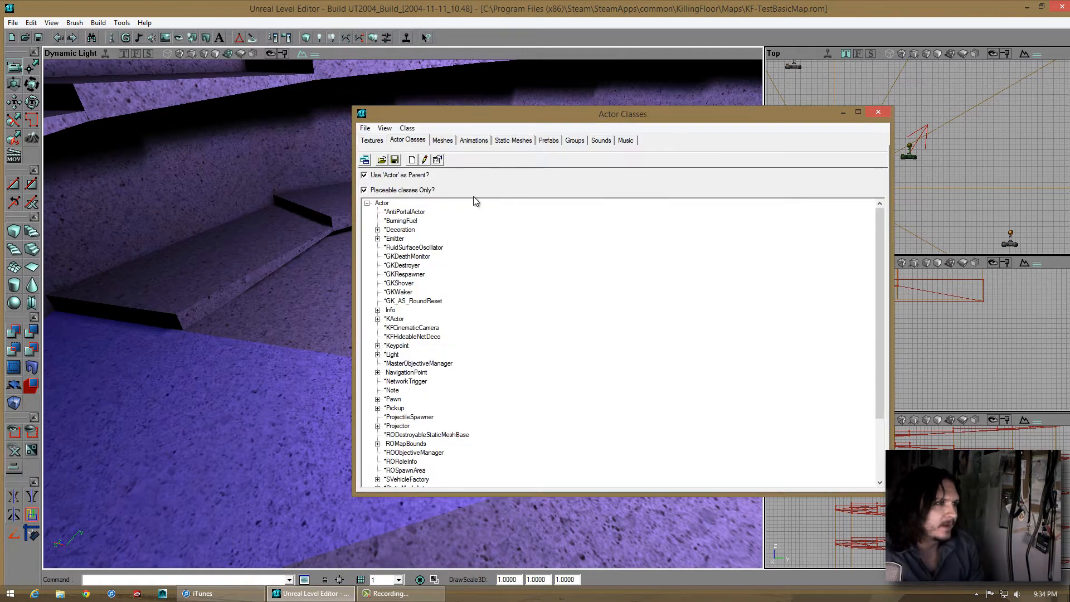
left_click(378, 373)
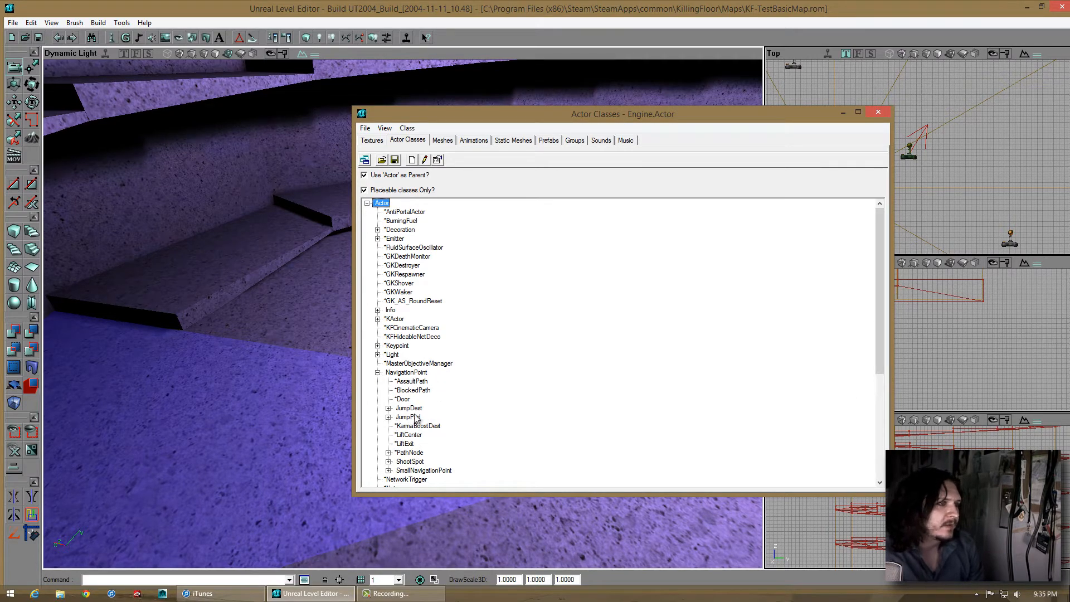
left_click(880, 113)
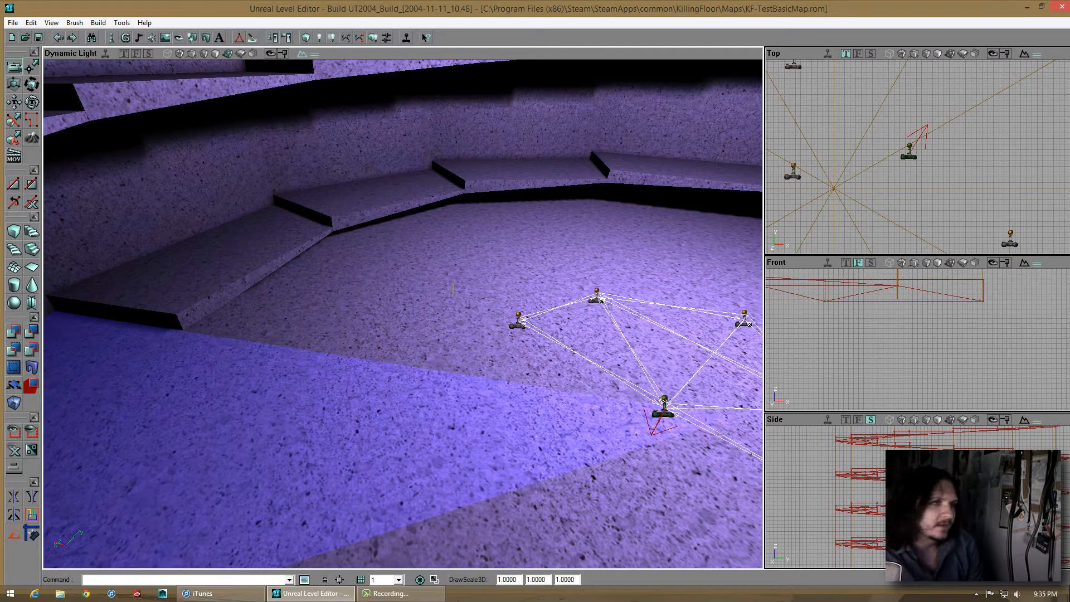
Add a path node on a stair step above the player starts and rebuild the AI paths
left_click_drag(453, 289, 256, 150)
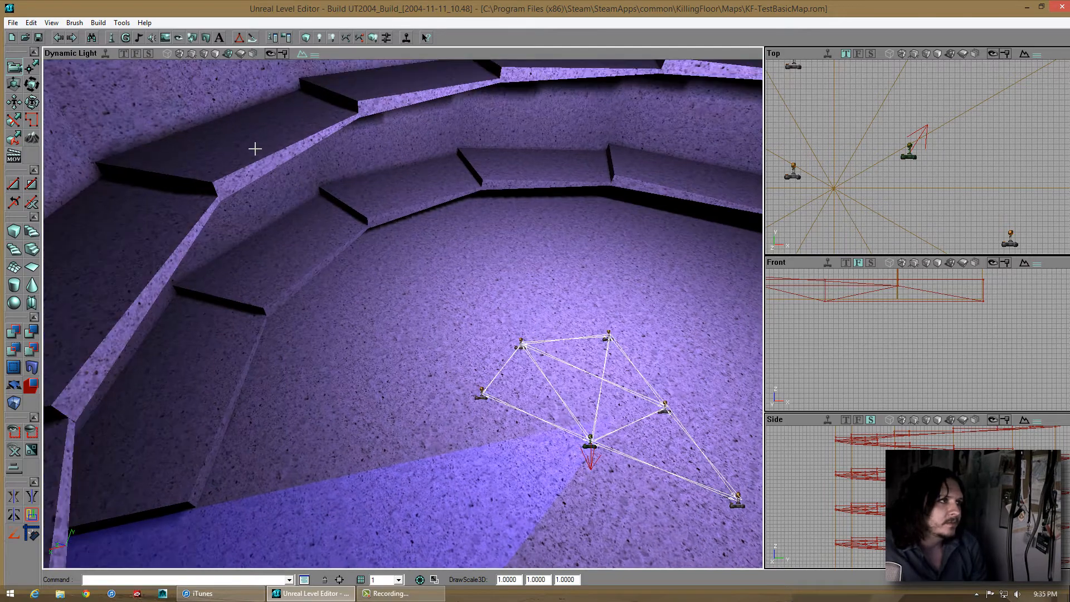
right_click(256, 150)
left_click(332, 211)
left_click_drag(353, 227, 404, 315)
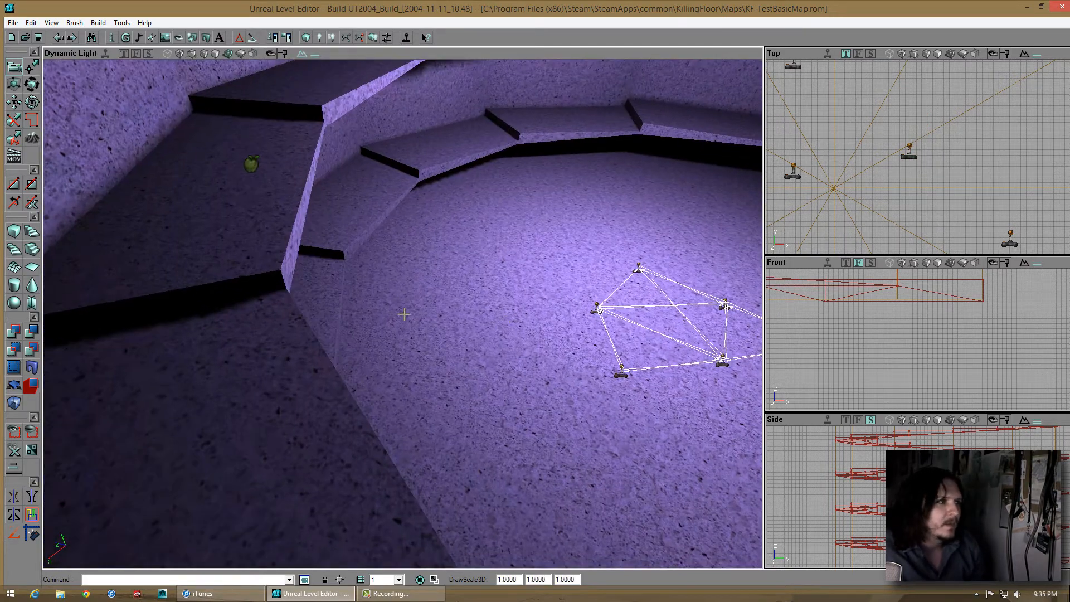
left_click_drag(510, 315, 403, 314)
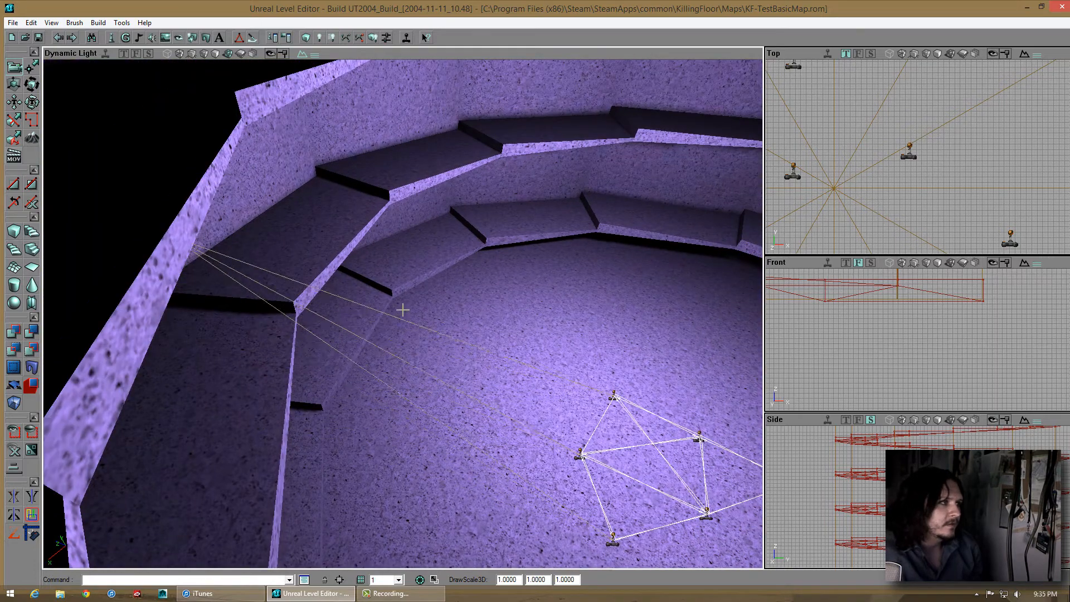
Try shifting the path node to other spots beside the stairs, rebuilding the paths each time to test its links to the player starts
right_click_drag(402, 309, 401, 310, "ctrl")
left_click(345, 38)
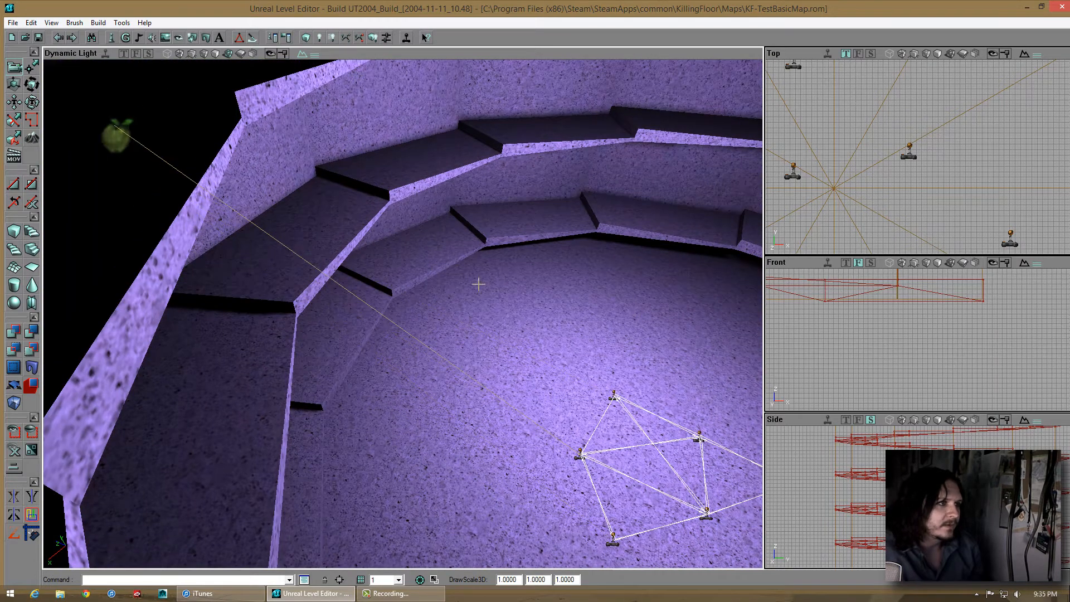
left_click_drag(487, 295, 172, 299)
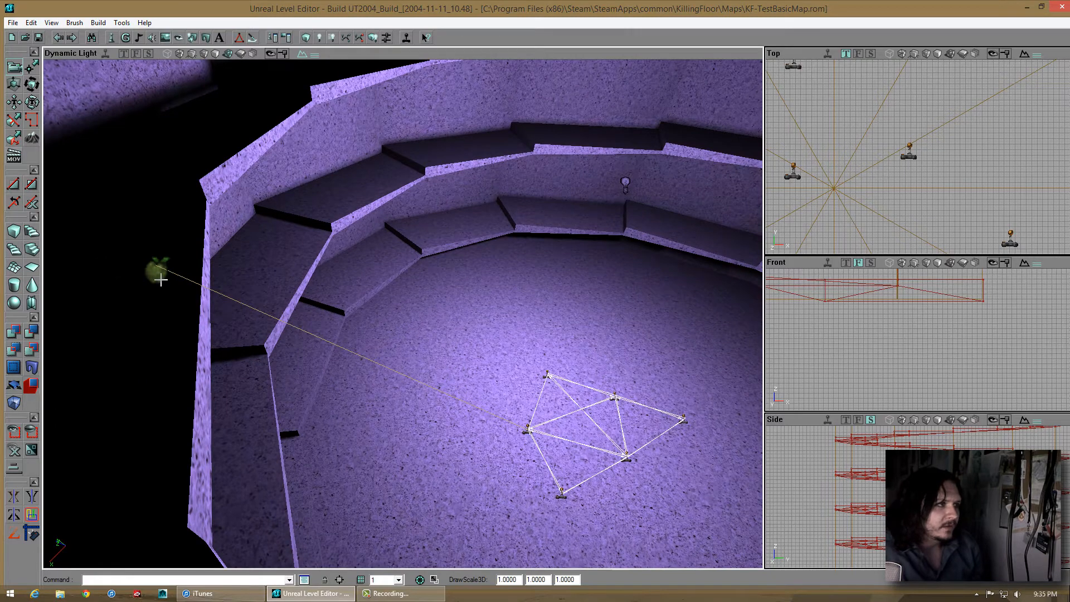
middle_click_drag(397, 314, 407, 318)
left_click_drag(407, 317, 401, 312)
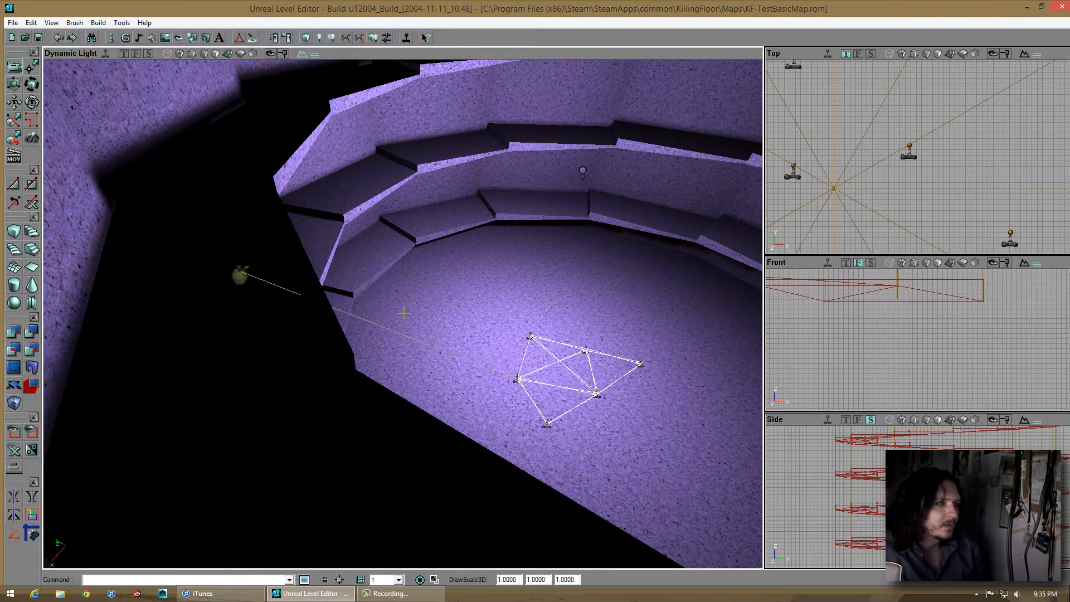
left_click(346, 37)
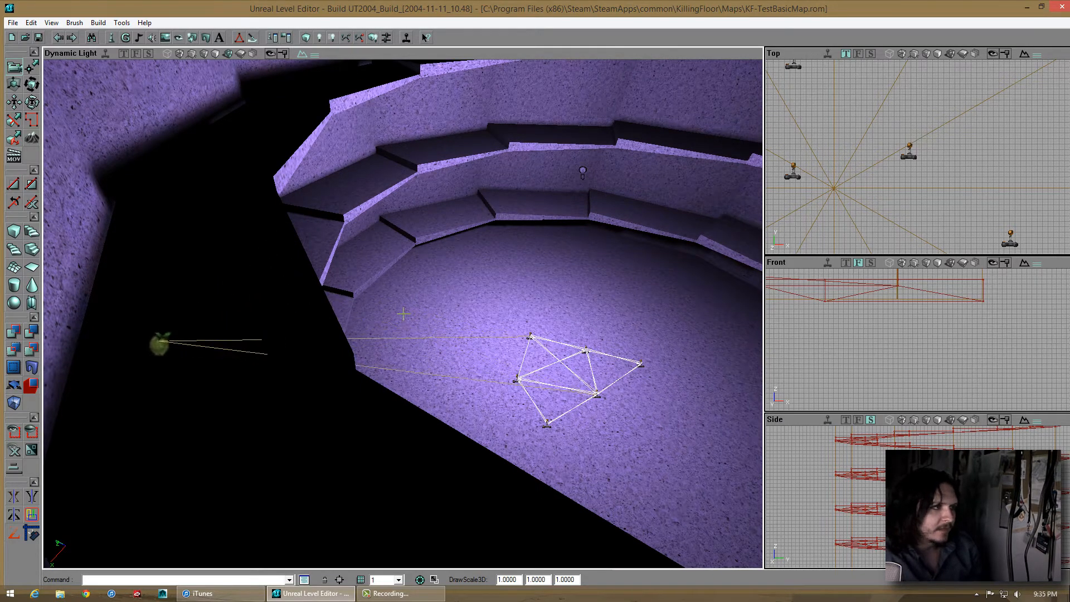
left_click(344, 38)
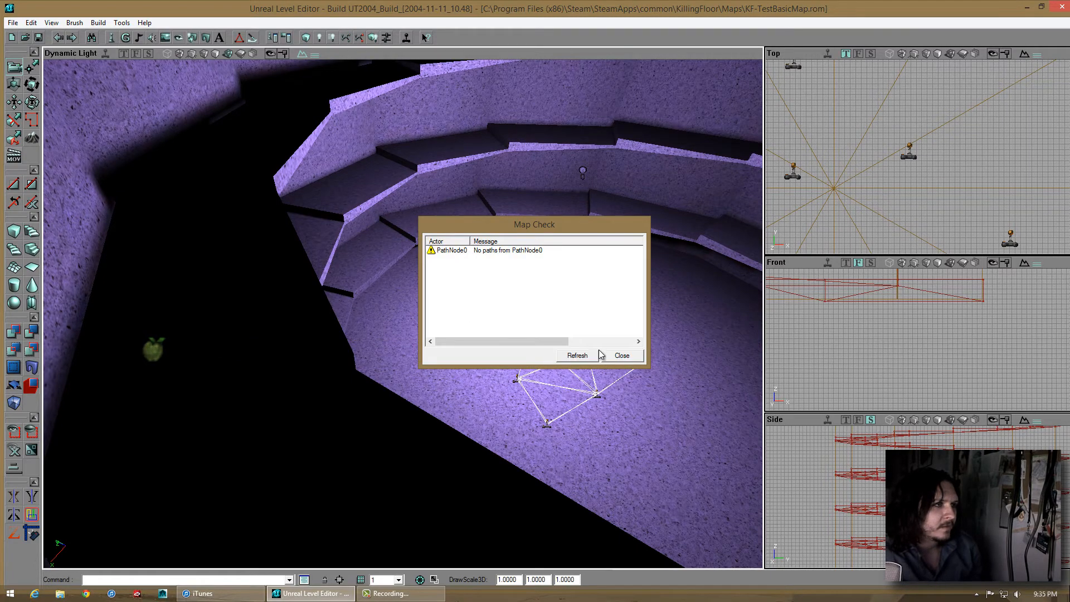
Reposition the stair path node within reach of the player starts and rebuild the AI paths
left_click_drag(522, 356, 402, 314)
left_click_drag(339, 294, 412, 399)
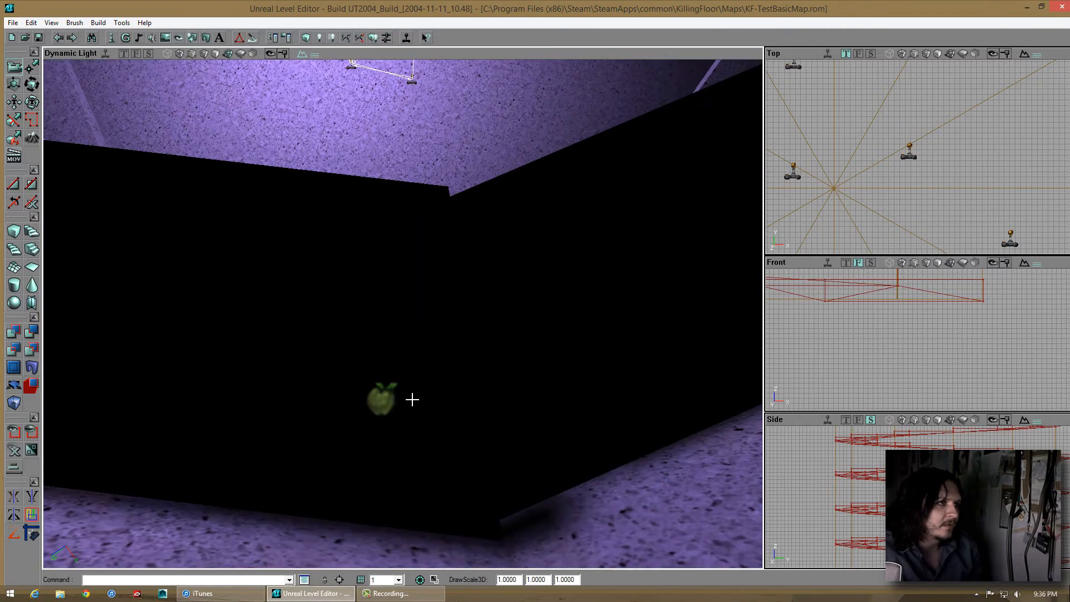
left_click_drag(402, 313, 396, 363)
left_click_drag(401, 313, 402, 303)
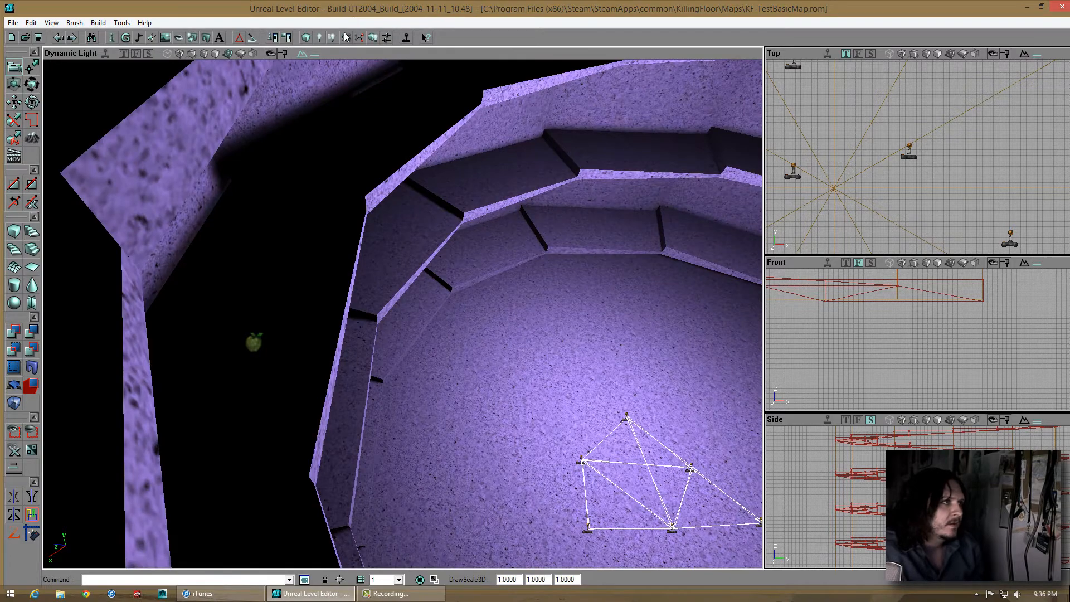
left_click_drag(479, 457, 345, 407)
left_click_drag(403, 314, 403, 314)
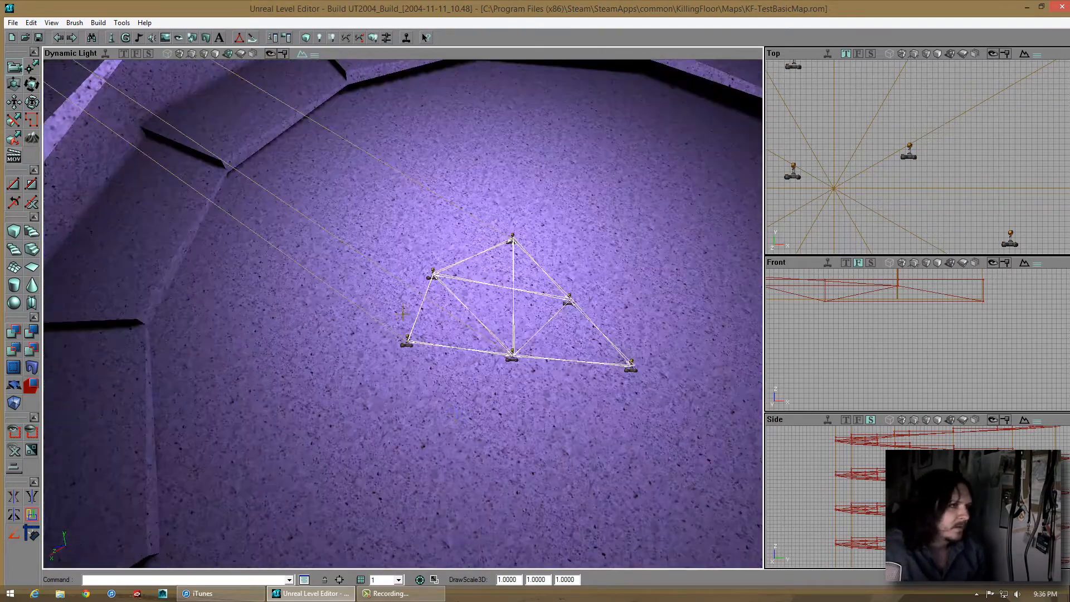
Add three path nodes on the shaft floor, spaced along one side of the player starts
left_click(269, 370)
right_click(269, 371)
left_click(312, 430)
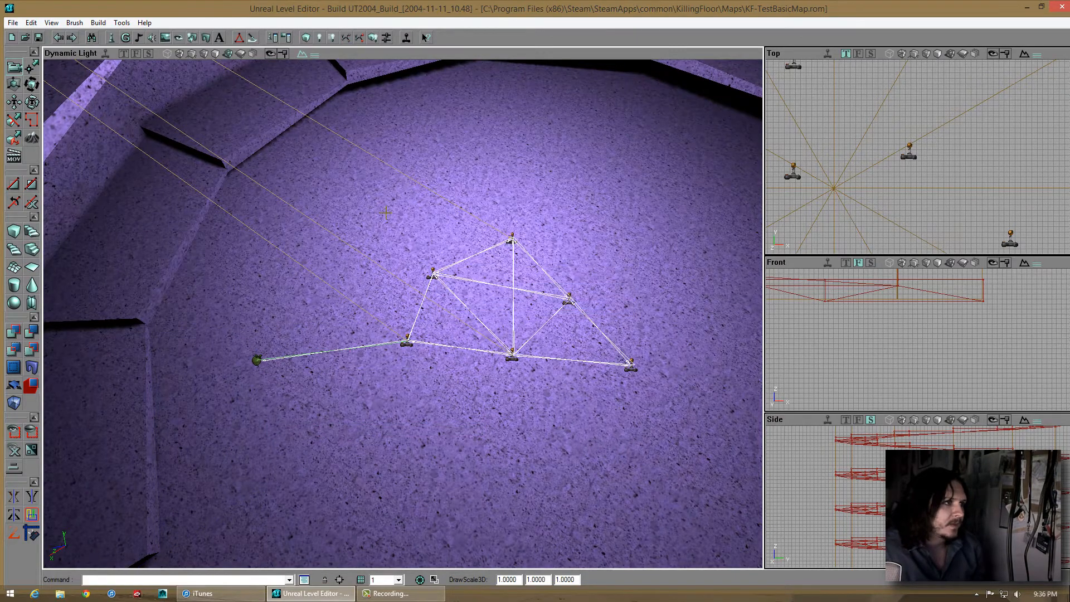
right_click(356, 208)
left_click(387, 270)
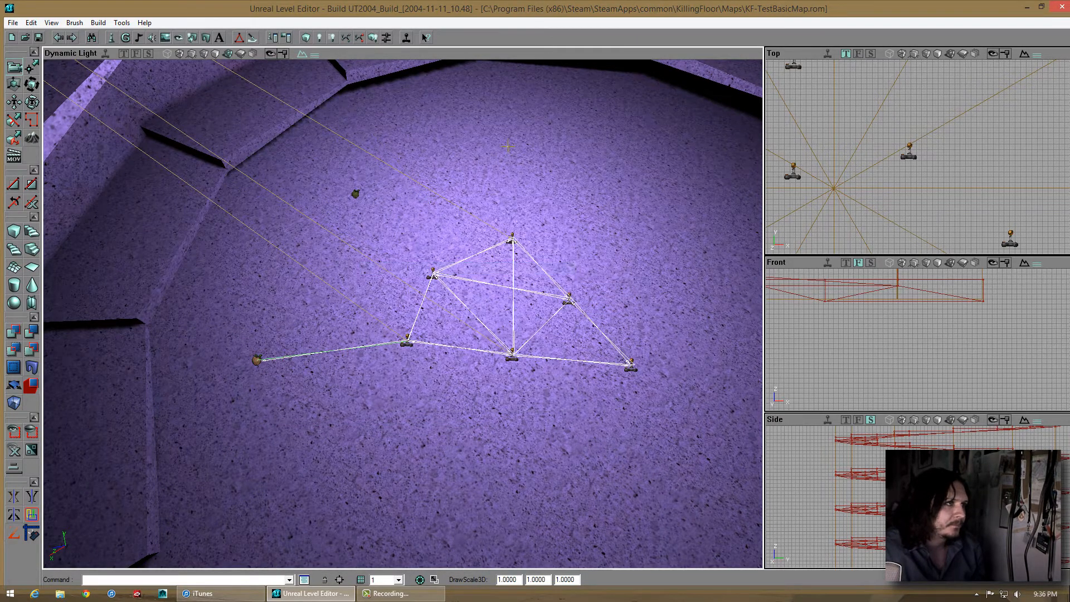
right_click(510, 149)
left_click(556, 207)
Extend the ring around the player starts with three more path nodes on the floor near the stairs
left_click_drag(556, 207, 530, 139)
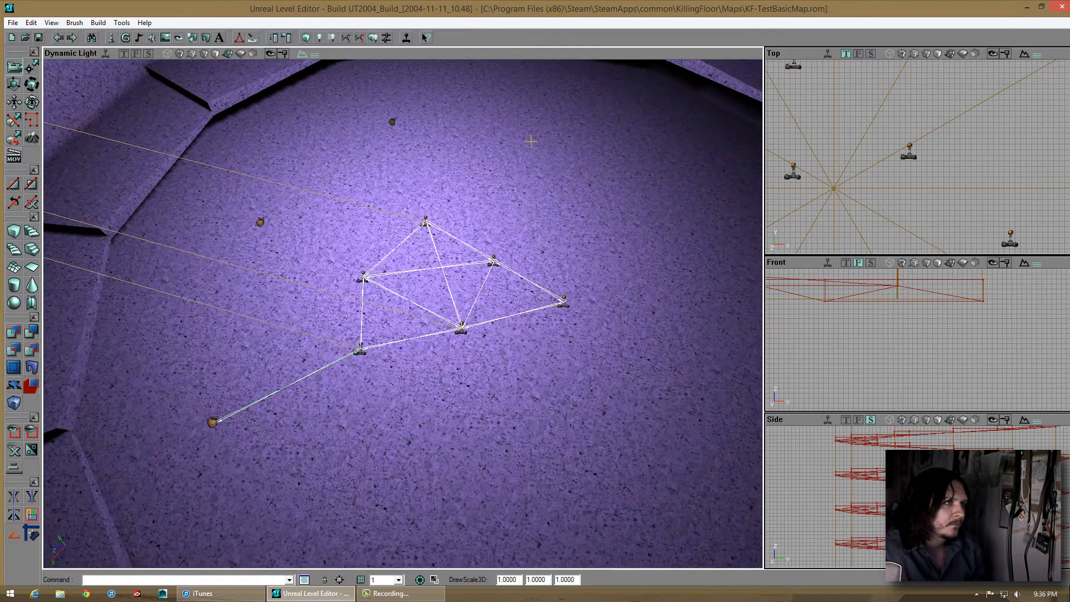
right_click(531, 143)
left_click(580, 202)
left_click_drag(580, 202, 530, 232)
right_click(537, 252)
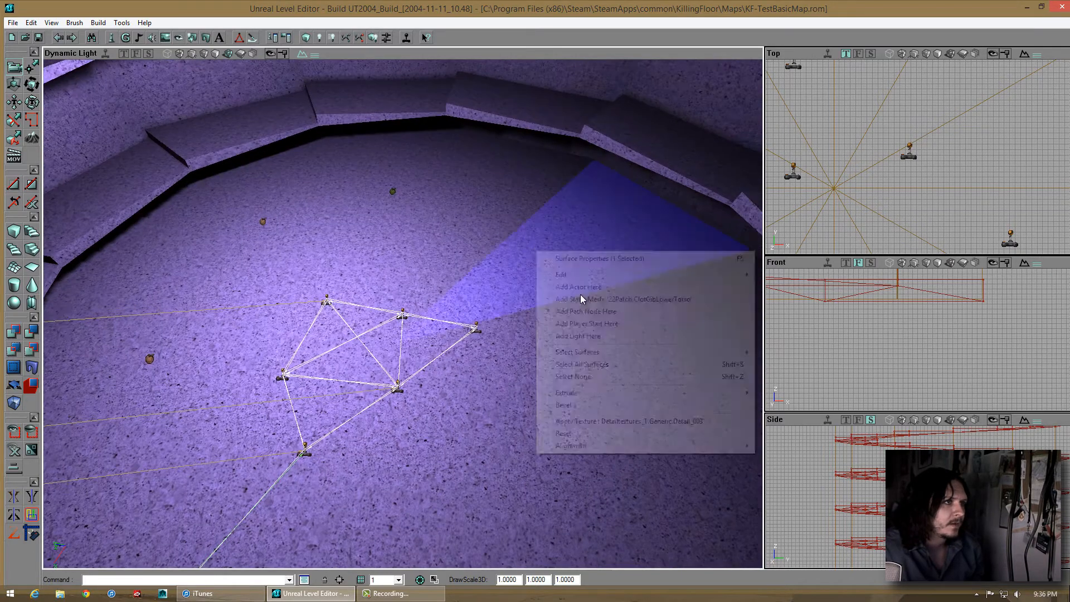
left_click(592, 308)
left_click_drag(592, 308, 533, 303)
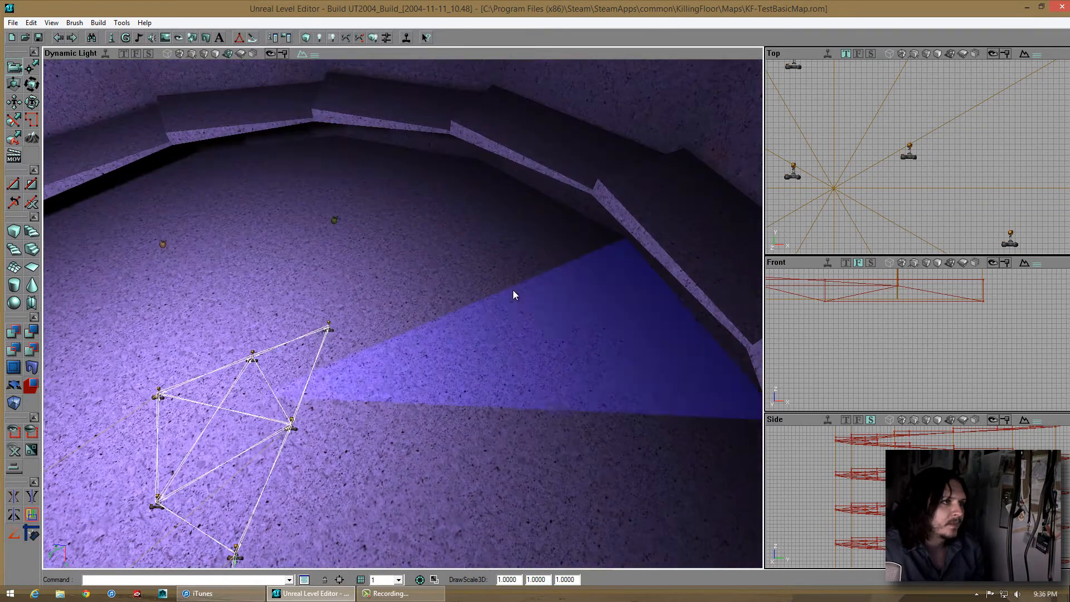
right_click(513, 292)
left_click(575, 351)
Complete the ring with two path nodes in the open floor area on the remaining side of the player starts
left_click_drag(404, 323, 569, 351)
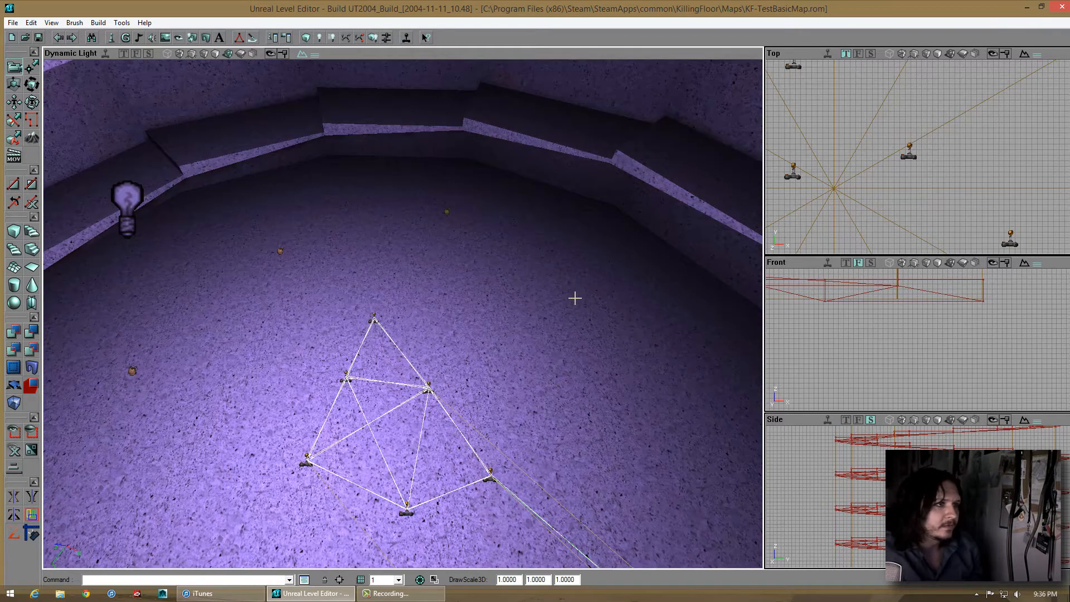
right_click(575, 298)
left_click(641, 365)
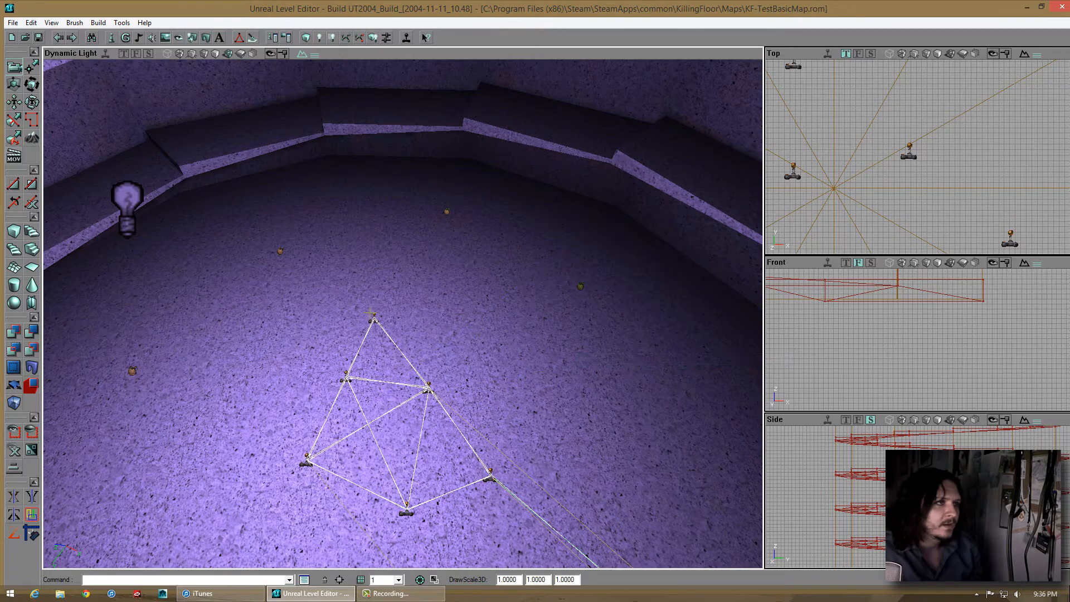
right_click_drag(370, 312, 408, 259)
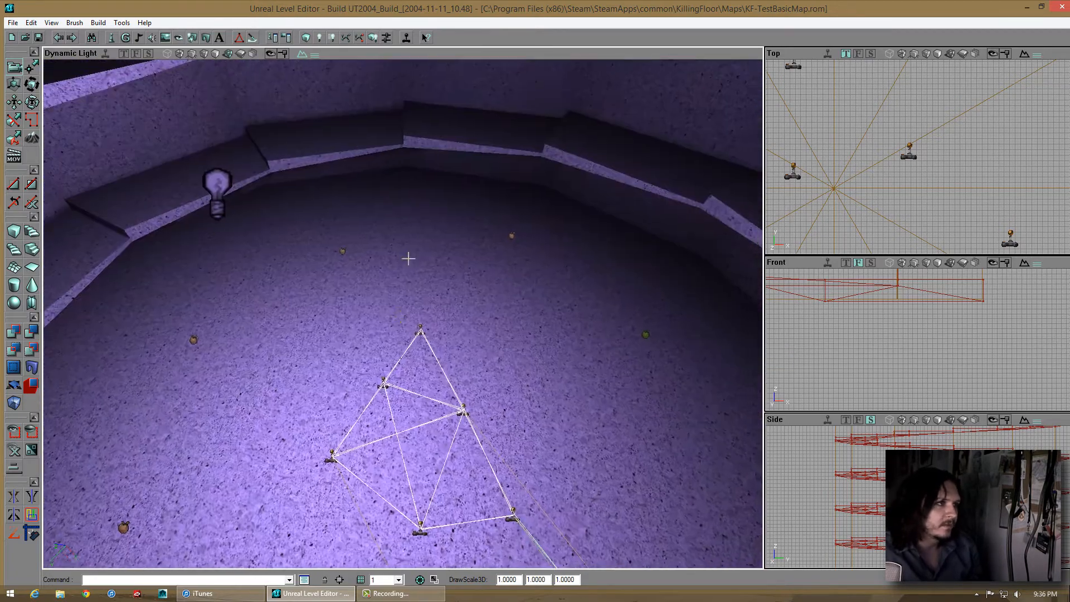
right_click_drag(538, 315, 535, 310)
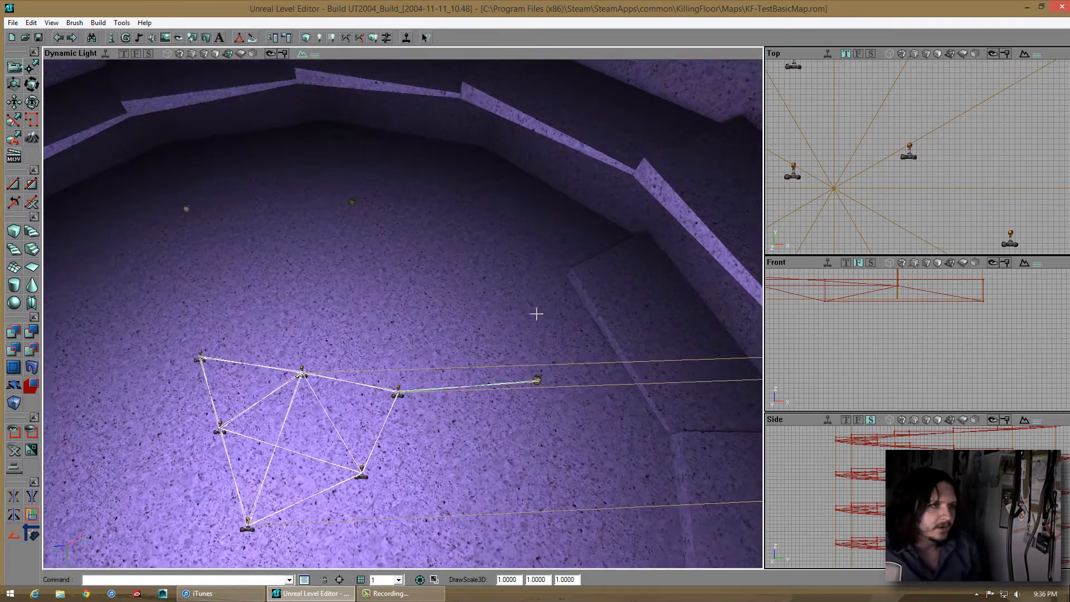
right_click(480, 297)
left_click(533, 357)
Rebuild the AI paths so the ring of floor path nodes links with the player starts
left_click_drag(533, 358, 402, 315)
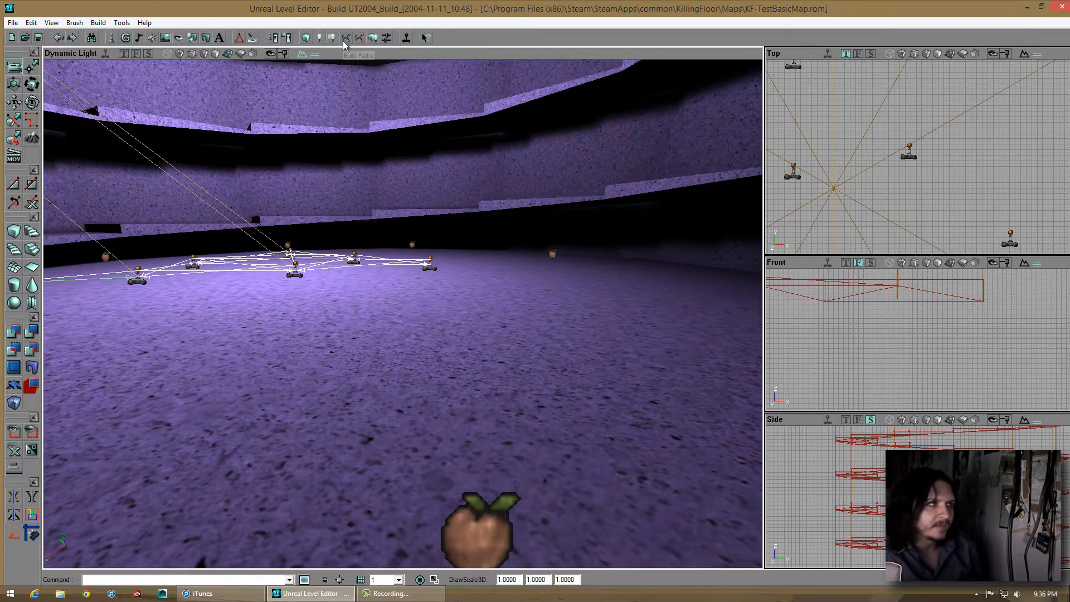
left_click_drag(402, 313, 402, 312)
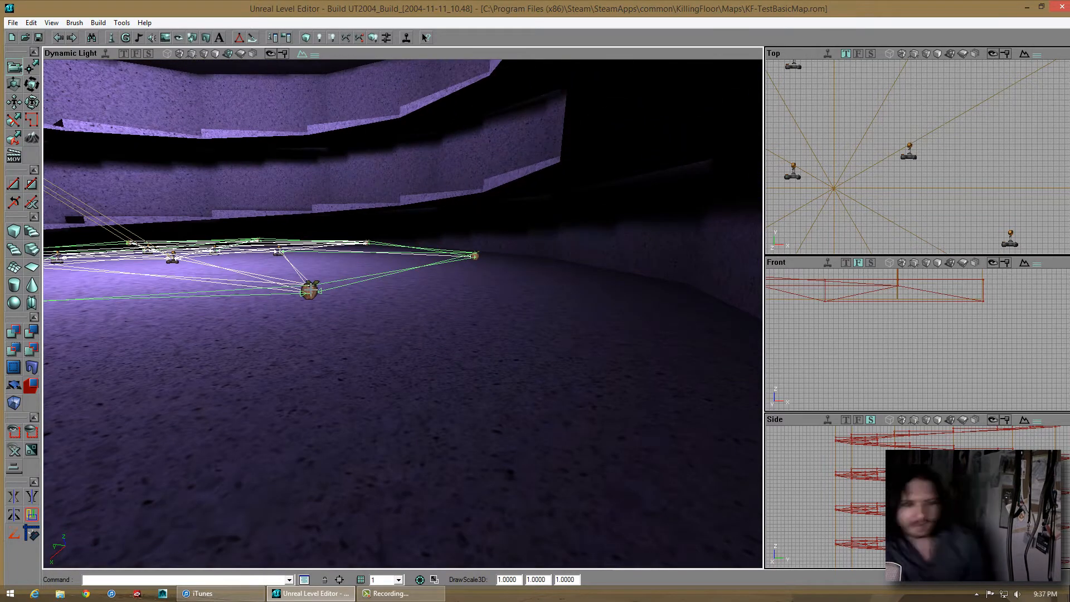
mouse_move(356, 311)
left_mouse_down()
mouse_move(404, 315)
mouse_move(490, 296)
mouse_move(398, 316)
mouse_move(356, 304)
left_mouse_up()
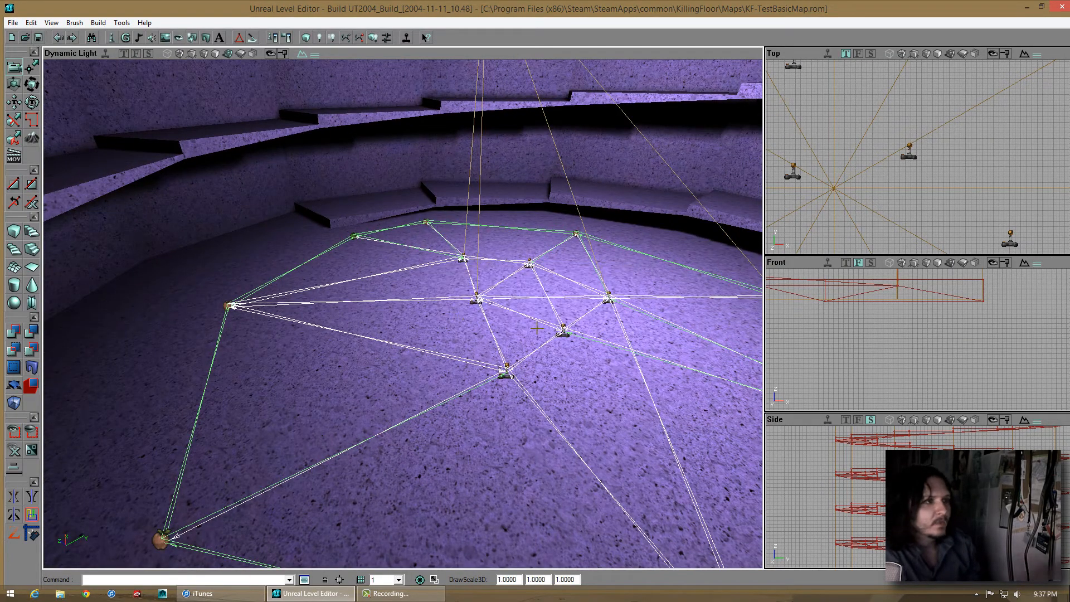
Add a path node on each of the two lowest steps of the spiral stairs
left_click_drag(537, 329, 260, 333)
right_click(235, 330)
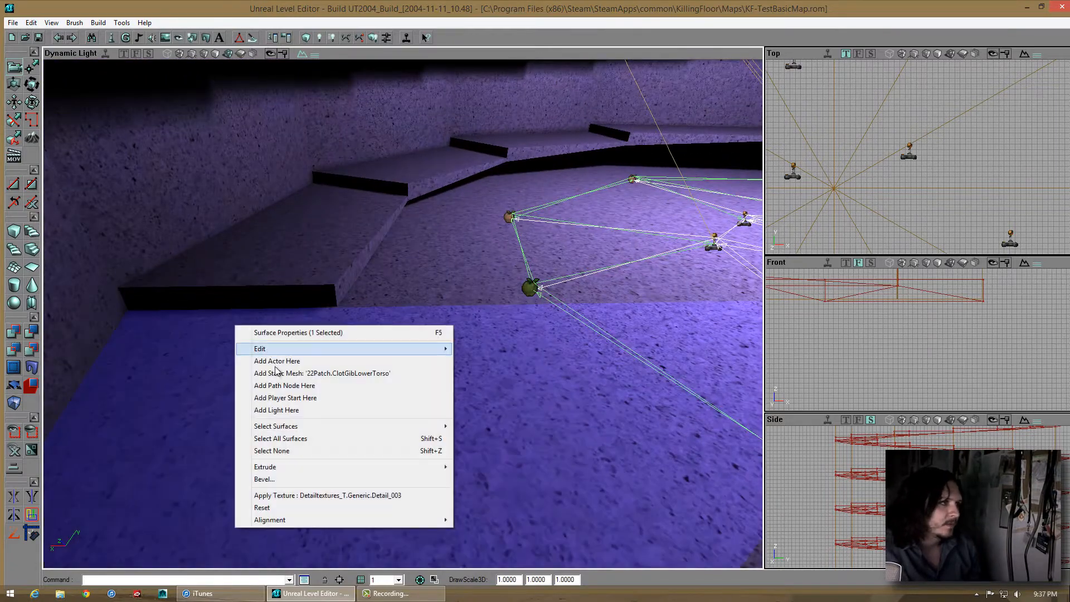
left_click(286, 386)
mouse_move(311, 219)
left_mouse_down()
mouse_move(402, 312)
mouse_move(320, 218)
left_mouse_up()
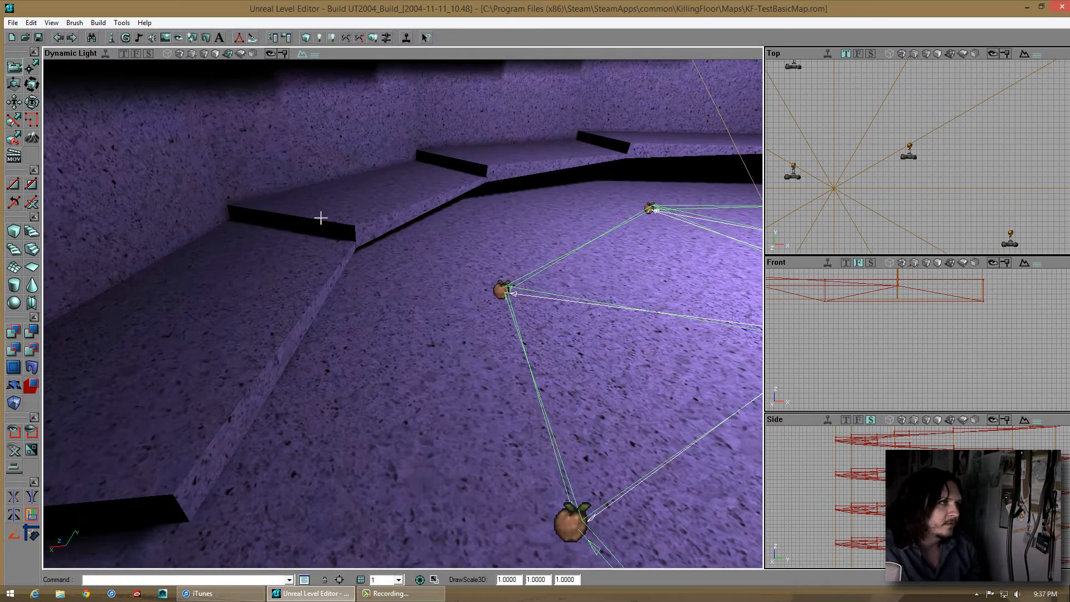
right_click(323, 206)
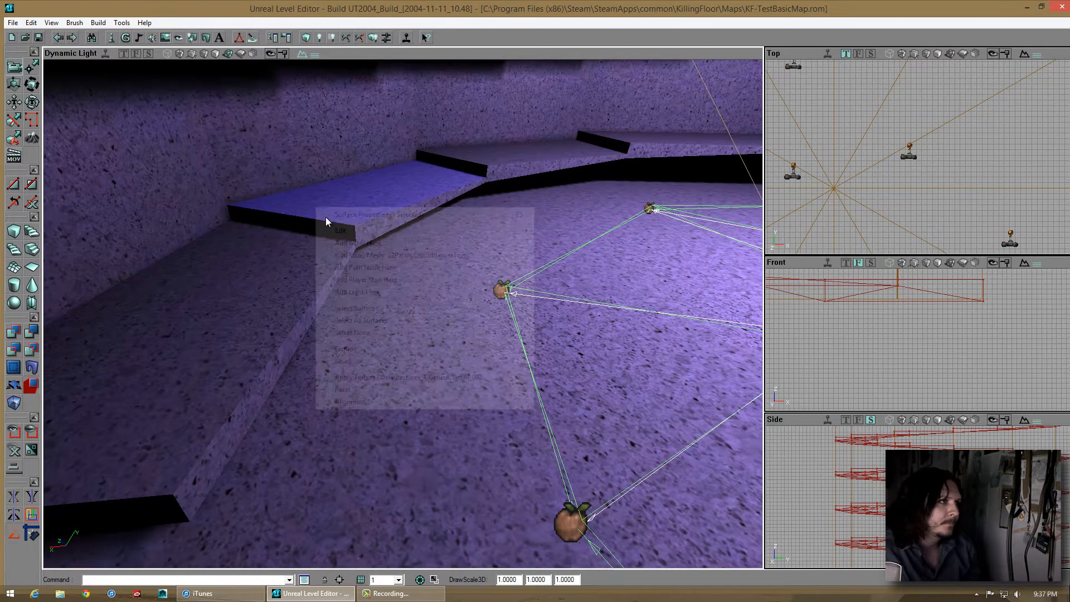
left_click(359, 279)
Continue the stair path with a path node on each of the next two steps up
left_click_drag(406, 306, 372, 301)
right_click(373, 306)
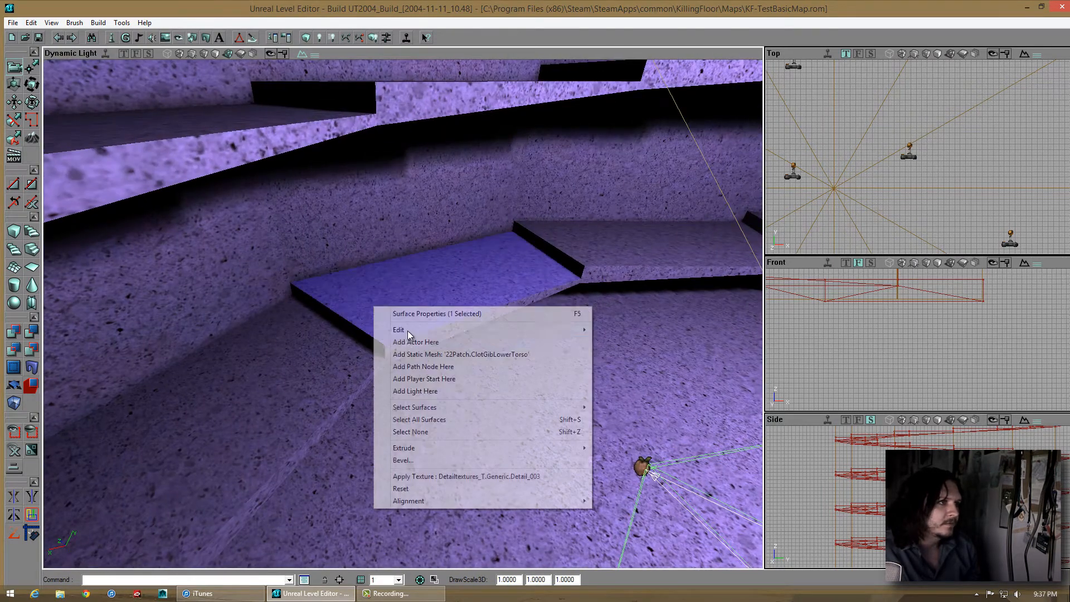
left_click(422, 366)
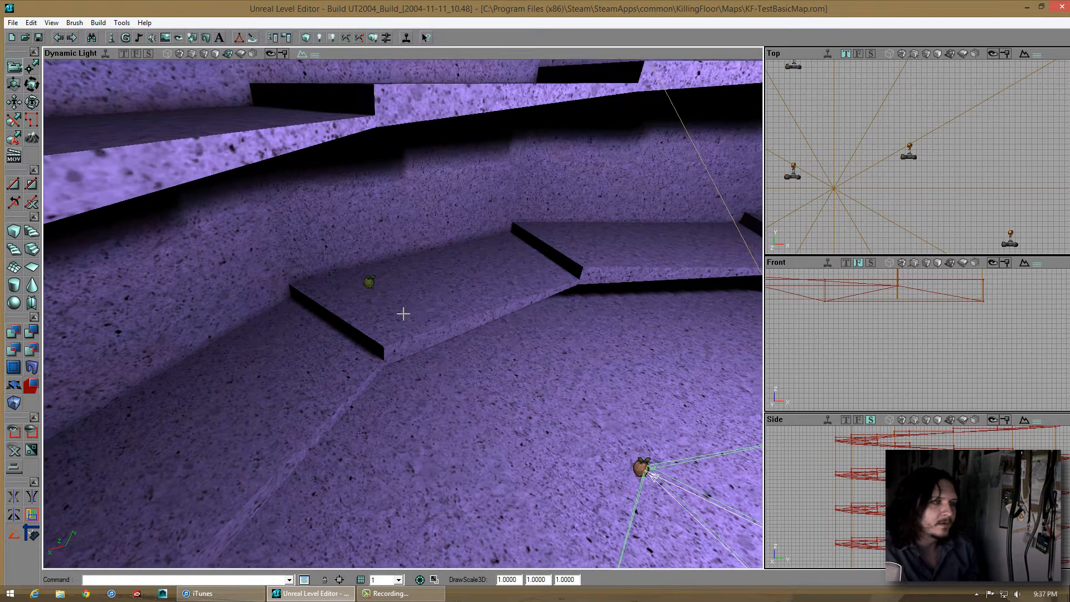
left_click_drag(401, 312, 279, 282)
right_click(280, 282)
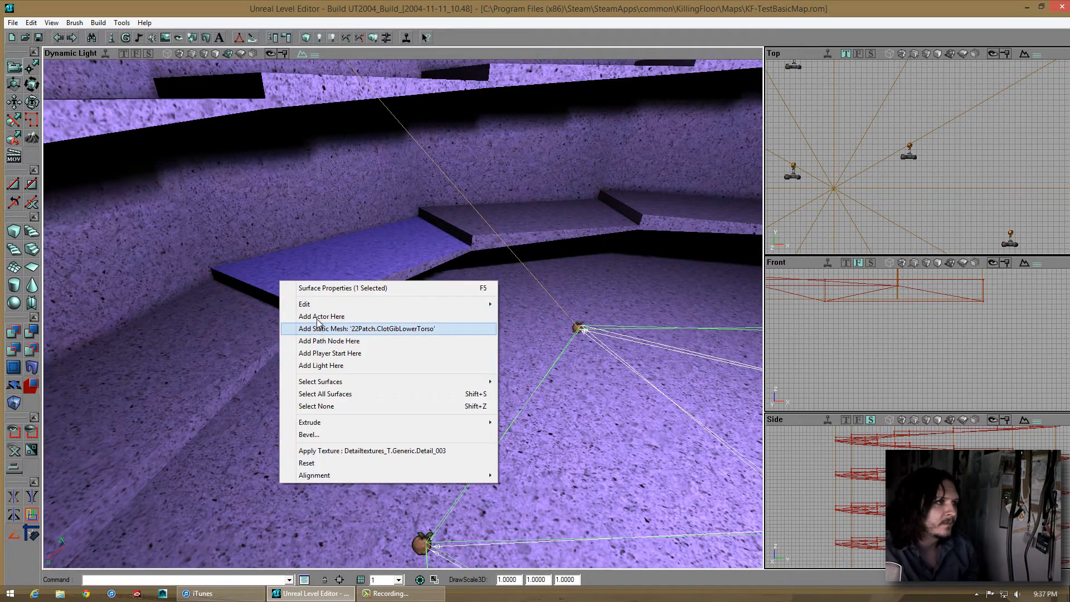
left_click(332, 341)
Continue the stair path with a path node on each of the following two spiral steps
left_click_drag(332, 341, 312, 329)
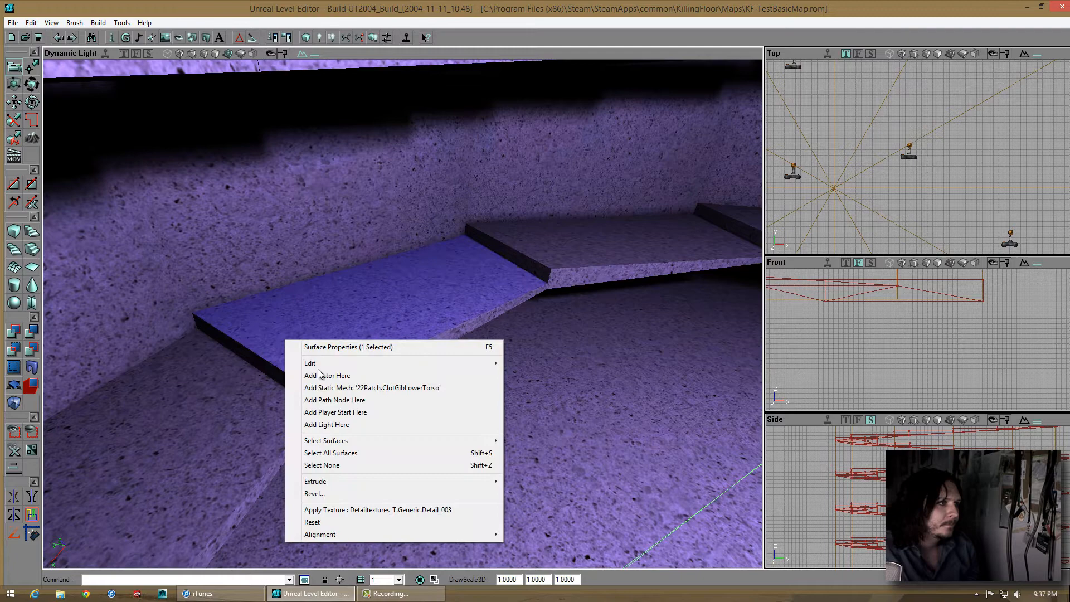
left_click(335, 399)
right_click(536, 247)
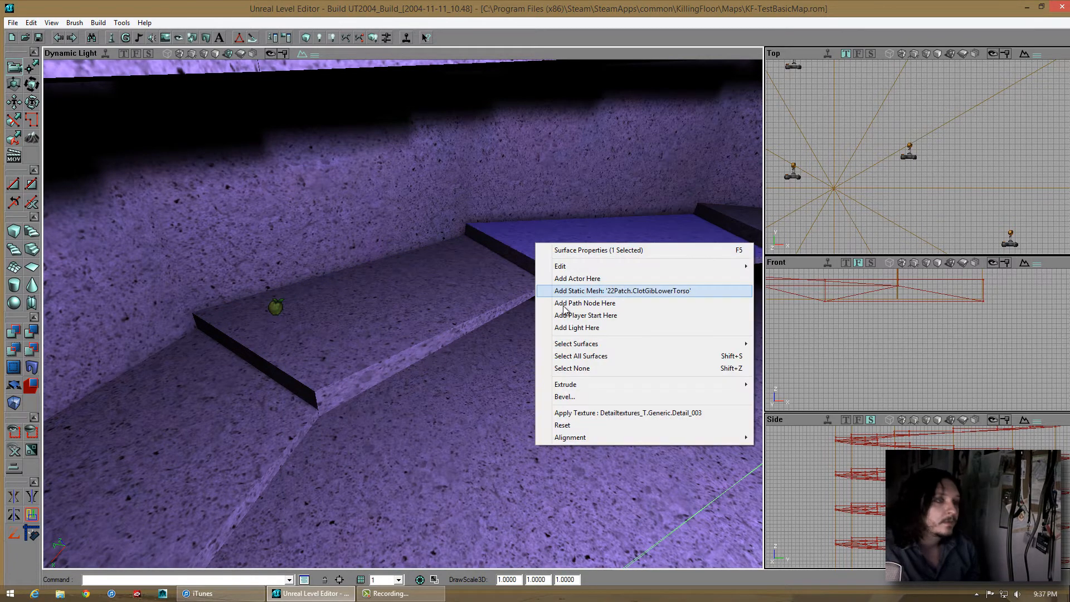
left_click(526, 323)
left_click_drag(526, 323, 401, 229)
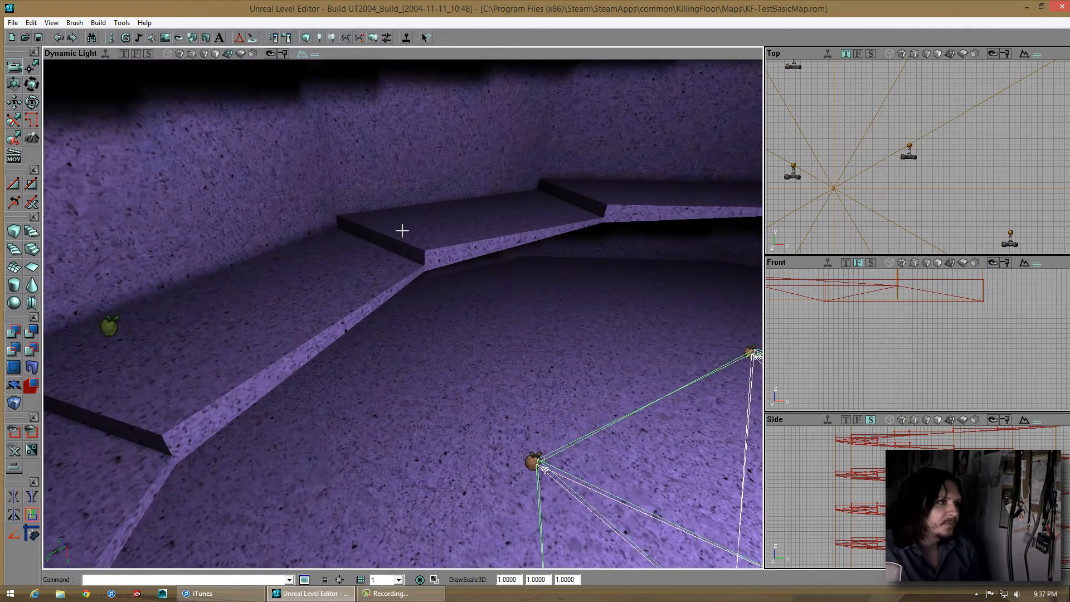
Add a path node on each of the next three steps up the spiral stairs
right_click(402, 231)
left_click(437, 287)
left_click_drag(438, 287, 367, 279)
right_click(367, 280)
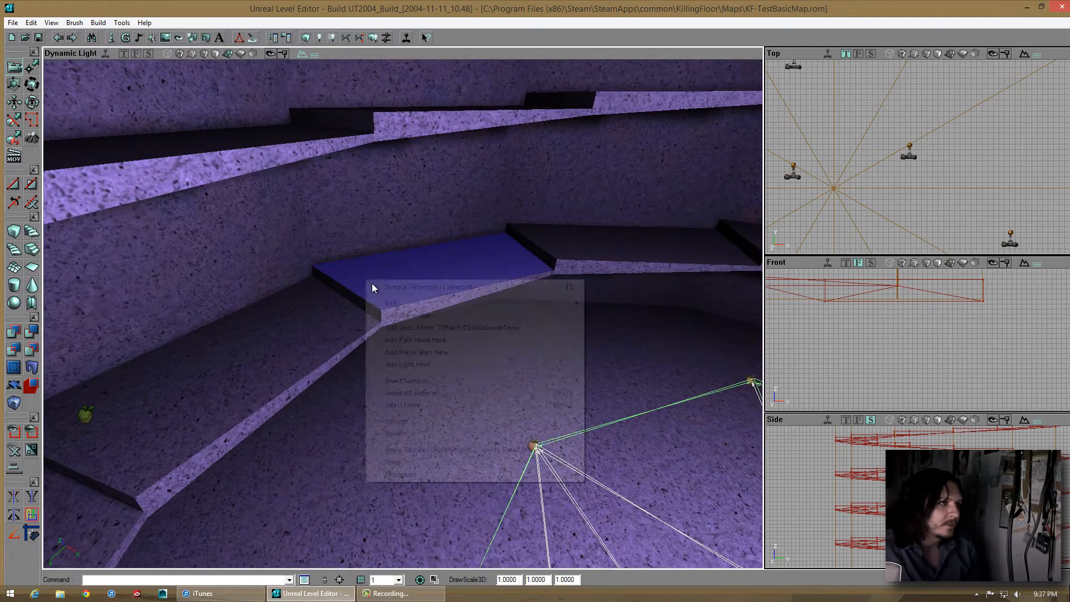
left_click(424, 341)
left_click_drag(432, 366, 309, 286)
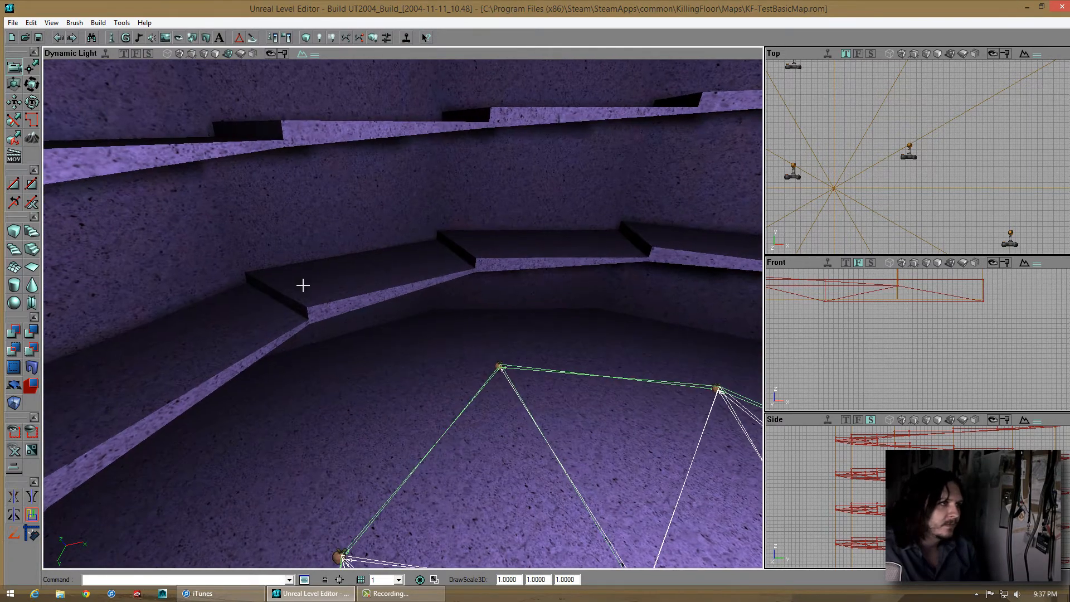
right_click(287, 284)
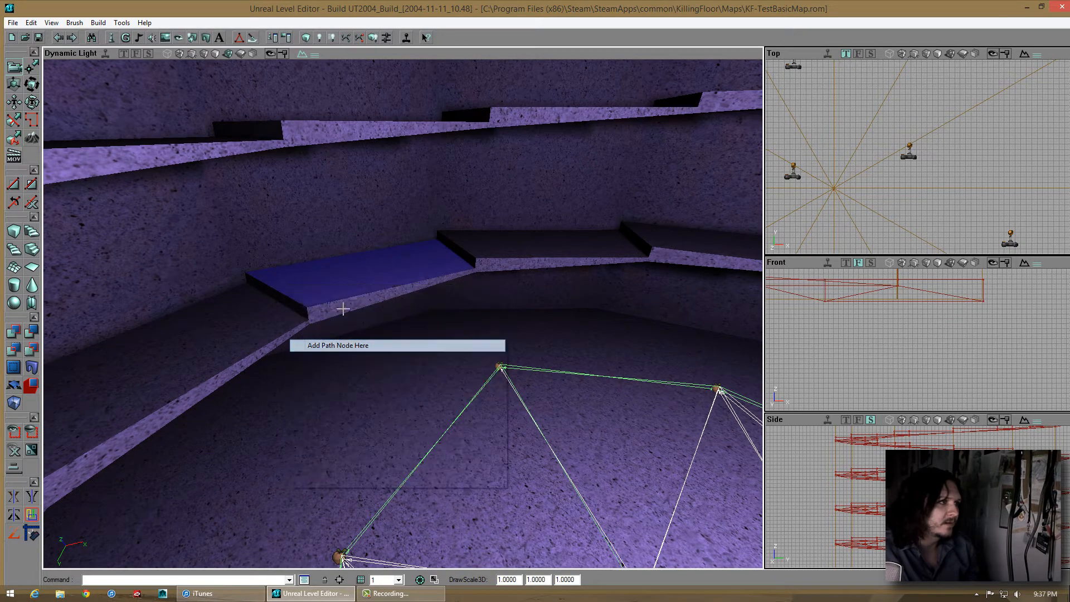
left_click(341, 345)
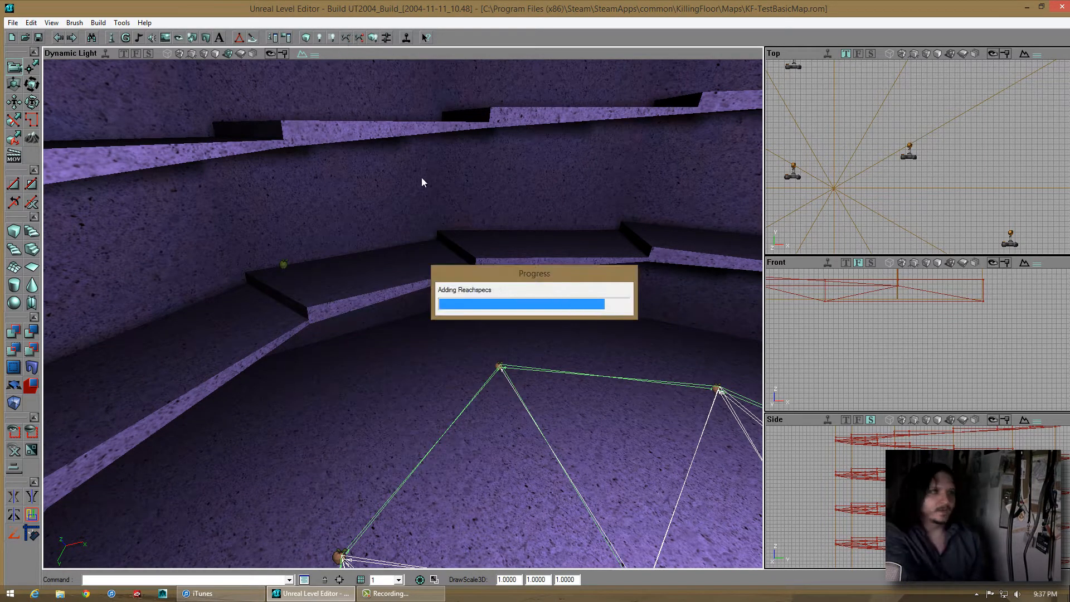
Rebuild the AI paths with path nodes placed all the way up the spiral stairs
mouse_move(416, 310)
left_mouse_down()
mouse_move(334, 310)
mouse_move(416, 301)
mouse_move(407, 318)
mouse_move(396, 311)
mouse_move(417, 315)
mouse_move(407, 306)
mouse_move(341, 325)
mouse_move(403, 313)
mouse_move(390, 308)
mouse_move(485, 323)
mouse_move(427, 296)
mouse_move(402, 314)
left_mouse_up()
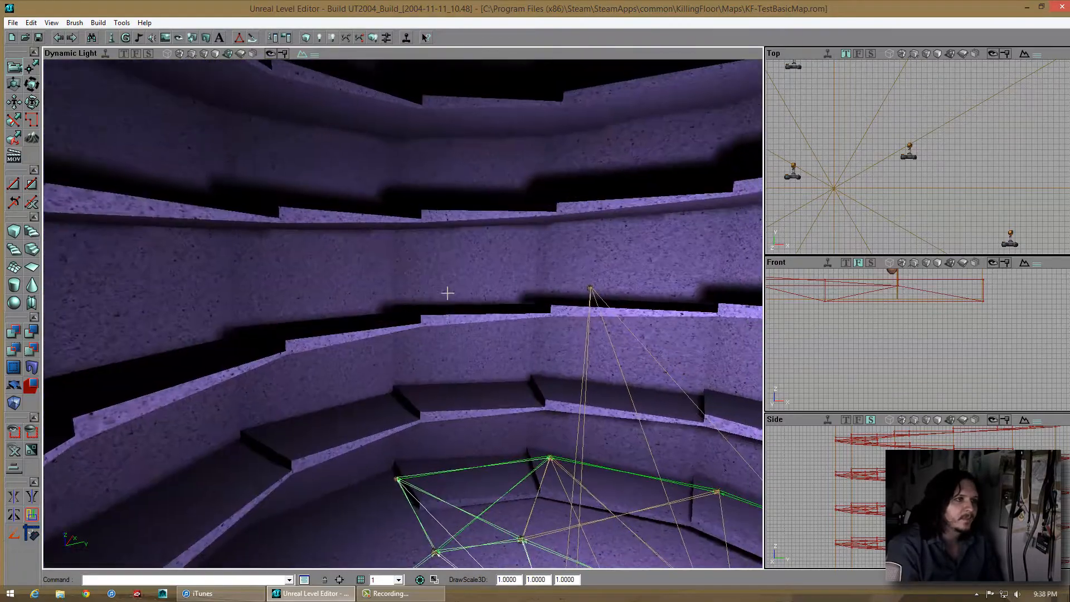
left_click_drag(447, 293, 402, 316)
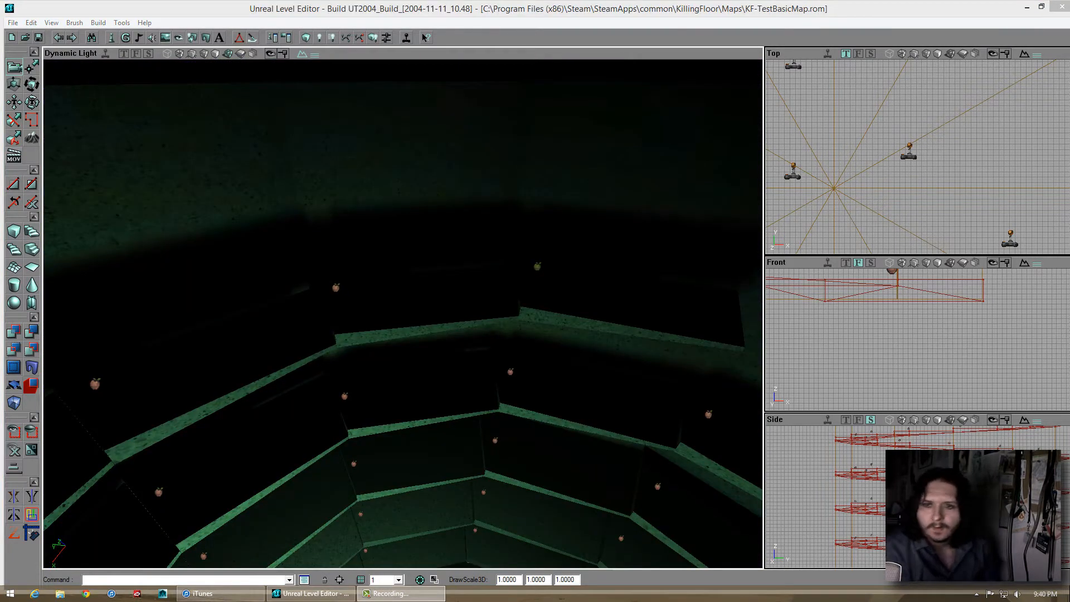
mouse_move(404, 324)
right_mouse_down()
mouse_move(401, 294)
mouse_move(432, 301)
mouse_move(413, 315)
mouse_move(411, 303)
mouse_move(411, 349)
mouse_move(411, 307)
right_mouse_up()
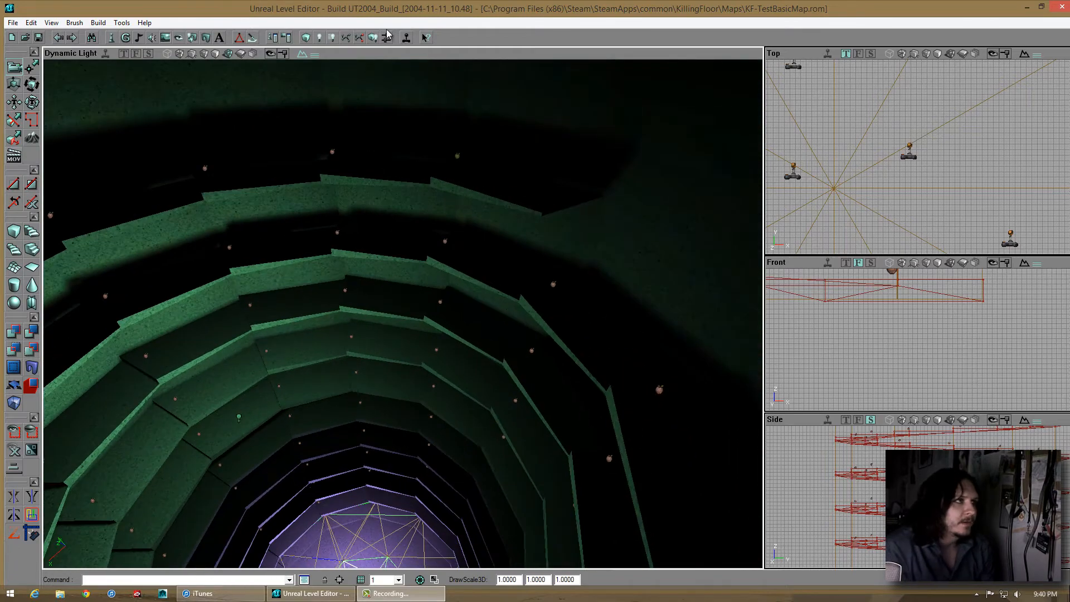
left_click(344, 42)
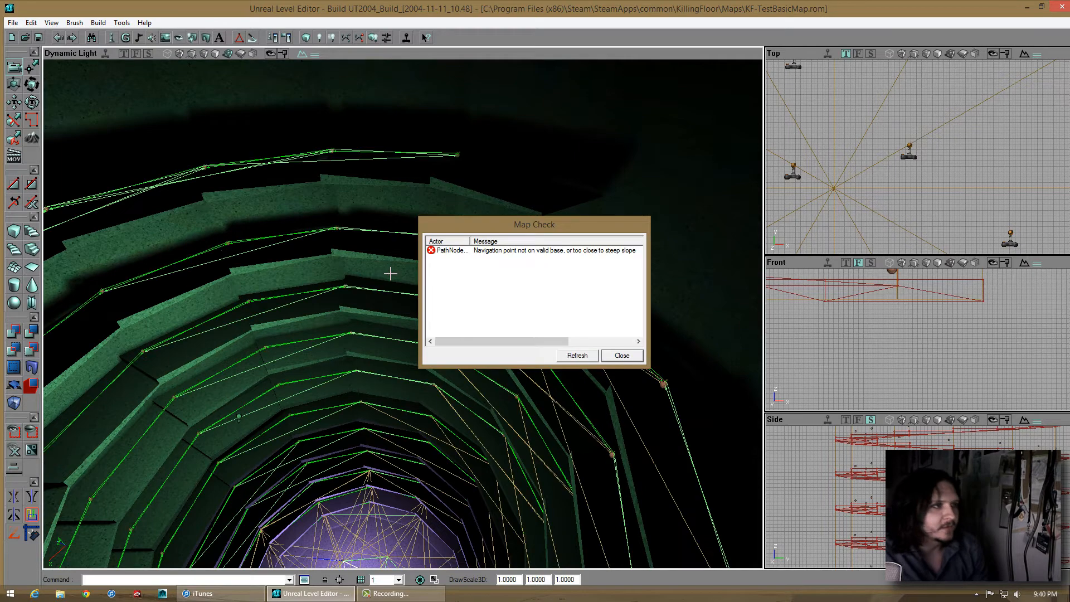
right_click_drag(394, 317, 394, 316)
Locate the path node flagged in the Map Check results and close the list
left_click(446, 252)
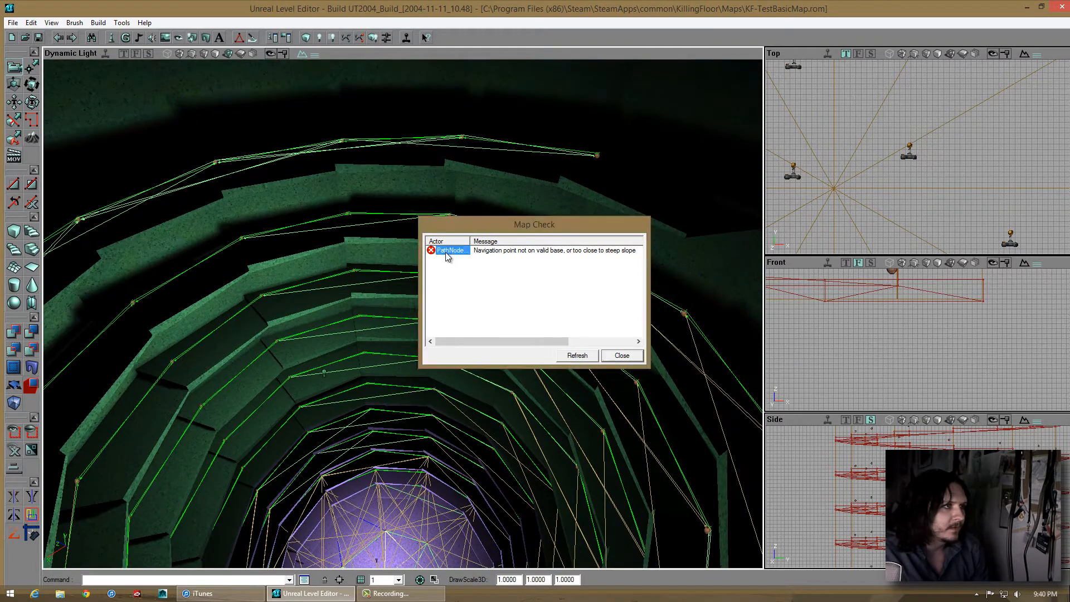
left_click_drag(404, 315, 576, 344)
left_click(622, 356)
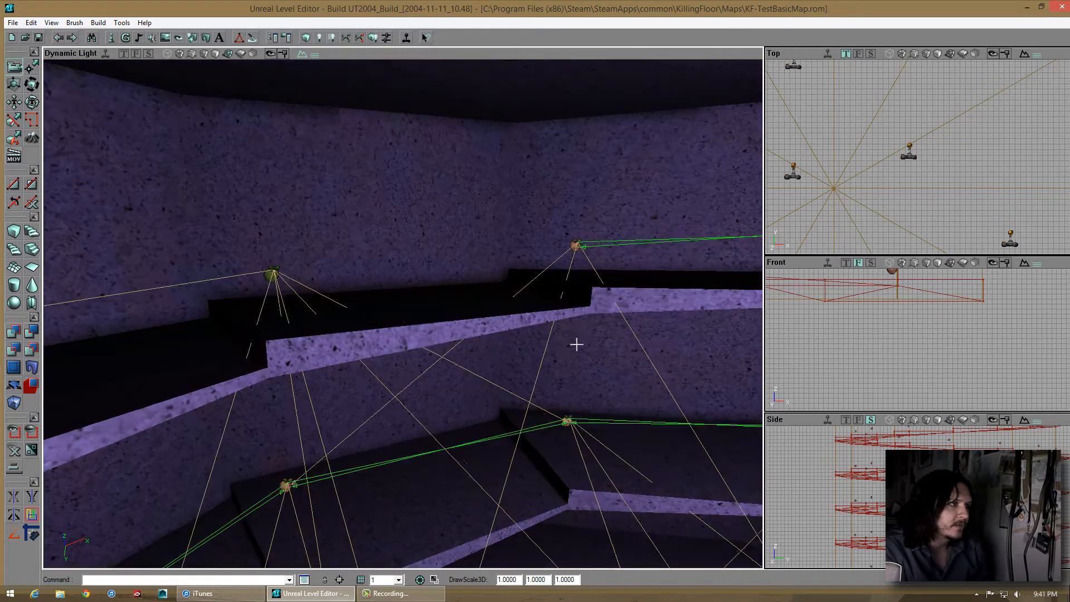
Rebuild the level geometry and the AI paths, closing the Map Check results
left_click(304, 38)
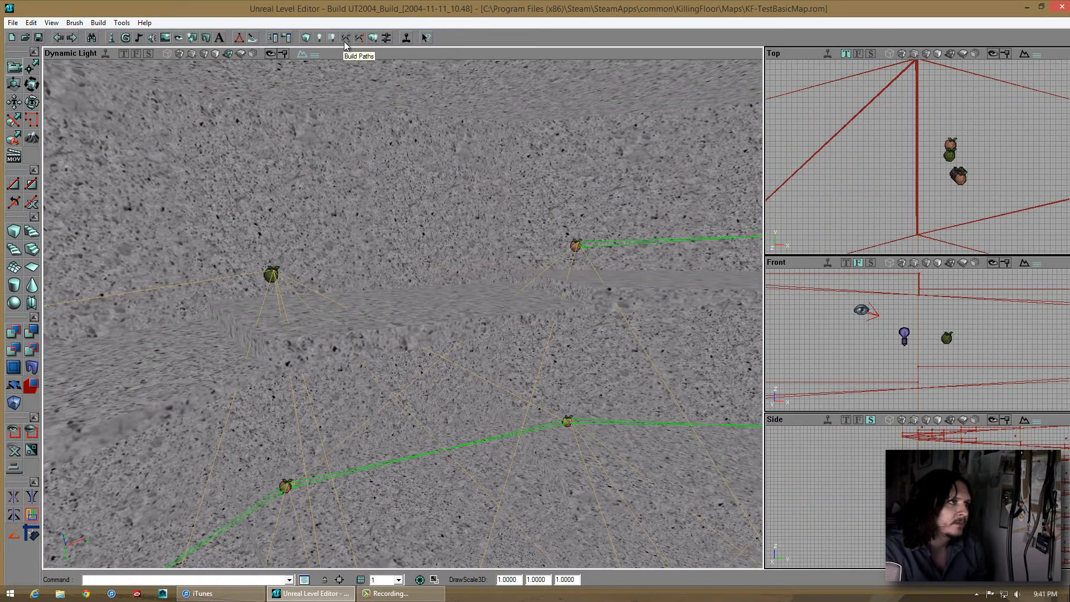
left_click(346, 38)
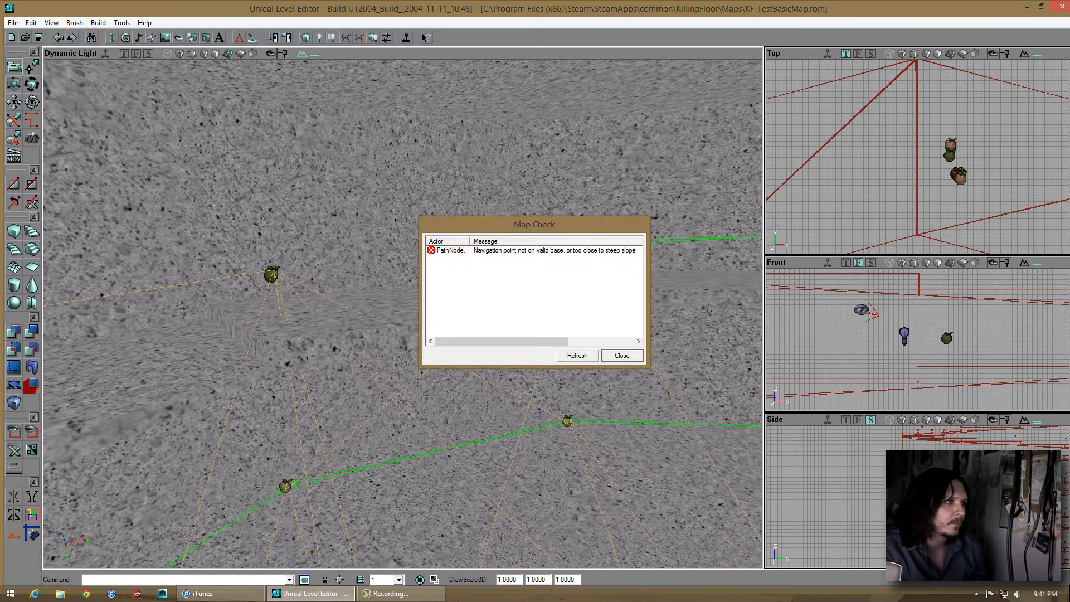
left_click(617, 358)
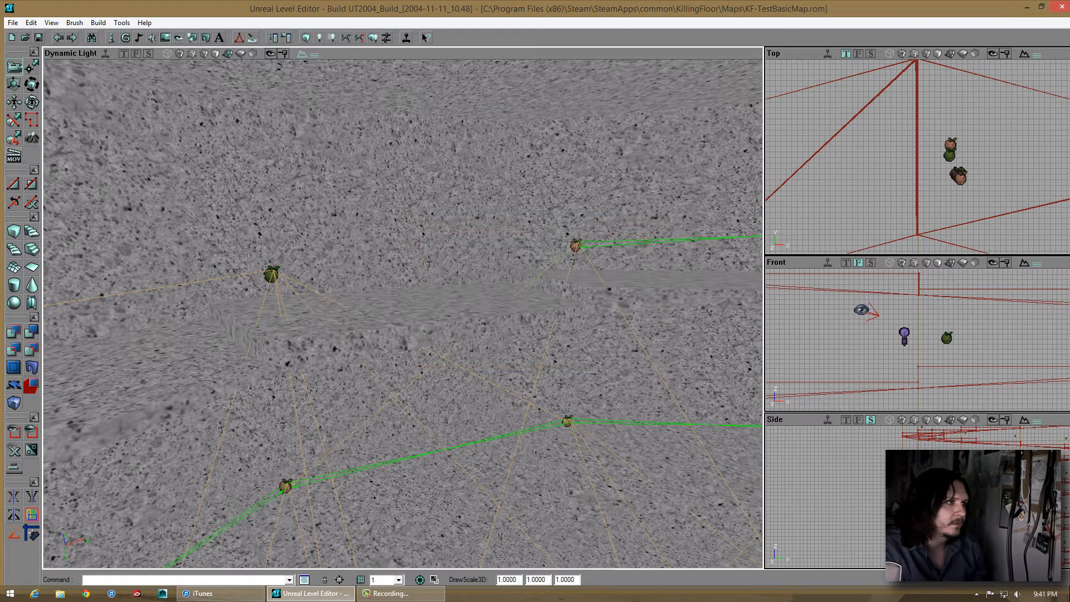
Move the flagged path node across its stair step and rebuild the AI paths
left_click_drag(616, 360, 585, 329)
right_click_drag(616, 360, 649, 390)
left_click_drag(402, 313, 357, 234)
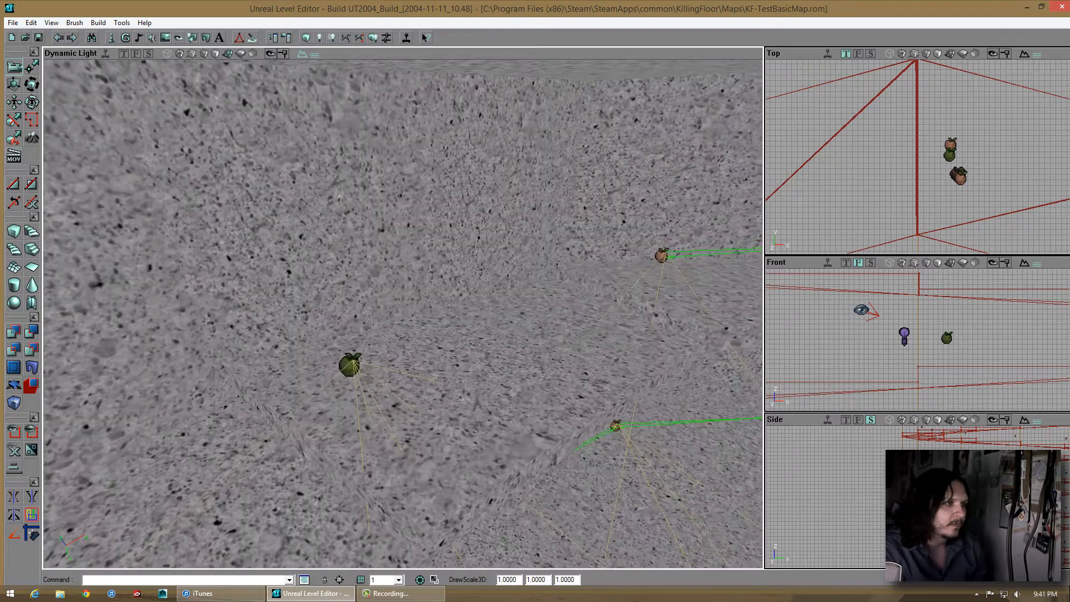
left_click_drag(402, 313, 413, 390)
left_click_drag(412, 318, 428, 314, "ctrl")
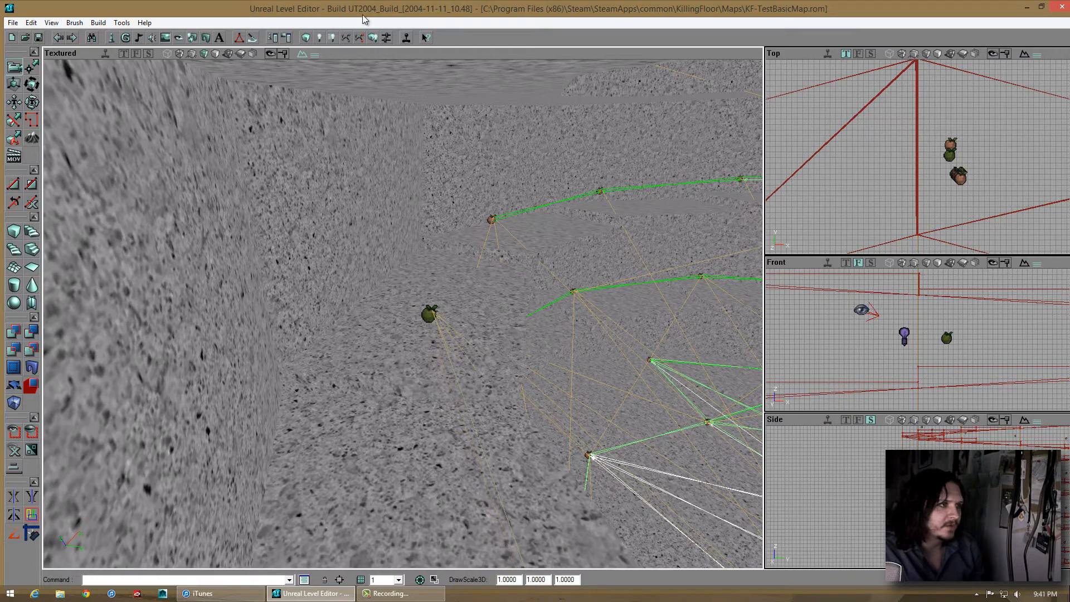
left_click(347, 38)
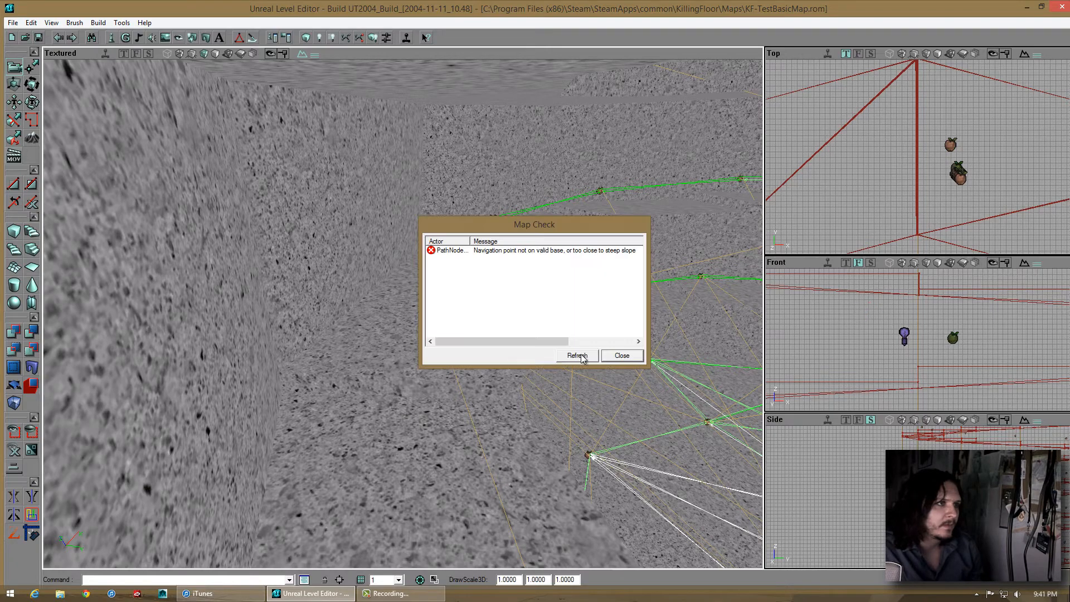
left_click(614, 354)
Shift the flagged path node back the other way on its step and build the AI paths again
right_click_drag(615, 354, 641, 379)
left_click_drag(640, 379, 669, 362)
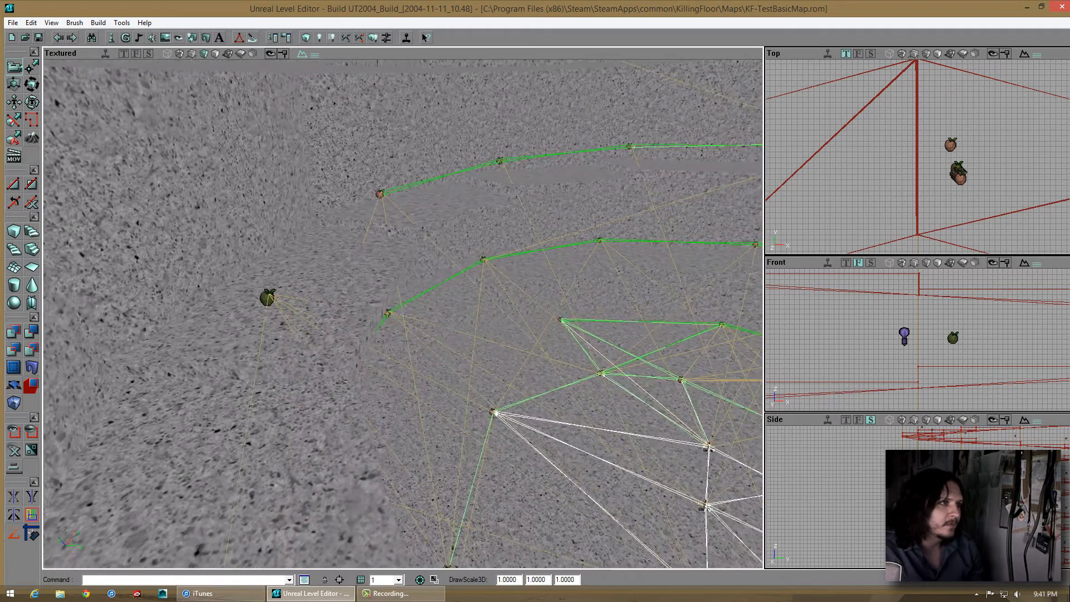
right_click_drag(402, 314, 334, 268)
left_click_drag(335, 268, 385, 246)
right_click_drag(385, 245, 390, 265)
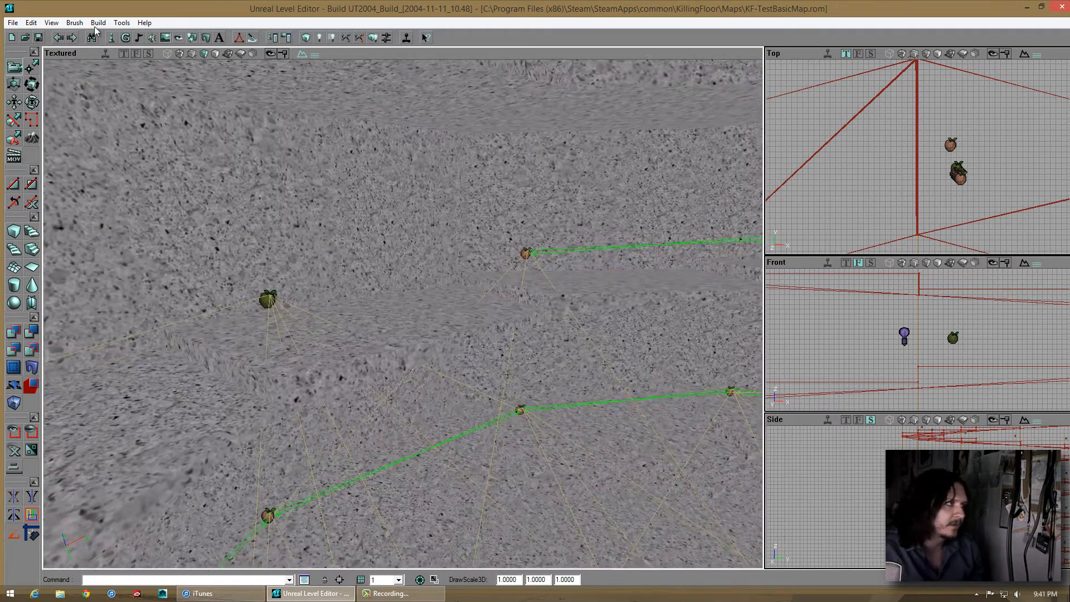
left_click(38, 38)
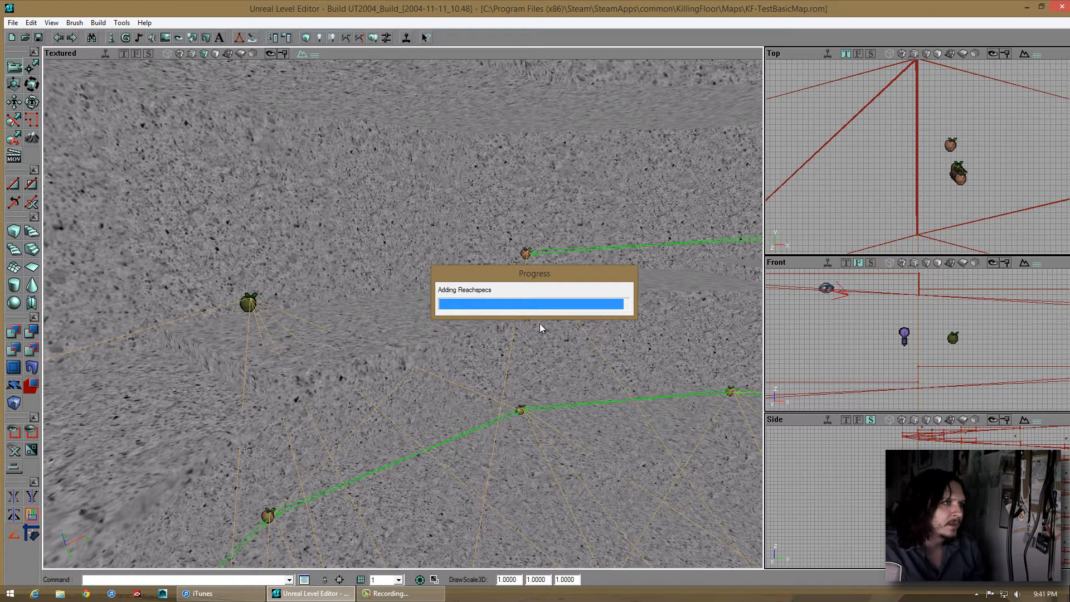
left_click(621, 353)
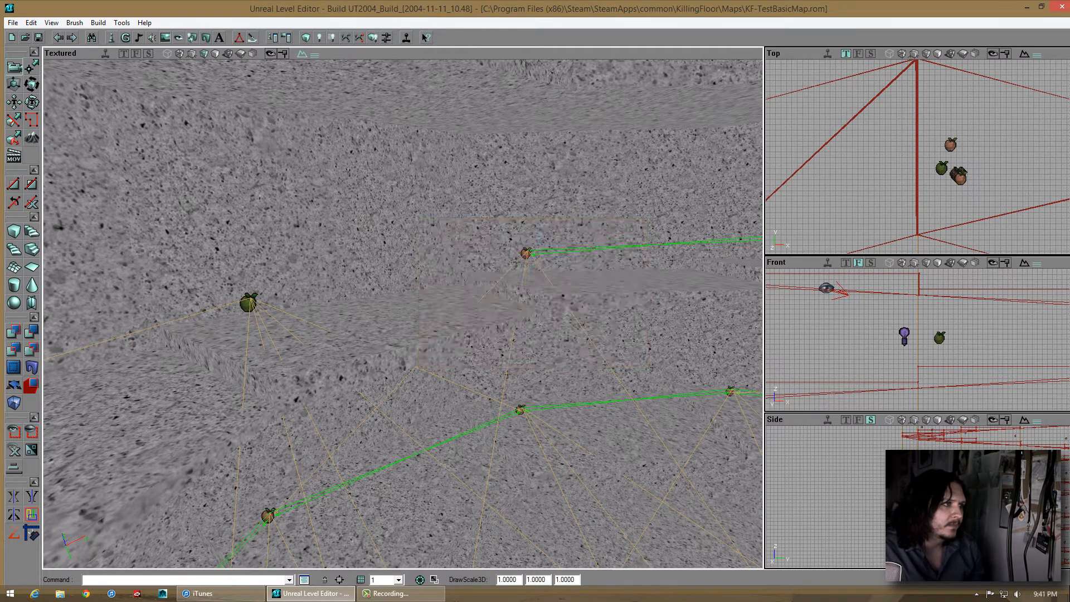
Lower the flagged path node closer to the step surface and rebuild the AI paths
mouse_move(620, 353)
right_mouse_down()
mouse_move(605, 326)
mouse_move(609, 335)
right_mouse_up()
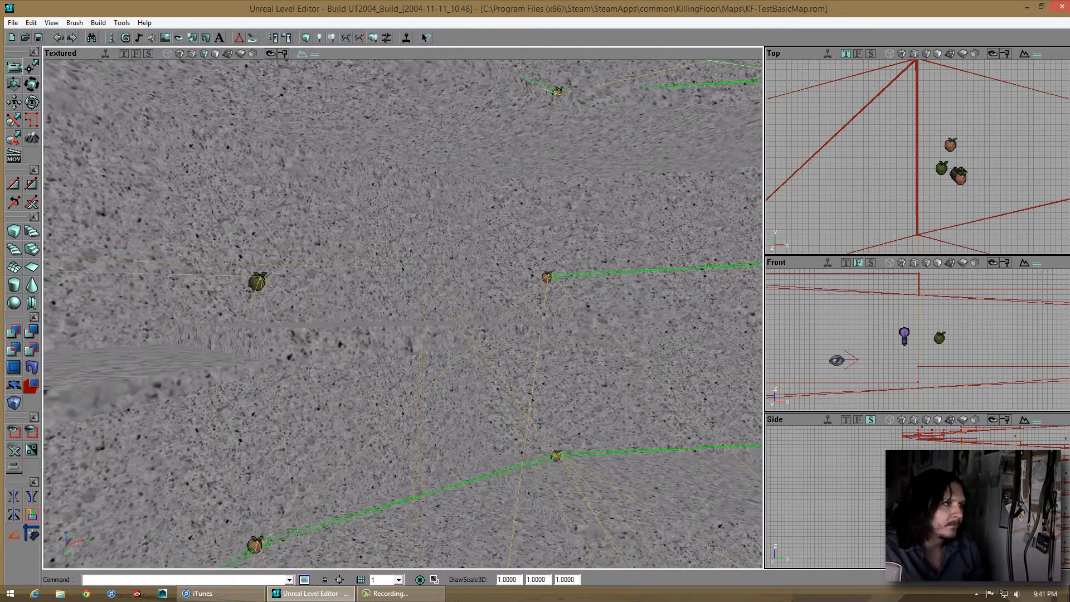
left_click_drag(258, 281, 258, 303, "ctrl")
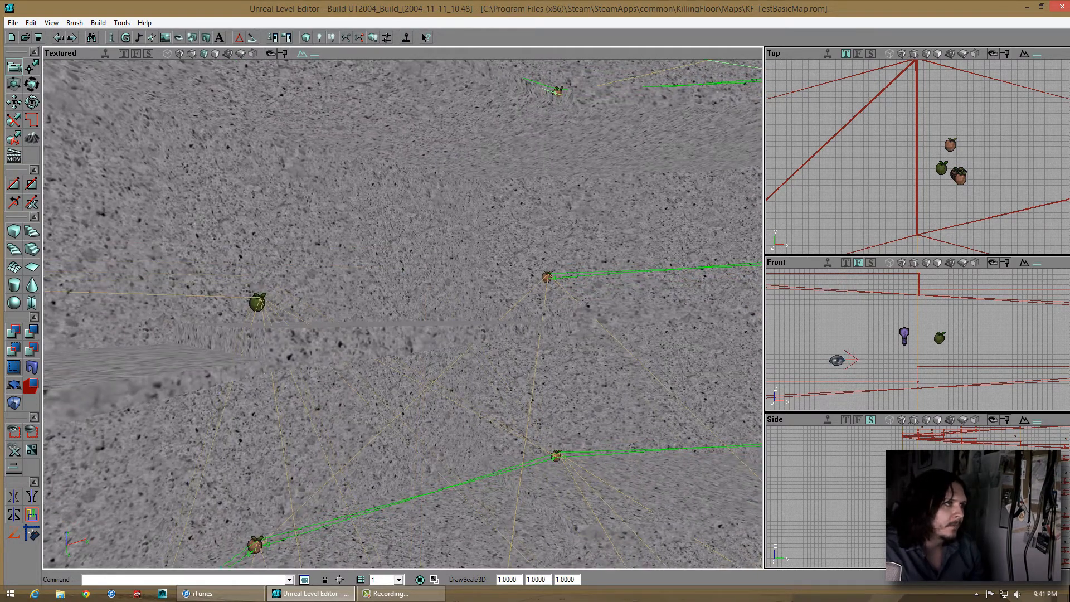
left_click(345, 37)
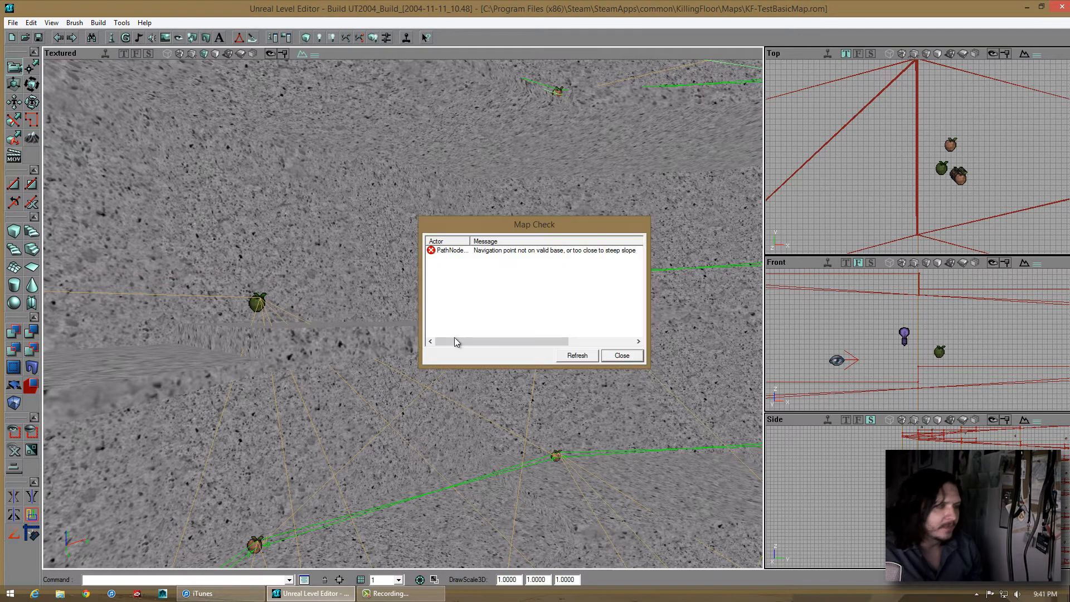
left_click(622, 355)
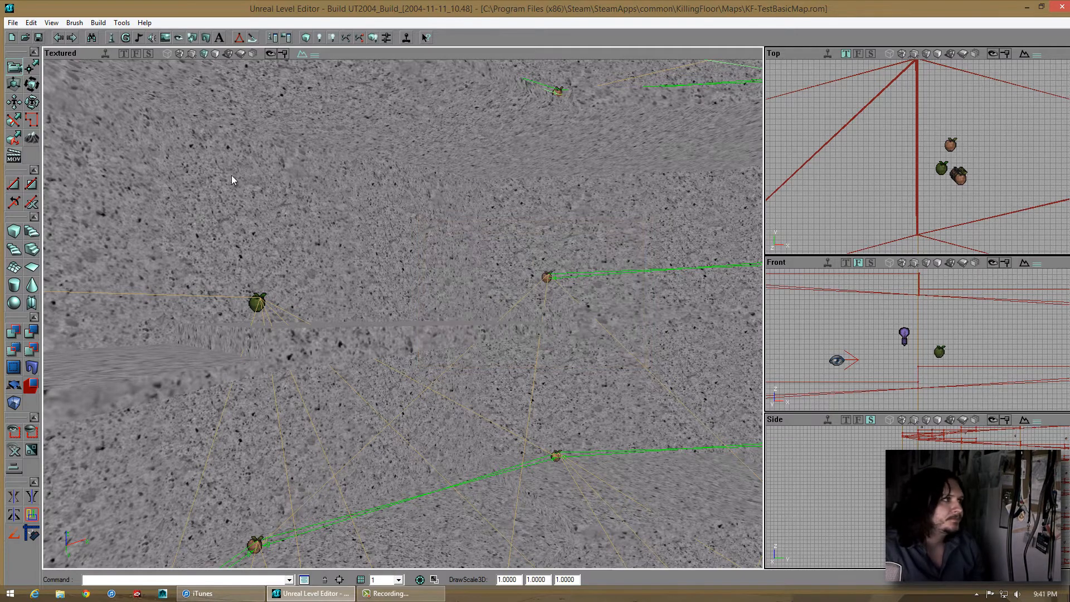
Delete the existing spiral stair brush in wireframe view and rebuild the level geometry
left_click_drag(231, 179, 232, 234)
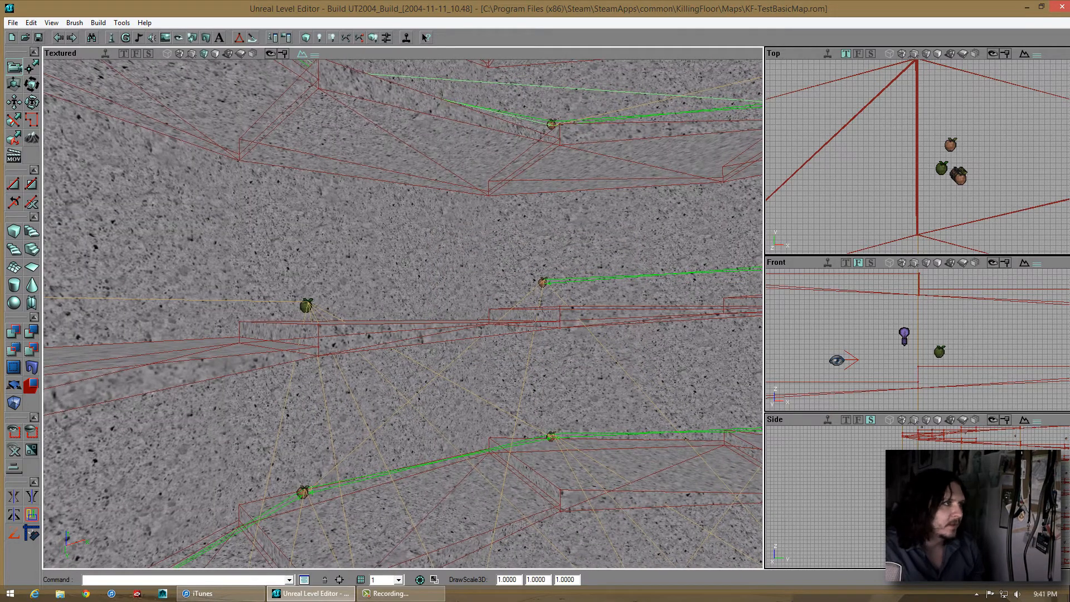
left_click(166, 54)
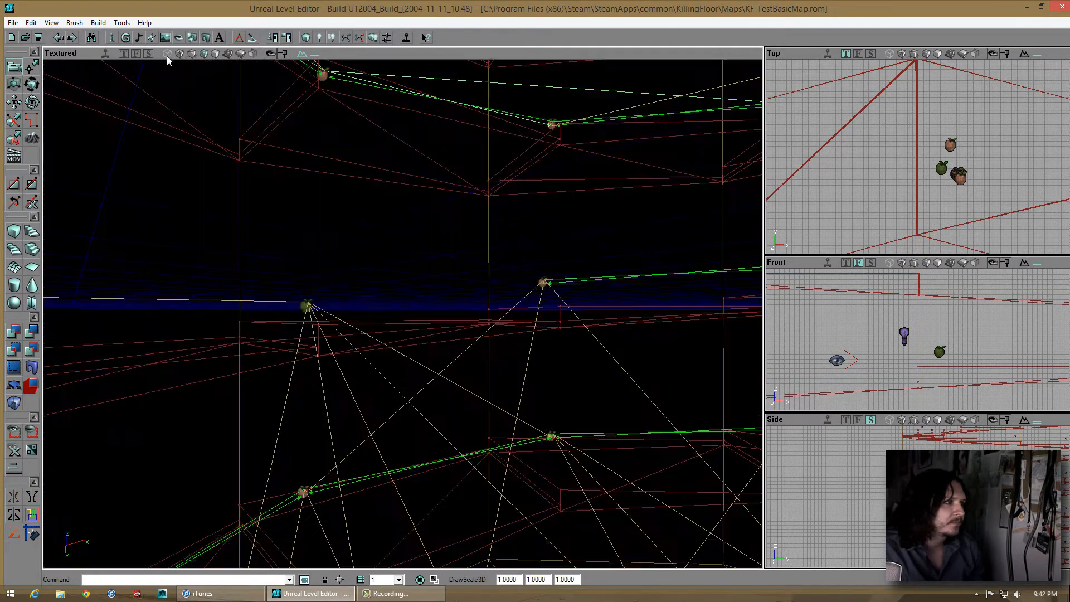
left_click_drag(401, 308, 341, 300)
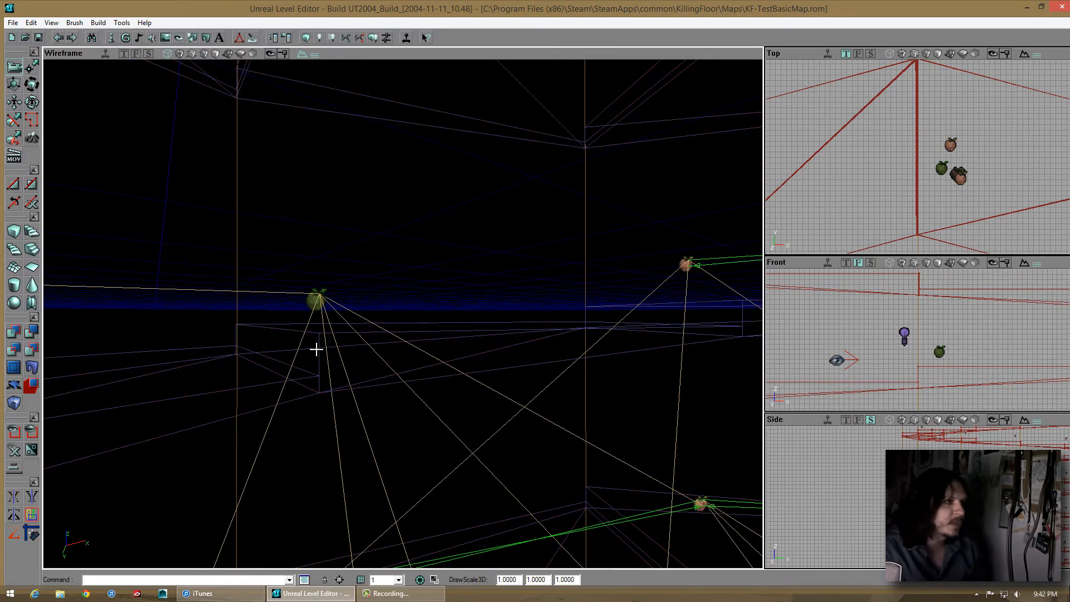
mouse_move(318, 347)
left_mouse_down()
mouse_move(404, 311)
mouse_move(334, 351)
left_mouse_up()
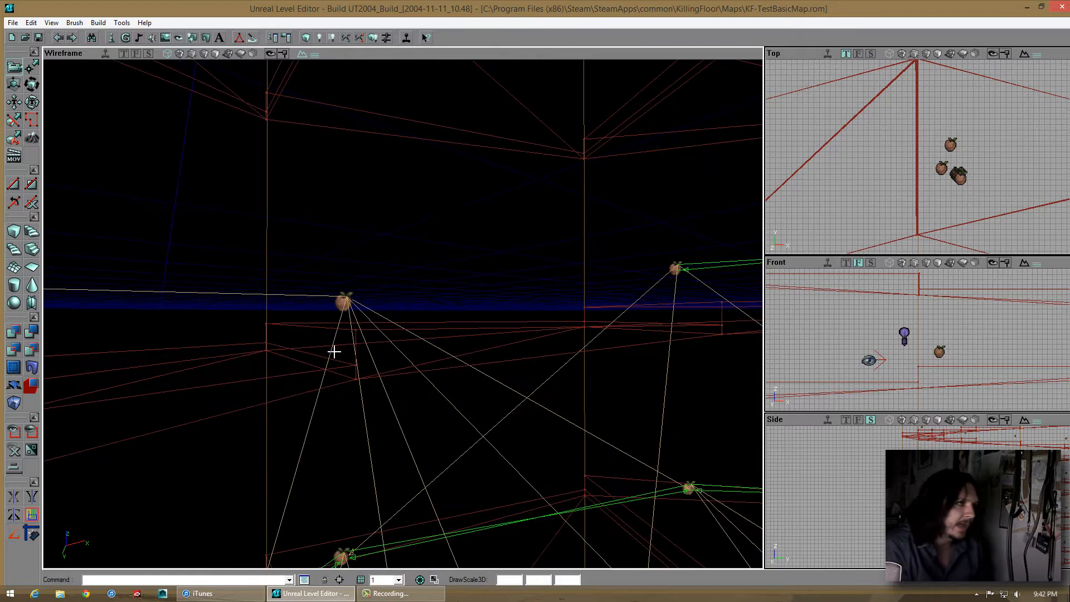
left_click(306, 37)
left_click(204, 53)
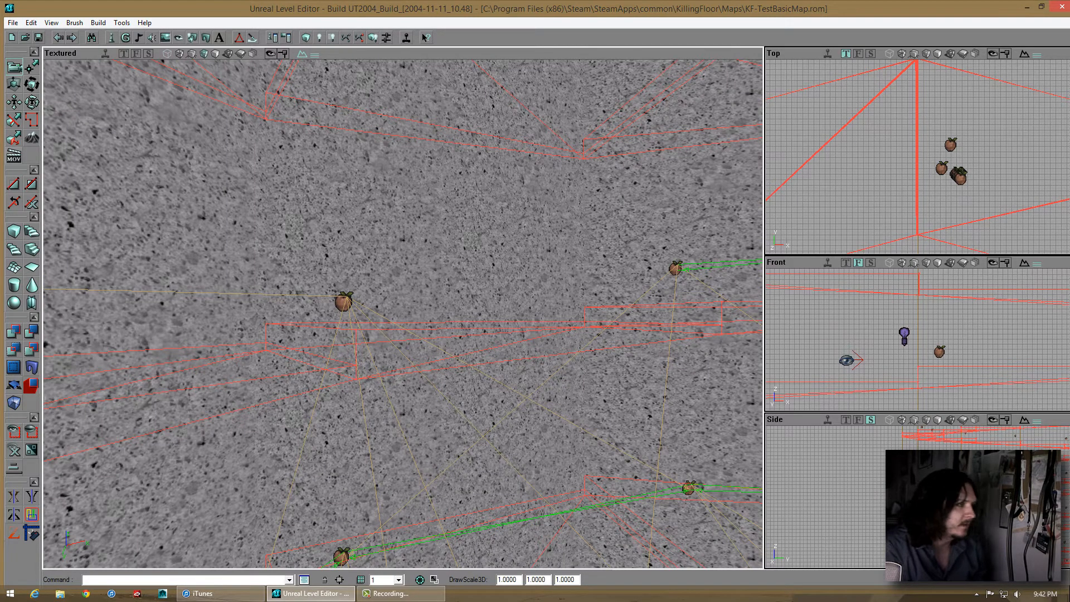
Add the spiral stairs again as a special brush using the Regular Brush prefab with Solid solidity
left_click(13, 367)
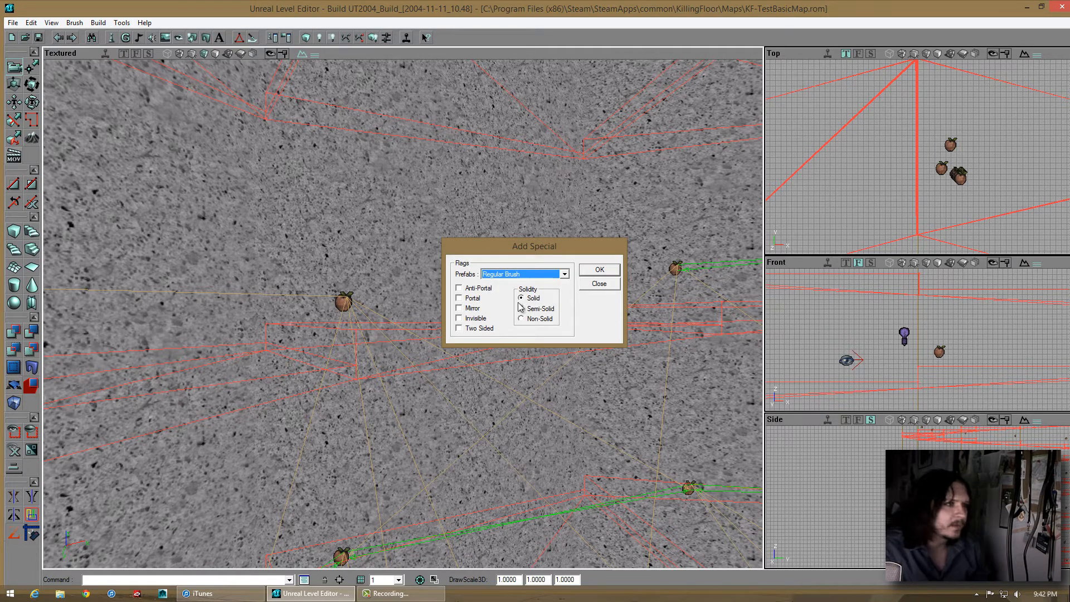
left_click(595, 270)
left_click(598, 283)
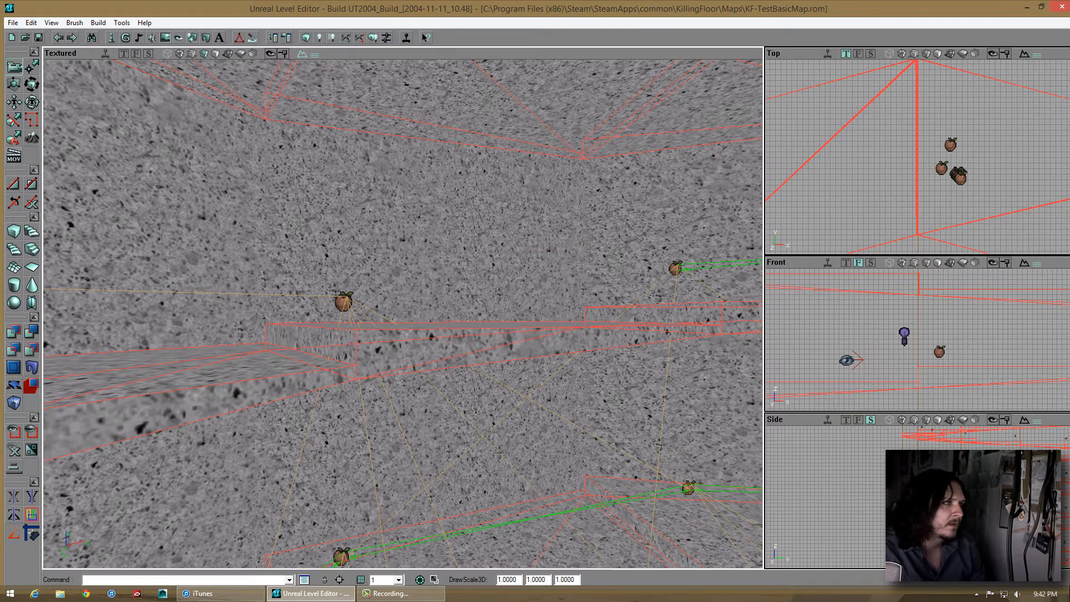
mouse_move(403, 314)
left_mouse_down()
mouse_move(457, 340)
mouse_move(385, 328)
mouse_move(356, 312)
mouse_move(329, 262)
mouse_move(457, 362)
mouse_move(407, 313)
mouse_move(423, 290)
mouse_move(434, 334)
mouse_move(379, 312)
mouse_move(423, 323)
mouse_move(413, 334)
mouse_move(390, 317)
mouse_move(418, 323)
mouse_move(391, 318)
mouse_move(407, 312)
mouse_move(418, 320)
mouse_move(223, 281)
left_mouse_up()
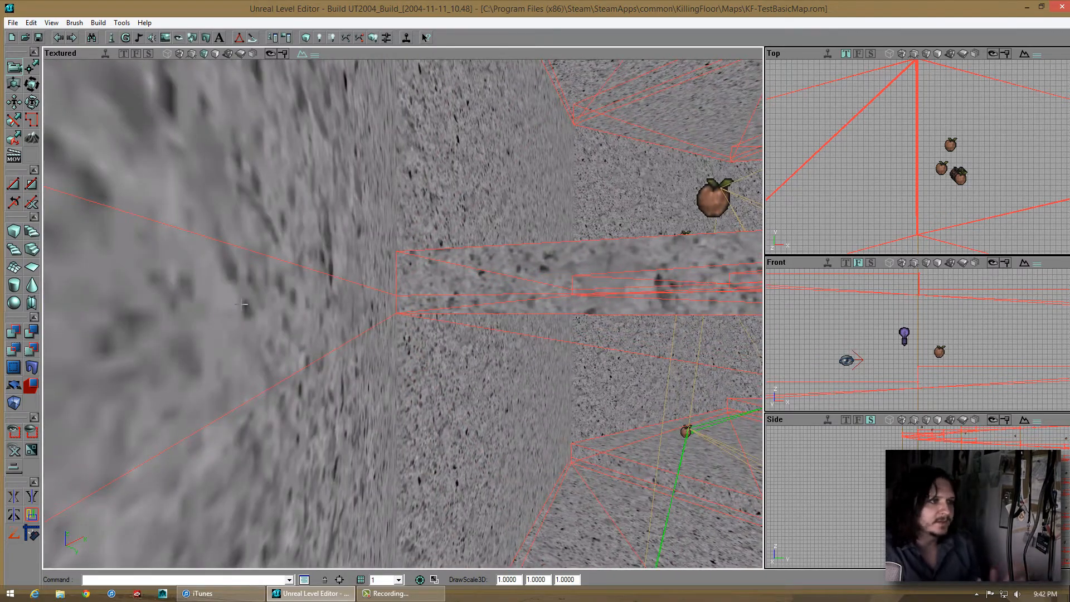
Save the map, rebuild the lighting and AI paths, and show the perspective view with dynamic lighting
mouse_move(404, 315)
left_mouse_down()
mouse_move(390, 320)
mouse_move(404, 316)
mouse_move(400, 348)
left_mouse_up()
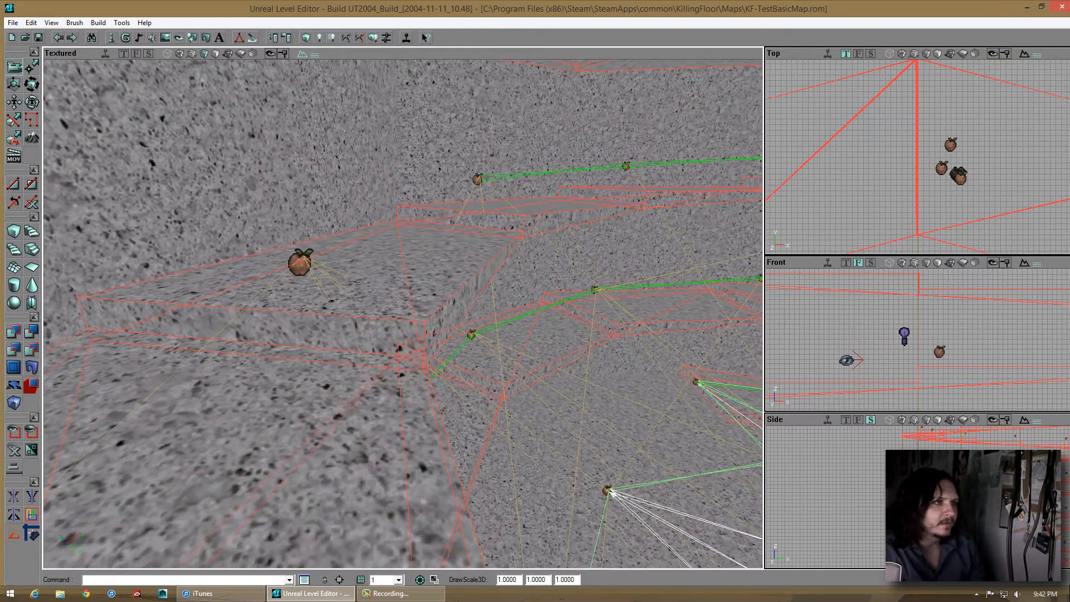
left_click(39, 39)
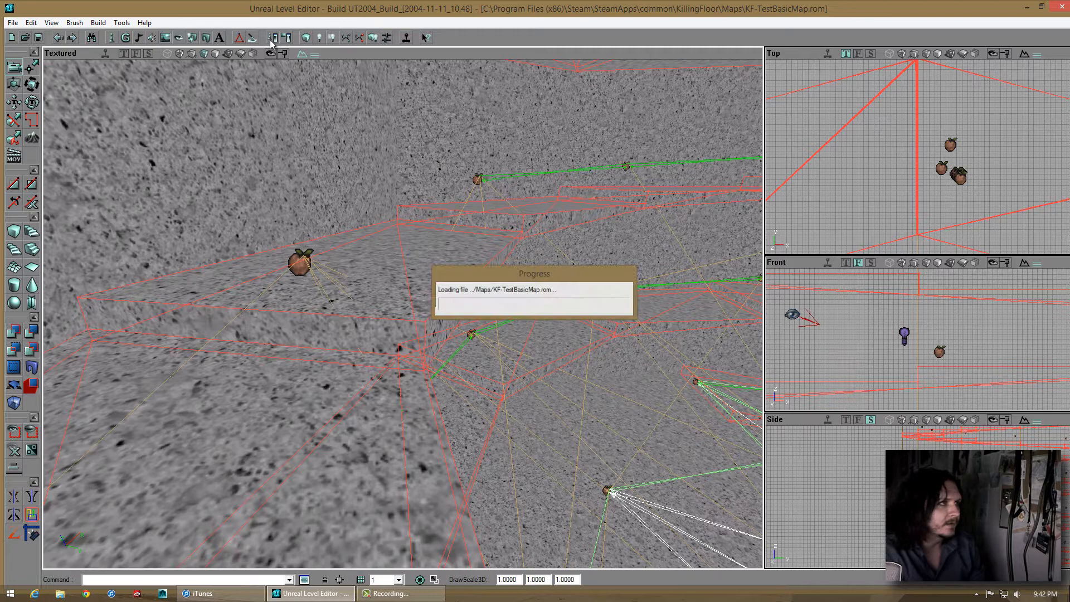
left_click(319, 37)
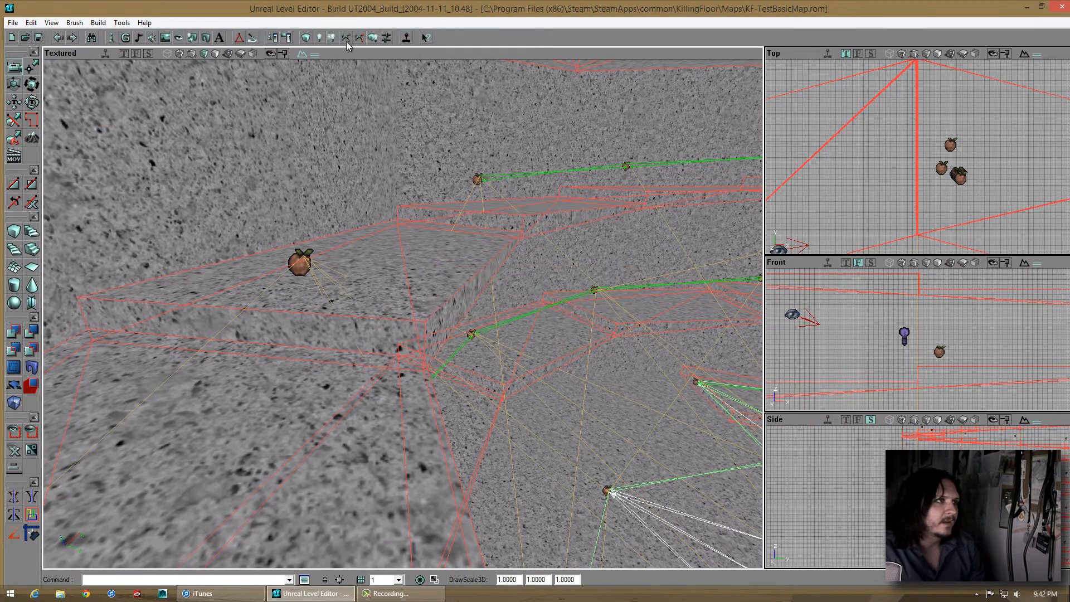
left_click(228, 55)
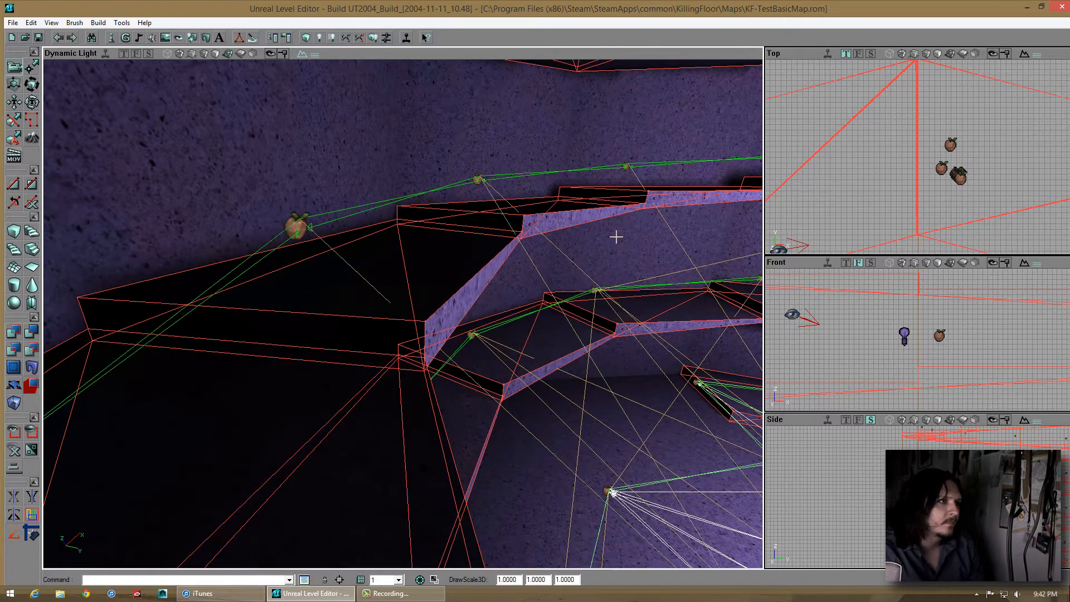
left_click(38, 38)
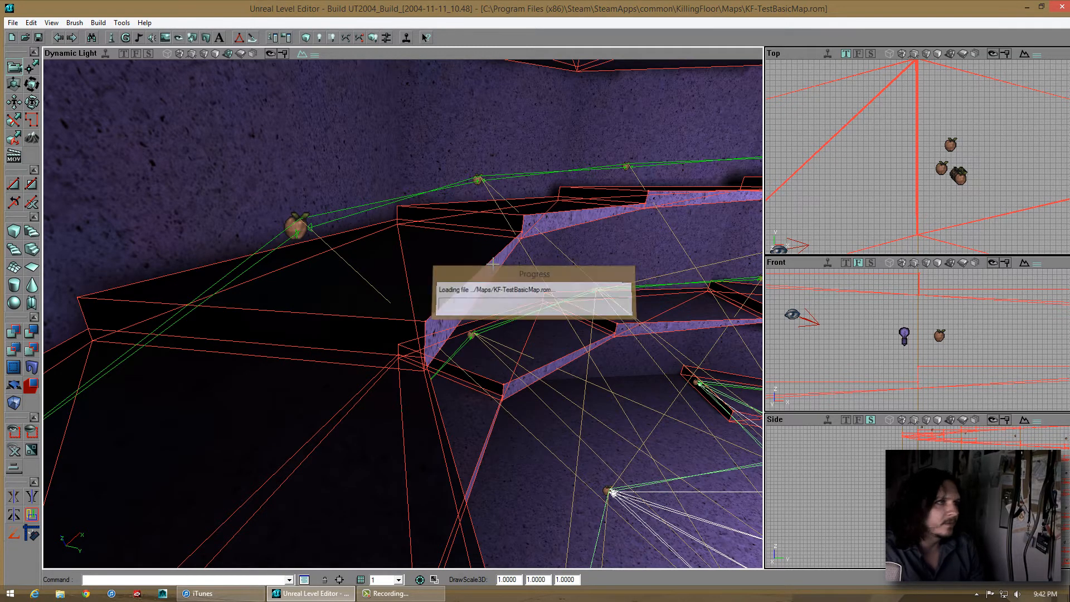
Select all surfaces of the spiral stair brush and align their texture with the Planar option
mouse_move(401, 312)
right_mouse_down()
mouse_move(310, 268)
mouse_move(396, 316)
mouse_move(409, 301)
mouse_move(417, 313)
mouse_move(403, 258)
mouse_move(402, 314)
right_mouse_up()
left_click_drag(402, 313, 401, 262)
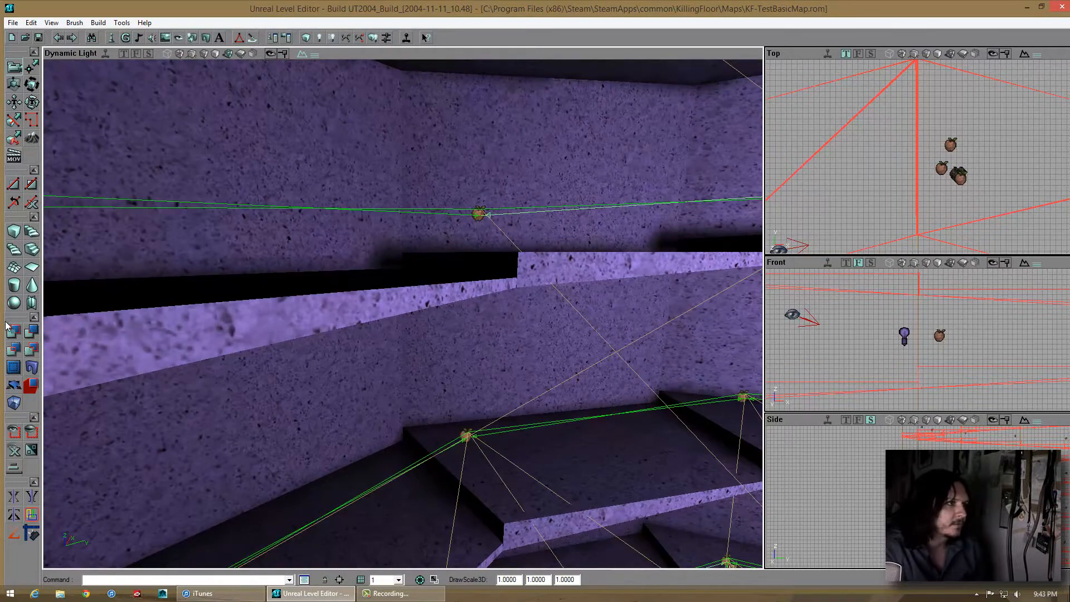
left_click(294, 332)
key("shift+b")
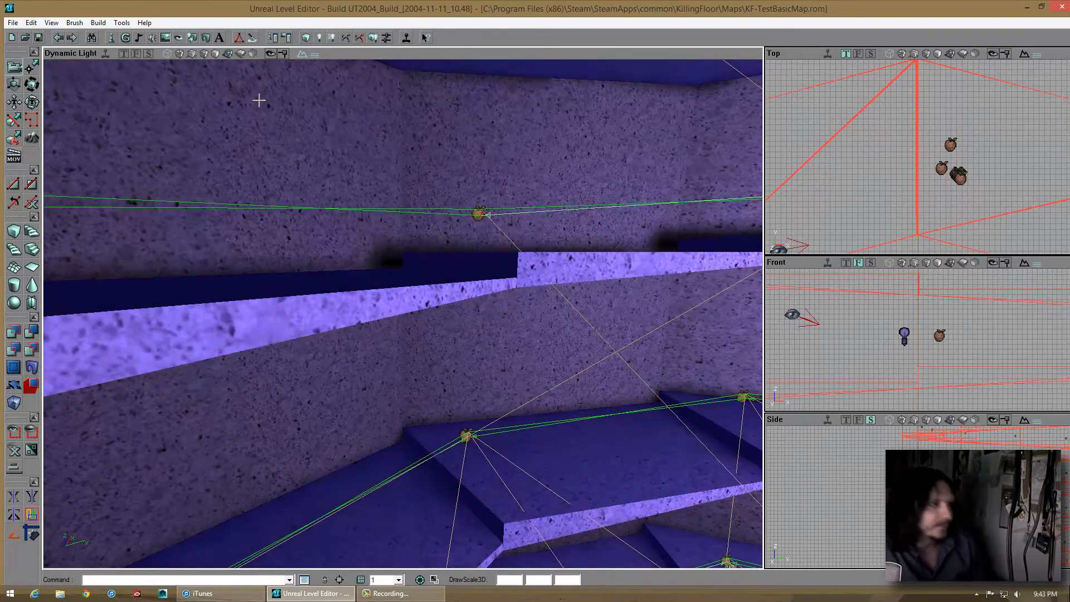
left_click(166, 39)
left_click(877, 113)
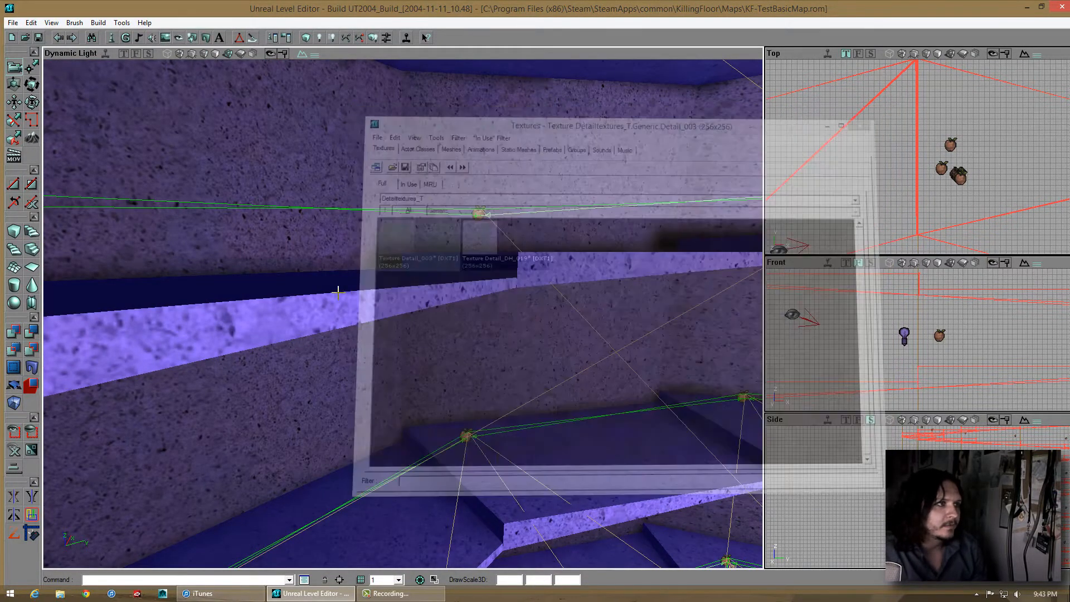
right_click(345, 290)
left_click(384, 300)
left_click(589, 199)
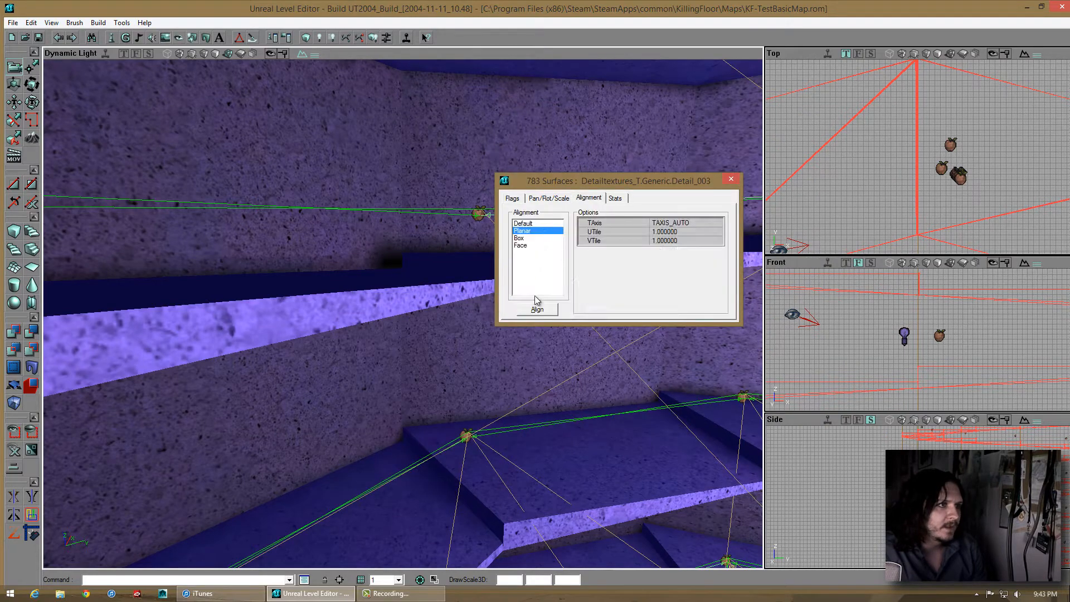
left_click(538, 310)
Select every surface sharing the Detail_003 texture and set the light map value to 4.0
left_click(421, 284)
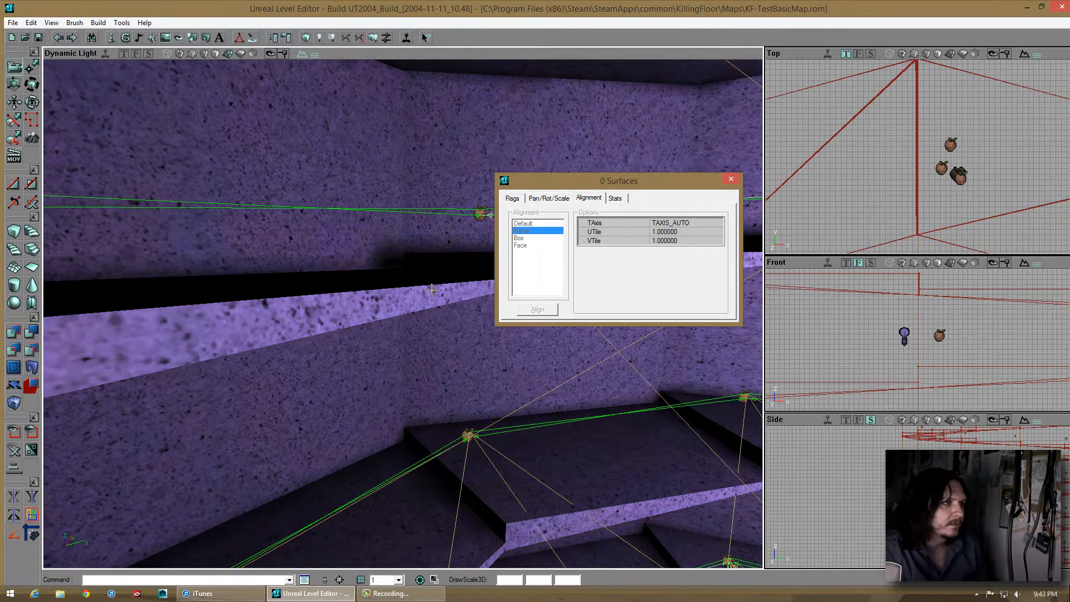
left_click(431, 289)
key("shift+t")
left_click(549, 198)
left_click(691, 266)
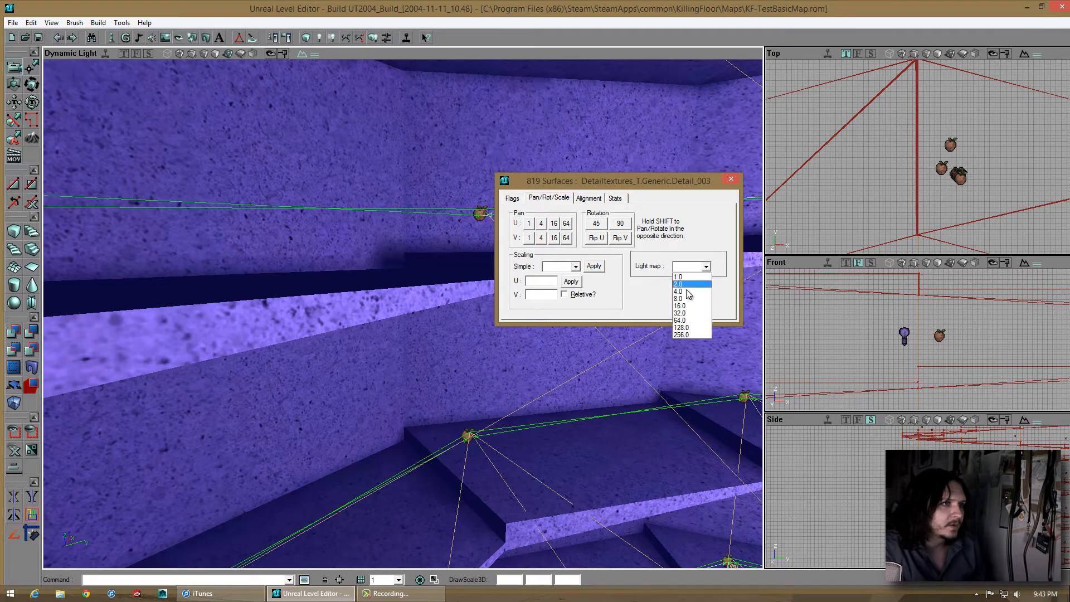
left_click(688, 292)
left_click(731, 179)
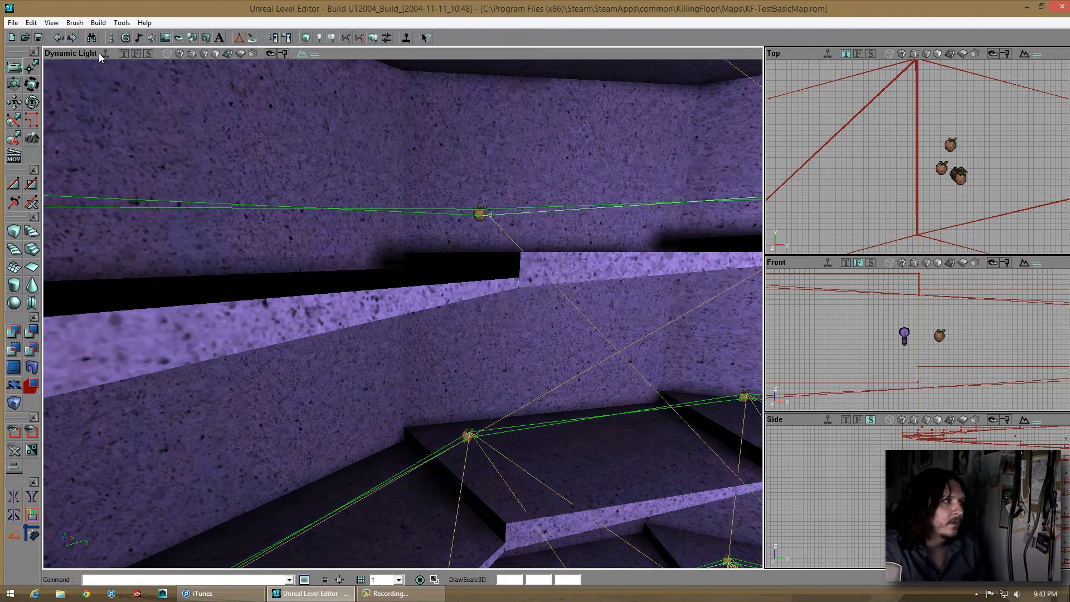
Load the Asylum_T texture package and apply its Interior_Concrete texture to the spiral stair surfaces
left_click(346, 286)
right_click_drag(346, 286, 349, 262)
key("shift+f")
left_click(166, 39)
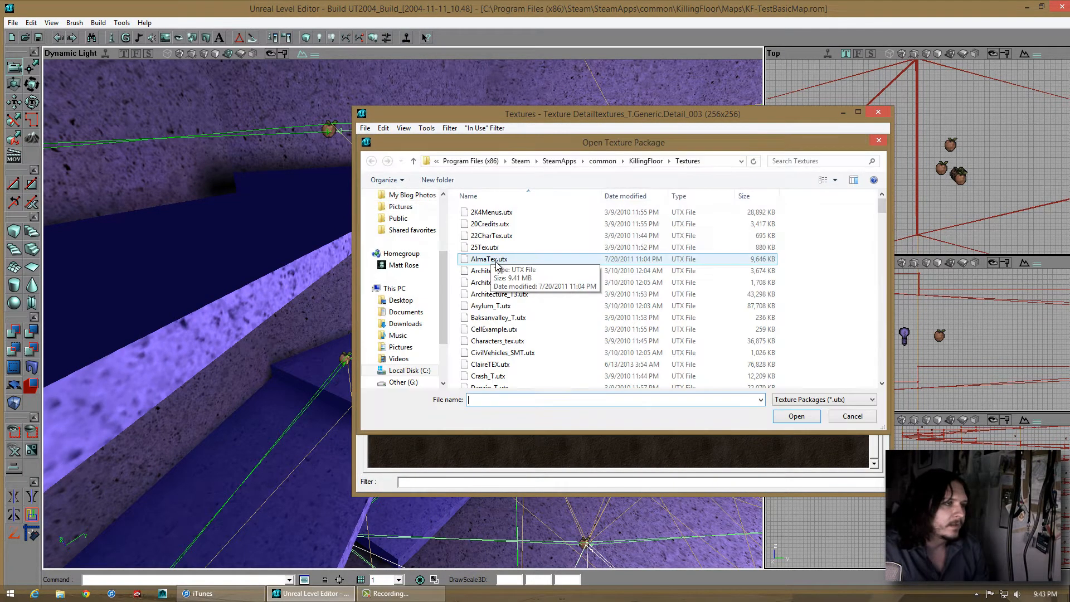
double_click(491, 306)
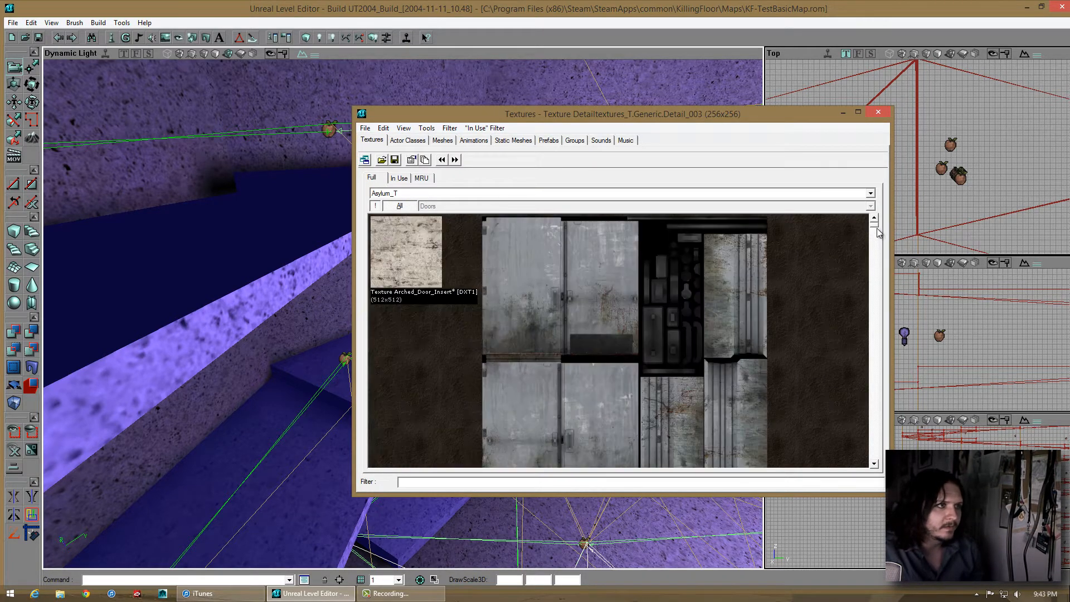
left_click_drag(876, 232, 879, 366)
left_click(466, 303)
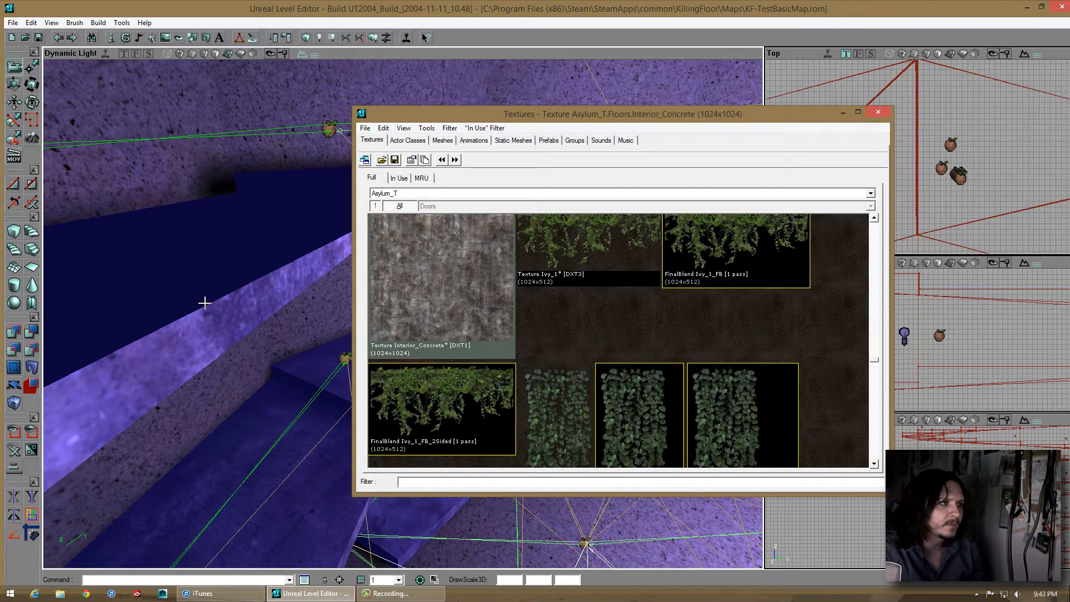
left_click_drag(203, 303, 723, 308)
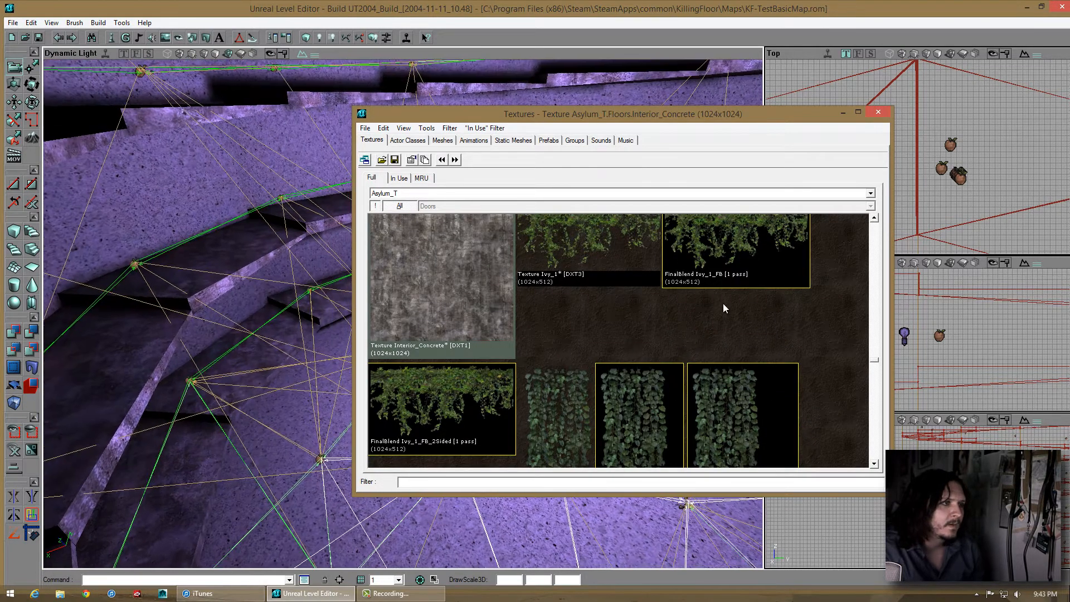
Select the round room's surfaces that still use Detail_003 and apply the Asylum_T Old_Worn_Brick texture to them
left_click_drag(878, 368, 884, 397)
left_click(177, 195)
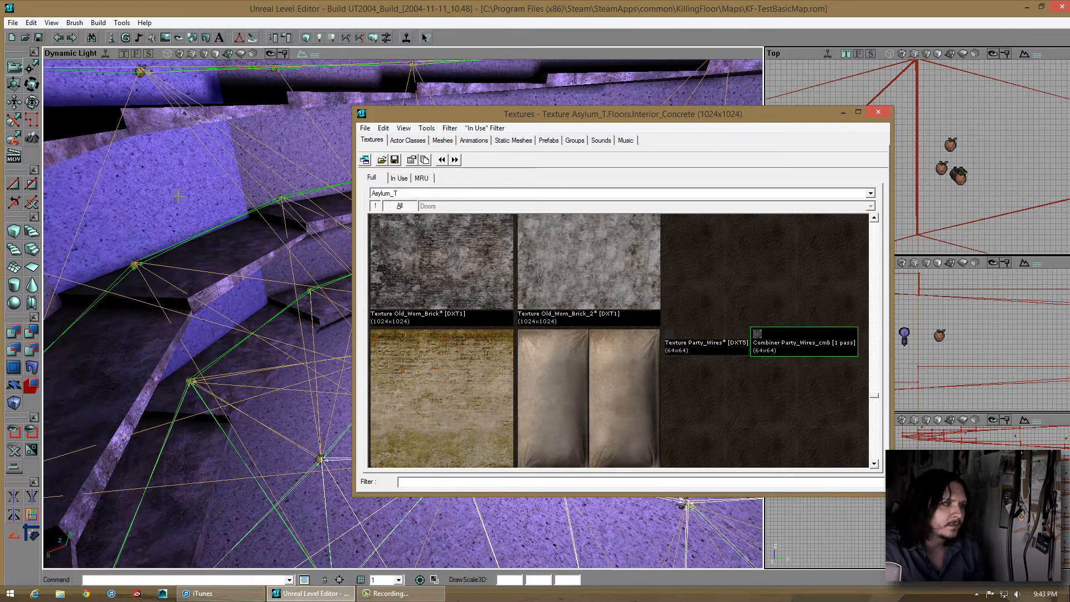
key("shift+b")
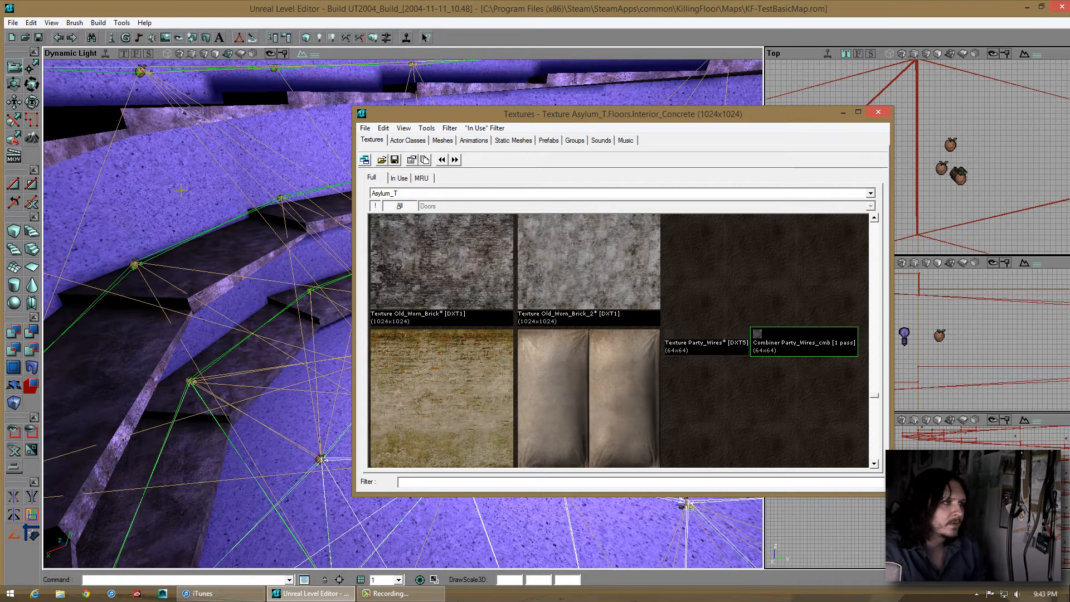
left_click_drag(181, 190, 202, 190)
left_click(217, 200, "ctrl")
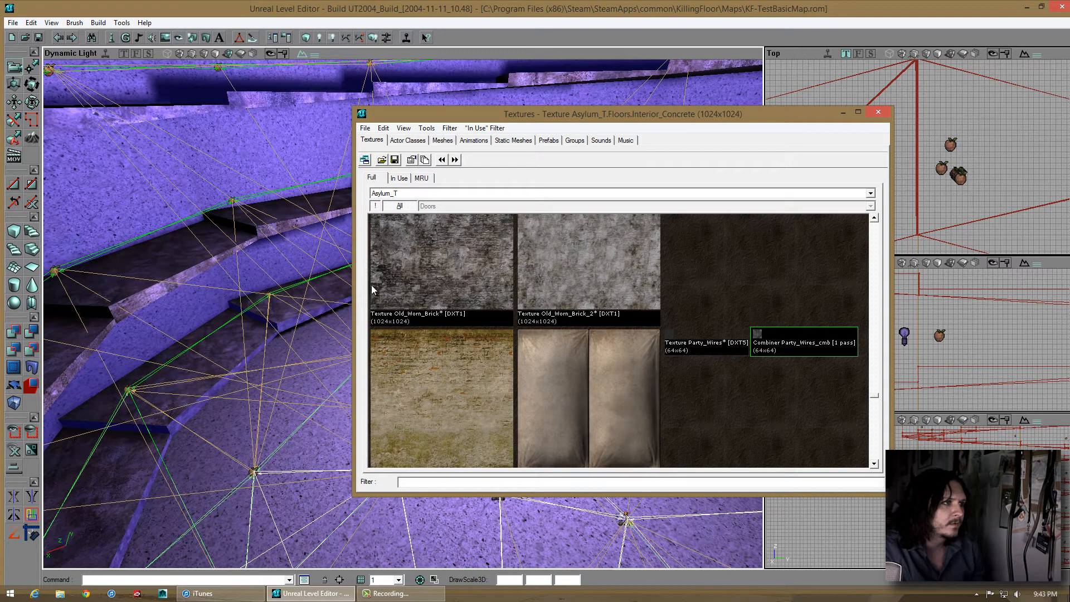
right_click_drag(156, 246, 402, 313)
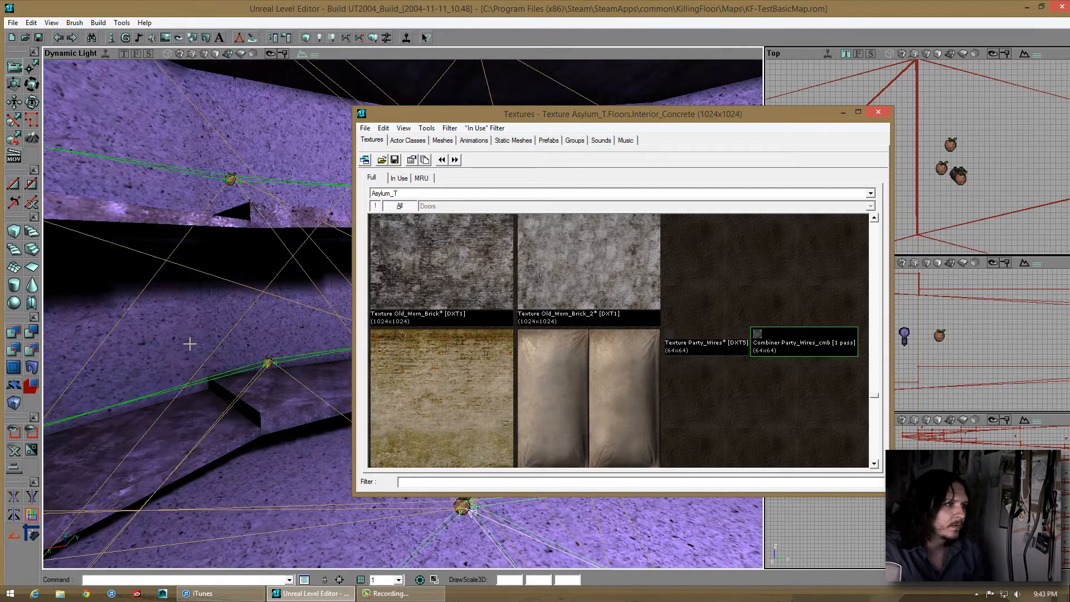
left_click(205, 339)
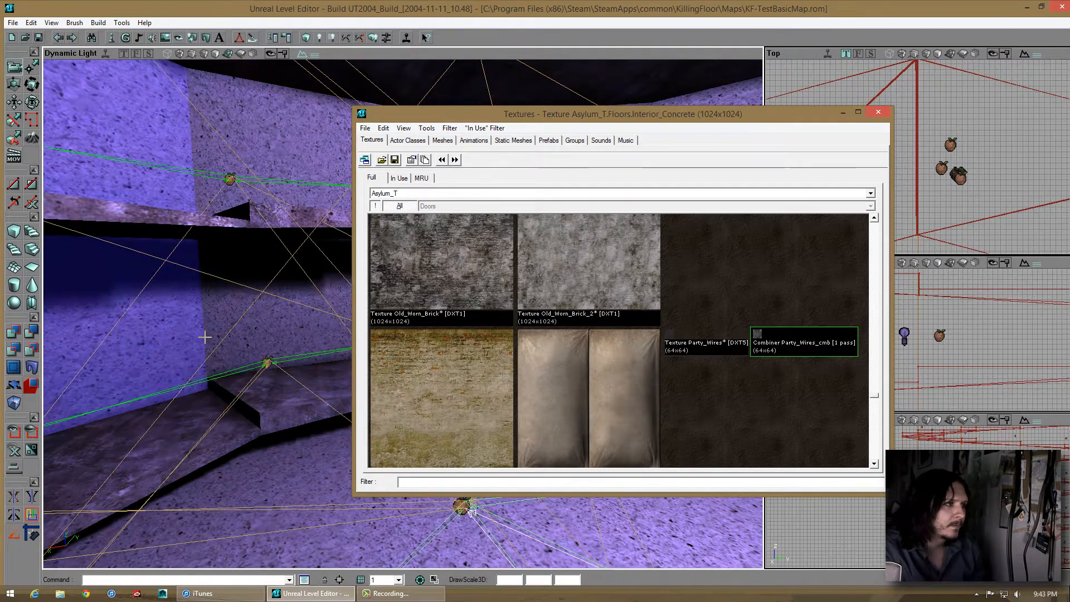
key("shift+t")
left_click(455, 290)
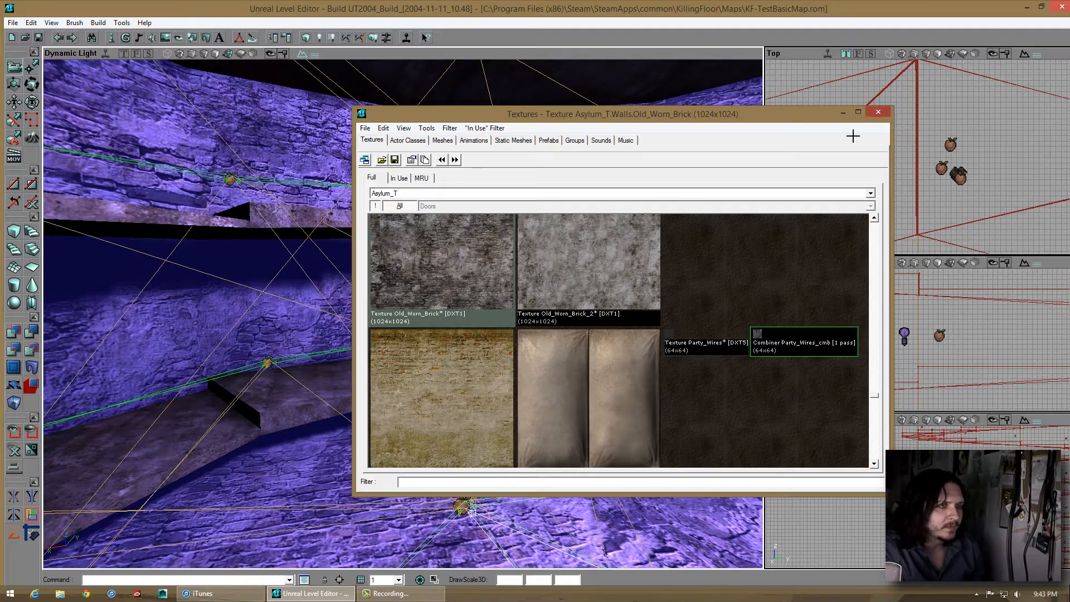
left_click(877, 112)
Scale the Old_Worn_Brick texture on the selected surfaces to 0.5 with simple scaling
mouse_move(403, 313)
right_mouse_down()
mouse_move(403, 390)
mouse_move(402, 315)
right_mouse_up()
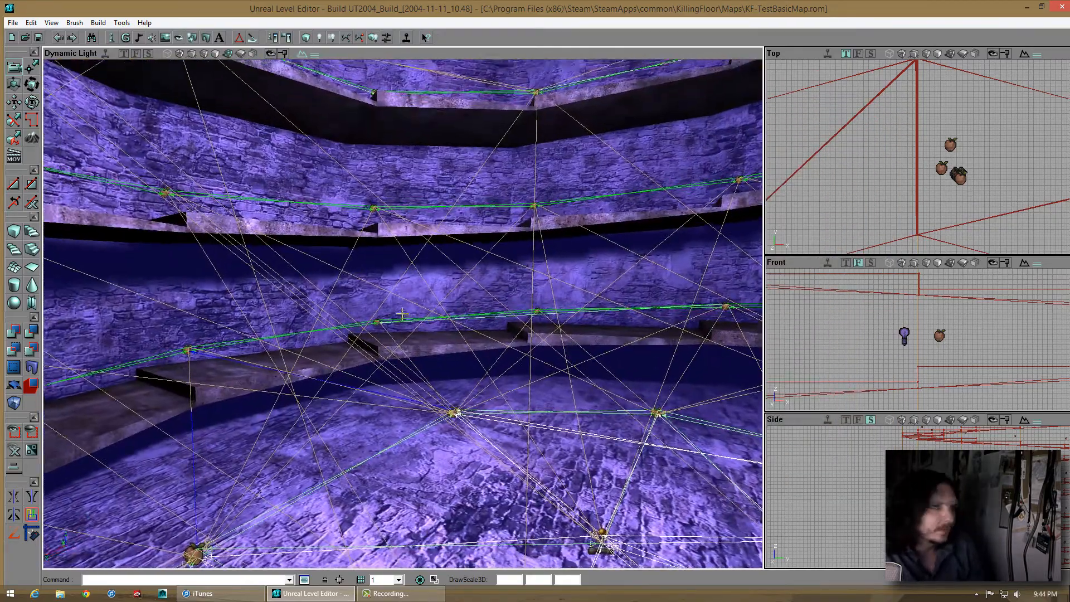
mouse_move(402, 314)
left_mouse_down()
mouse_move(387, 316)
mouse_move(430, 223)
mouse_move(413, 363)
mouse_move(407, 310)
mouse_move(381, 310)
mouse_move(406, 306)
mouse_move(403, 314)
left_mouse_up()
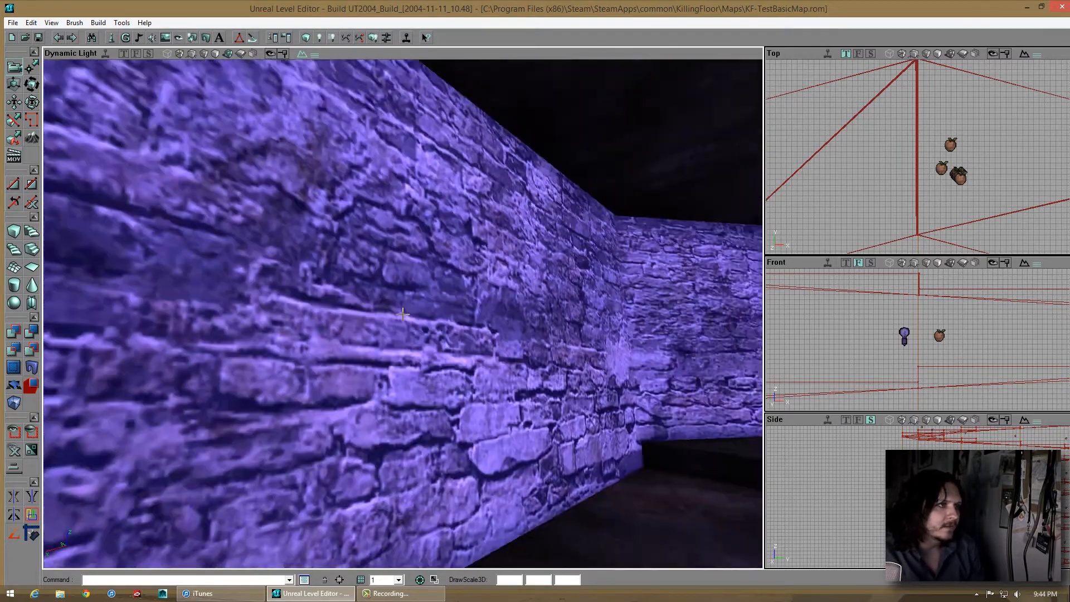
right_click_drag(402, 314, 403, 314)
key("F5")
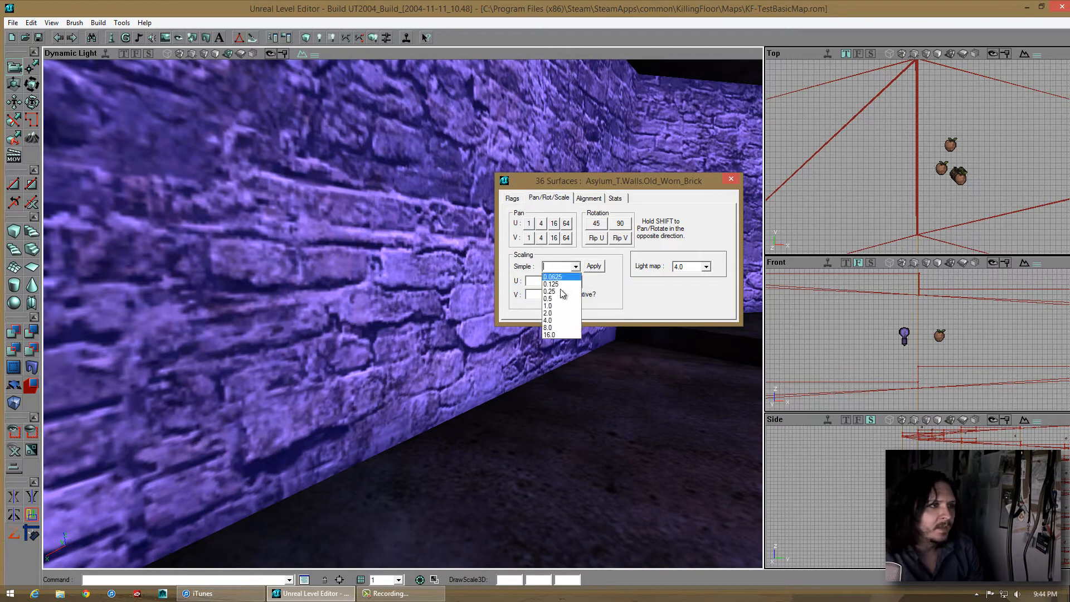
left_click(562, 301)
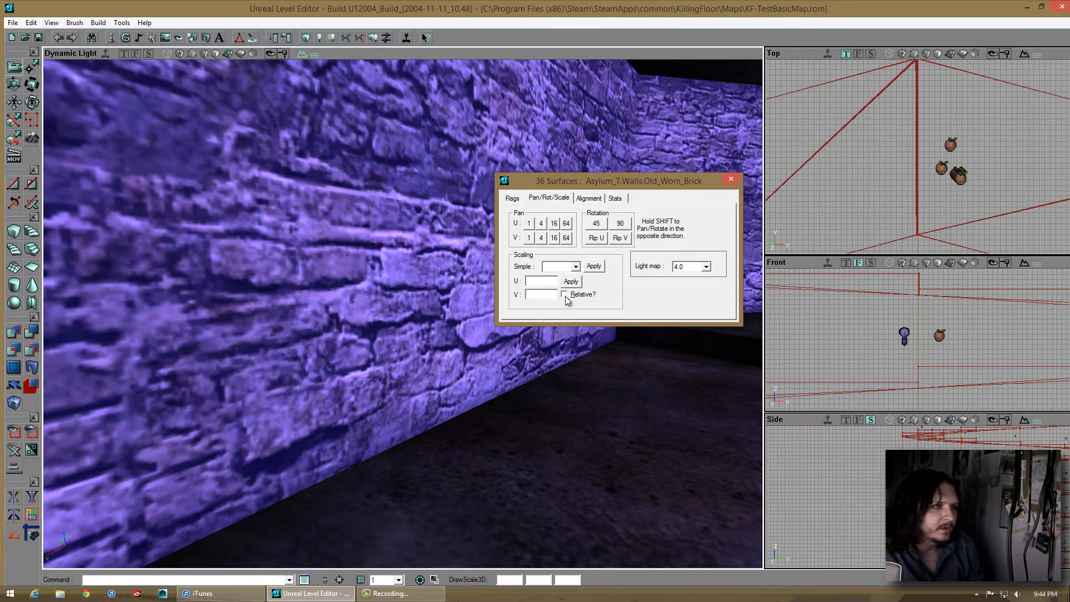
left_click(591, 268)
Select the round room's floor surfaces and apply the Peeled_Paint_2 texture after trying Old_Worn_Brick_2 and Outside_Brick
left_click_drag(424, 264, 442, 399)
left_click(393, 463)
key("shift+b")
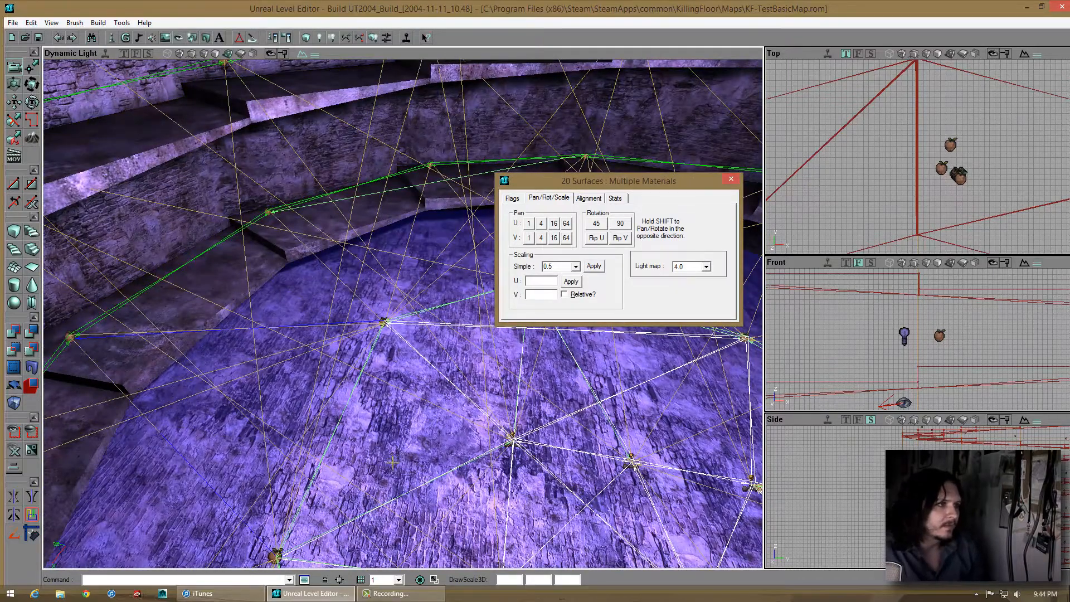
left_click(164, 39)
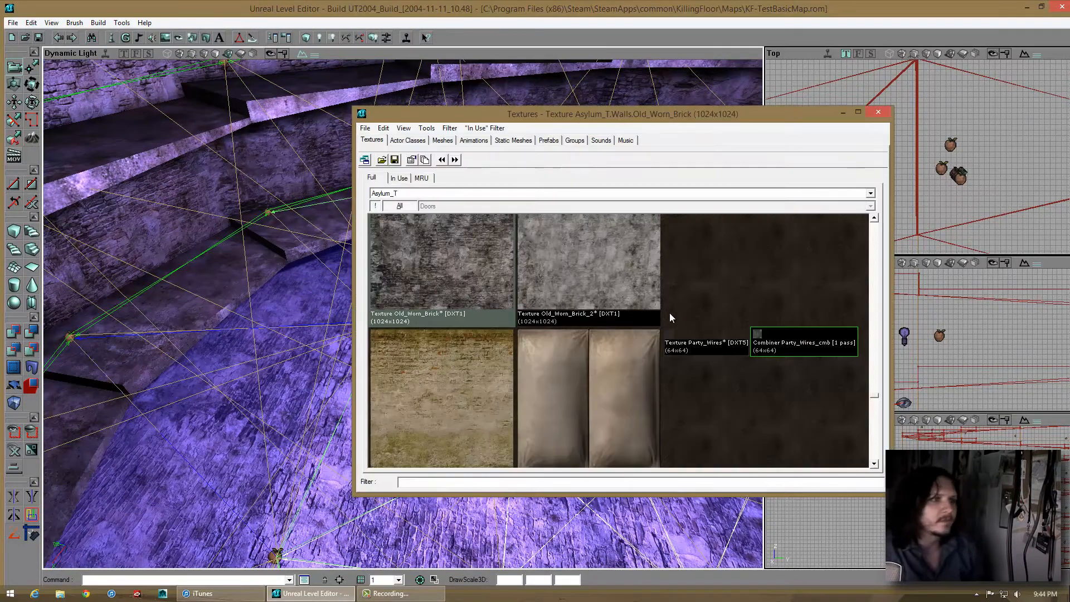
left_click(597, 298)
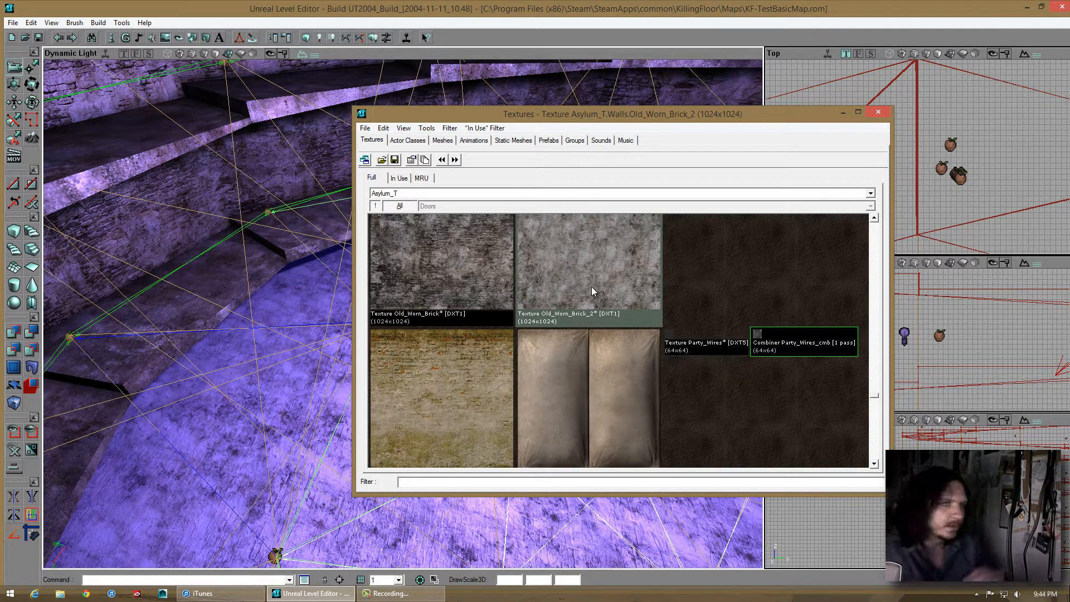
left_click(603, 353)
left_click(472, 361)
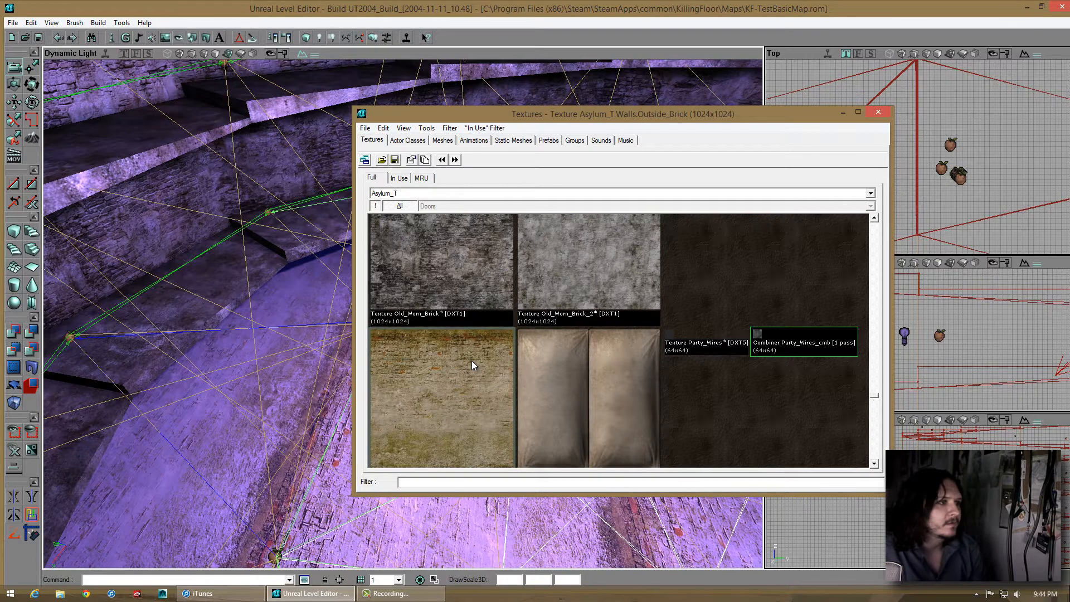
scroll(471, 360, "down", 8)
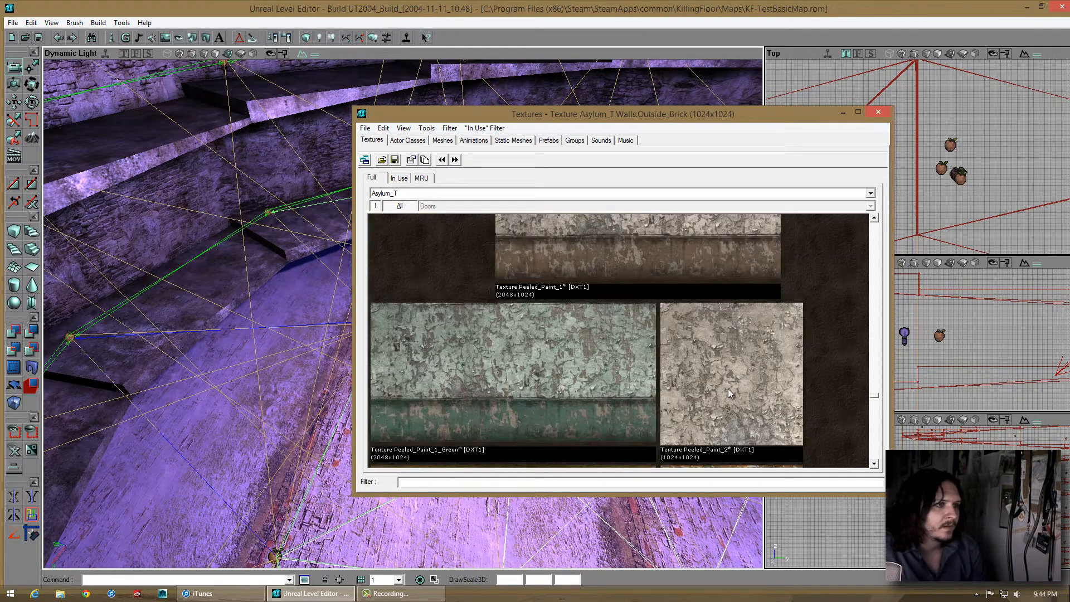
left_click(728, 389)
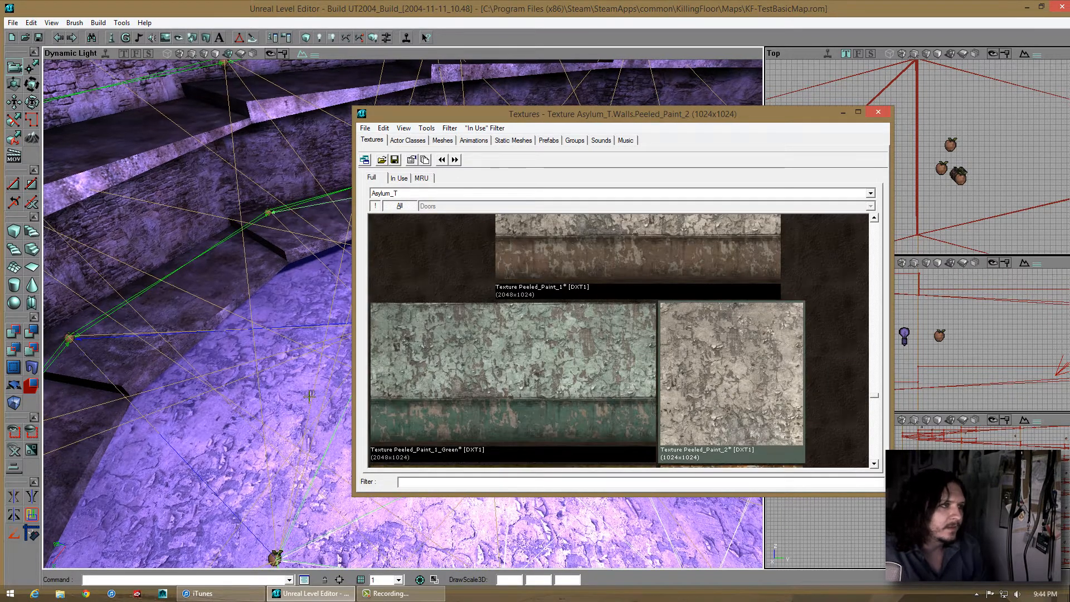
Apply the Peeled_Paint_2 texture to the ceiling surfaces above the spiral stairs and clear the selection
left_click_drag(312, 391, 291, 406)
right_click_drag(293, 441, 253, 322)
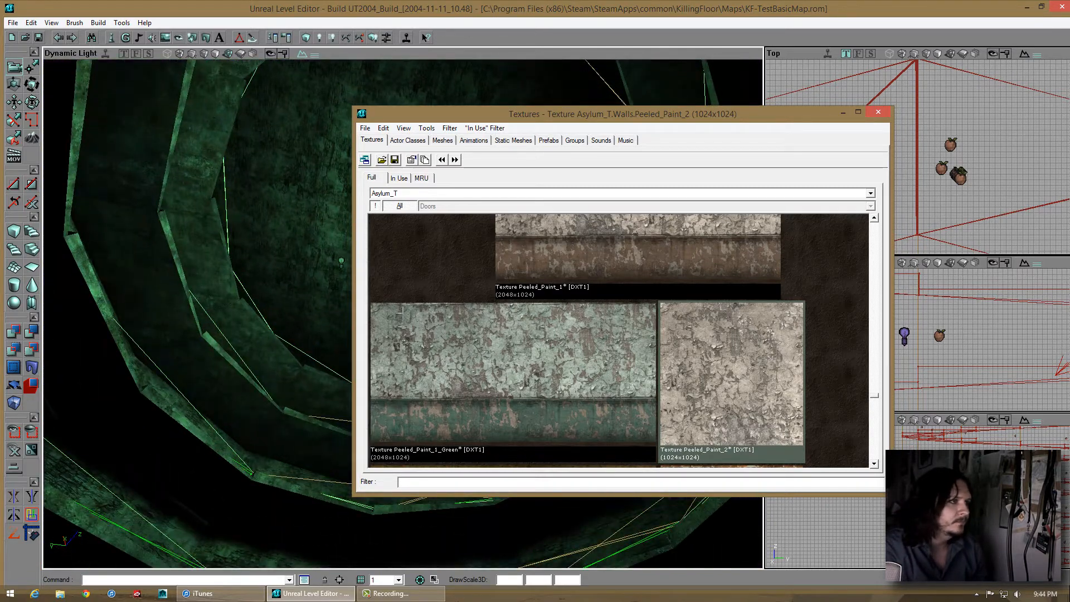
left_click(307, 257)
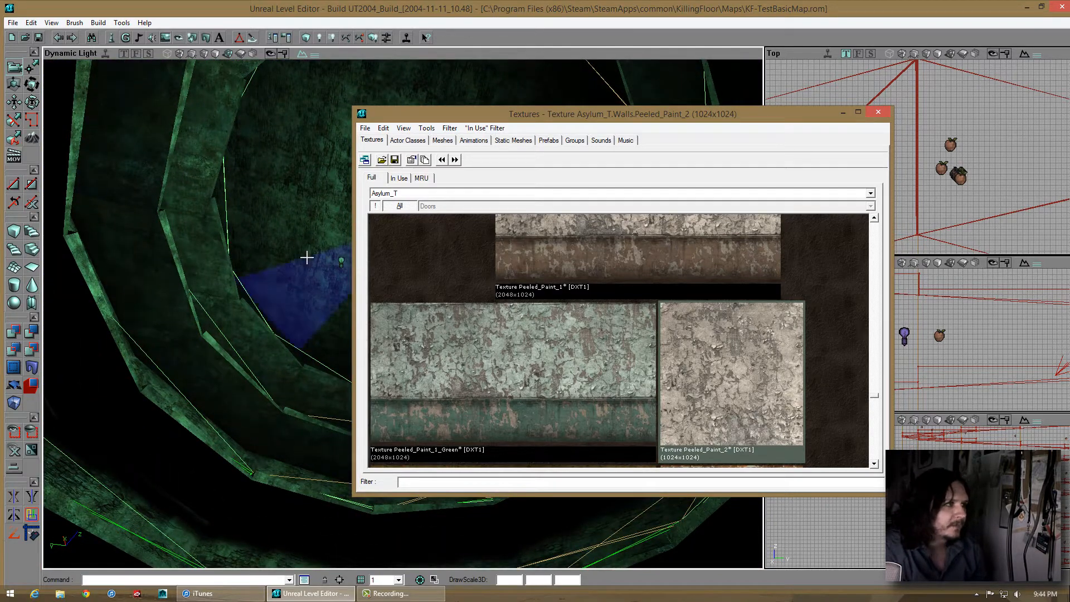
left_click(766, 396)
left_click(874, 113)
left_click(385, 186)
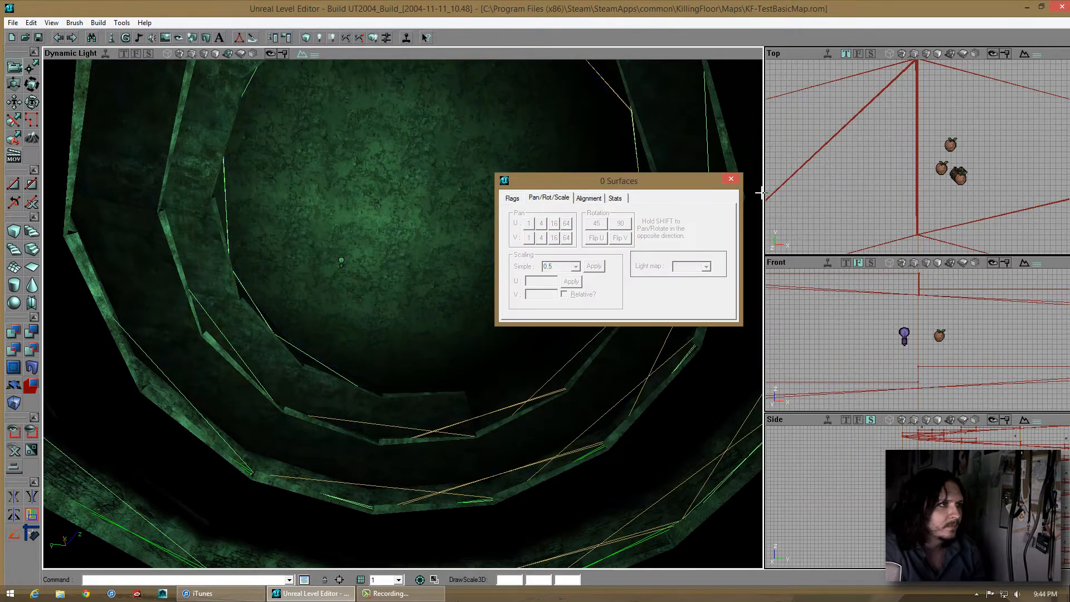
Close the surface properties, save the map and rebuild the lighting to check the stairwell
left_click(731, 179)
right_click_drag(401, 351, 402, 313)
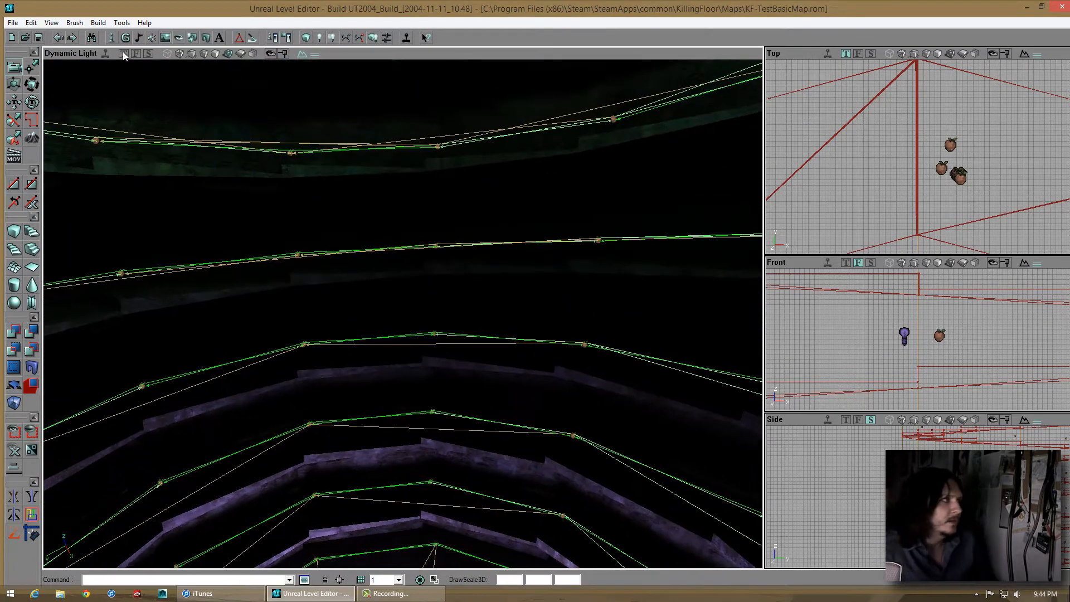
left_click(39, 37)
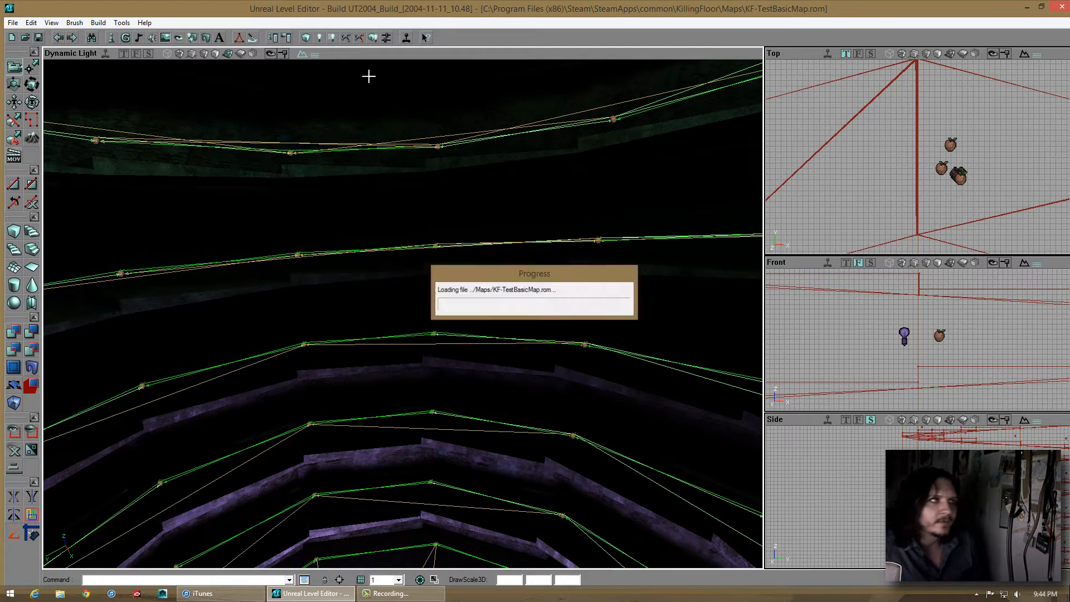
left_click(320, 39)
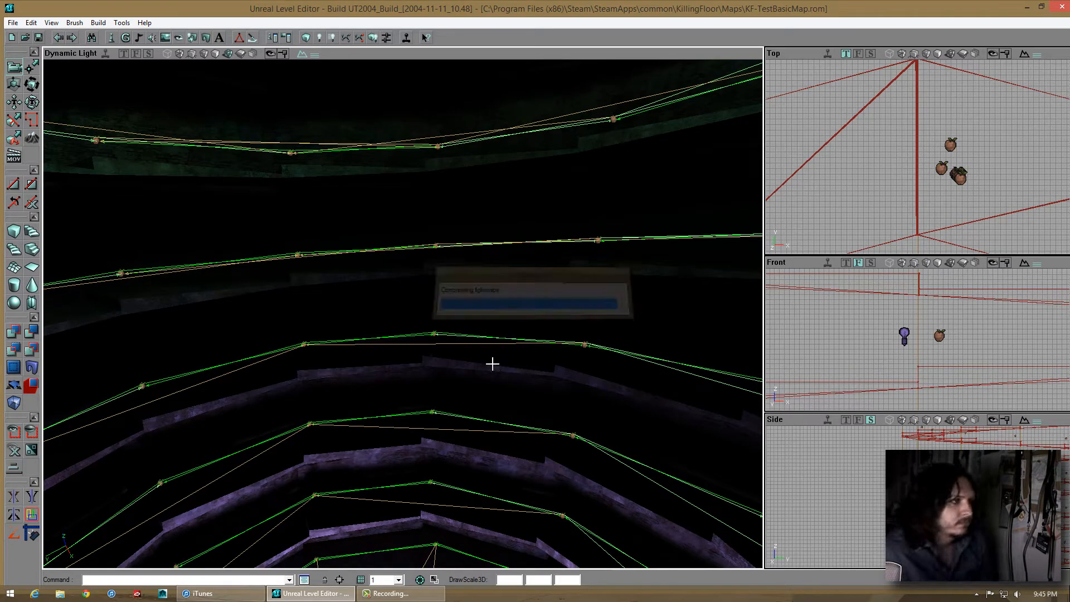
right_click_drag(491, 363, 430, 370)
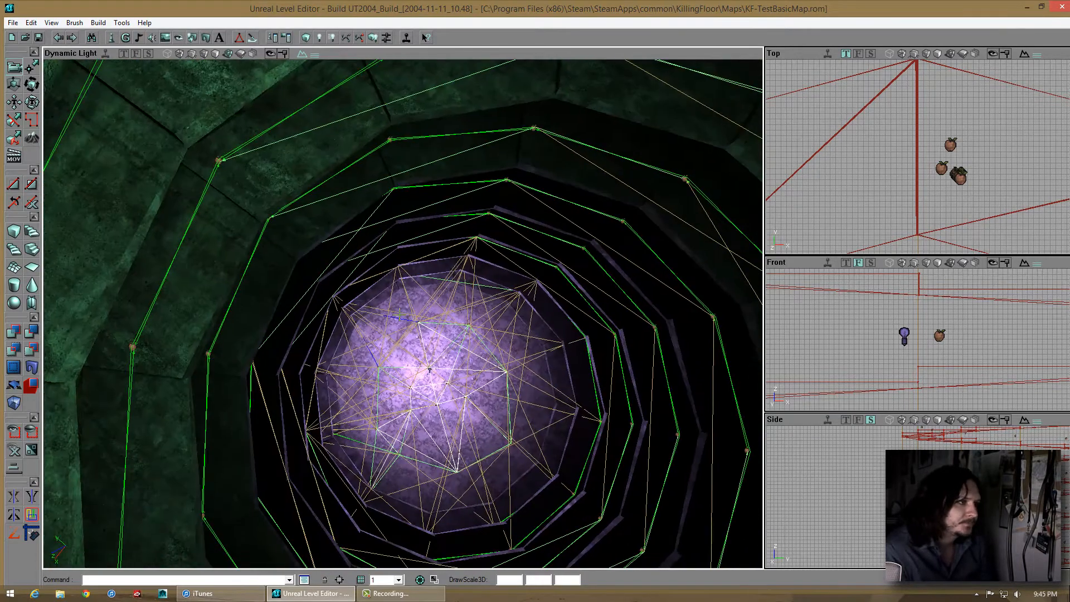
Choose the ZoneInfo actor class under Info and place one on the round room's floor
right_click_drag(403, 314, 401, 275)
left_click(111, 39)
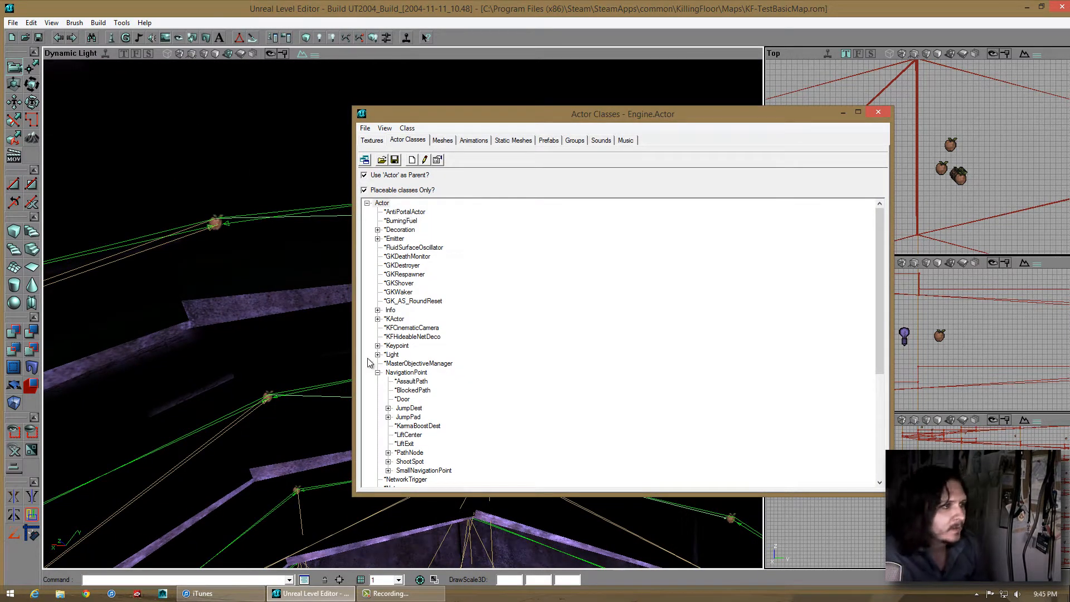
left_click(378, 373)
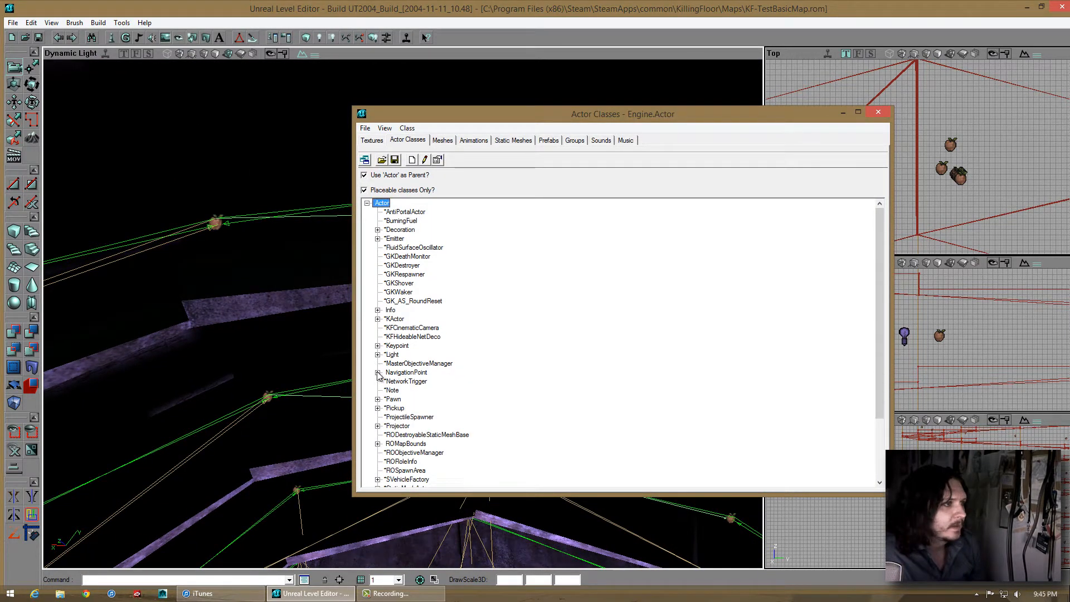
left_click(377, 311)
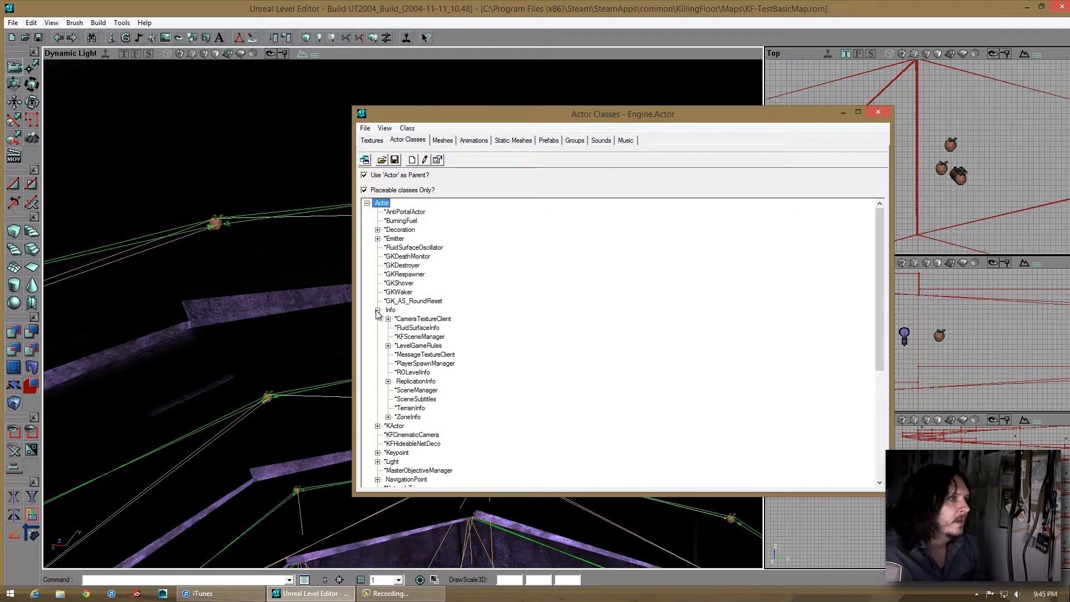
left_click(378, 311)
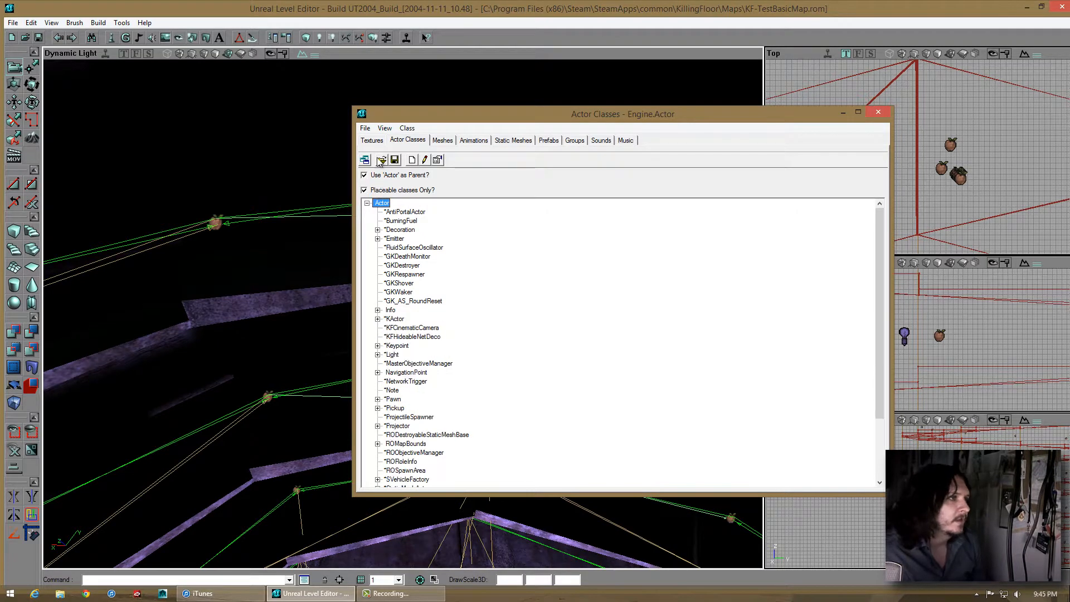
left_click(377, 310)
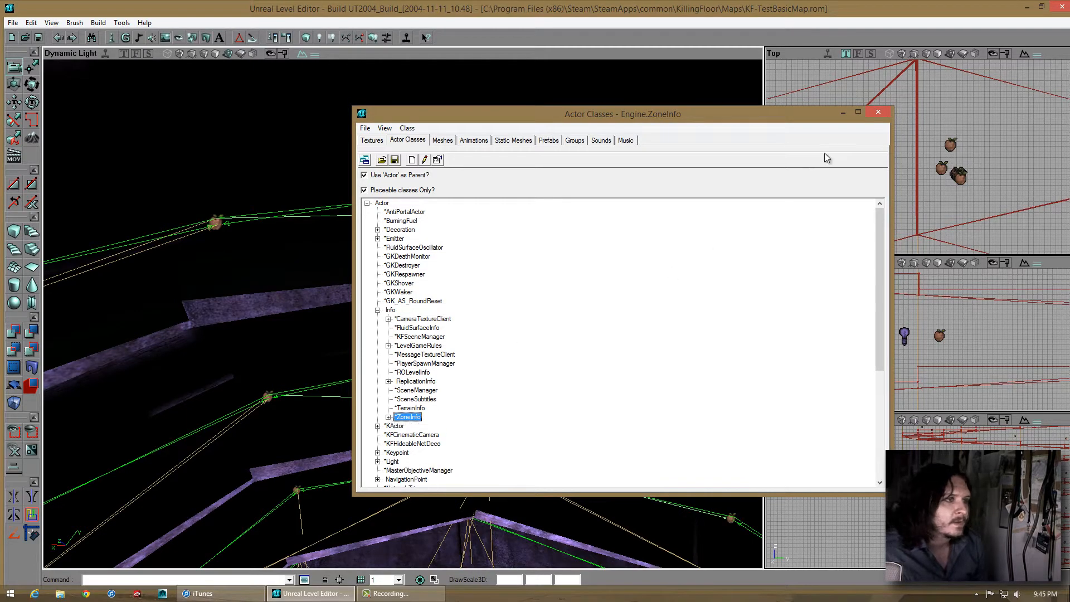
left_click(877, 114)
right_click_drag(429, 337, 425, 331)
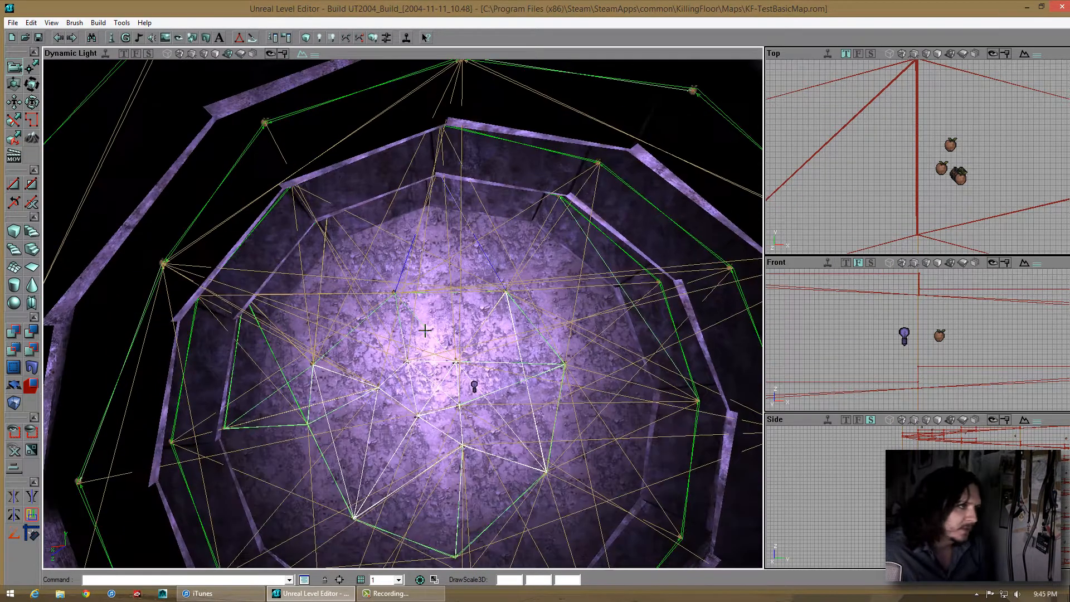
right_click(425, 331)
left_click(457, 368)
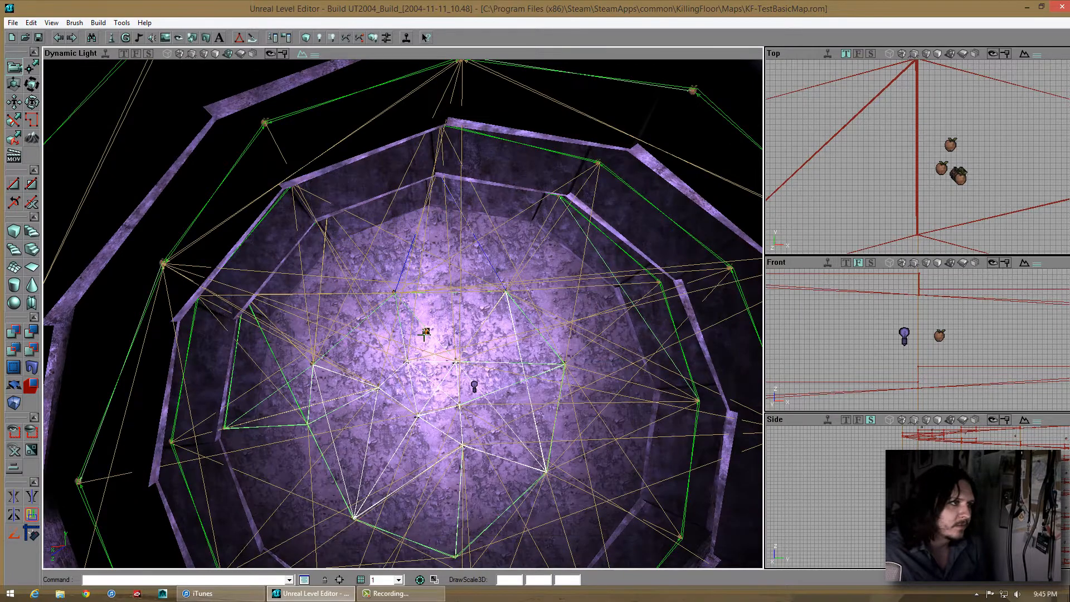
Raise the ZoneInfo actor from the floor into the open stairwell and open its properties
right_click_drag(433, 338, 463, 348)
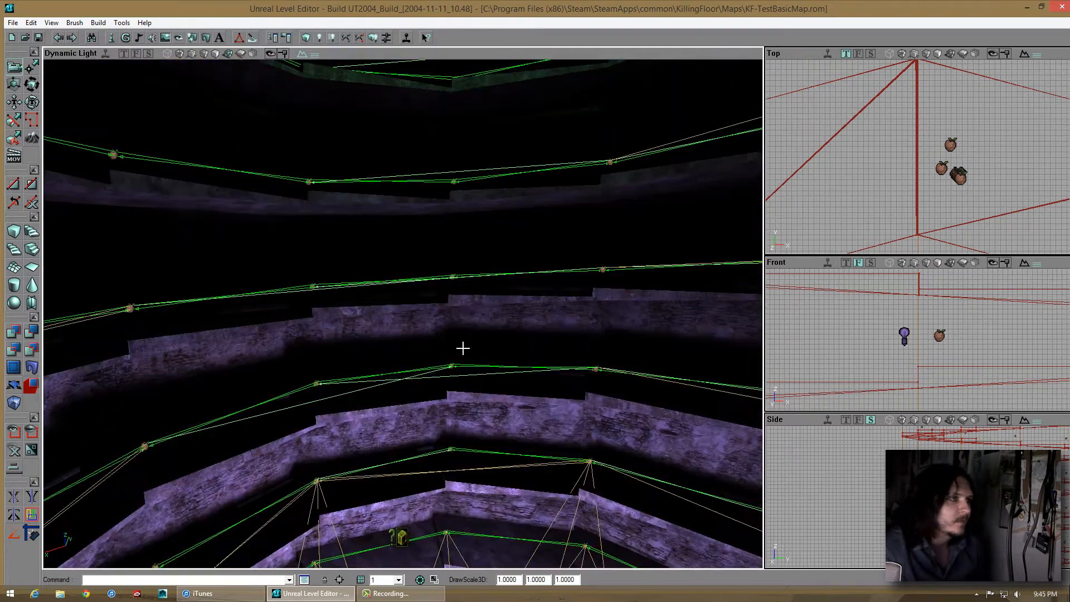
left_click(276, 36)
right_click_drag(323, 198, 402, 310)
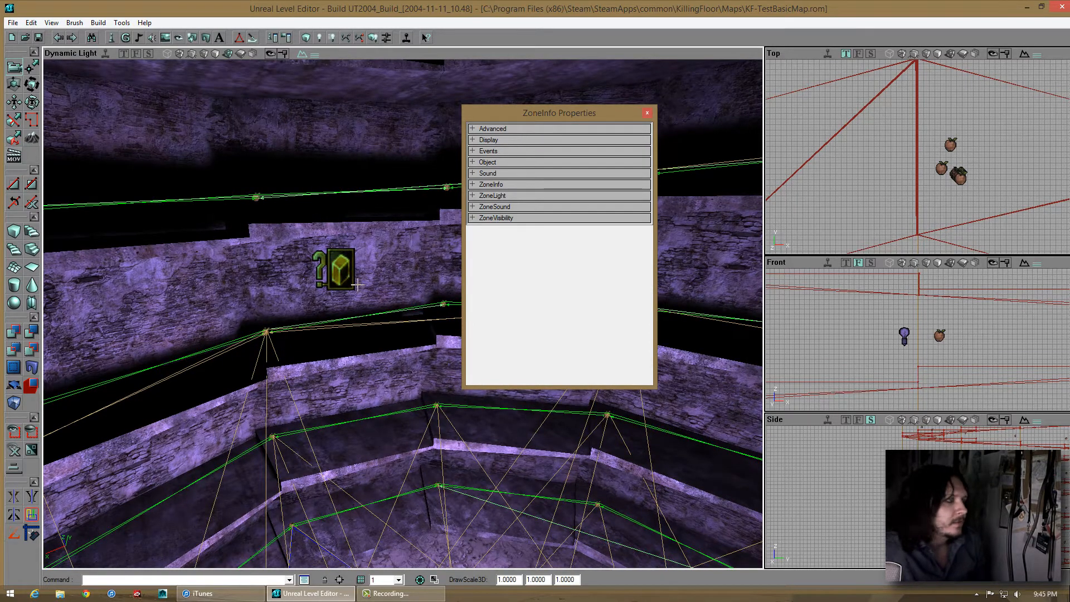
left_click_drag(402, 313, 465, 199)
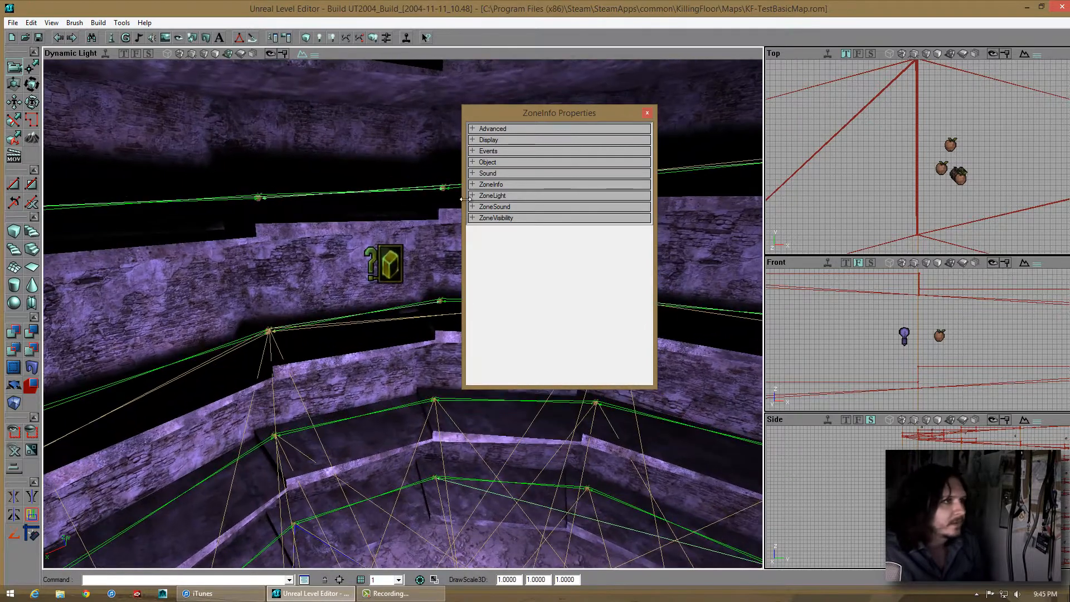
Review the ZoneInfo actor's ZoneLight settings and set its bDistanceFog to True
left_click(524, 193)
left_click(524, 193)
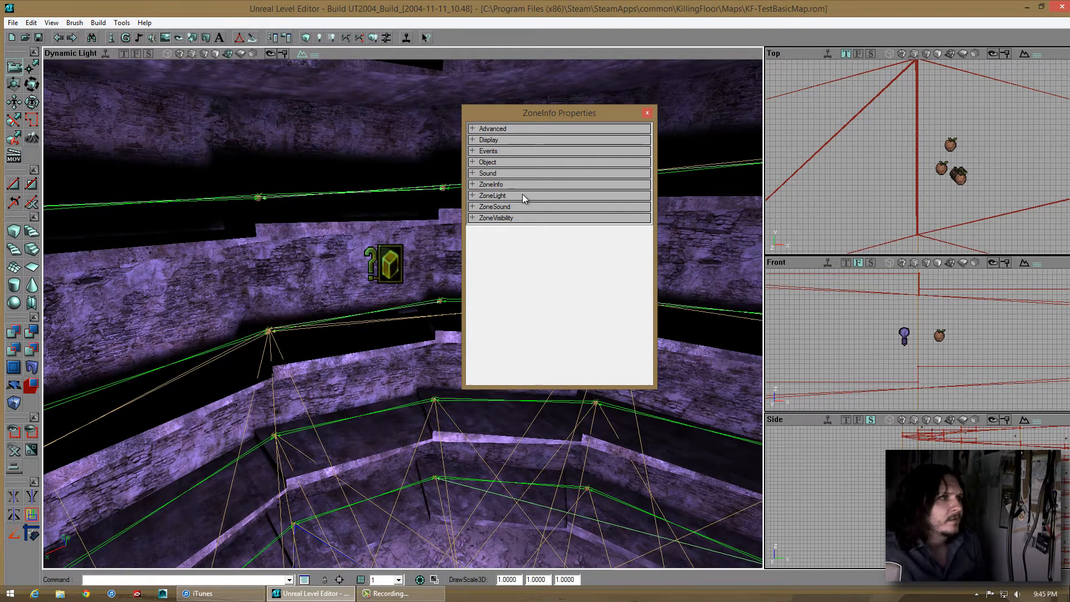
left_click(522, 195)
left_click(516, 196)
left_click(512, 196)
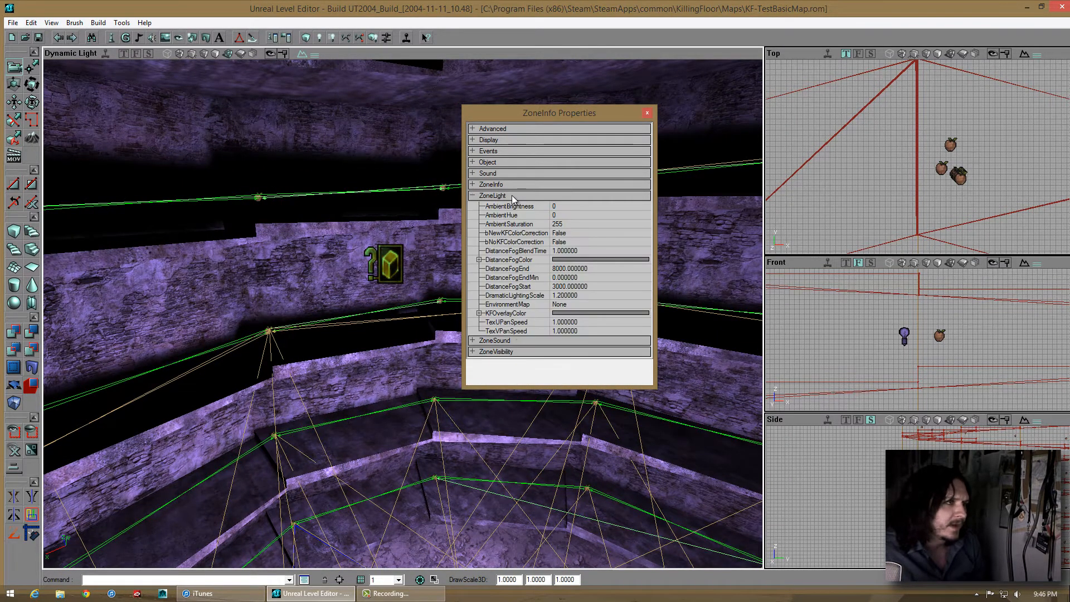
left_click(512, 195)
left_click(495, 195)
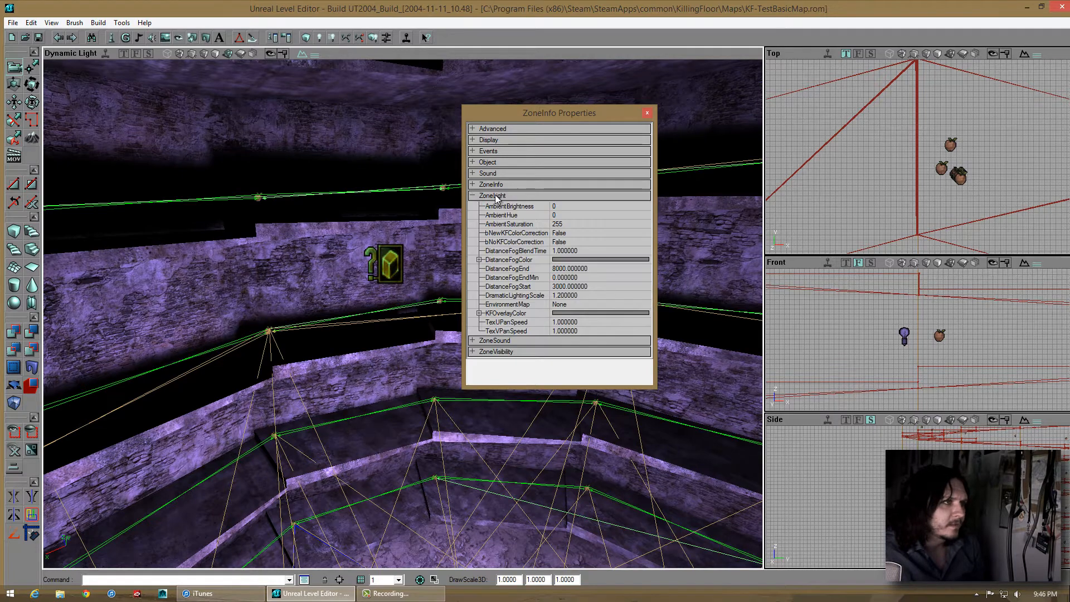
left_click(567, 206)
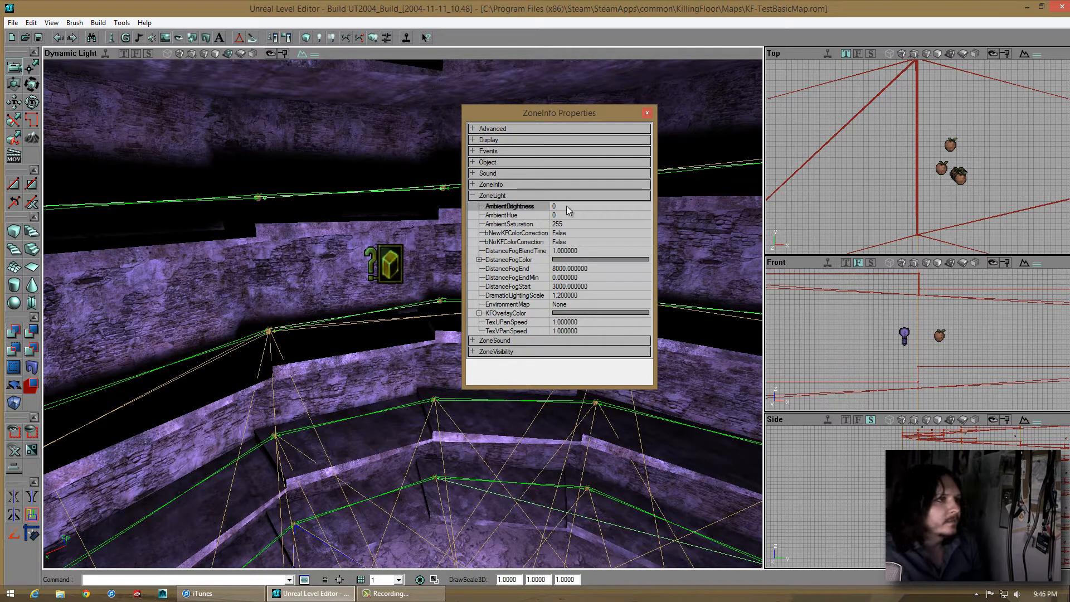
left_click(522, 195)
left_click(515, 184)
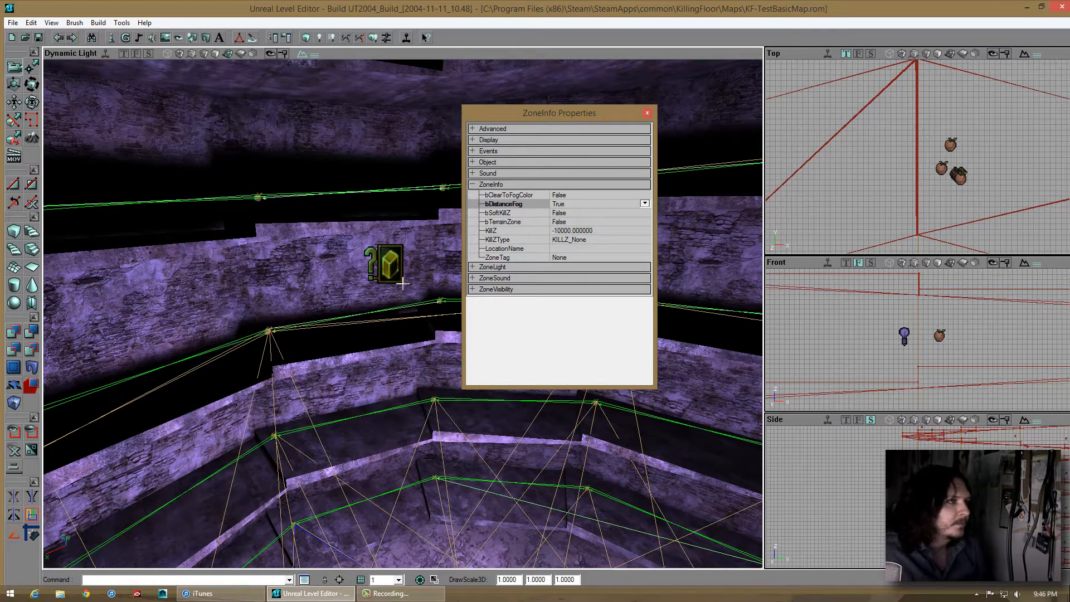
Rebuild the map's geometry and lighting with the ZoneInfo actor in place and inspect the stairwell
right_click_drag(403, 283, 332, 4)
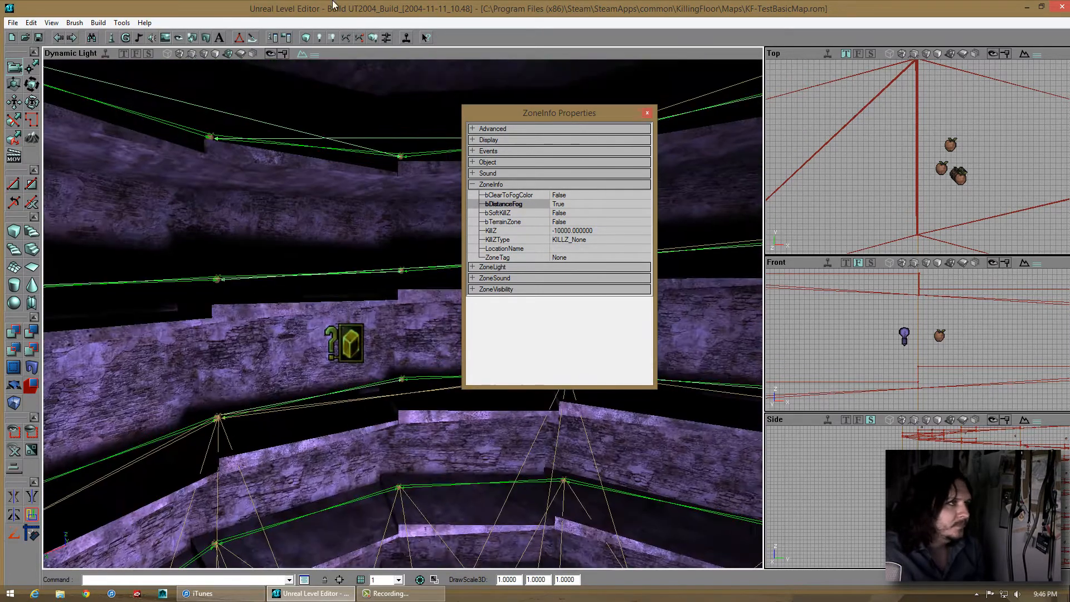
left_click(306, 37)
right_click_drag(406, 301, 399, 342)
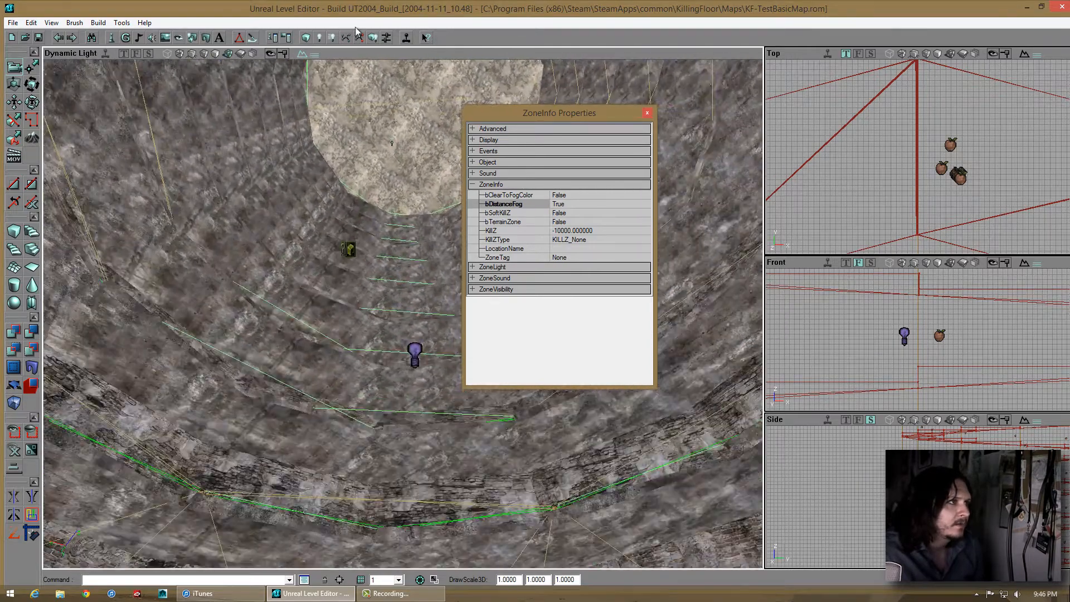
left_click(321, 37)
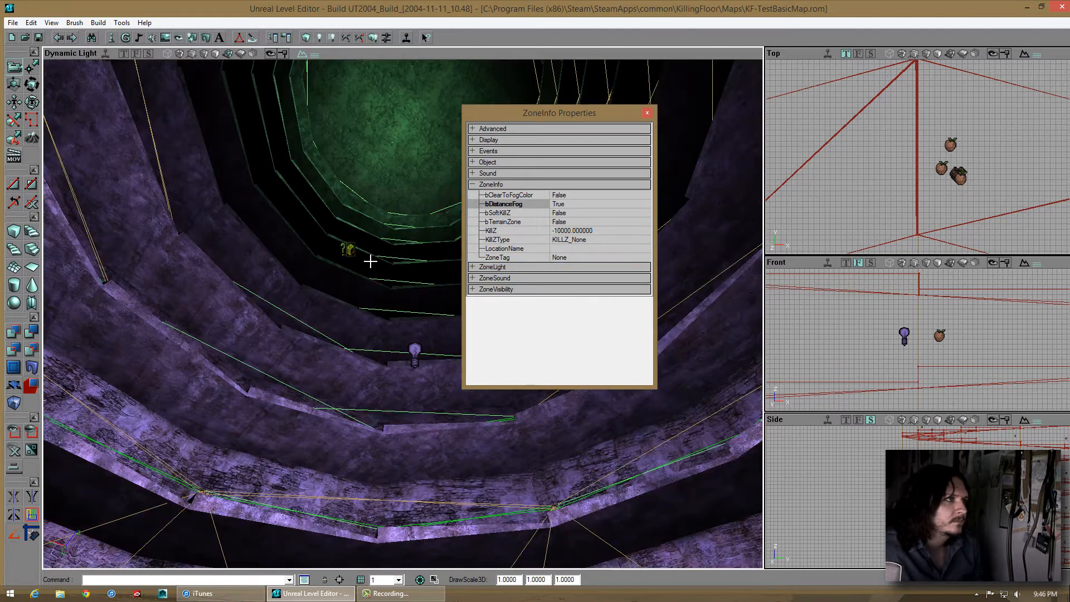
mouse_move(370, 259)
right_mouse_down()
mouse_move(404, 313)
mouse_move(371, 260)
right_mouse_up()
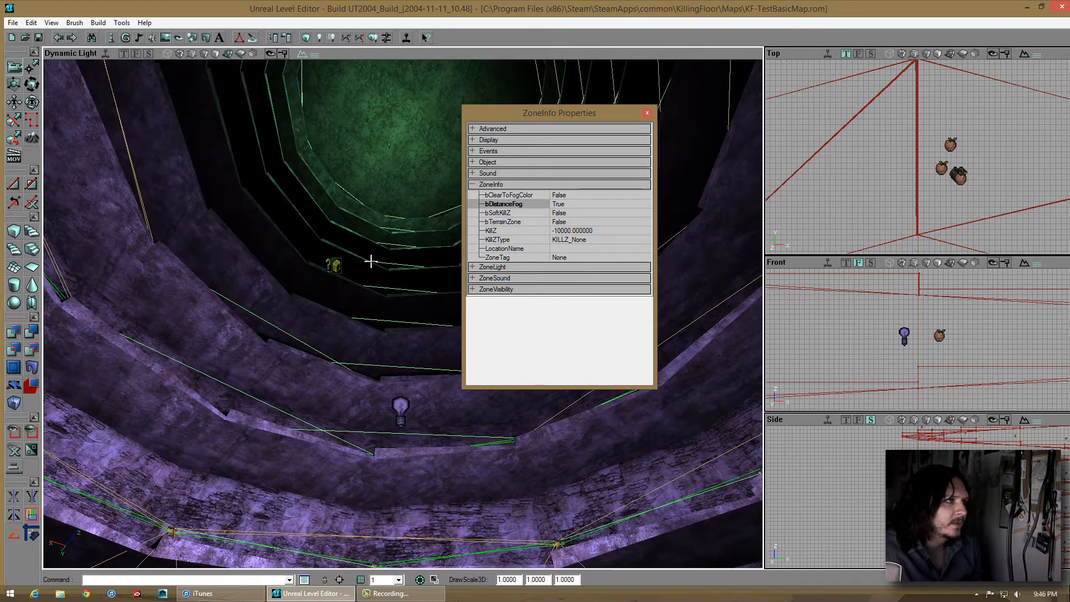
Set the ZoneInfo's DistanceFogColor to a muted grey-green with red 85, green 111 and blue 97
left_click(507, 188)
left_click(527, 196)
left_click(590, 259)
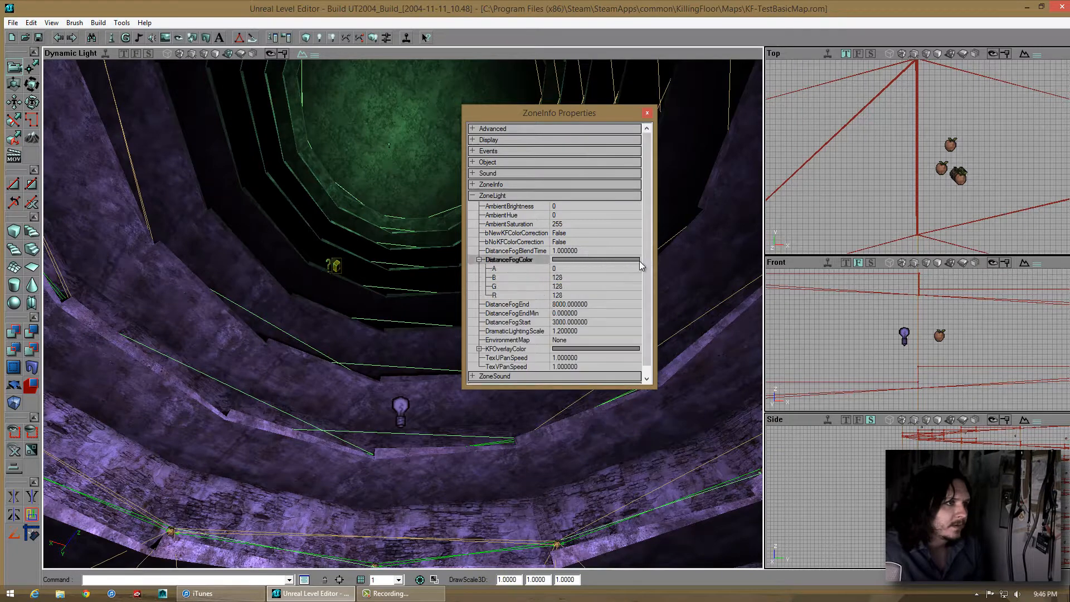
left_click(640, 261)
left_click(637, 231)
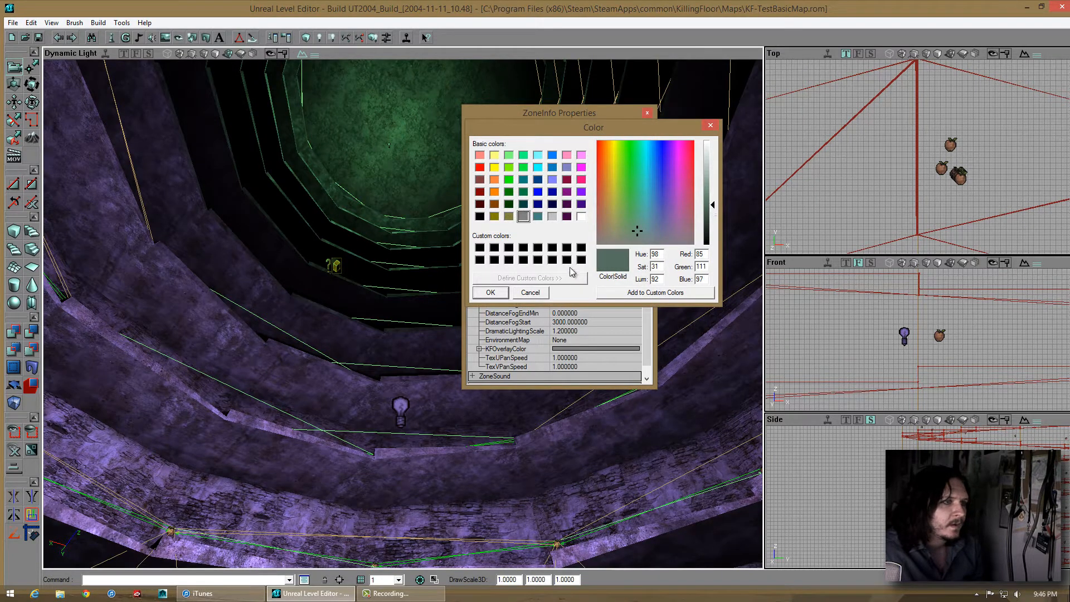
left_click(490, 295)
left_click_drag(403, 313, 402, 310)
Set the ZoneInfo's DistanceFogStart to 0 and open the colour picker for DistanceFogColor
left_click(589, 286)
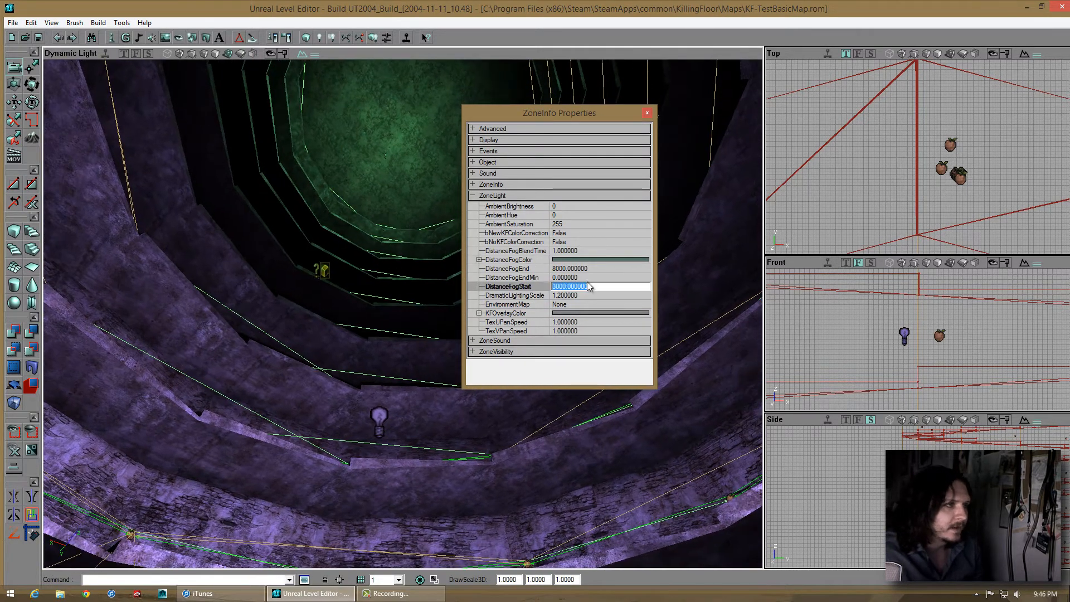
left_click(589, 277)
left_click(582, 269)
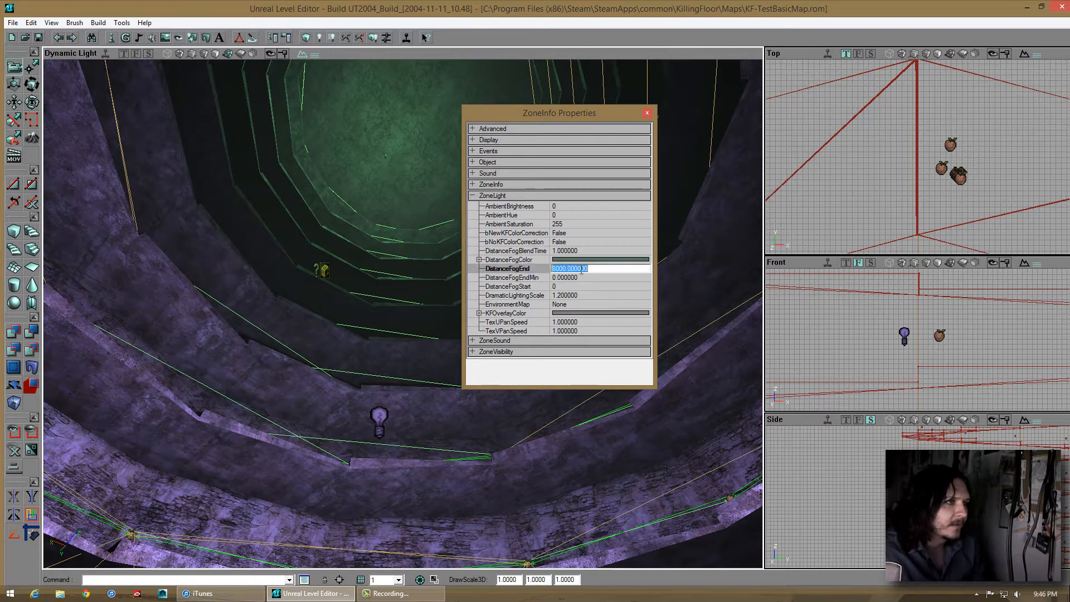
left_click(592, 260)
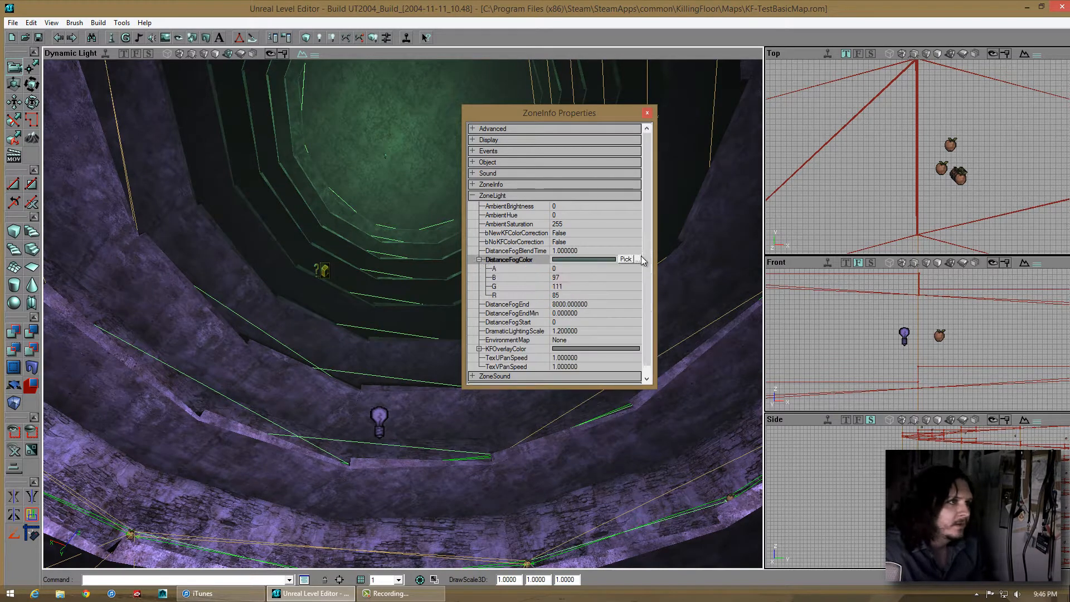
left_click(642, 260)
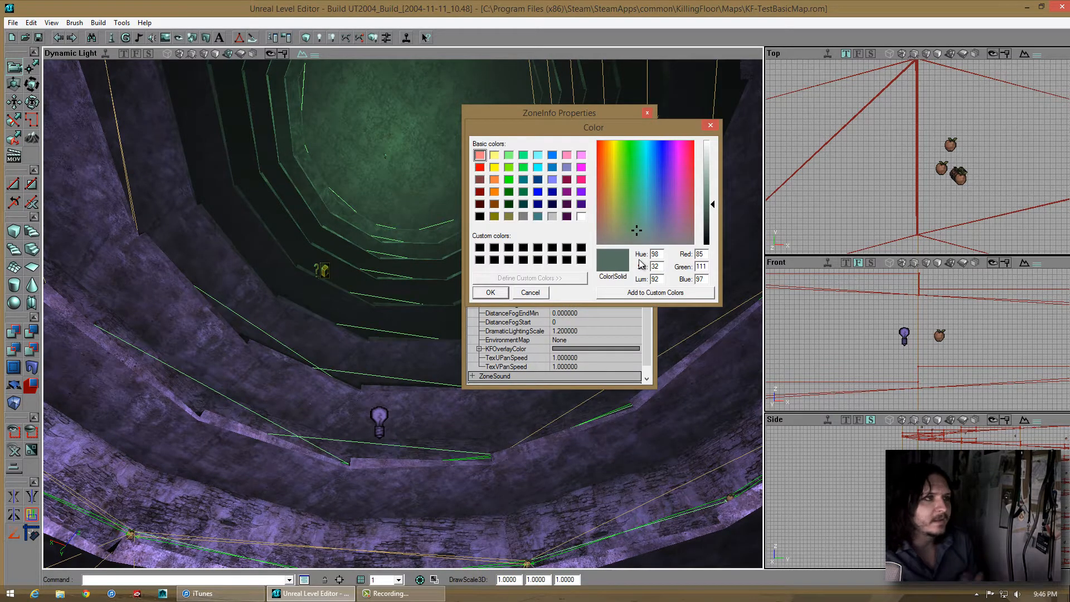
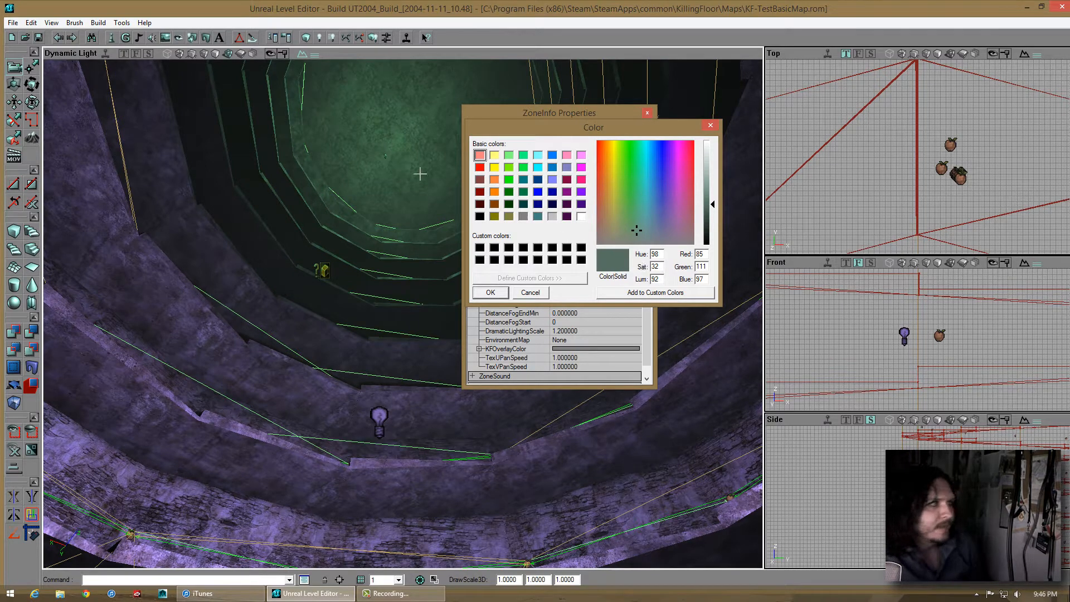
Choose the KFSPLevelInfo actor class under LevelGameRules and place one on the round room's floor
key("Return")
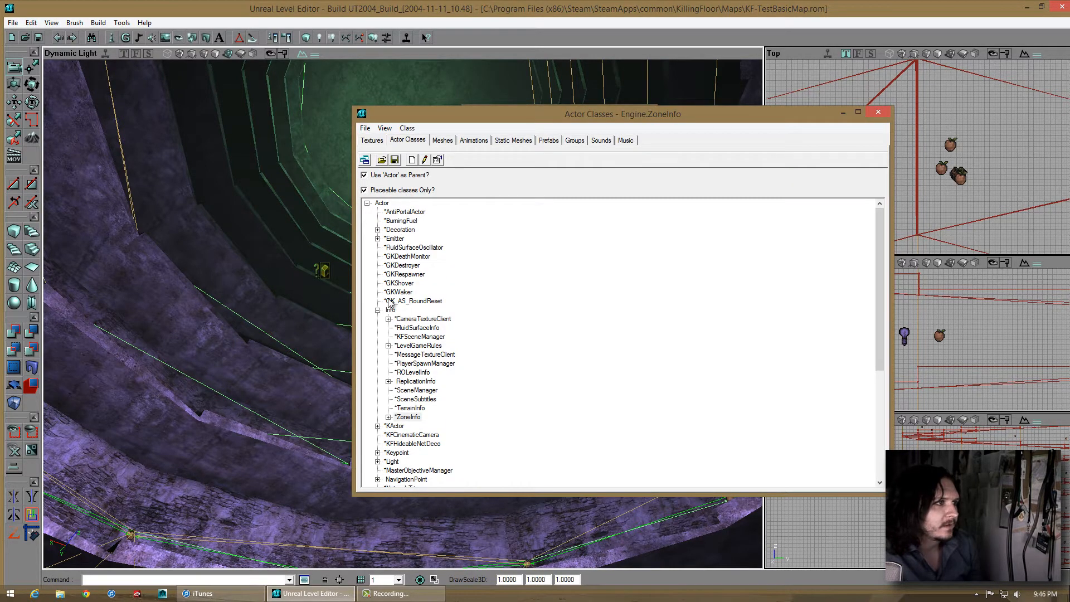
left_click(389, 346)
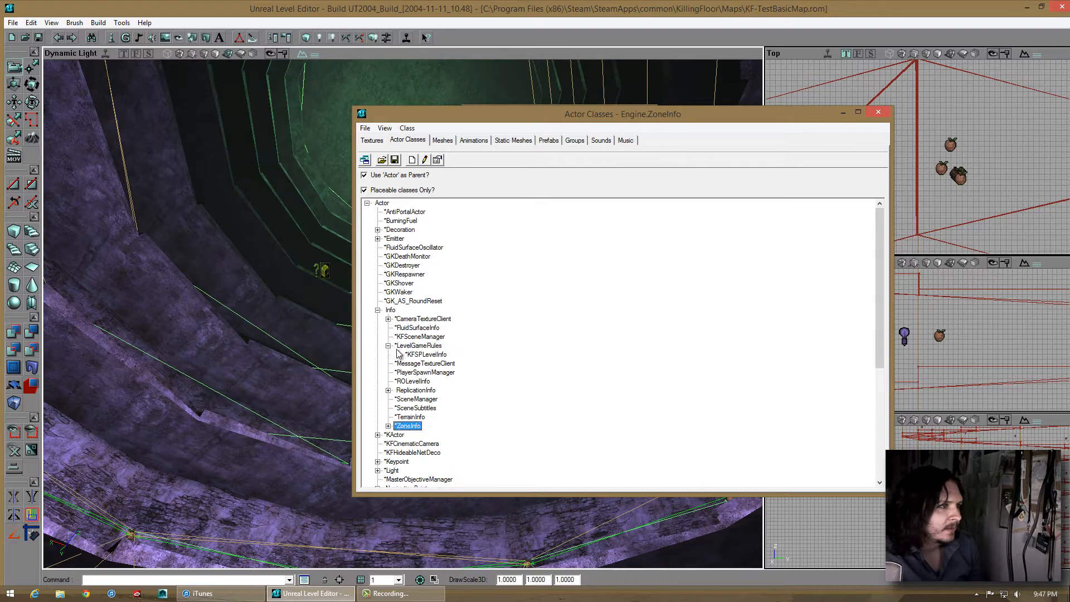
left_click(426, 355)
left_click(878, 112)
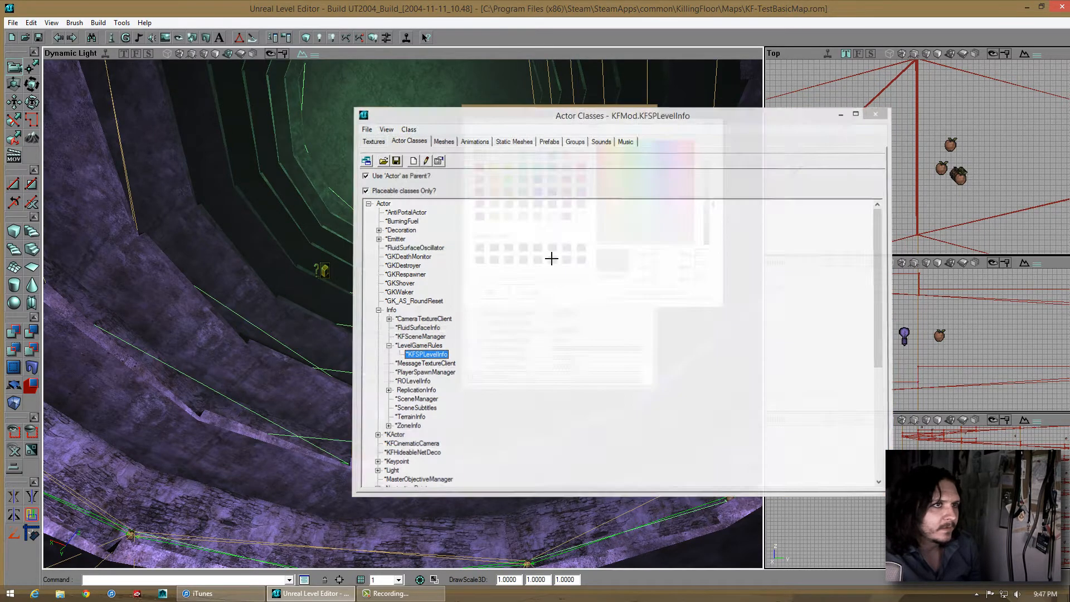
right_click_drag(424, 254, 384, 427)
right_click(384, 426)
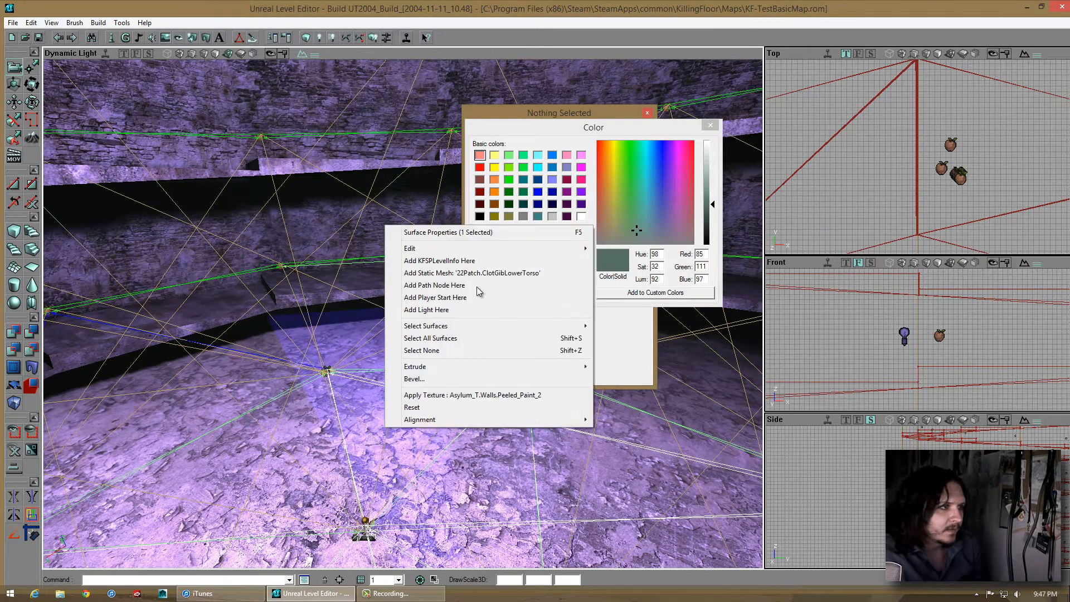
left_click(427, 260)
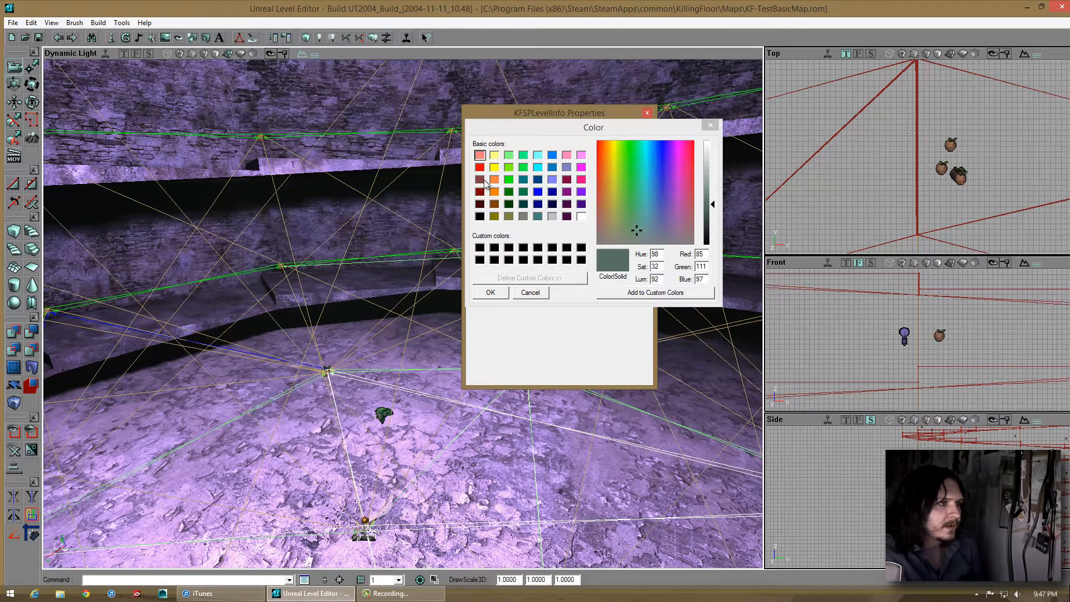
Close the leftover colour picker and dismiss the editor's critical error report
left_click(519, 112)
left_click(385, 112)
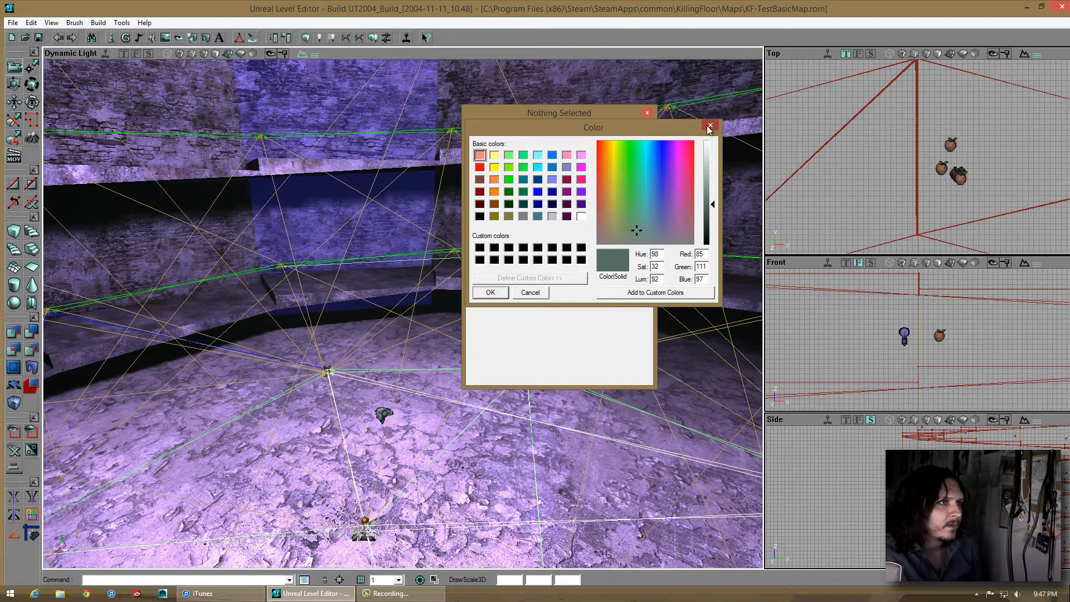
left_click(709, 126)
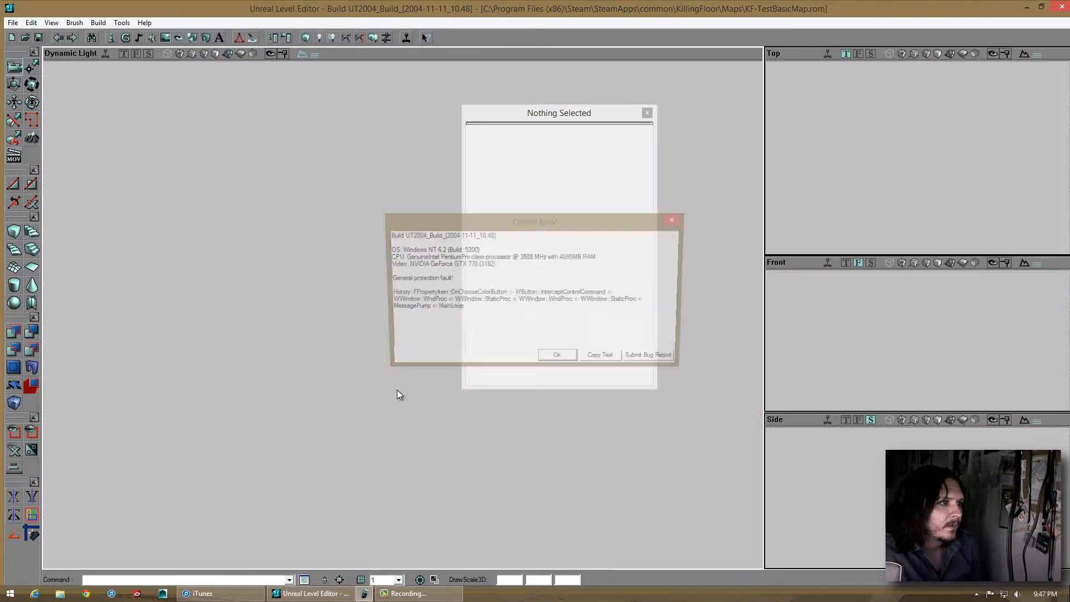
left_click(559, 360)
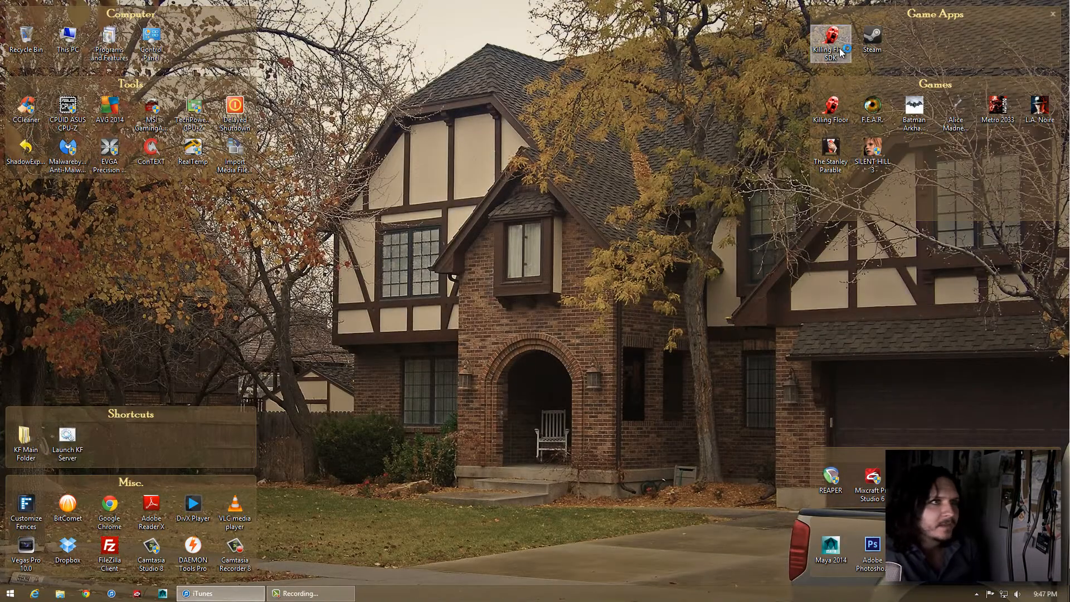
Relaunch the Killing Floor SDK from the desktop, dismissing the Steam dialogs that block it
double_click(838, 47)
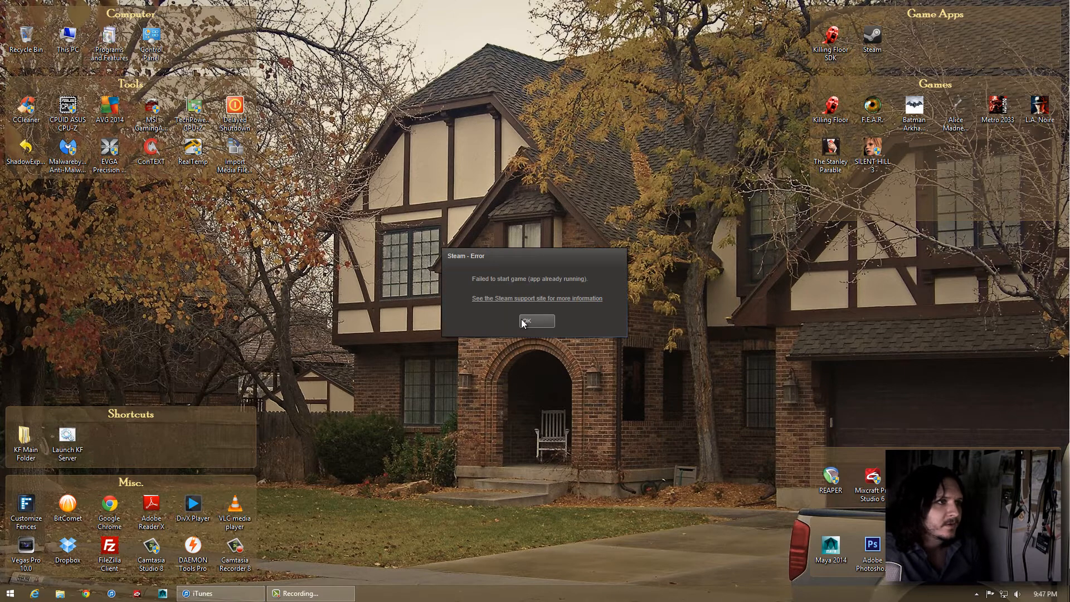
left_click(536, 321)
double_click(831, 39)
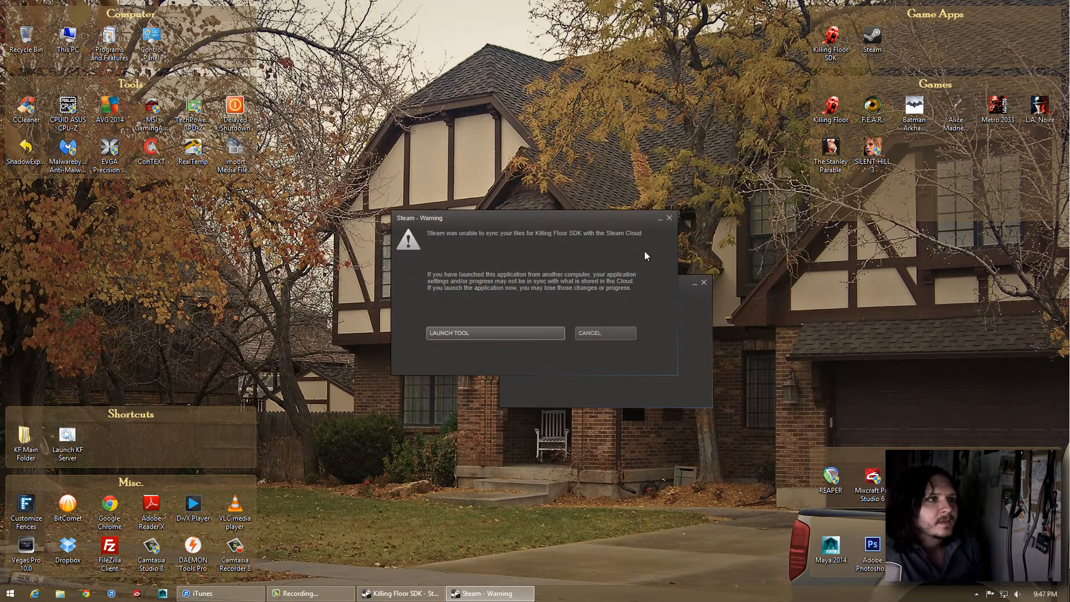
left_click(605, 333)
double_click(830, 39)
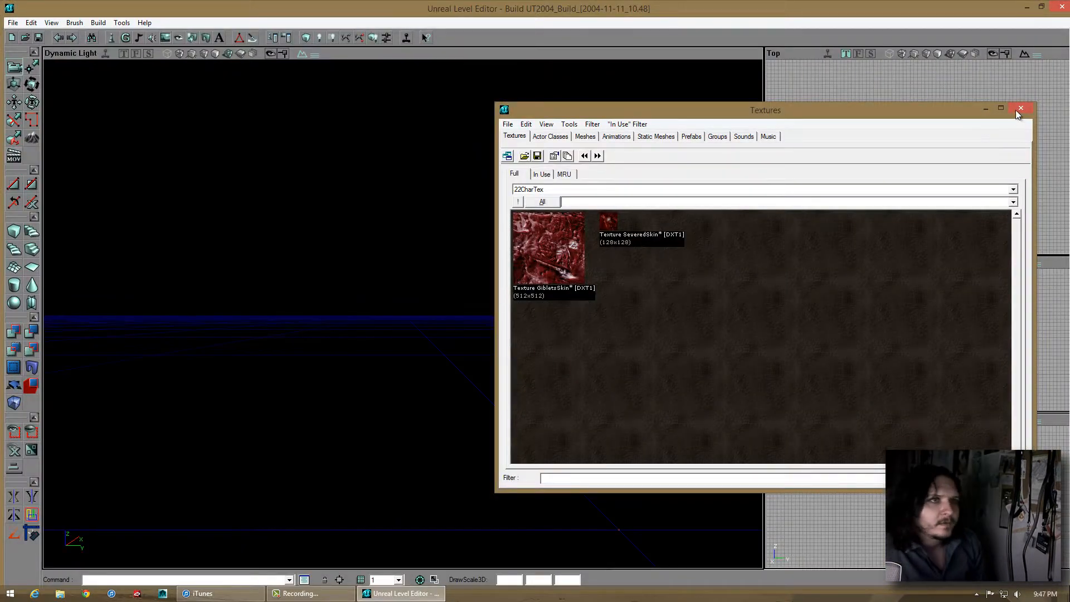
Close the texture browser and reopen the recent map KF-TestBasicMap.rom
left_click(1021, 108)
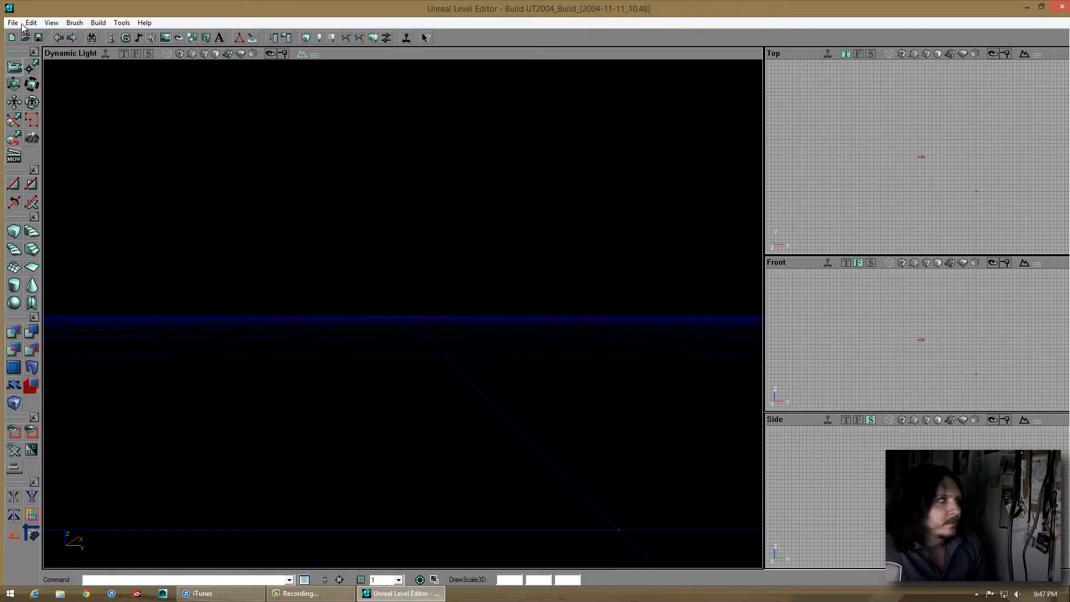
left_click(12, 22)
left_click(149, 161)
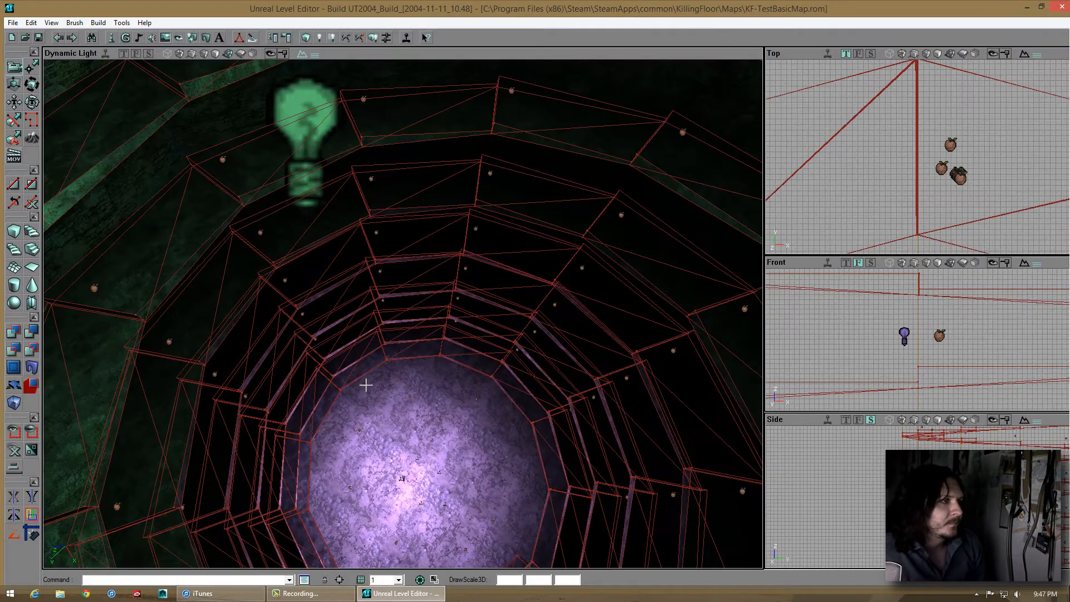
Choose the ZoneInfo actor class under Info and place one on the round room's floor
right_click_drag(385, 258, 405, 357)
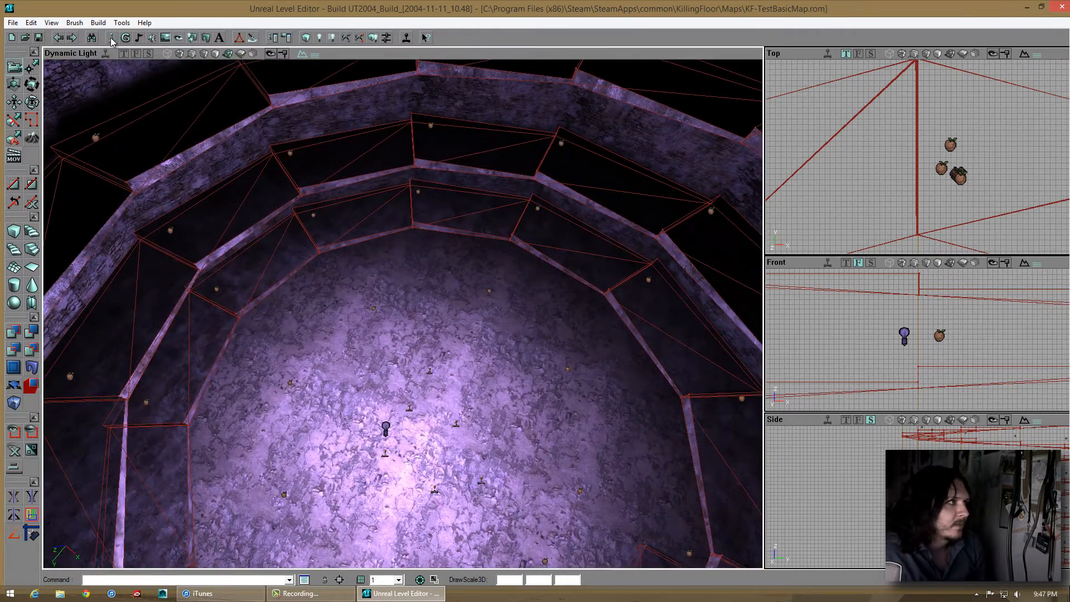
left_click(111, 38)
left_click(520, 306)
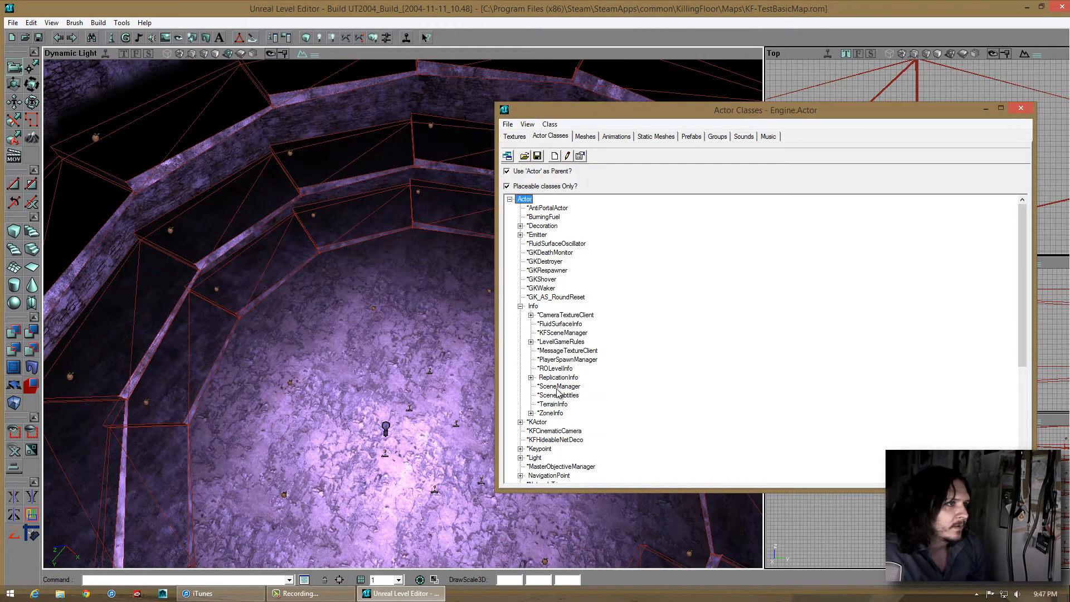
left_click(555, 413)
right_click(429, 386)
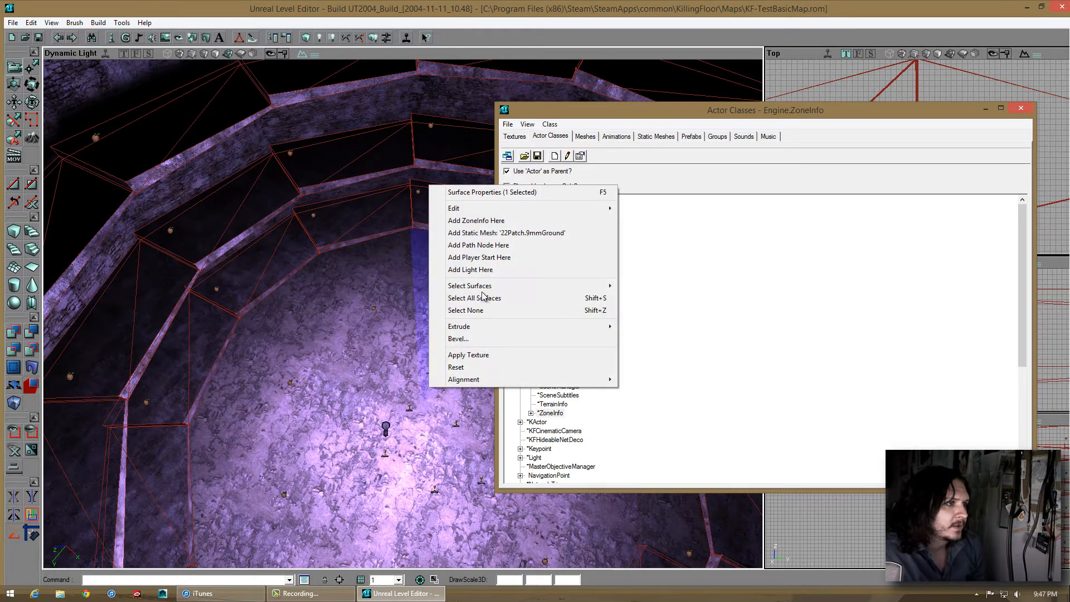
left_click(477, 220)
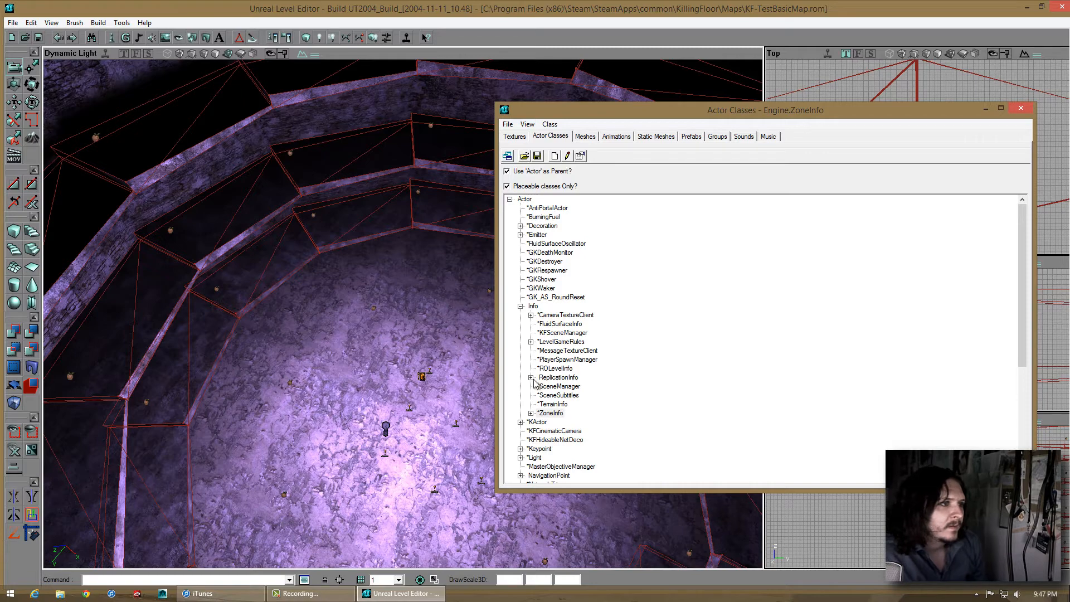
Add a KFSPLevelInfo actor from LevelGameRules to the round room's floor and close the actor class browser
left_click(531, 343)
left_click(562, 351)
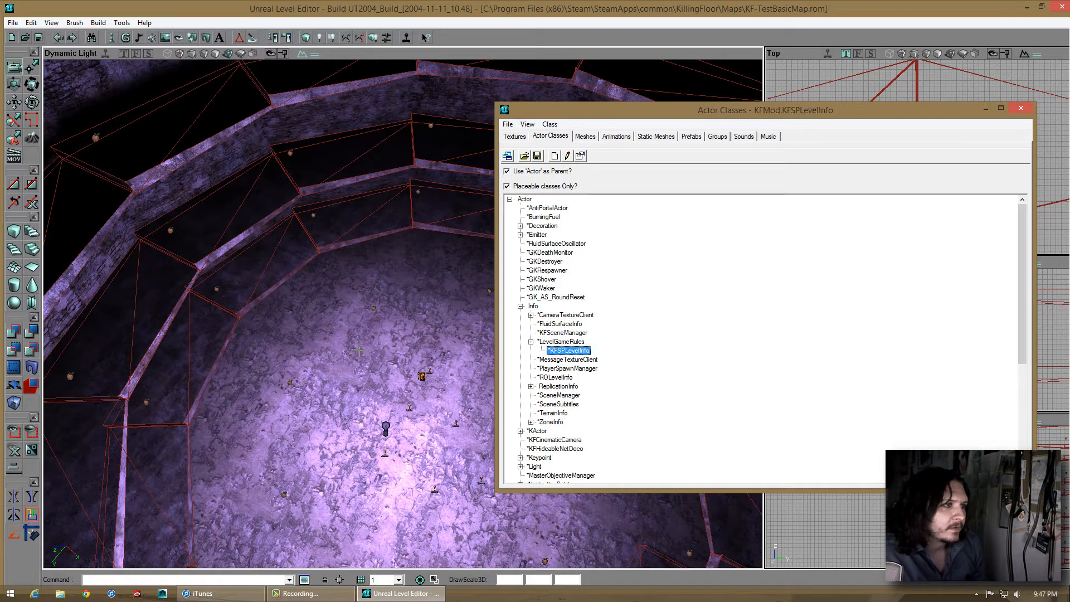
left_click(370, 359)
right_click(368, 356)
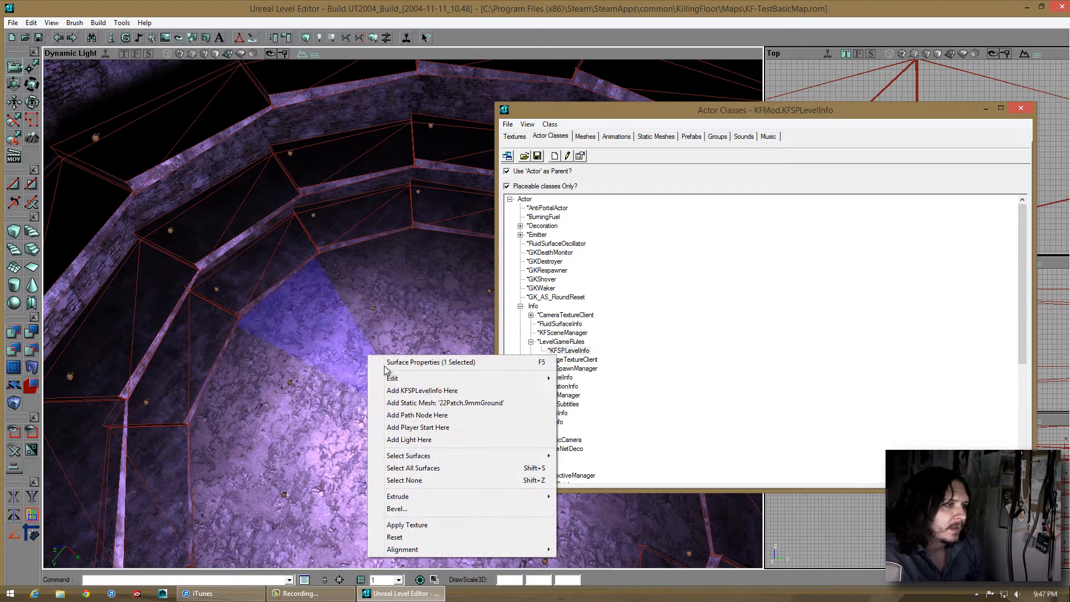
left_click(399, 392)
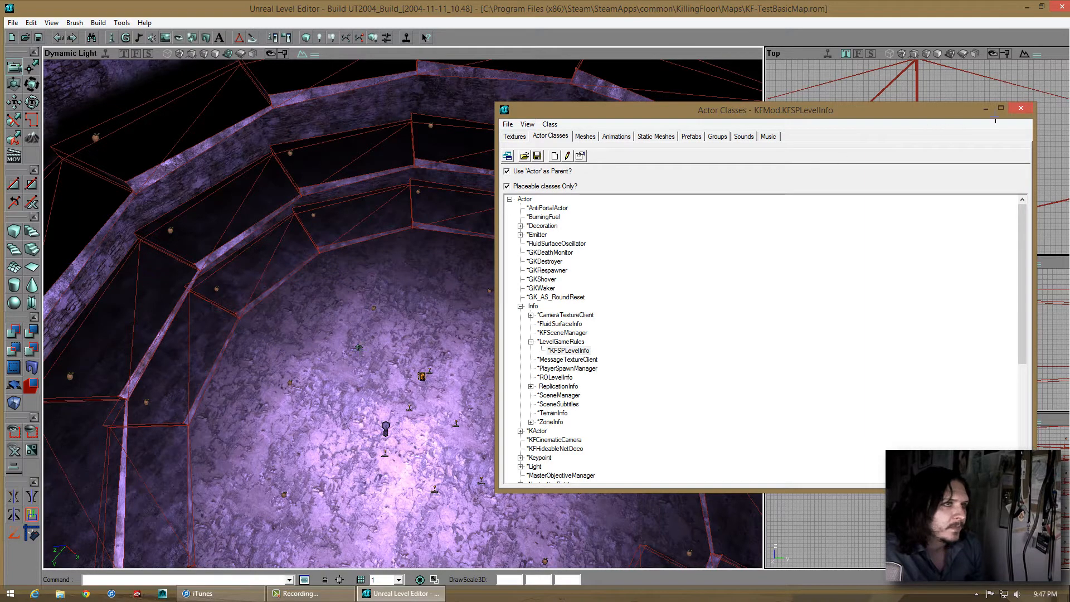
left_click(1020, 108)
Set the KFSPLevelInfo actor's bUseVisionOverlay to False and close its properties
left_click(547, 176)
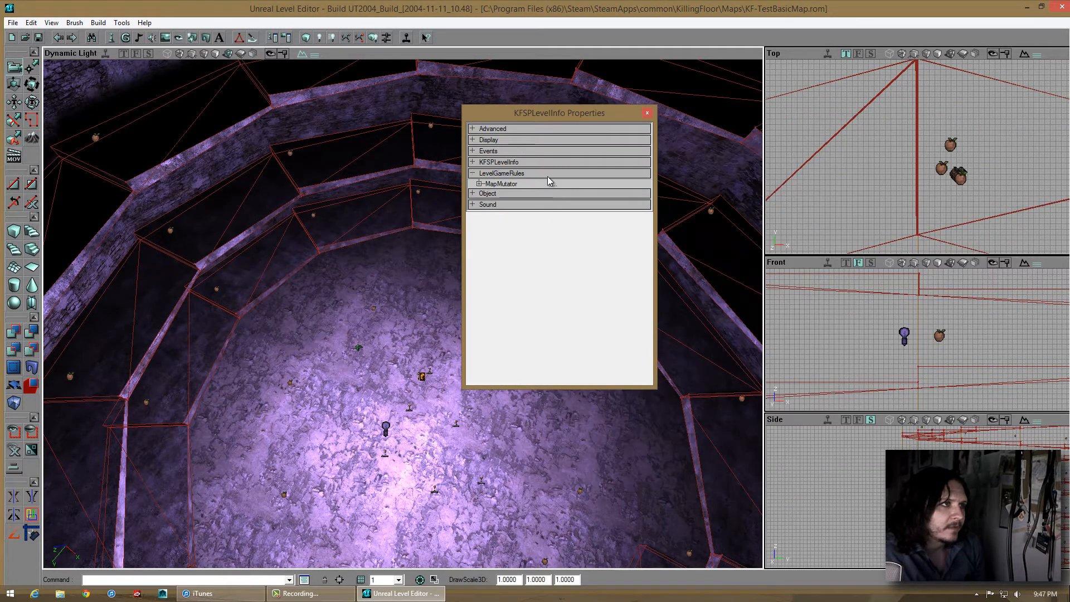
left_click(548, 174)
left_click(549, 162)
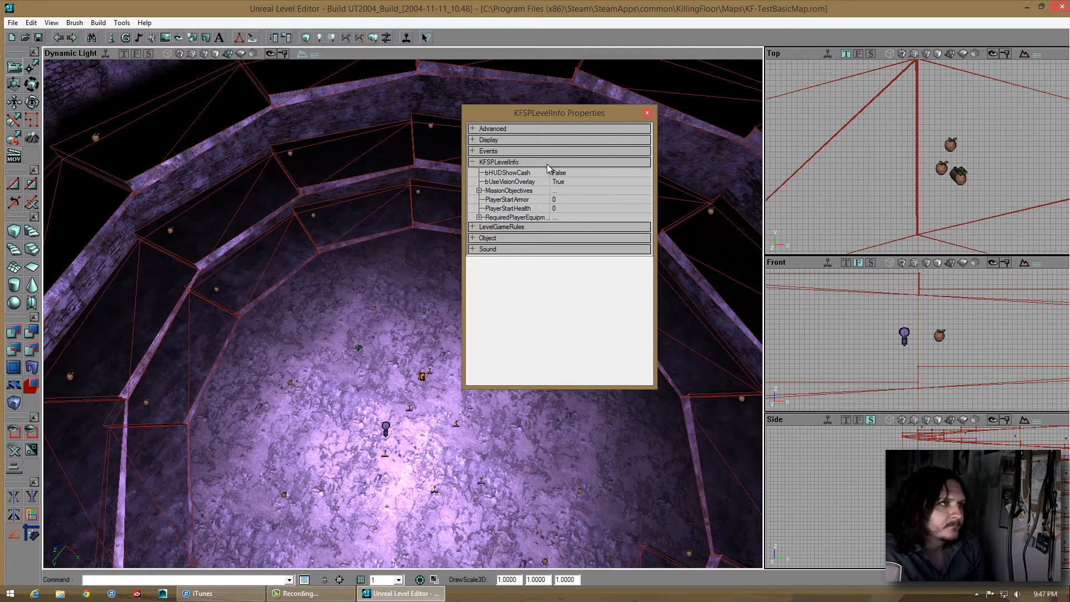
left_click(522, 183)
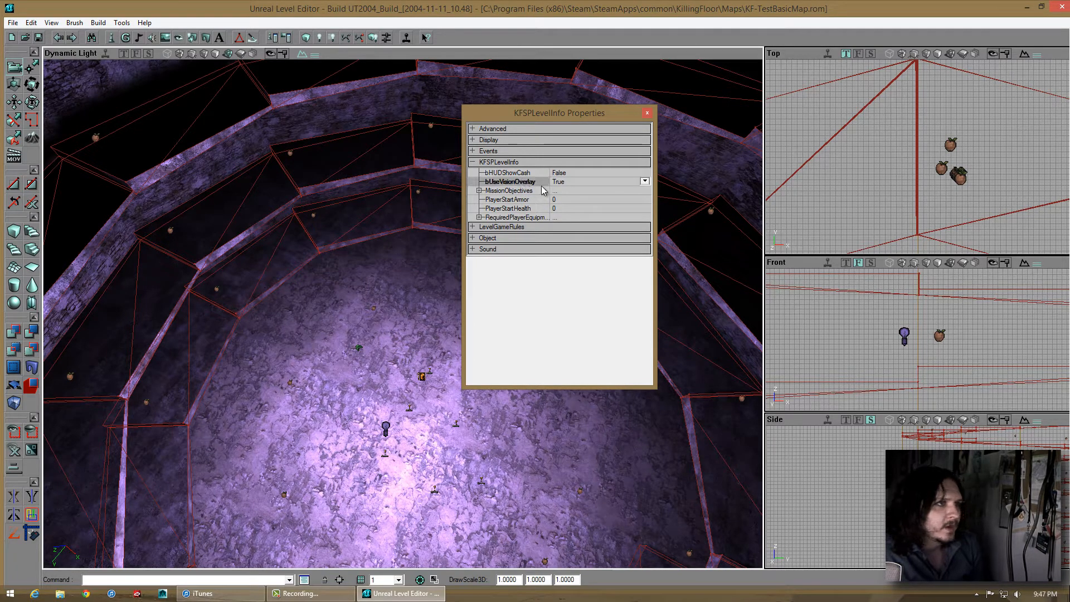
double_click(616, 182)
double_click(623, 181)
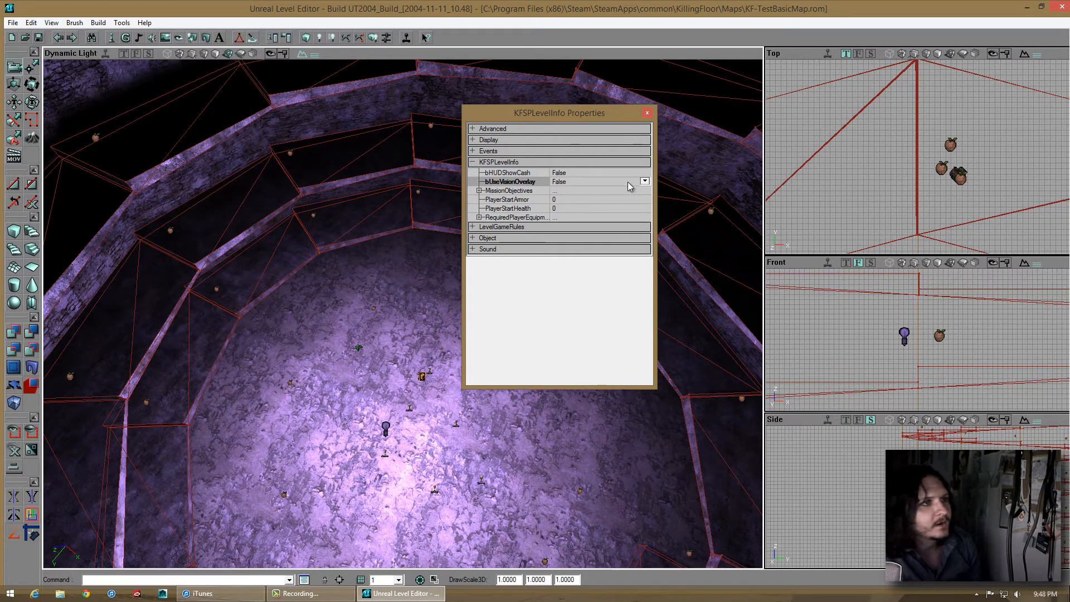
left_click(646, 113)
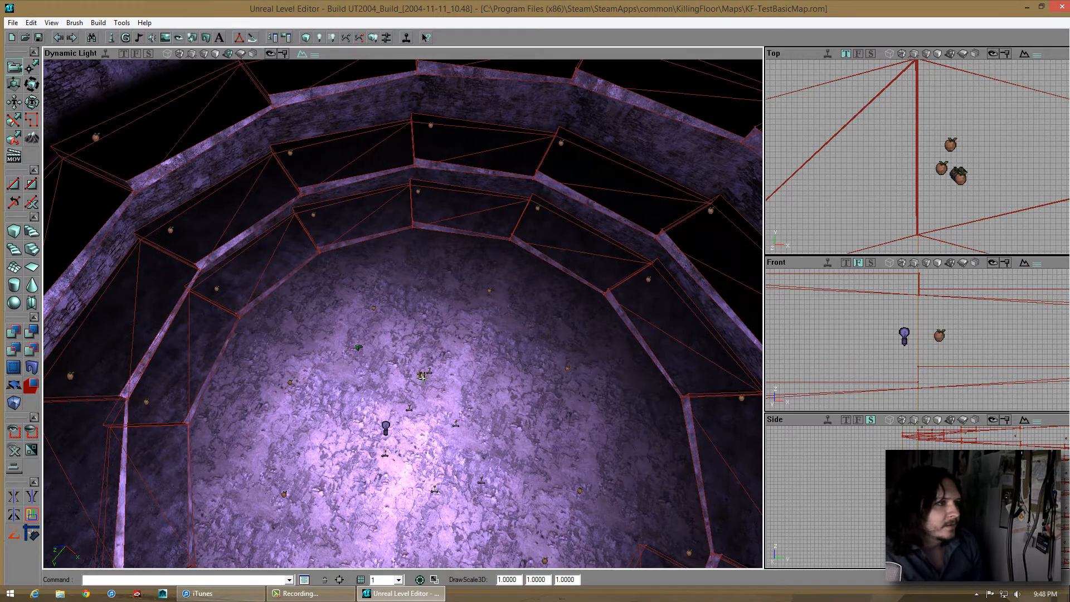
Open the ZoneInfo actor's properties and set bDistanceFog to True
double_click(422, 376)
left_click_drag(438, 365, 408, 234)
left_click(417, 338)
left_click(406, 259)
left_click(503, 186)
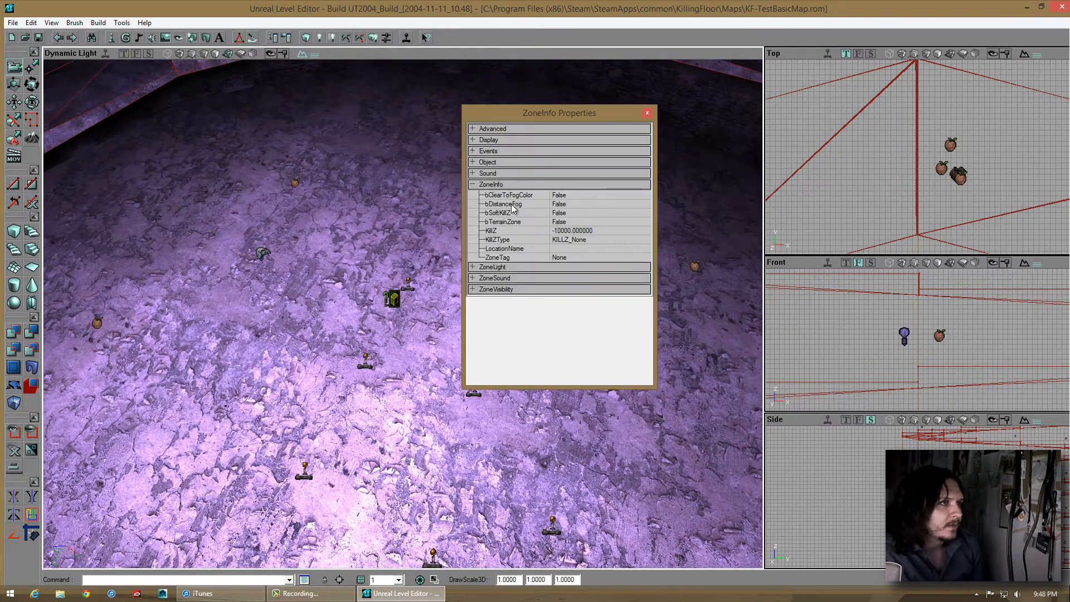
double_click(514, 205)
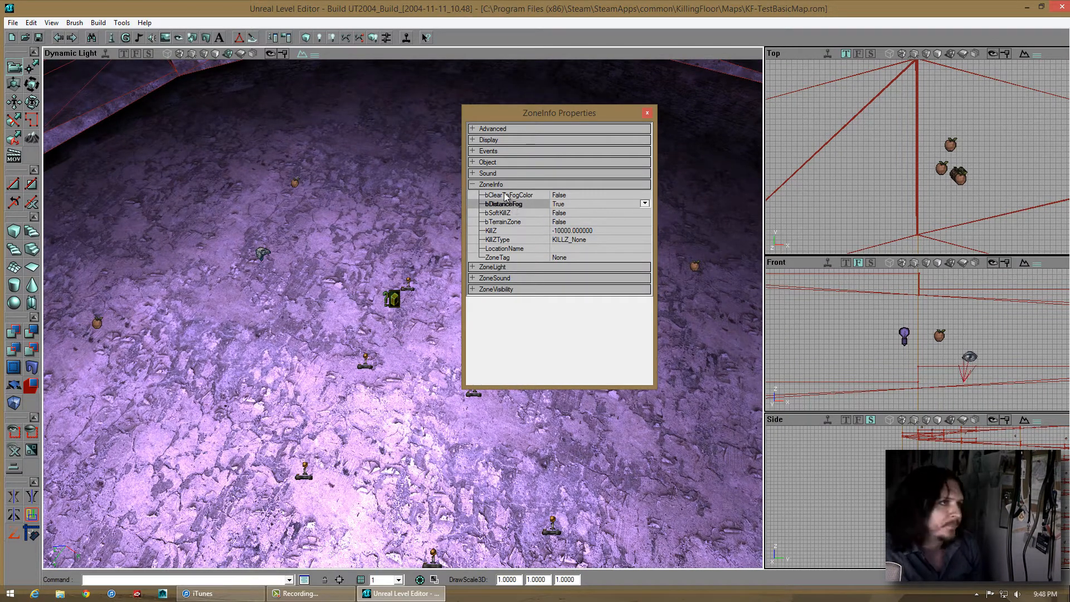
Set the ZoneInfo's DistanceFogColor to a muted green with red 89, green 105 and blue 82
left_click(499, 186)
left_click(501, 197)
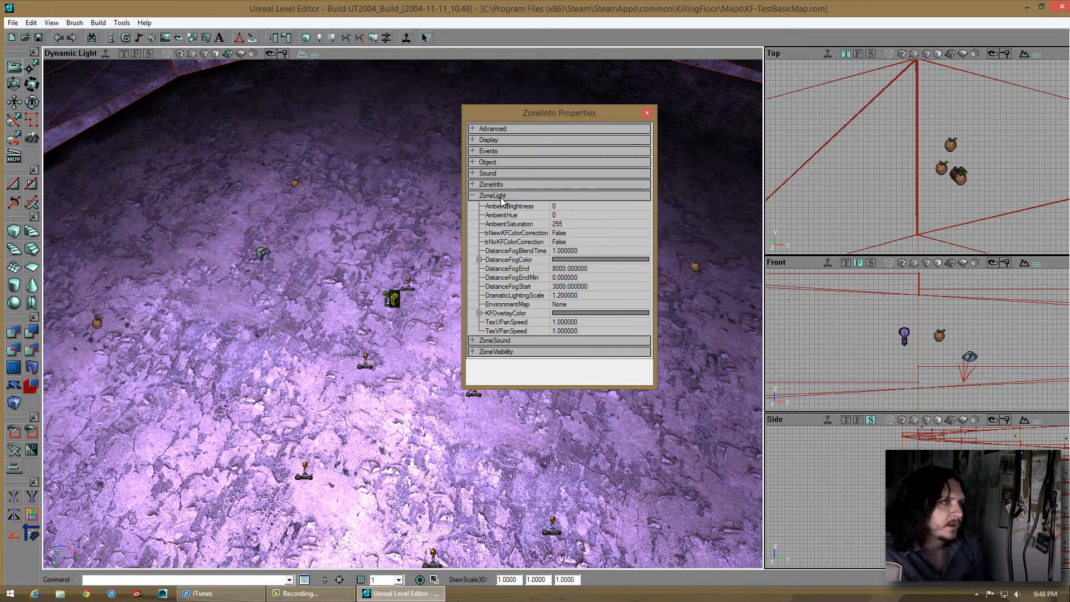
left_click(577, 260)
left_click(637, 260)
left_click_drag(634, 223, 624, 231)
left_click(710, 206)
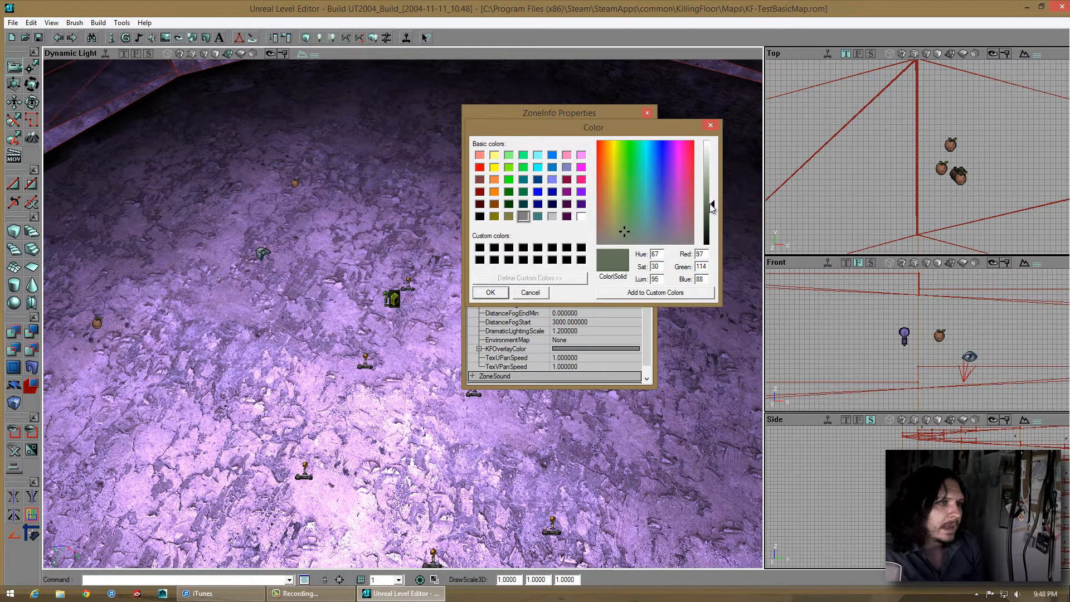
left_click_drag(713, 201, 713, 195)
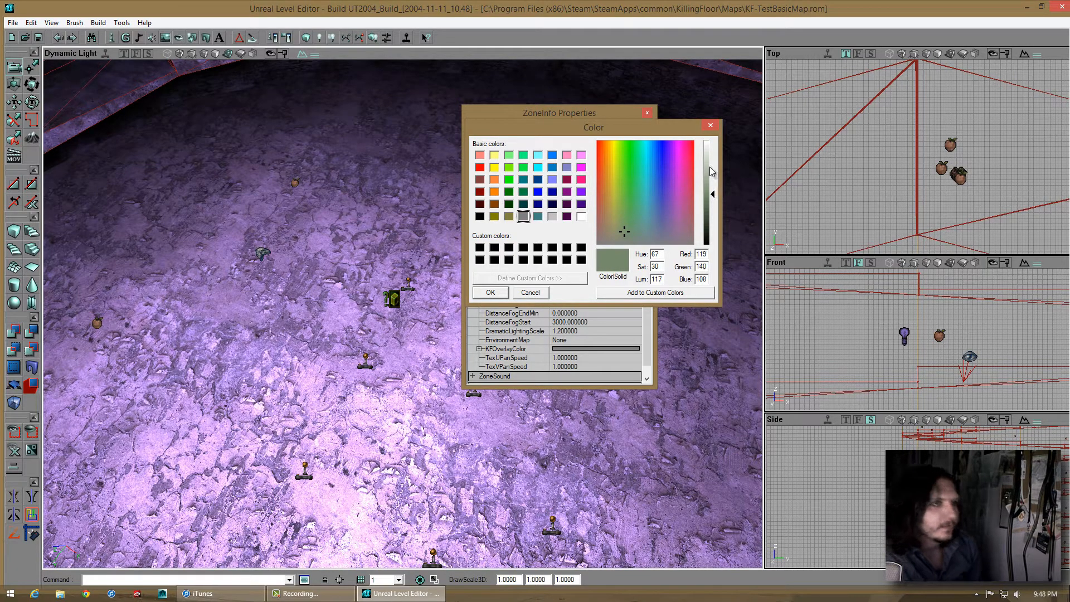
left_click(712, 170)
left_click_drag(712, 169, 712, 171)
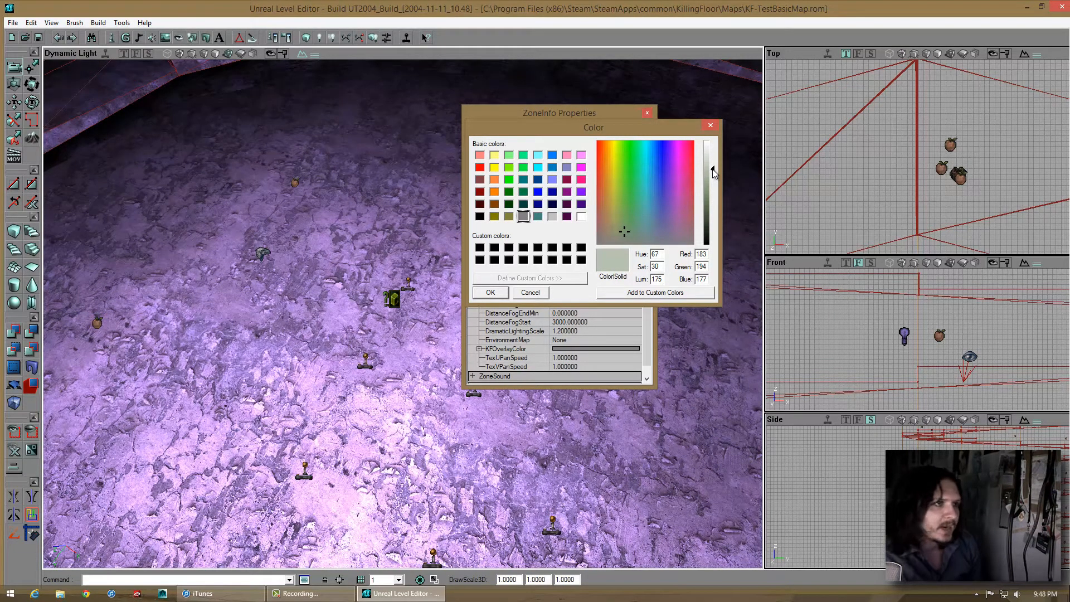
left_click_drag(713, 176, 716, 210)
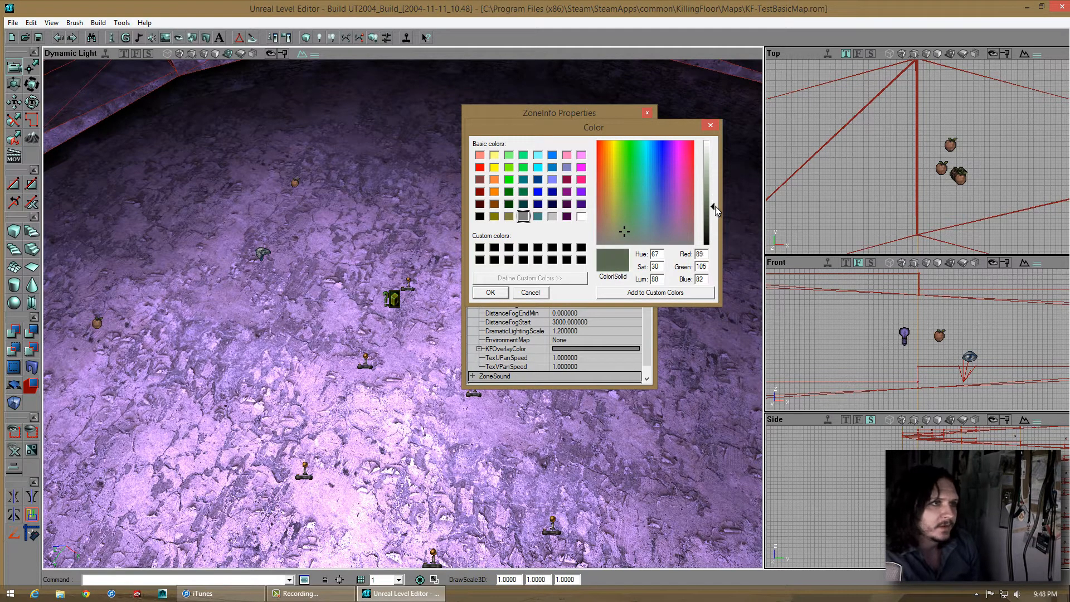
left_click(490, 292)
Set the ZoneInfo's DistanceFogStart to -1000
right_click_drag(401, 324, 403, 301)
left_click(575, 286)
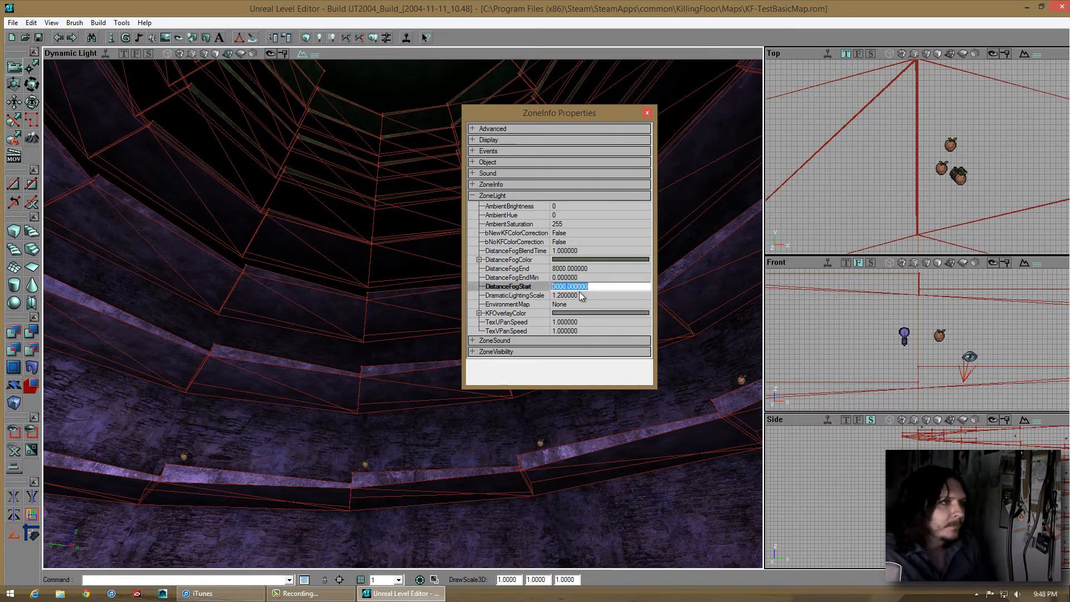
key("BackSpace")
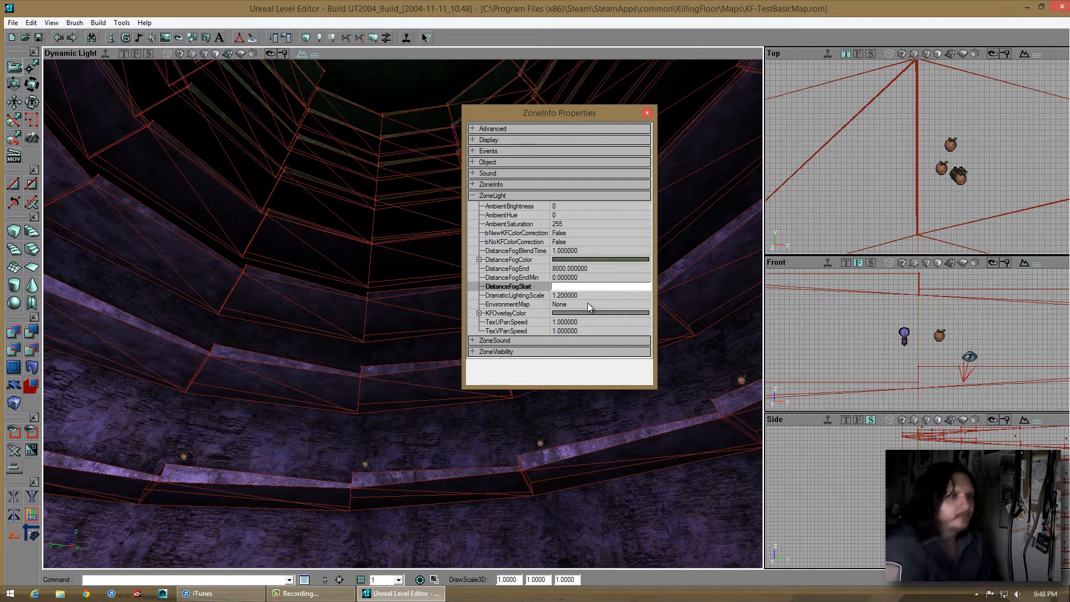
type("-1000")
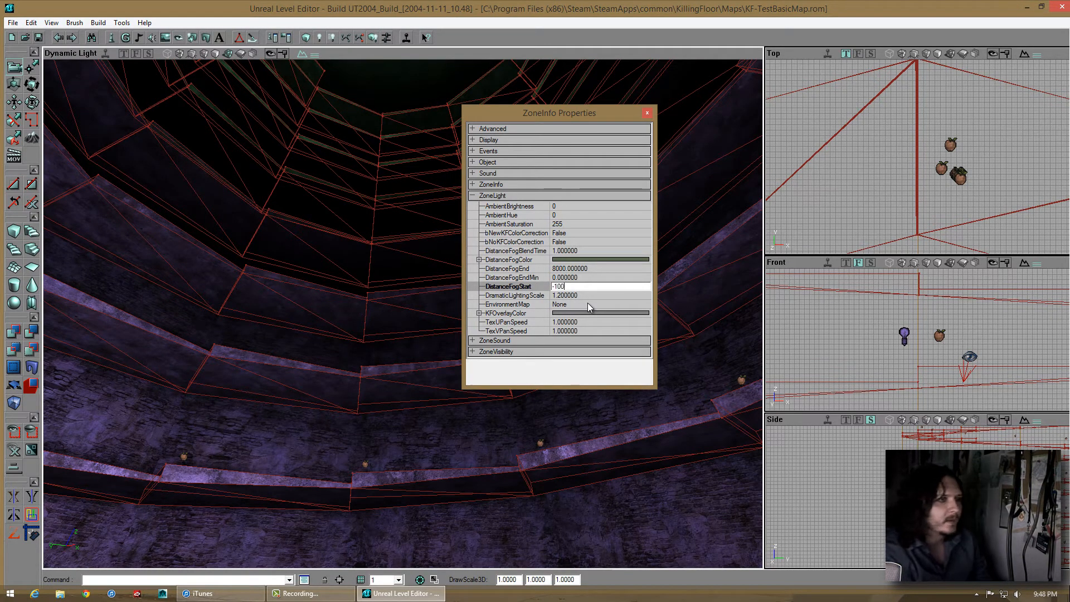
left_click(597, 268)
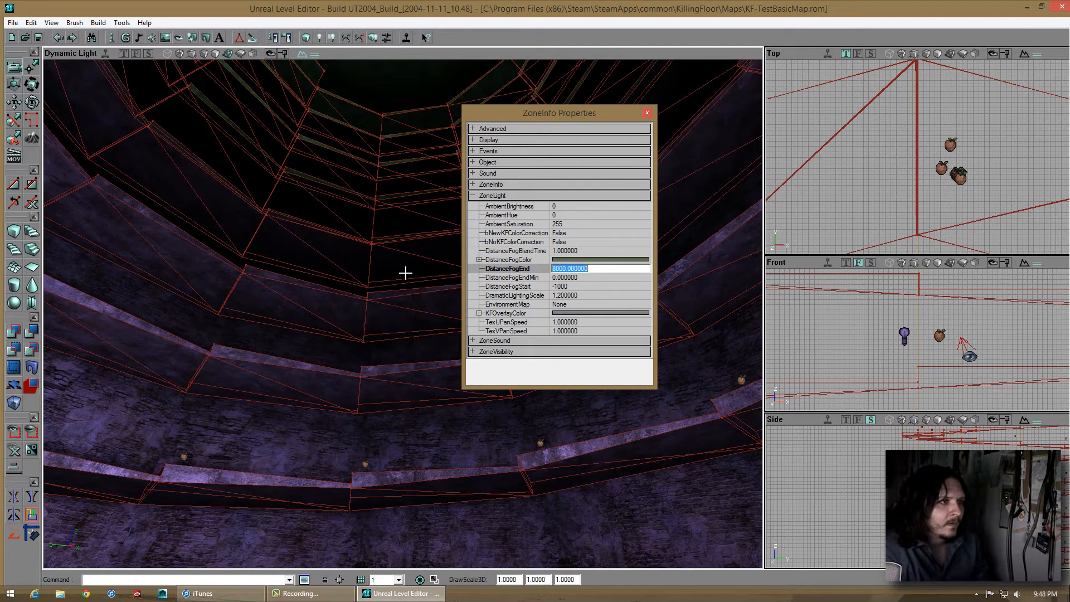
Check the fog up the stairwell and set the ZoneInfo's DistanceFogEnd to 12000
right_click_drag(406, 273, 380, 65)
left_click(312, 40)
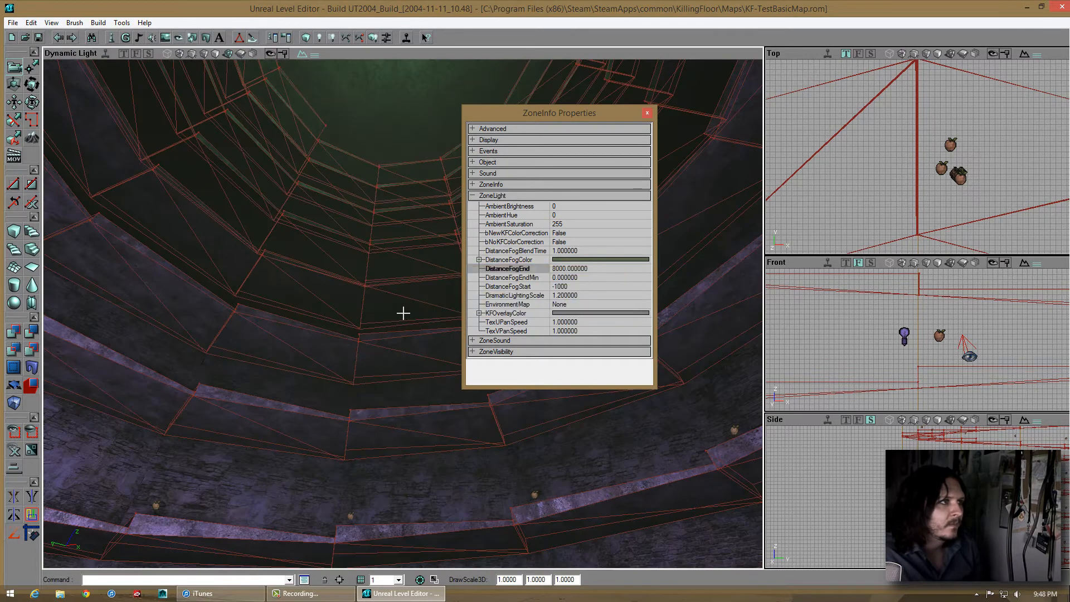
mouse_move(403, 313)
right_mouse_down()
mouse_move(405, 322)
mouse_move(406, 303)
mouse_move(403, 313)
right_mouse_up()
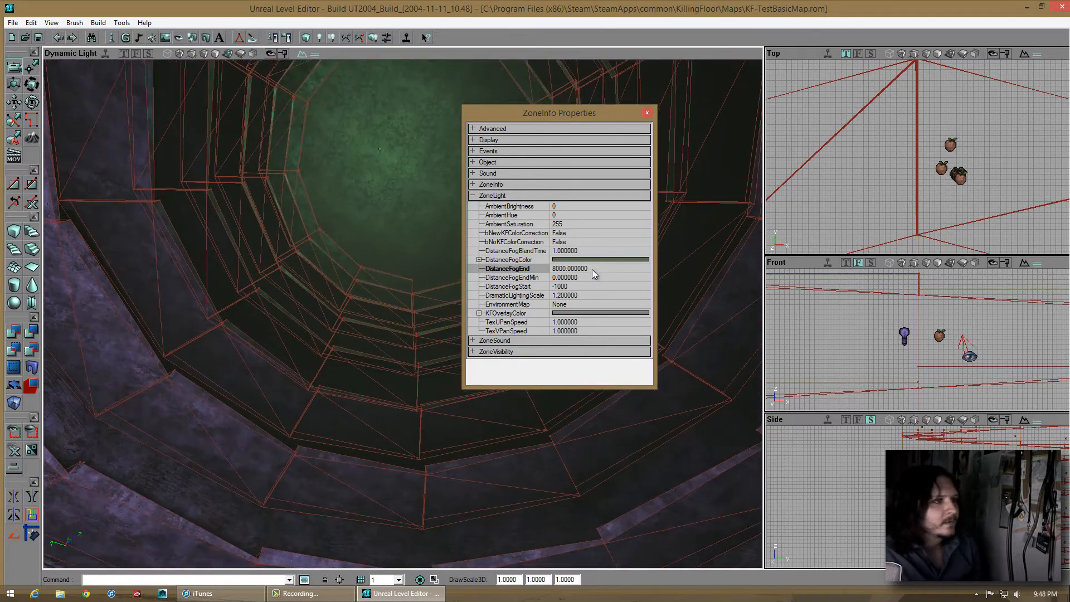
left_click(599, 268)
type("12")
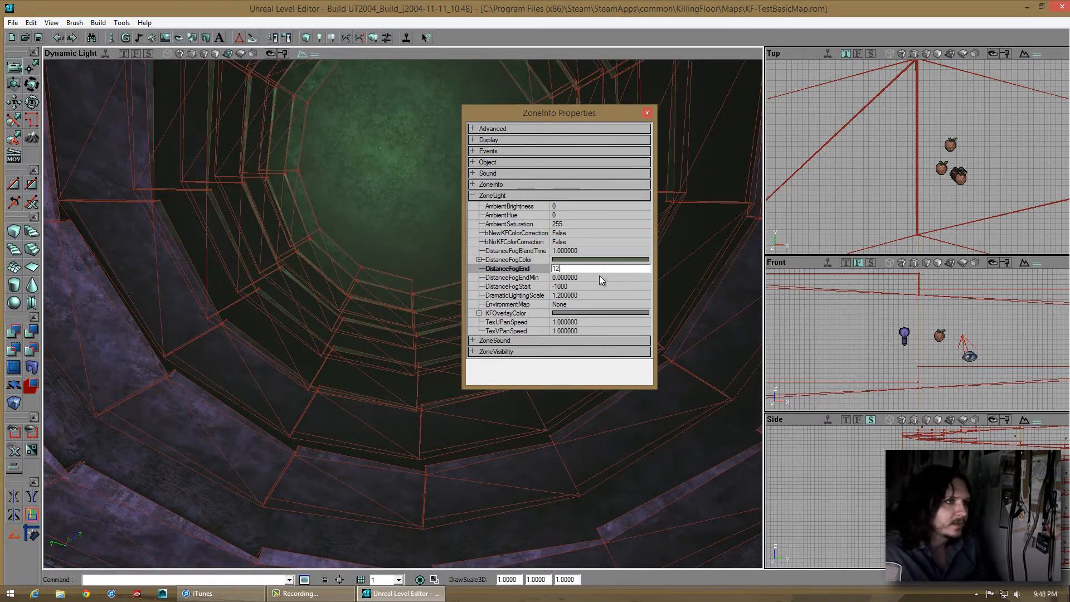
type("0000")
left_click(595, 286)
left_click(593, 271)
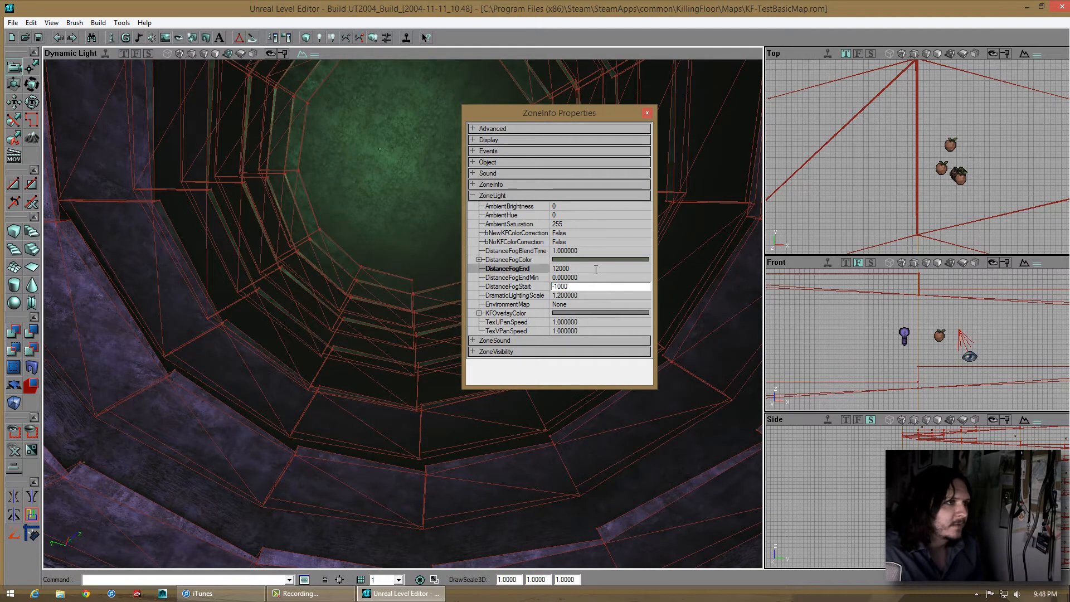
Set the ZoneInfo's DistanceFogEnd to 8000, close its properties and save the map
type("80")
left_click(592, 286)
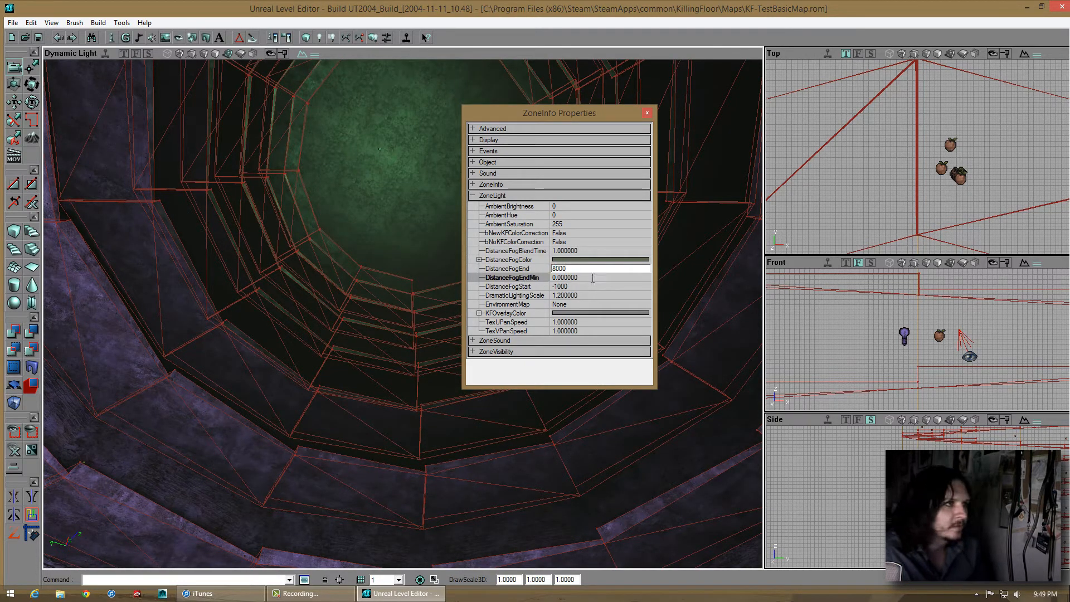
left_click(647, 113)
left_click(36, 38)
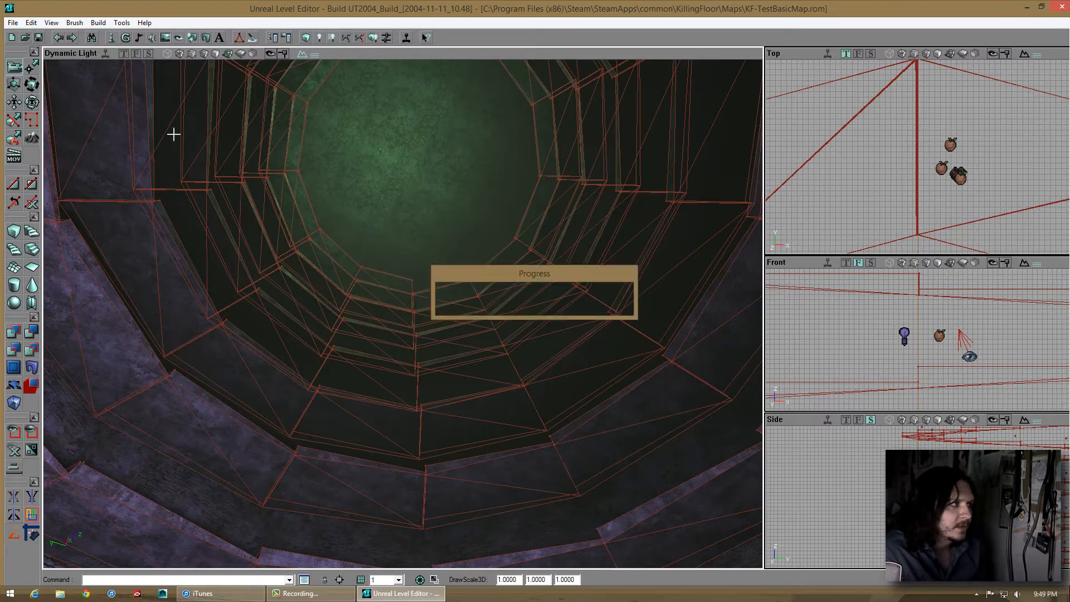
Inspect the KFSPLevelInfo settings in the level info actor's properties, and close them
right_click_drag(172, 134, 450, 235)
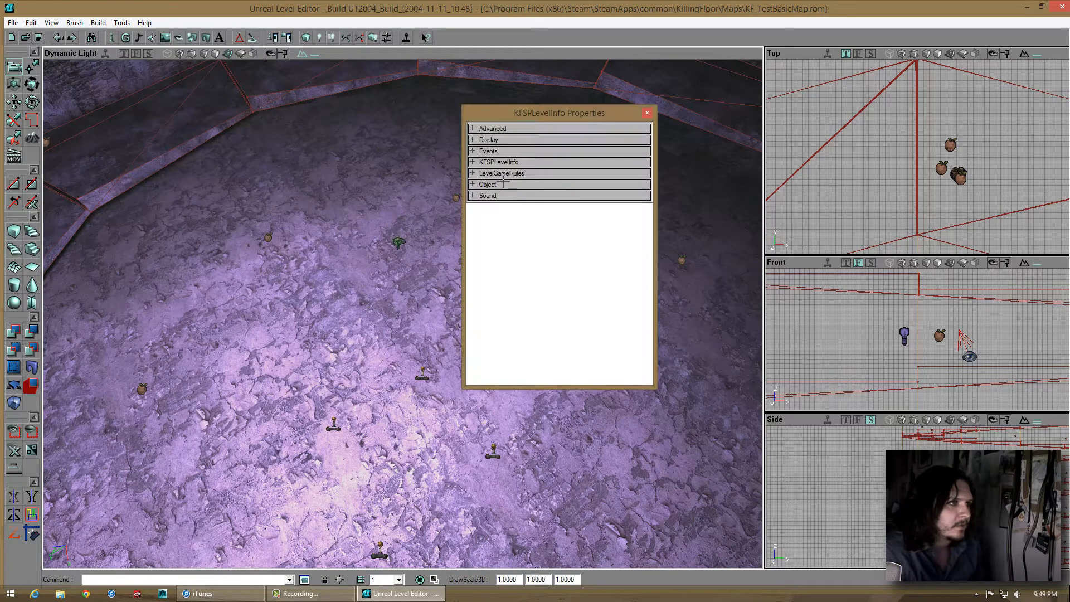
key("F6")
left_click(511, 163)
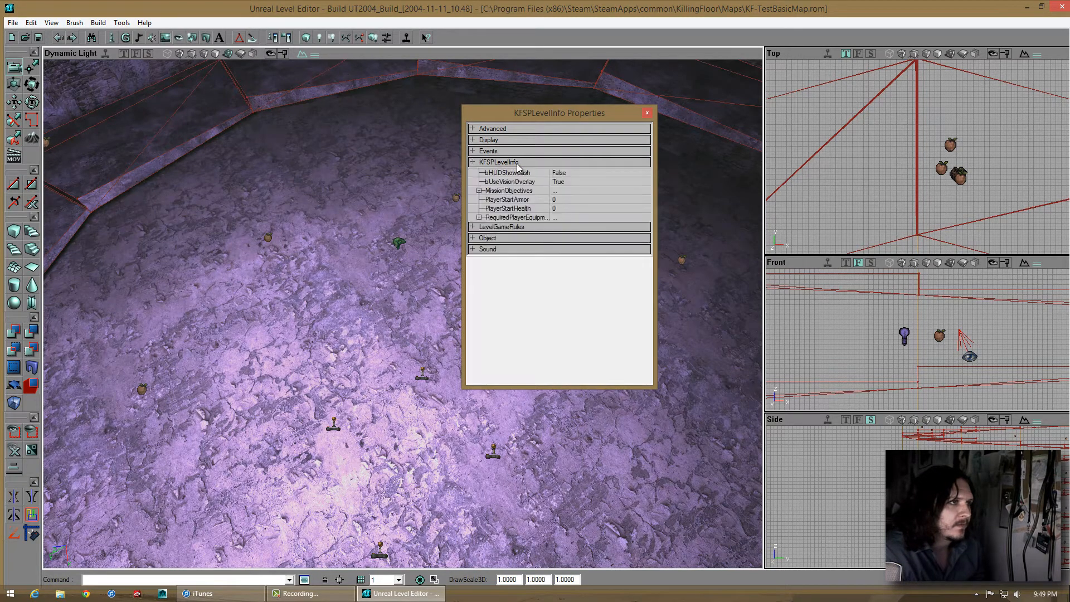
left_click(647, 112)
mouse_move(399, 362)
right_mouse_down()
mouse_move(401, 312)
mouse_move(399, 365)
right_mouse_up()
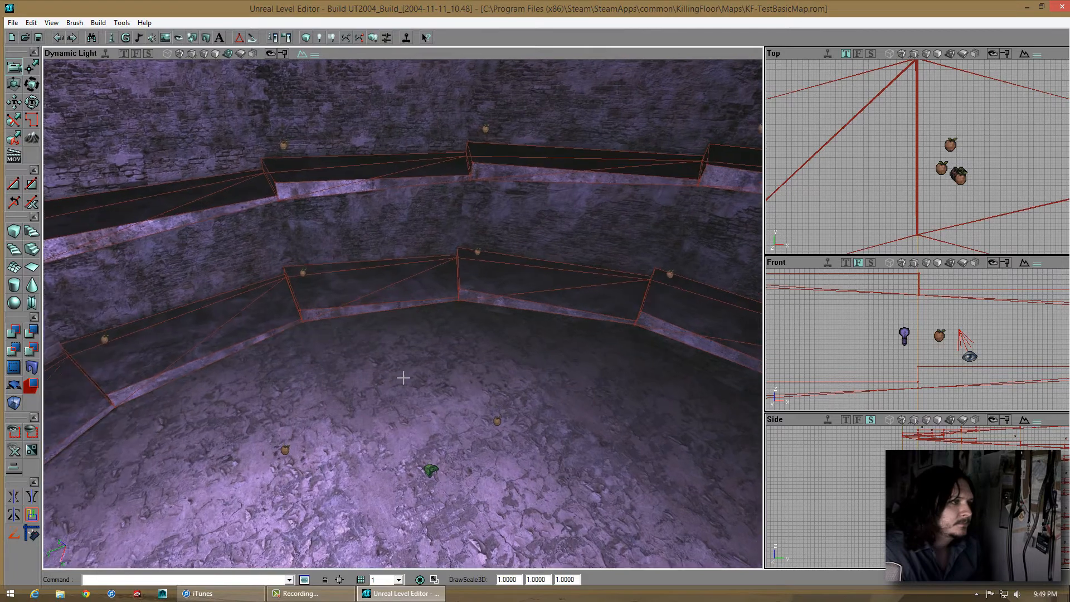
left_click(408, 375)
right_click(407, 380)
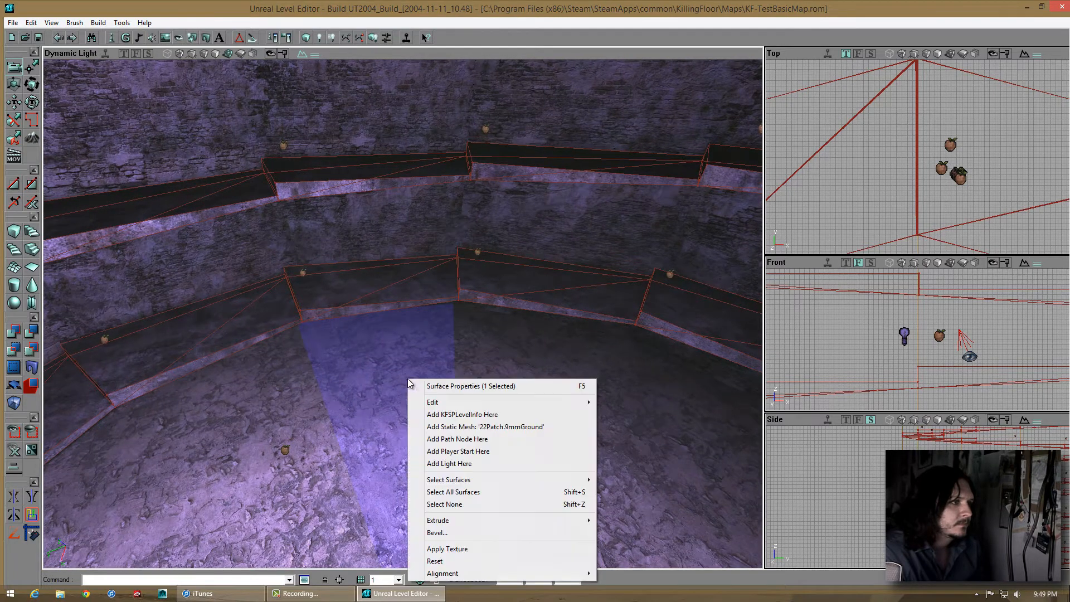
key("Escape")
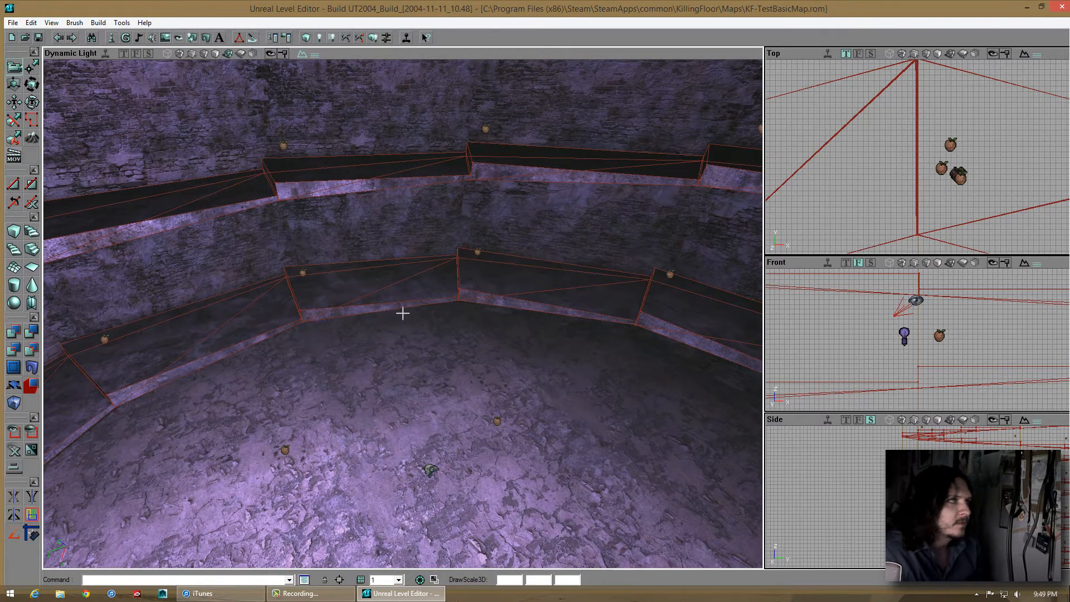
Show the navigation paths in the 3D viewport, examine the network around the spiral stairs, and hide the paths again
mouse_move(401, 311)
right_mouse_down()
mouse_move(394, 291)
mouse_move(410, 312)
right_mouse_up()
right_click(372, 56)
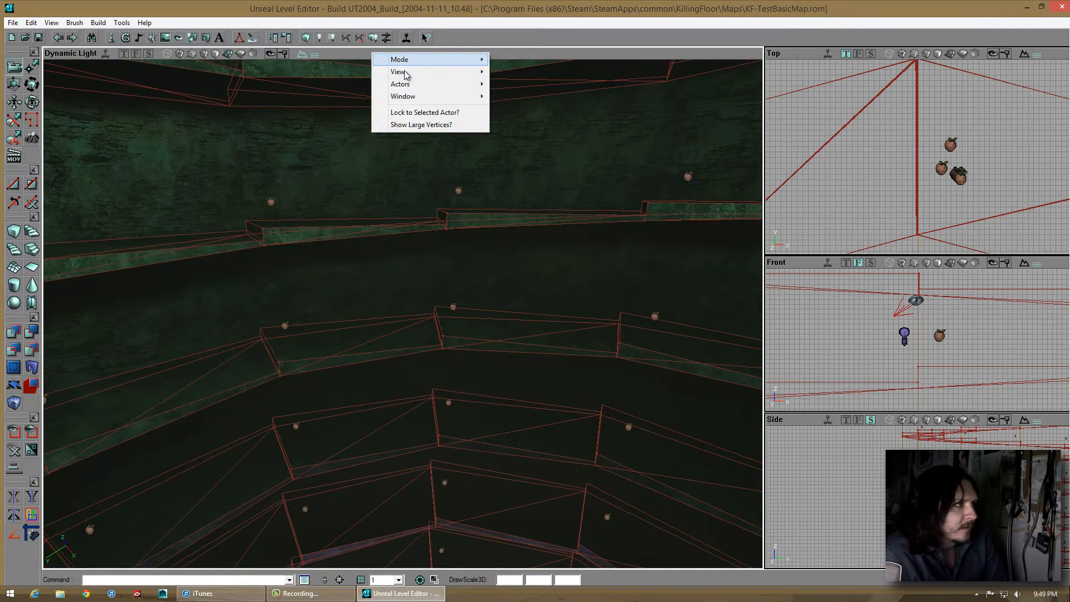
mouse_move(407, 74)
left_click(535, 144)
right_click_drag(406, 228, 403, 251)
right_click(380, 53)
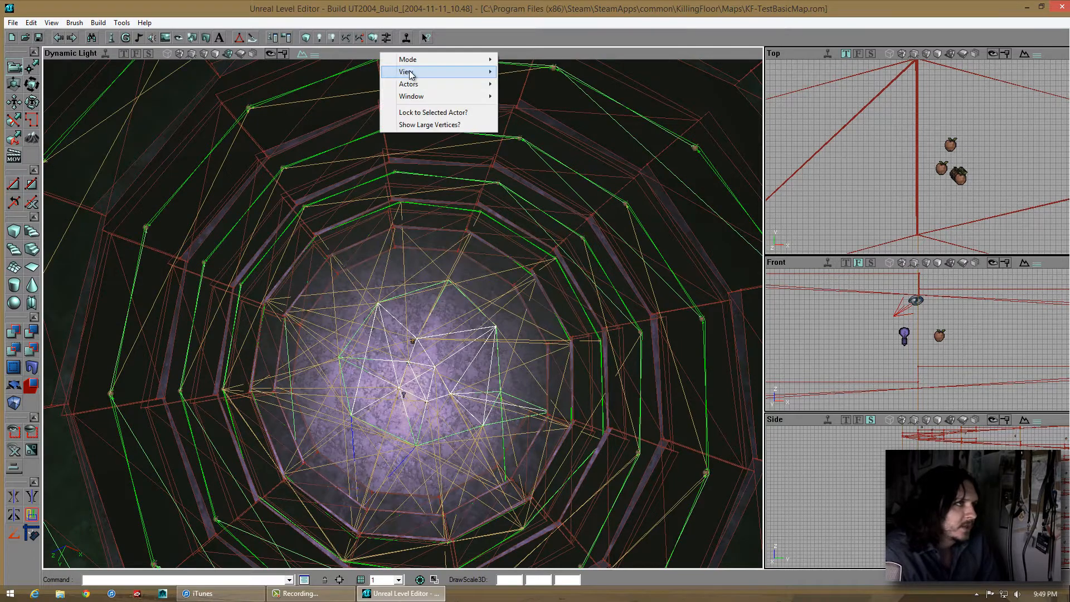
mouse_move(406, 71)
left_click(535, 144)
right_click_drag(526, 229, 490, 301)
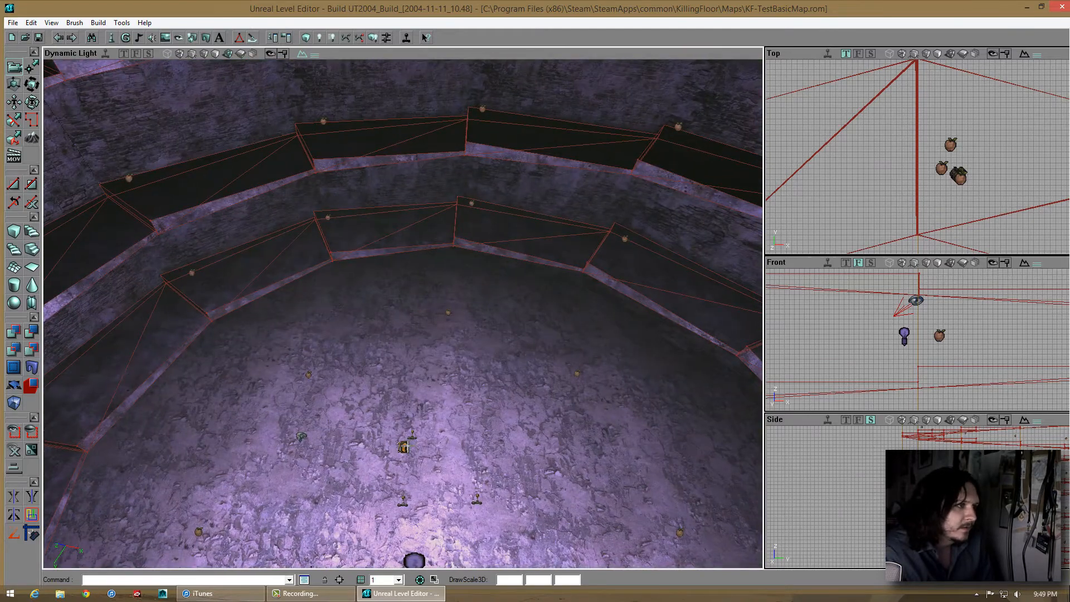
Open the ZoneInfo actor's properties and set its AmbientBrightness to 1
double_click(404, 447)
right_click_drag(404, 447, 404, 306)
left_click(553, 195)
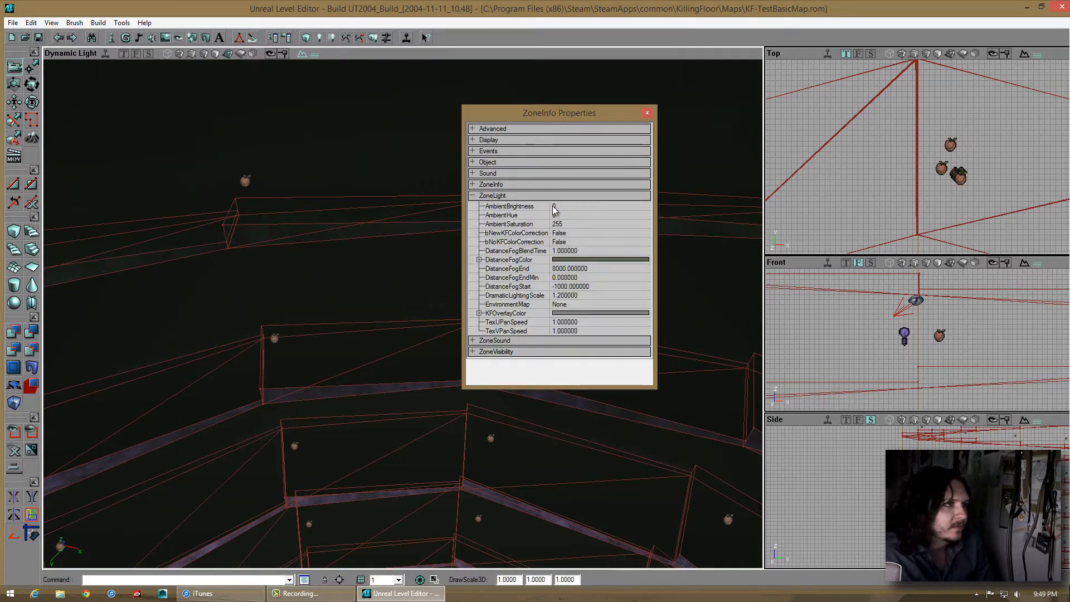
left_click(563, 224)
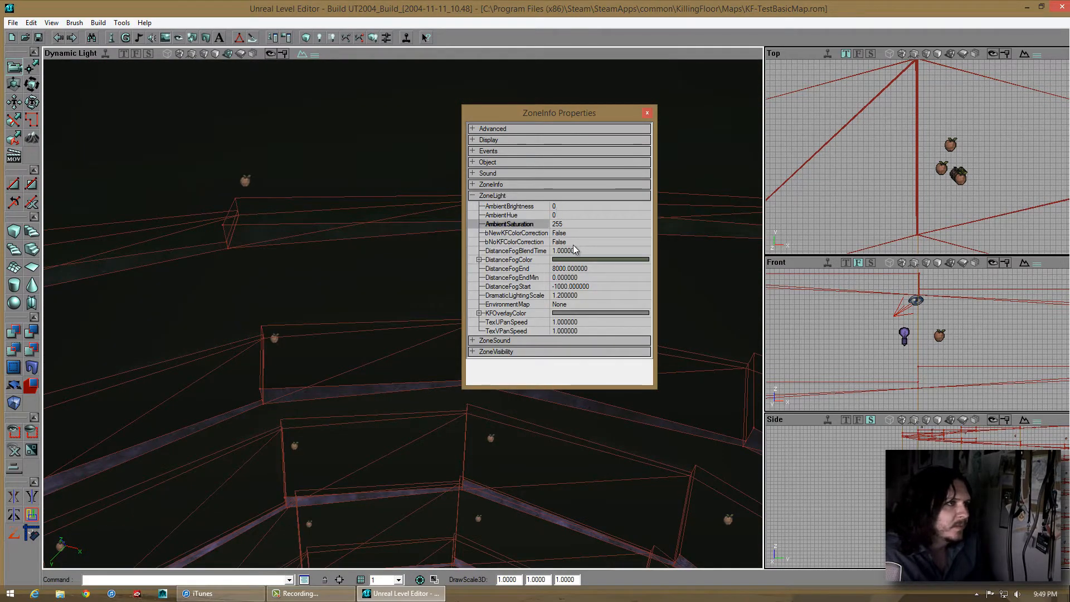
left_click(572, 208)
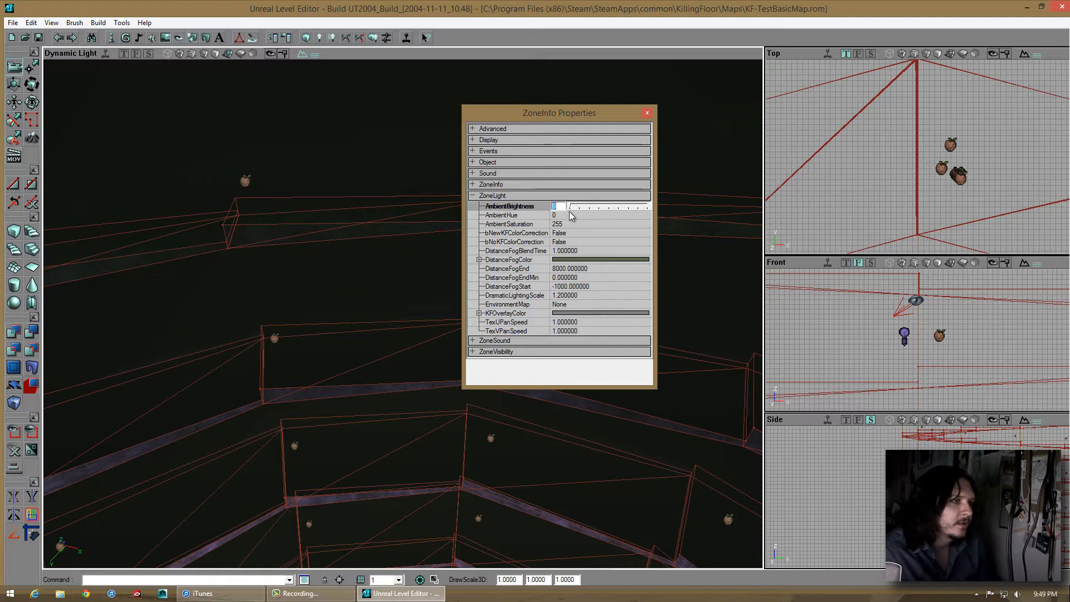
type("1")
Read the hue of the ZoneInfo's DistanceFogColor and set AmbientHue to 68 to match it
left_click(569, 216)
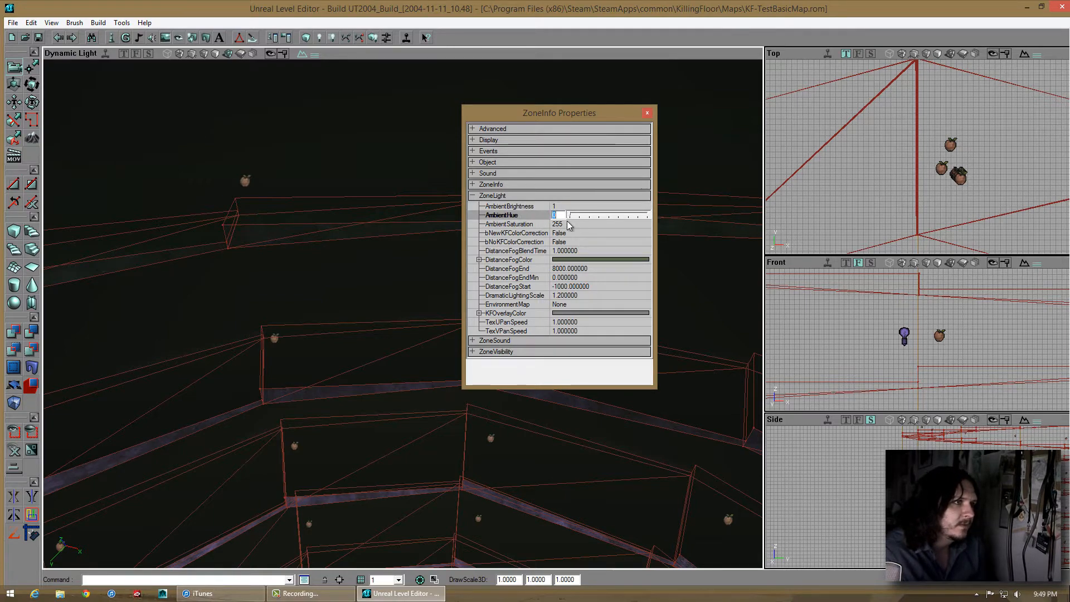
left_click(637, 261)
left_click(637, 260)
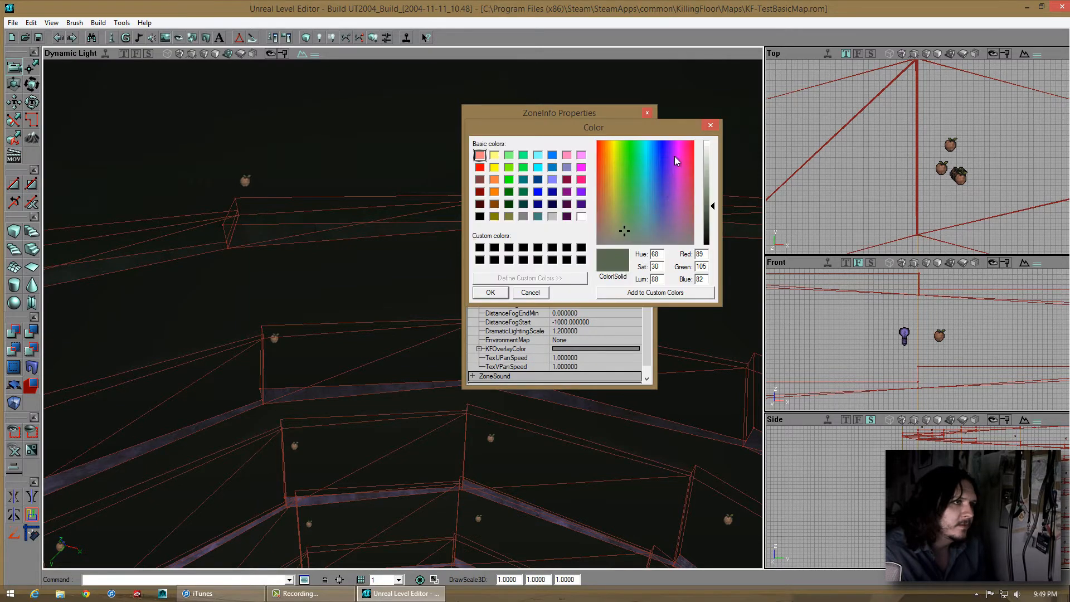
left_click(710, 125)
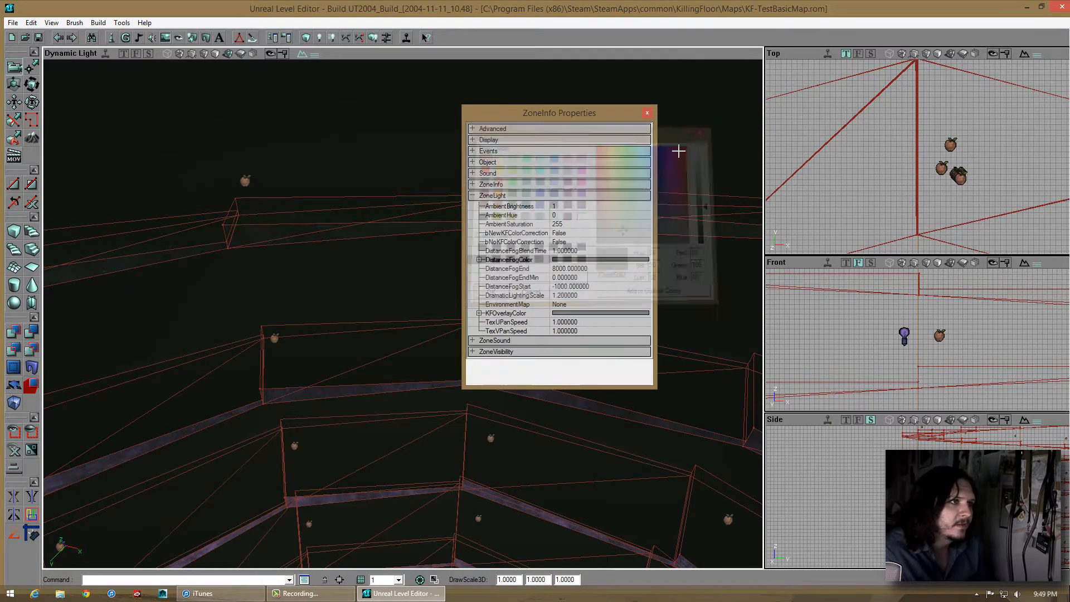
left_click(569, 216)
type("68")
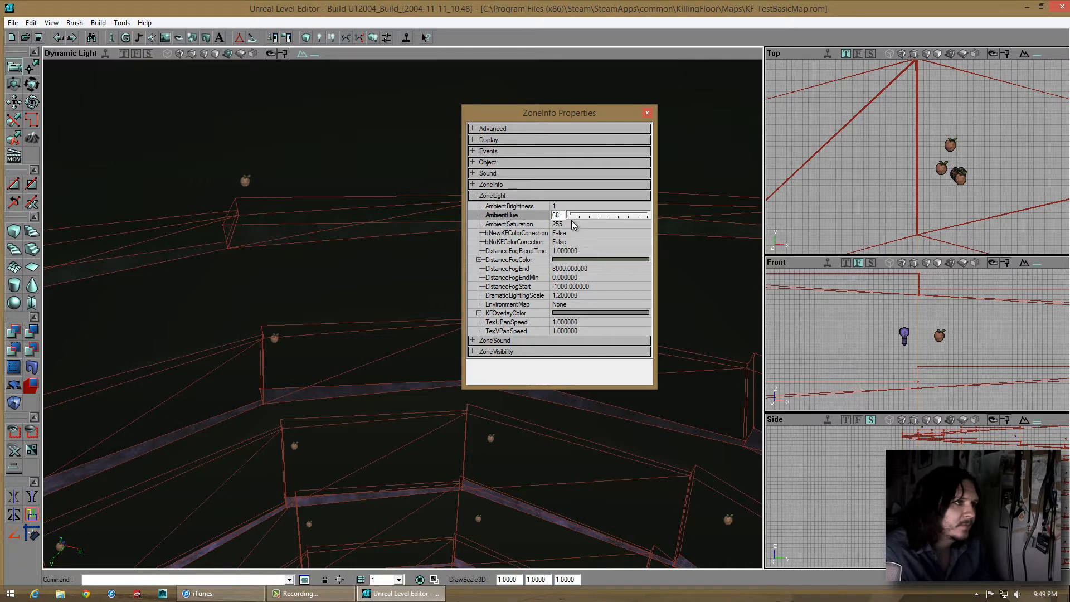
Set the ZoneInfo's AmbientSaturation to 55 and AmbientBrightness to 15, rebuild the lighting and check the stairwell
left_click(574, 223)
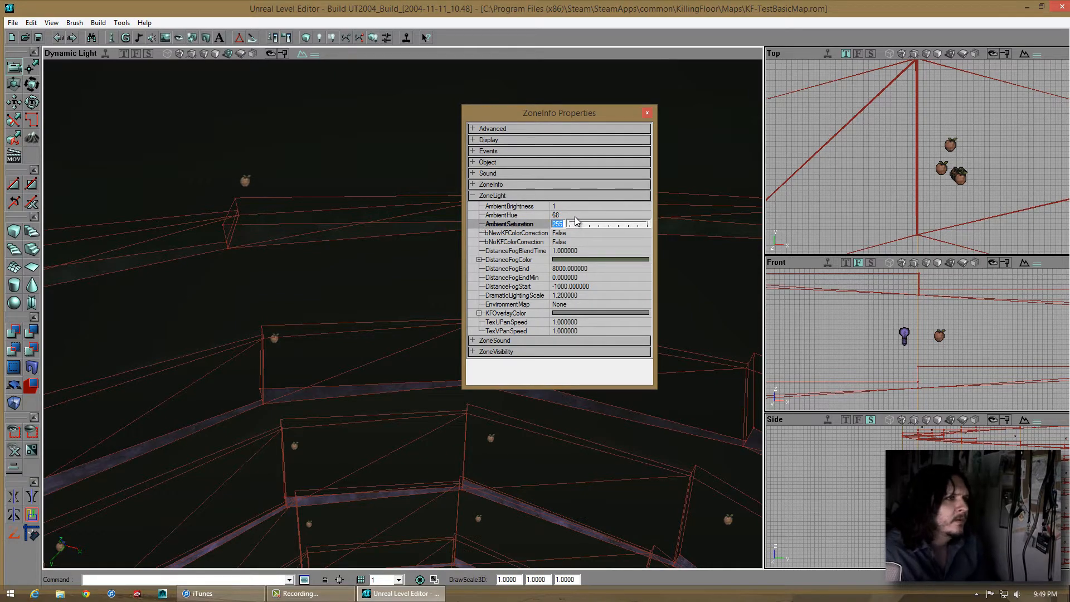
type("55")
key("Up")
key("Up")
type("15")
key("Down")
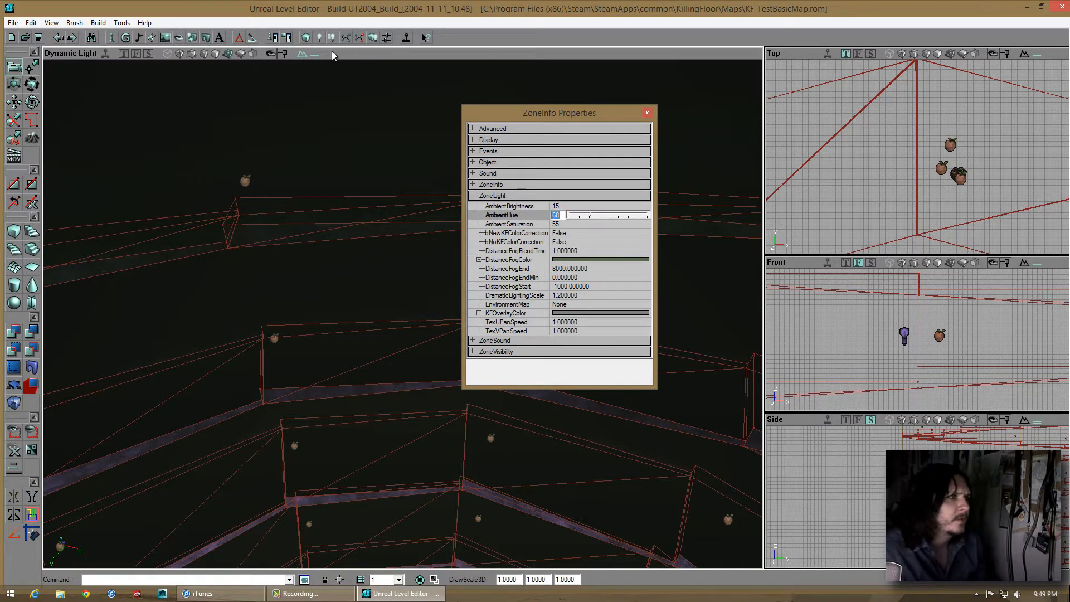
left_click(319, 37)
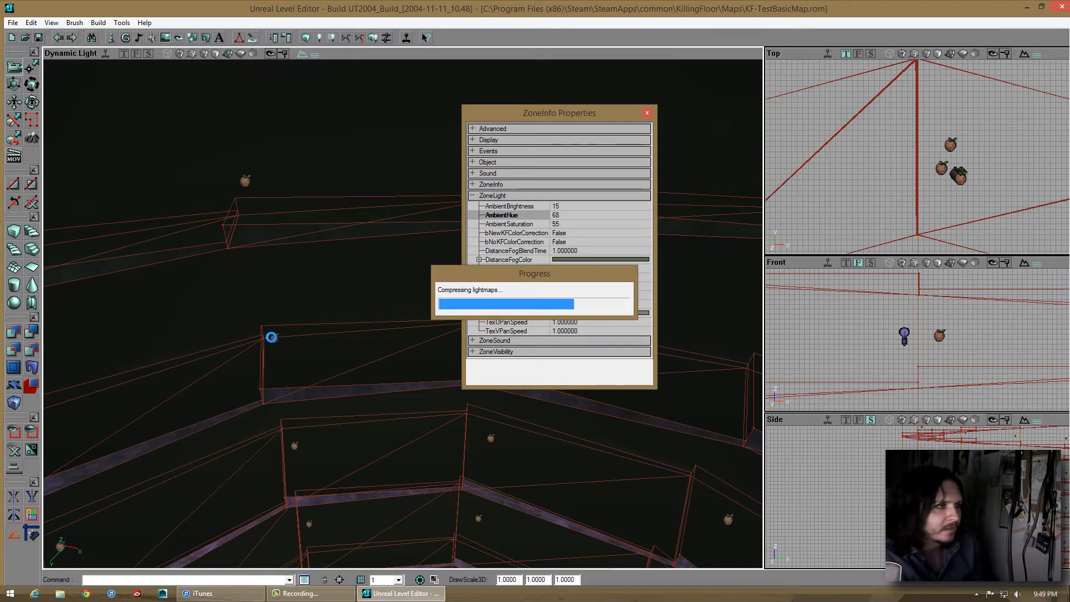
mouse_move(402, 316)
left_mouse_down()
mouse_move(408, 330)
mouse_move(405, 303)
left_mouse_up()
mouse_move(406, 304)
right_mouse_down()
mouse_move(403, 327)
mouse_move(402, 313)
right_mouse_up()
Set the ZoneInfo's AmbientSaturation to 35 and AmbientBrightness to 5, and rebuild the lighting
left_click(571, 207)
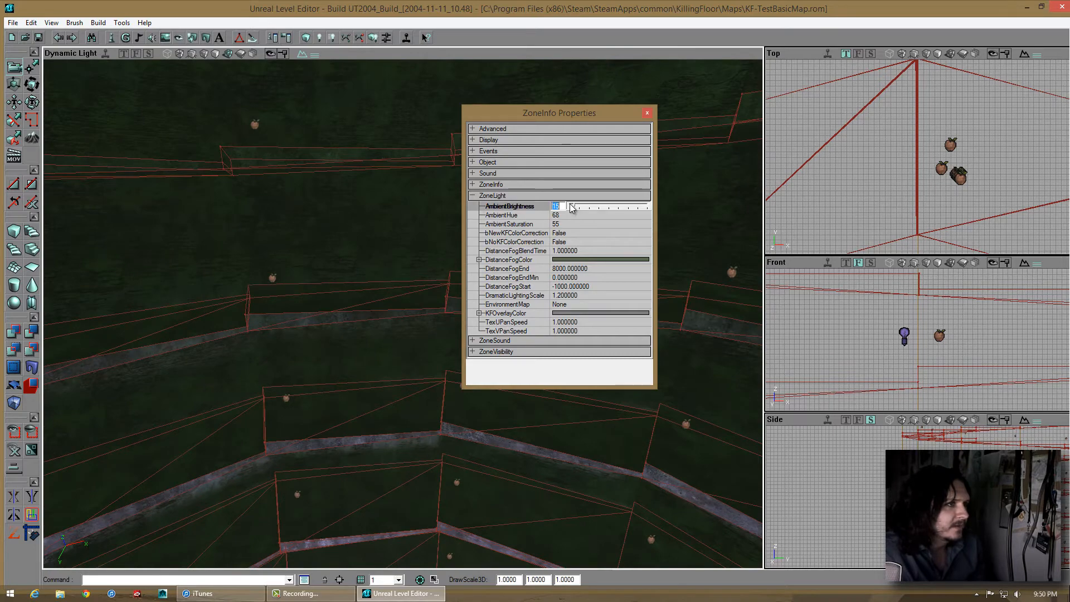
left_click(566, 223)
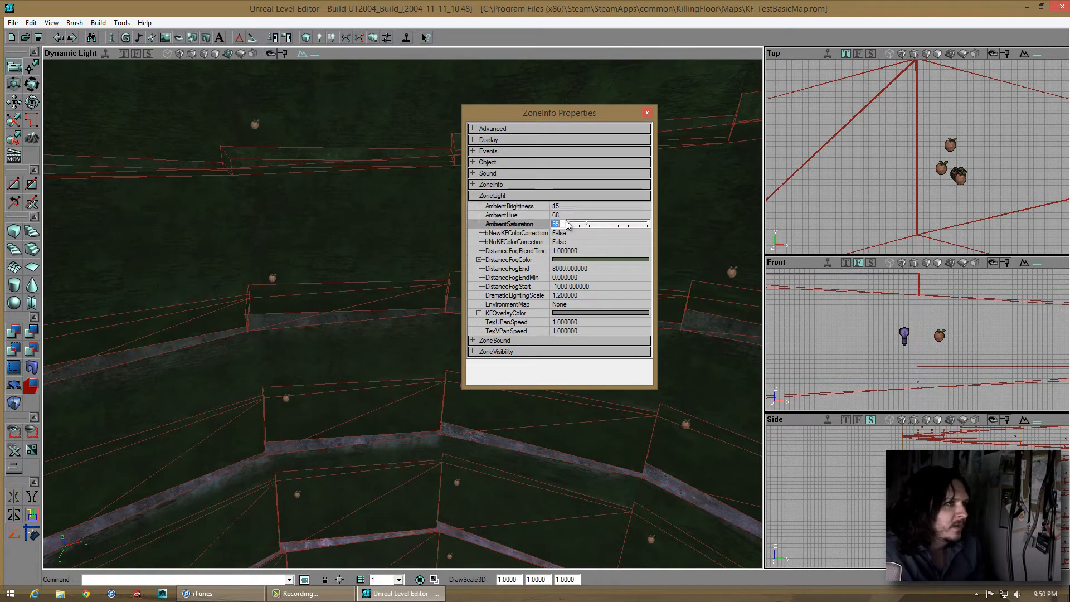
left_click(568, 224)
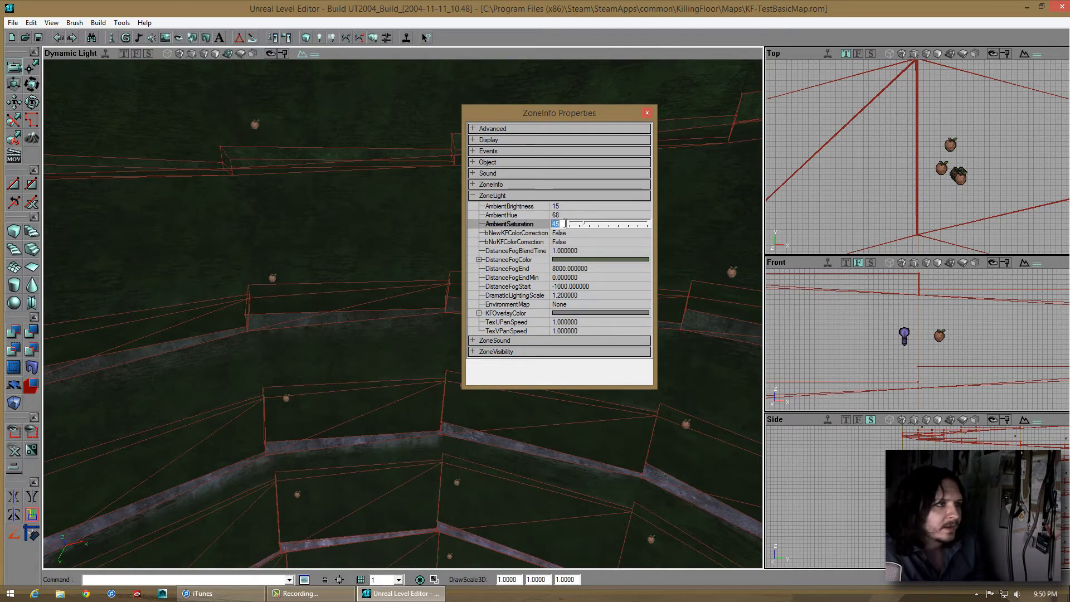
left_click(568, 206)
left_click(569, 206)
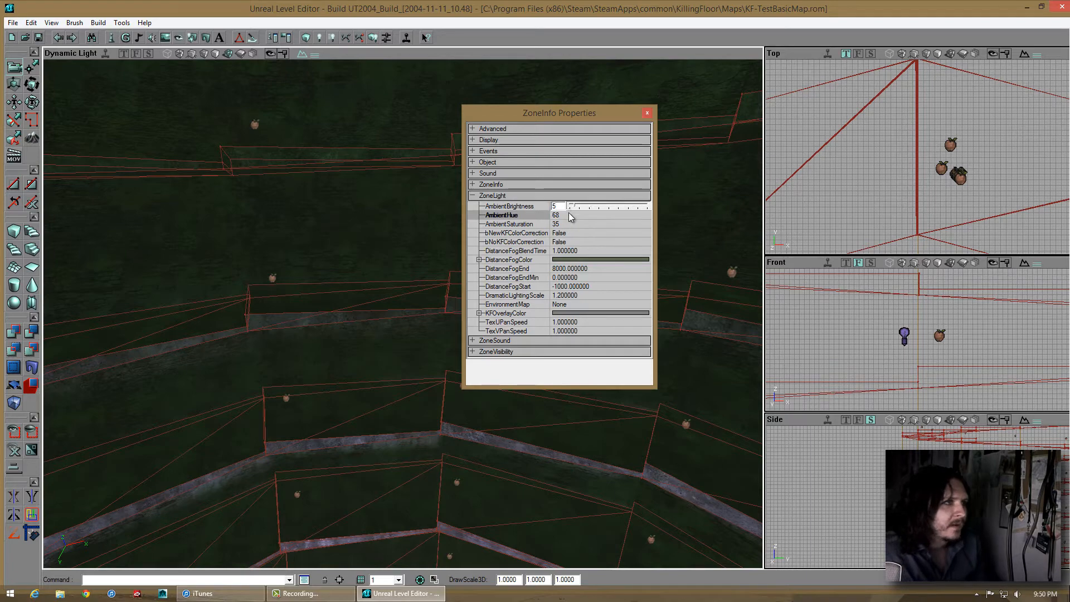
left_click(569, 215)
left_click(316, 38)
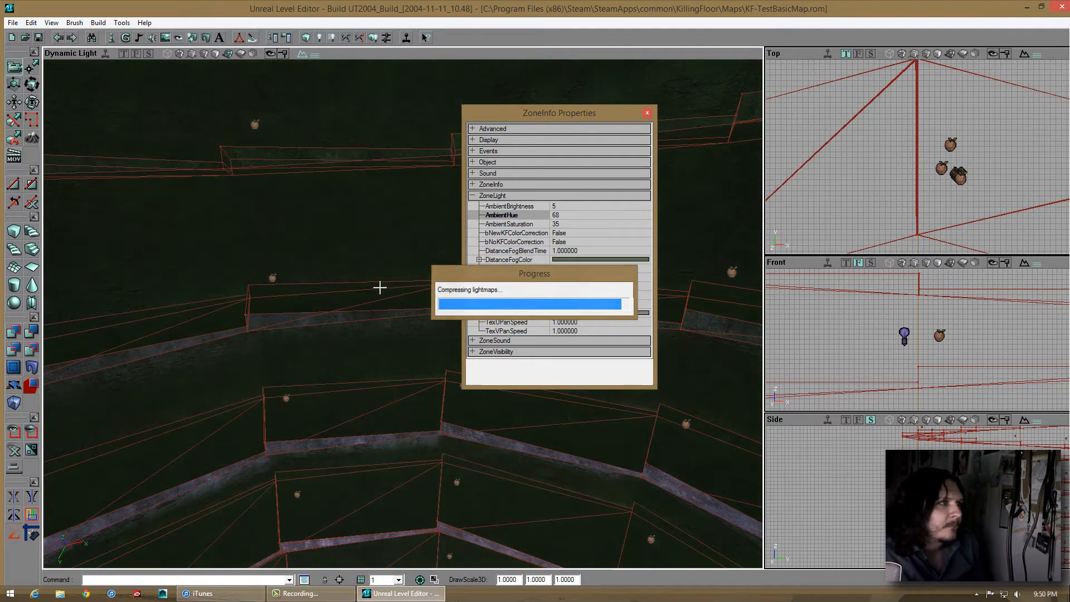
Close the ZoneInfo properties, check the rebuilt lighting in the stairs room and save the map
left_click_drag(382, 342, 404, 312)
left_click(647, 113)
mouse_move(404, 312)
right_mouse_down()
mouse_move(396, 316)
mouse_move(408, 297)
mouse_move(395, 321)
mouse_move(429, 312)
mouse_move(401, 310)
mouse_move(399, 327)
mouse_move(407, 318)
mouse_move(410, 333)
mouse_move(402, 338)
mouse_move(401, 269)
right_mouse_up()
left_click(38, 39)
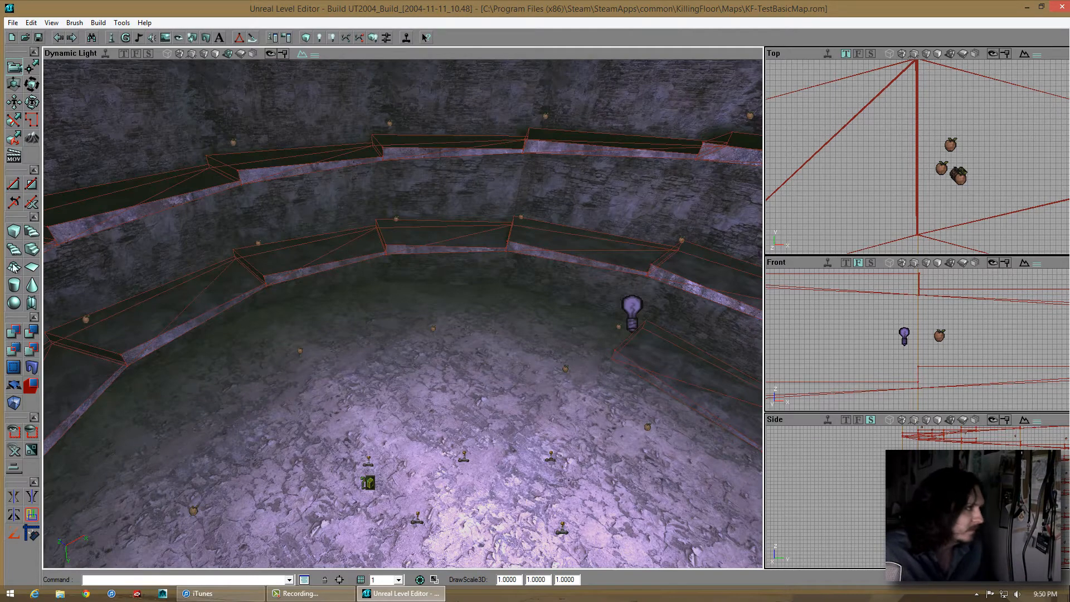
Open the cube brush builder's settings with its Height value ready for editing
right_click(14, 285)
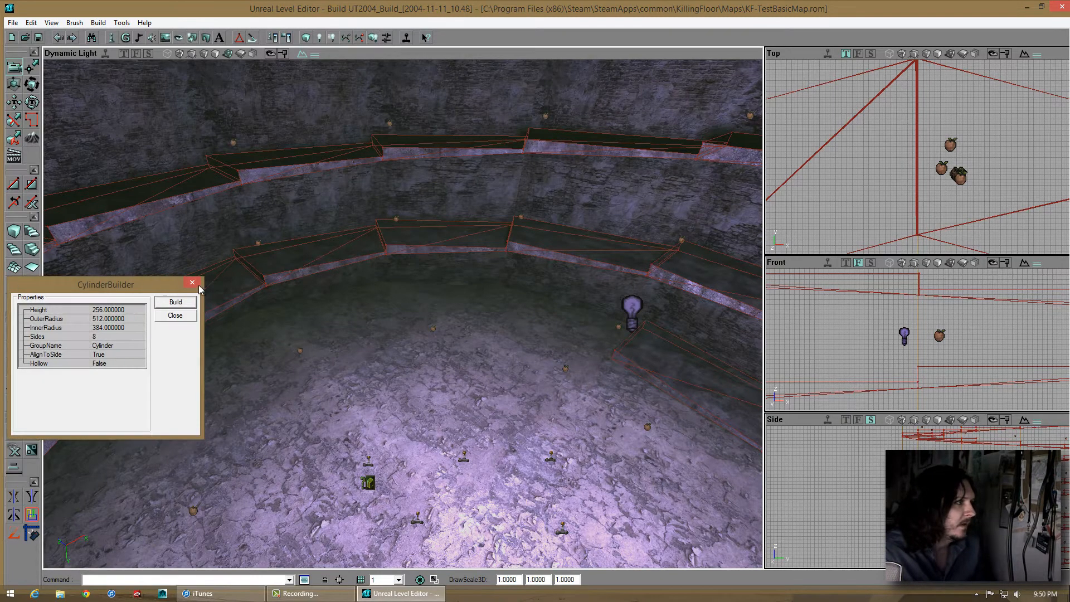
left_click(195, 283)
right_click(11, 231)
left_click(100, 310)
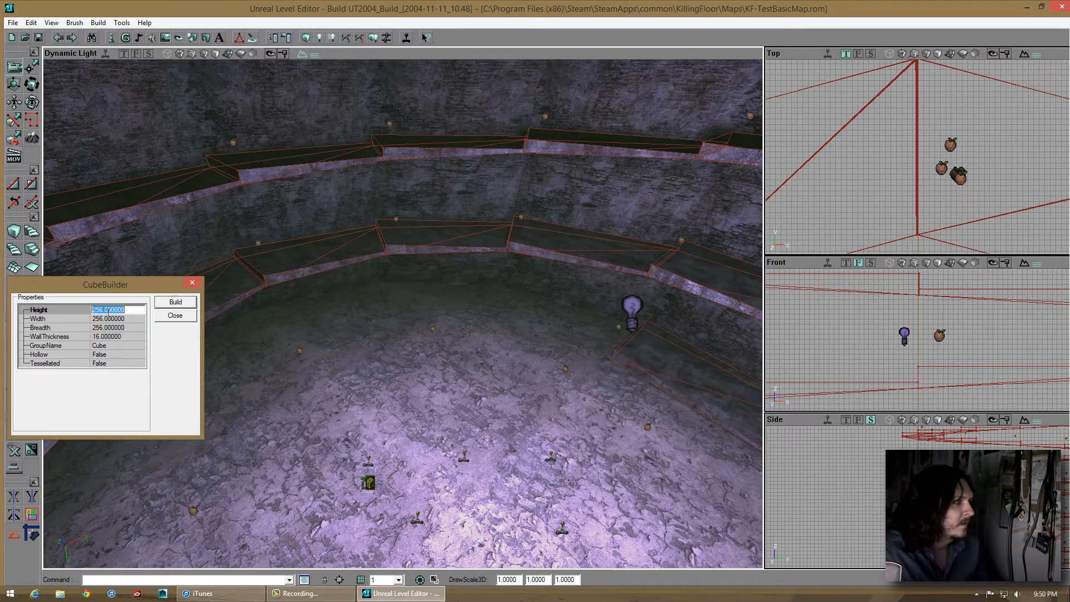
Build a cube builder brush with height, width and breadth of 500
type("50")
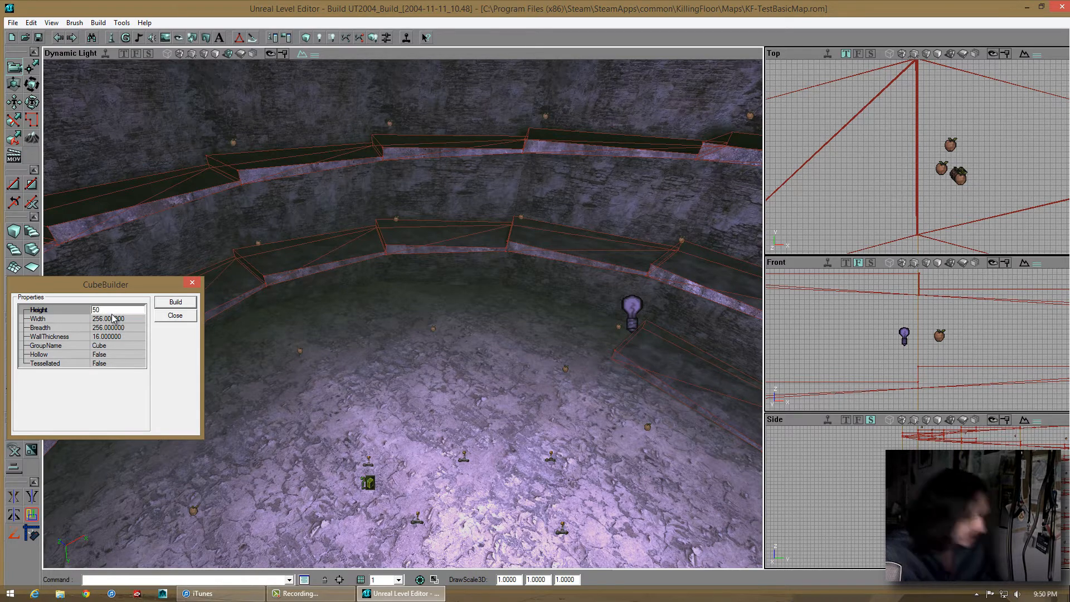
type("0")
left_click(116, 319)
type("500")
left_click(115, 328)
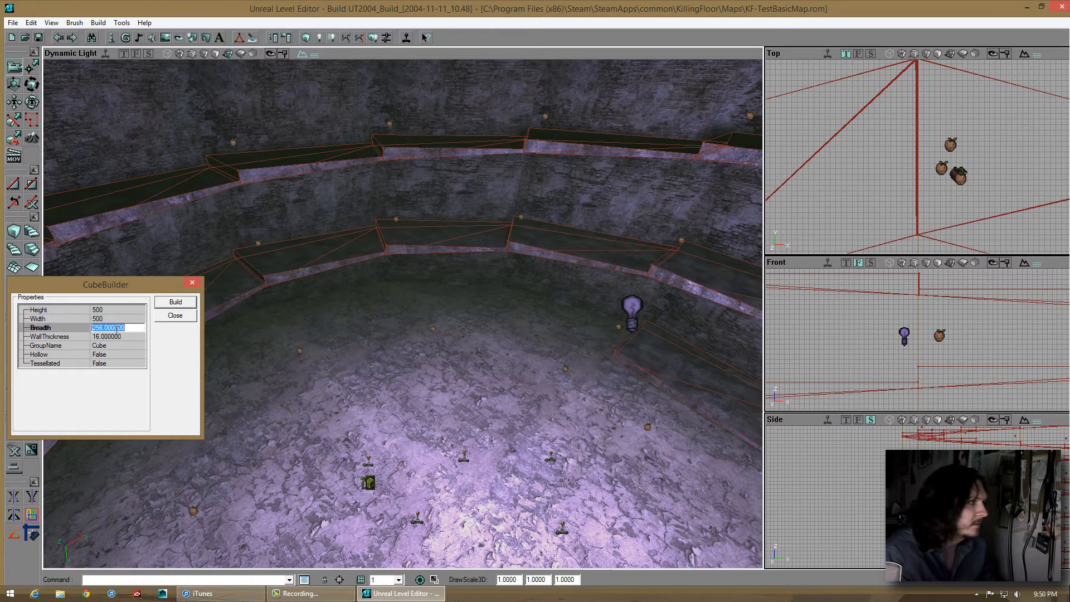
type("500")
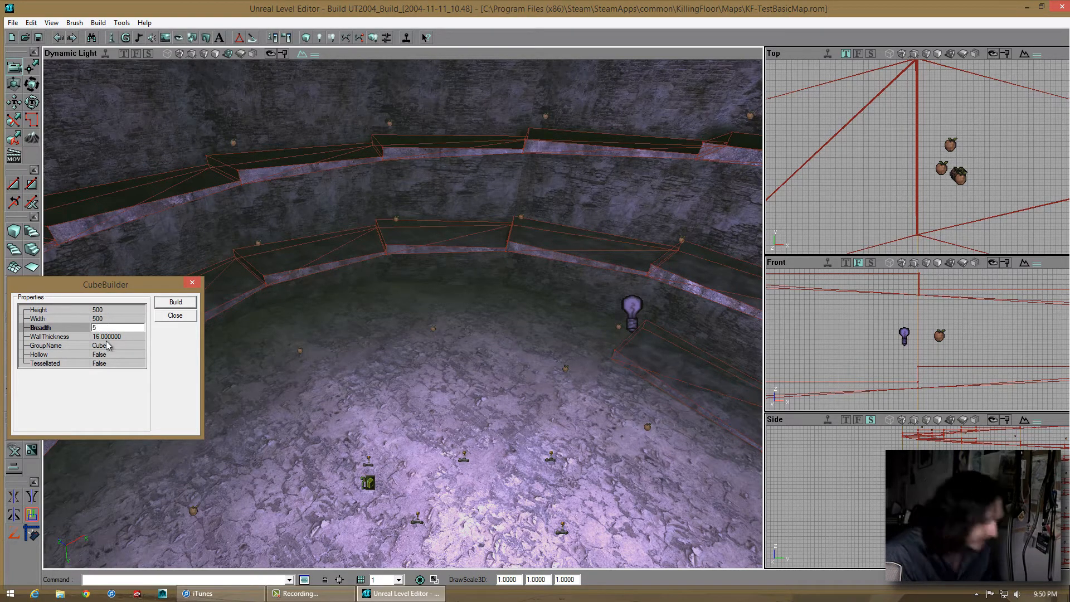
left_click(175, 302)
left_click(175, 316)
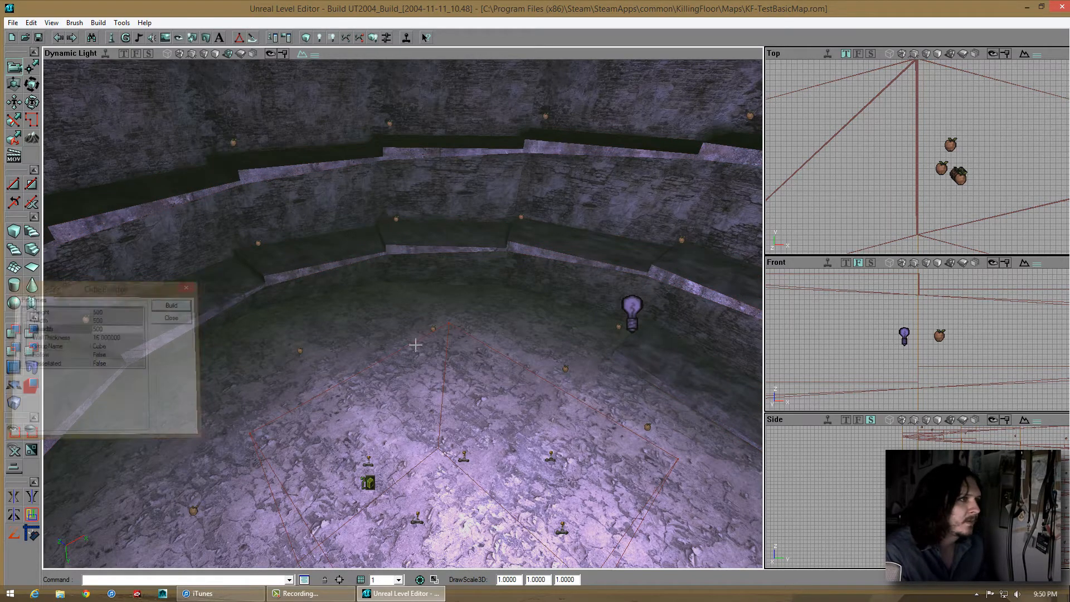
Move the cube builder brush from the centre of the arena onto the lowest ledge along the outer wall
left_click(415, 345)
left_click(412, 342)
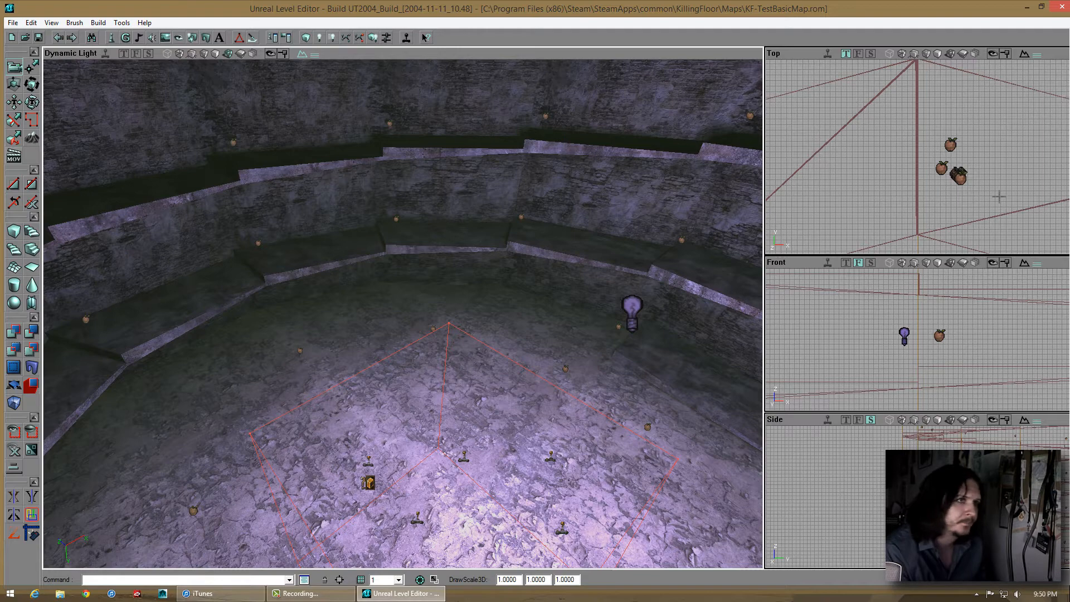
scroll(999, 196, "down", 8)
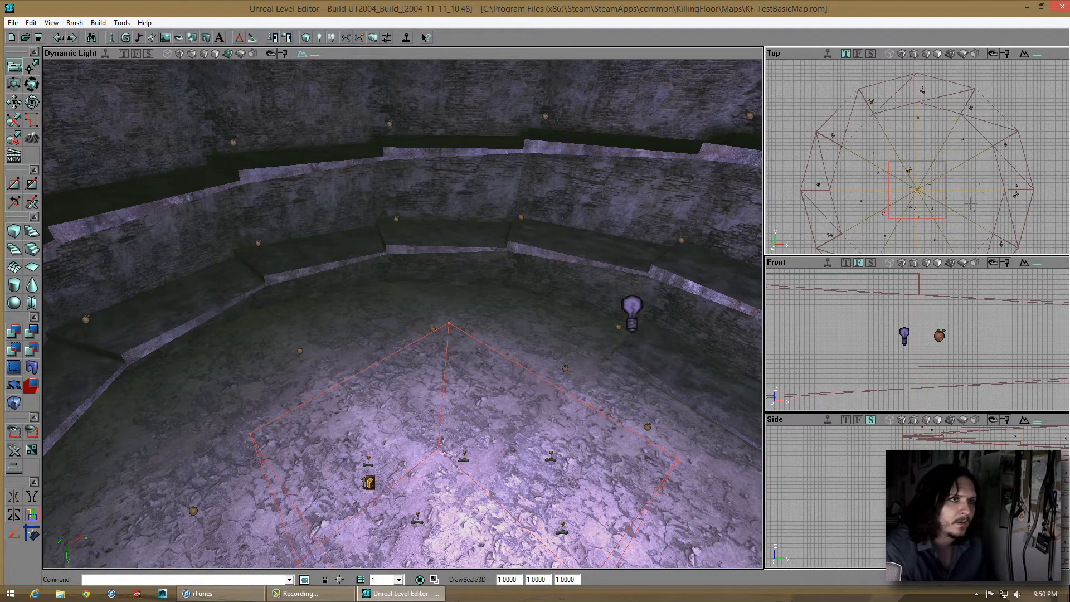
left_click_drag(909, 156, 915, 155, "ctrl")
mouse_move(146, 267)
left_mouse_down()
mouse_move(406, 322)
mouse_move(151, 248)
left_mouse_up()
right_click_drag(150, 248, 461, 337)
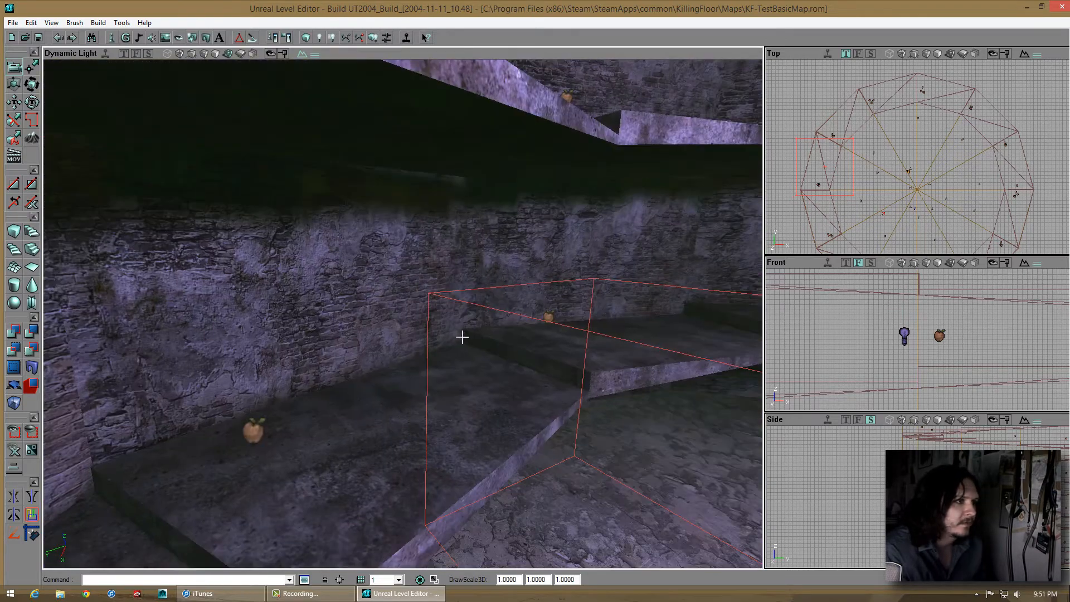
left_click_drag(461, 337, 463, 340)
left_click_drag(402, 306, 451, 332, "ctrl")
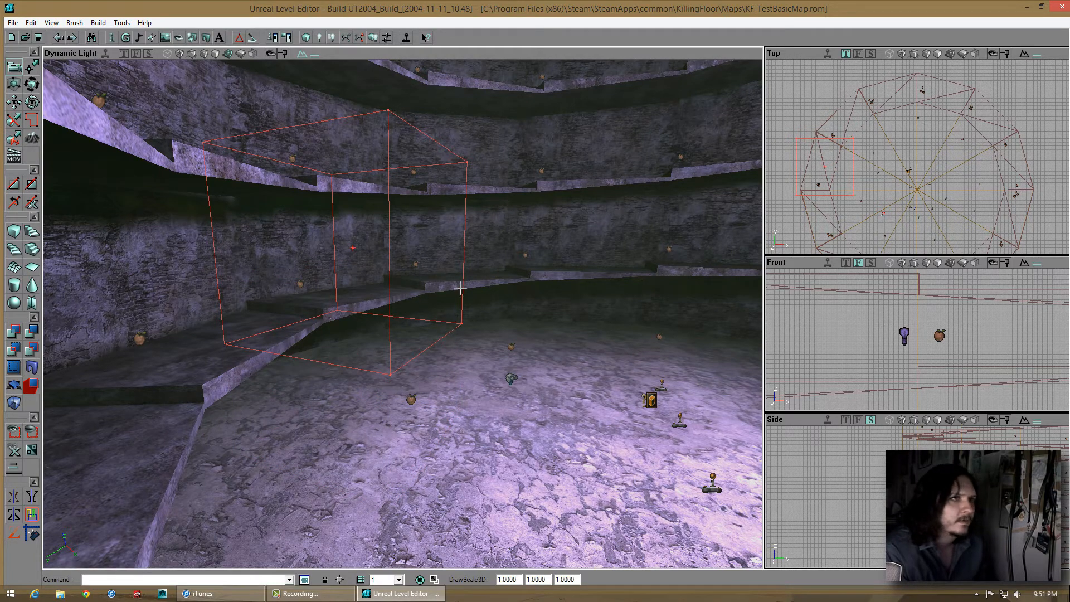
Rebuild the cube brush with height, width and breadth of 300
right_click(16, 235)
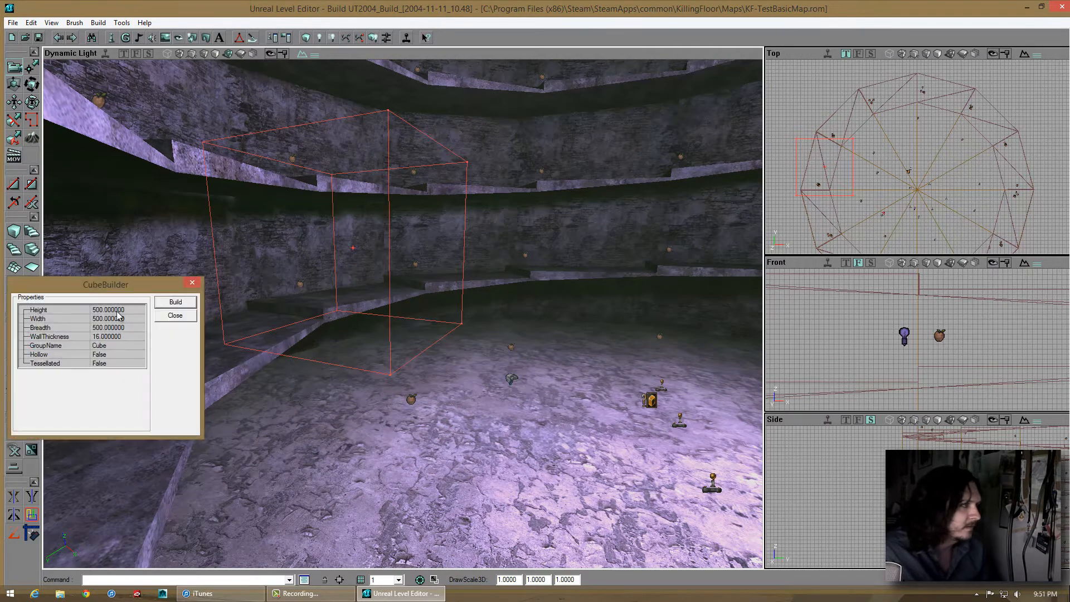
left_click(114, 310)
left_click(95, 319)
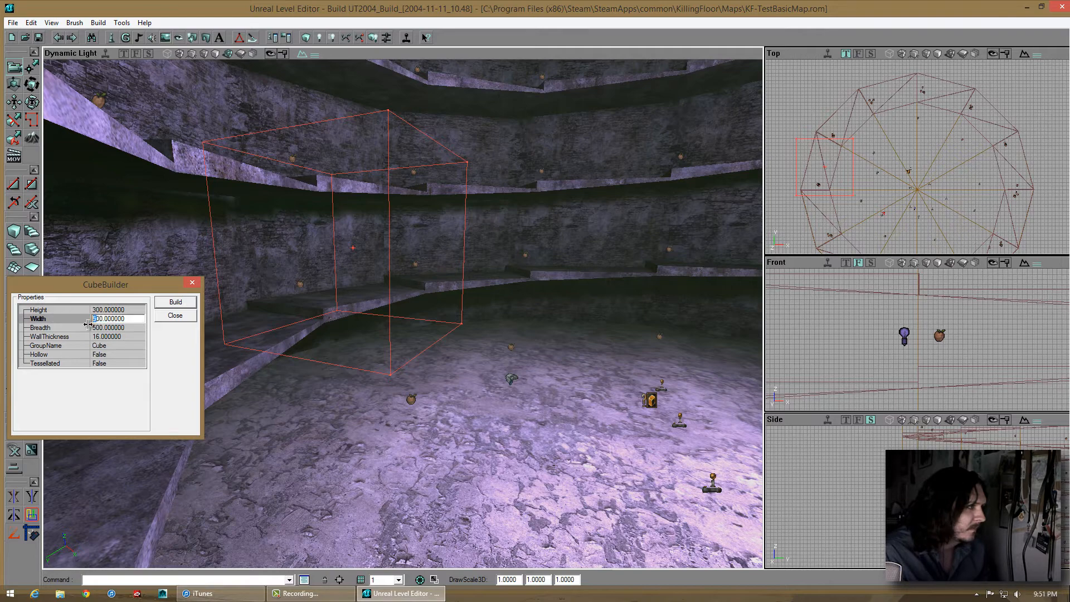
left_click(97, 328)
left_click(171, 305)
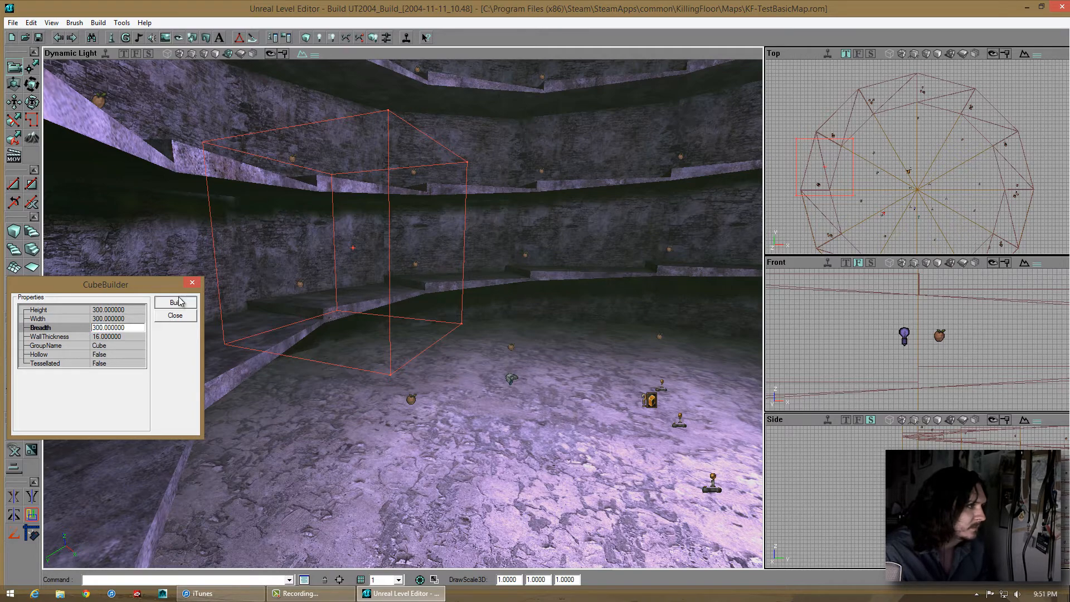
left_click(192, 282)
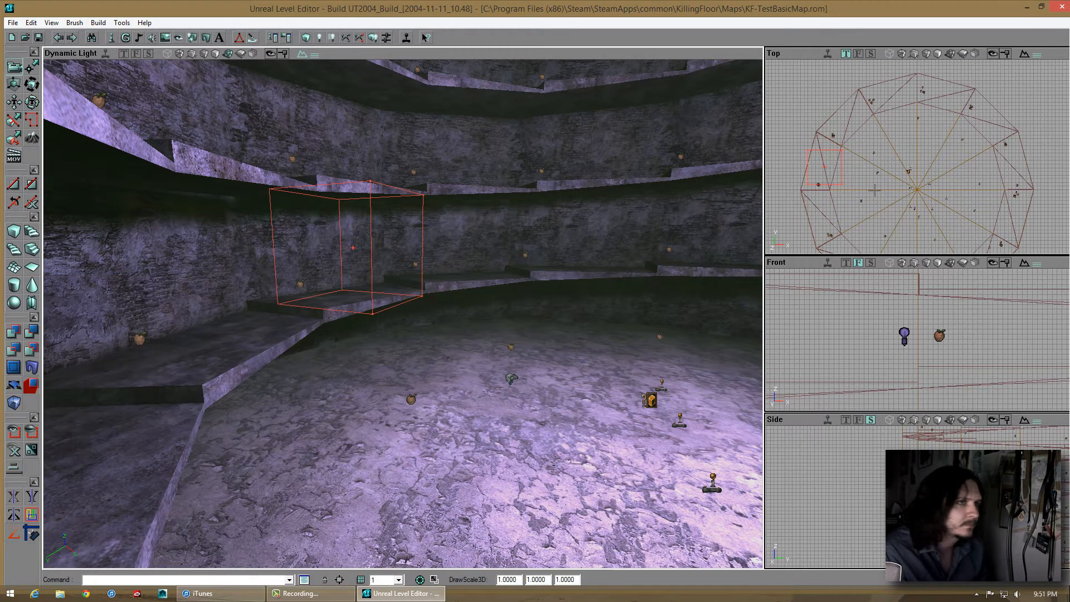
Add a ZombieVolume from the cube brush on the lowest ledge
left_click_drag(914, 159, 969, 141)
scroll(917, 156, "up", 2)
mouse_move(616, 195)
left_mouse_down()
mouse_move(401, 313)
mouse_move(494, 184)
left_mouse_up()
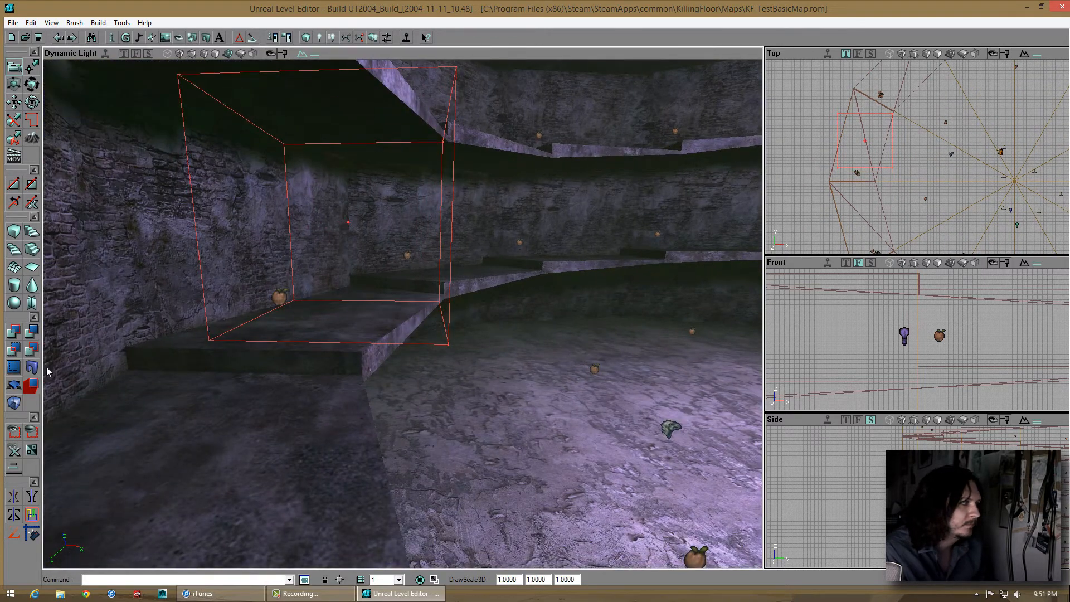
right_click(18, 401)
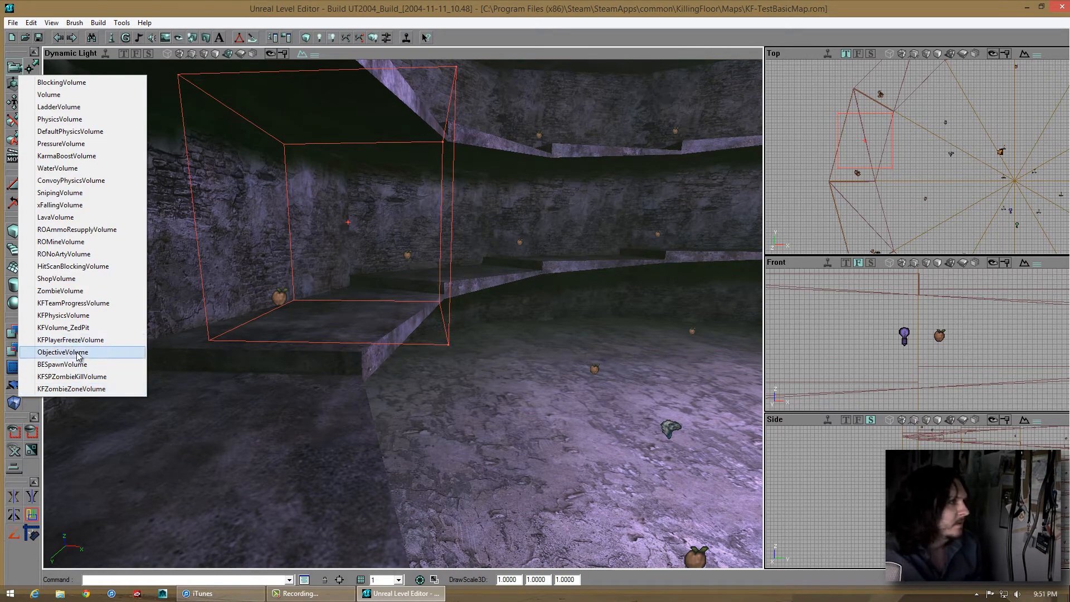
left_click(62, 291)
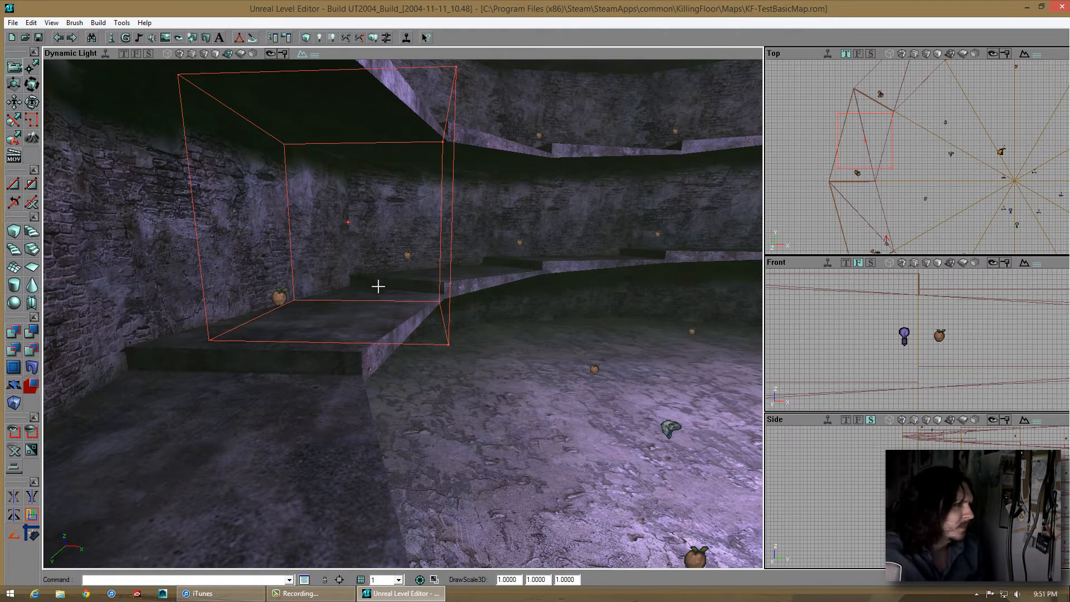
Open the new zombie volume's properties and expand its ZombieVolume category
mouse_move(400, 318)
left_mouse_down()
mouse_move(411, 310)
mouse_move(383, 281)
left_mouse_up()
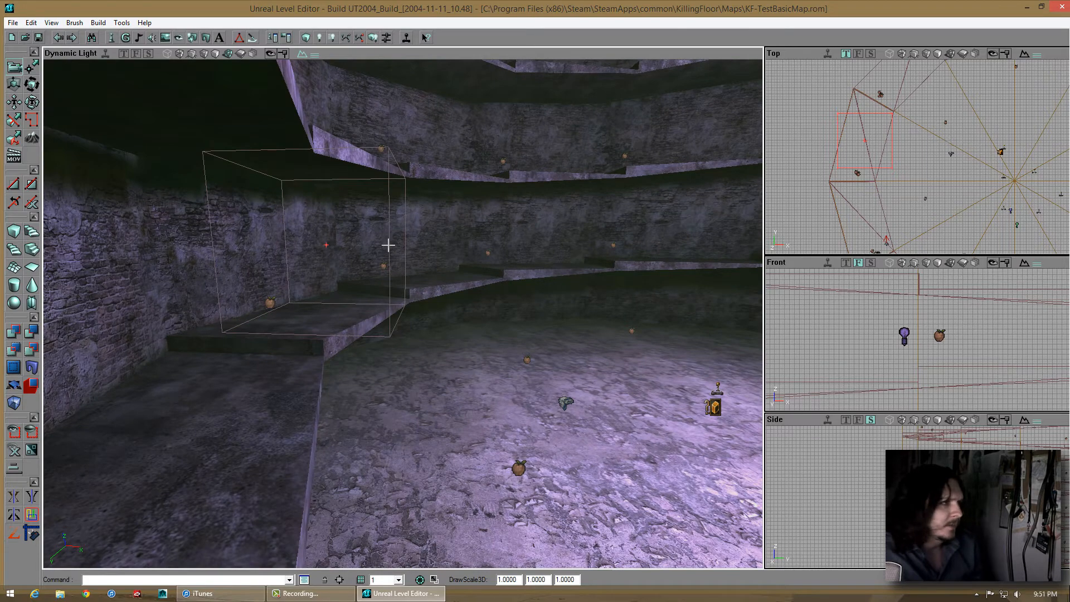
double_click(388, 245)
left_click(533, 273)
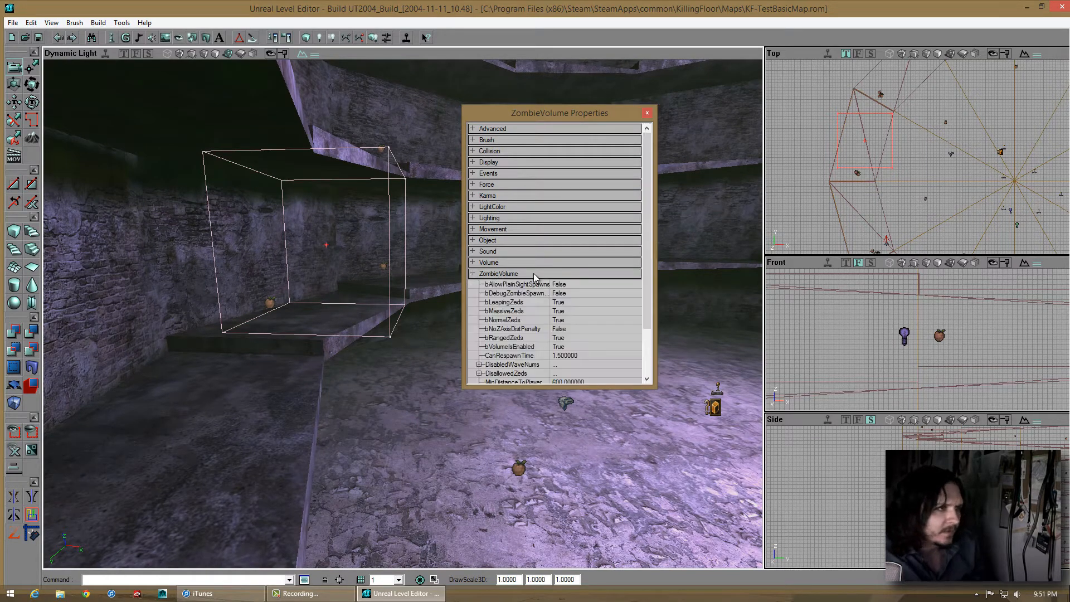
left_click_drag(647, 235, 648, 280)
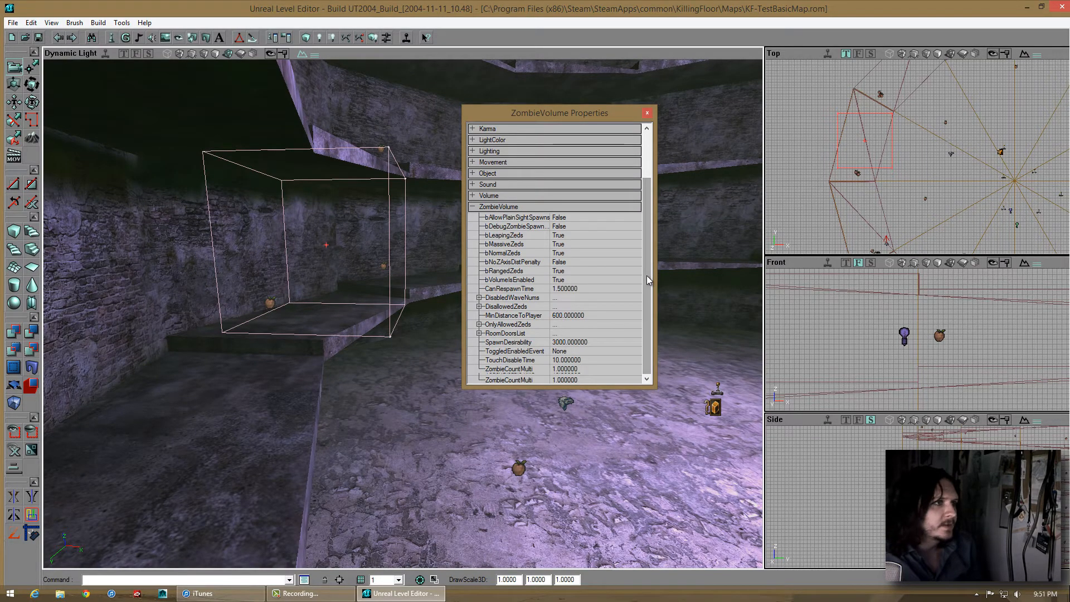
Set the zombie volume's CanRespawnTime to 0 and bAllowPlainSightSpawns to True
left_click(604, 287)
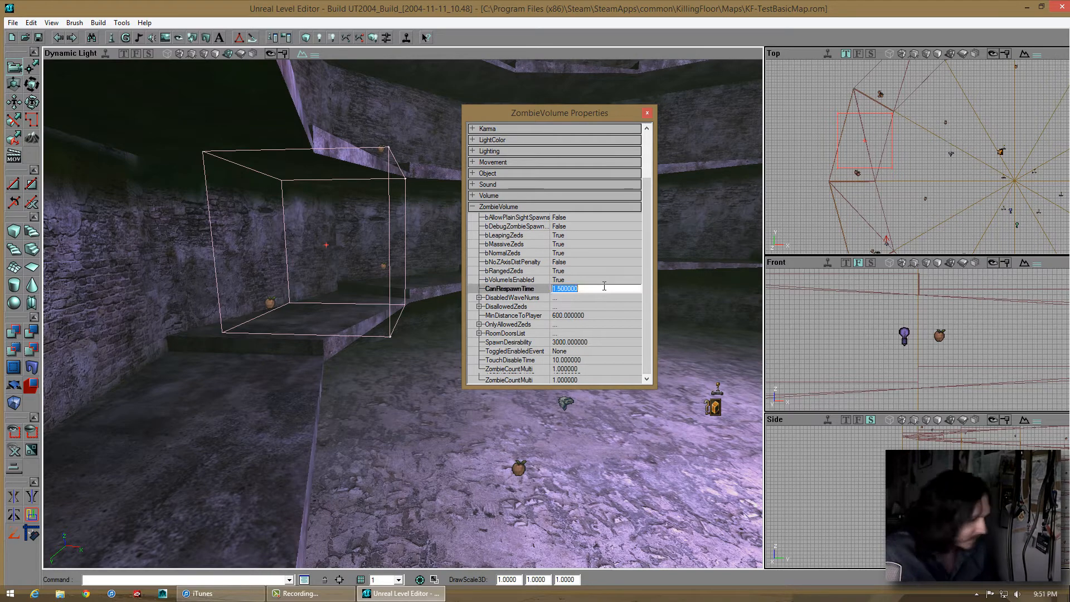
type("0")
left_click(589, 281)
left_click(576, 315)
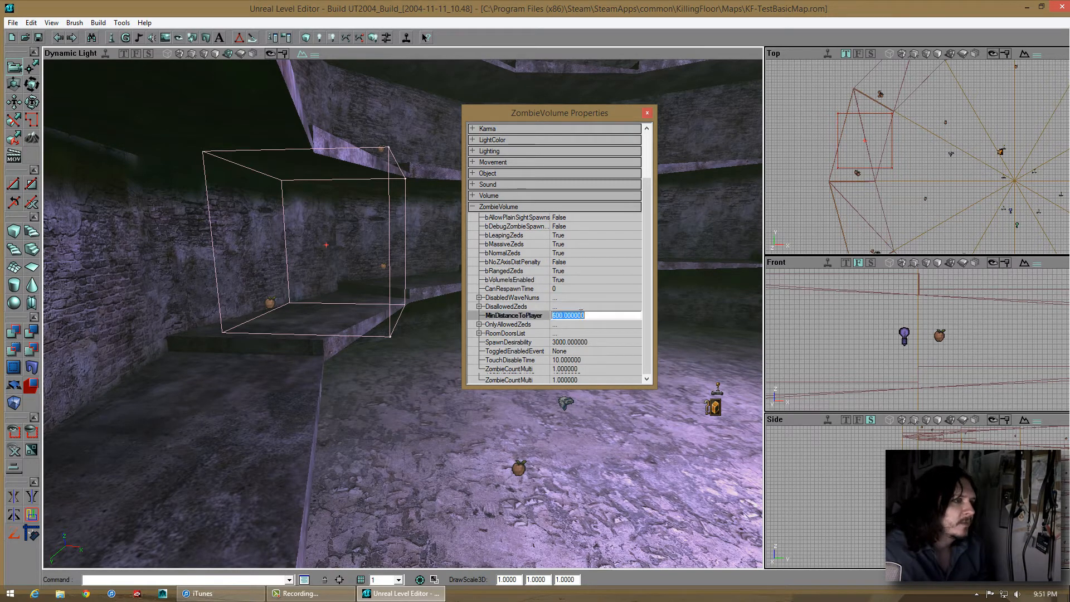
left_click(593, 341)
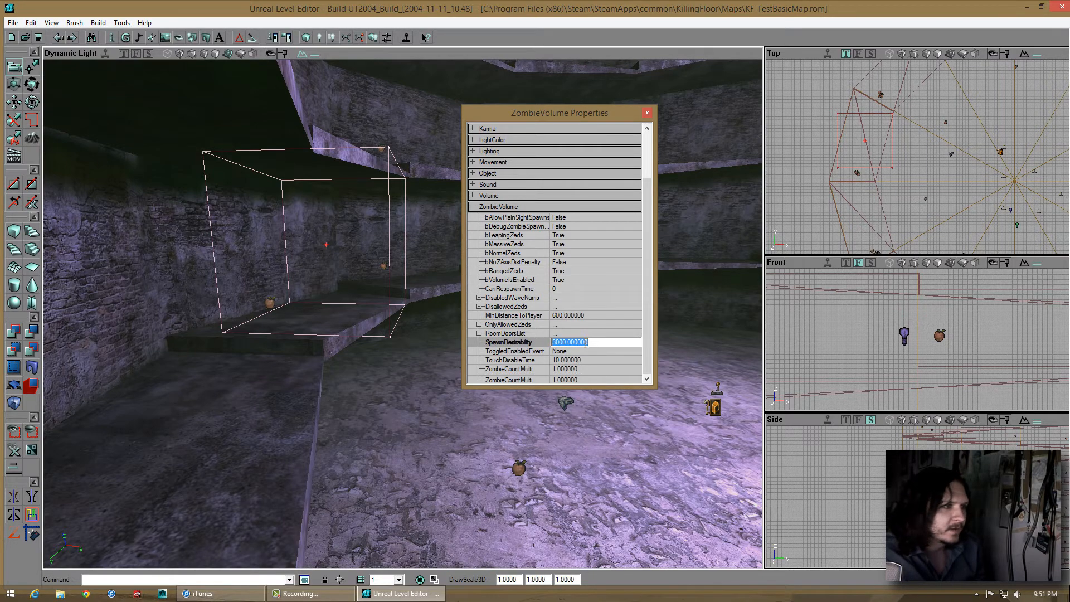
left_click(516, 223)
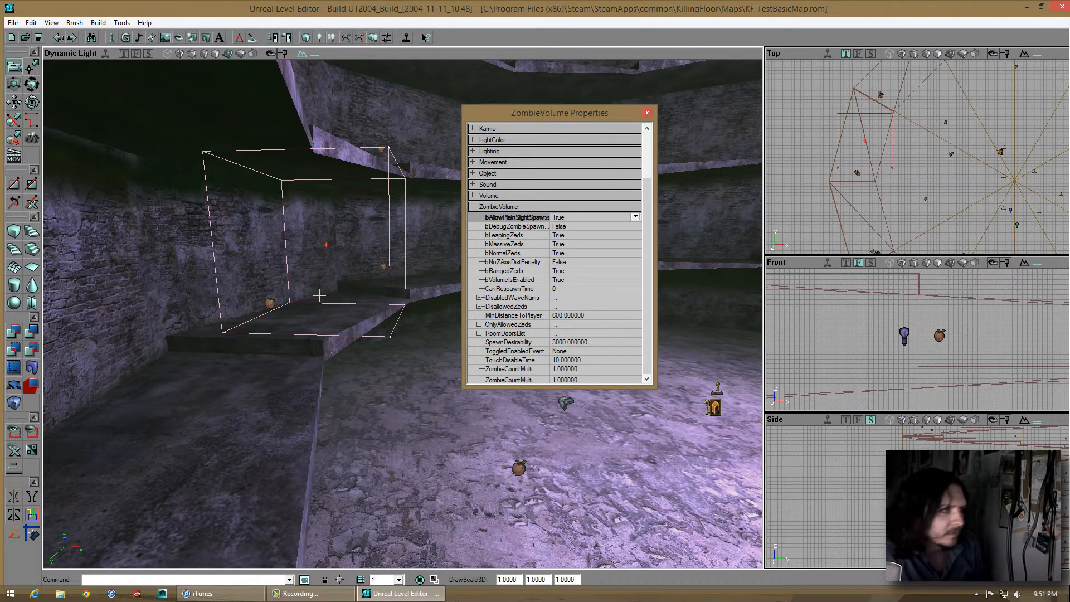
Look over the volume on the ledge and review its debug, zed-type, Z-axis penalty and volume-enabled options
right_click_drag(318, 295, 362, 252)
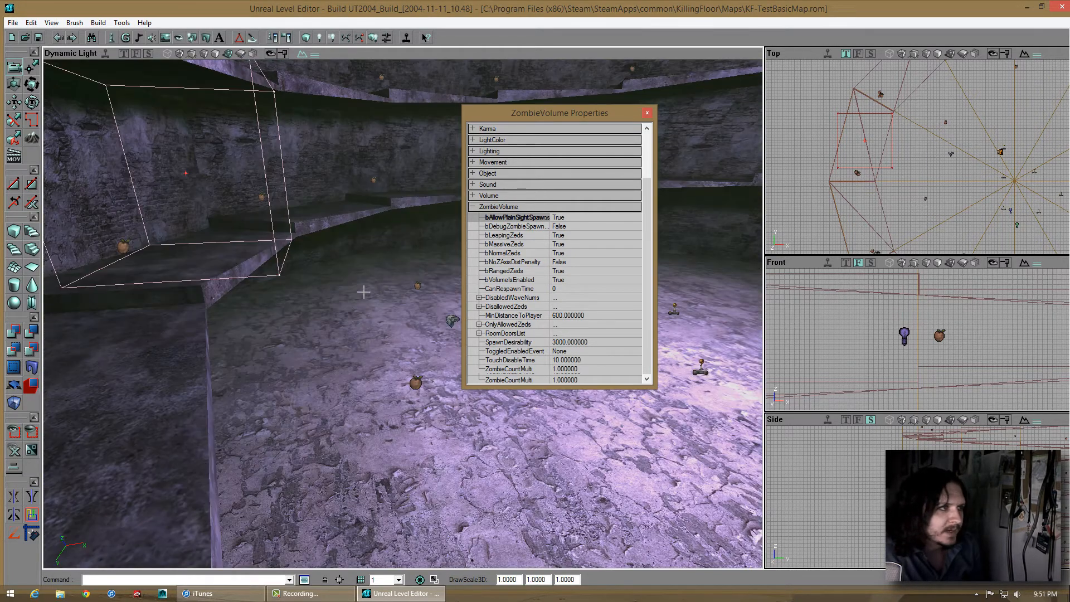
mouse_move(363, 292)
right_mouse_down()
mouse_move(401, 313)
mouse_move(378, 282)
right_mouse_up()
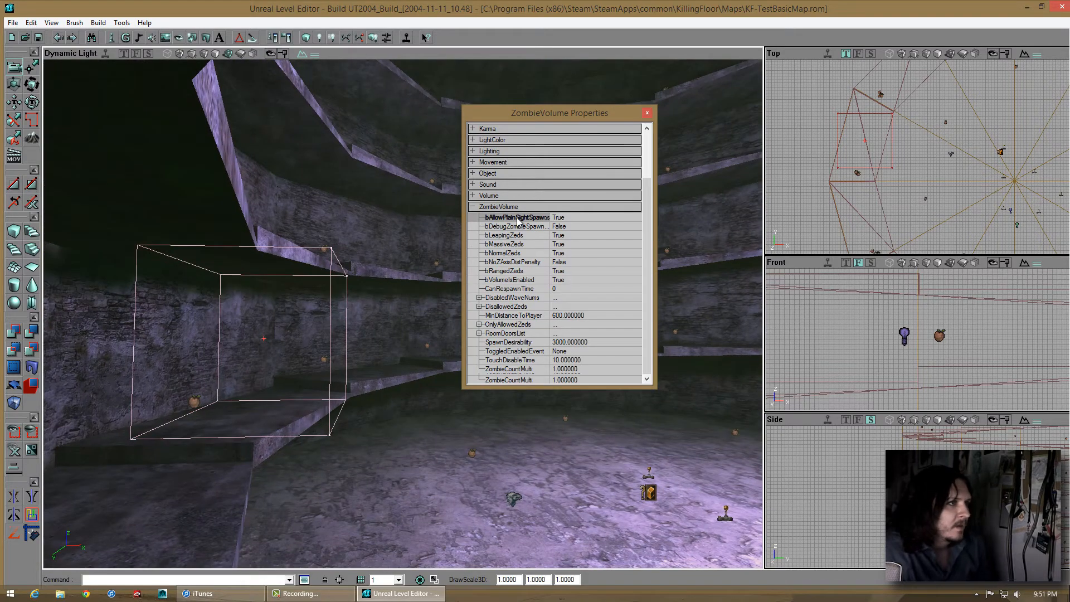
left_click(521, 226)
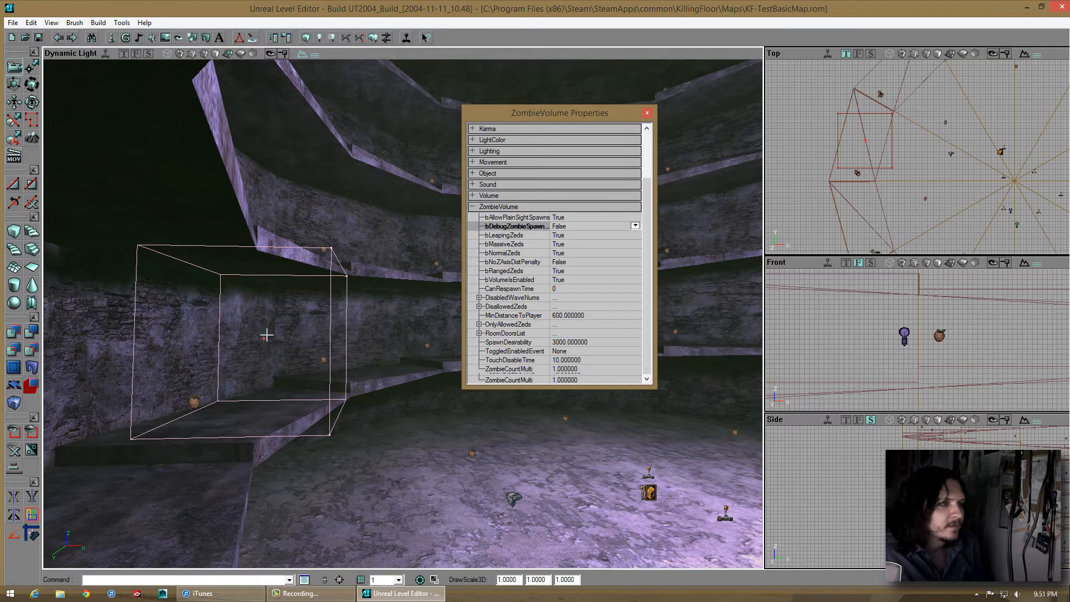
left_click(506, 235)
left_click(518, 245)
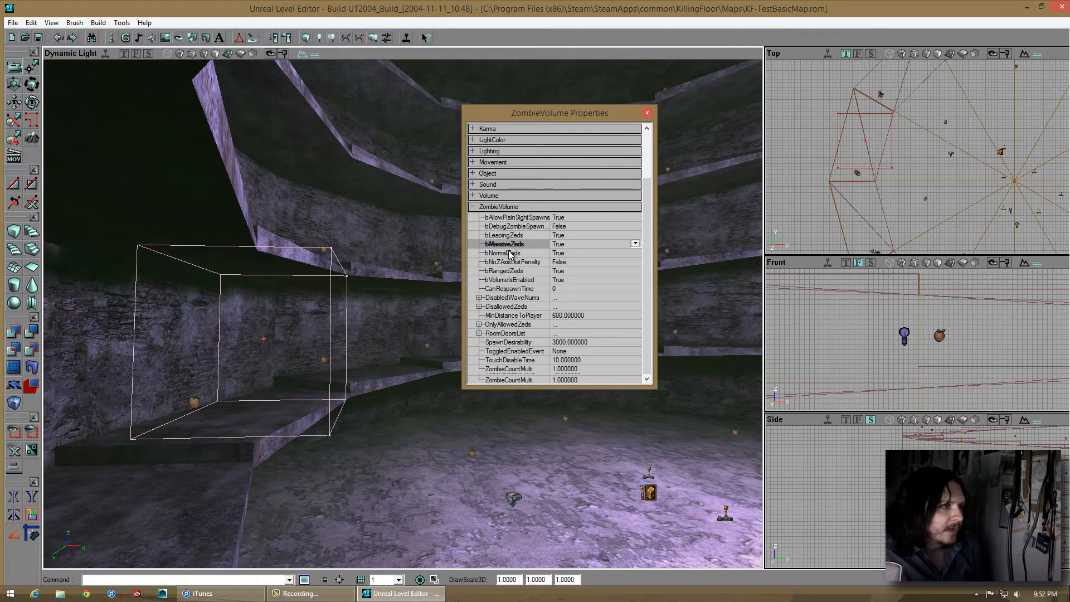
left_click(507, 261)
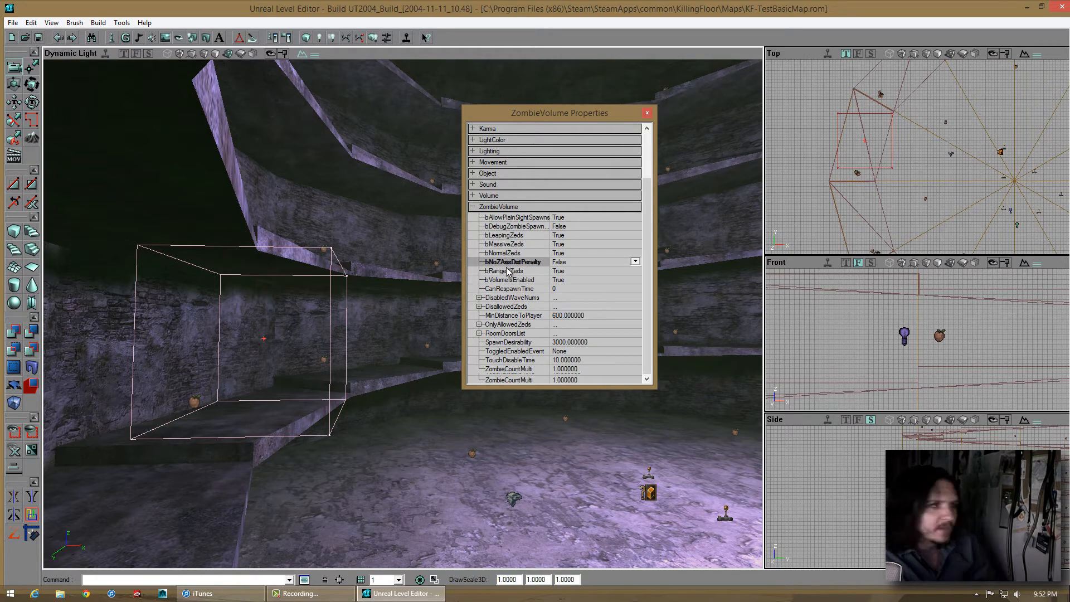
left_click(518, 280)
Review the volume's respawn time, disabled waves, disallowed and only-allowed zeds, and toggled-enabled event settings
left_click(525, 290)
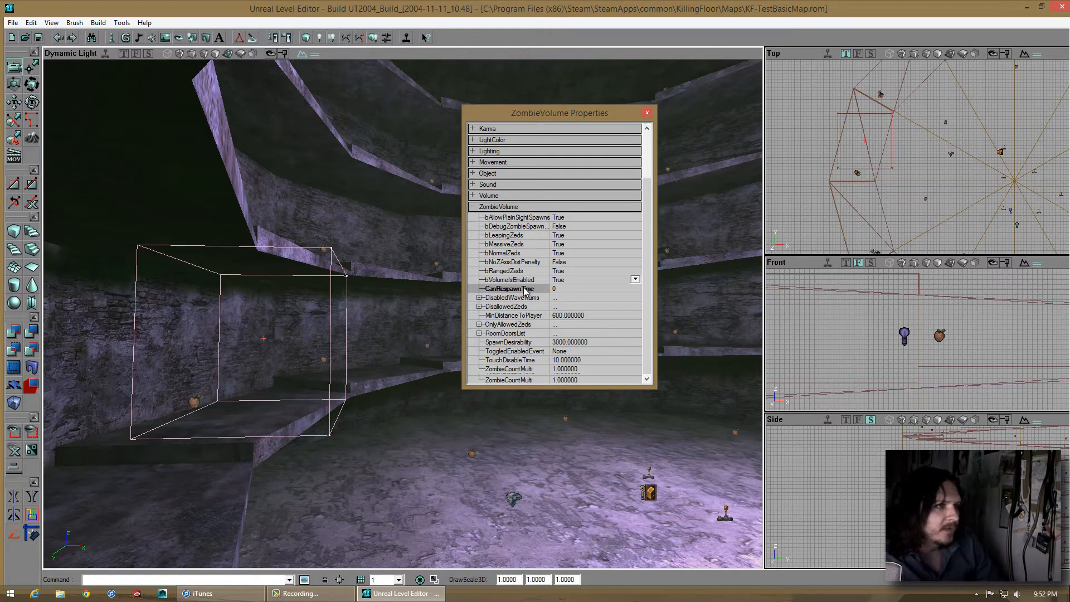
left_click(496, 298)
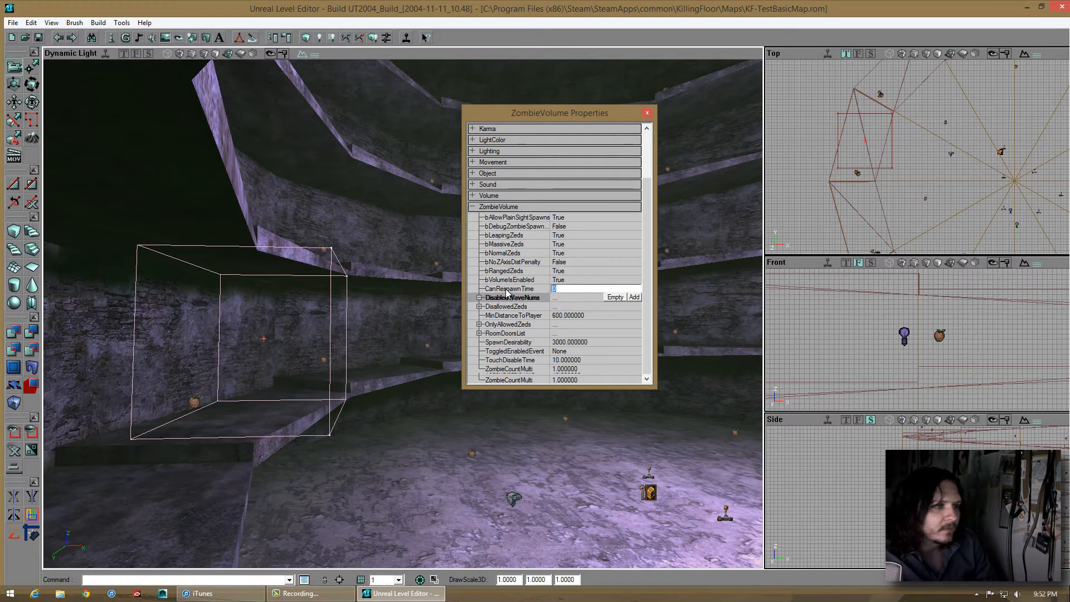
left_click(507, 290)
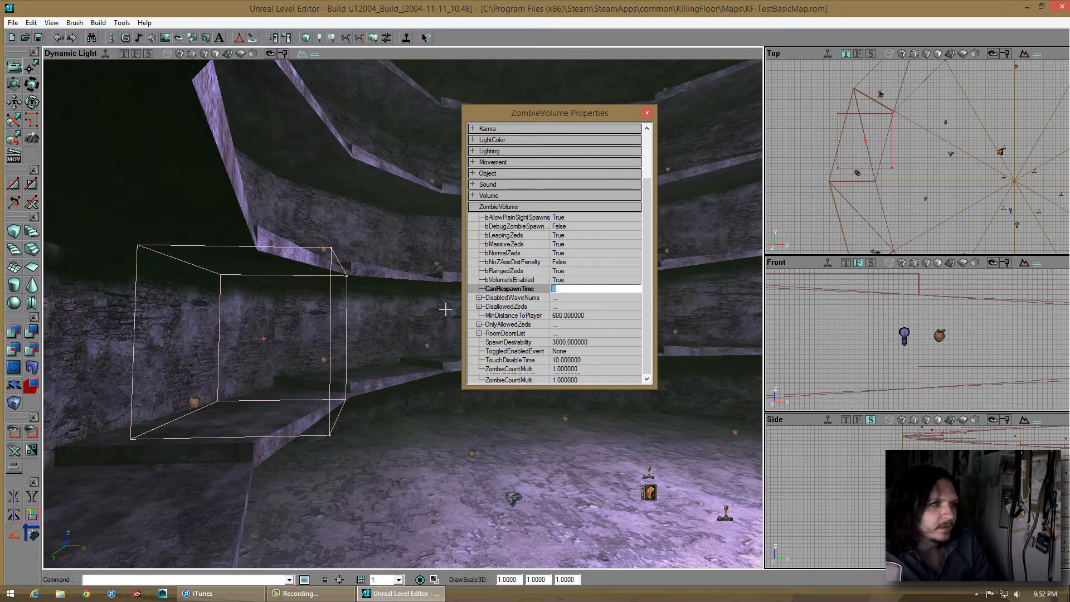
left_click(531, 299)
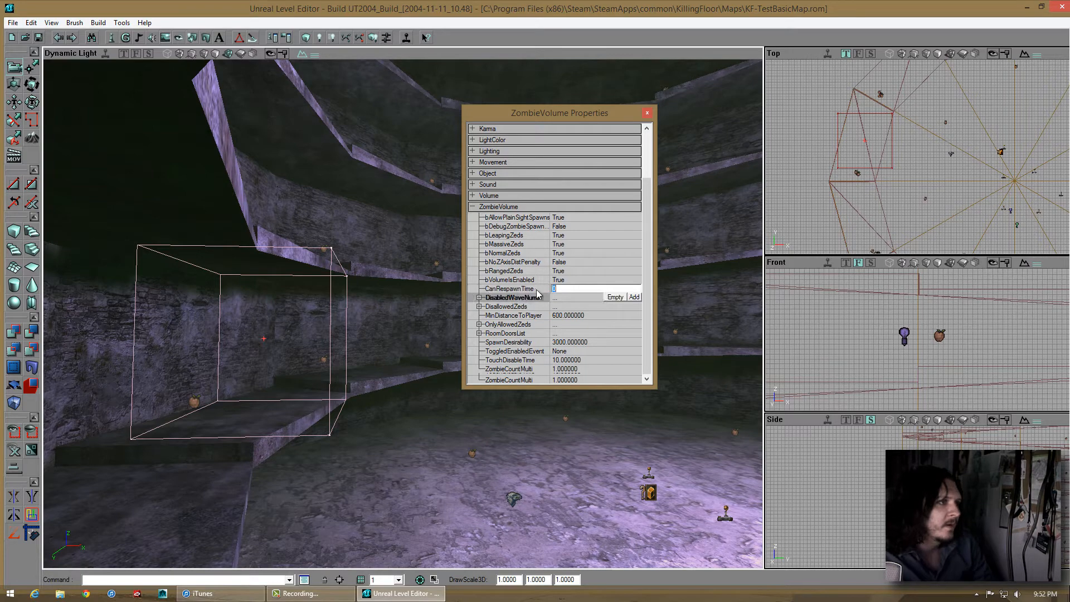
left_click(517, 306)
left_click(522, 298)
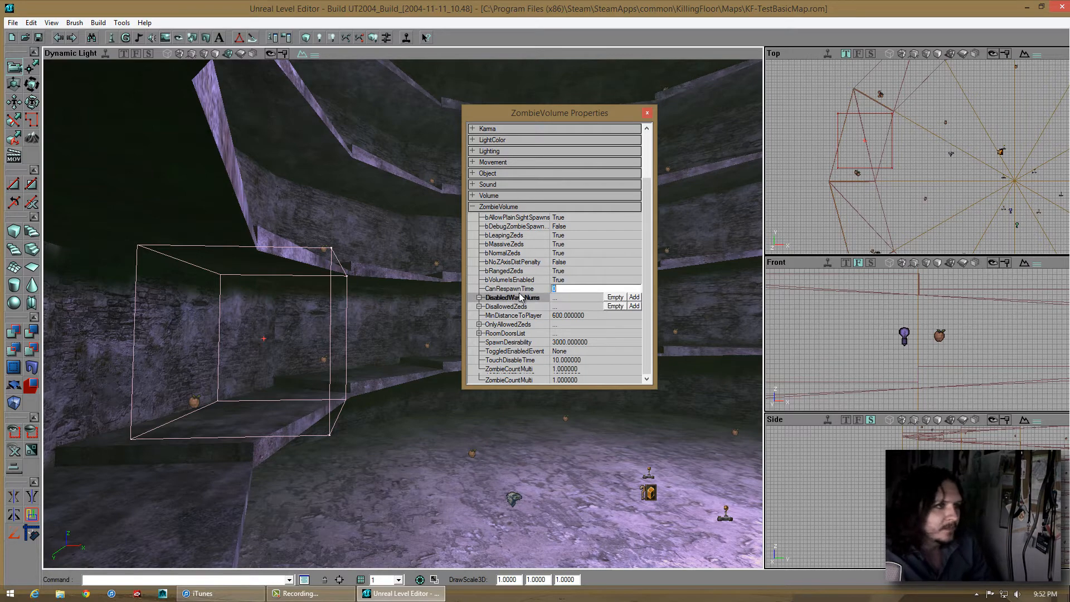
left_click(512, 306)
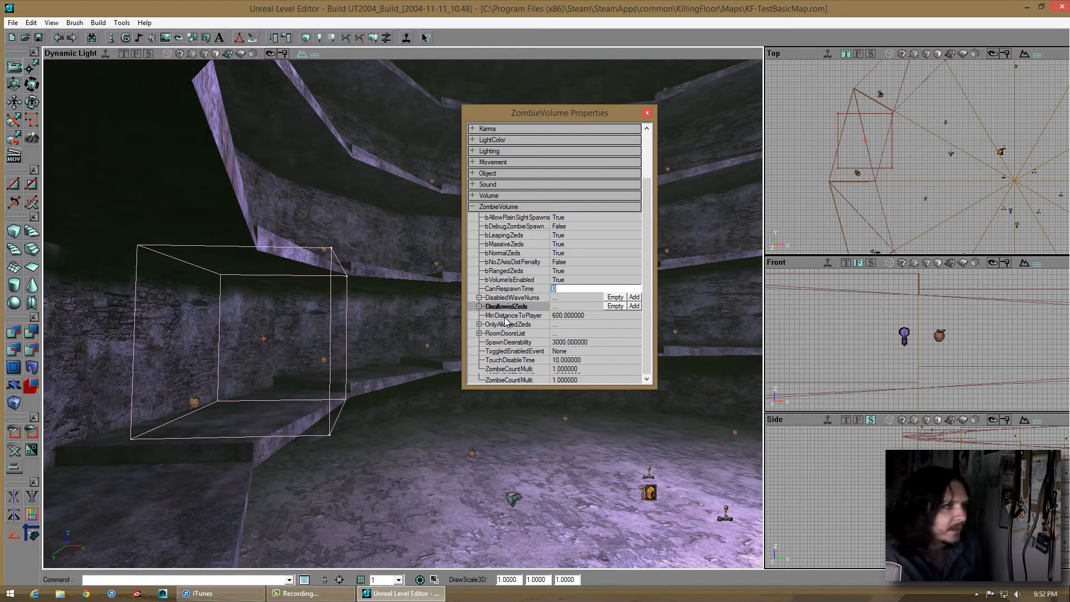
left_click(508, 325)
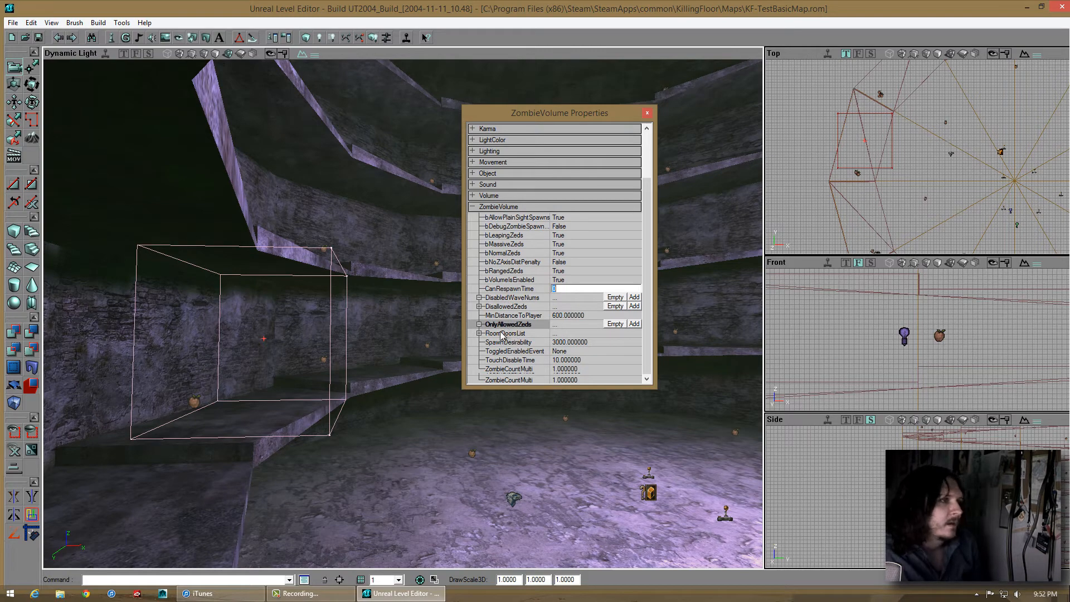
left_click(573, 351)
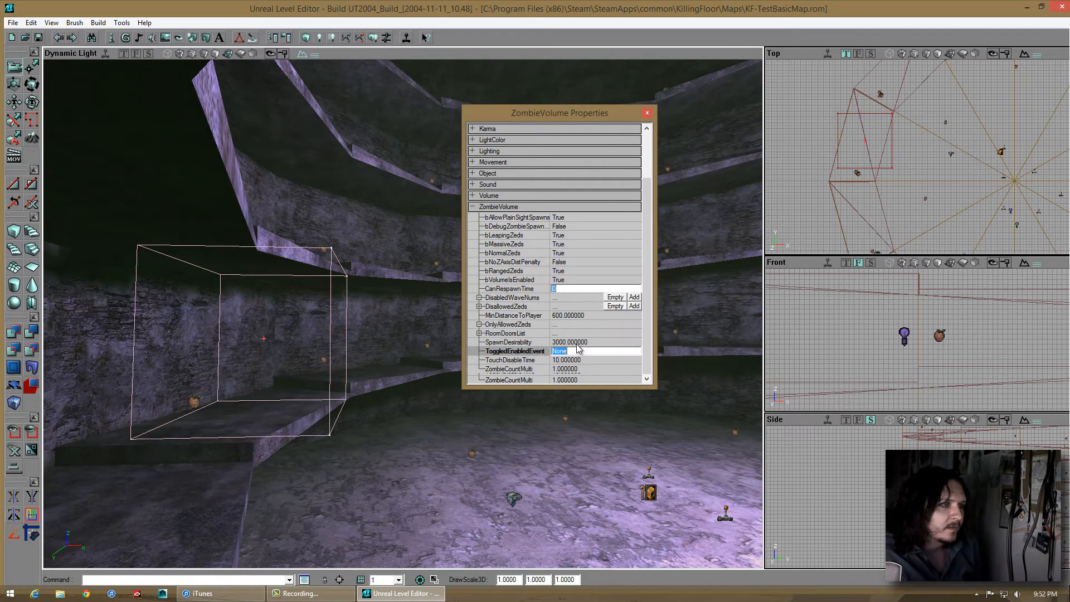
Set the zombie volume's TouchDisableTime to 5 and save the map
left_click(579, 342)
left_click(575, 313)
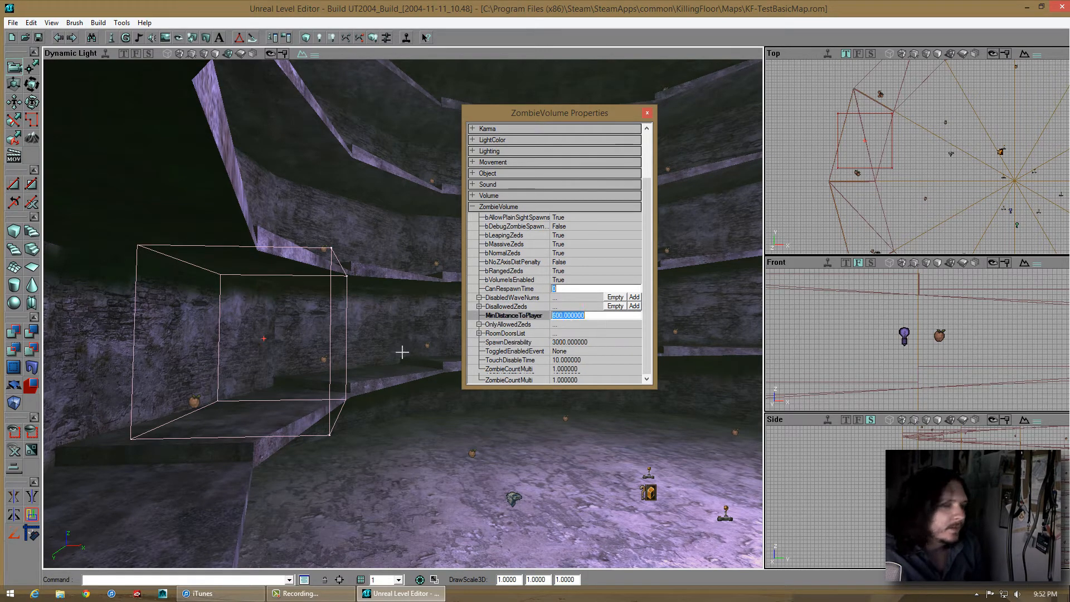
left_click_drag(394, 313, 401, 313)
left_click_drag(329, 364, 375, 340)
left_click(585, 358)
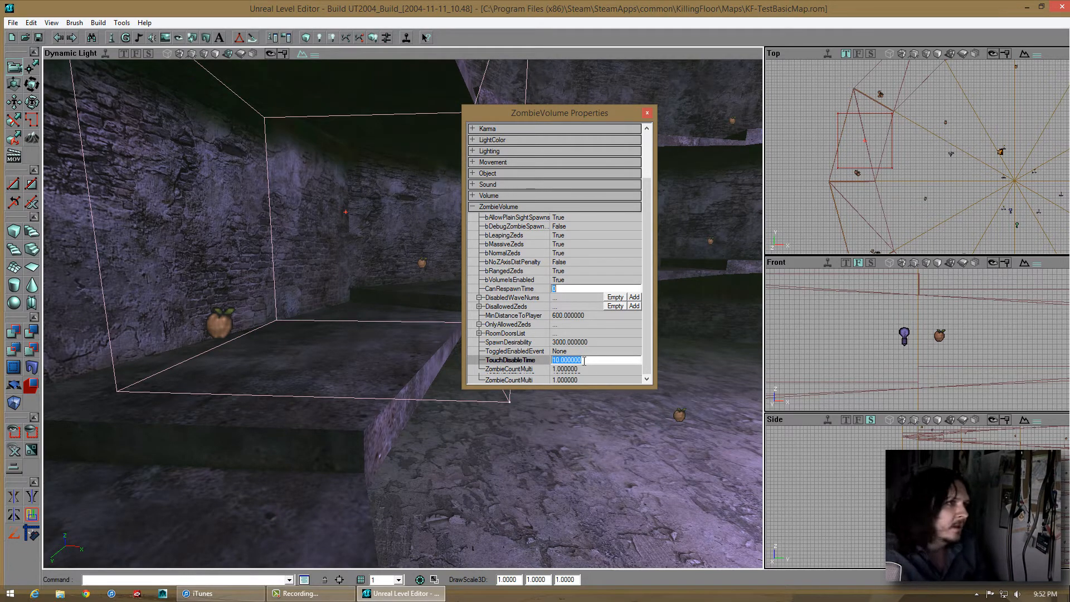
type("5")
left_click(586, 369)
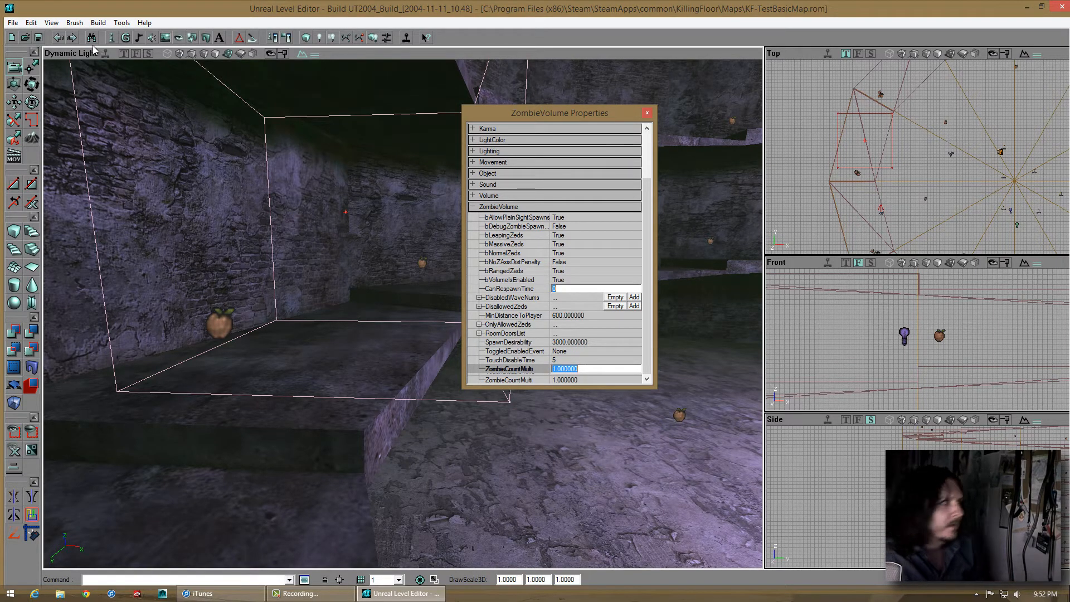
left_click(43, 41)
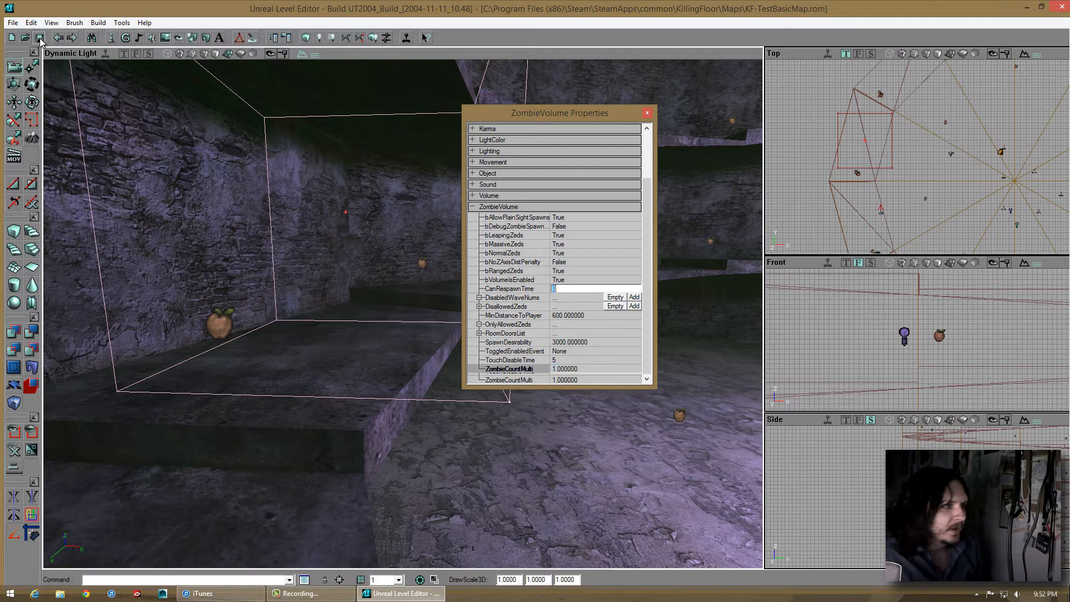
left_click(648, 112)
Duplicate the zombie volume and place the copy on a ledge across the arena
mouse_move(402, 327)
left_mouse_down()
mouse_move(409, 165)
mouse_move(403, 315)
mouse_move(437, 317)
mouse_move(386, 308)
mouse_move(419, 192)
mouse_move(413, 303)
mouse_move(401, 311)
mouse_move(484, 174)
left_mouse_up()
left_click_drag(835, 196, 836, 196, "ctrl")
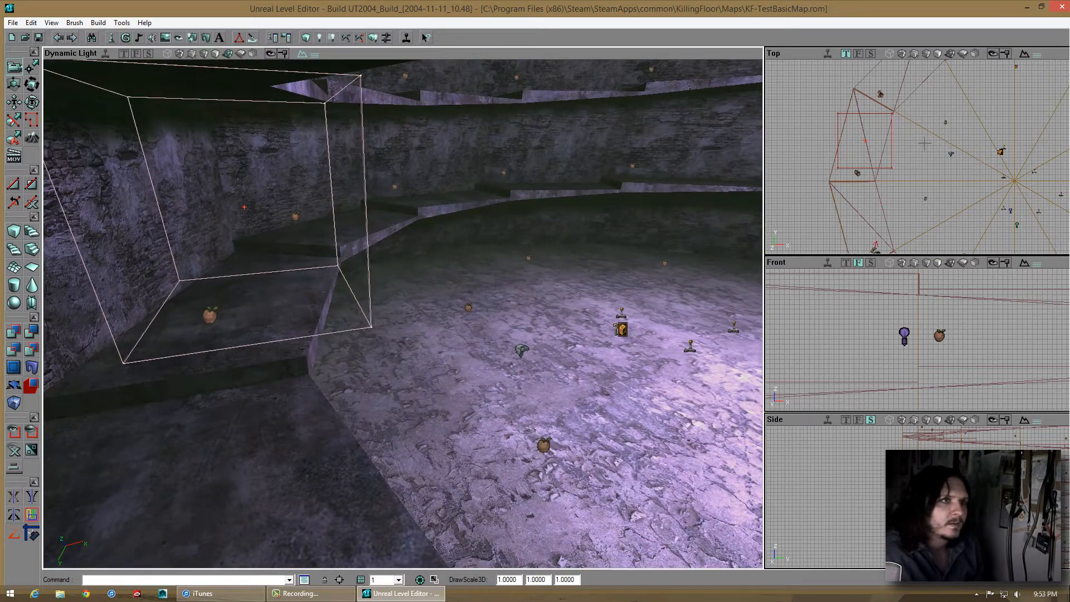
scroll(896, 169, "down", 3)
left_click_drag(507, 234, 507, 234)
left_click_drag(406, 310, 406, 310)
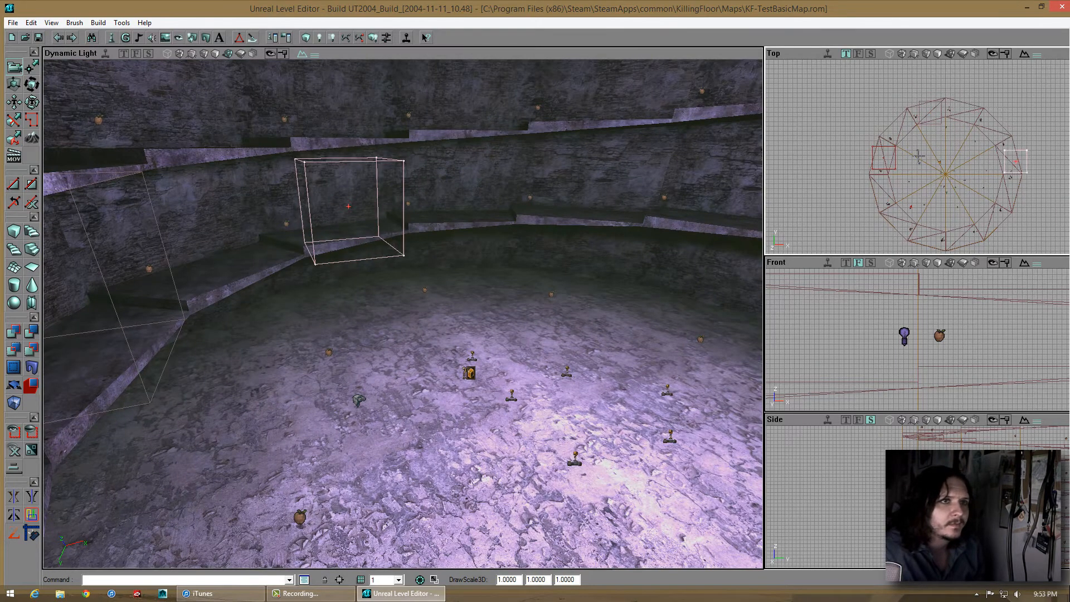
left_click_drag(560, 203, 560, 204)
right_click_drag(560, 203, 560, 203, "ctrl")
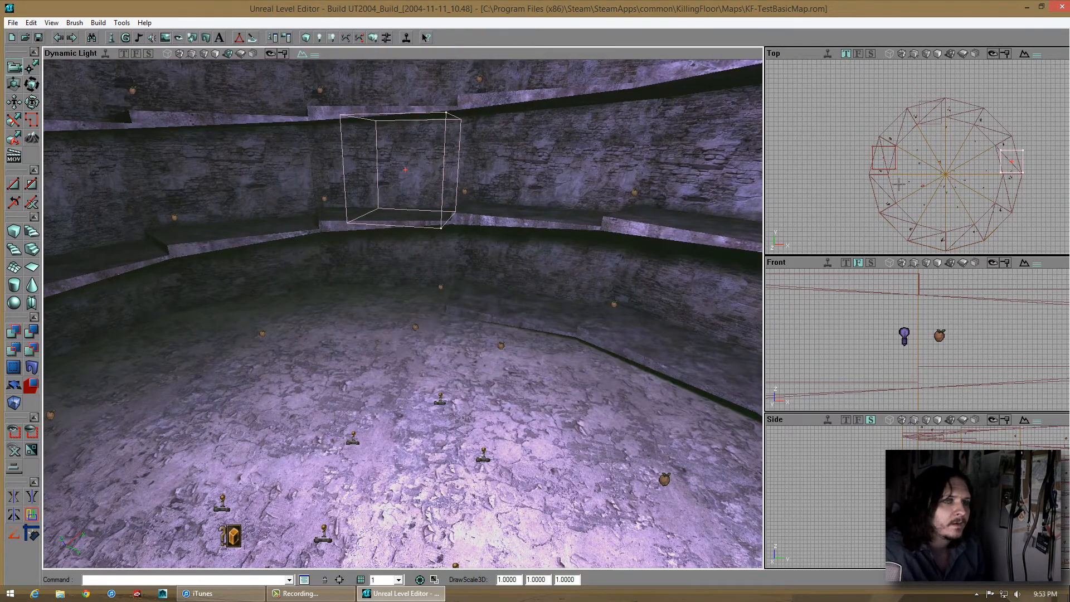
Place more copies of the zombie volume on the uncovered ledges around the same ring of the arena
left_click_drag(920, 160, 919, 160)
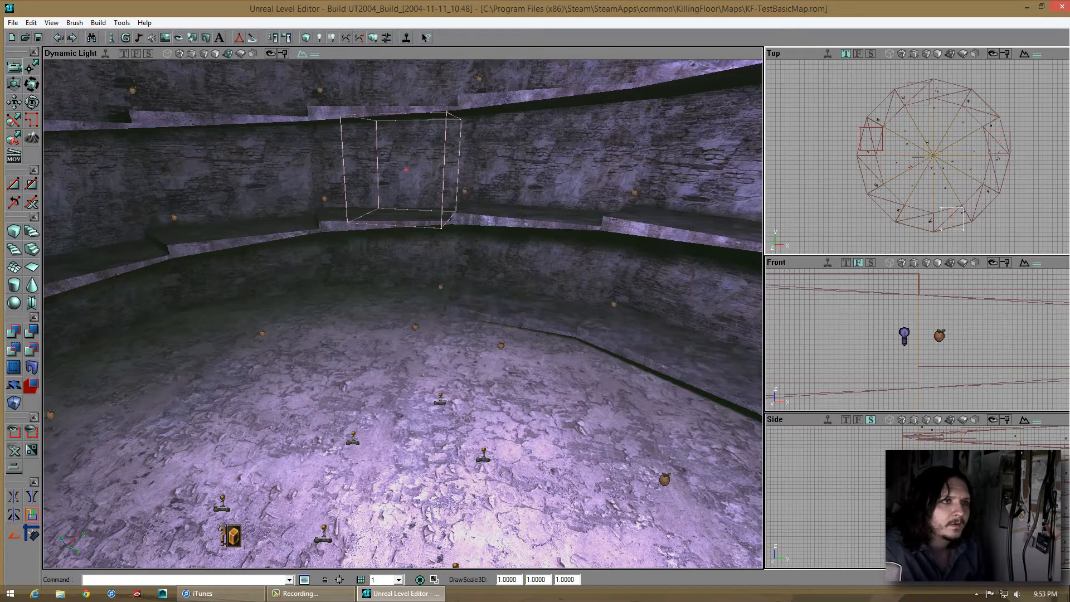
left_click_drag(416, 308, 491, 177)
mouse_move(401, 313)
right_mouse_down("ctrl")
mouse_move(373, 311)
mouse_move(399, 314)
mouse_move(370, 511)
right_mouse_up("ctrl")
mouse_move(371, 511)
left_mouse_down()
mouse_move(370, 535)
mouse_move(385, 535)
mouse_move(754, 169)
left_mouse_up()
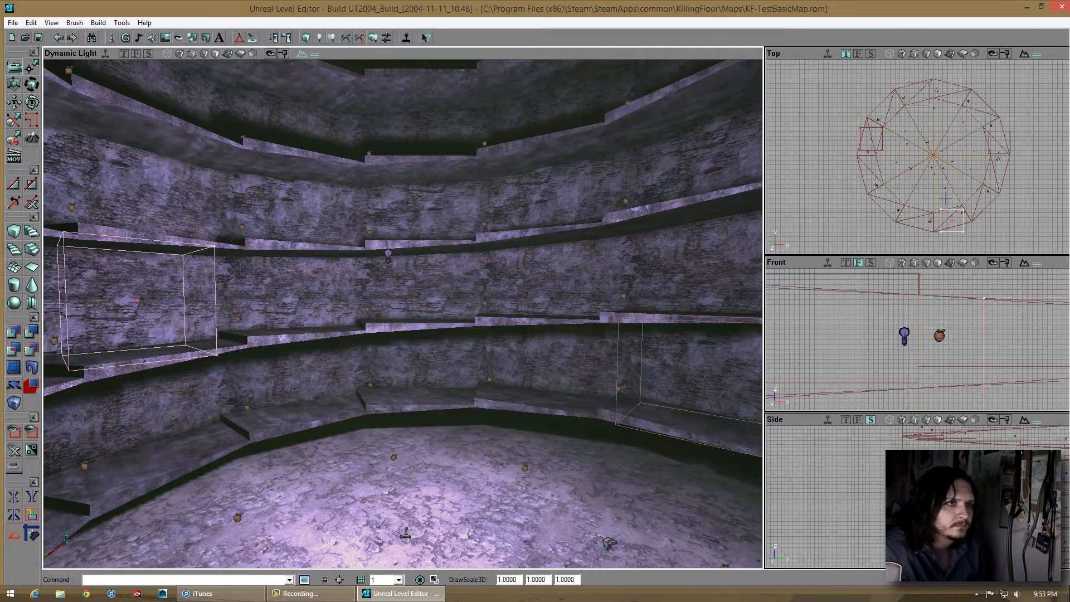
left_click_drag(946, 198, 864, 176, "ctrl")
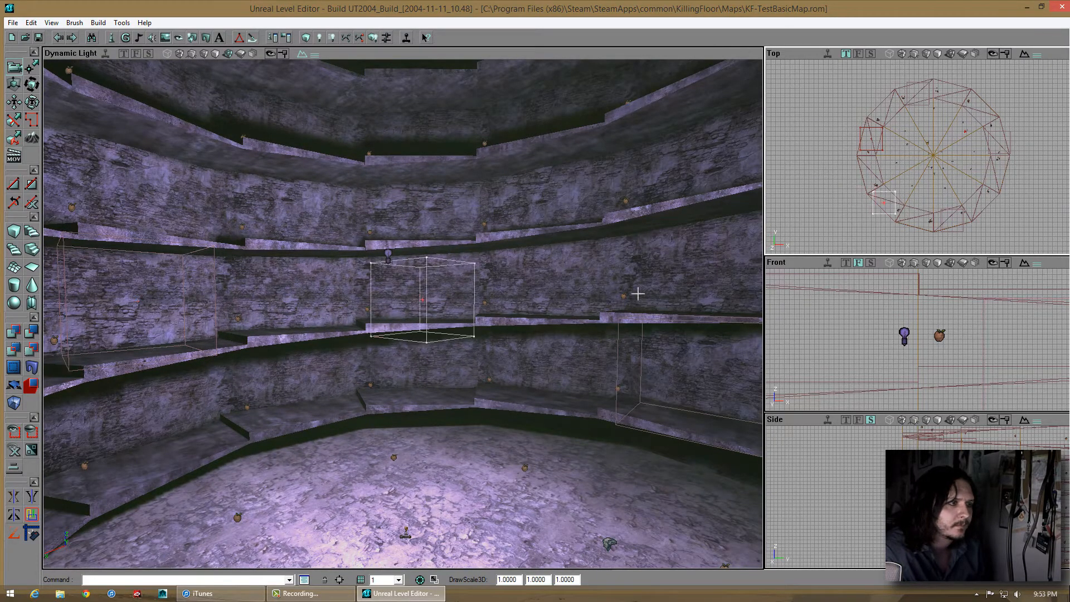
Select all ZombieVolume actors and duplicate the set onto the ledges one level higher
right_click(428, 271)
left_click(427, 270)
right_click(427, 270)
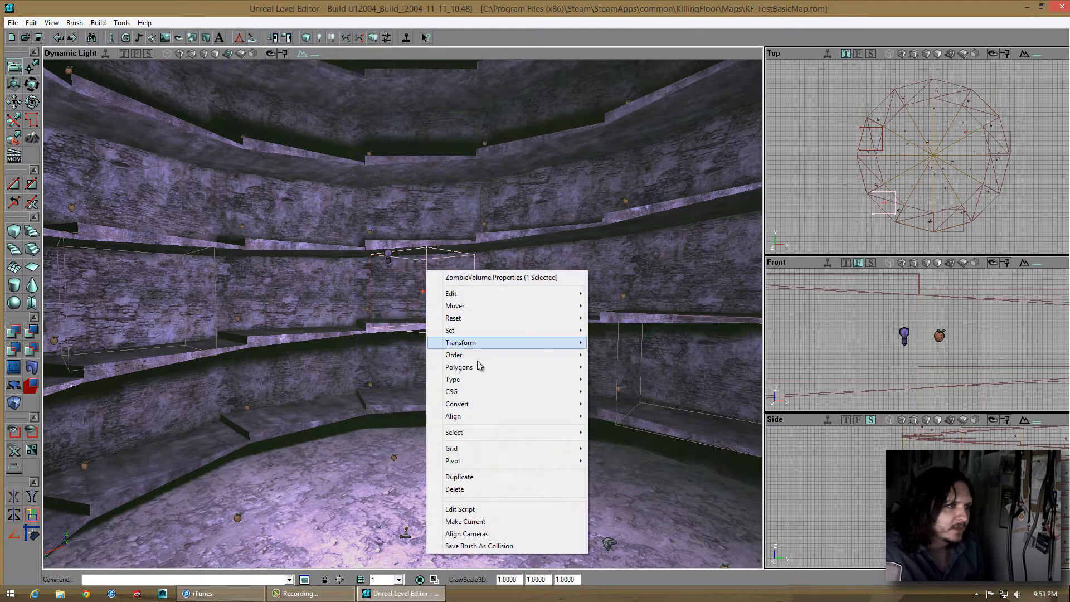
mouse_move(499, 436)
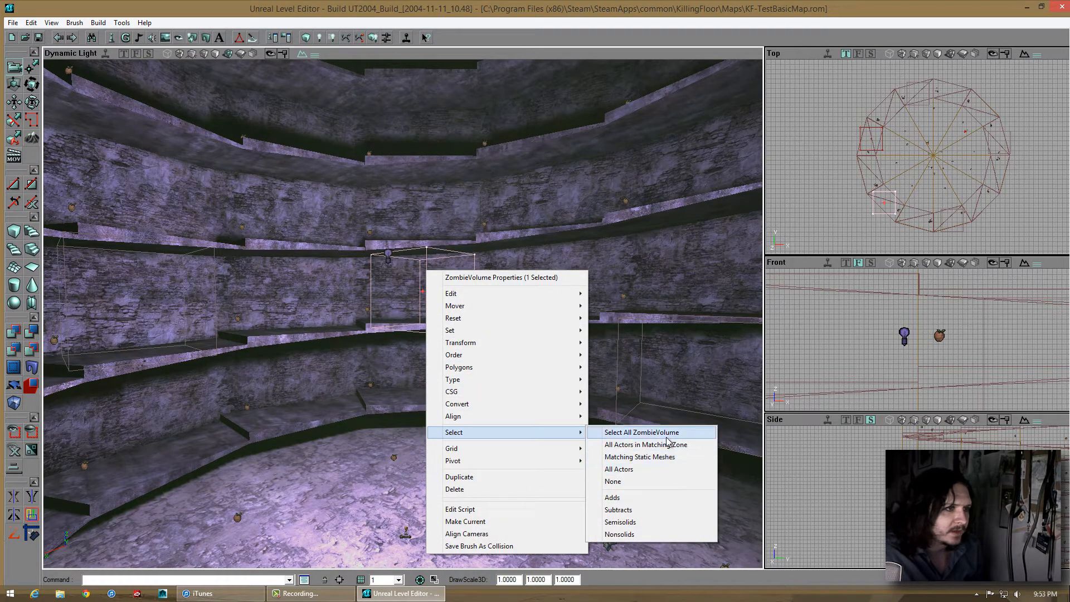
left_click(641, 433)
left_click_drag(538, 336, 382, 313)
key("ctrl+w")
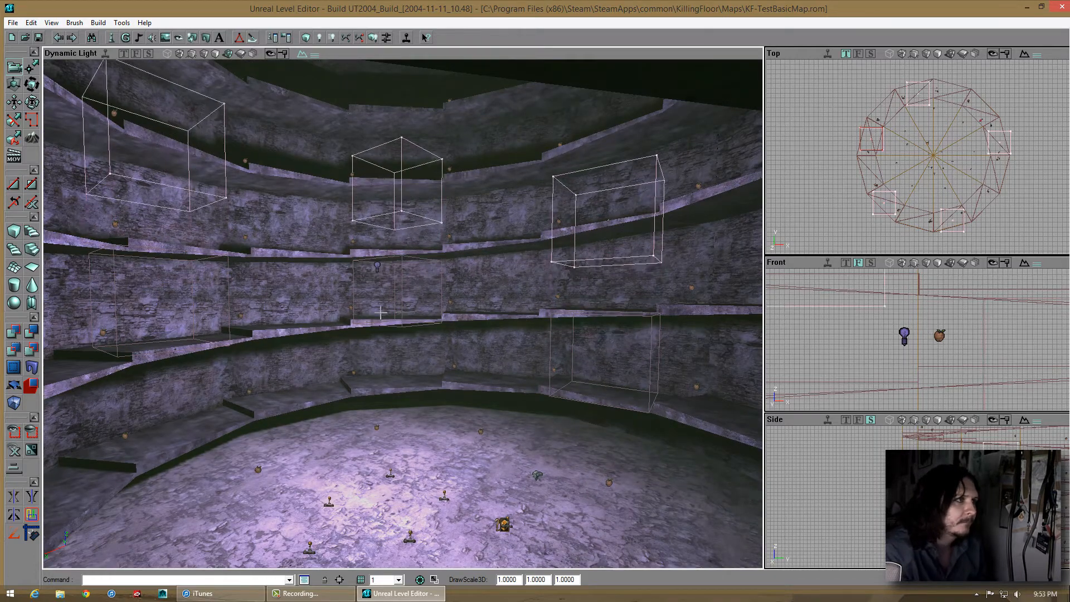
Duplicate the ring of zombie volumes upward again, aligning each copy with the next higher ledges
mouse_move(381, 313)
right_mouse_down()
mouse_move(413, 306)
mouse_move(402, 316)
right_mouse_up()
left_click_drag(401, 315, 485, 291, "ctrl")
right_click_drag(436, 308, 403, 315)
left_click_drag(402, 316, 437, 270, "ctrl")
left_click_drag(354, 292, 402, 306, "ctrl")
right_click_drag(402, 306, 402, 313)
right_click_drag(351, 376, 408, 389)
left_click_drag(409, 390, 409, 449, "ctrl")
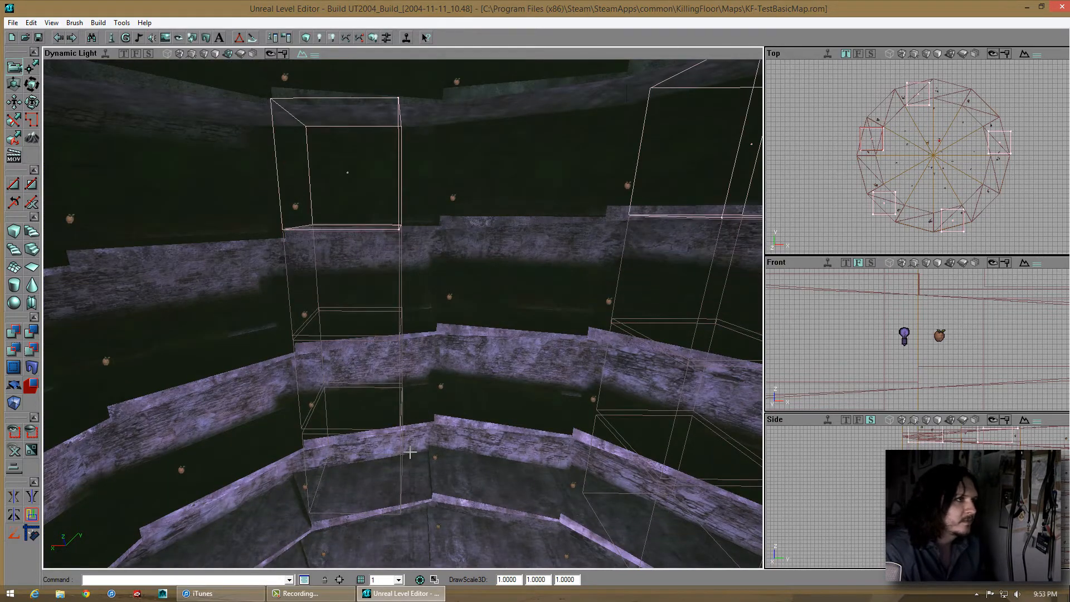
Continue stacking copies of the zombie volume ring up to the green-lit upper ledges of the arena
mouse_move(409, 450)
right_mouse_down()
mouse_move(402, 312)
mouse_move(417, 439)
right_mouse_up()
left_click_drag(418, 479, 401, 309, "ctrl")
right_click_drag(400, 309, 426, 449)
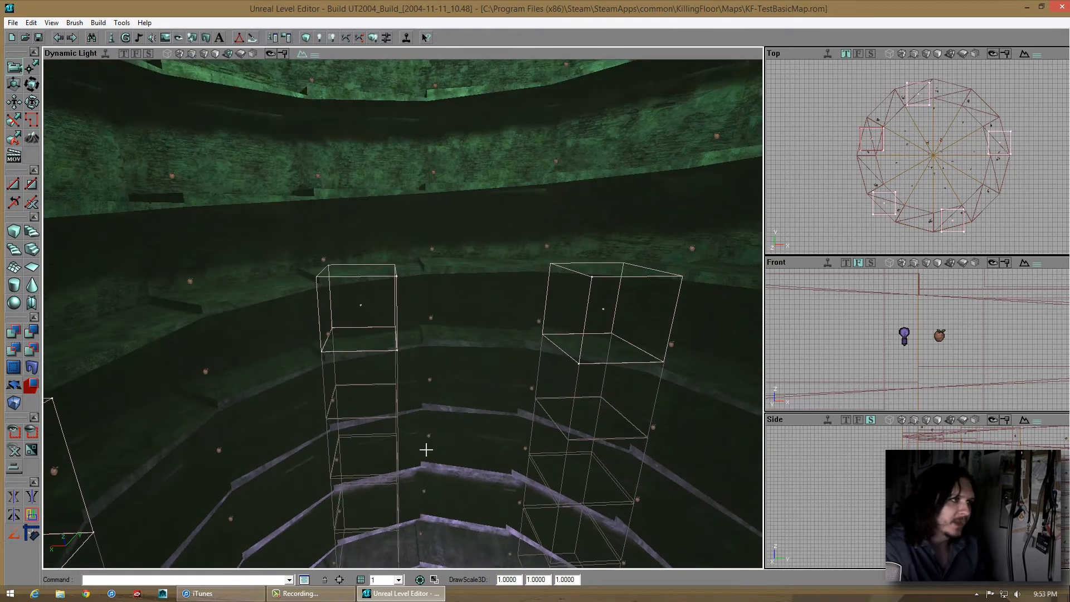
mouse_move(425, 449)
left_mouse_down("ctrl")
mouse_move(402, 311)
mouse_move(429, 464)
left_mouse_up("ctrl")
mouse_move(446, 362)
right_mouse_down()
mouse_move(401, 319)
mouse_move(446, 363)
right_mouse_up()
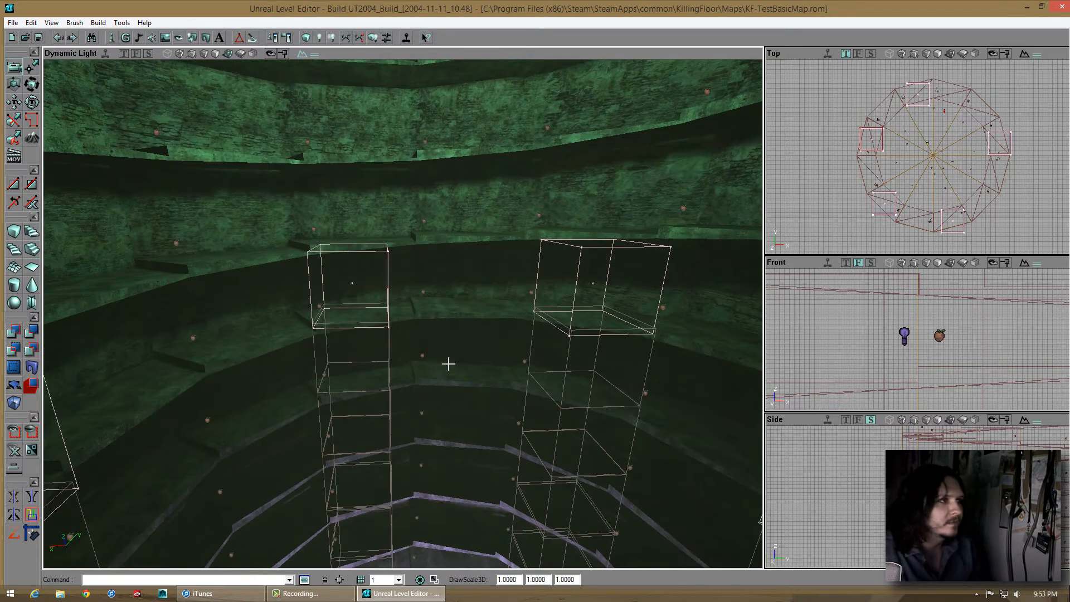
left_click_drag(444, 384, 403, 313, "ctrl")
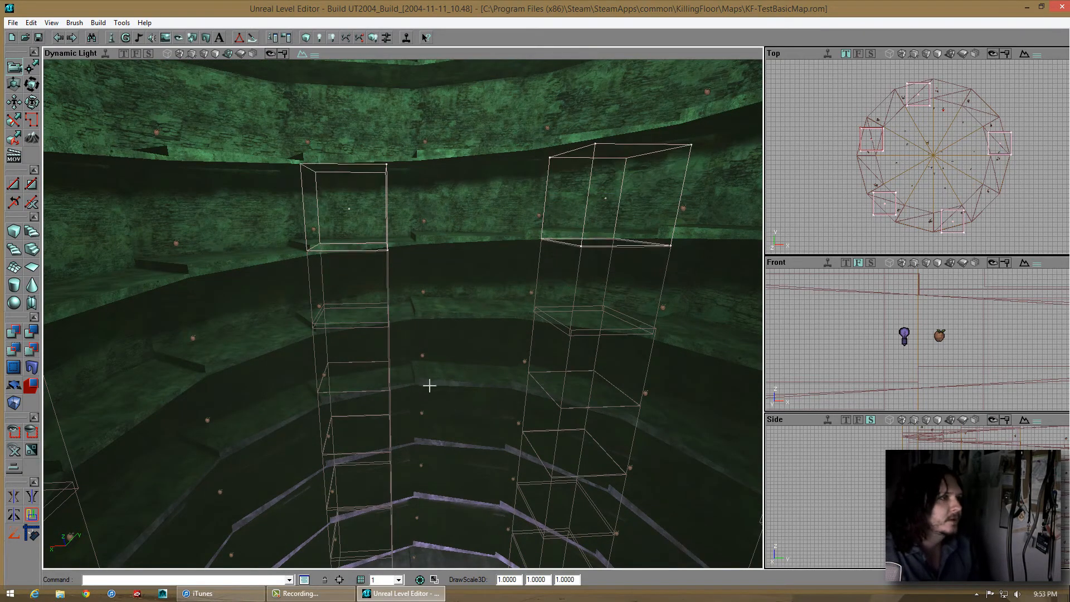
right_click_drag(429, 385, 401, 312)
Save the map and run Build All on the level
left_click(38, 37)
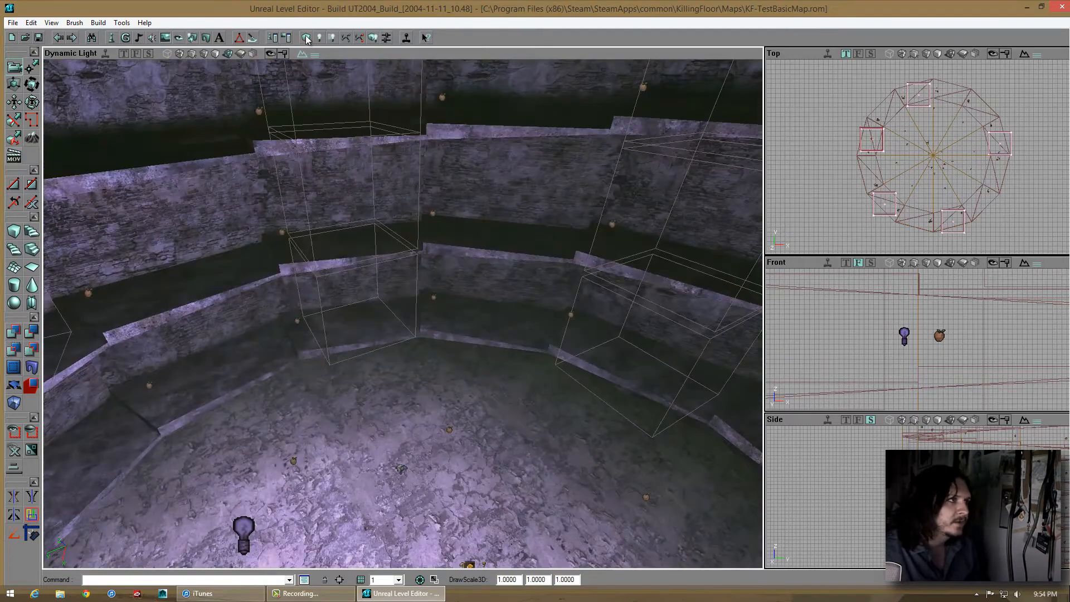
left_click(372, 37)
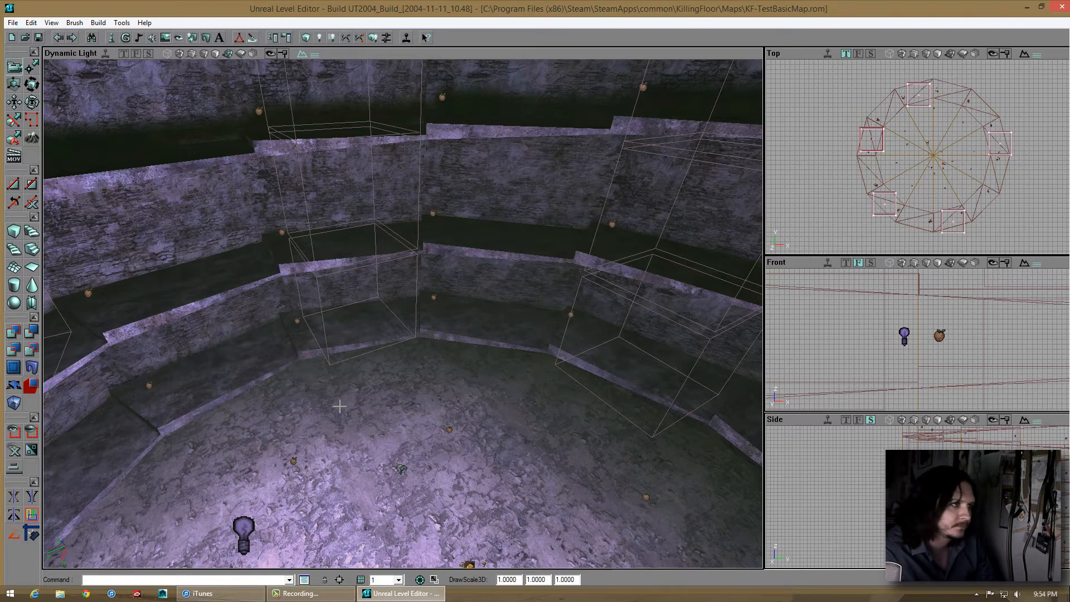
Rebuild the builder brush as a cube and move it across the arena near the opposite outer wall
middle_click_drag(339, 406, 350, 415)
right_click_drag(363, 413, 404, 312)
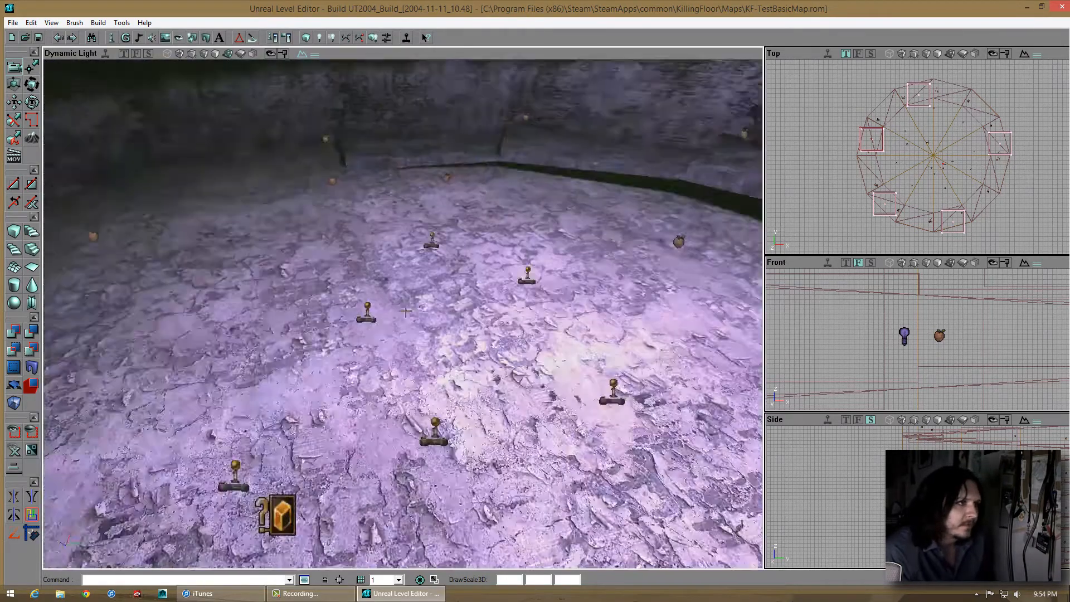
right_click_drag(405, 311, 473, 290)
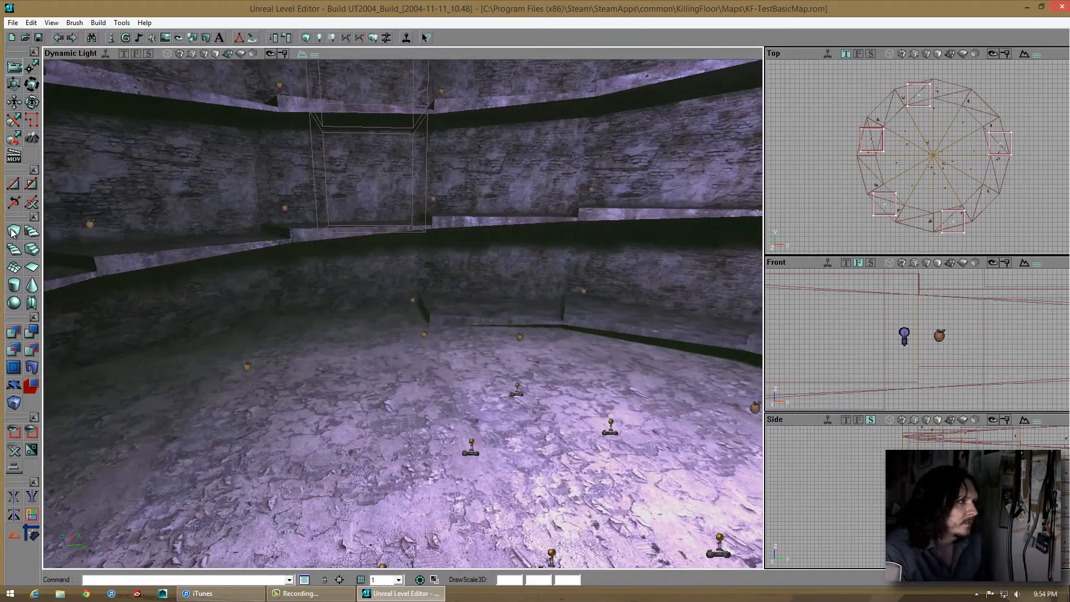
left_click(13, 233)
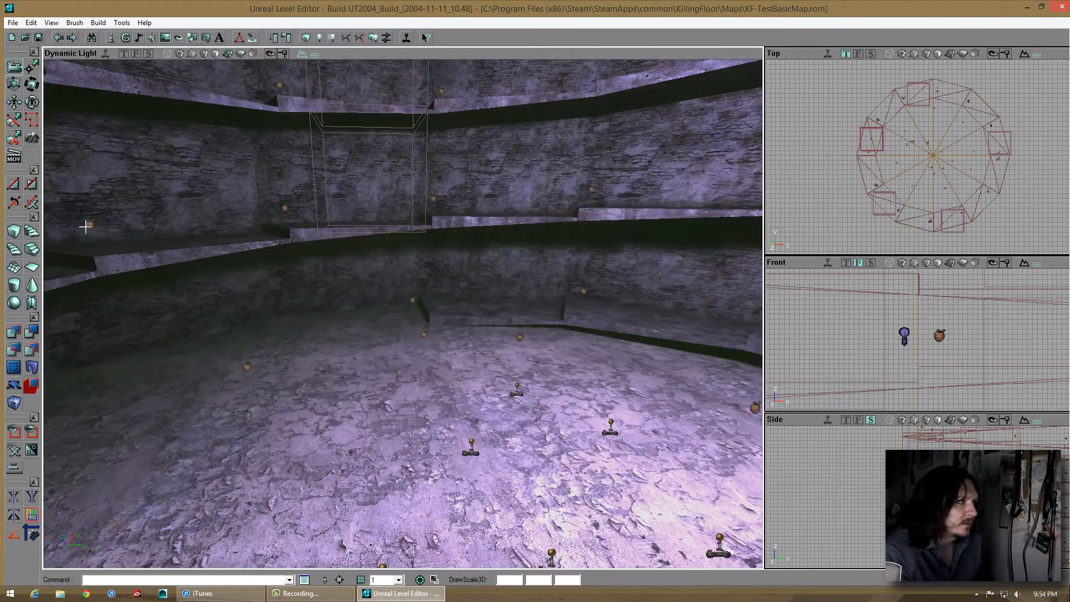
mouse_move(288, 211)
left_mouse_down()
mouse_move(406, 311)
mouse_move(406, 253)
mouse_move(402, 323)
mouse_move(325, 238)
left_mouse_up()
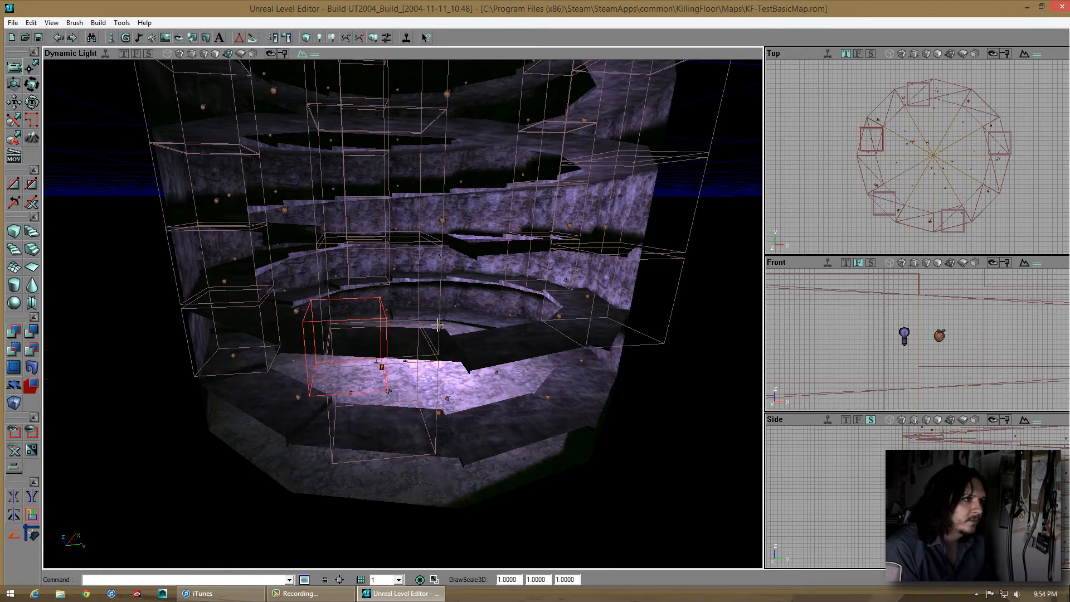
mouse_move(395, 376)
left_mouse_down()
mouse_move(413, 272)
mouse_move(446, 239)
left_mouse_up()
mouse_move(939, 118)
left_mouse_down()
mouse_move(933, 133)
mouse_move(958, 100)
left_mouse_up()
mouse_move(403, 314)
left_mouse_down()
mouse_move(395, 308)
mouse_move(415, 312)
left_mouse_up()
left_click_drag(966, 164, 984, 202, "ctrl")
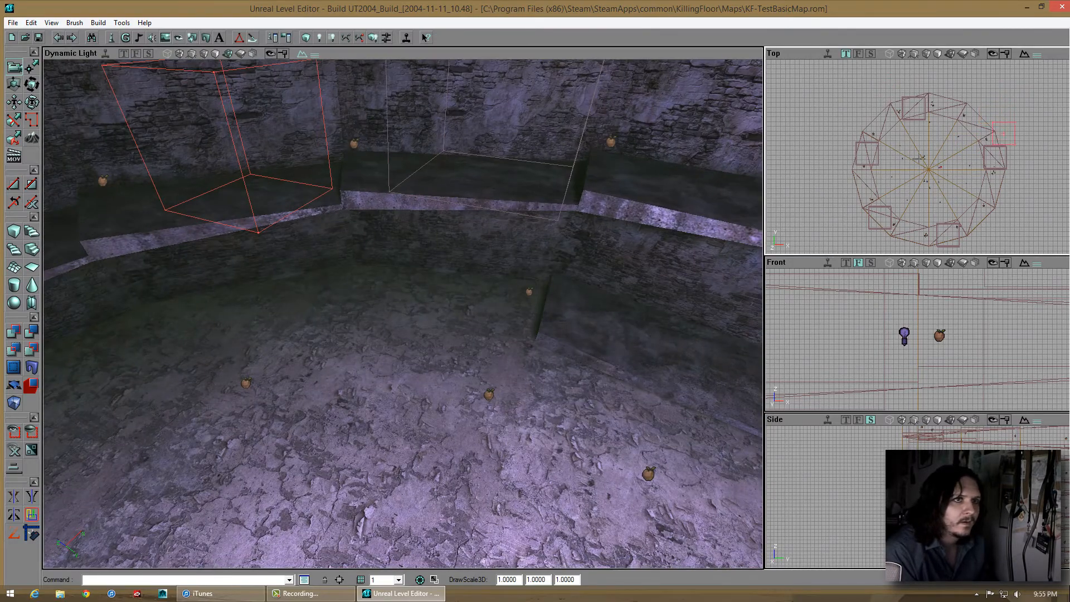
Lower the builder brush to the floor-level wall beneath the zombie volume's ledge
mouse_move(403, 314)
left_mouse_down()
mouse_move(429, 312)
mouse_move(402, 268)
mouse_move(403, 357)
left_mouse_up()
scroll(956, 144, "up", 5)
scroll(956, 144, "up", 4)
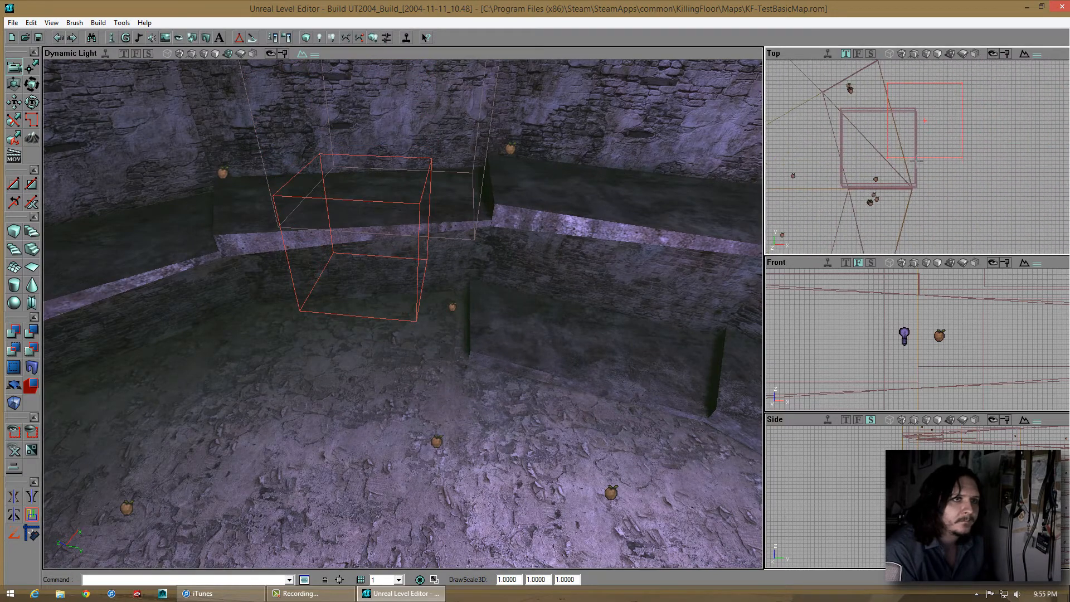
mouse_move(503, 279)
left_mouse_down()
mouse_move(403, 311)
mouse_move(495, 257)
mouse_move(396, 317)
mouse_move(241, 255)
left_mouse_up()
mouse_move(446, 301)
left_mouse_down()
mouse_move(401, 313)
mouse_move(452, 292)
mouse_move(402, 314)
mouse_move(420, 292)
left_mouse_up()
Rebuild the cube brush with height 250, width 150 and breadth 80
right_click(21, 237)
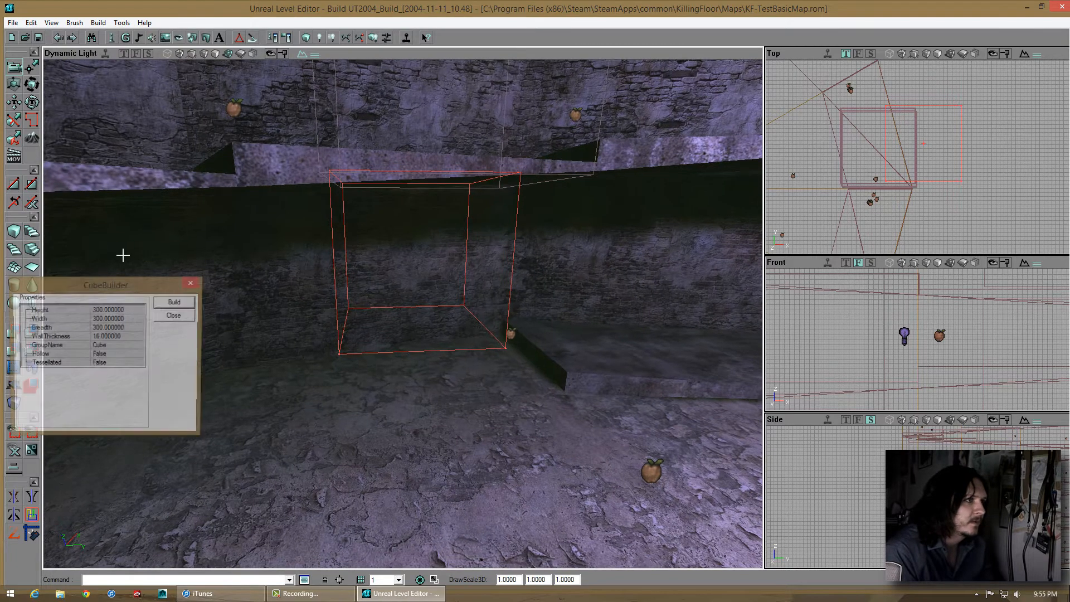
left_click(128, 310)
type("250")
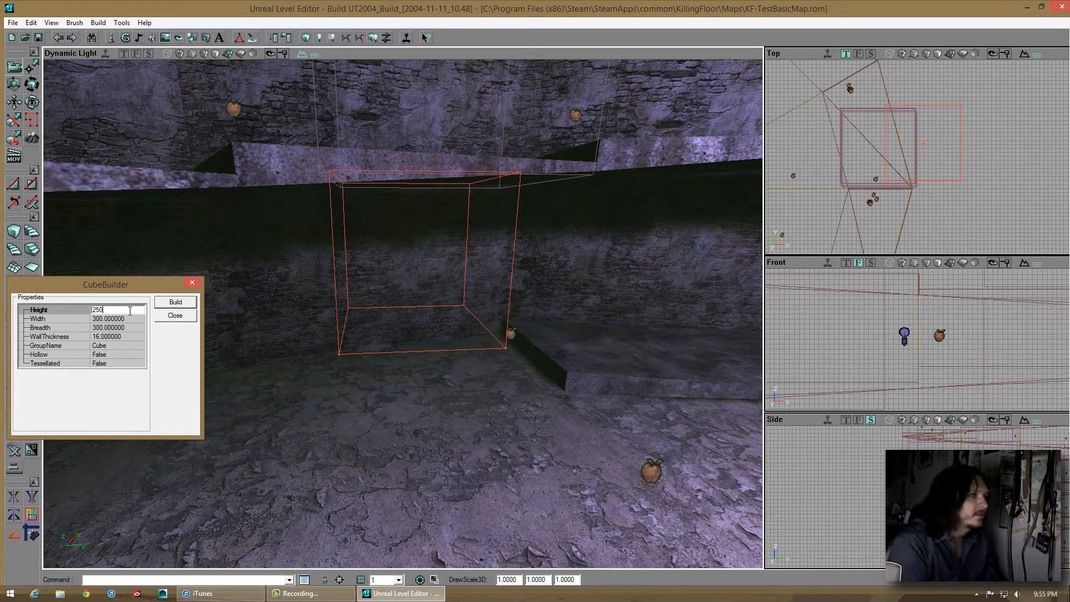
left_click(122, 320)
type("15")
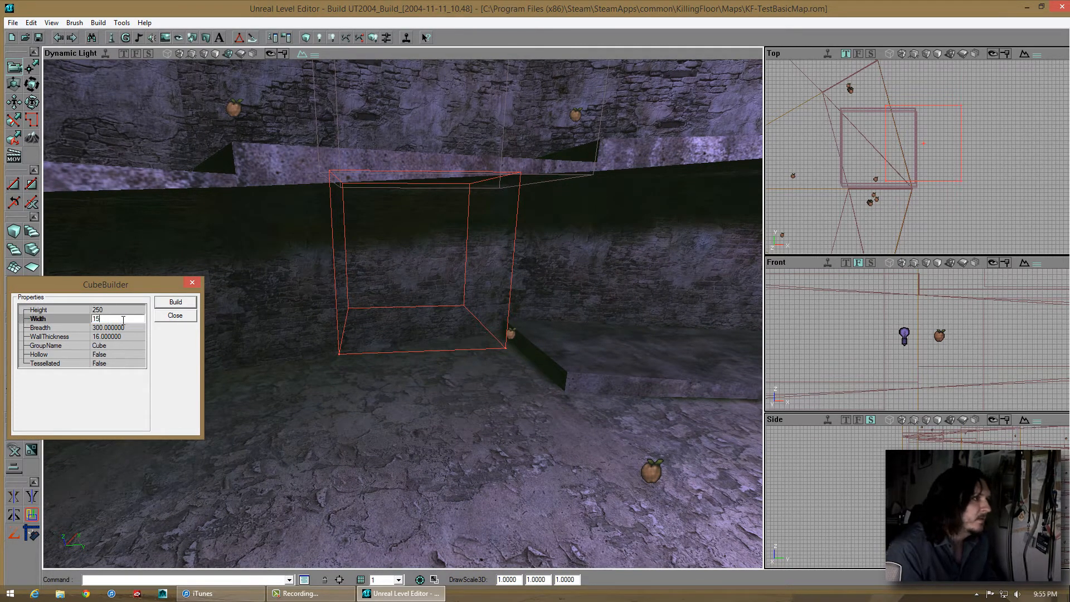
type("0")
left_click(171, 306)
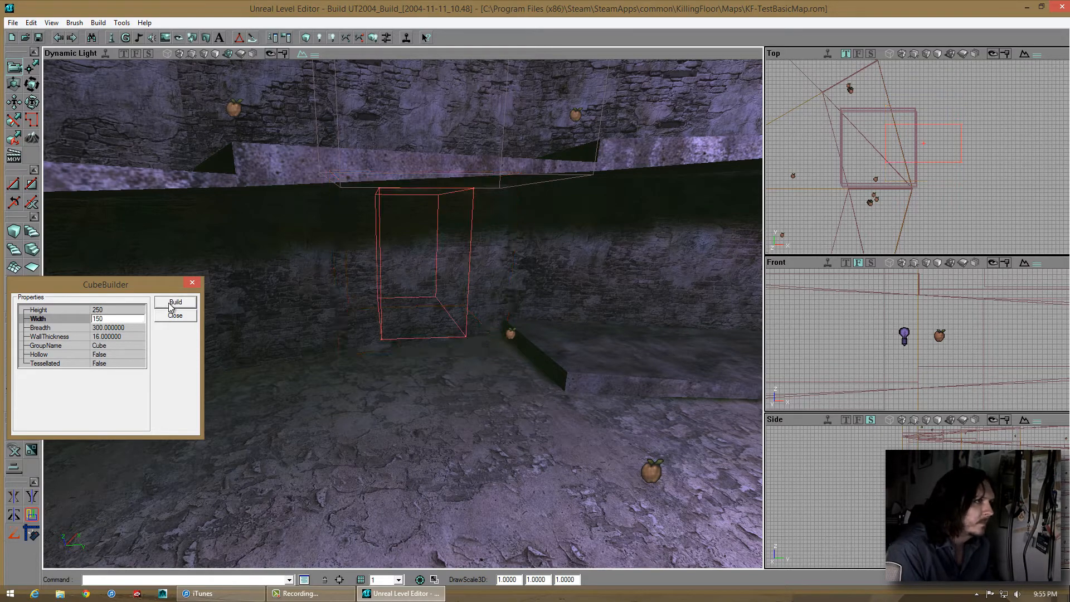
left_click(107, 327)
type("80")
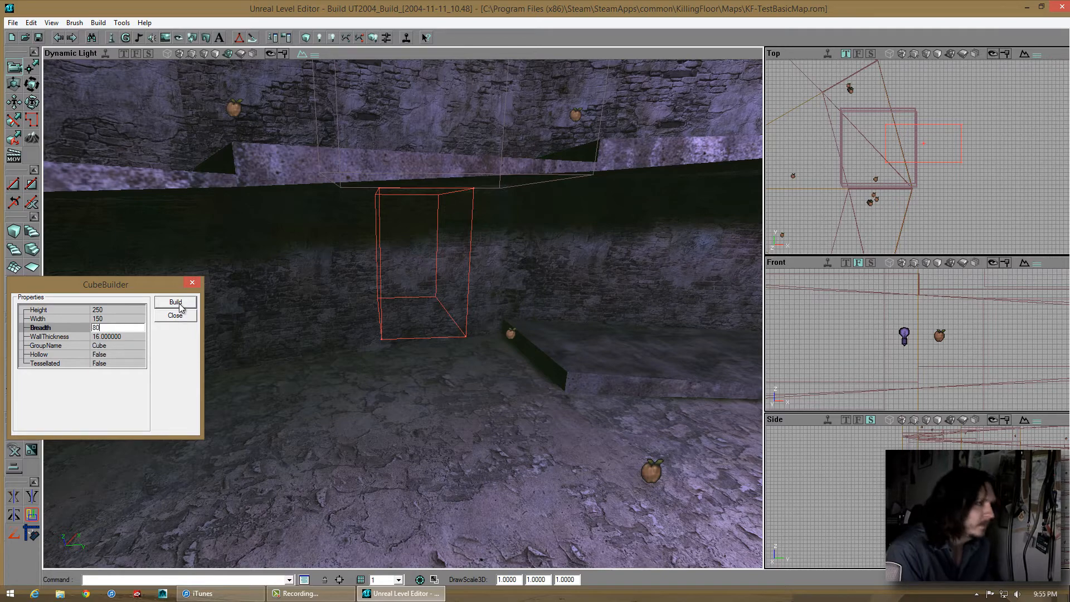
left_click(176, 303)
Rotate and move the builder brush so it sits in the slanted wall at floor level, and save the map
scroll(872, 189, "up", 2)
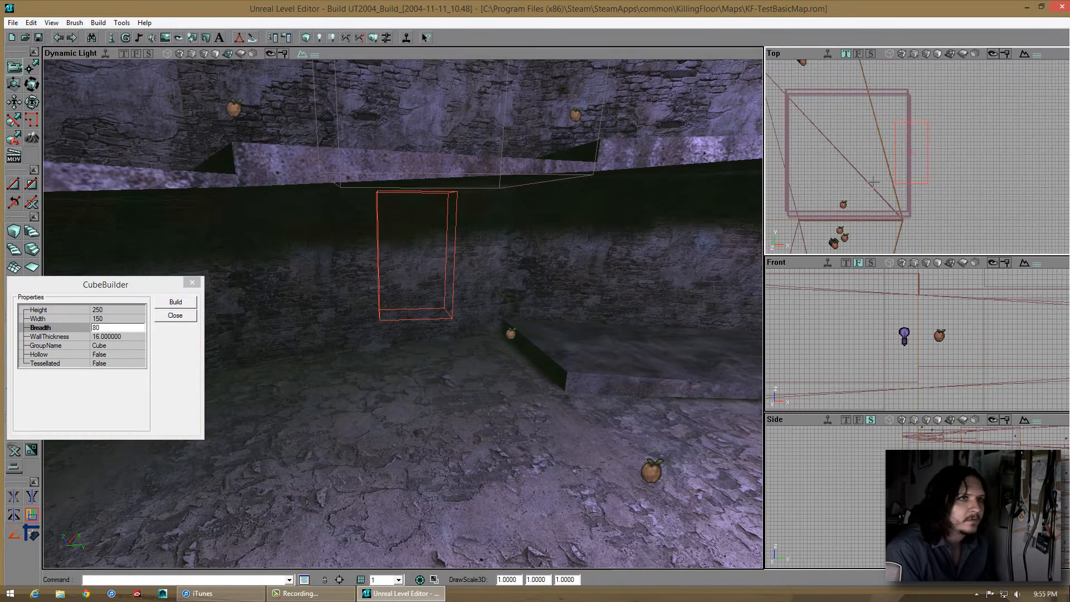
mouse_move(403, 314)
left_mouse_down()
mouse_move(454, 303)
mouse_move(401, 315)
mouse_move(407, 301)
left_mouse_up()
left_click_drag(868, 176, 872, 172)
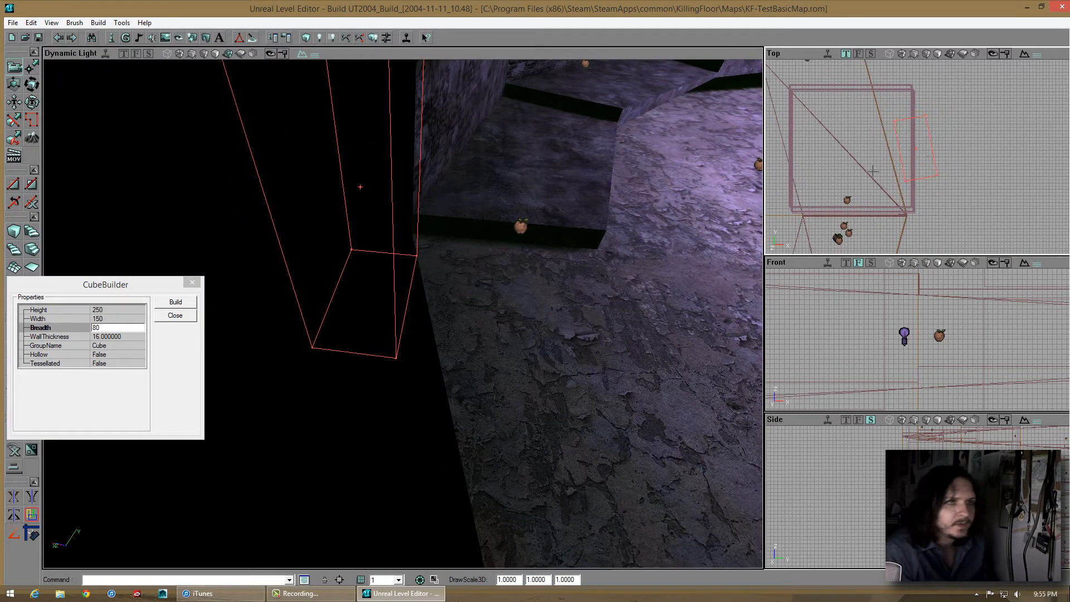
left_click_drag(944, 147, 925, 152, "ctrl")
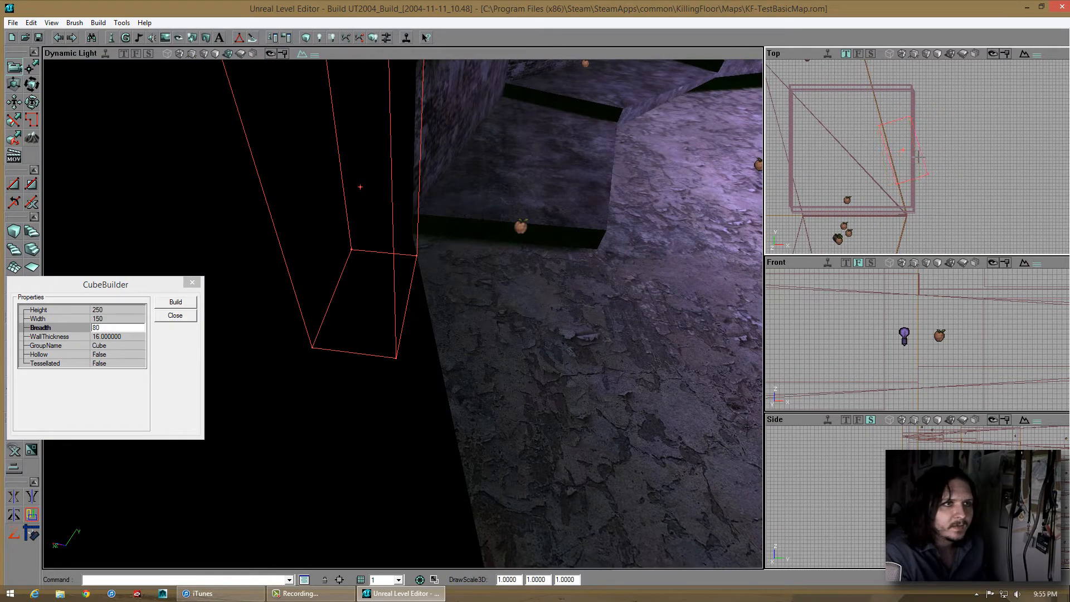
left_click_drag(401, 314, 457, 258)
left_click(191, 316)
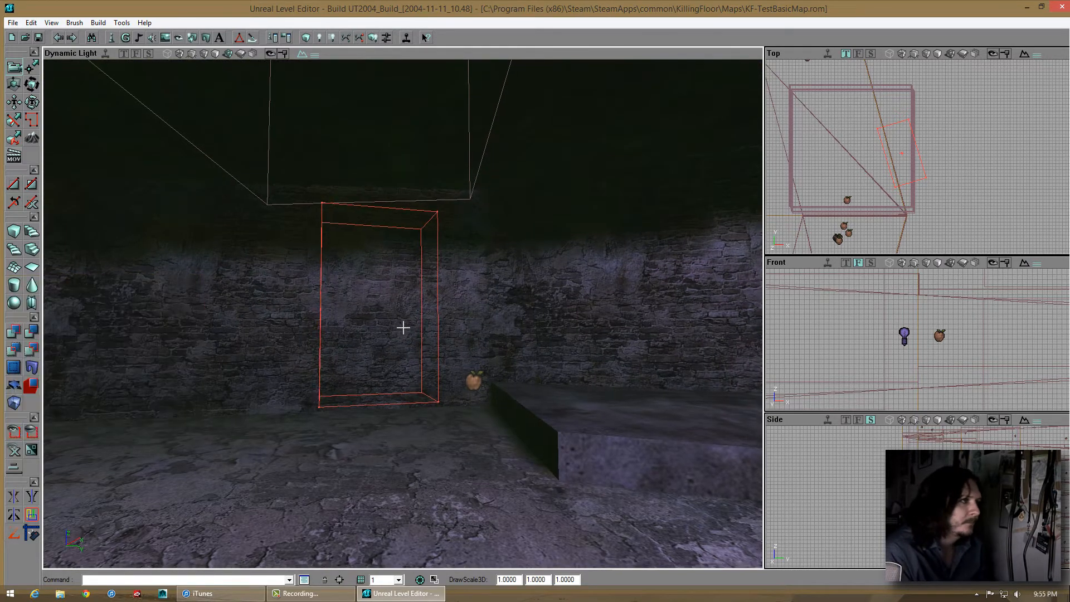
left_click_drag(402, 327, 402, 320)
left_click(39, 39)
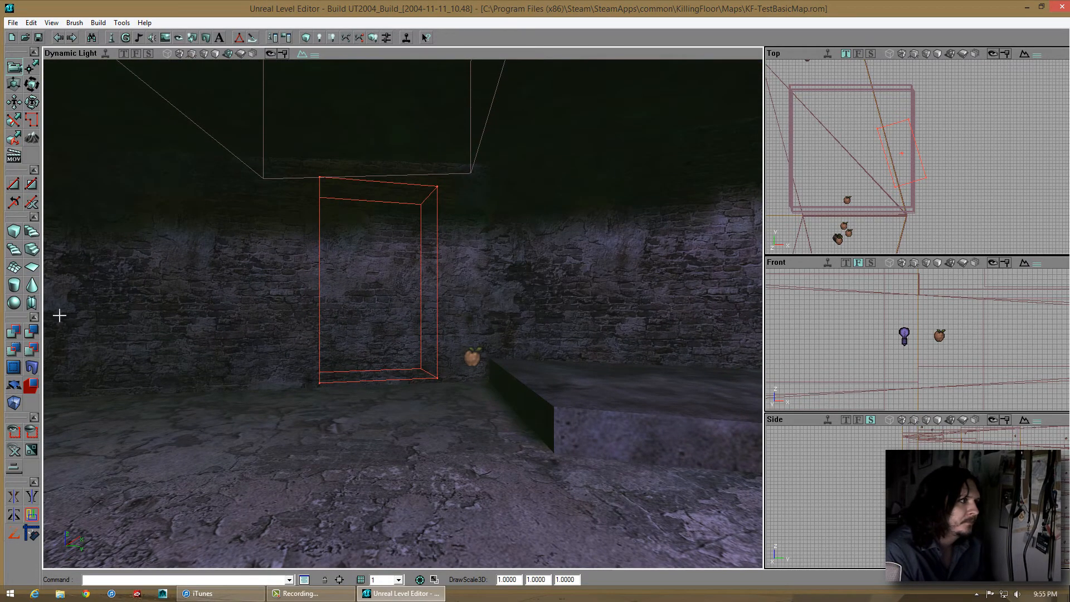
Subtract the door-sized builder brush from the slanted wall at floor level and save the map
left_click(32, 331)
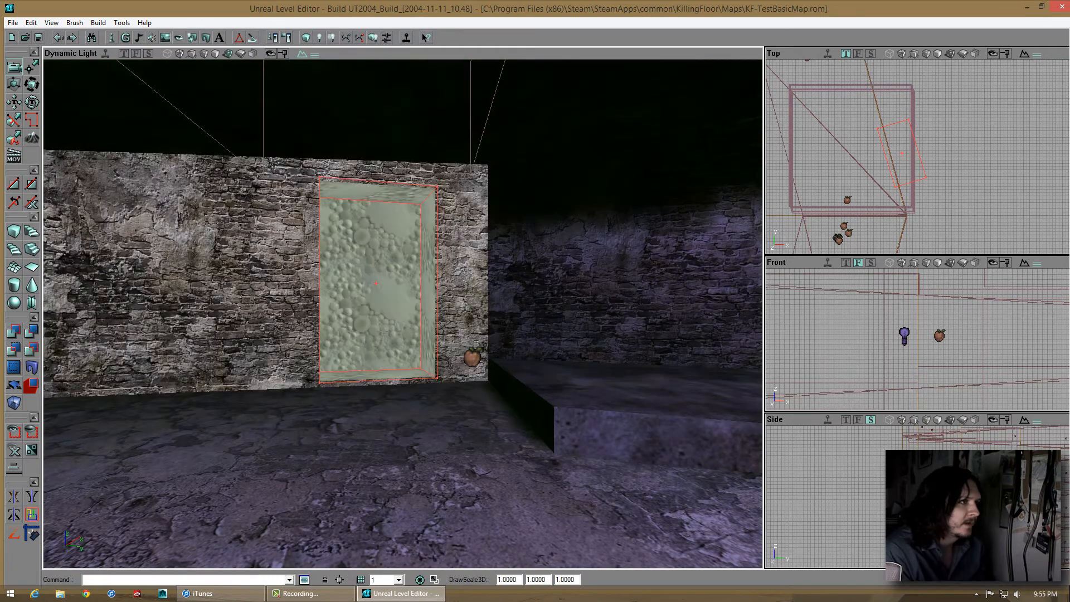
left_click_drag(403, 311, 424, 356)
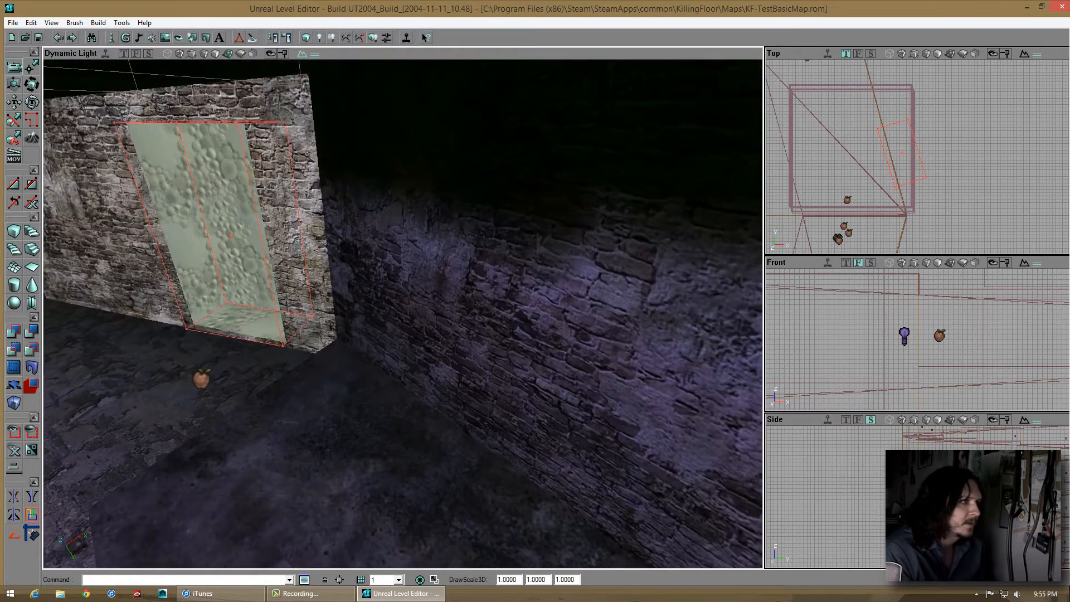
left_click(40, 37)
right_click_drag(389, 313, 220, 220)
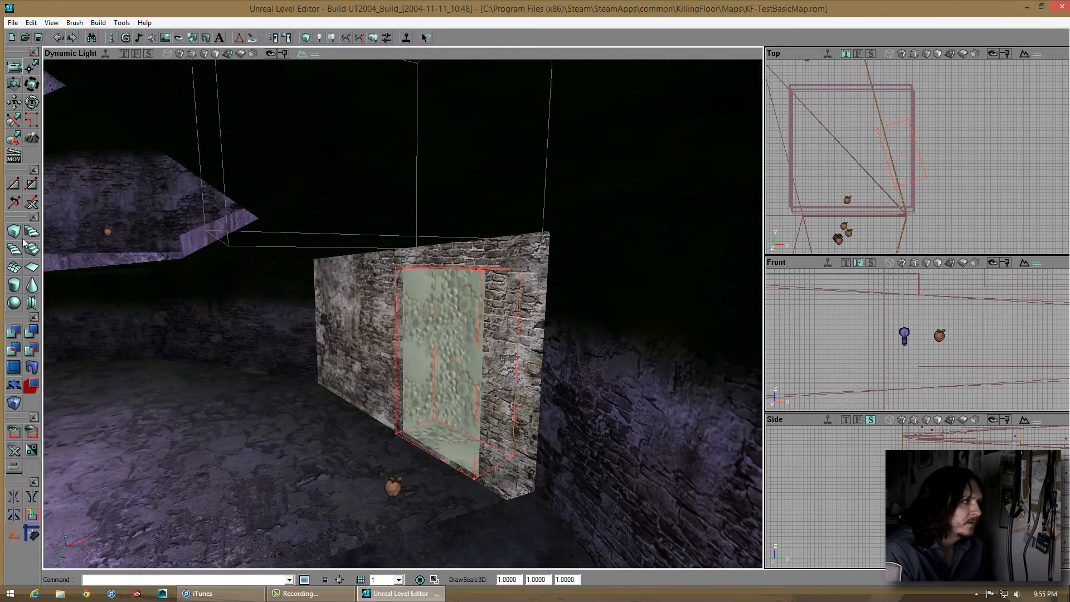
right_click(395, 317)
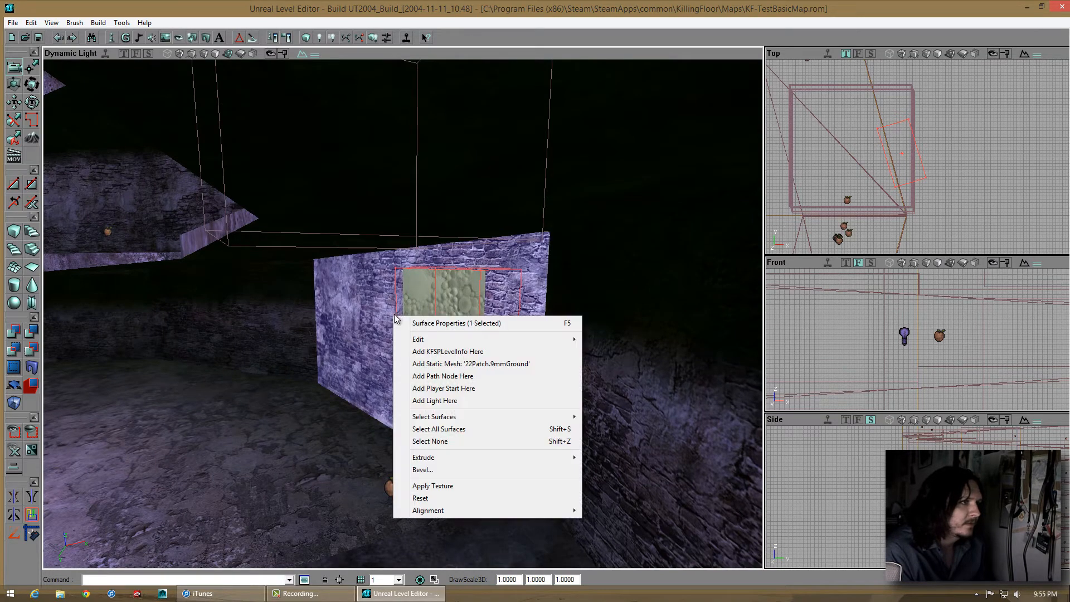
left_click(950, 172)
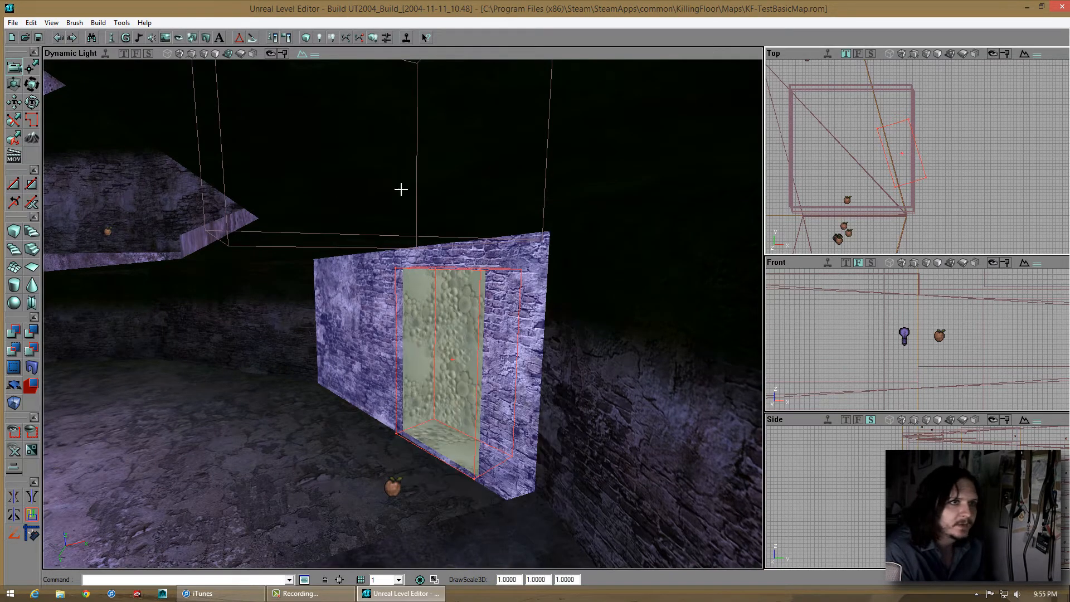
Rebuild the cube brush with height 300, width 300 and breadth 500
right_click(14, 230)
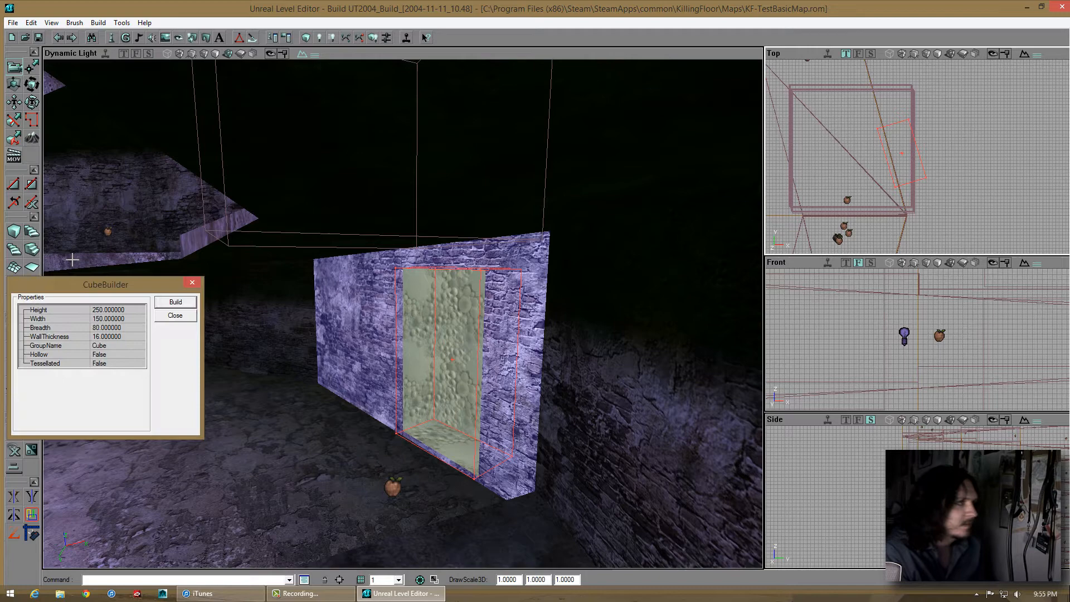
left_click(118, 318)
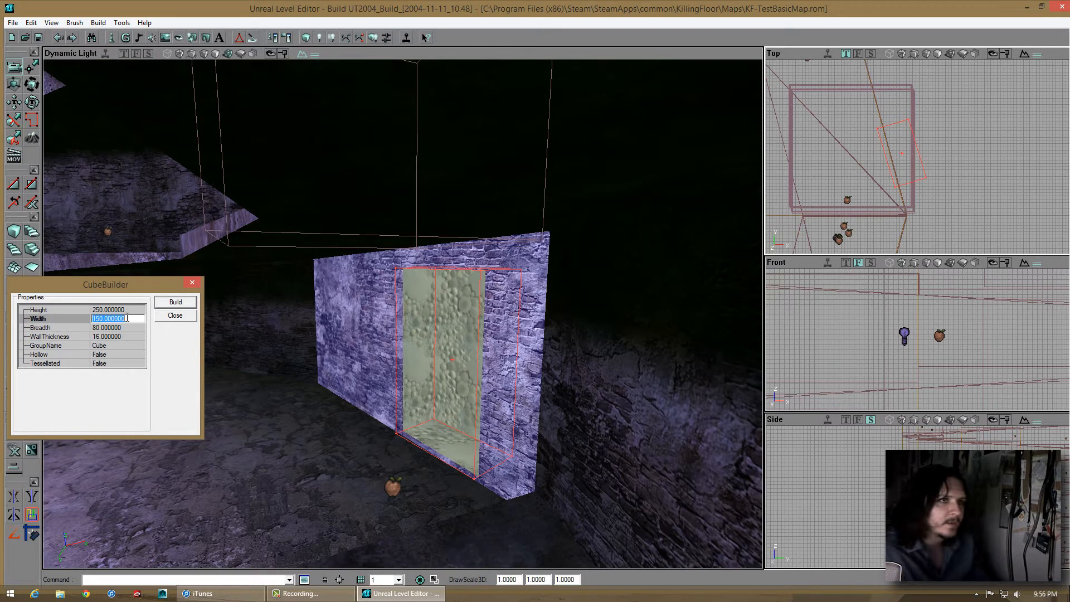
type("300")
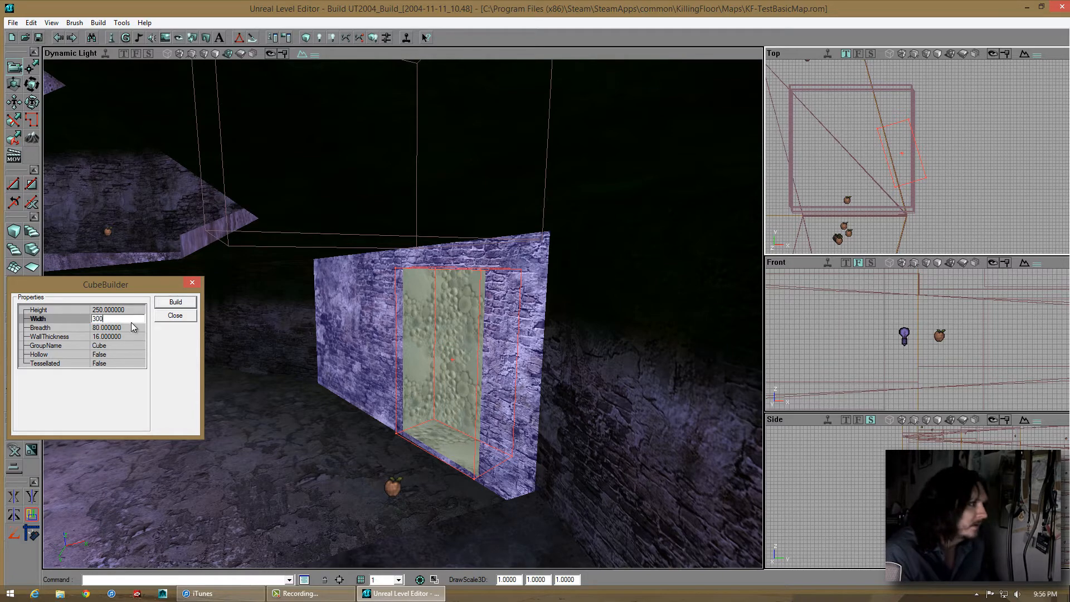
left_click(134, 326)
type("5")
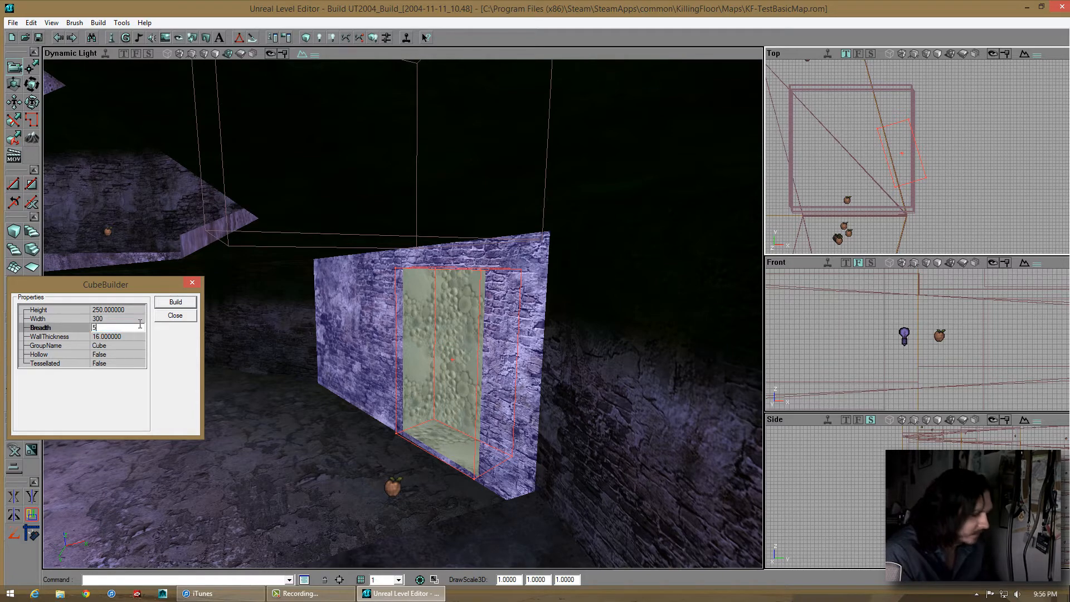
type("00")
left_click(138, 310)
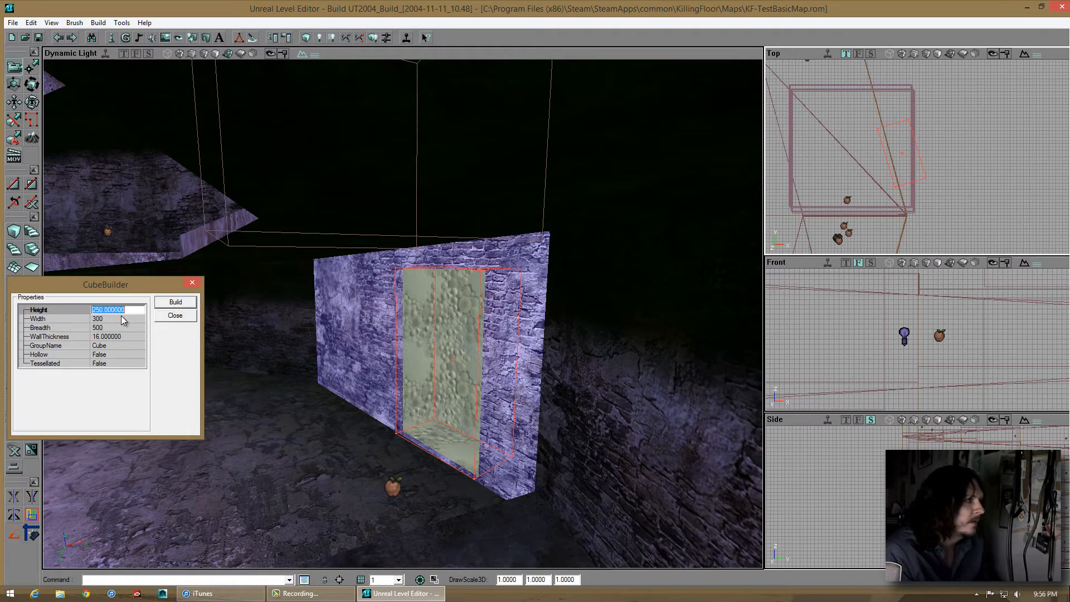
type("300")
left_click(176, 301)
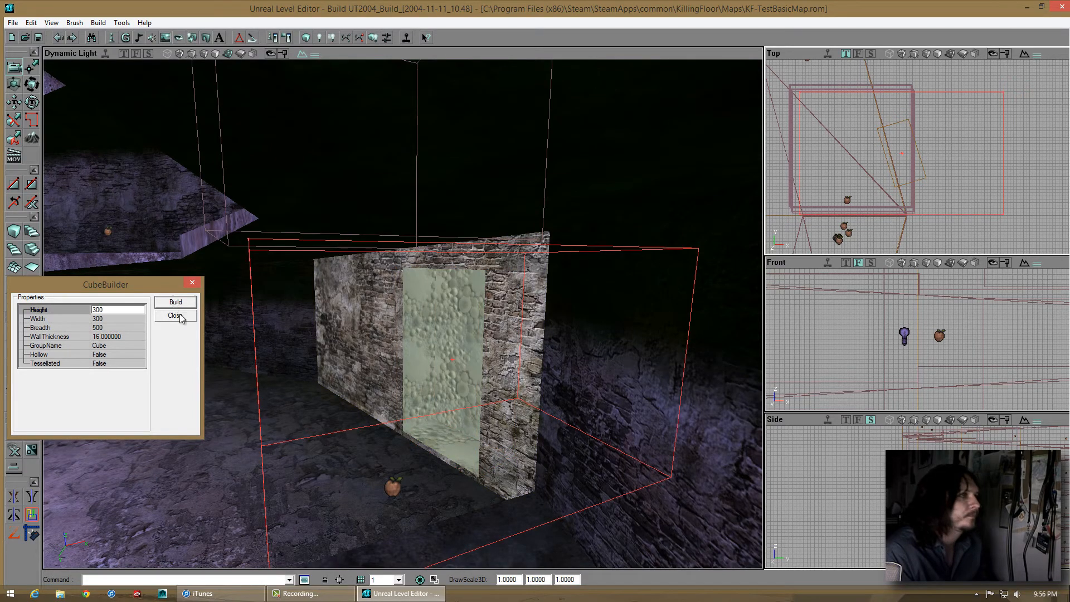
Rotate and move the cube brush behind the doorway, subtract it to carve out a room, and save the map
right_click_drag(930, 157, 921, 158, "ctrl")
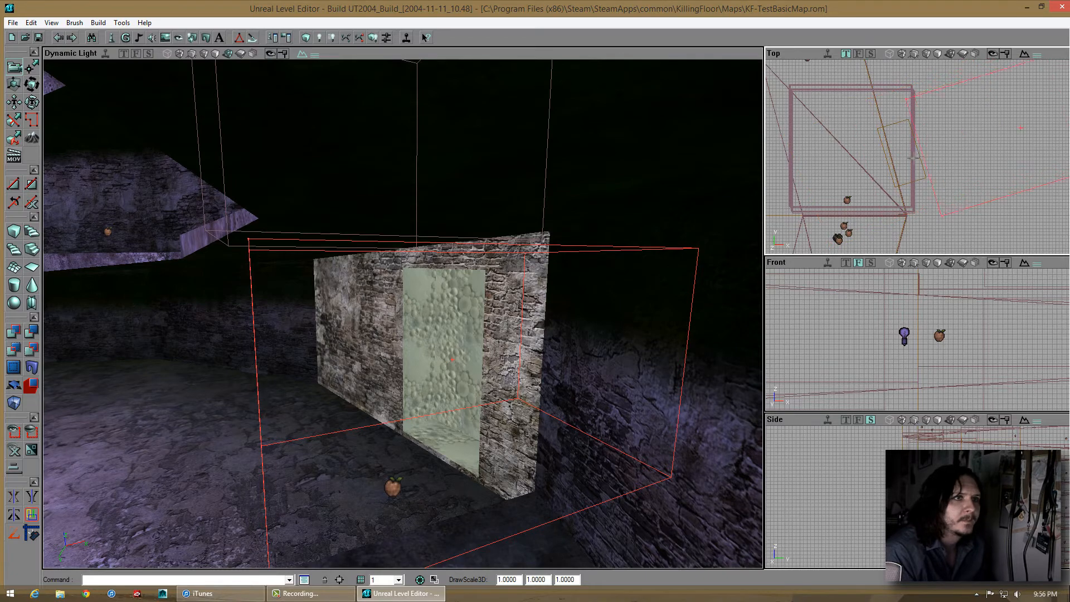
mouse_move(281, 357)
left_mouse_down()
mouse_move(479, 294)
mouse_move(401, 313)
mouse_move(405, 270)
mouse_move(402, 312)
mouse_move(354, 261)
left_mouse_up()
left_click(31, 332)
mouse_move(401, 313)
left_mouse_down()
mouse_move(392, 318)
mouse_move(407, 306)
mouse_move(412, 315)
mouse_move(397, 332)
mouse_move(407, 322)
left_mouse_up()
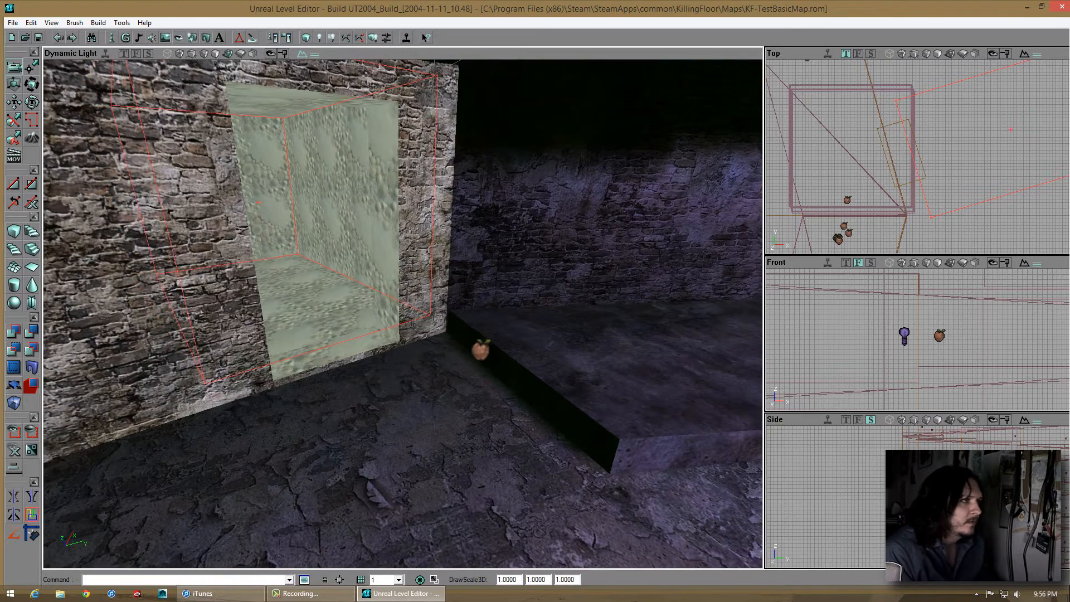
left_click(37, 39)
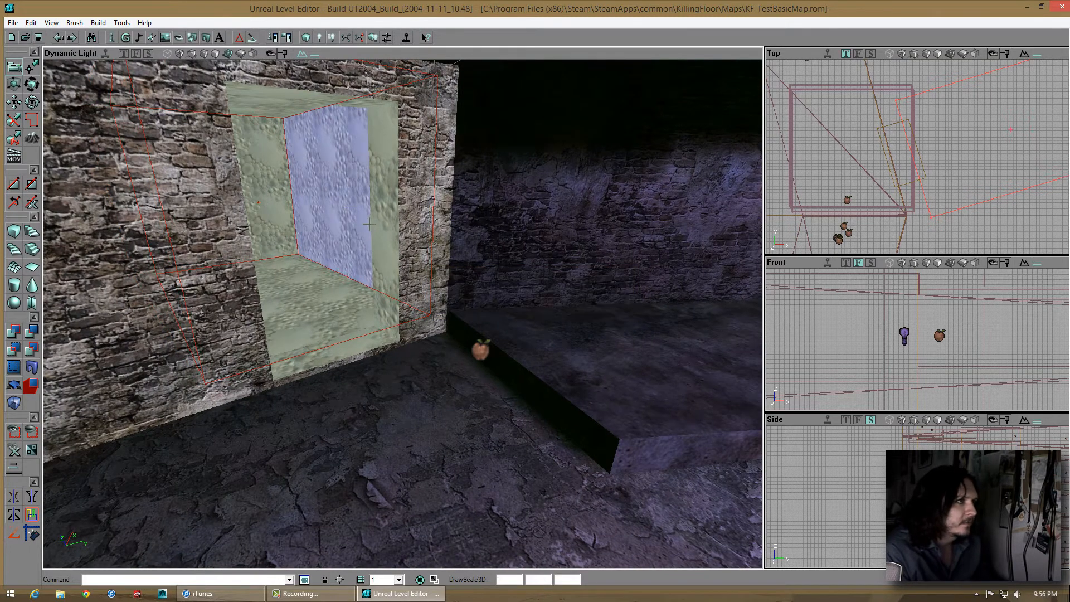
Apply the Peeled_Paint_1_Green texture from the Asylum_T package to all surfaces of the new room
left_click(170, 38)
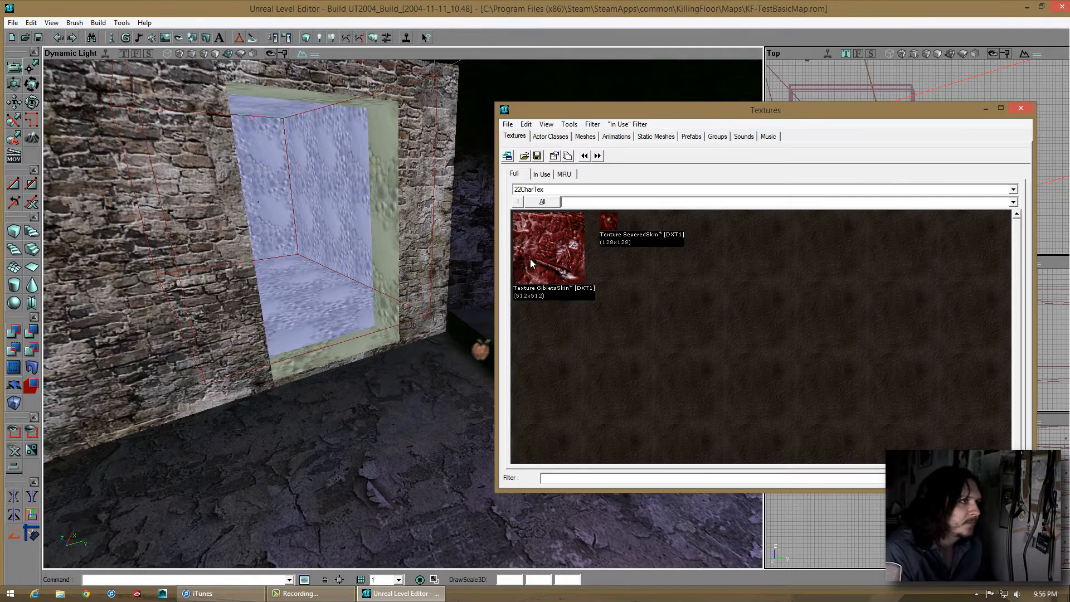
left_click(539, 190)
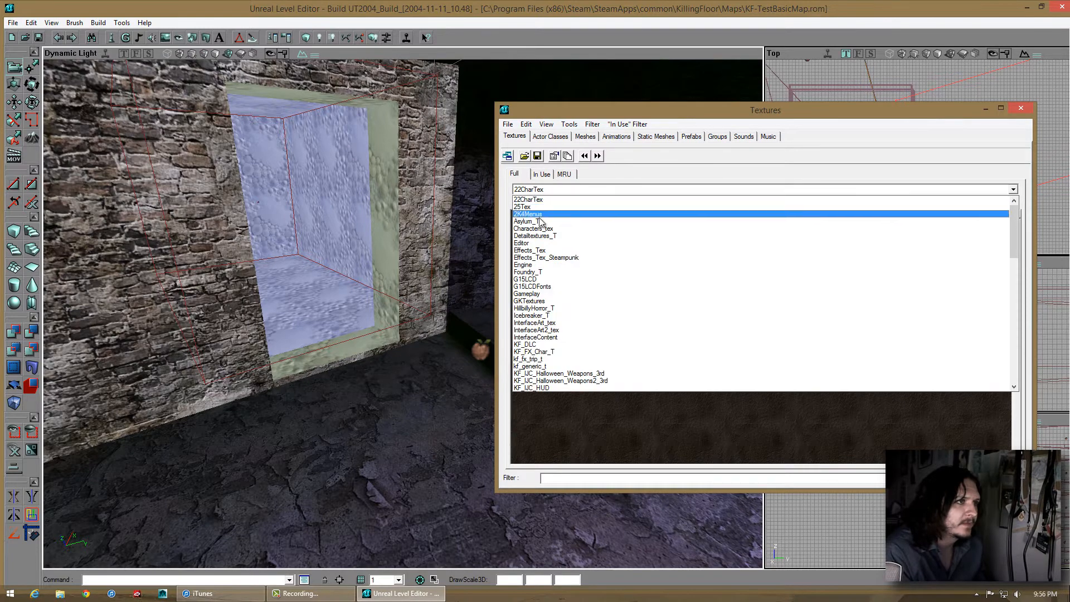
left_click(543, 215)
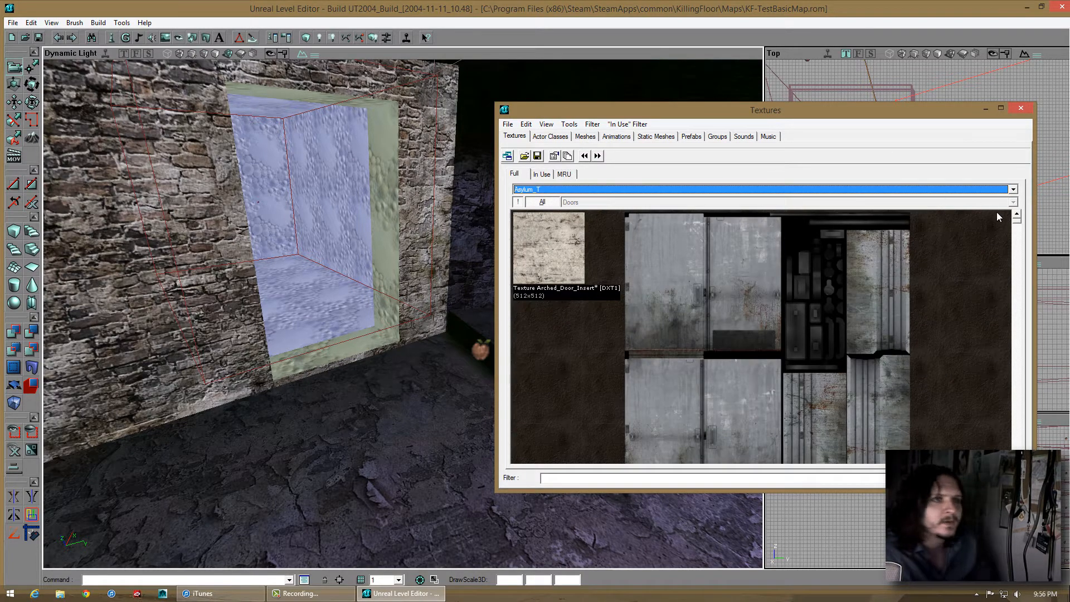
left_click_drag(1017, 217, 1026, 396)
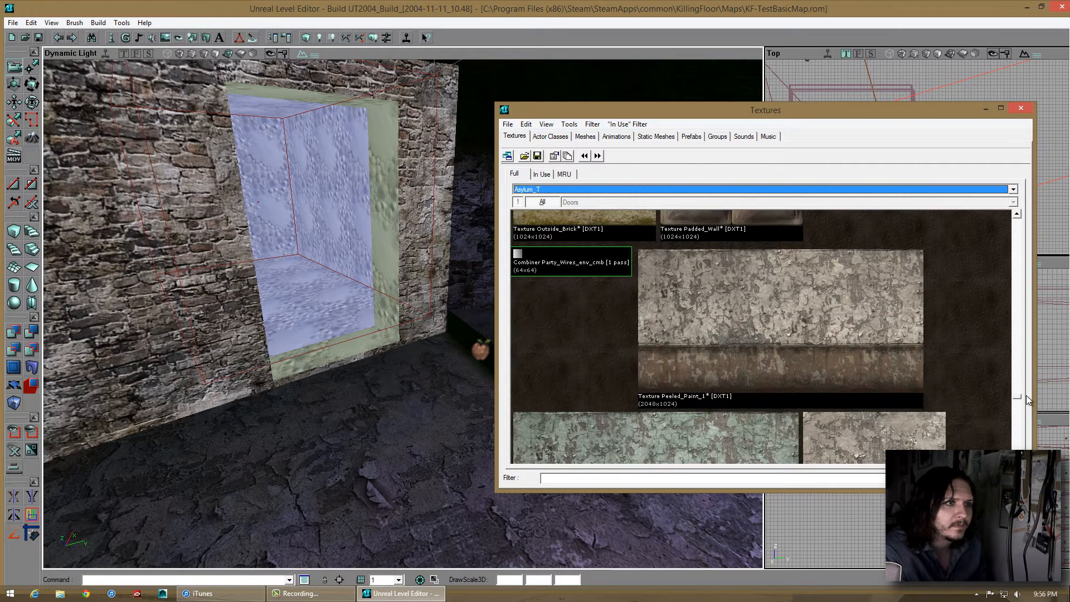
left_click(715, 290)
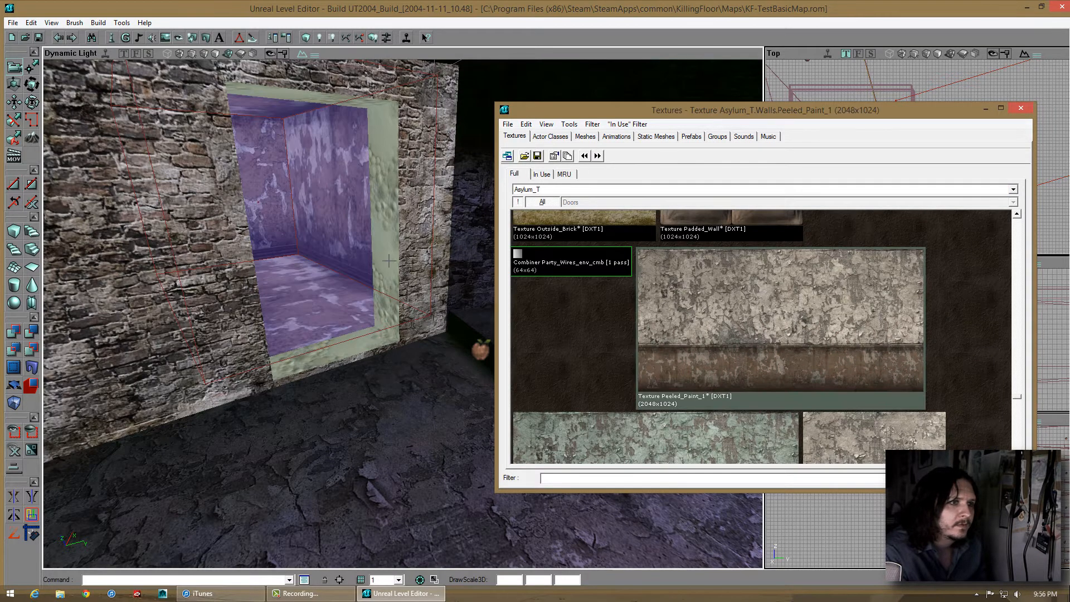
left_click_drag(388, 261, 387, 212)
left_click(629, 427)
Align the texture on the room's six surfaces with the Planar alignment
right_click(313, 202)
left_click(326, 210)
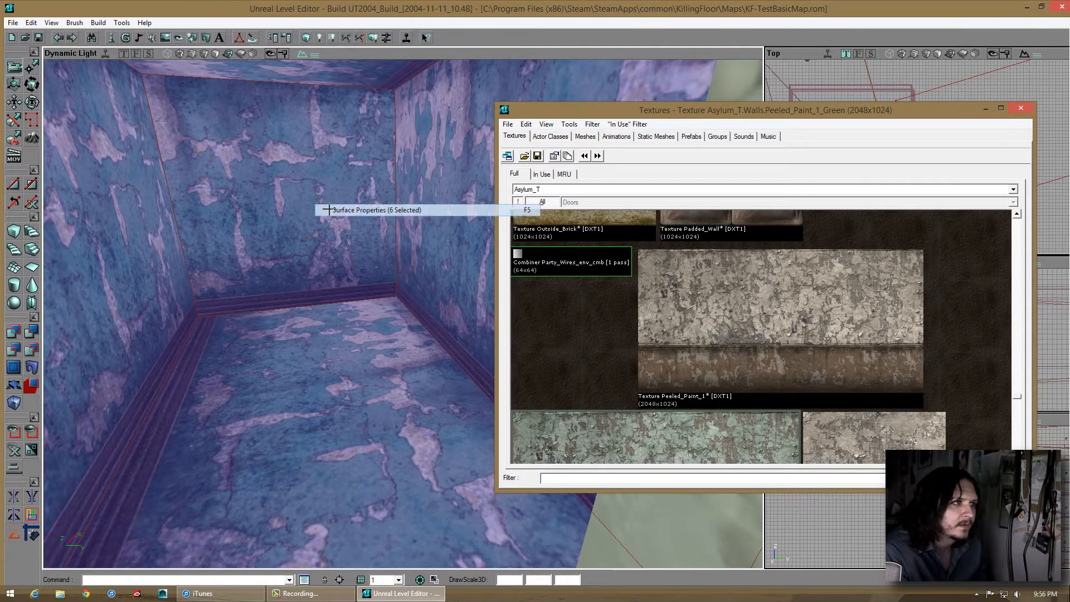
left_click(88, 23)
left_click(24, 56)
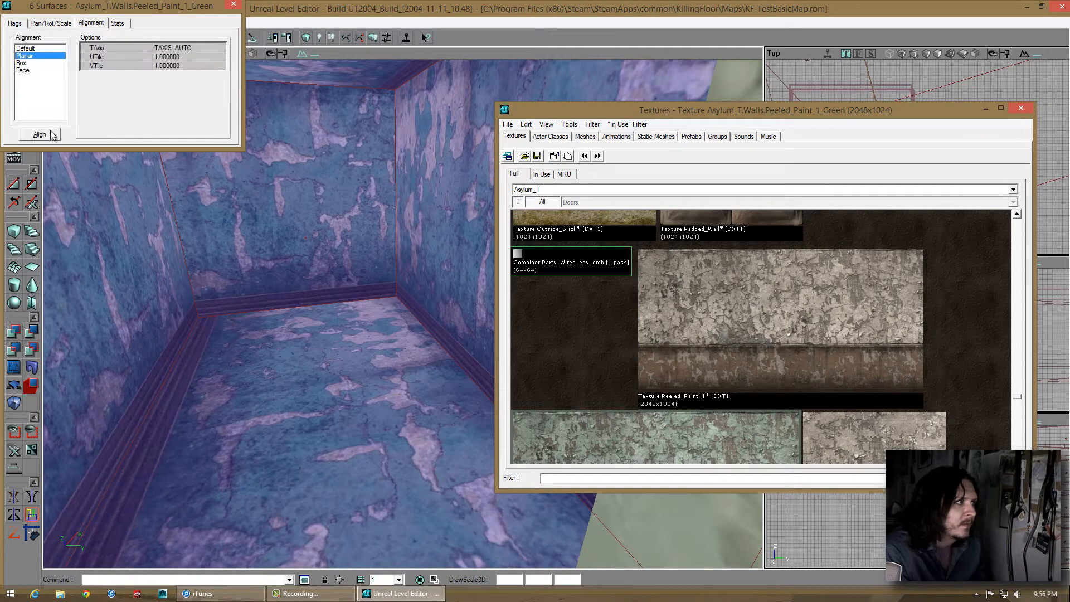
left_click(39, 135)
Set the simple texture scaling of the room's six surfaces to 0.5
left_click(51, 23)
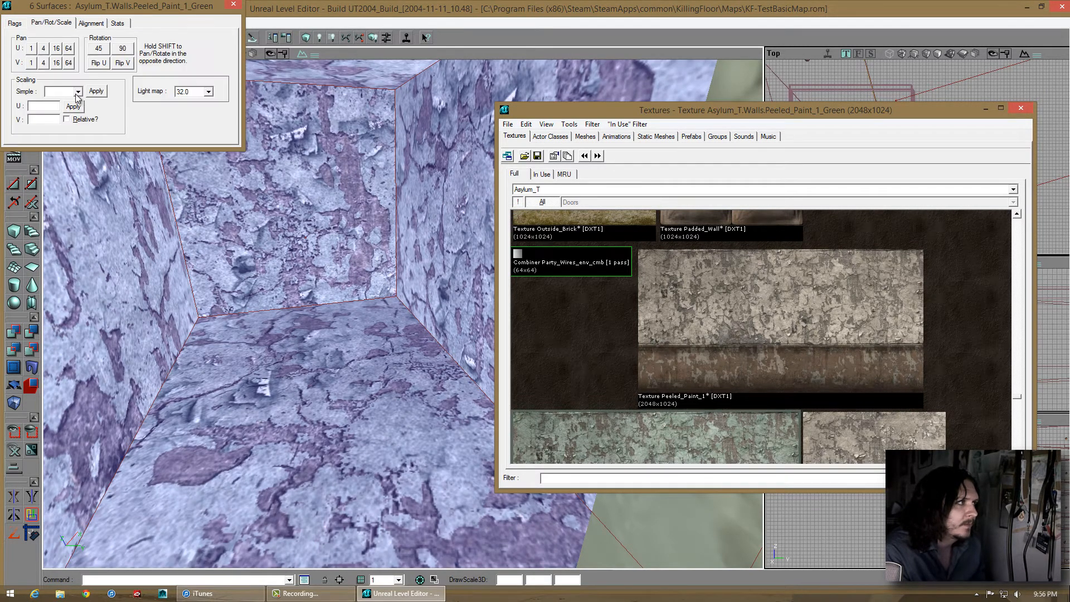
left_click(78, 92)
left_click(55, 125)
left_click(96, 90)
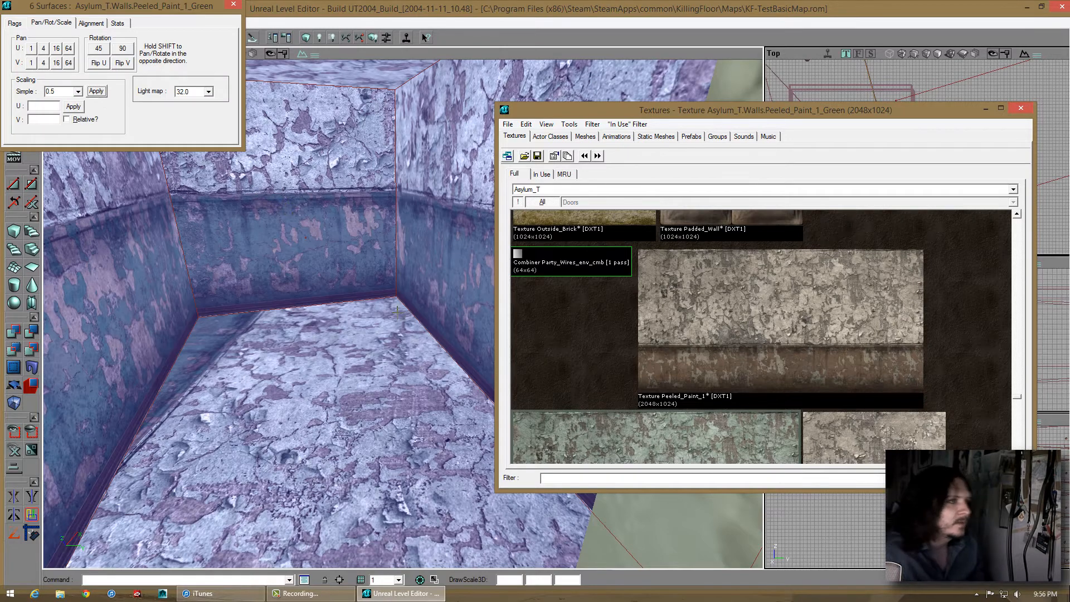
right_click_drag(397, 309, 224, 81)
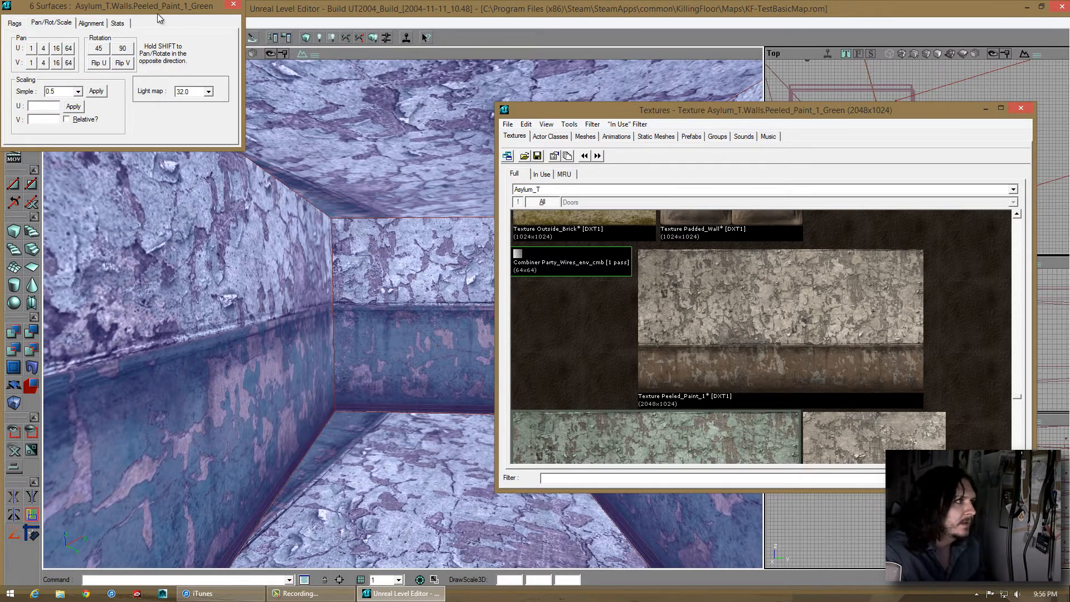
left_click_drag(161, 7, 707, 177)
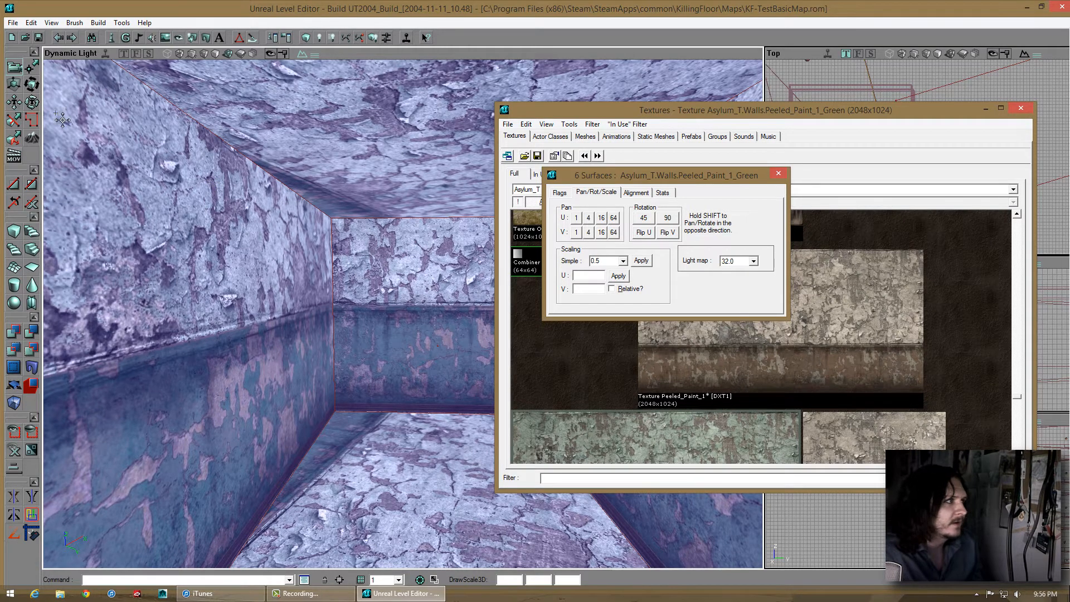
right_click_drag(62, 120, 316, 211)
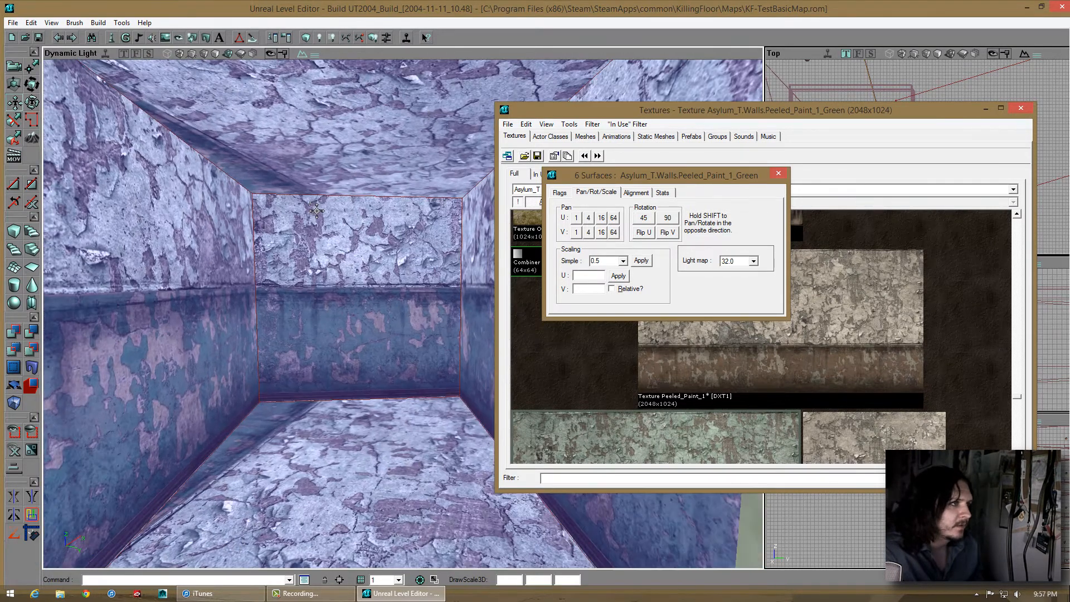
left_click_drag(316, 210, 411, 326)
left_click(641, 263)
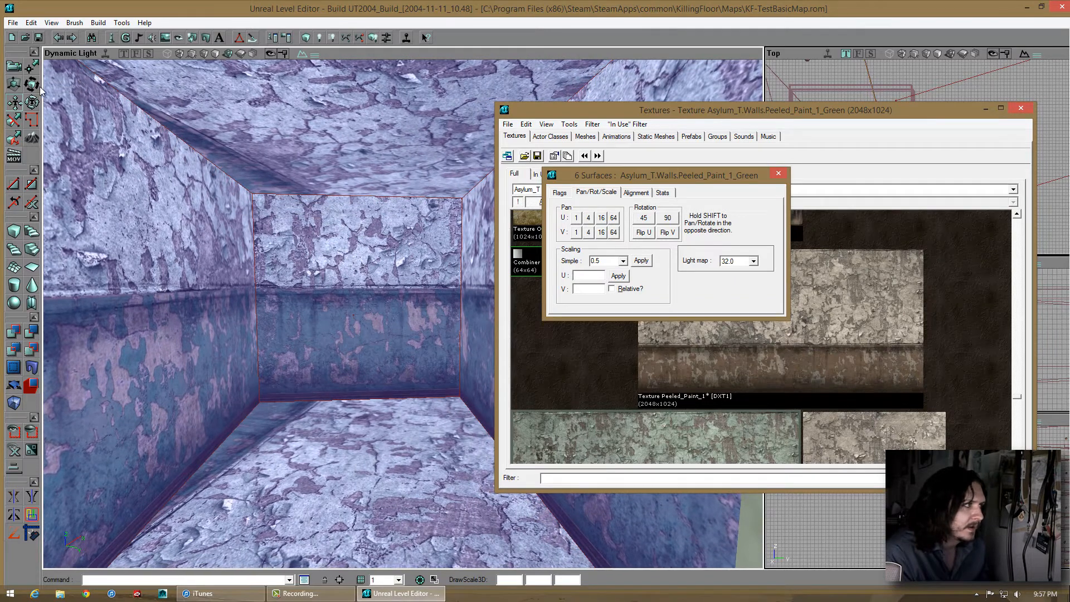
Deselect all surfaces and apply the Peeled_Paint_2 texture to the room's floor only
key("shift+n")
left_click_drag(276, 214, 390, 396)
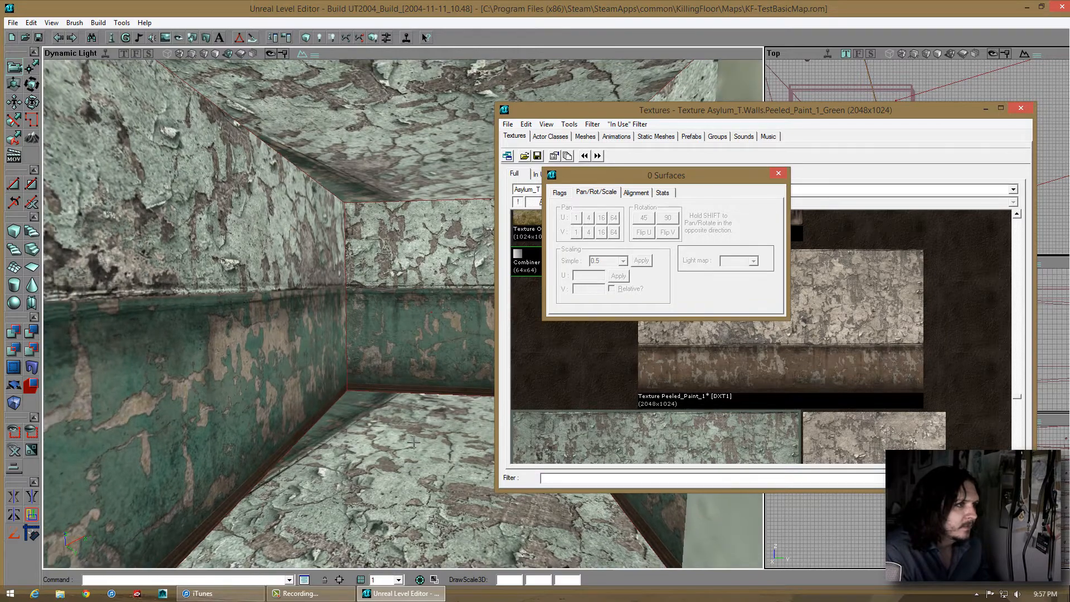
left_click(663, 502)
left_click(836, 434)
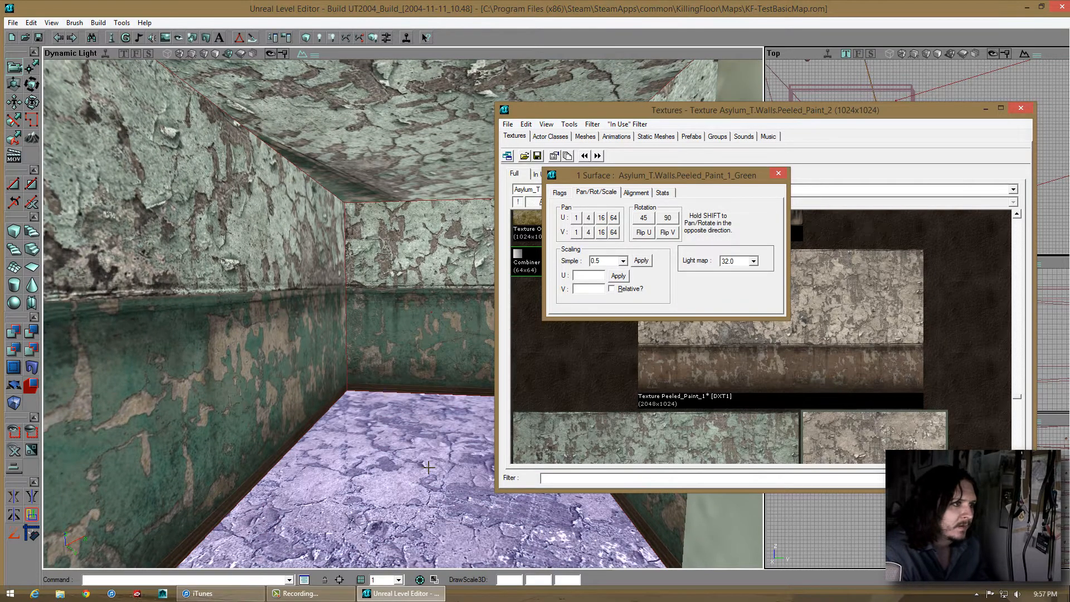
Select only the room's ceiling and apply the in-use Interior_Concrete texture to it
key("shift+n")
right_click_drag(402, 301, 401, 334)
mouse_move(401, 301)
left_mouse_down()
mouse_move(401, 335)
mouse_move(401, 310)
left_mouse_up()
left_click(401, 309)
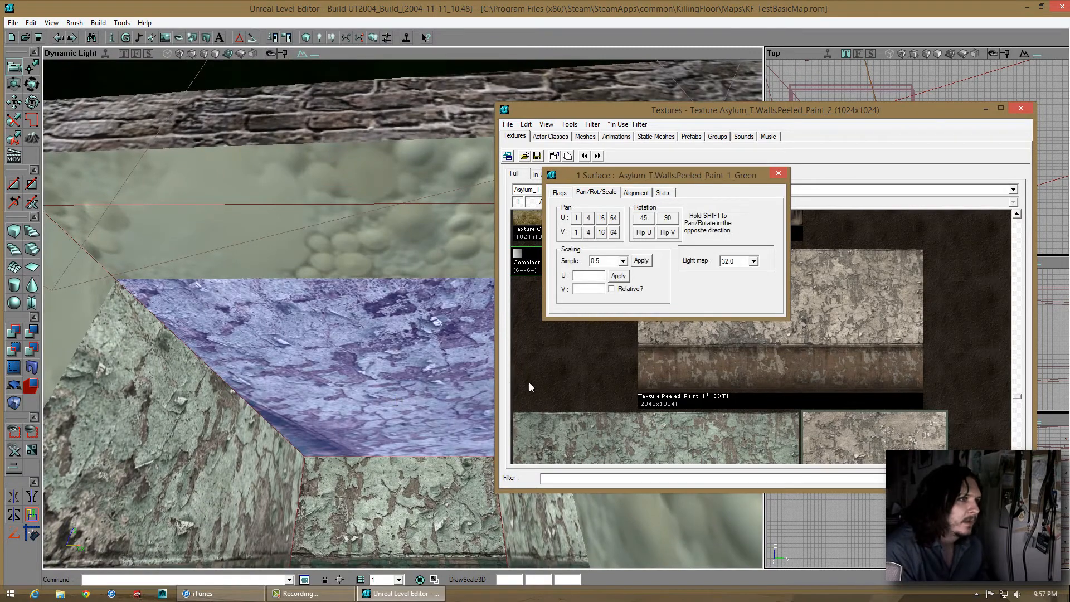
left_click(778, 173)
left_click(541, 174)
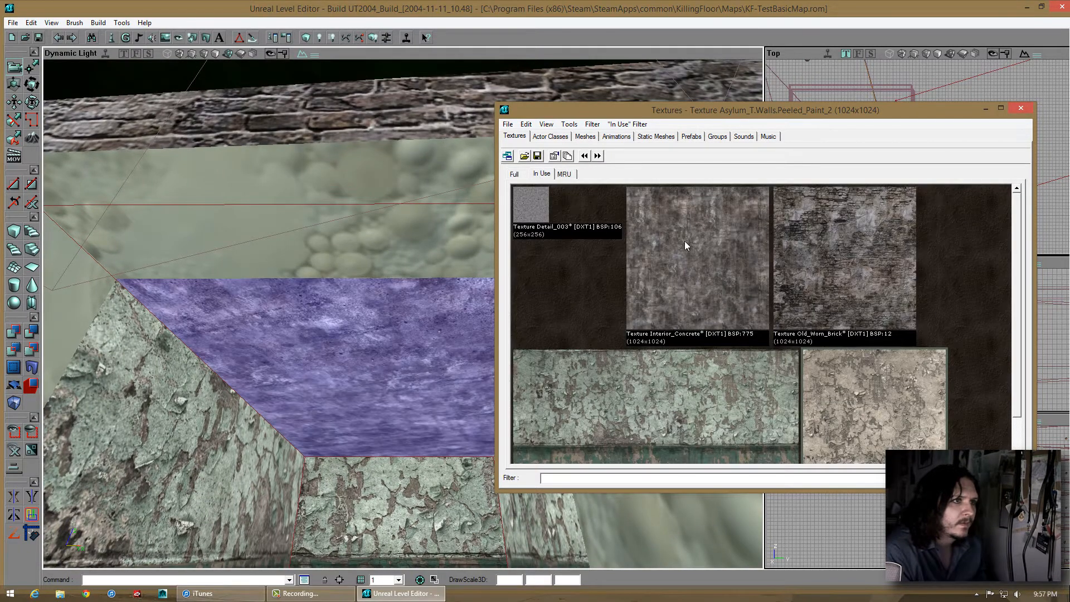
left_click(833, 252)
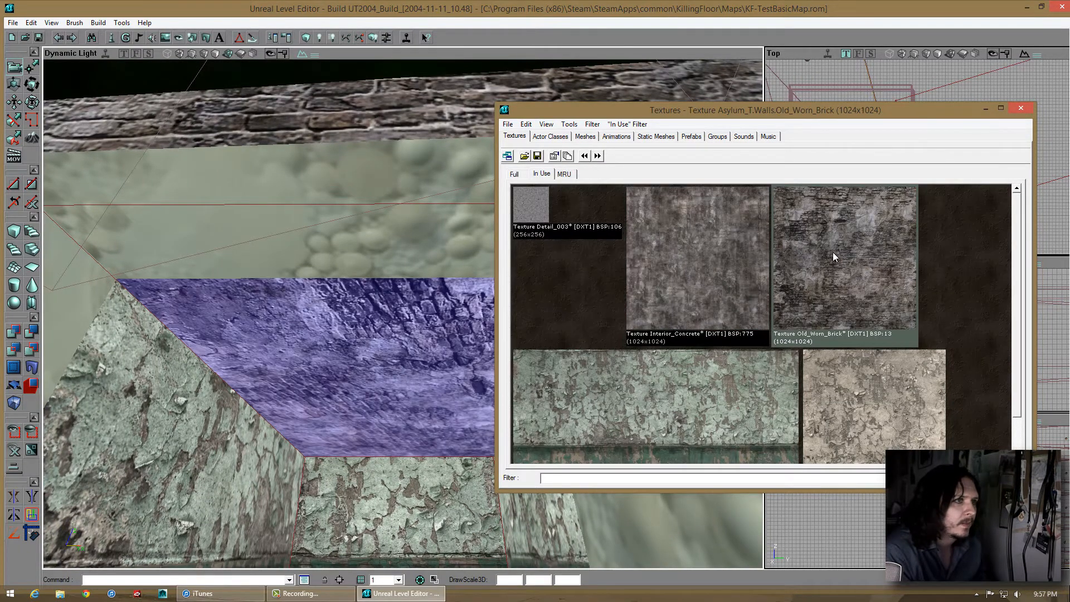
left_click(714, 274)
left_click(1020, 108)
left_click(495, 296)
Select all surfaces of the doorway brush and apply the in-use Old_Worn_Brick texture to them
right_click_drag(495, 296, 454, 362)
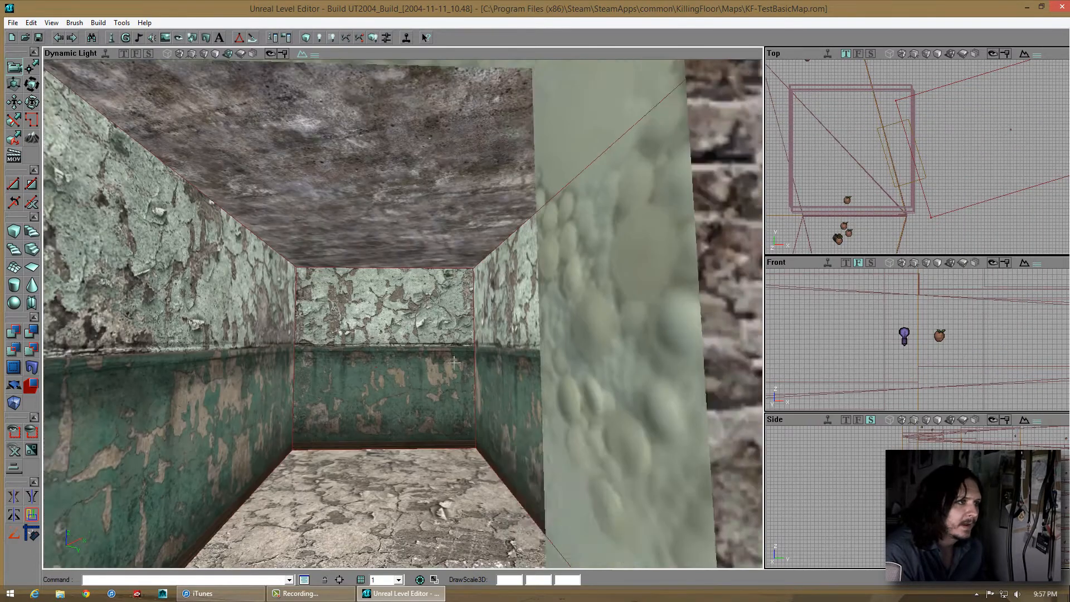
left_click_drag(454, 363, 454, 424)
right_click_drag(454, 362, 454, 423)
left_click(345, 362)
key("shift+b")
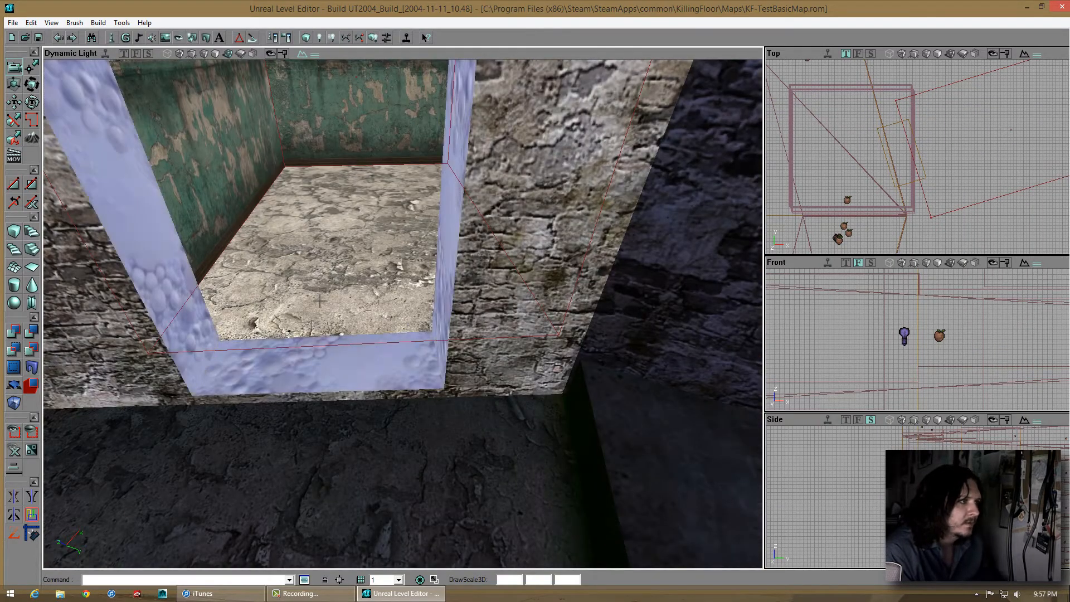
left_click(165, 38)
left_click(857, 273)
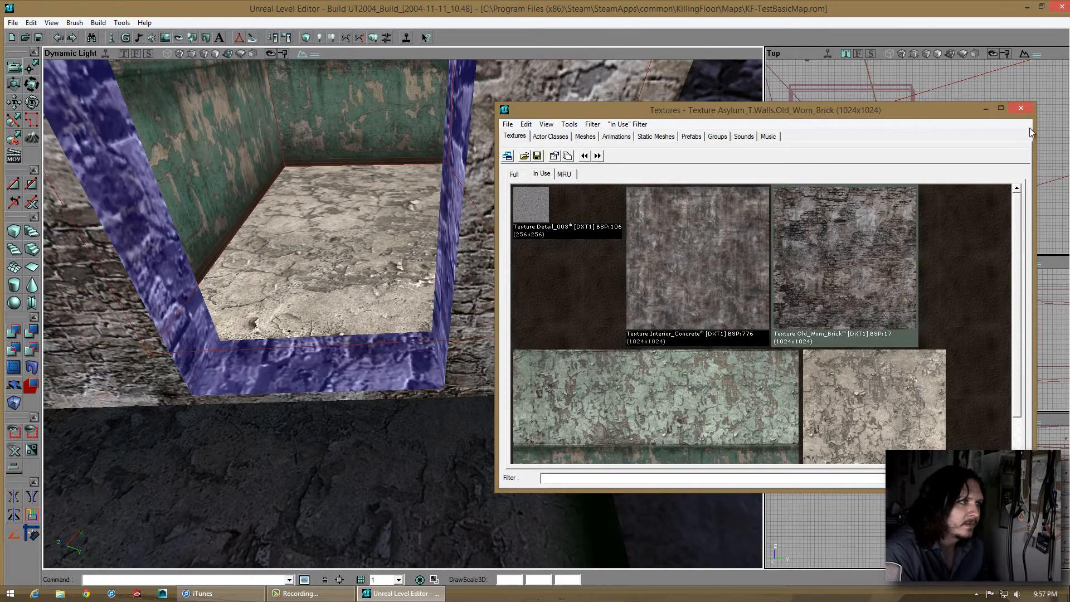
Align the doorway brush's five surfaces with planar alignment, set their simple texture scaling to 0.5 and deselect them
left_click(1021, 109)
left_click_drag(380, 367, 384, 298)
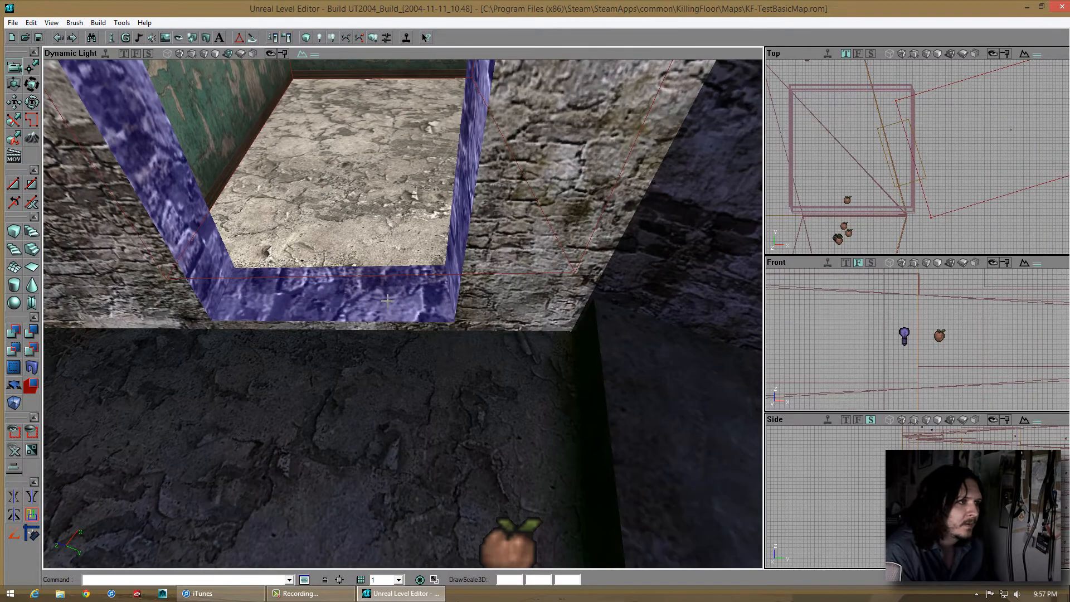
right_click(384, 298)
left_click(423, 306)
left_click(636, 192)
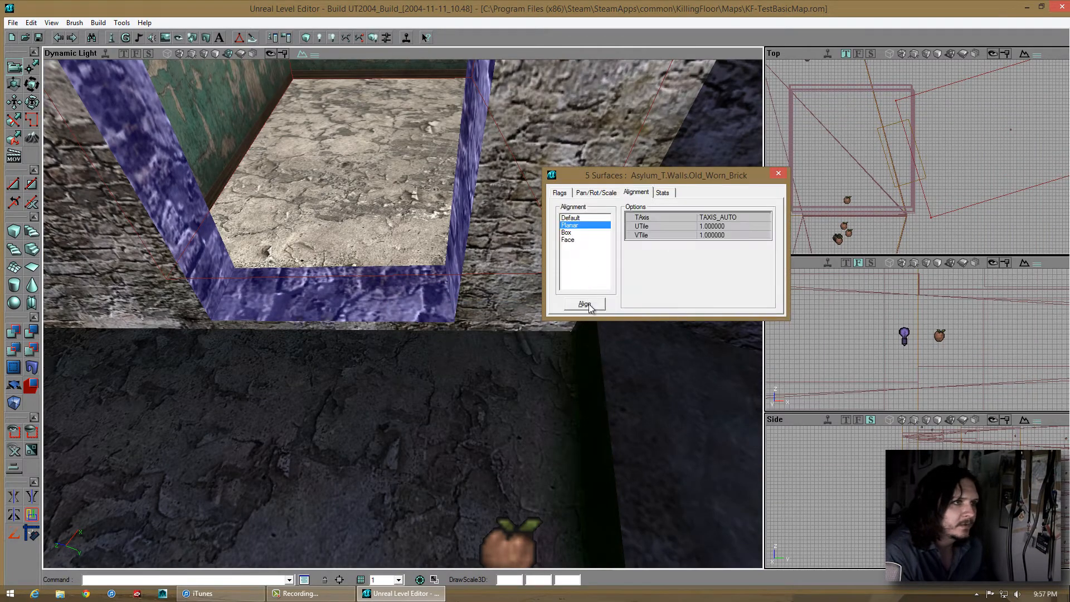
left_click(585, 303)
left_click(595, 192)
left_click(641, 260)
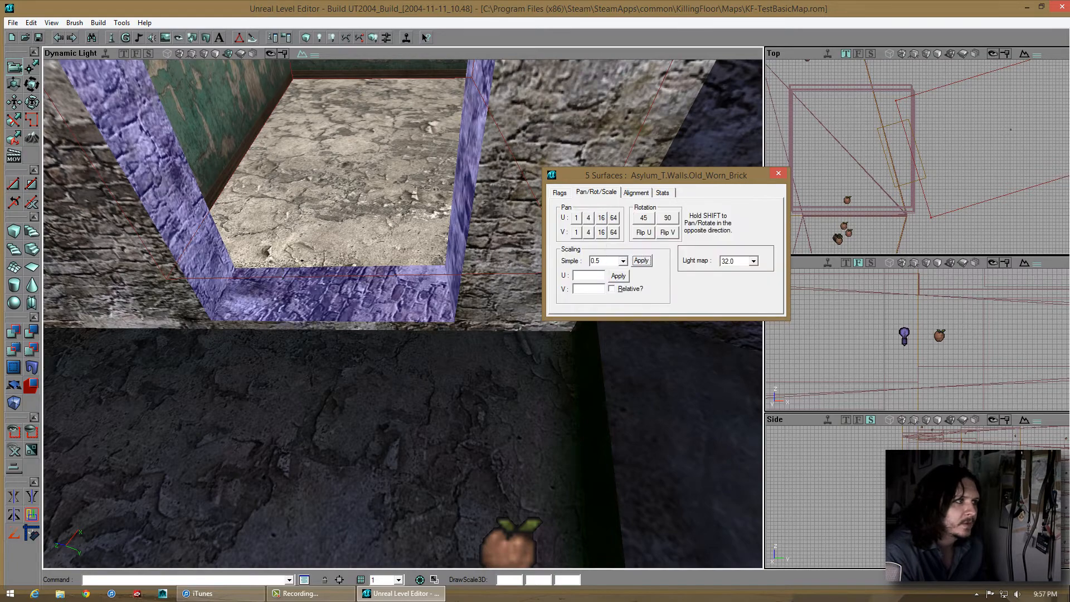
left_click(116, 198)
Select only the doorway's floor surface and apply the in-use Interior_Concrete texture to it
right_click_drag(400, 311, 291, 427)
right_click_drag(333, 486, 351, 478)
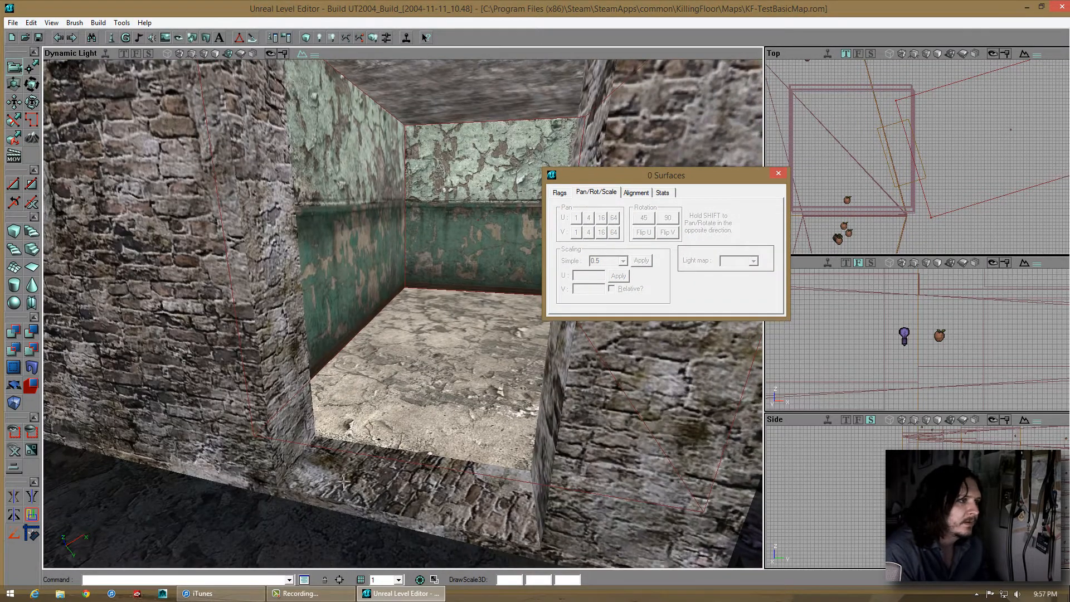
left_click(367, 469)
left_click(166, 38)
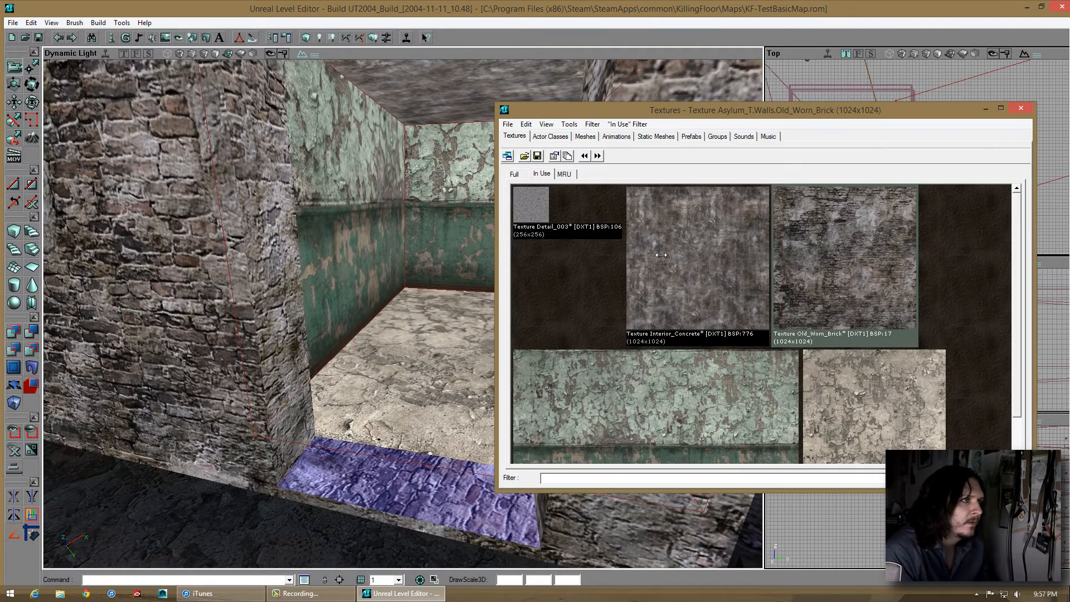
left_click(744, 290)
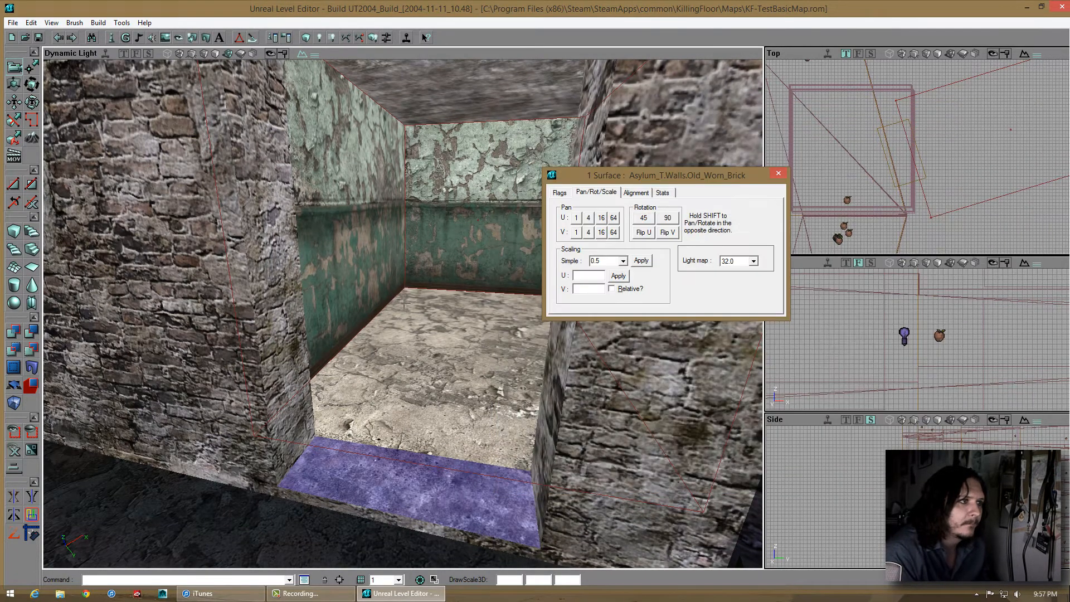
Apply the in-use Interior_Concrete texture to the doorway's ceiling surface, deselect everything and save the map
right_click_drag(406, 303, 398, 234)
left_click(381, 203)
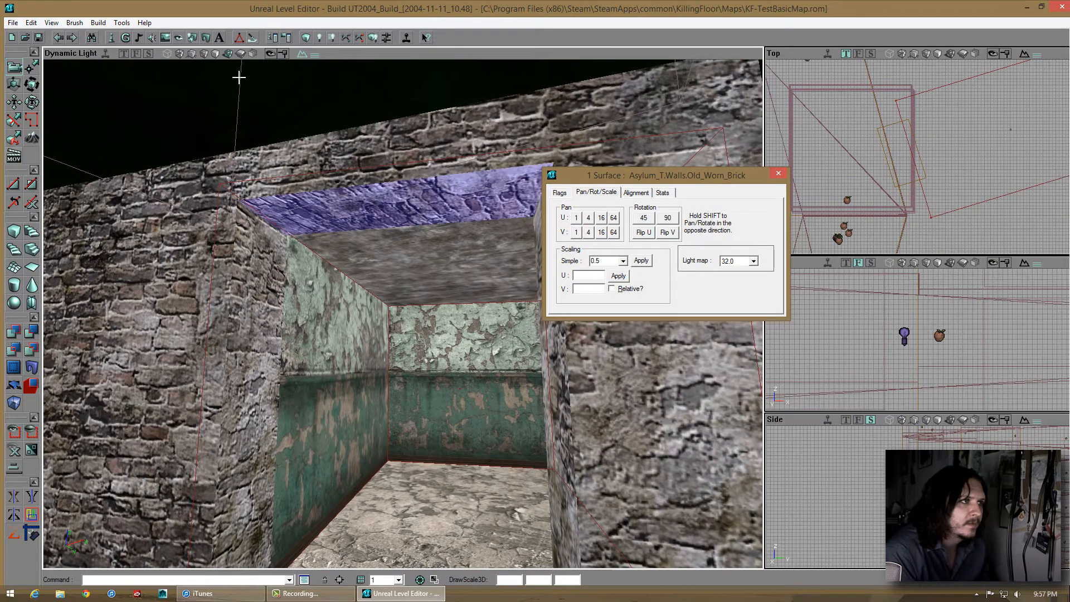
left_click(165, 38)
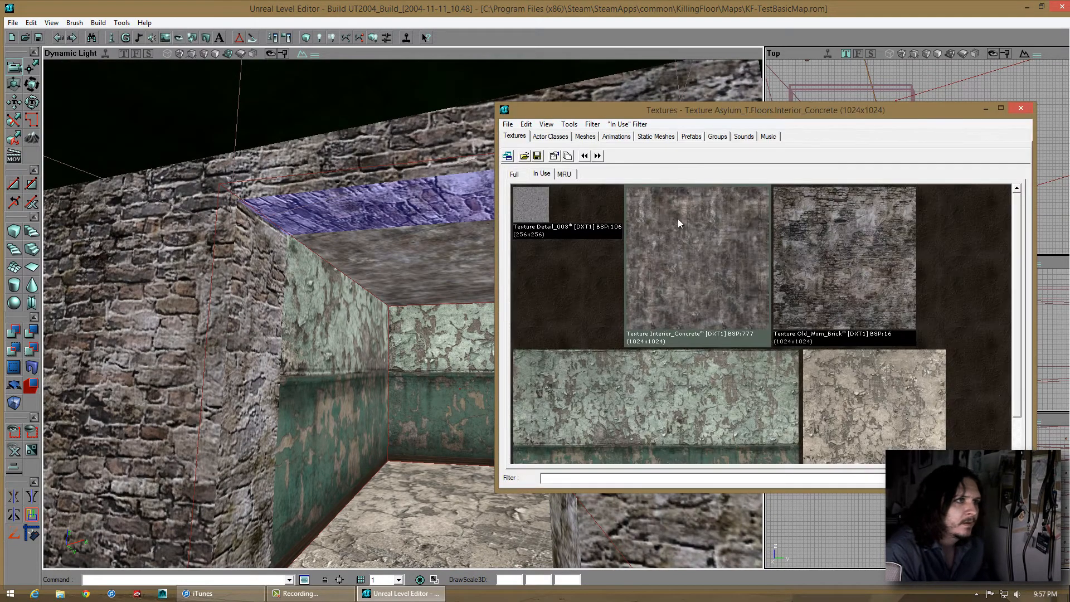
left_click(679, 222)
left_click(1024, 108)
key("shift+n")
right_click_drag(431, 256, 472, 297)
left_click(38, 38)
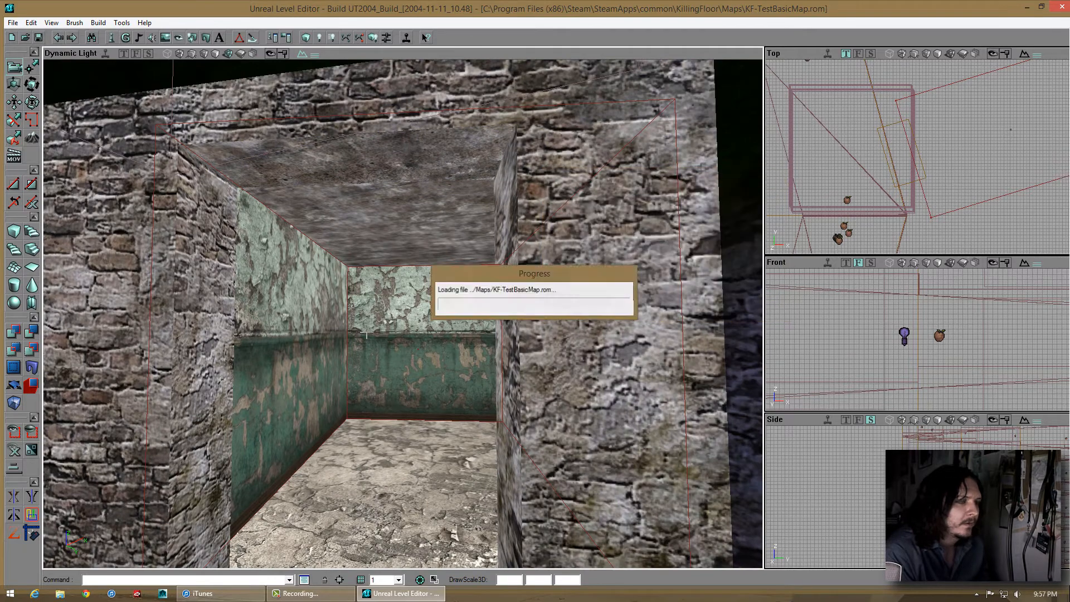
Add a light on the side room's floor and rebuild the level
right_click_drag(374, 349, 368, 458)
left_click_drag(374, 349, 374, 278)
right_click(401, 395)
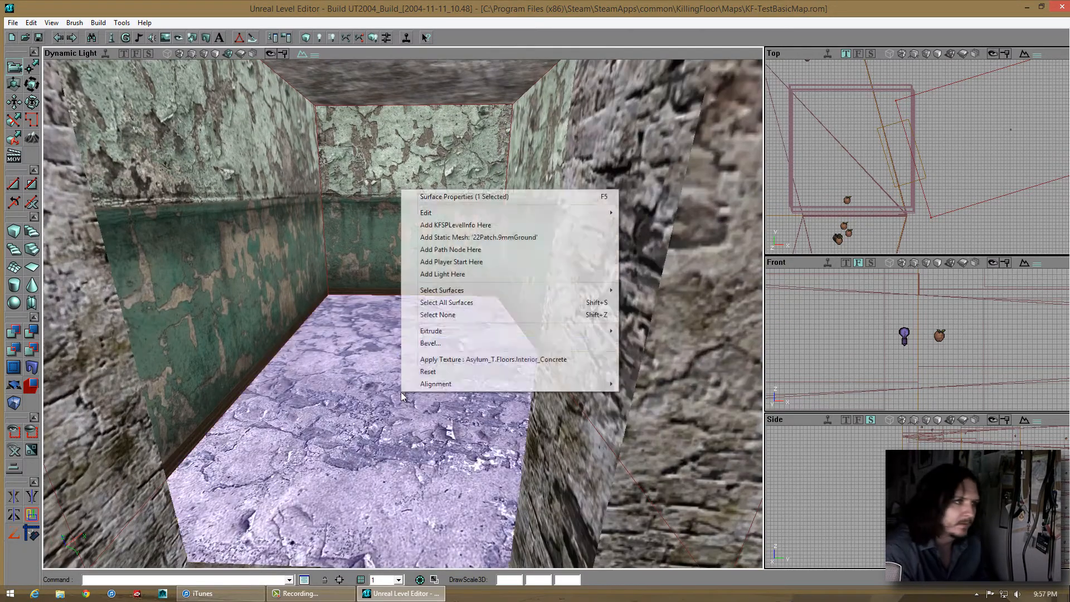
left_click(457, 277)
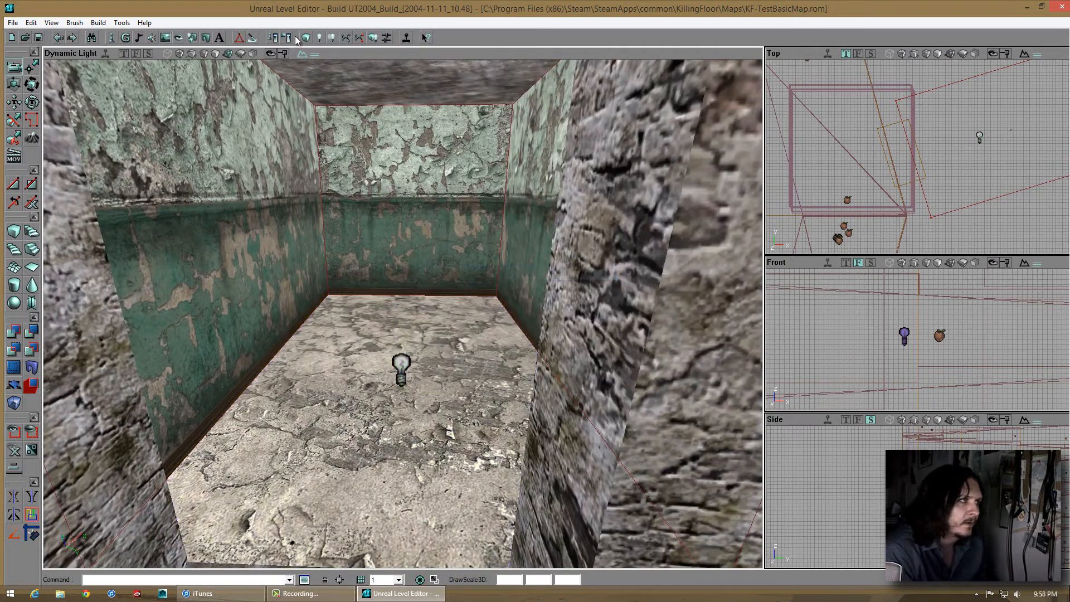
left_click(306, 38)
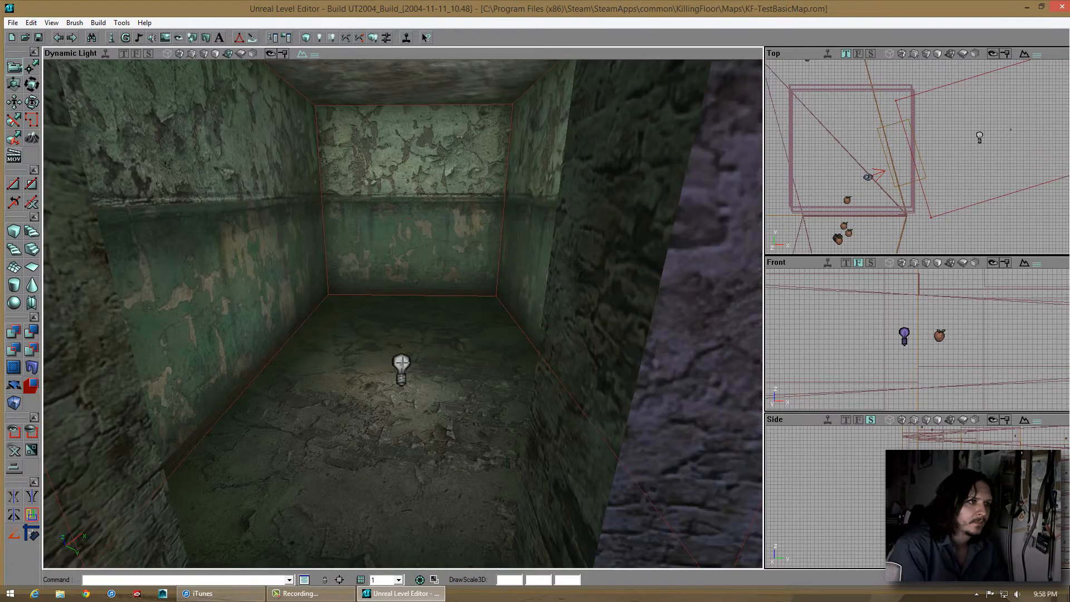
Raise the new light to near the side room's ceiling and move it close to the doorway
left_click_drag(402, 363, 391, 313)
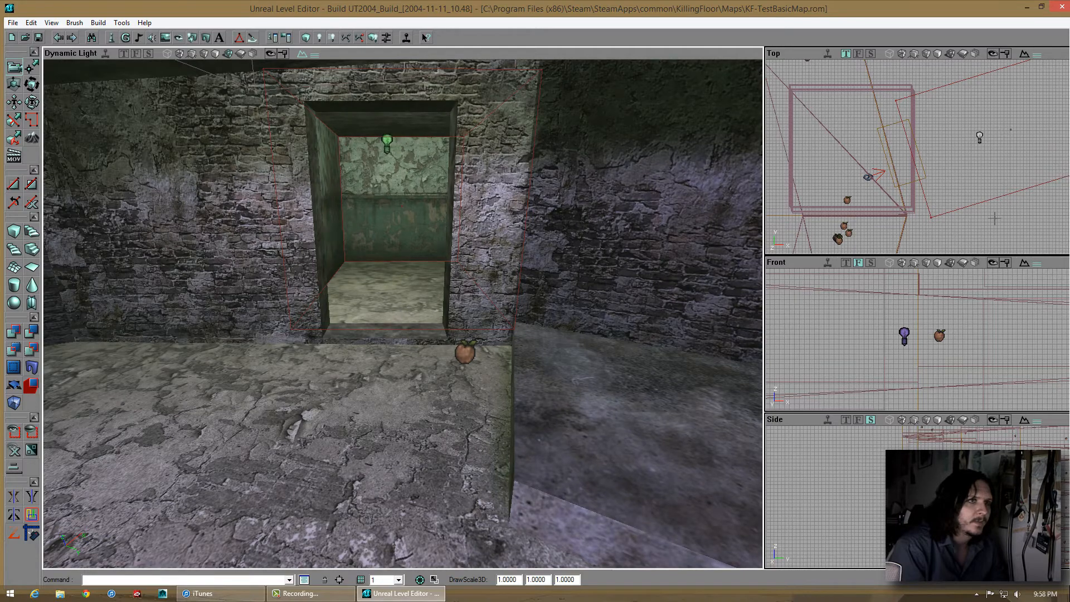
left_click_drag(918, 157, 913, 157, "ctrl")
mouse_move(601, 214)
left_mouse_down()
mouse_move(382, 335)
mouse_move(592, 212)
mouse_move(580, 212)
left_mouse_up()
left_click_drag(919, 156, 918, 157, "ctrl")
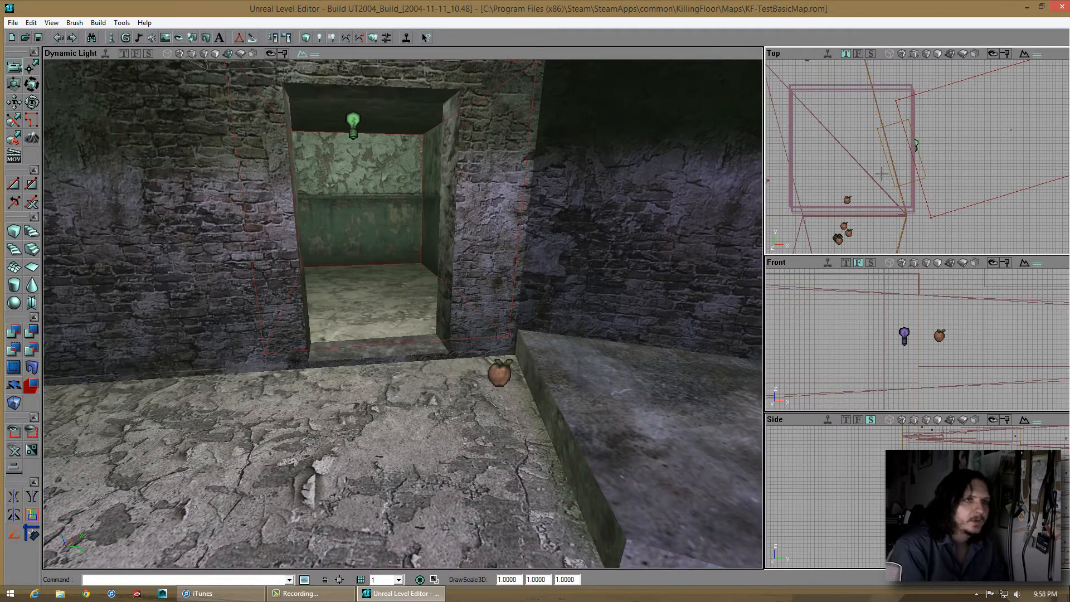
mouse_move(401, 316)
left_mouse_down()
mouse_move(382, 181)
mouse_move(404, 314)
left_mouse_up()
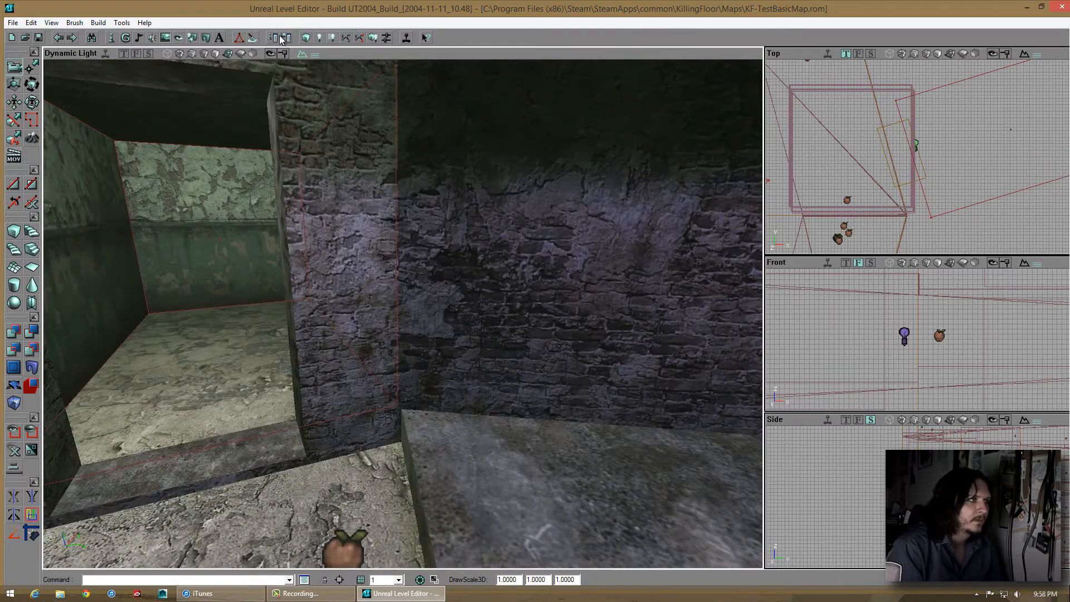
Set the doorway light's LightRadius to 15 as a trial and change it to 25
key("F4")
left_click(501, 219)
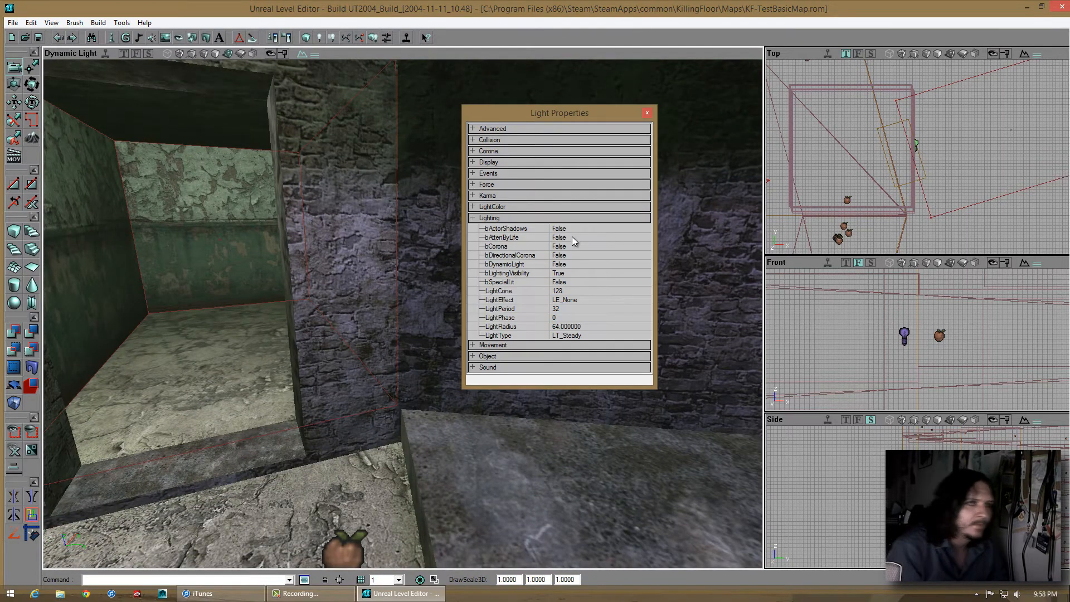
type("15")
left_click(560, 317)
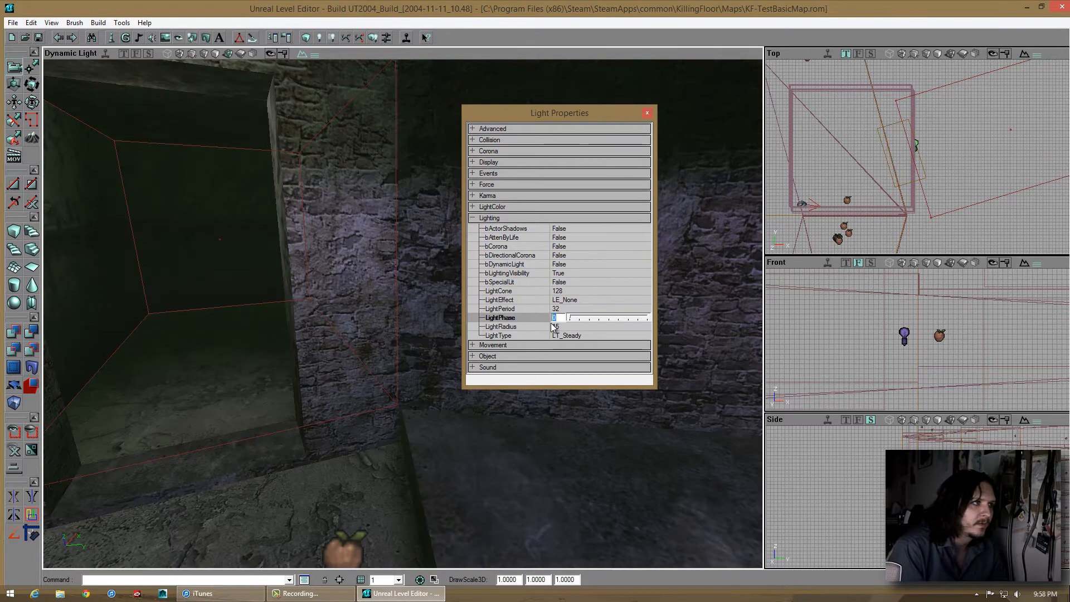
left_click(559, 328)
type("25")
left_click(560, 317)
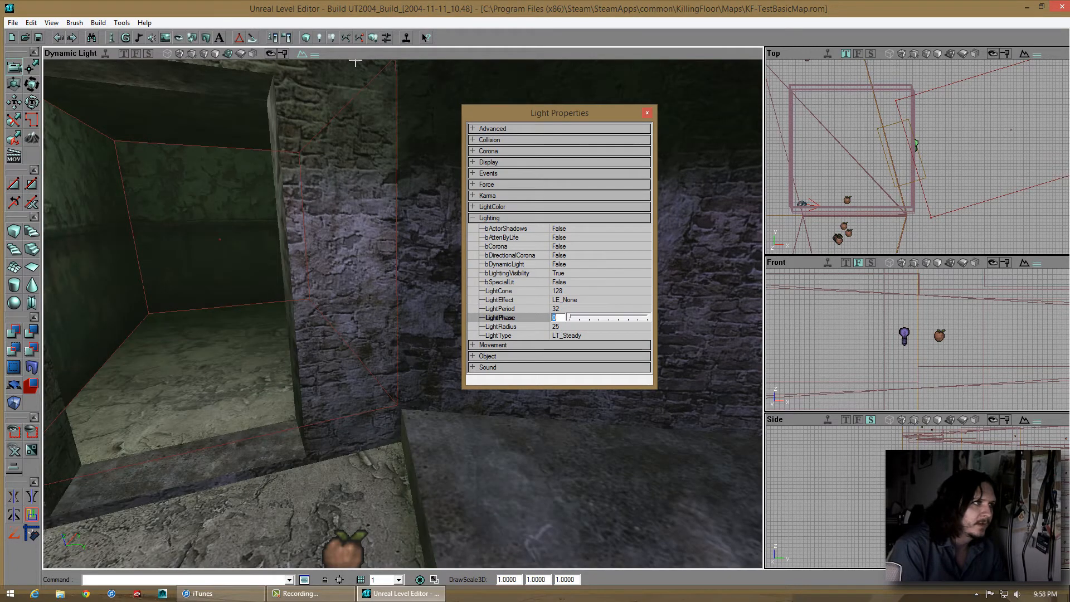
Give the doorway light an orange colour with hue 13, saturation 190 and luminance 98
left_click(585, 207)
left_click(631, 207)
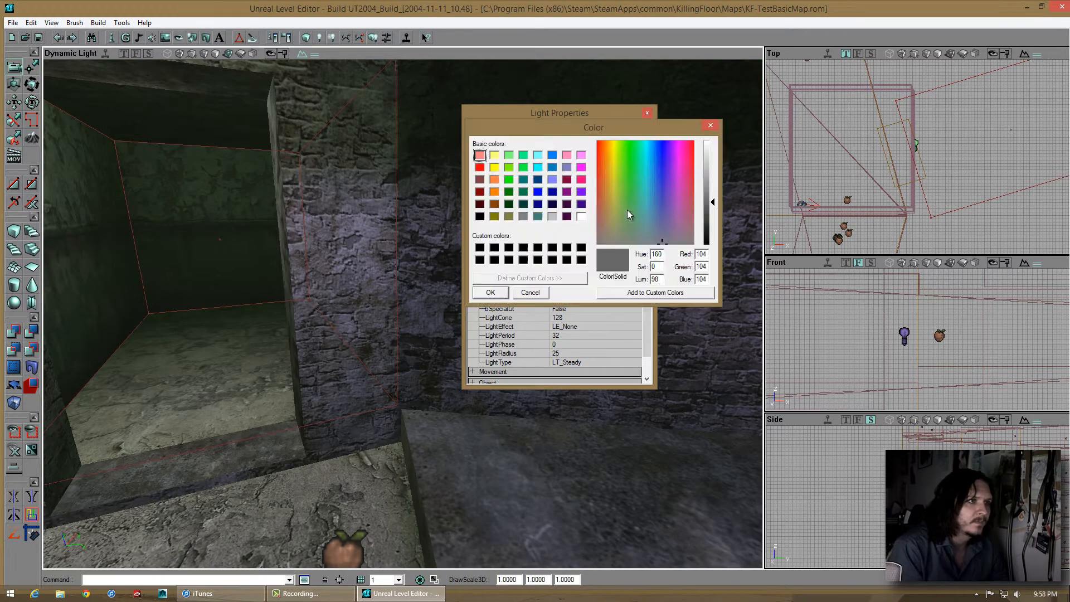
left_click(628, 212)
left_click(654, 195)
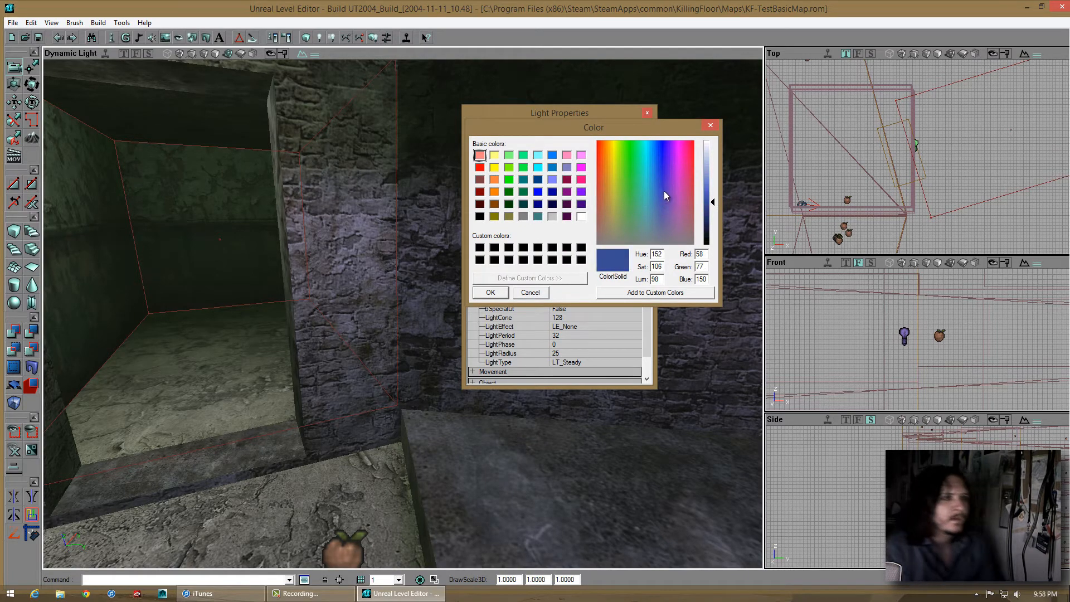
left_click(671, 187)
left_click(680, 182)
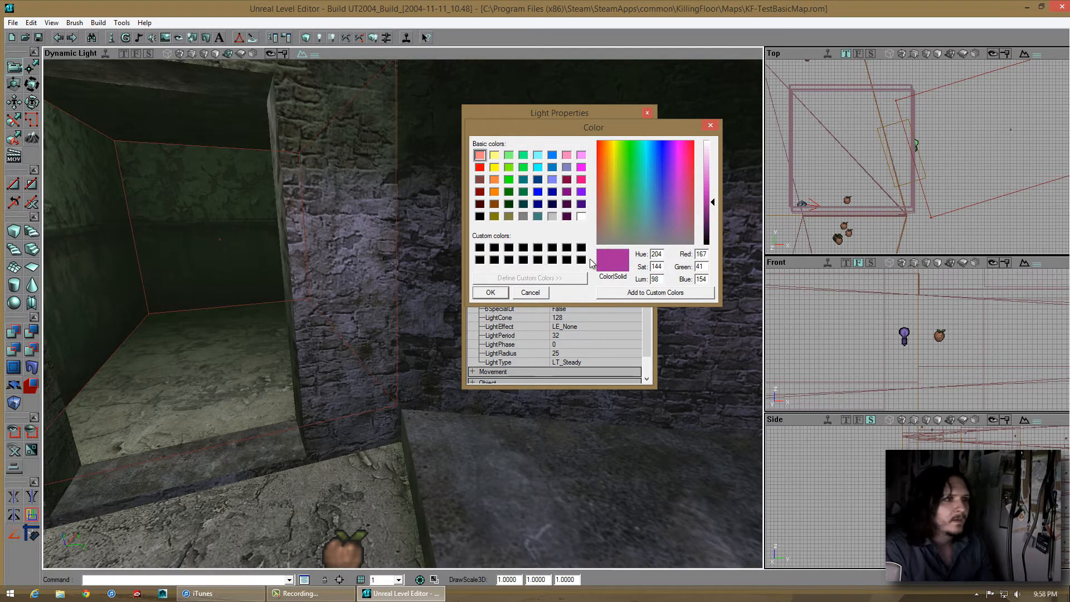
left_click(605, 159)
left_click(599, 165)
left_click(603, 163)
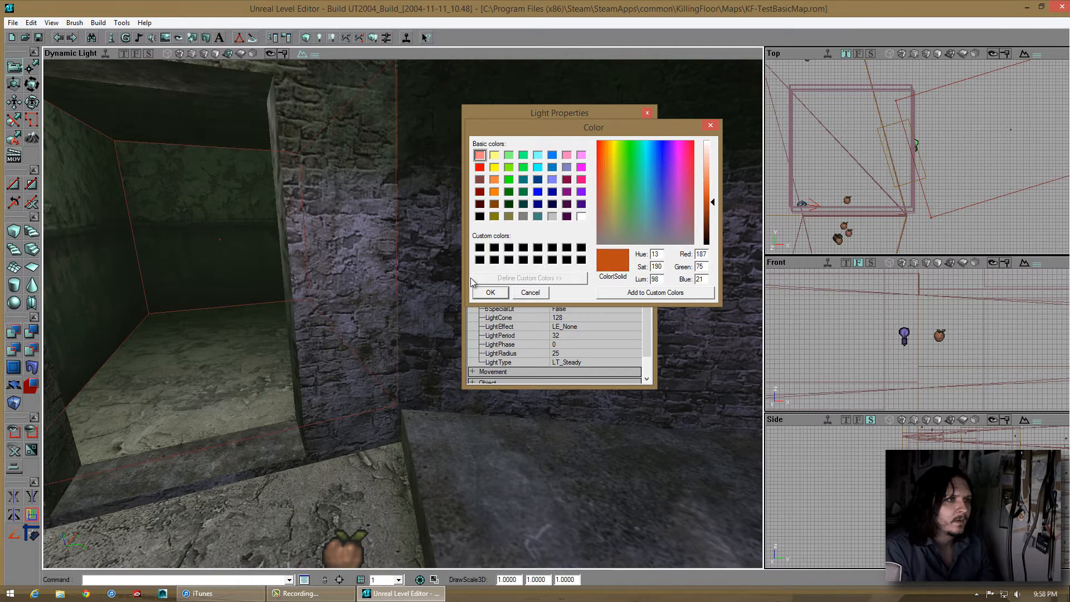
left_click(489, 291)
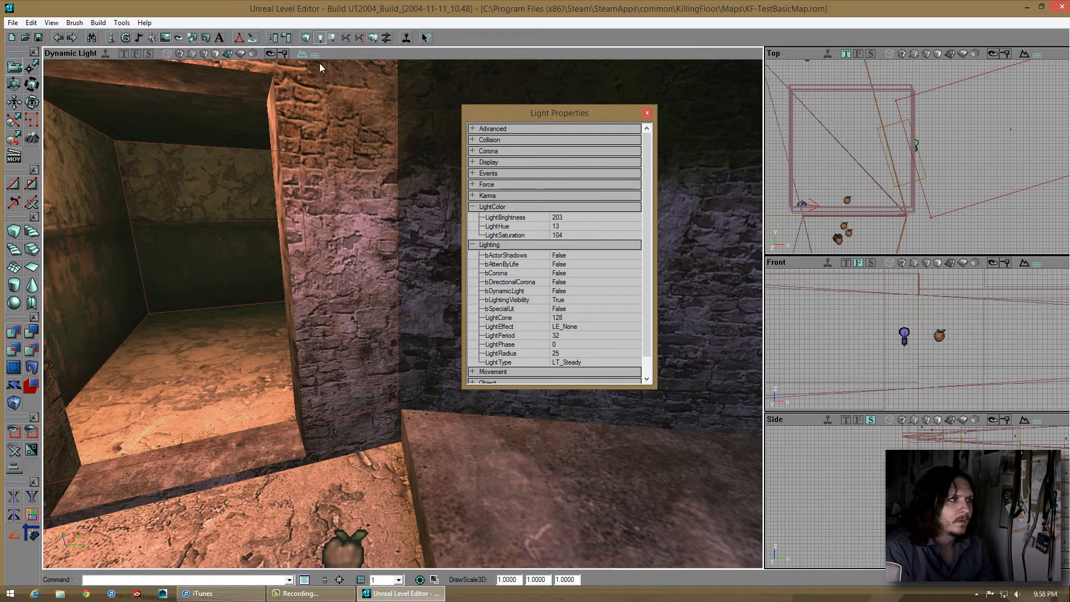
Rebuild the map's lighting and close the light's properties after viewing the doorway from the arena
left_click(319, 38)
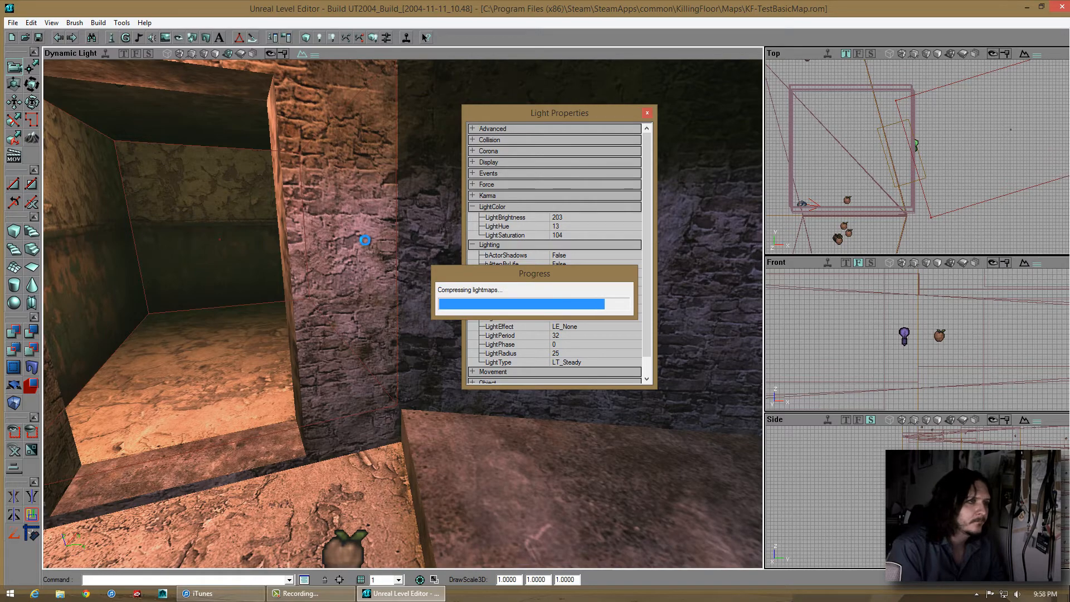
mouse_move(263, 260)
left_mouse_down()
mouse_move(390, 317)
mouse_move(404, 312)
mouse_move(283, 258)
left_mouse_up()
left_click_drag(395, 311, 585, 98)
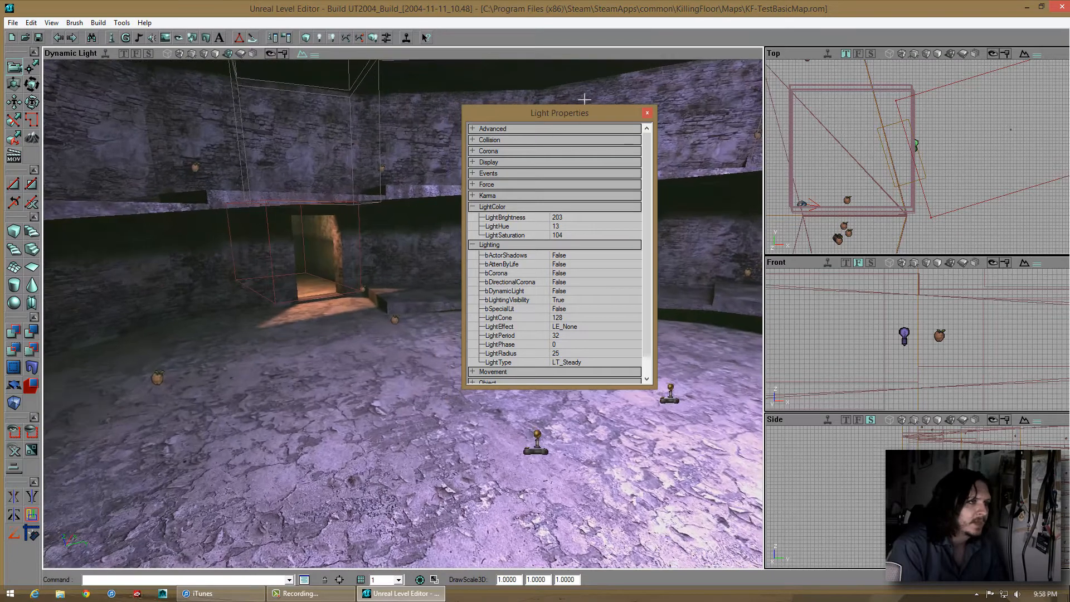
left_click(648, 112)
Select all surfaces in the level and examine the available light map resolutions in their surface properties
left_click_drag(401, 310, 429, 299)
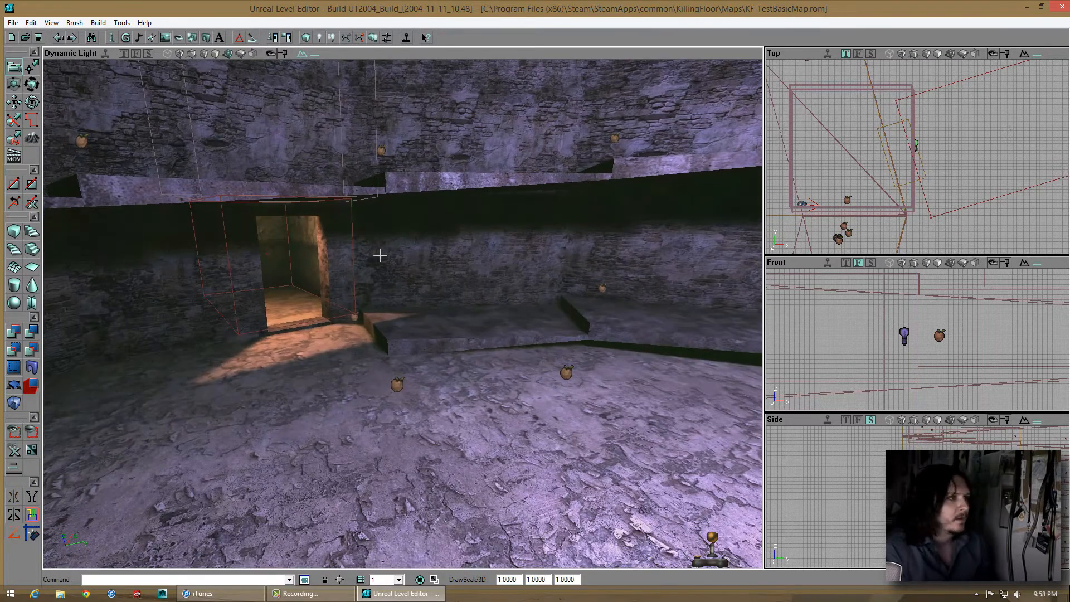
left_click(379, 255)
key("shift+j")
right_click(386, 256)
left_click(435, 264)
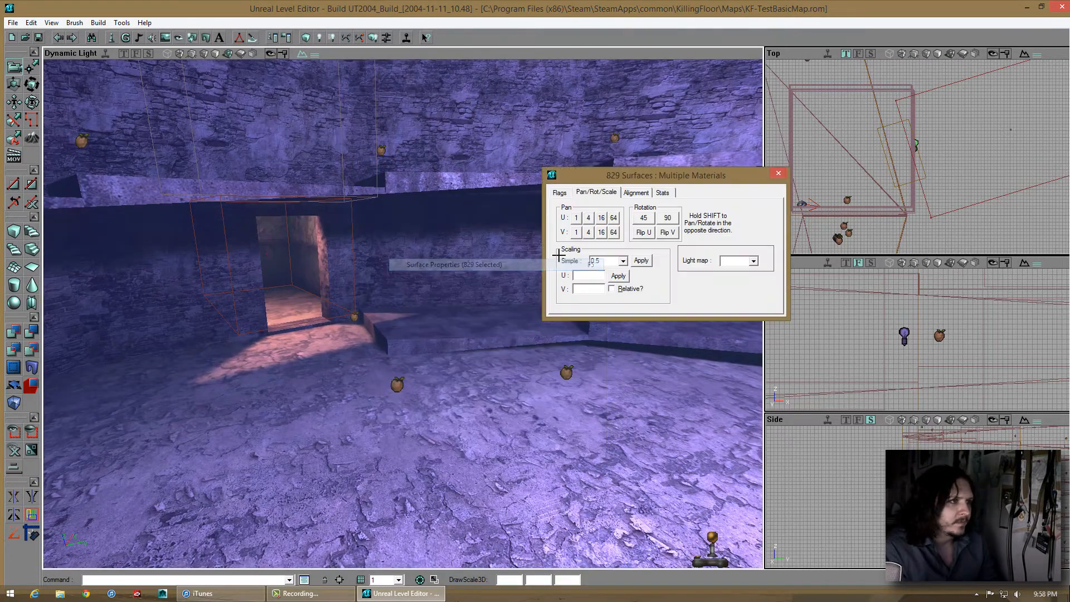
left_click(745, 263)
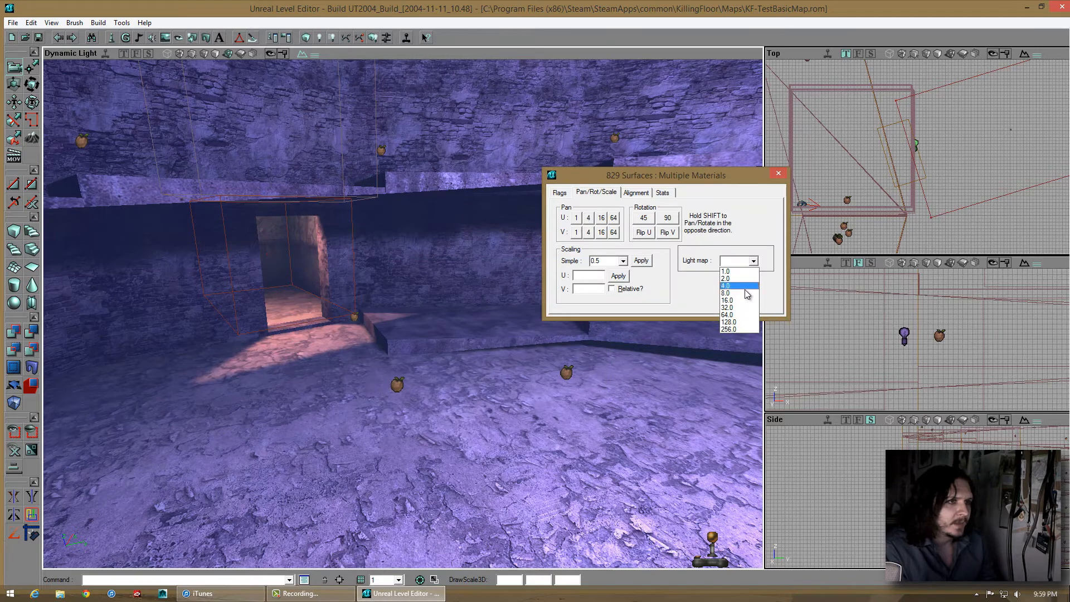
left_click(779, 174)
Clear the all-surface selection, rebuild the map's lighting and save the map
left_click(418, 272)
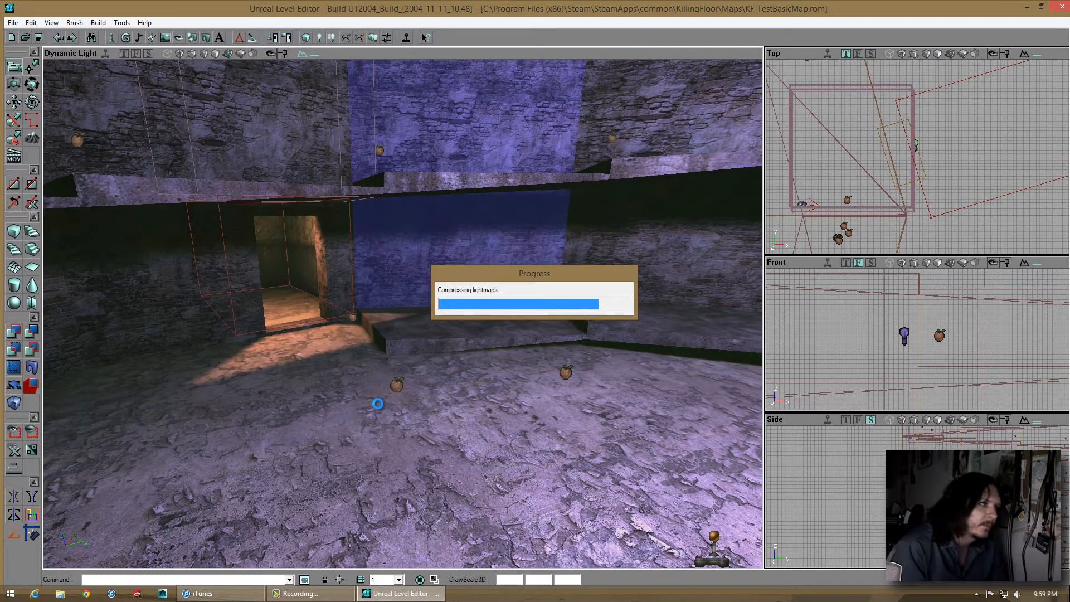
left_click_drag(401, 310, 369, 323)
left_click(39, 37)
Select the builder brush that encloses the side room and create a ShopVolume from it
left_click(210, 179)
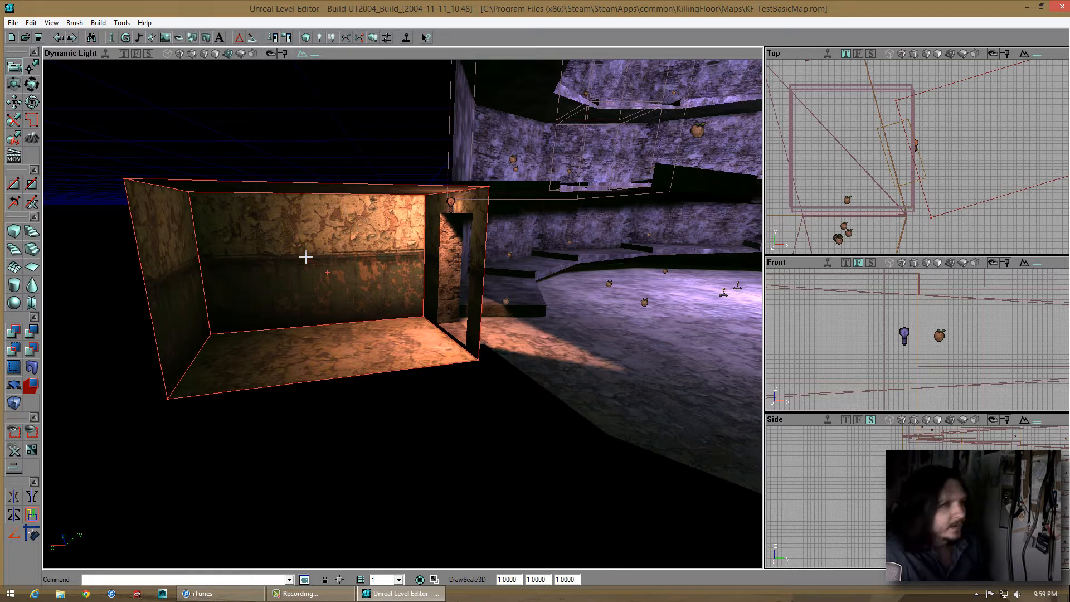
right_click(16, 402)
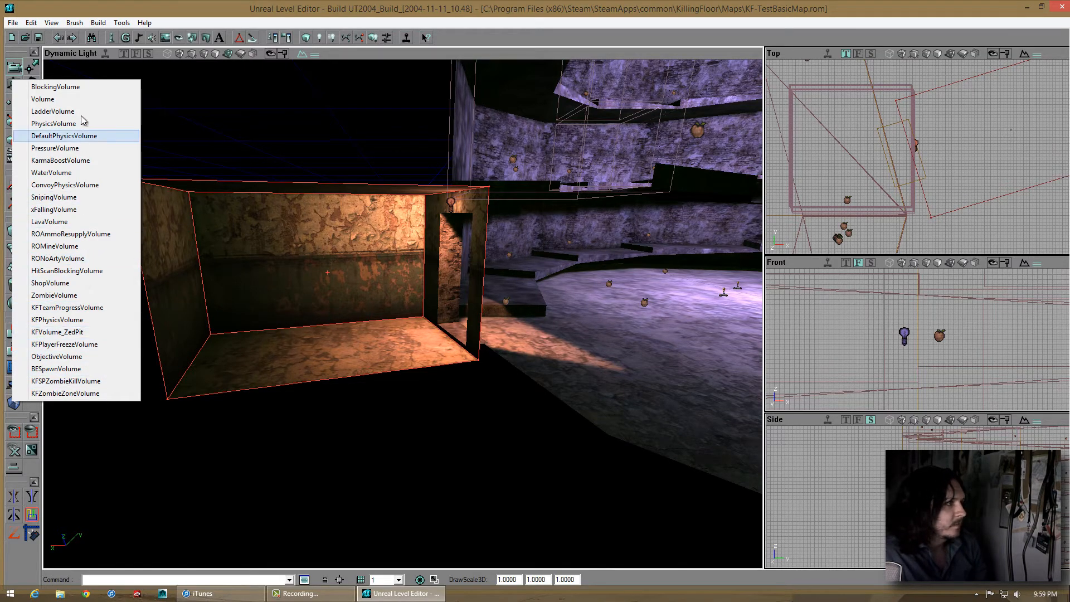
left_click(73, 283)
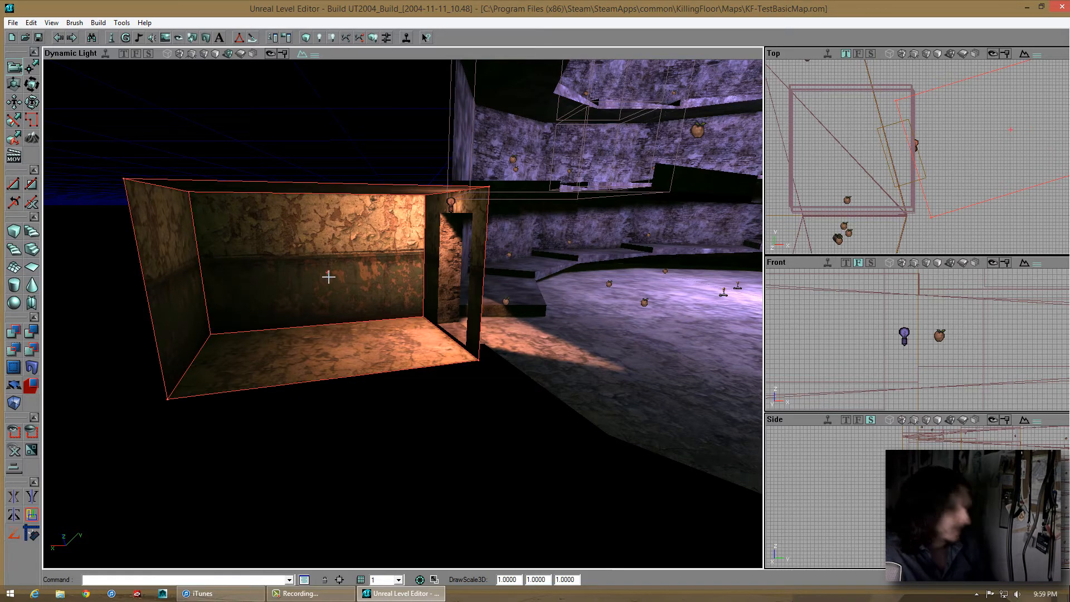
Examine the ShopVolume and Volume settings in the side room's shop volume properties and close them
left_click_drag(327, 277, 403, 313)
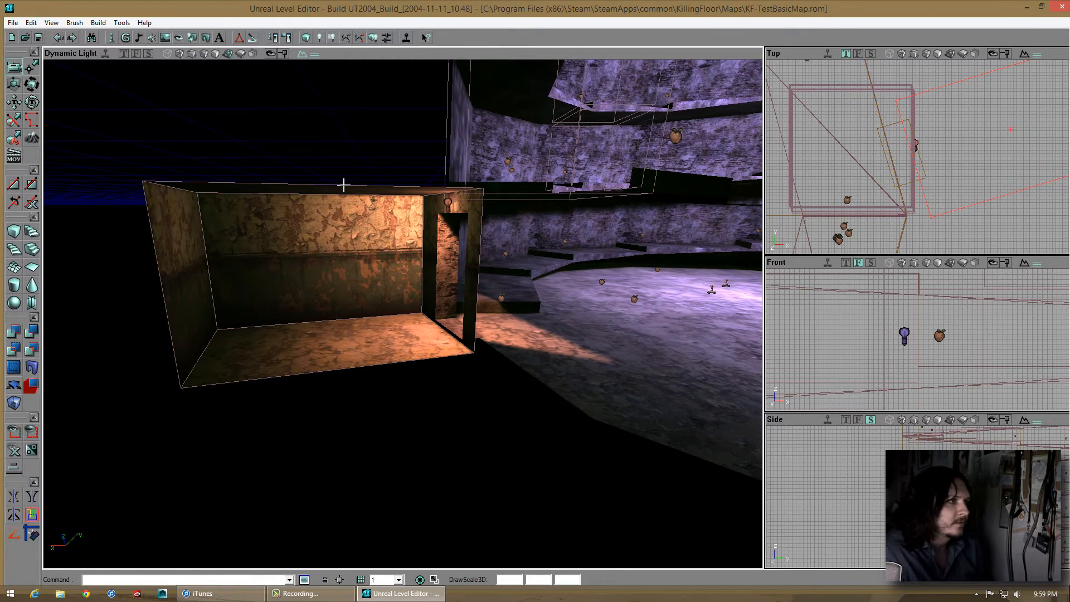
scroll(344, 172, "up", 2)
double_click(446, 249)
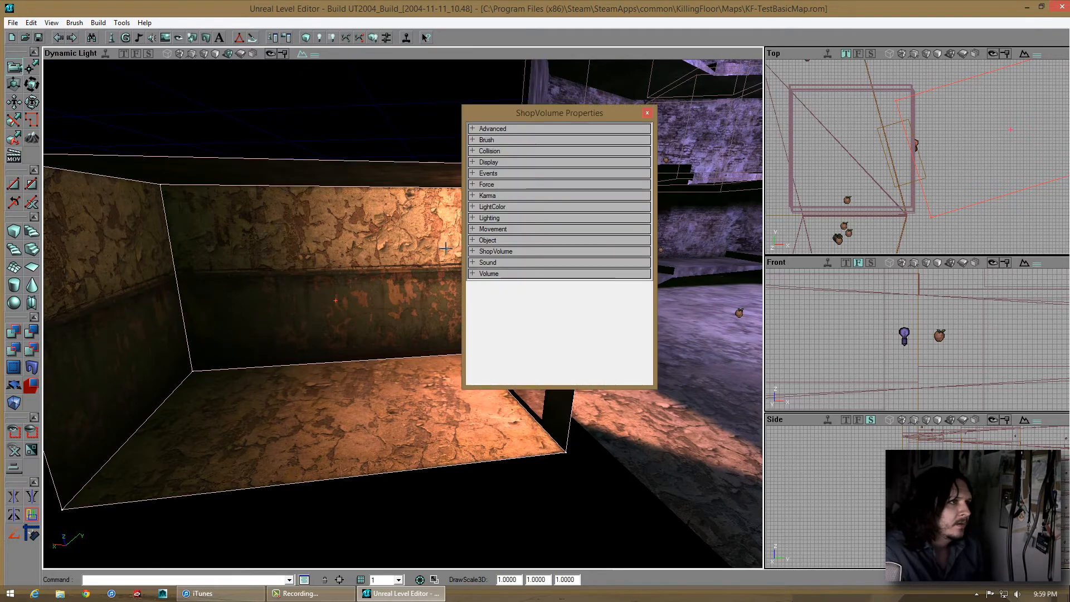
left_click(496, 252)
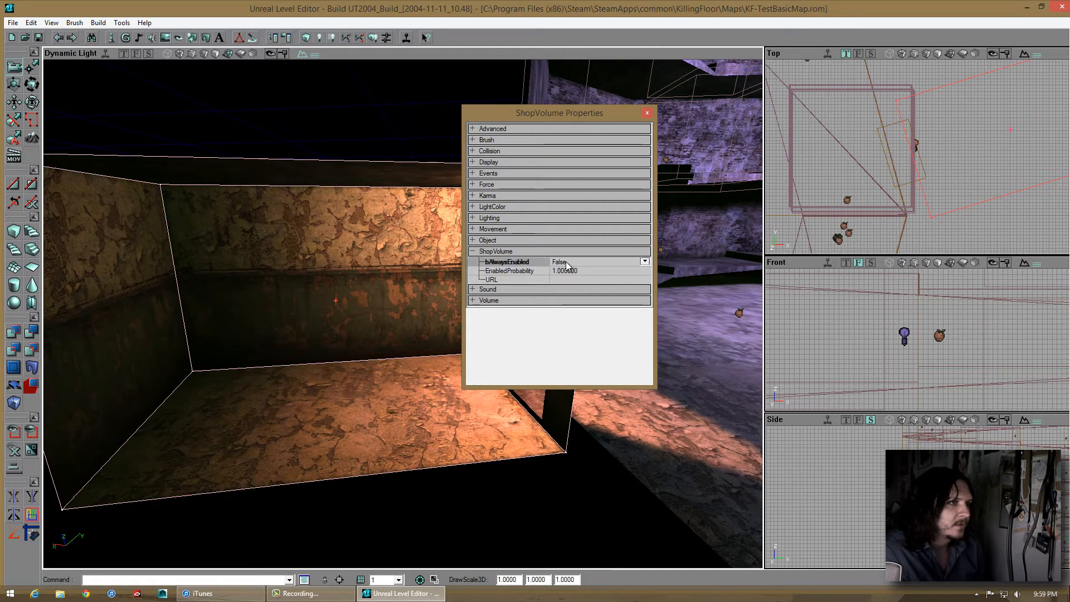
left_click(561, 252)
left_click(501, 275)
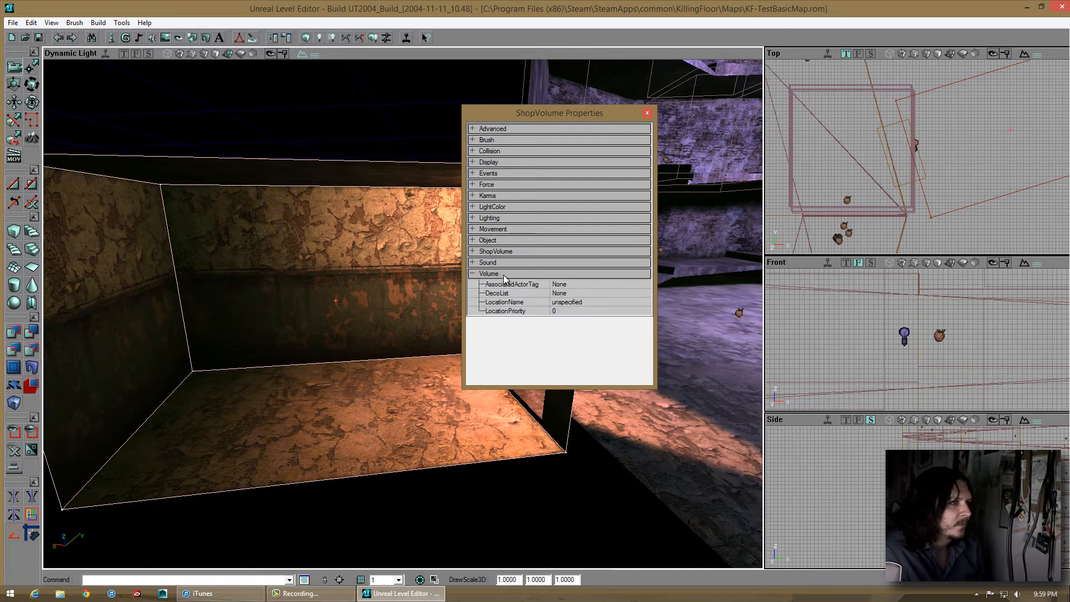
left_click(505, 277)
left_click(508, 252)
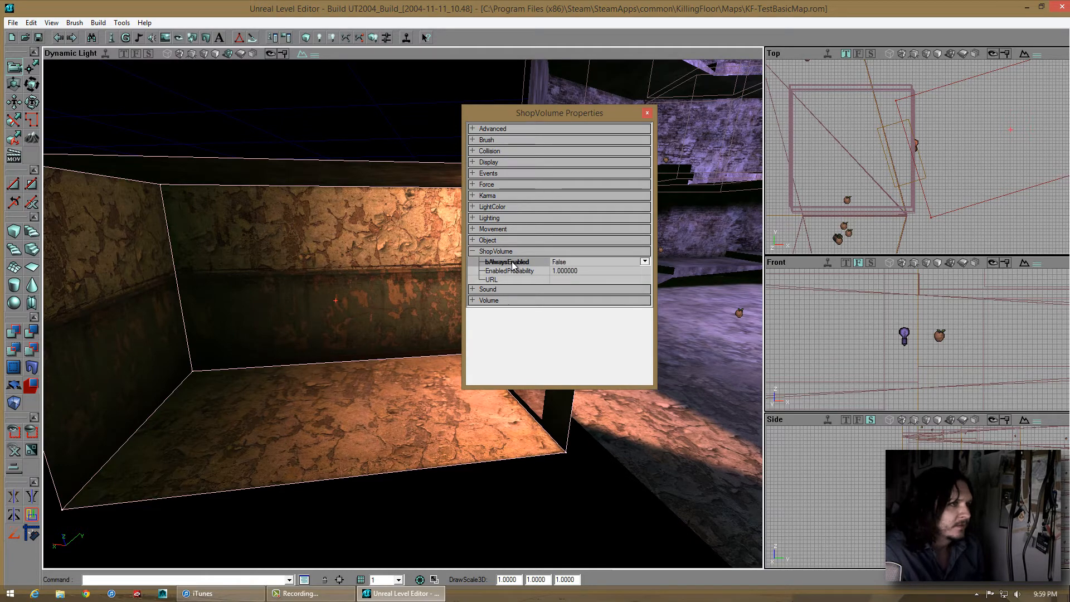
left_click(514, 254)
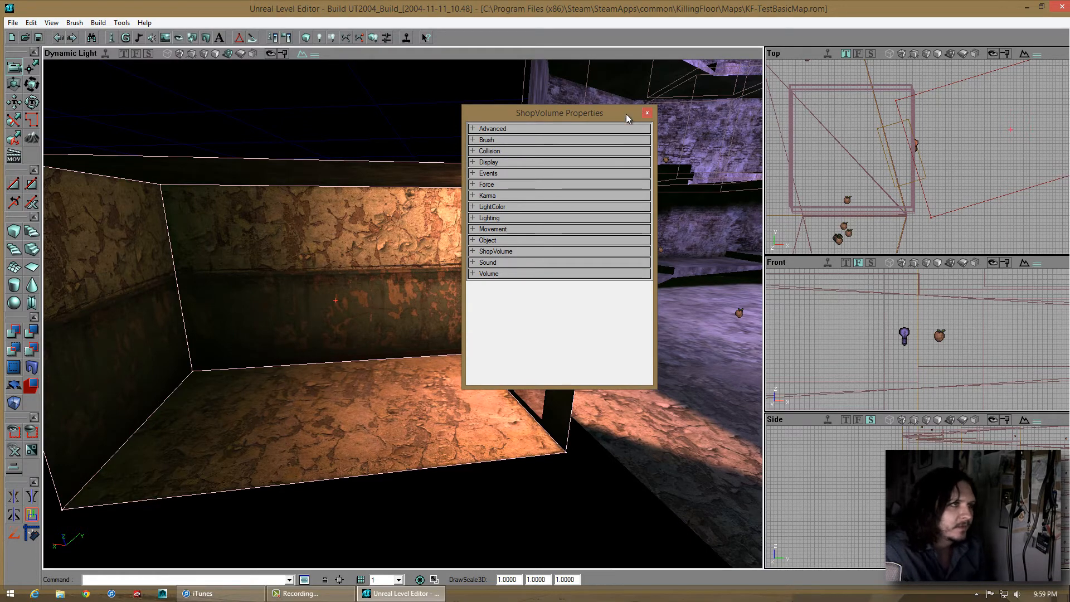
left_click(646, 113)
Deselect the shop volume in the side room and save the map
left_click_drag(388, 316, 490, 188)
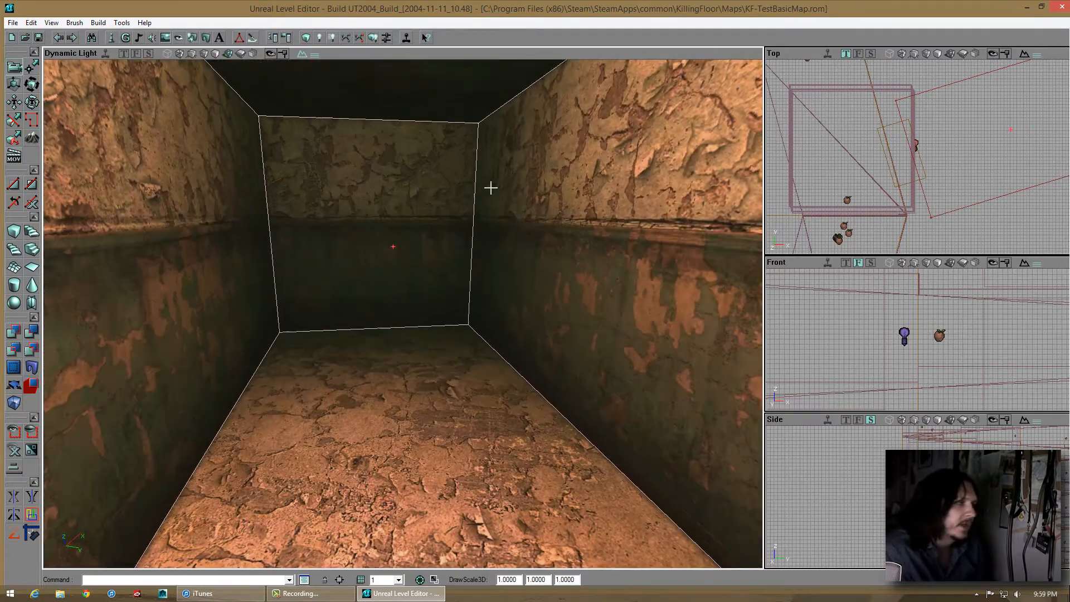
left_click(446, 164)
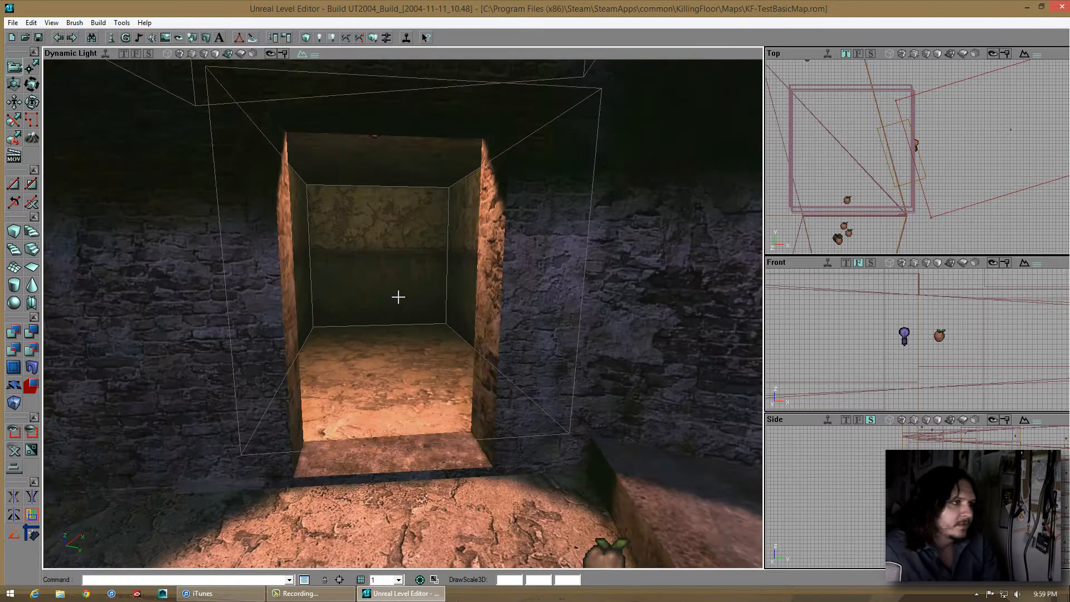
mouse_move(398, 297)
left_mouse_down()
mouse_move(405, 314)
mouse_move(388, 301)
mouse_move(402, 314)
left_mouse_up()
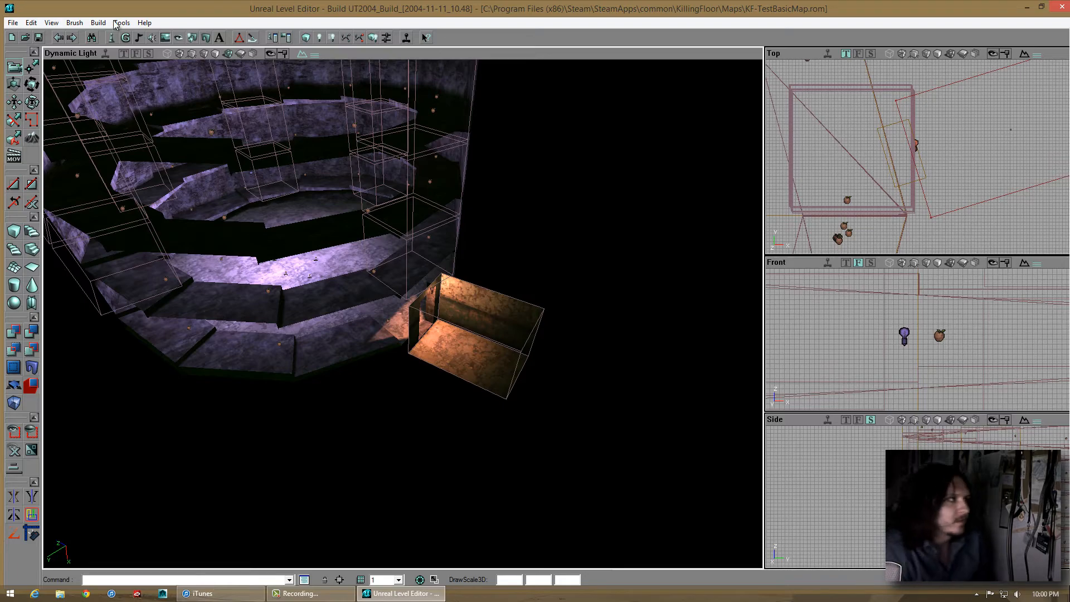
mouse_move(459, 311)
left_mouse_down()
mouse_move(383, 289)
mouse_move(490, 291)
mouse_move(507, 311)
mouse_move(386, 310)
mouse_move(425, 320)
mouse_move(392, 311)
left_mouse_up()
mouse_move(392, 311)
right_mouse_down()
mouse_move(406, 306)
mouse_move(377, 351)
mouse_move(404, 313)
mouse_move(392, 315)
right_mouse_up()
left_click_drag(392, 315, 407, 308)
mouse_move(407, 308)
right_mouse_down()
mouse_move(399, 322)
mouse_move(402, 314)
right_mouse_up()
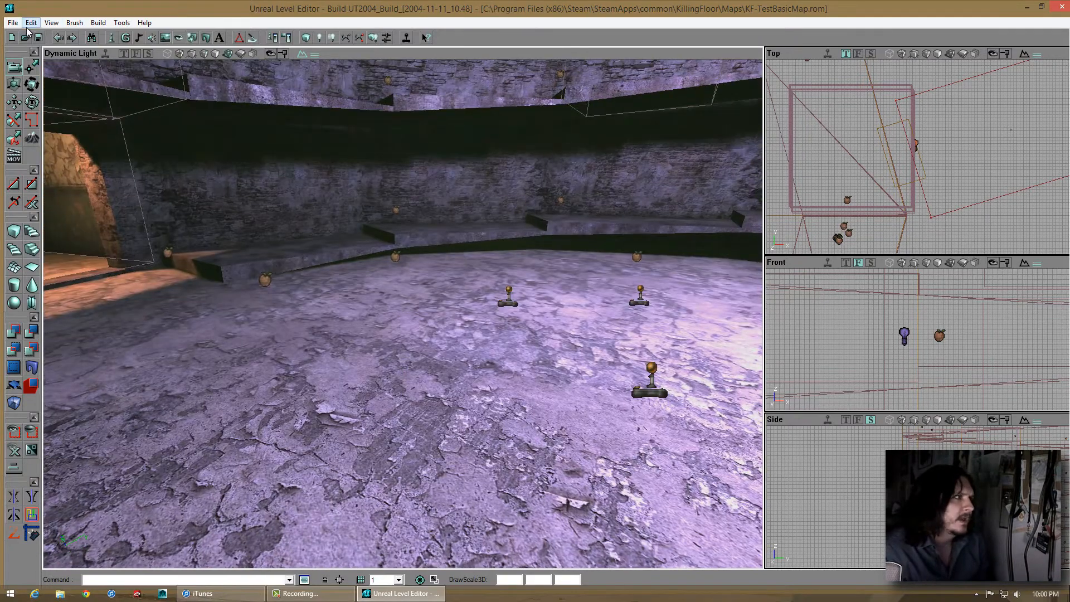
left_click(38, 37)
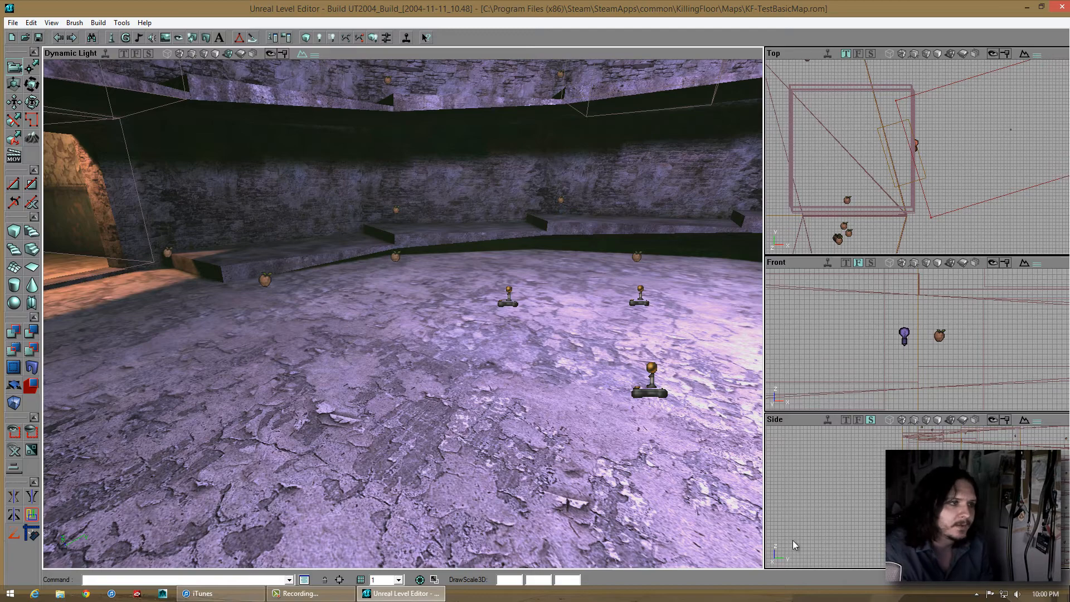
Inspect the shop doorway and the path nodes and pickups on the arena floor
mouse_move(337, 376)
right_mouse_down()
mouse_move(399, 308)
mouse_move(416, 343)
mouse_move(400, 313)
right_mouse_up()
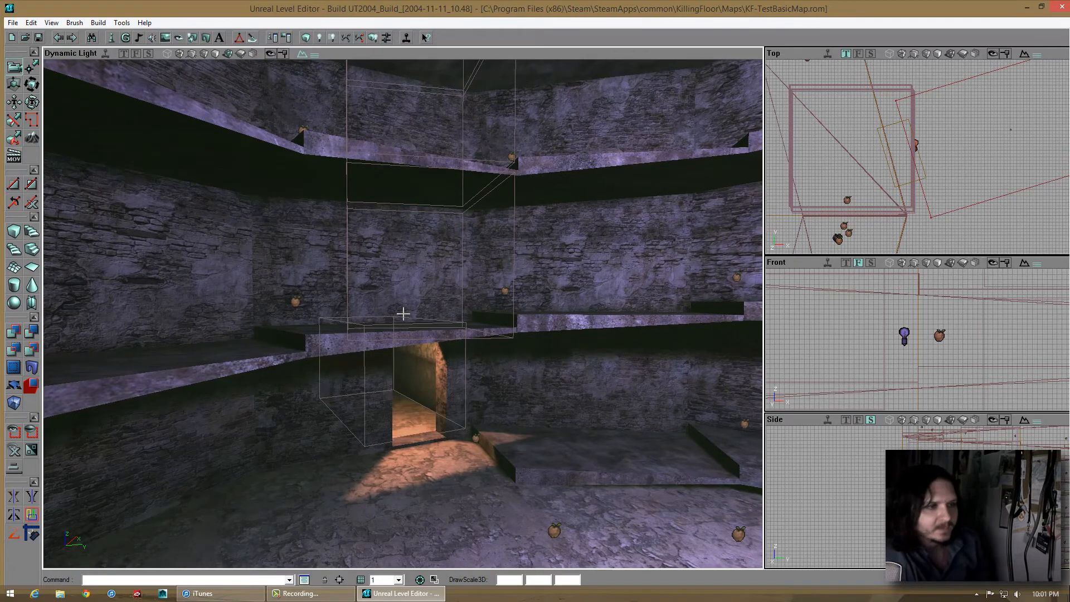
right_click_drag(403, 314, 402, 318)
left_click_drag(402, 317, 402, 306)
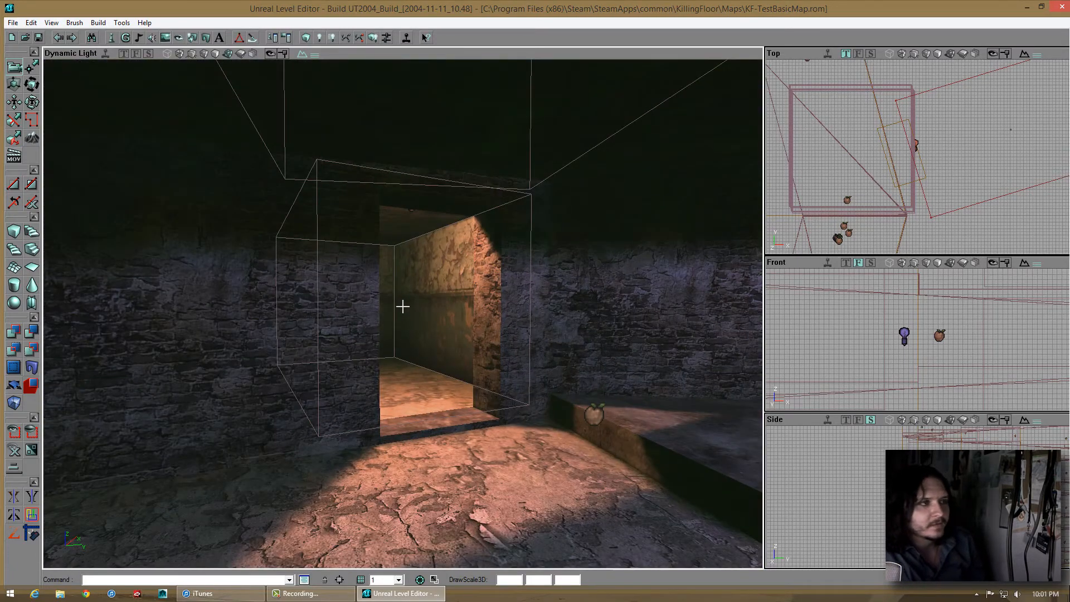
right_click_drag(378, 361, 514, 388)
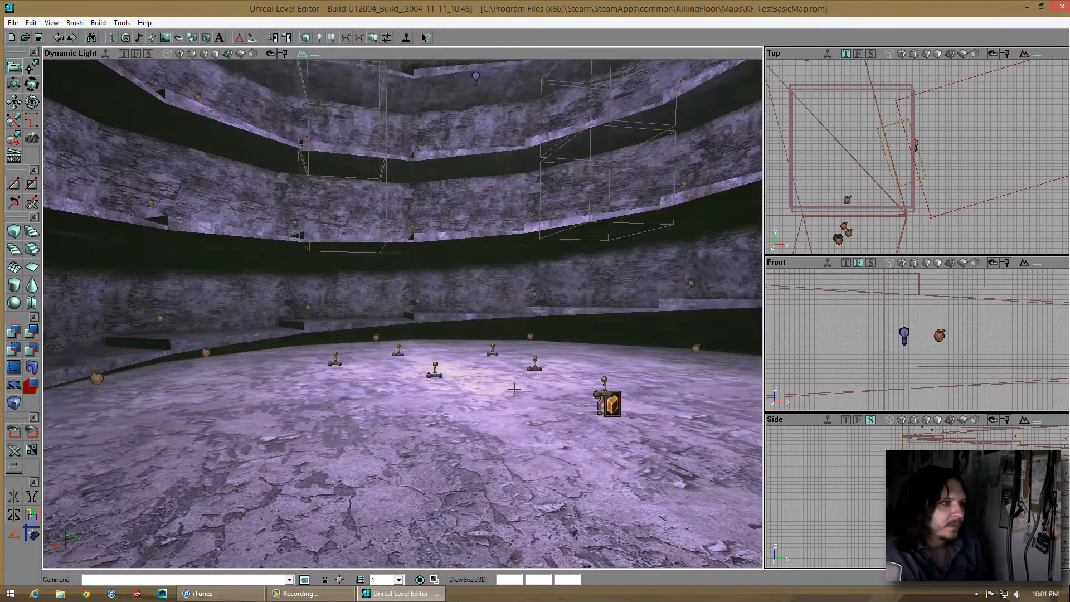
left_click_drag(611, 400, 485, 464)
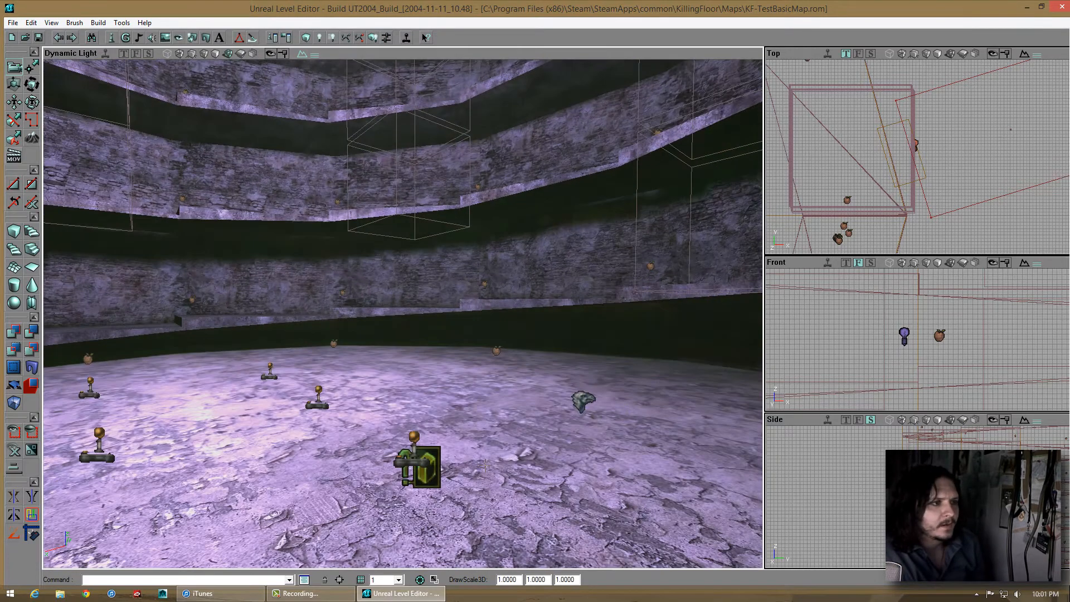
right_click_drag(399, 314, 443, 285)
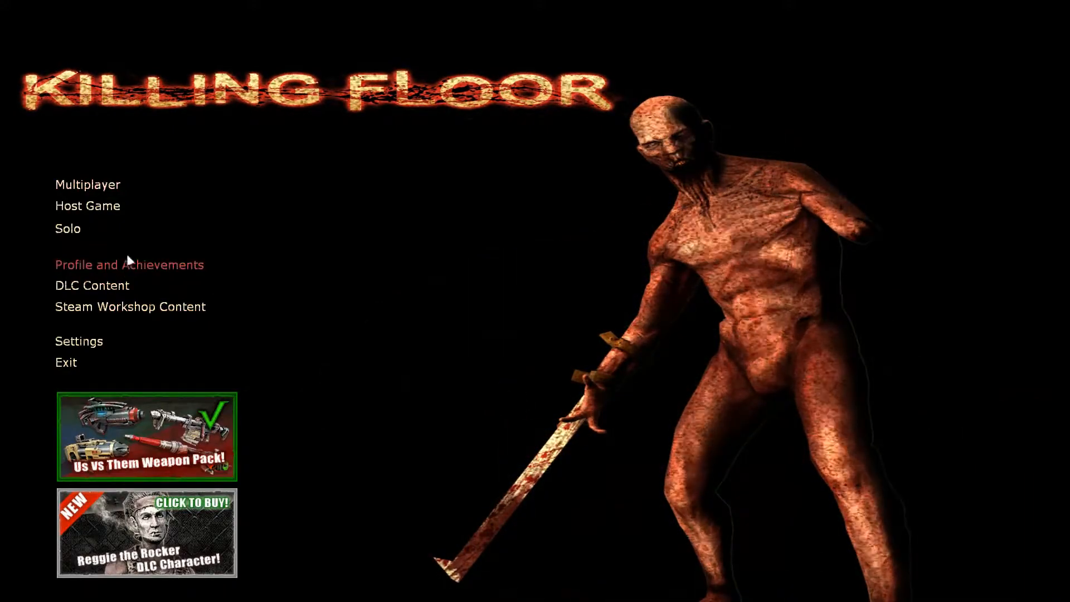
Switch to Killing Floor, set up a solo game with the Killing Floor game type and select the map KF-TestBasicMap
left_click(86, 226)
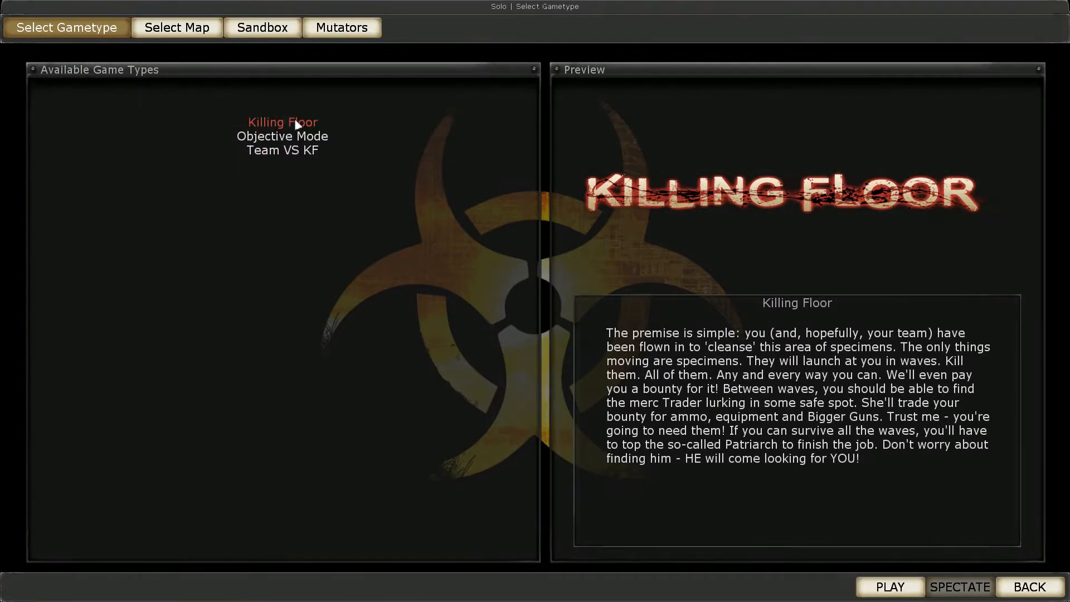
double_click(305, 127)
left_click_drag(492, 120, 490, 327)
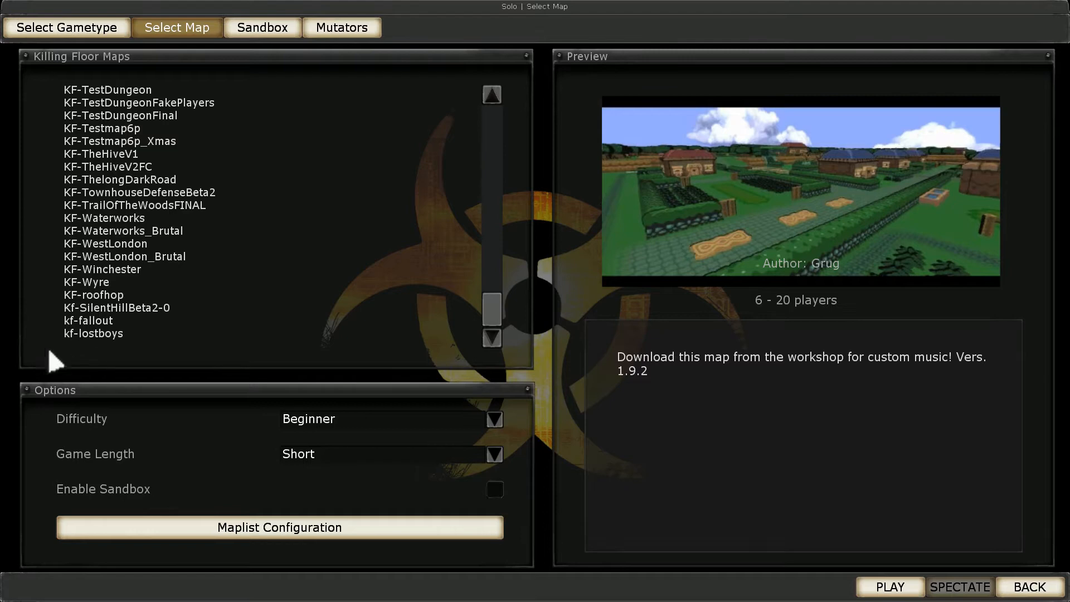
scroll(502, 313, "up", 4)
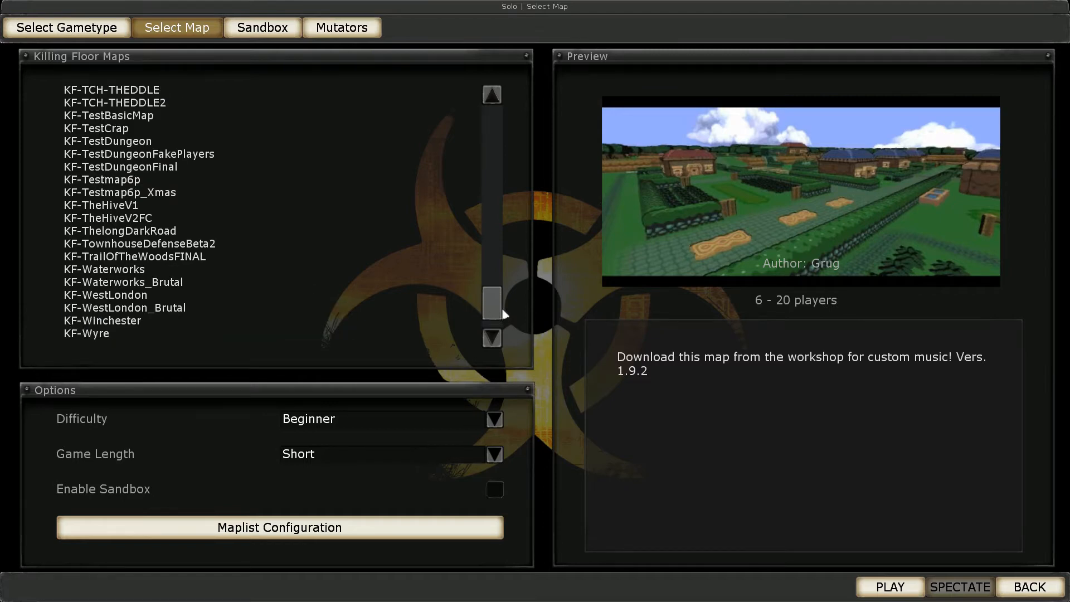
scroll(501, 313, "up", 4)
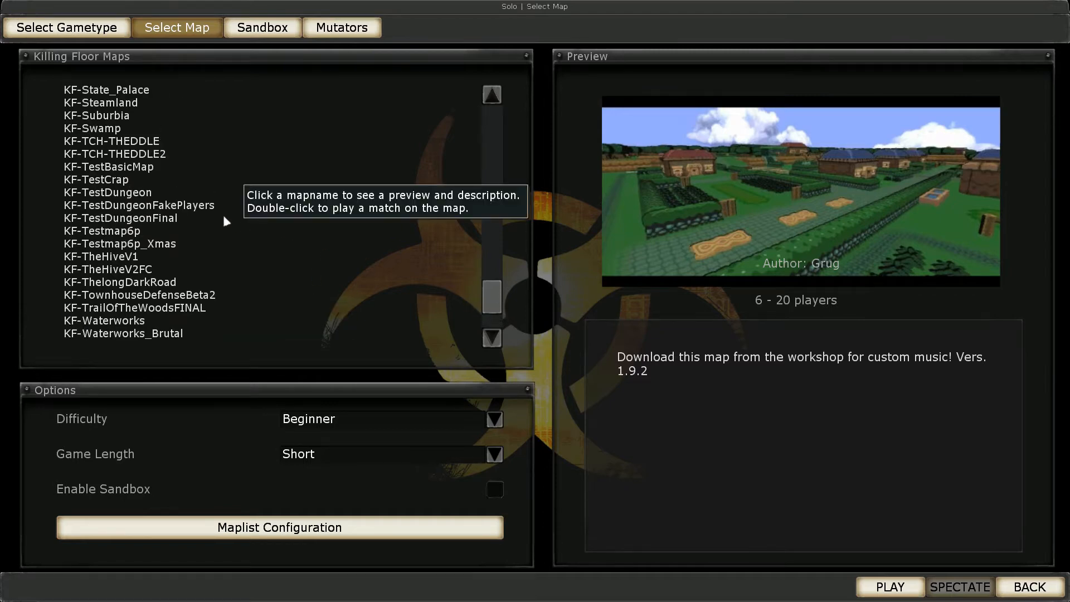
left_click(112, 172)
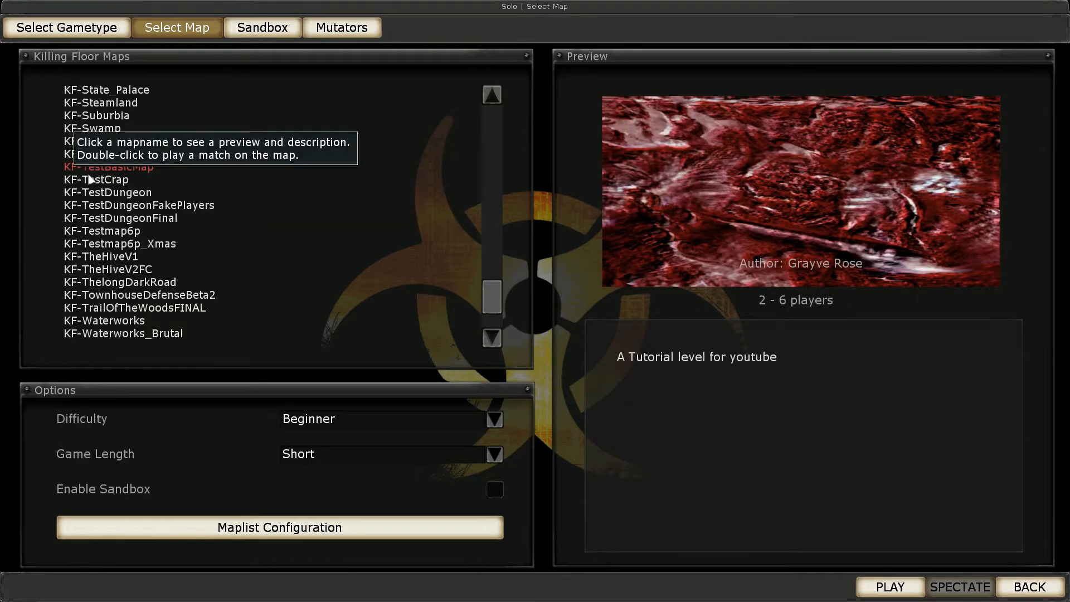
left_click(100, 181)
left_click(108, 171)
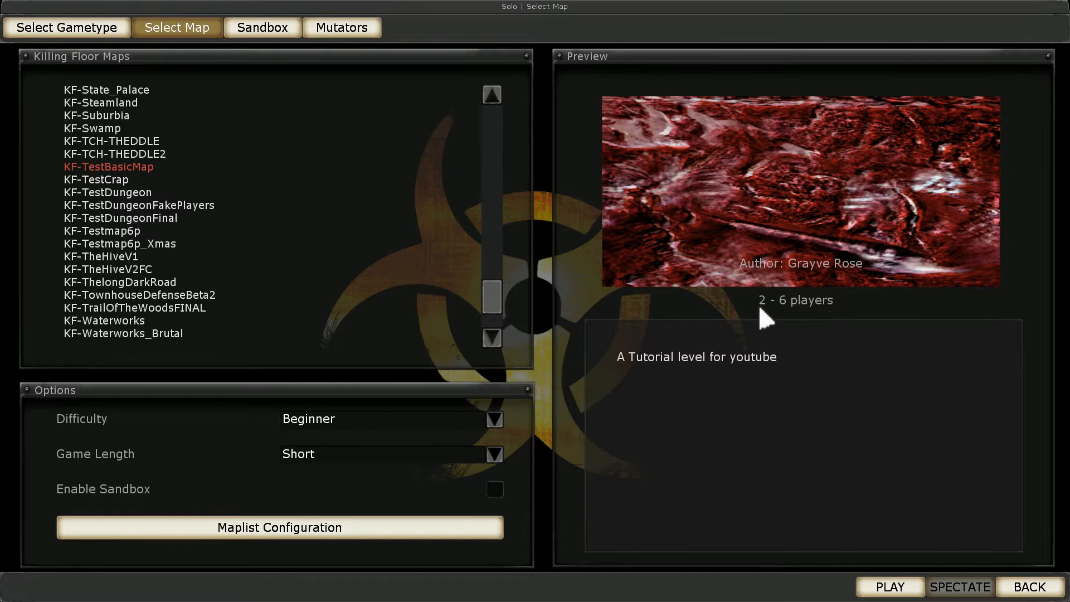
Compare the previews, recommended player counts and descriptions of other maps, including KF-Suburbia, KF-Steamland, KF-TestDungeon and KF-Ammonia
left_click(337, 208)
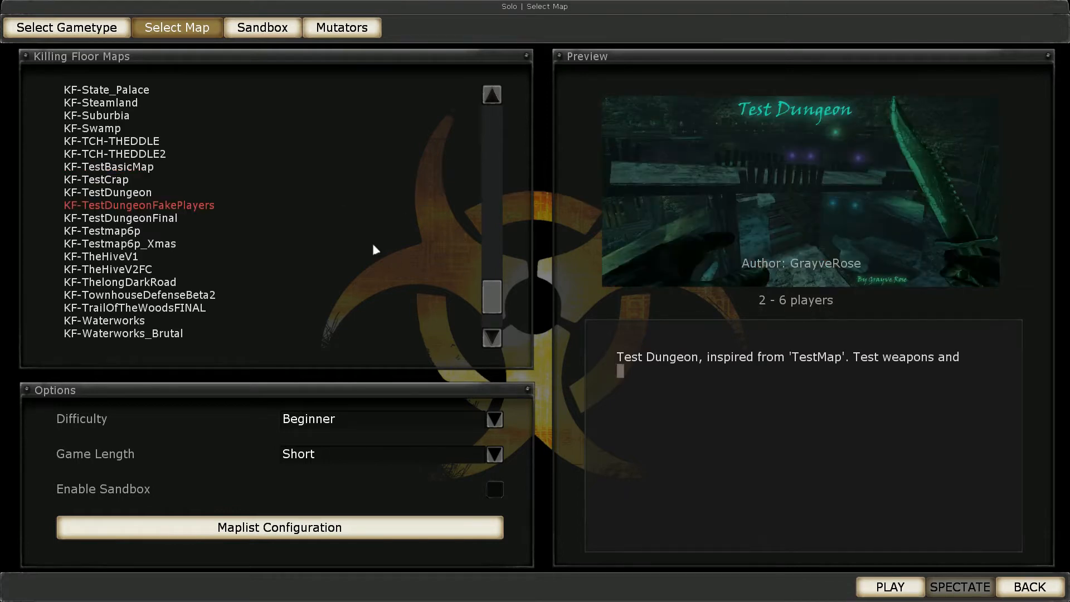
left_click(232, 143)
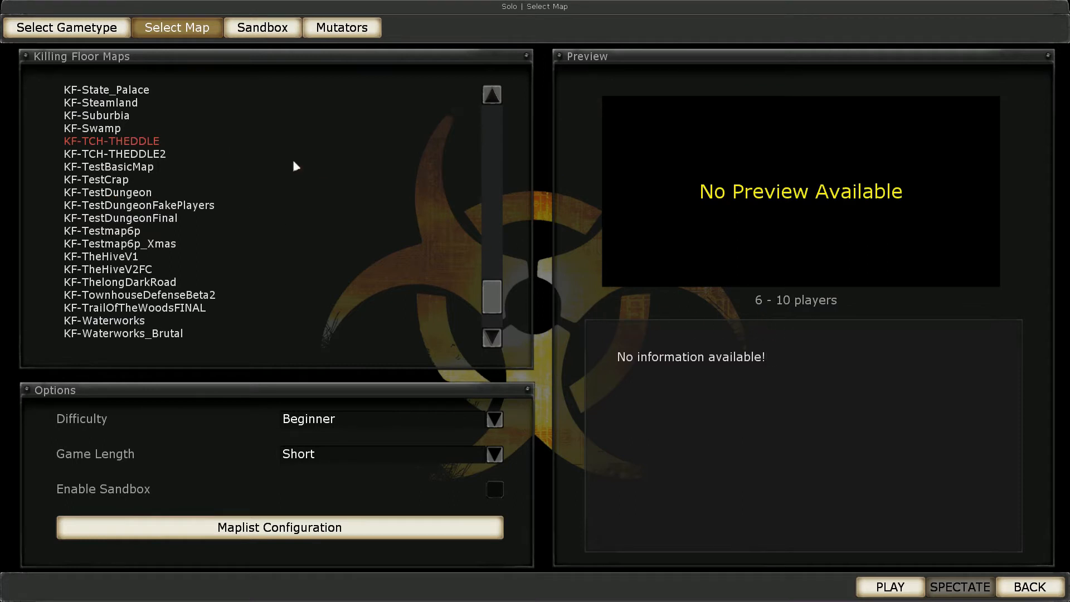
left_click(232, 115)
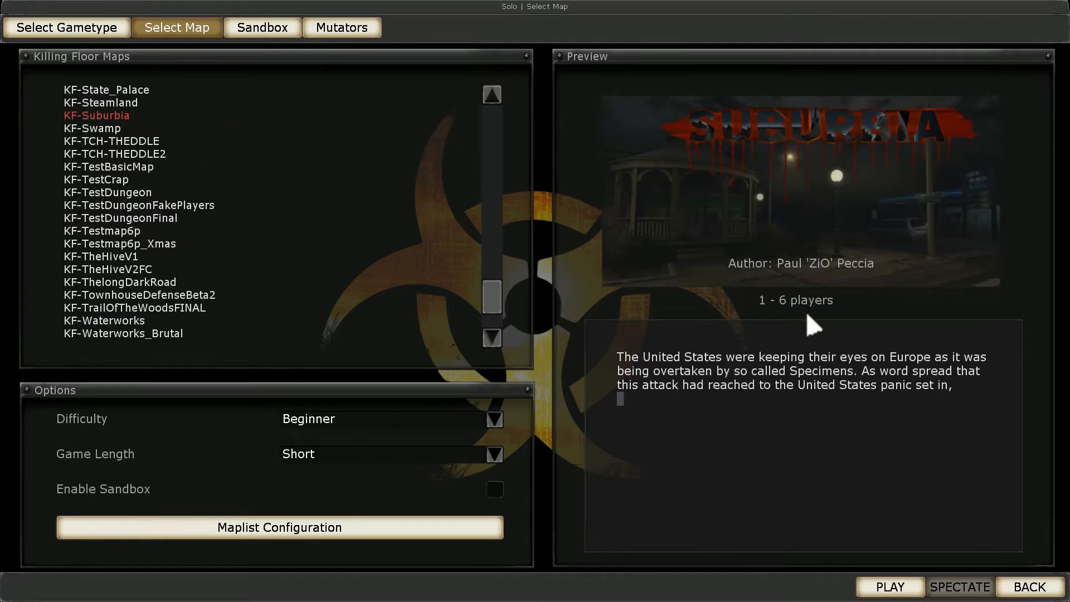
left_click(118, 103)
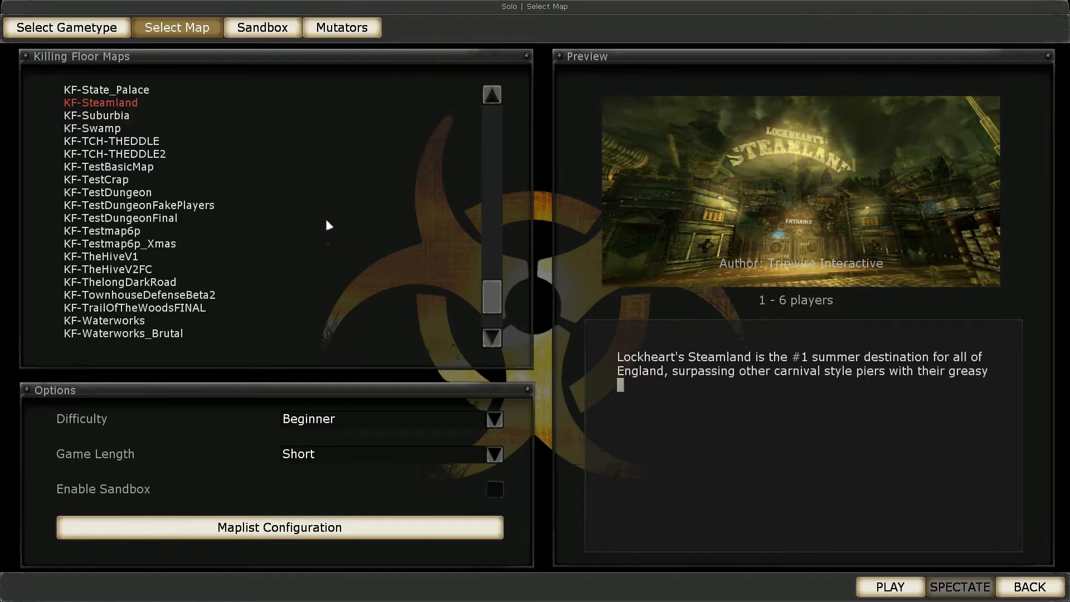
left_click(132, 168)
left_click(152, 193)
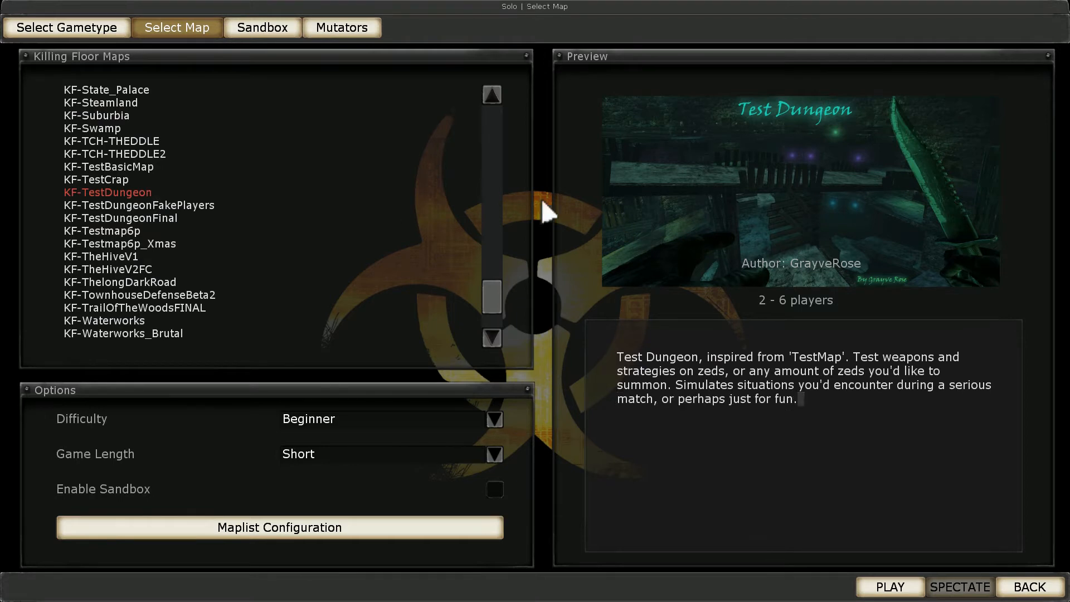
left_click(117, 181)
left_click(128, 195)
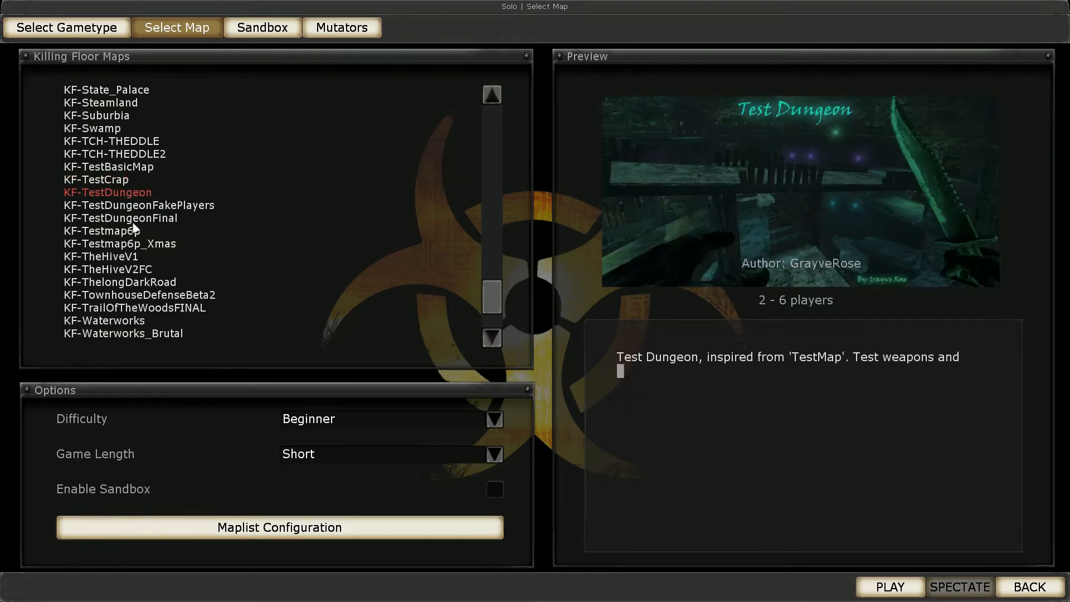
scroll(136, 225, "up", 3)
left_click_drag(492, 291, 480, 120)
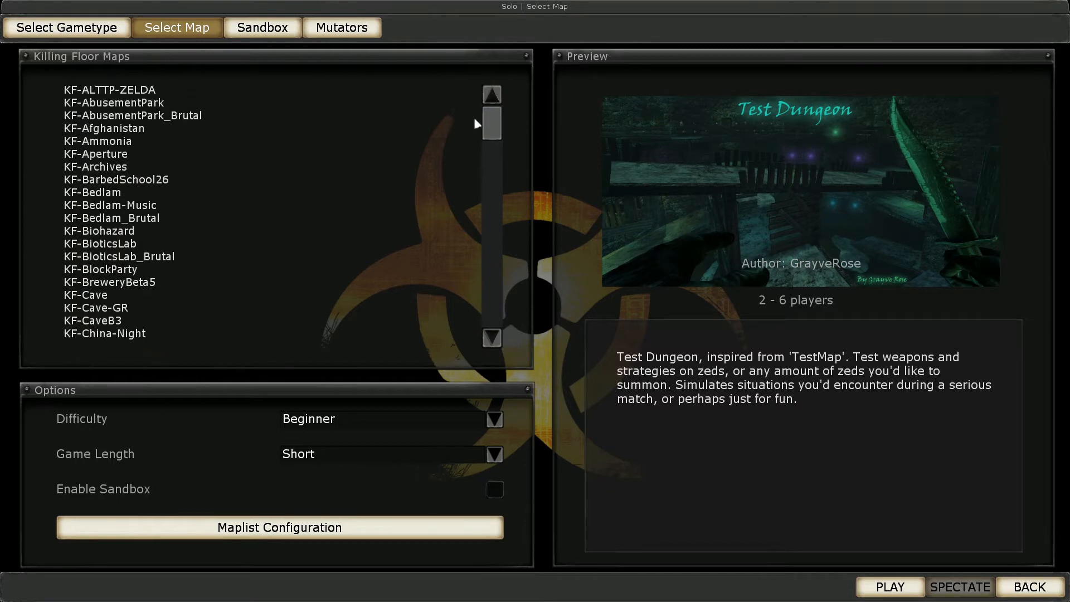
left_click(123, 143)
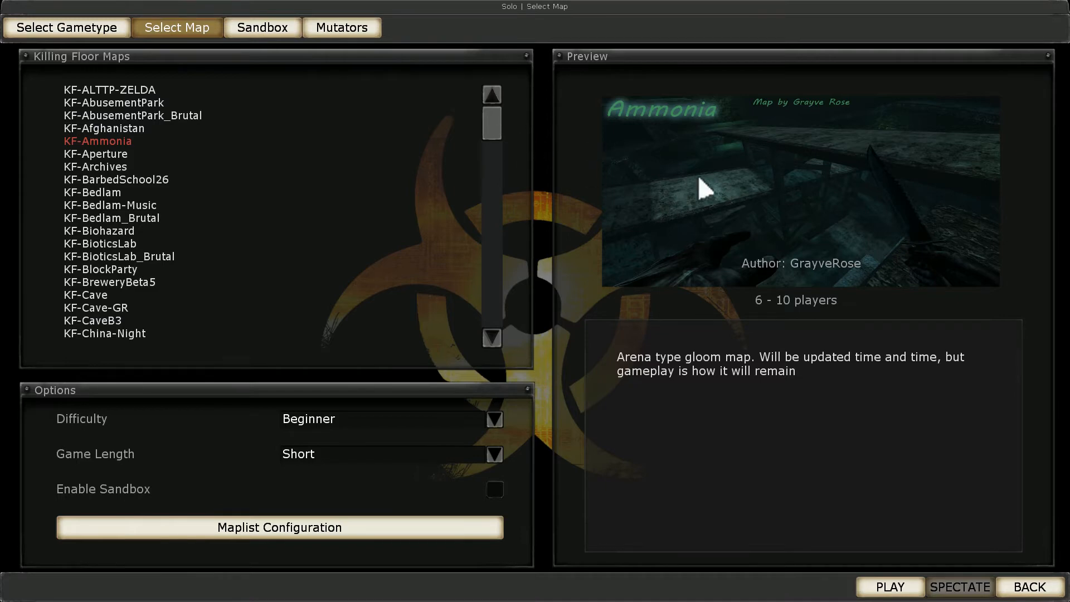
Select KF-TestBasicMap in the map list again and launch the solo game on it
left_click_drag(496, 121, 504, 280)
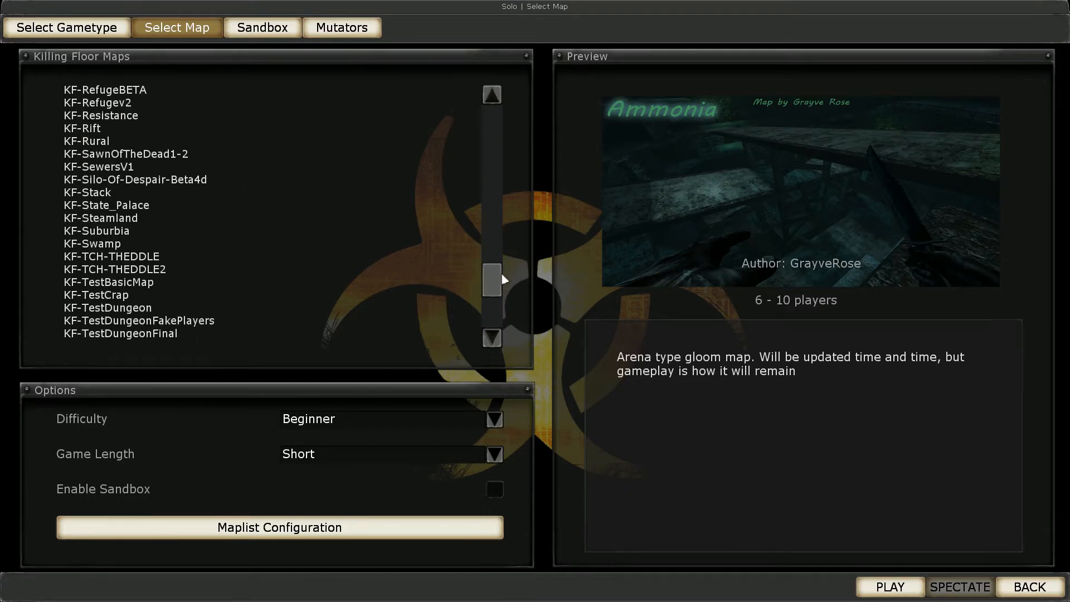
left_click(243, 284)
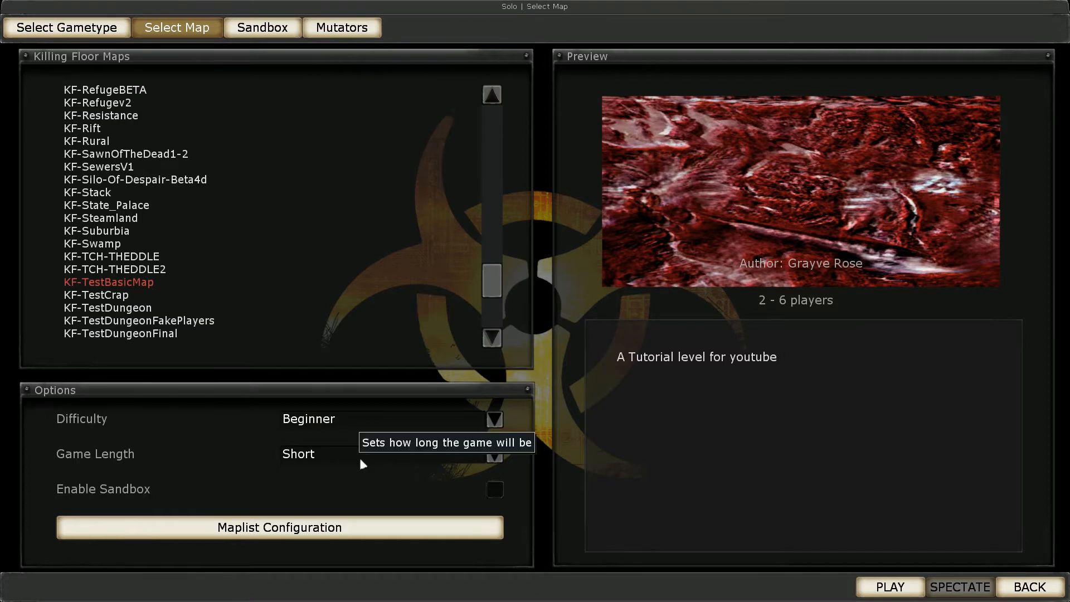
left_click(889, 587)
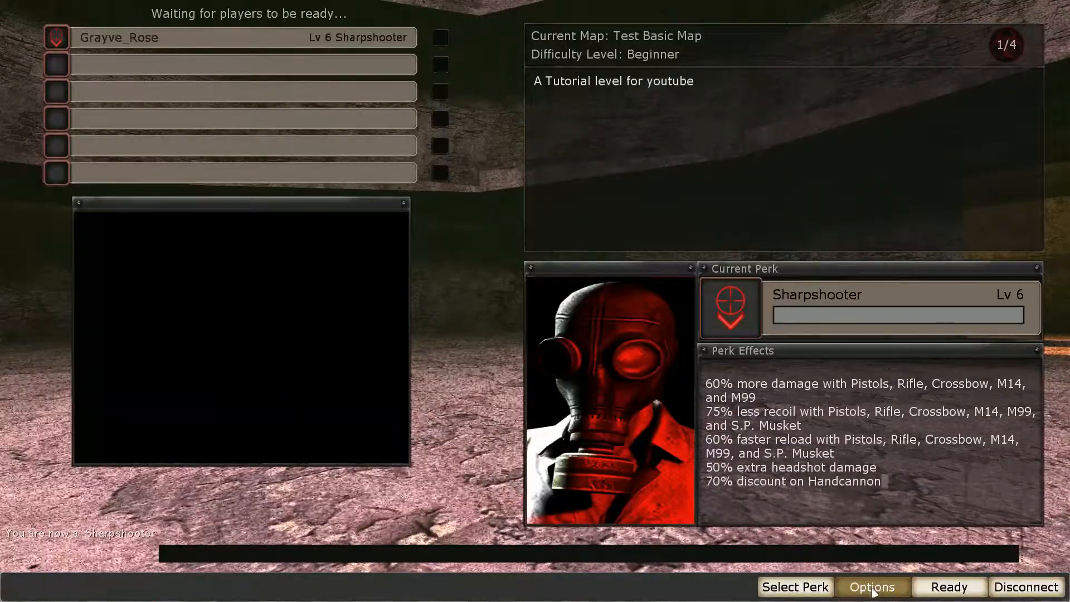
Choose and save the Demolitions perk in the lobby, and ready up to start the match
left_click(854, 589)
left_click(491, 379)
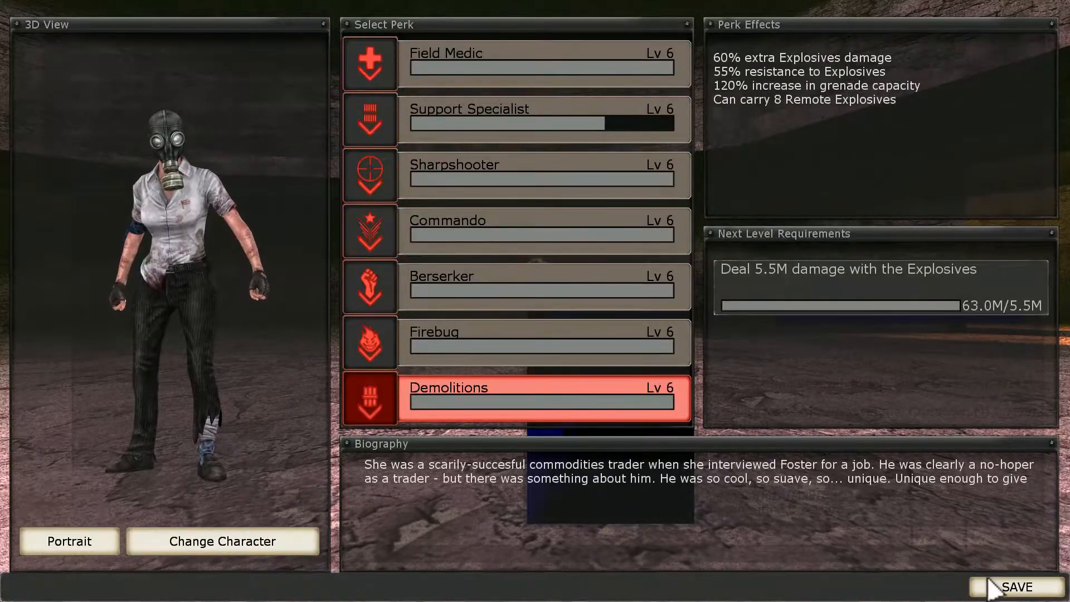
left_click(1010, 586)
left_click(949, 588)
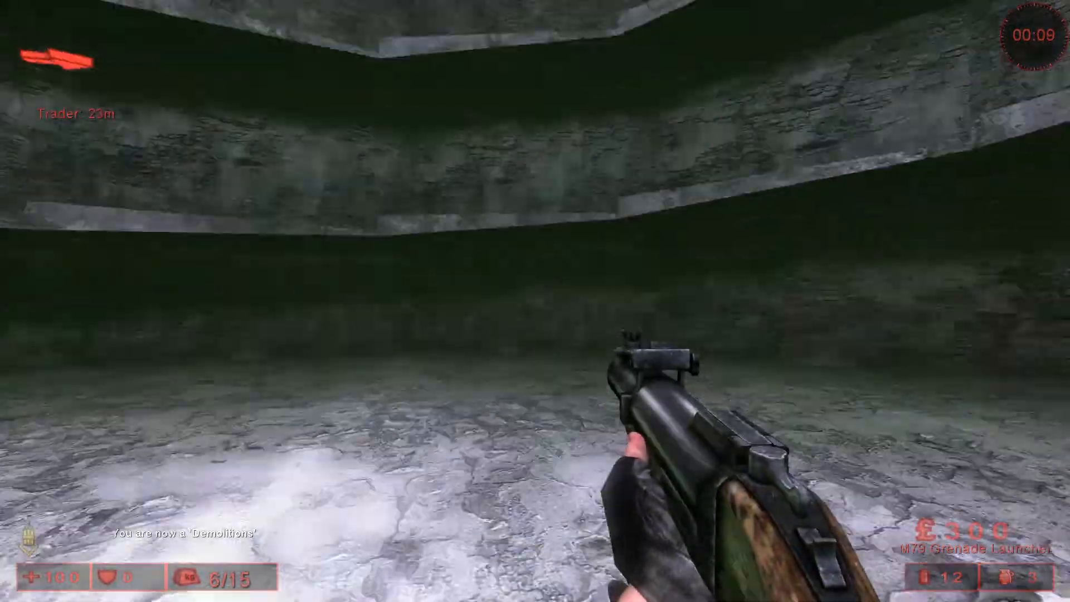
Equip the knife and walk across the arena as wave 1 starts, examining the terraced walls and the green-lit shaft overhead
key("1")
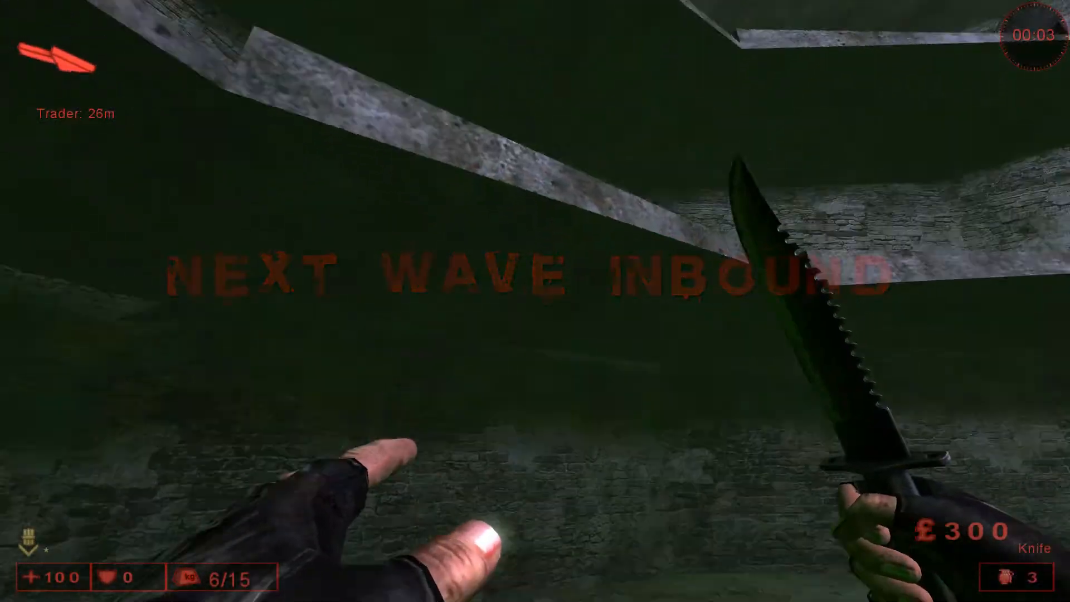
left_click(535, 302)
left_click(535, 301)
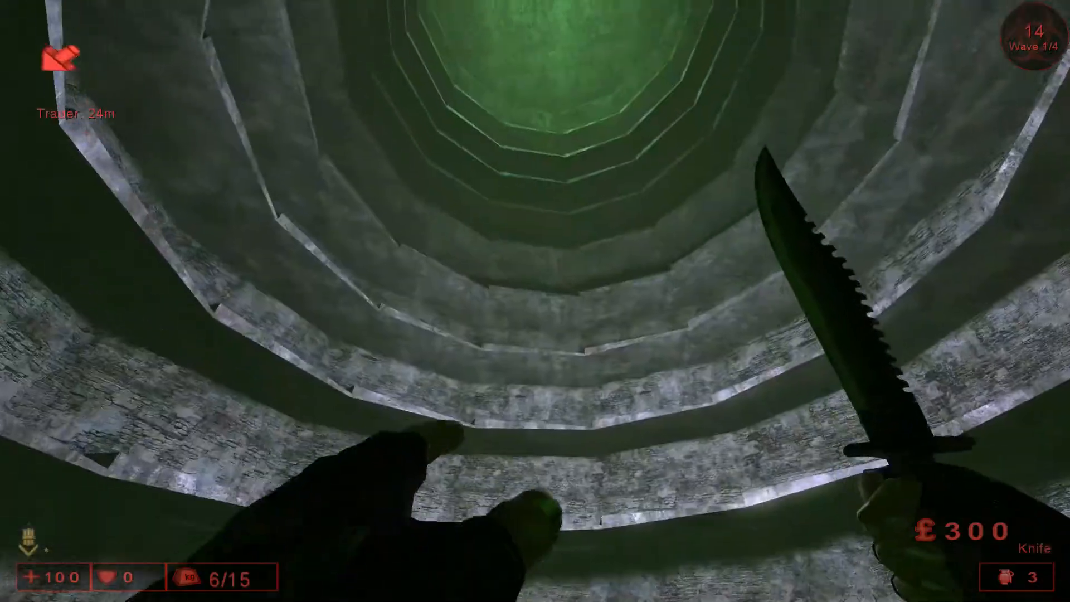
key("w")
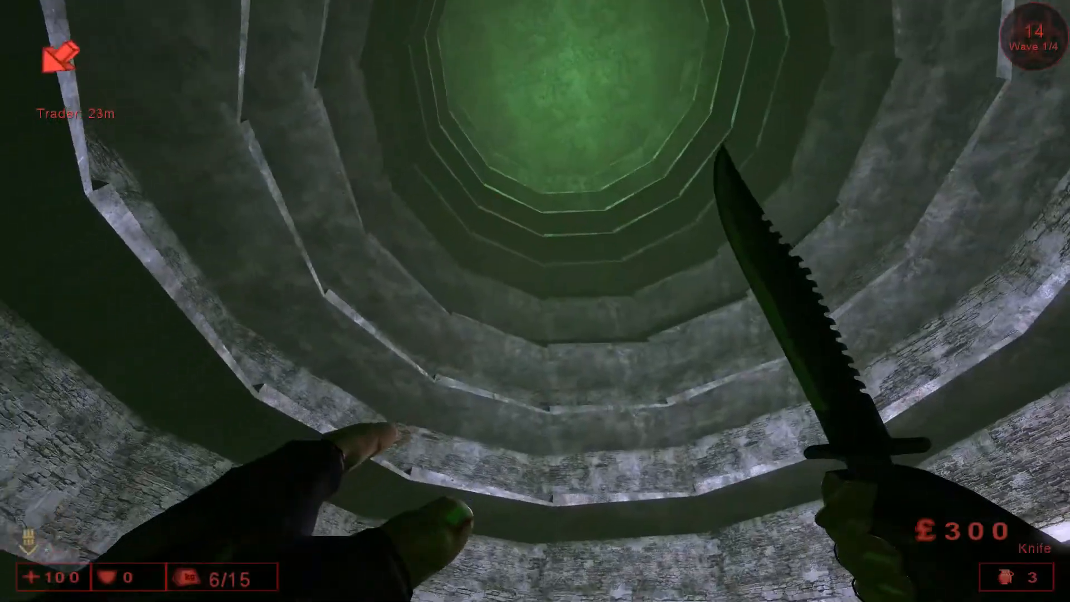
key("w")
key("w")
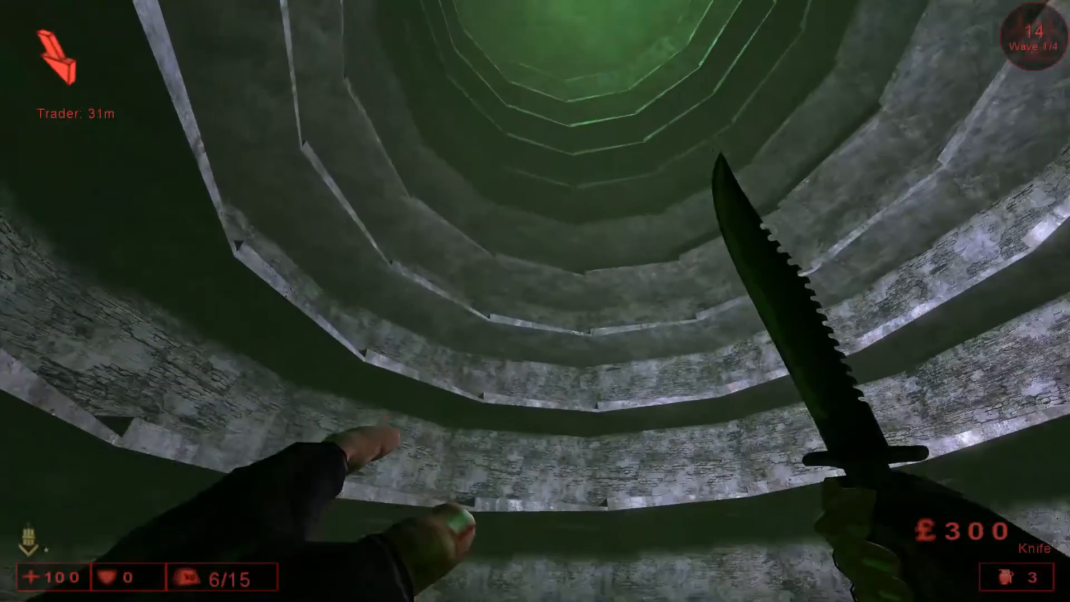
key("w")
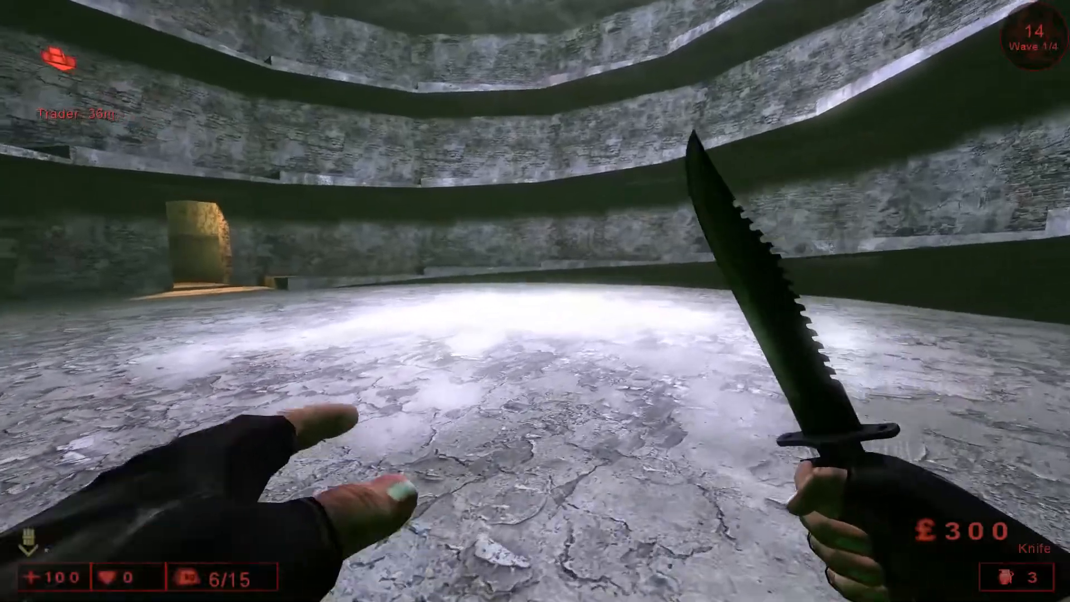
Run around the arena's ground floor to examine the floor lighting, the raised wall ledges and the approach to the trader shop
key("w")
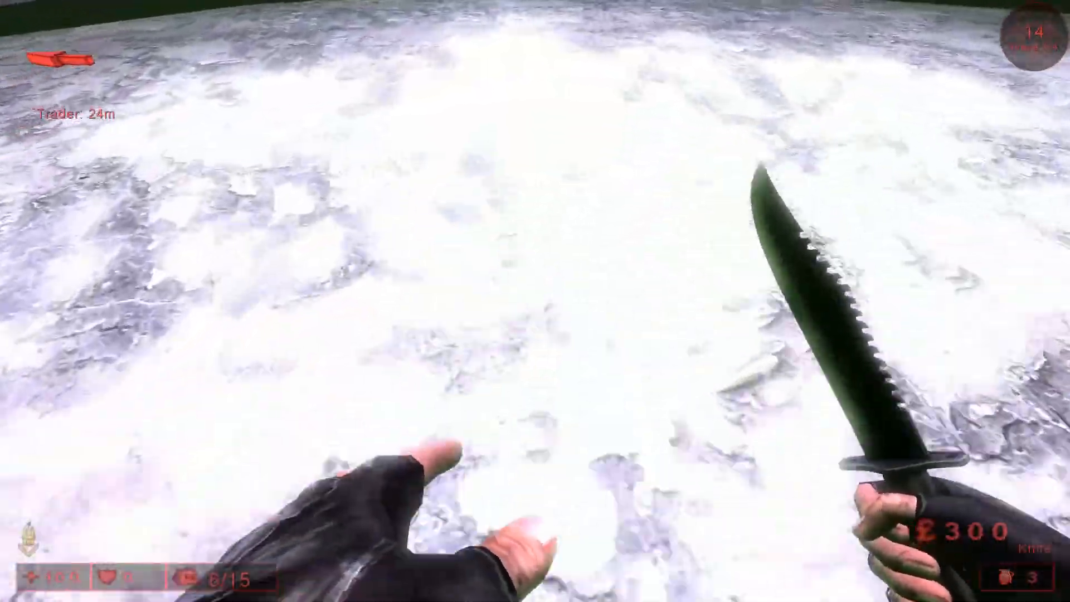
key("w")
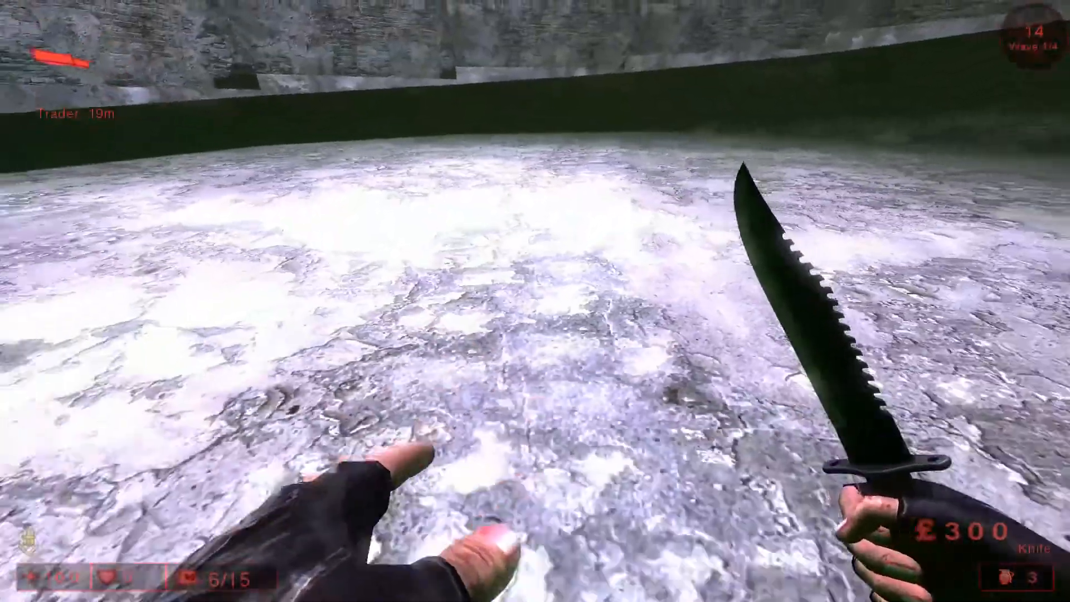
key("w")
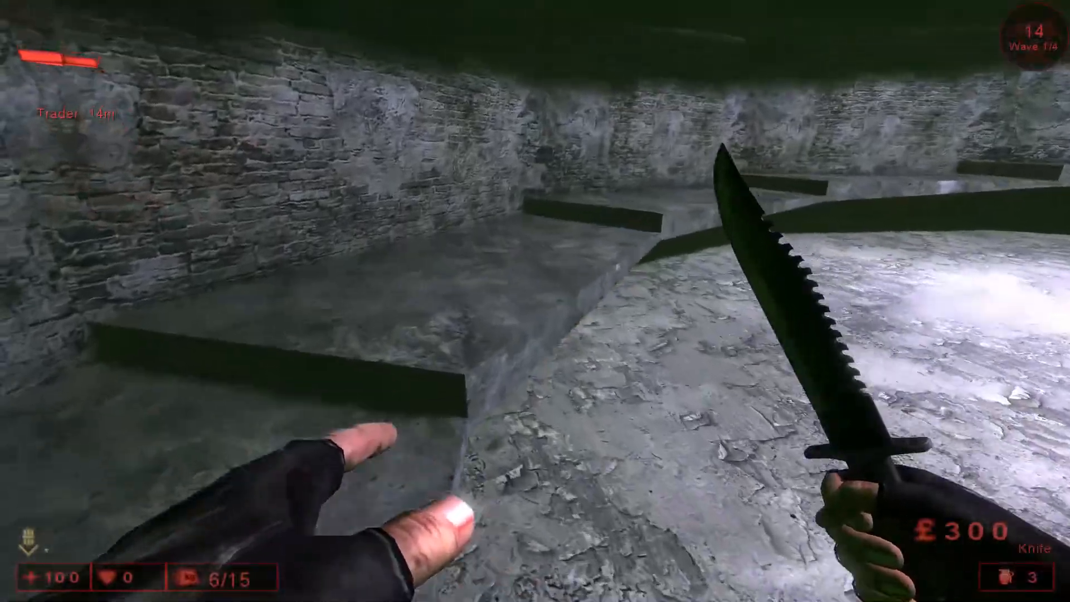
key("w")
key("w")
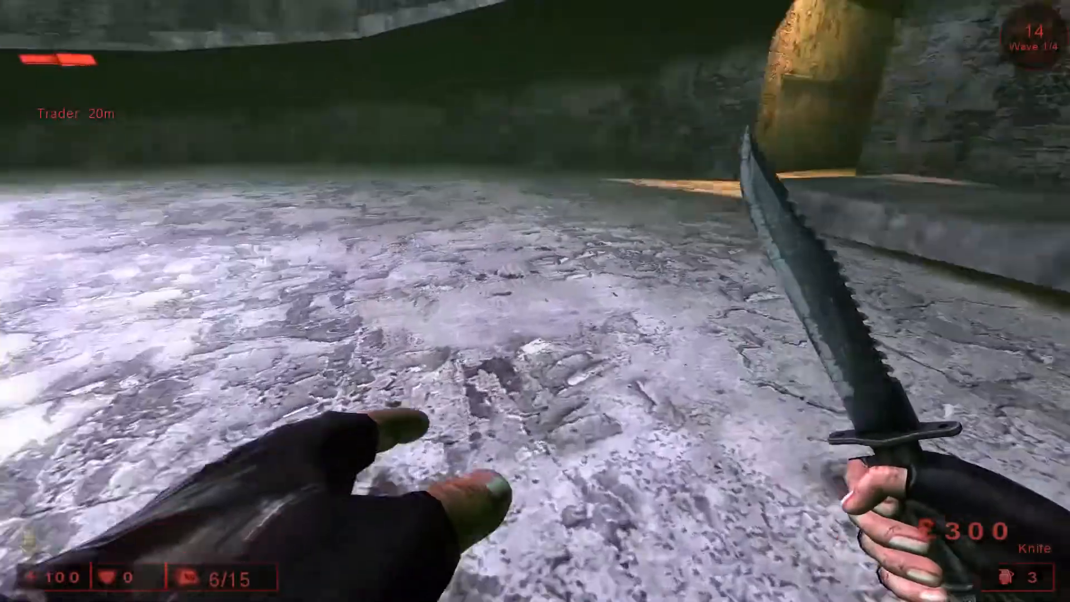
key("w")
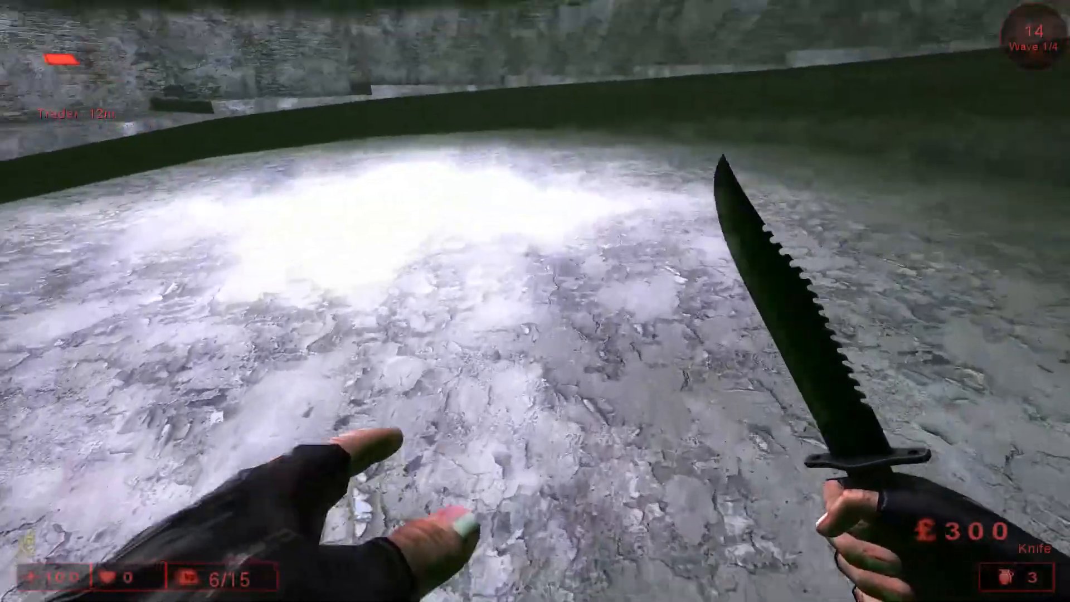
key("2")
key("w")
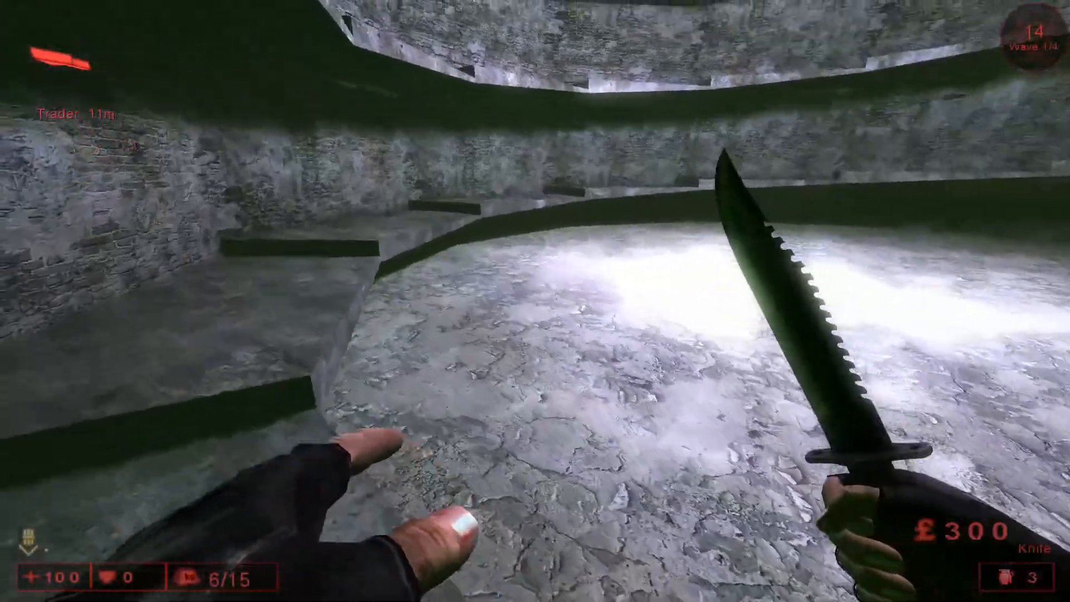
key("w")
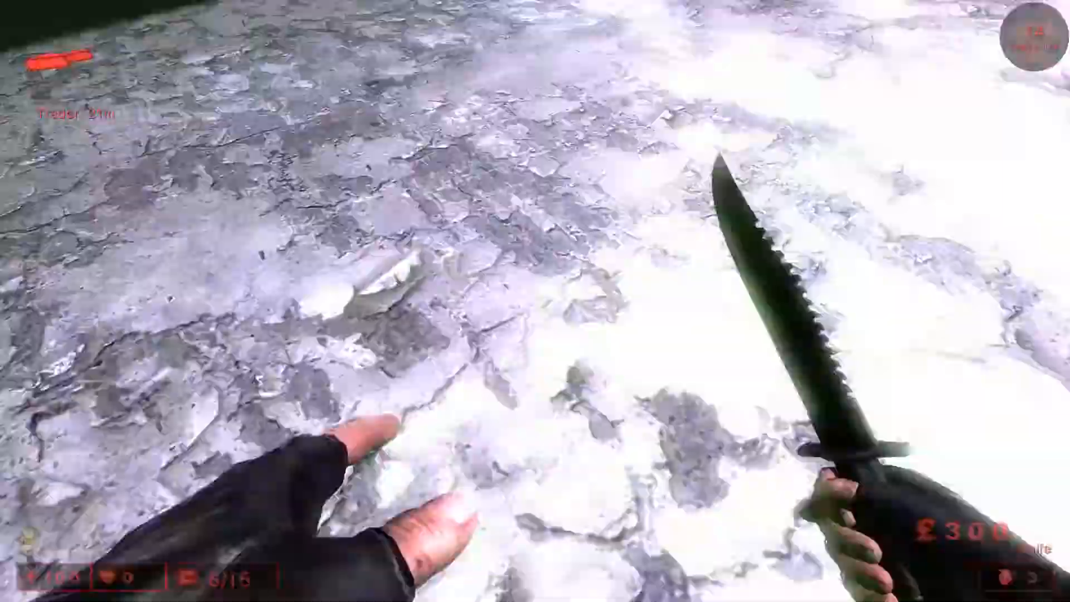
key("w")
right_click(535, 302)
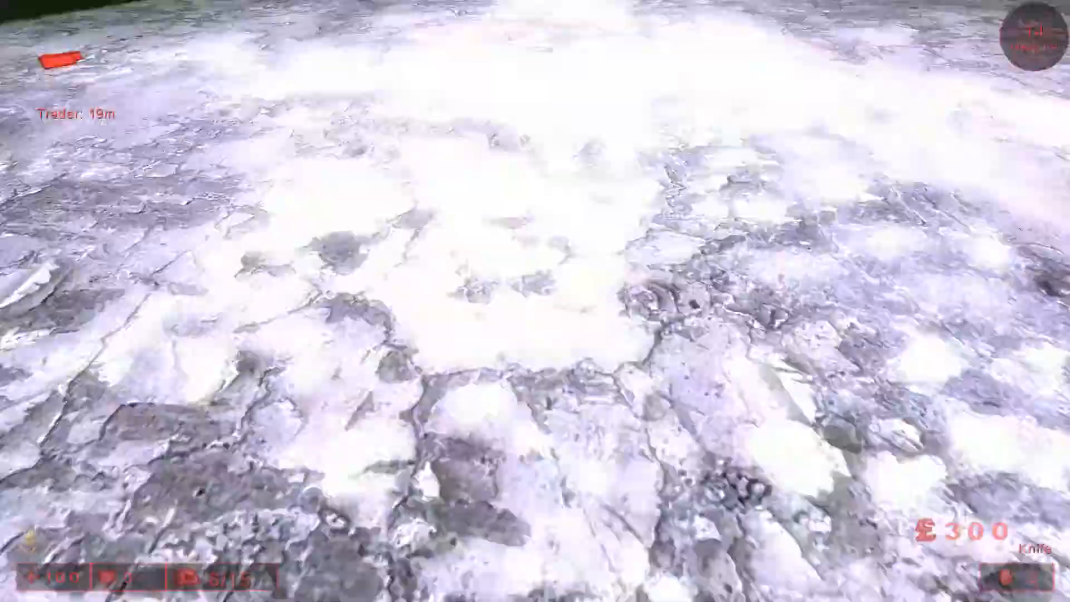
key("w")
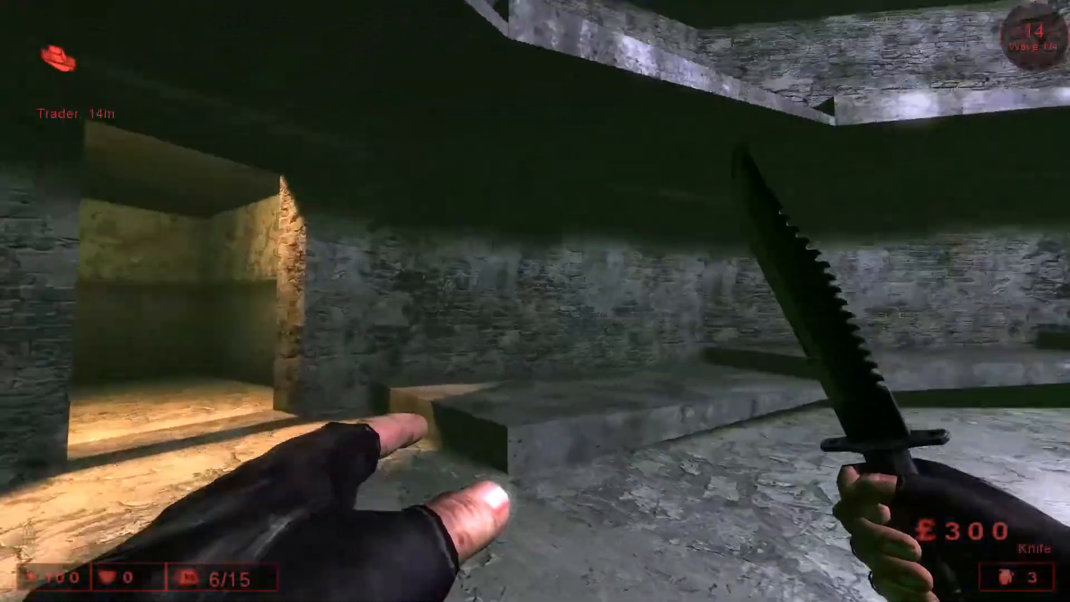
key("w")
key("w")
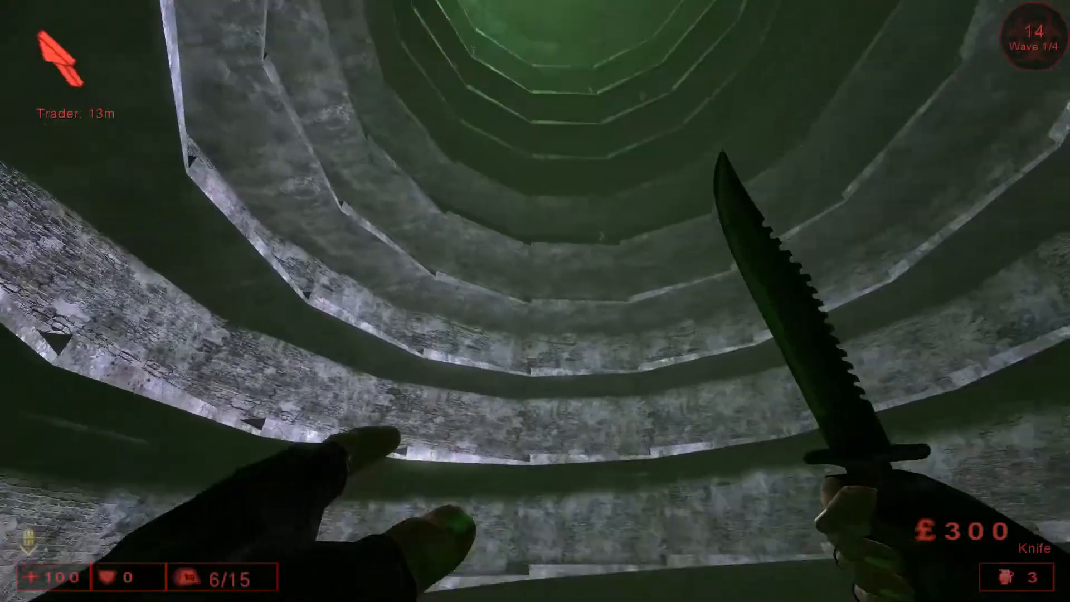
Move back and forth through the trader shop's doorway to examine its orange lighting, threshold and interior
key("w")
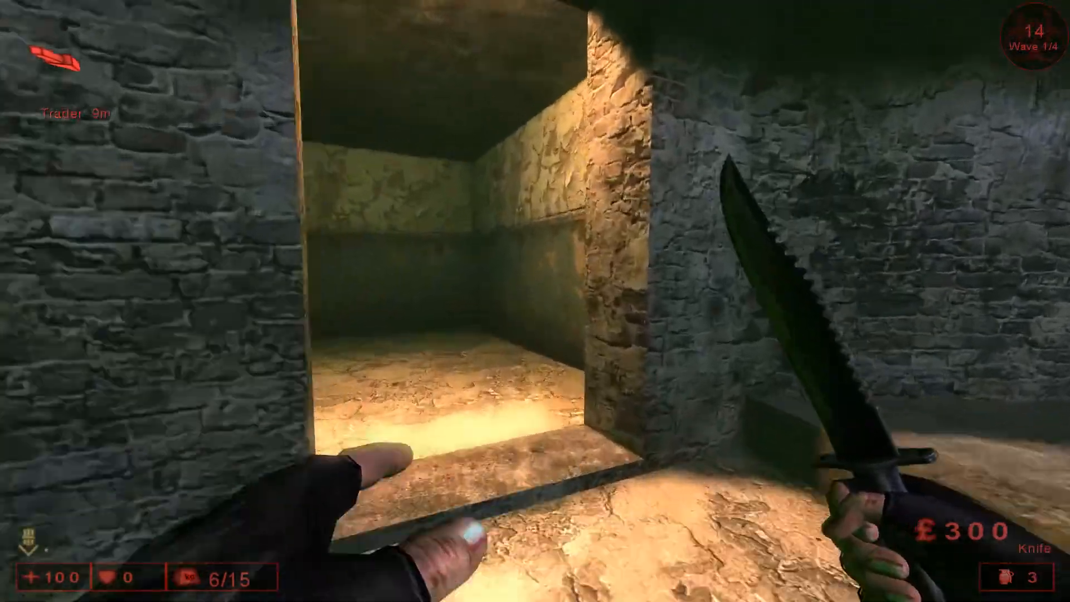
key("w")
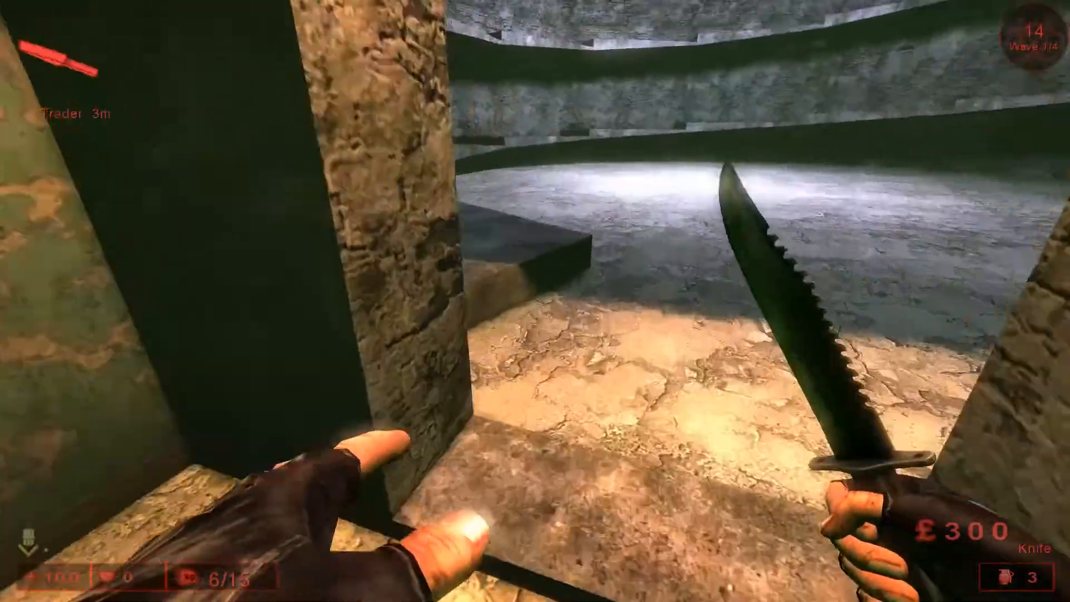
key("w")
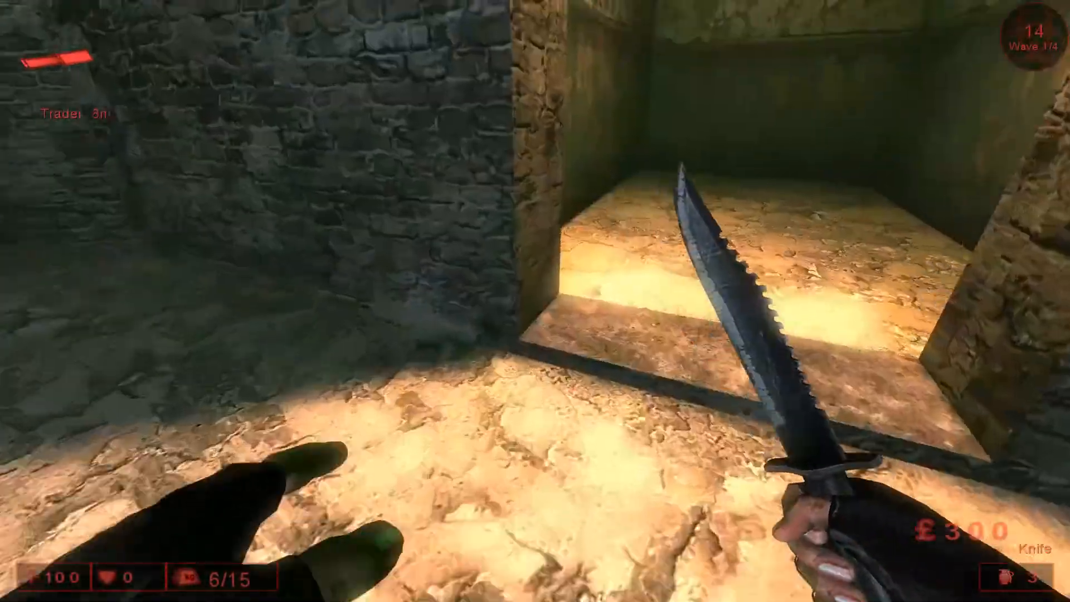
key("w")
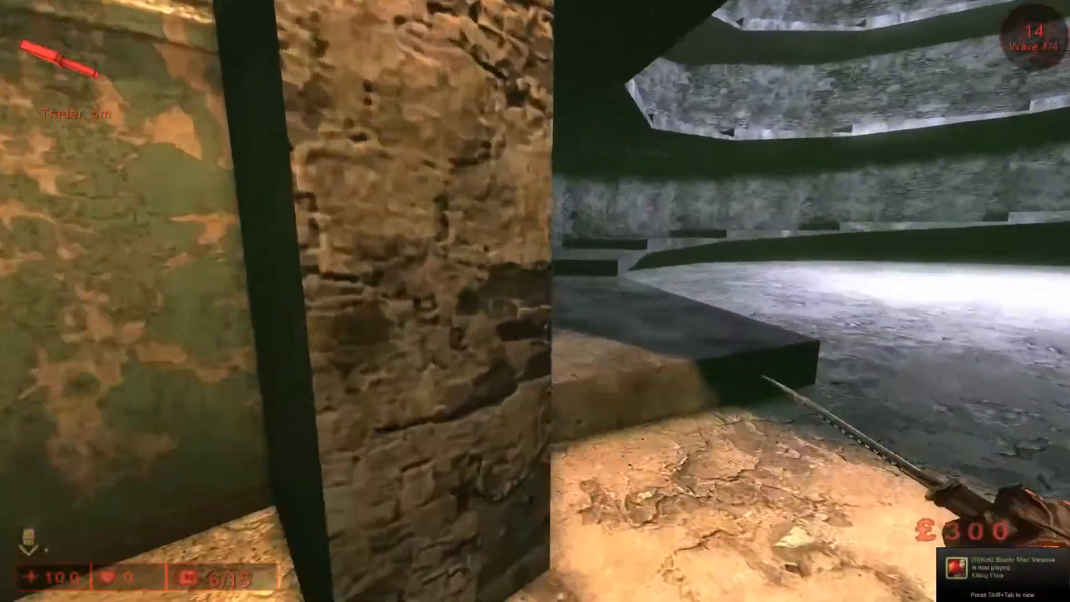
key("w")
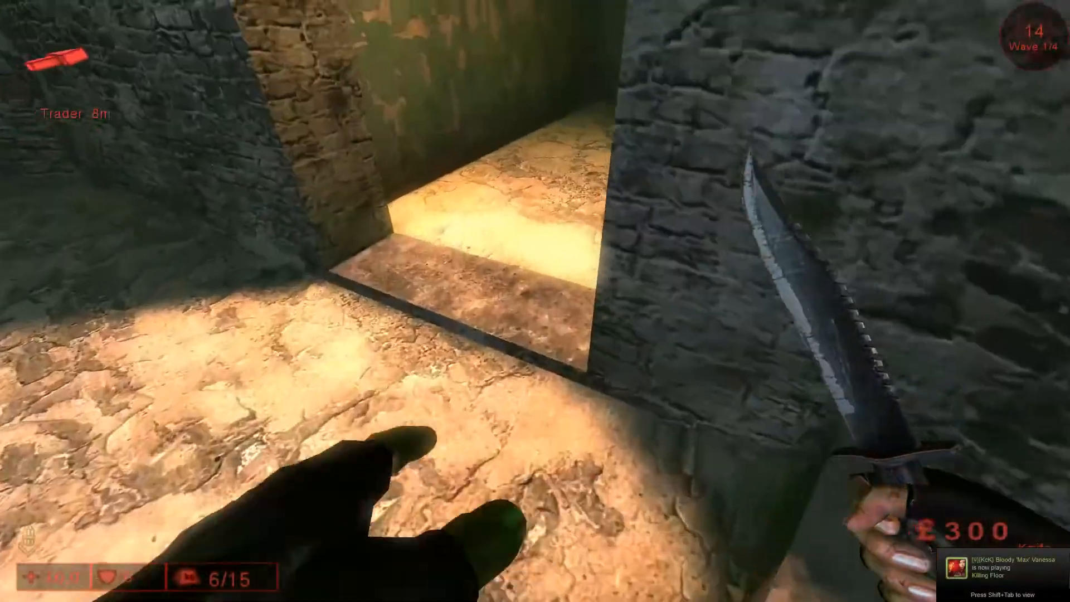
key("w")
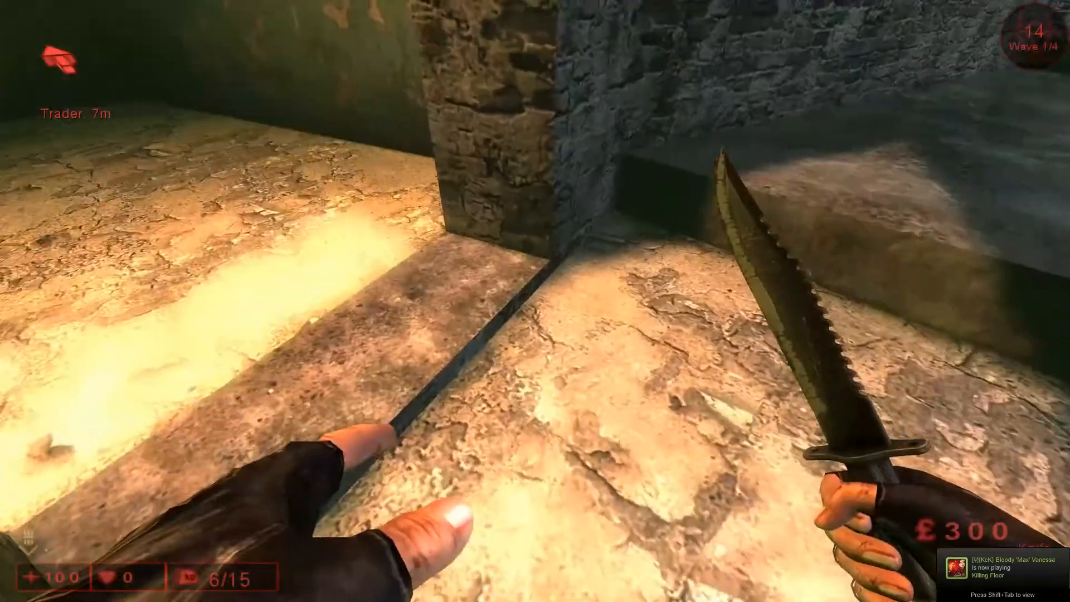
Circle between the arena floor, the stepped ledges and the shop entrance to look for zombies spawning in the wave
key("w")
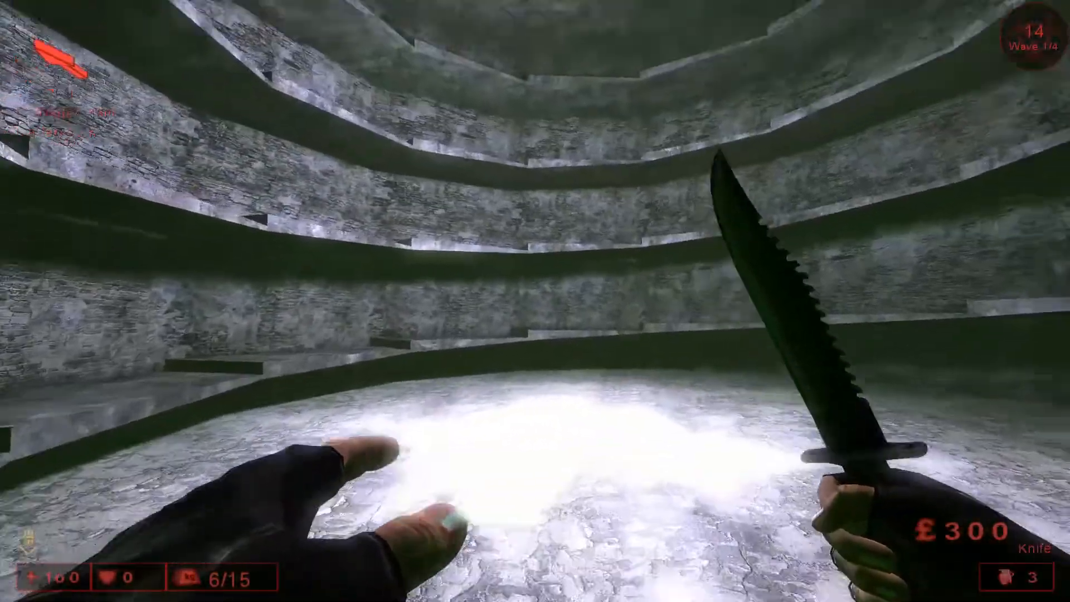
key("w")
key("w")
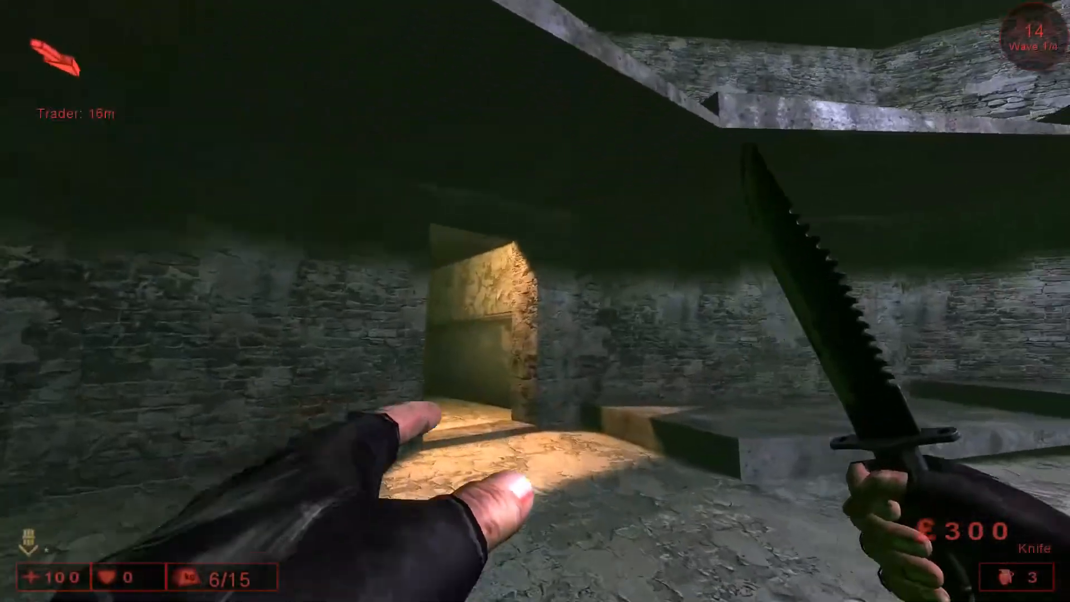
key("w")
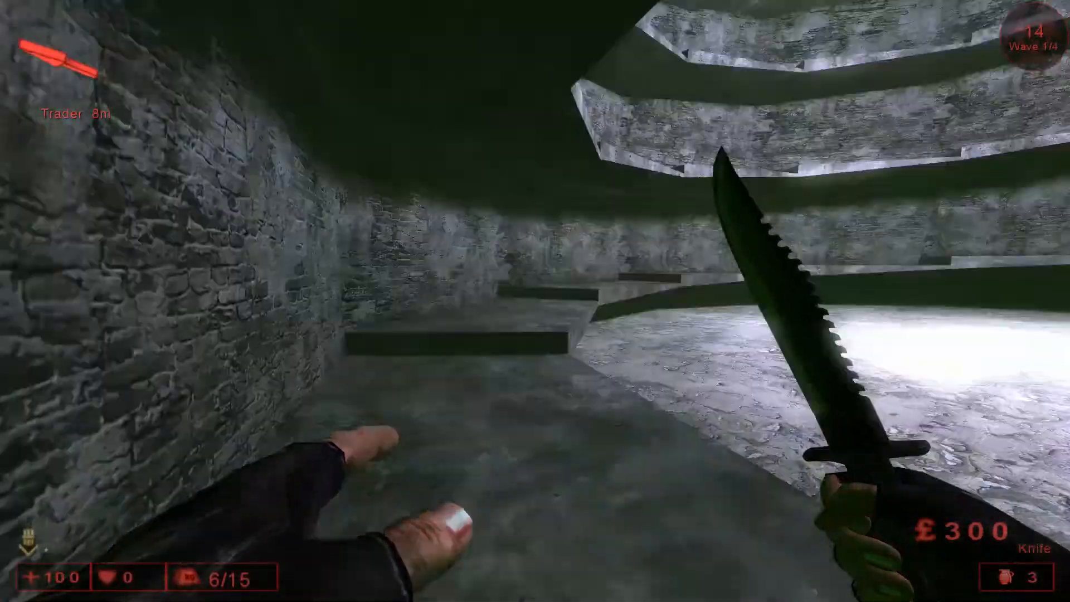
key("w")
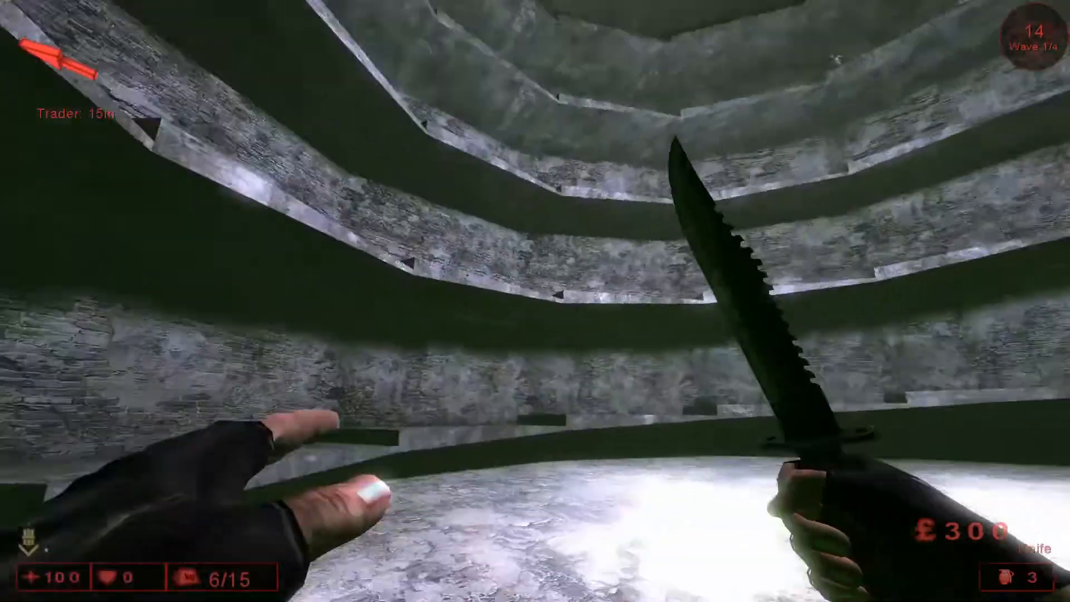
key("w")
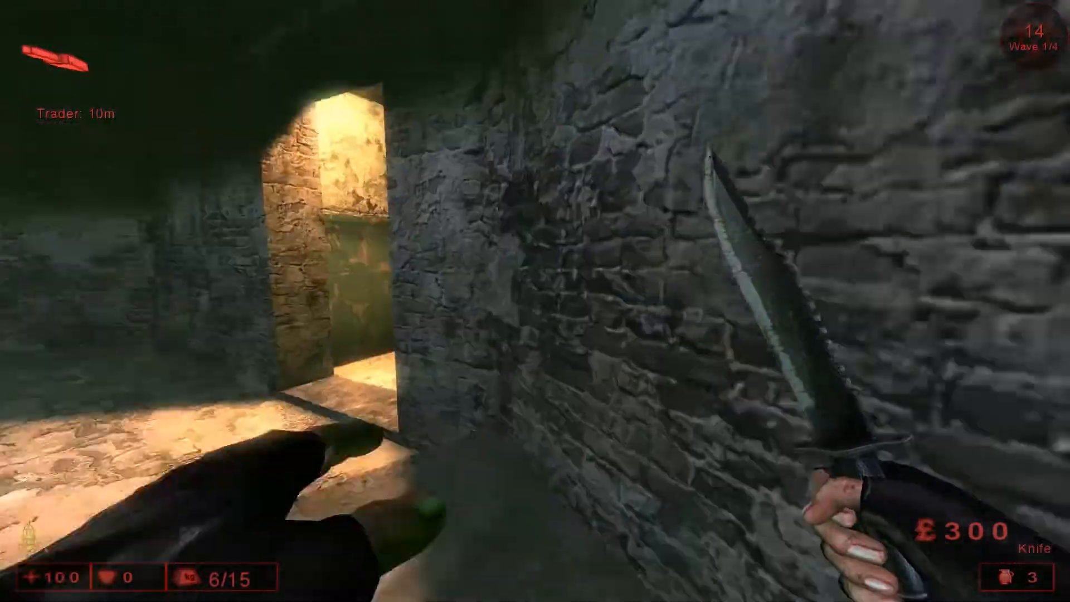
key("w")
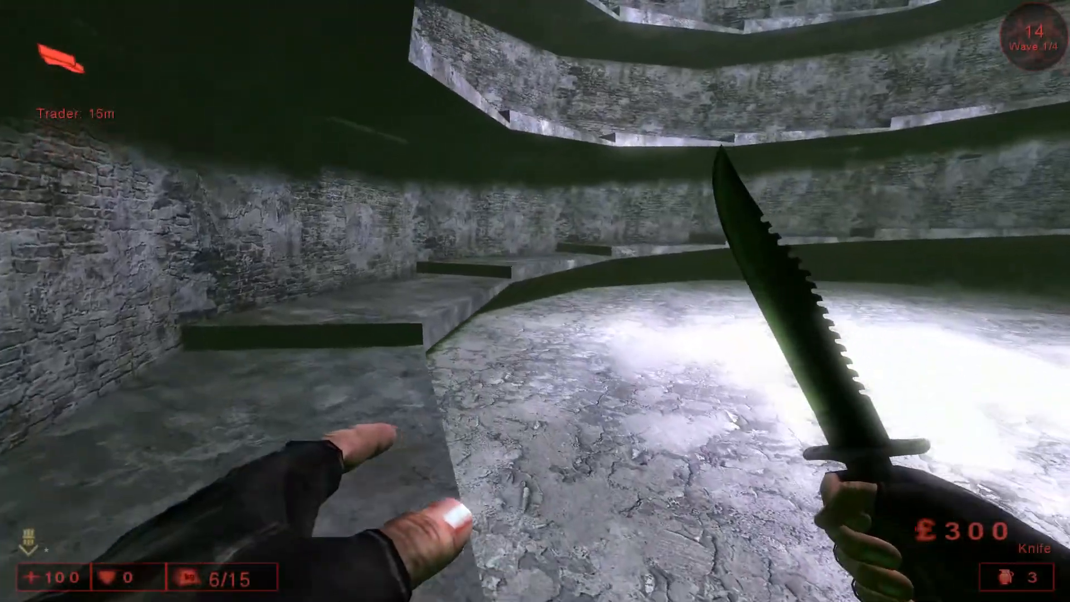
key("w")
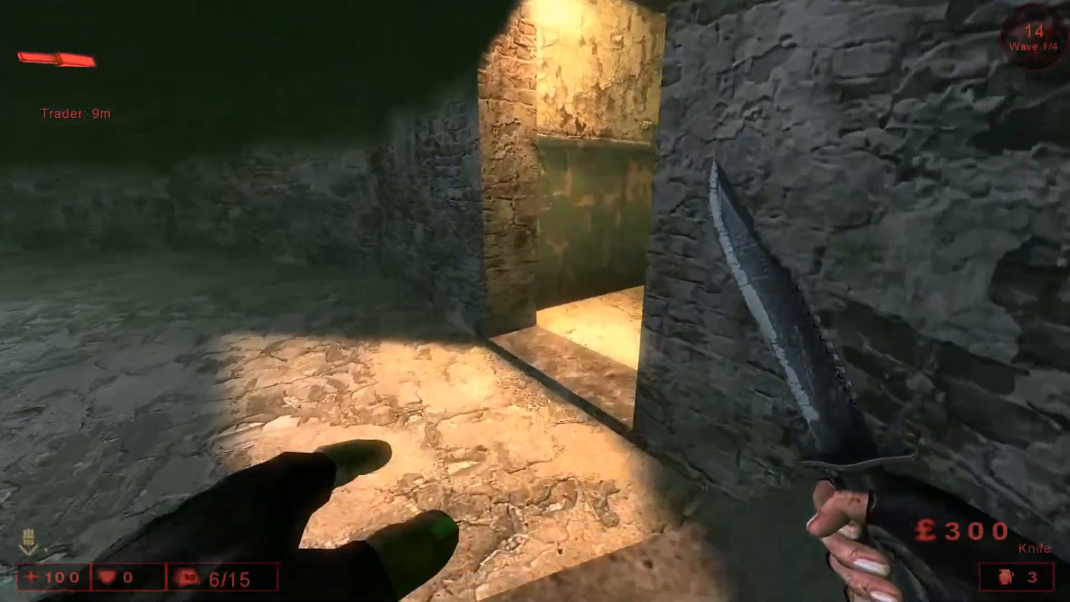
key("w")
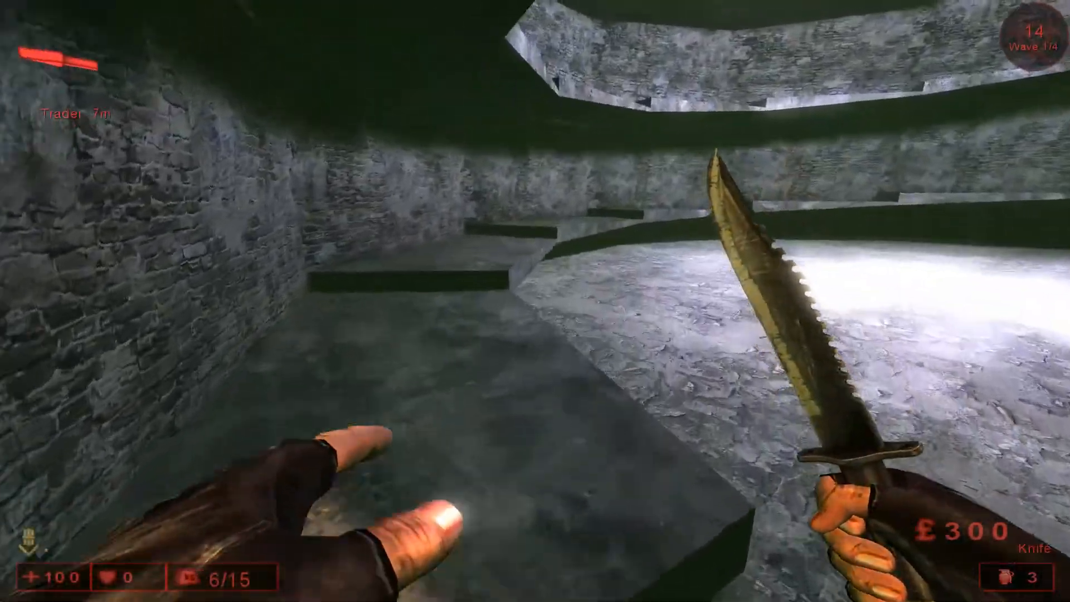
key("w")
key("w")
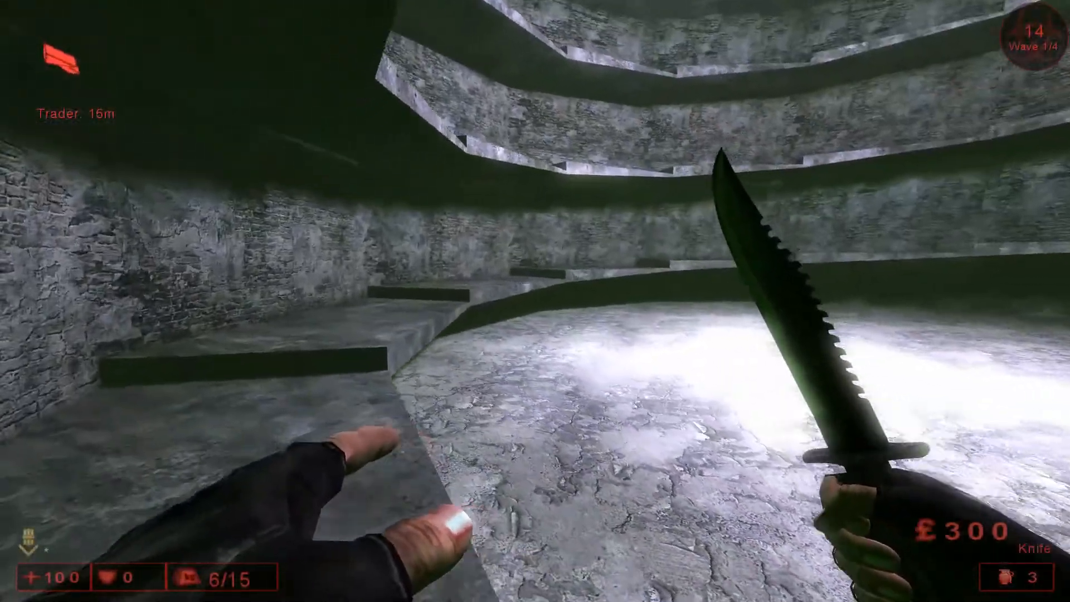
key("w")
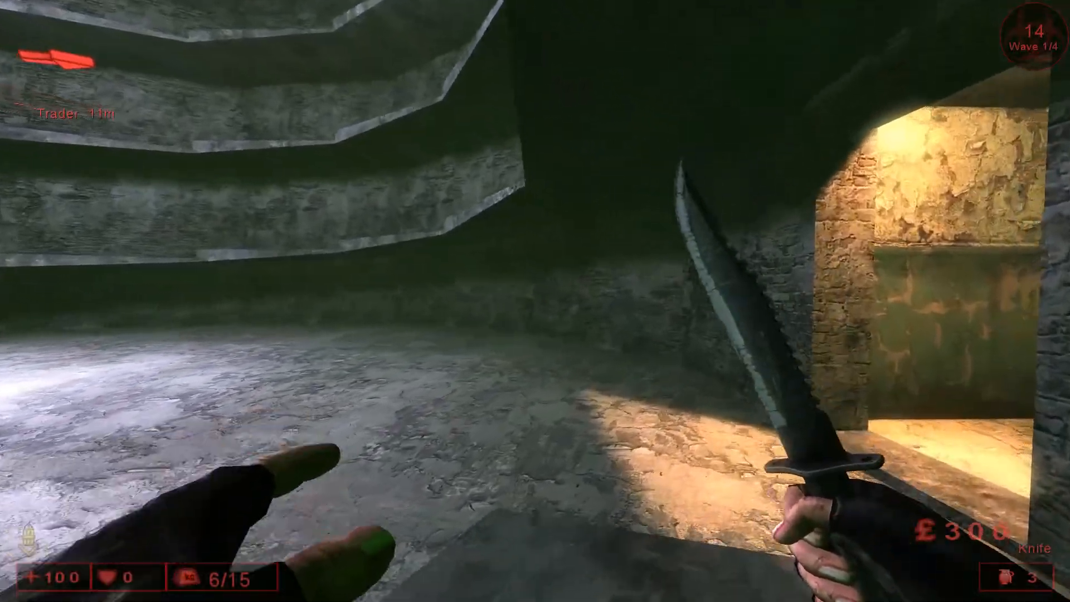
key("w")
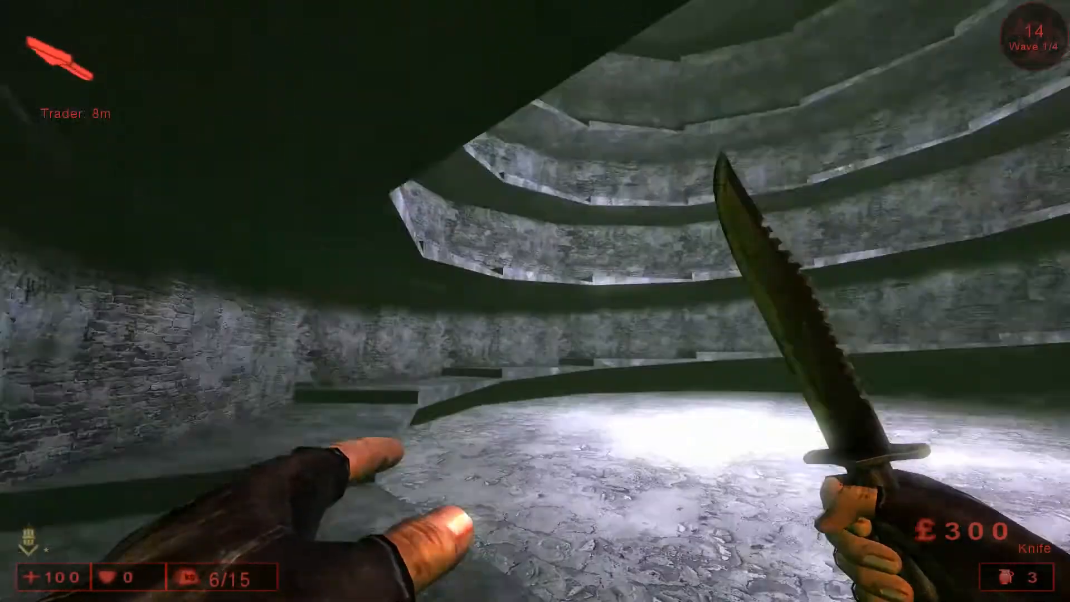
Keep the knife equipped and patrol the ledge beside the trader shop to check for approaching zombies
key("4")
key("w")
key("1")
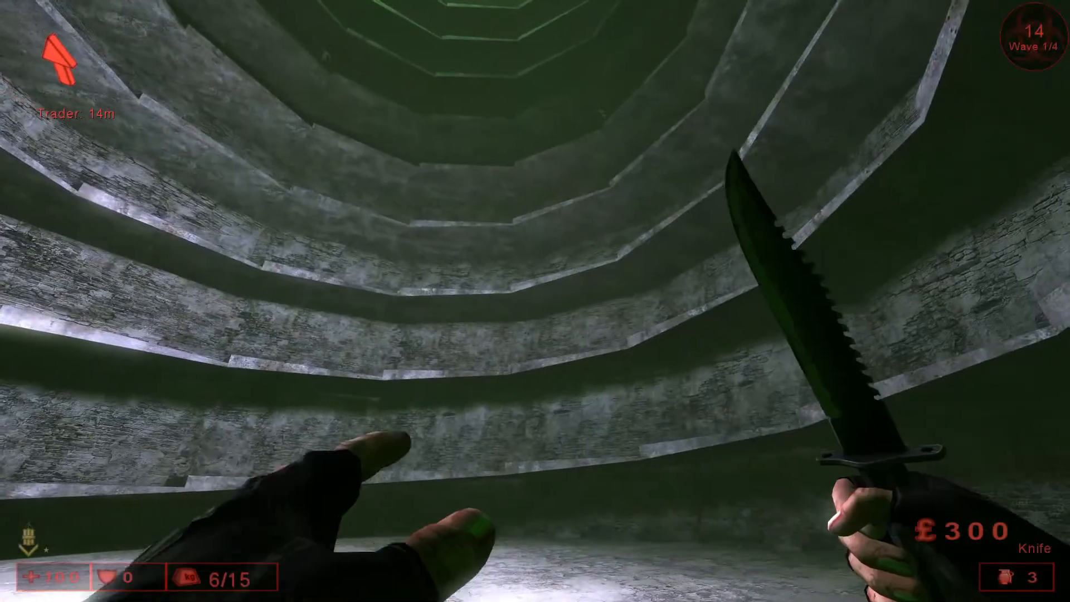
key("w")
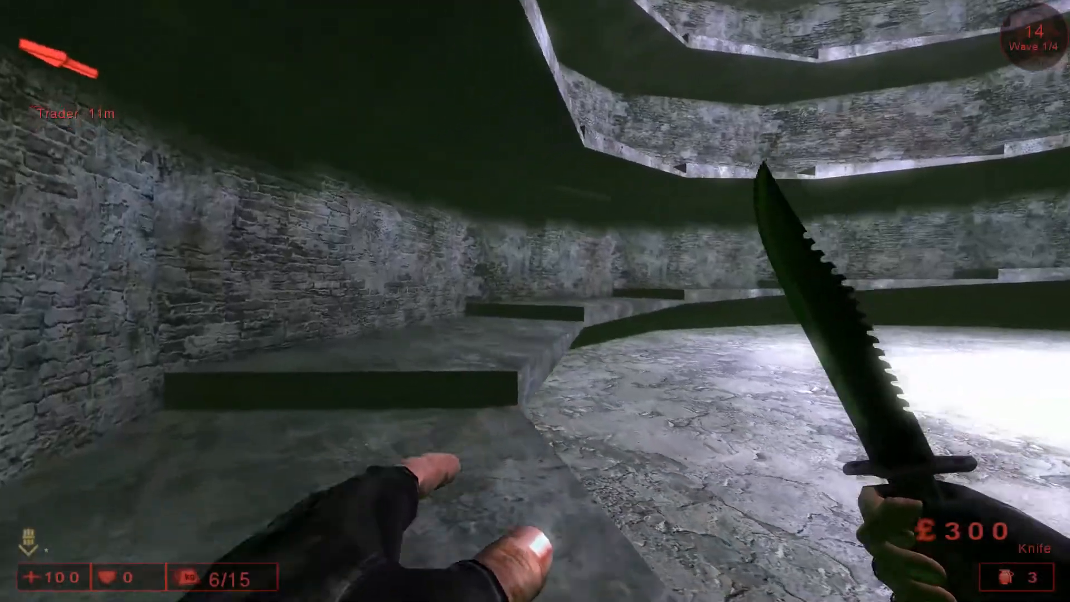
key("w")
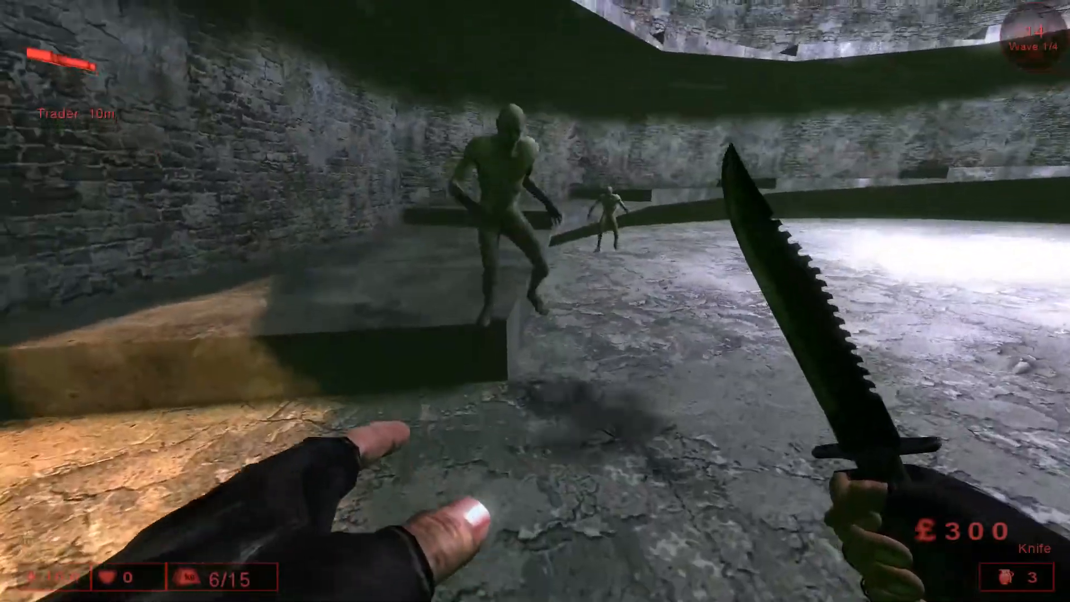
Kill the approaching zombies with the knife on and around the ledge beside the trader shop
left_click(536, 301)
left_click(535, 301)
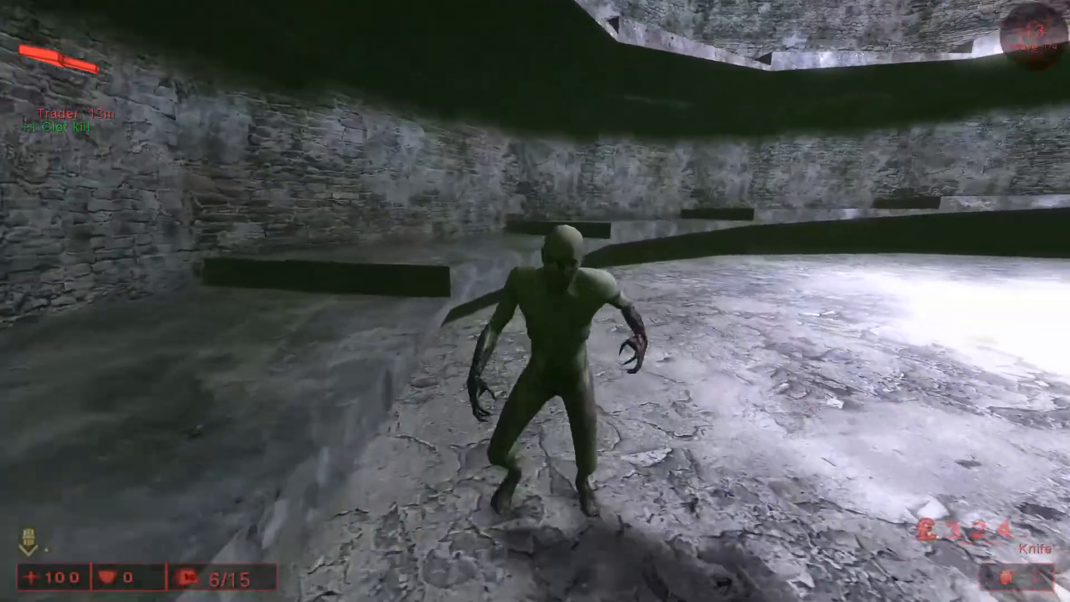
key("w")
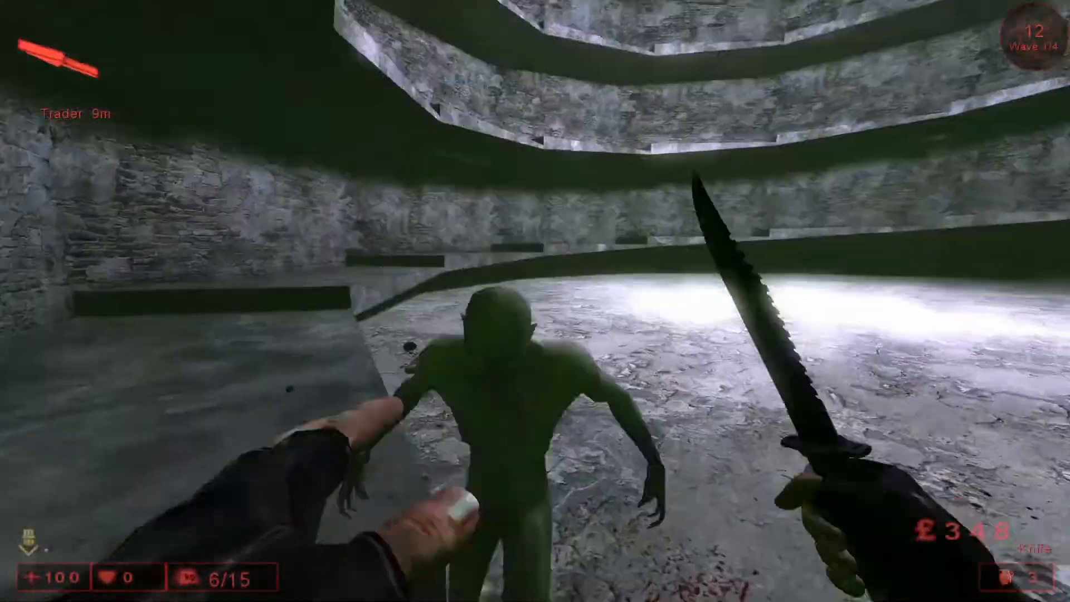
left_click(535, 301)
key("w")
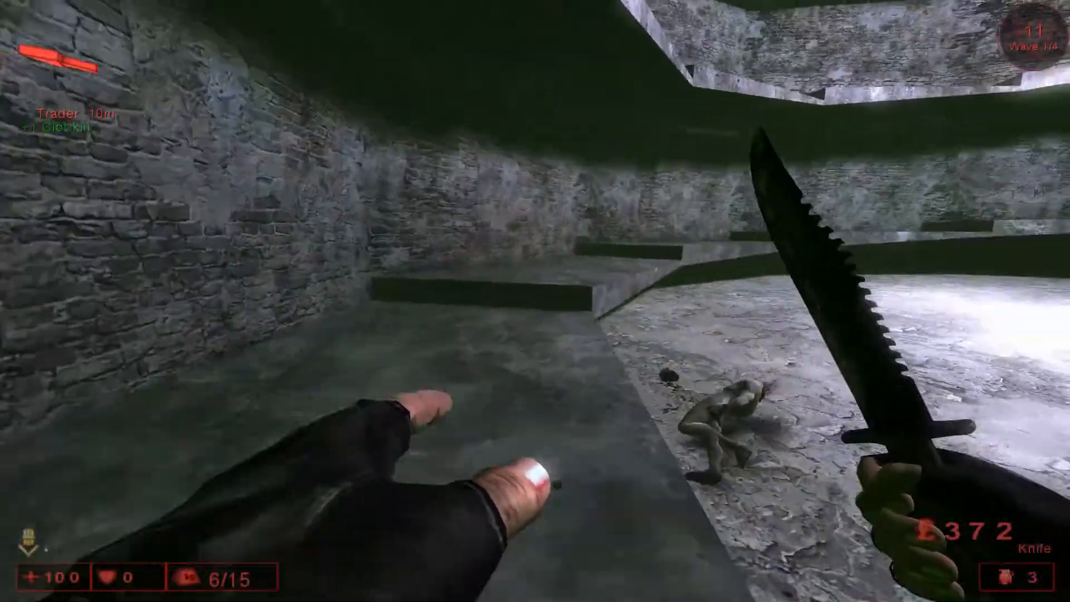
Patrol the wall ledges and the trader shop entrance, checking the upper tiers of the shaft for more zombies
key("w")
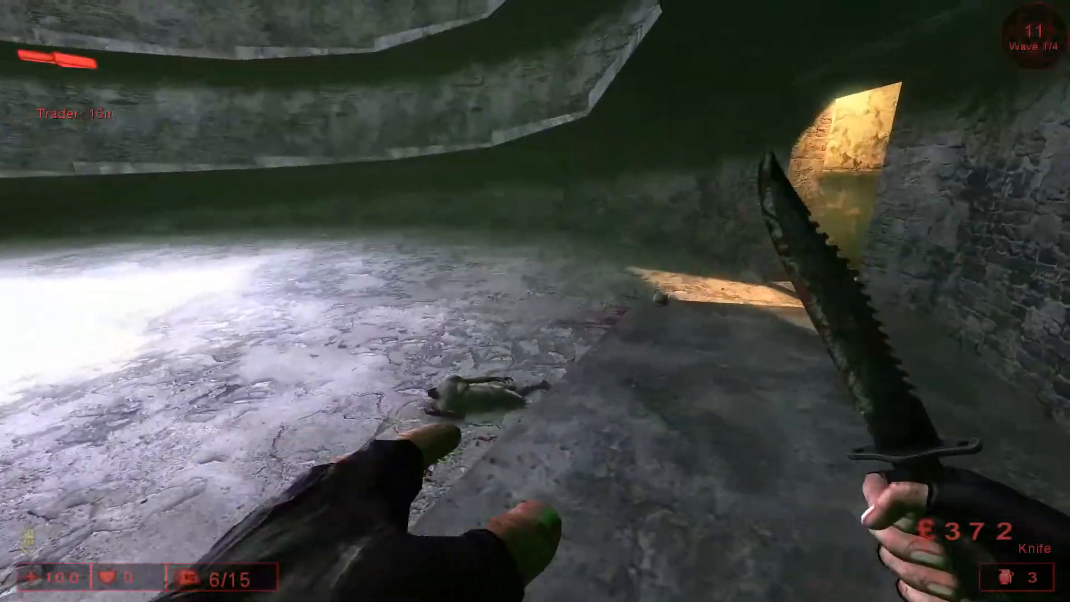
key("w")
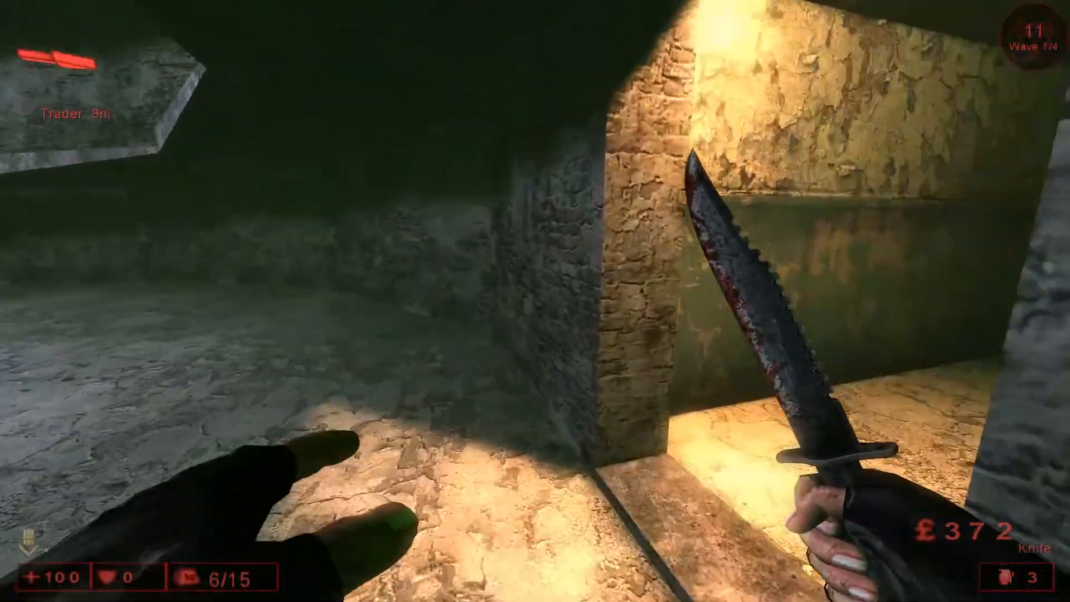
key("w")
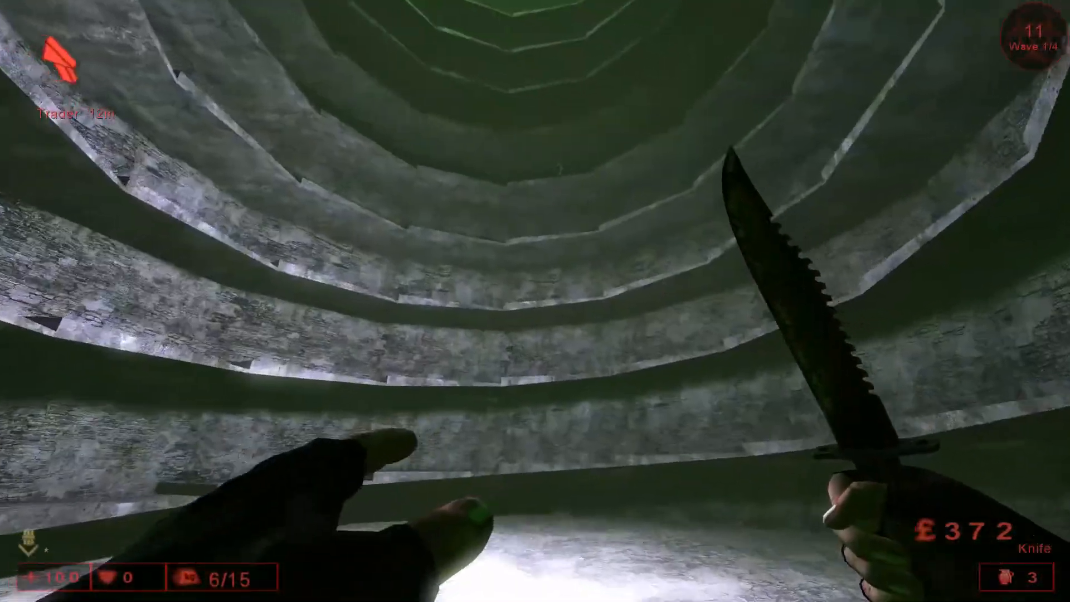
key("w")
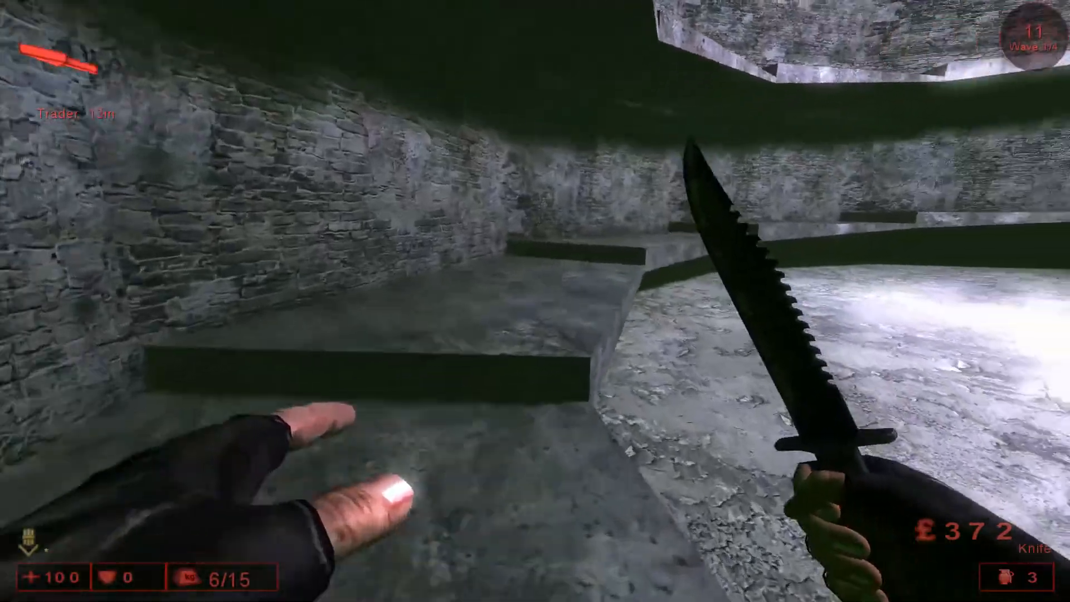
key("w")
key("w")
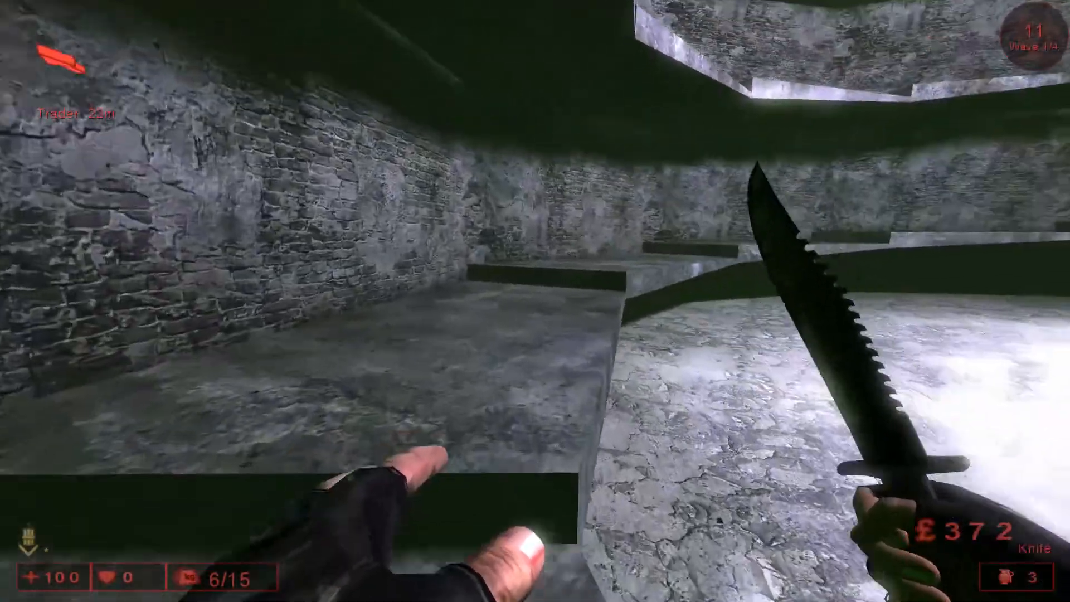
key("w")
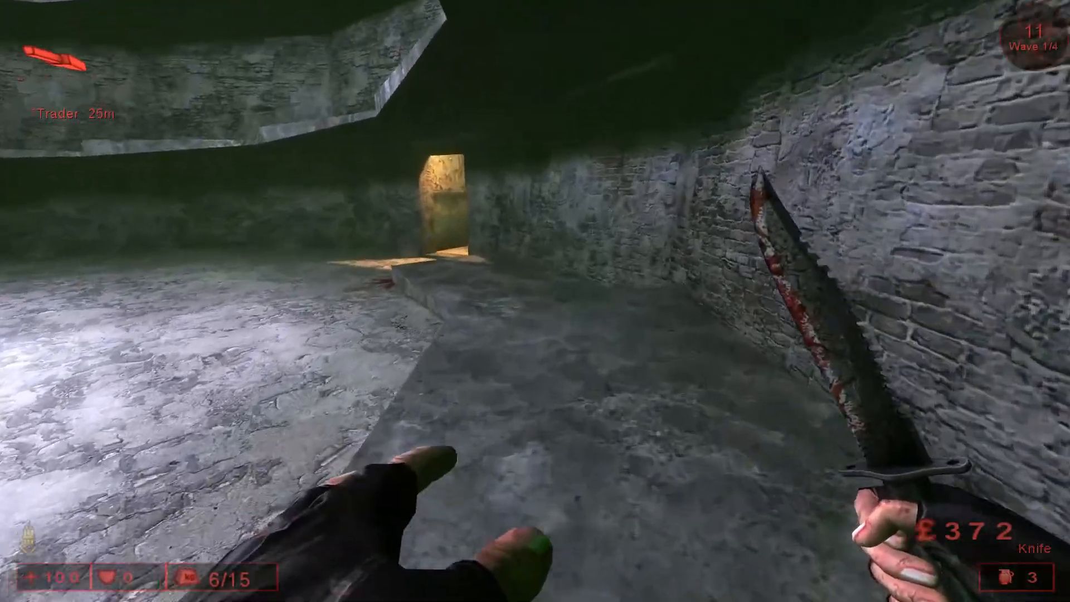
key("w")
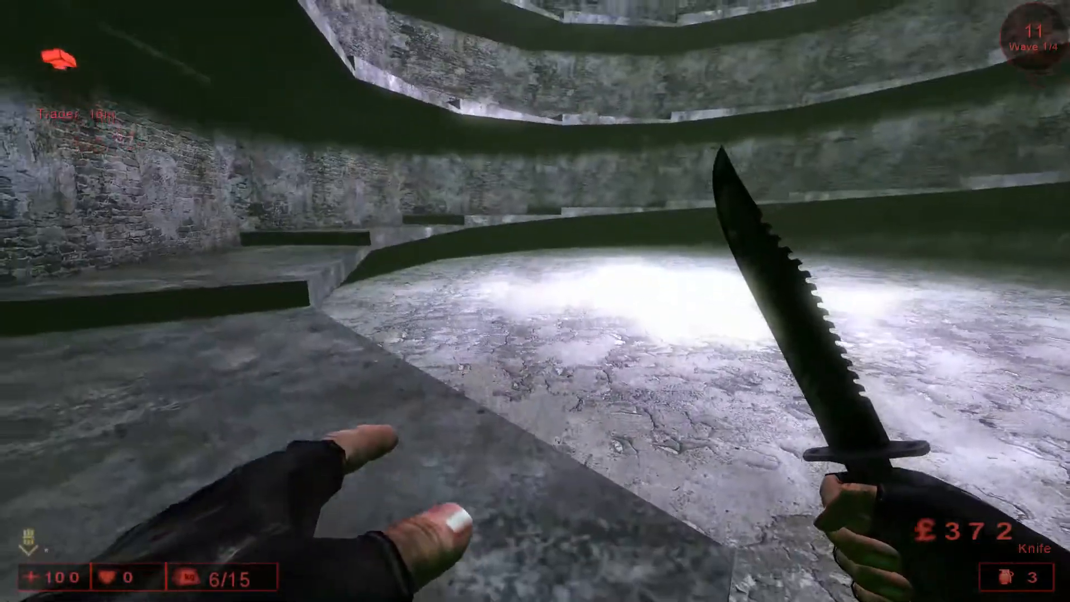
key("w")
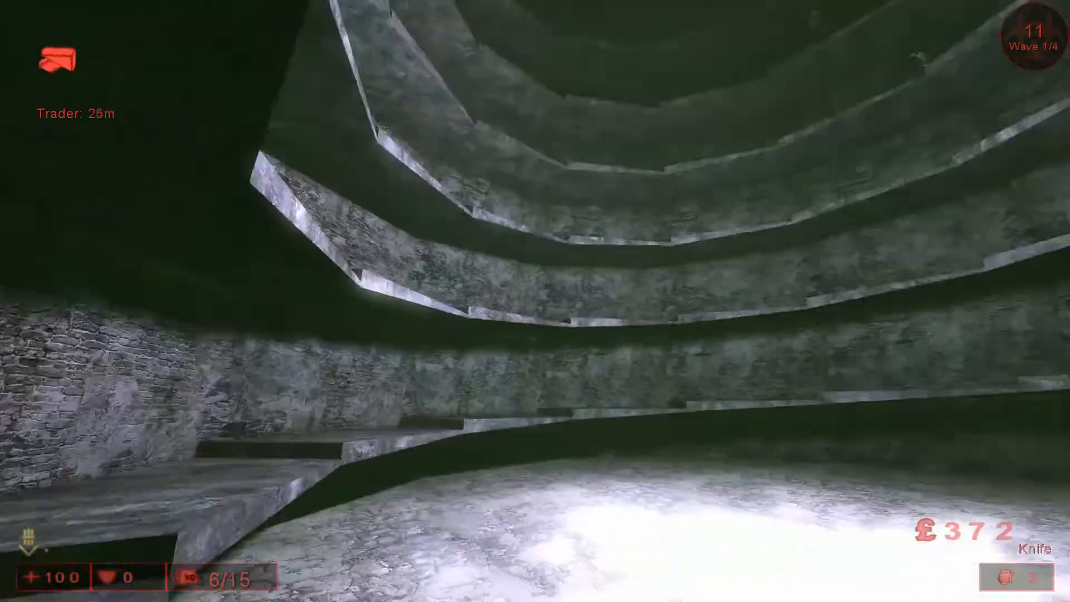
Fire M79 Grenade Launcher rounds at the zombies on the shaft's upper tiers, changing weapons between shots
key("4")
left_click(535, 301)
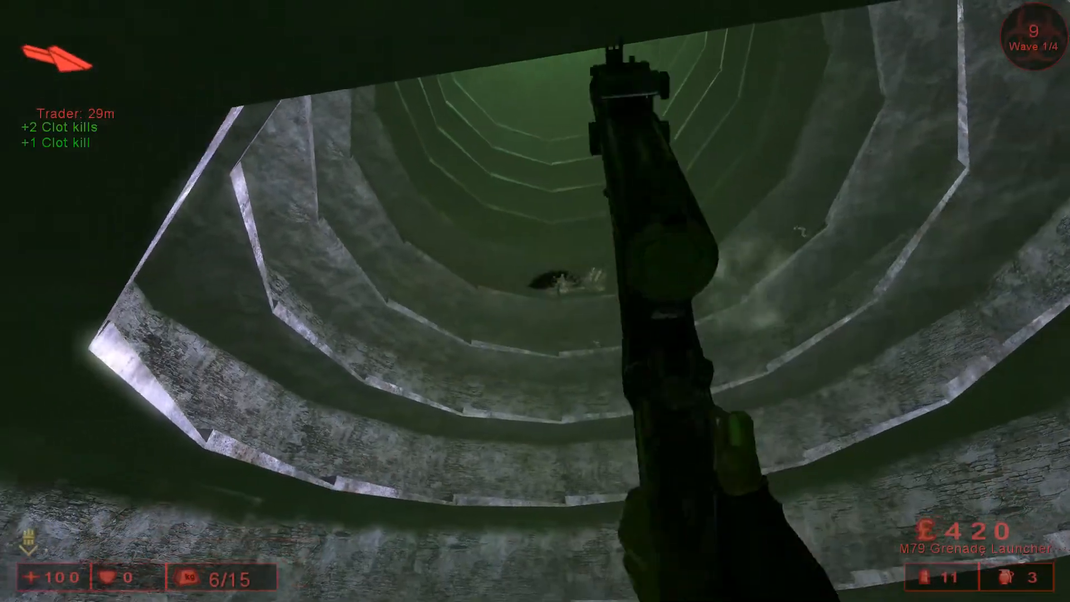
key("1")
key("4")
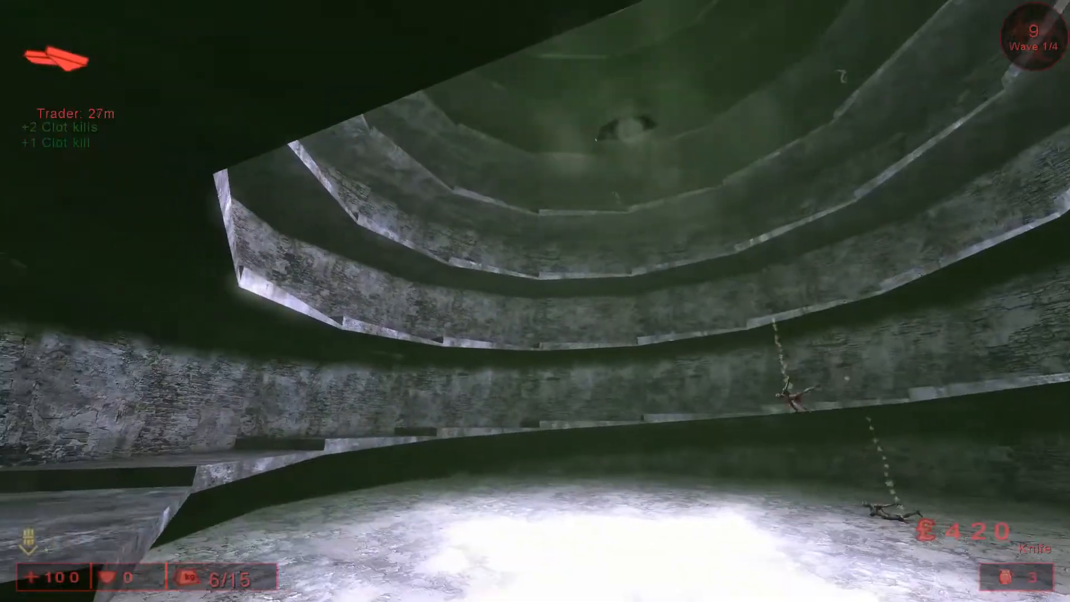
left_click(536, 301)
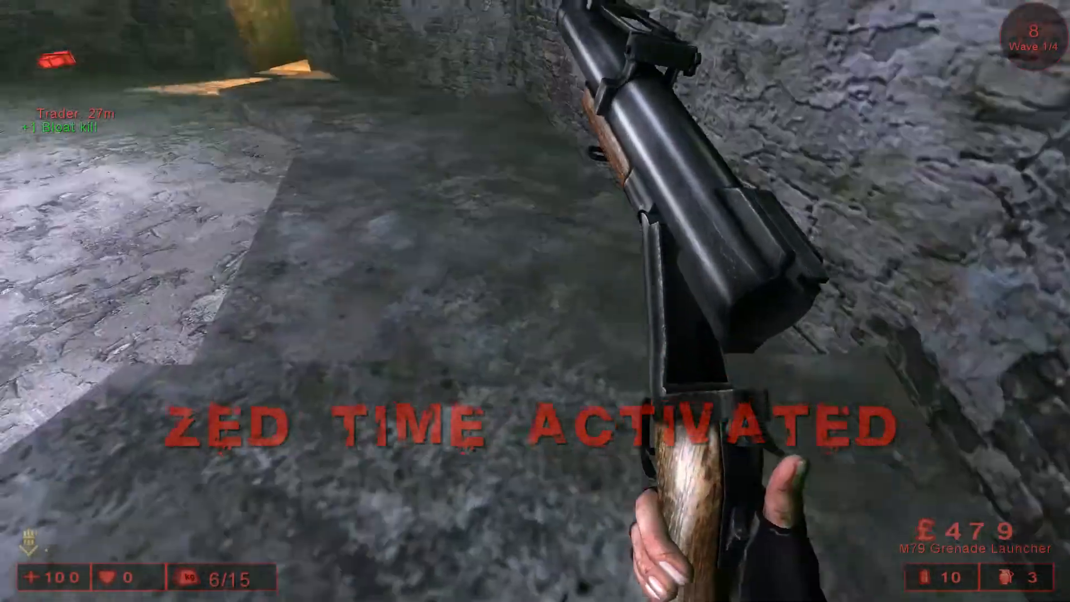
key("2")
key("1")
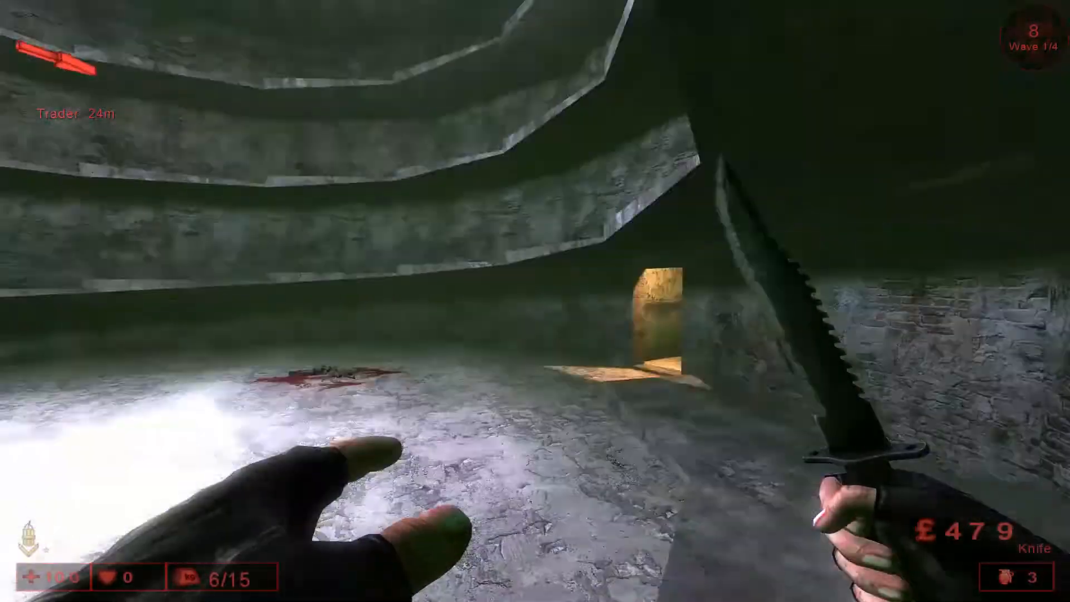
key("4")
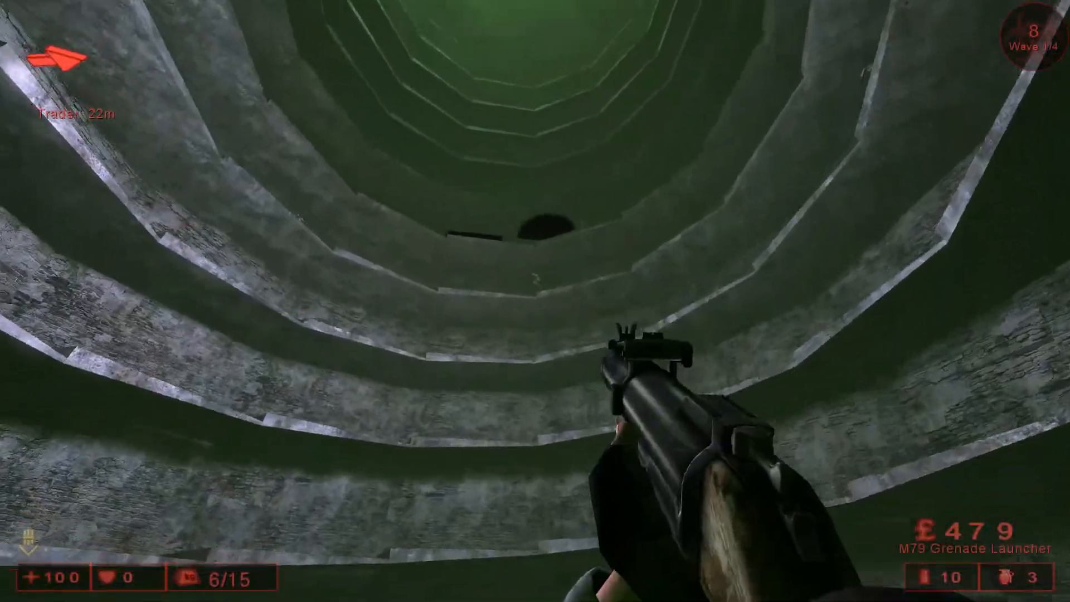
left_click(535, 300)
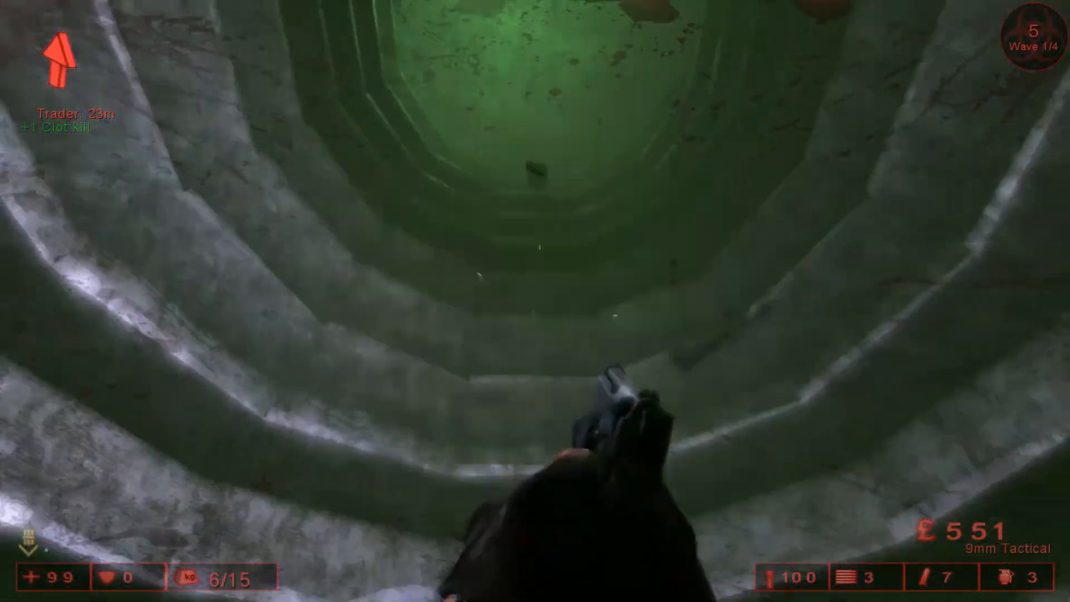
Shoot the zombies overhead in the shaft with the 9mm Tactical pistol
left_click(536, 302)
left_click(535, 300)
left_click(536, 302)
left_click(536, 301)
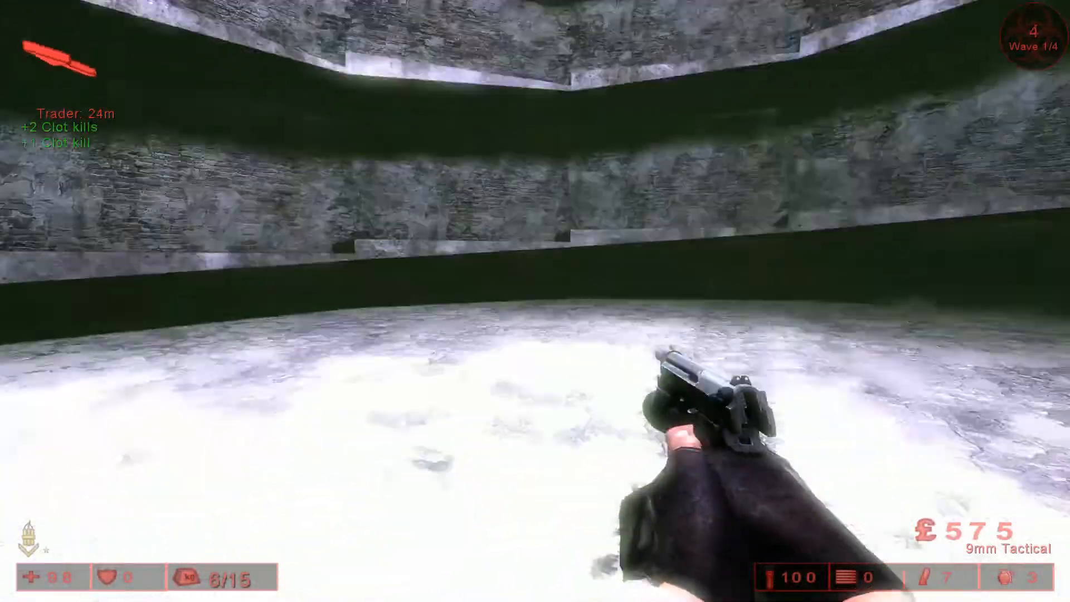
Kill the zombie on the brightly lit arena floor with the 9mm Tactical pistol
key("w")
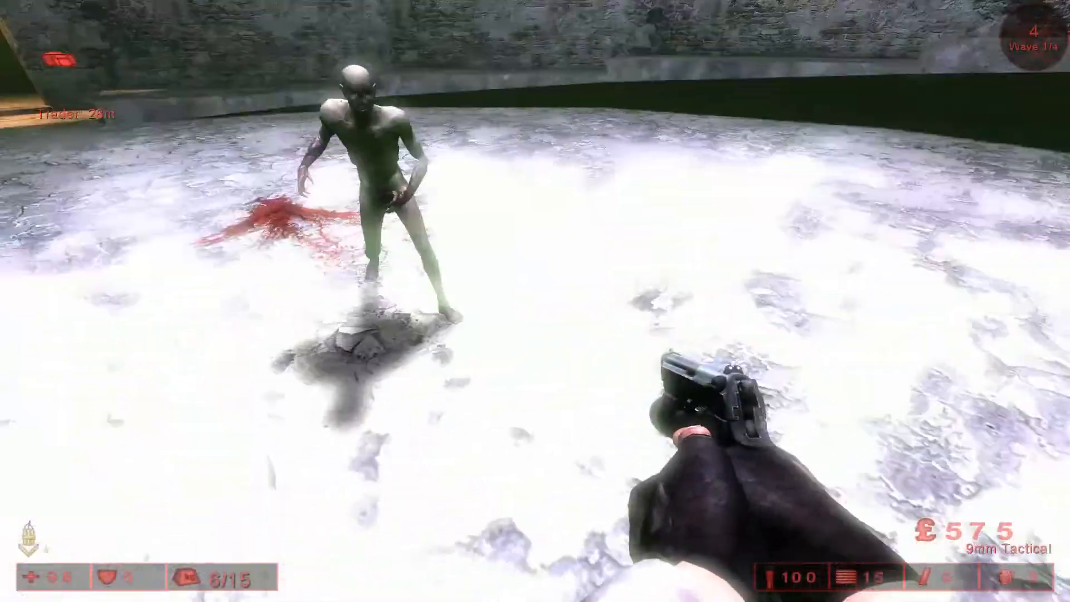
left_click(536, 302)
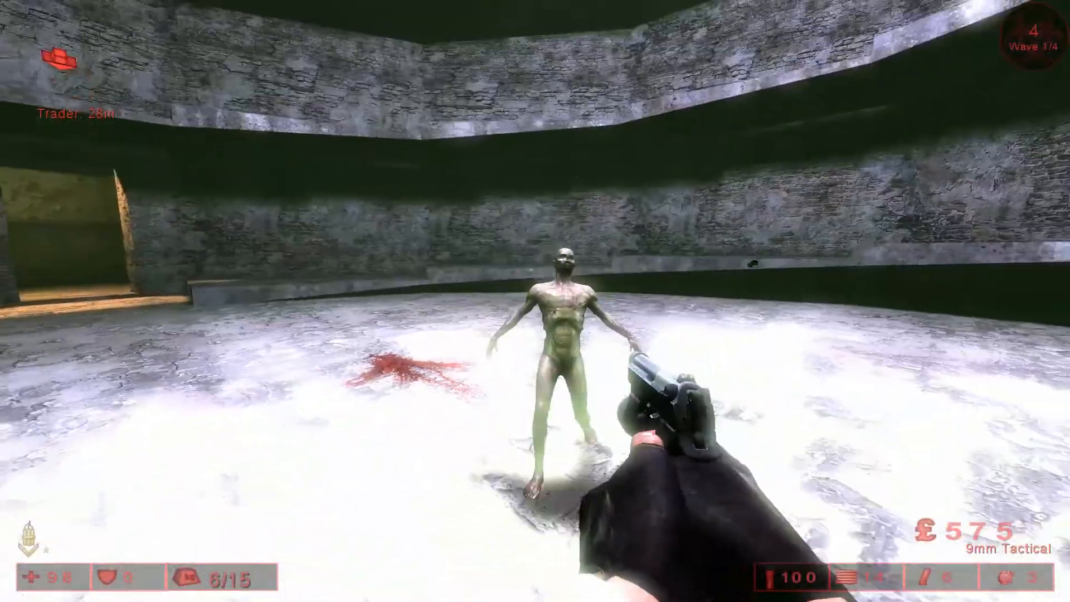
left_click(535, 301)
left_click(535, 302)
left_click(536, 301)
key("w")
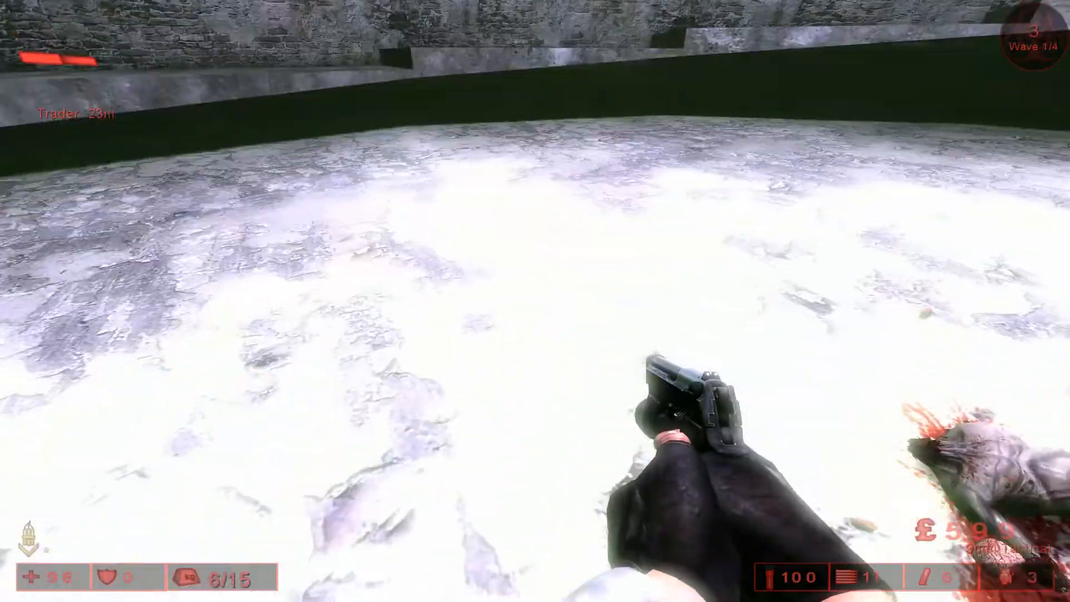
Attack the zombies on the high ledges with the 9mm Tactical and the M79 Grenade Launcher, finishing with the knife equipped
key("w")
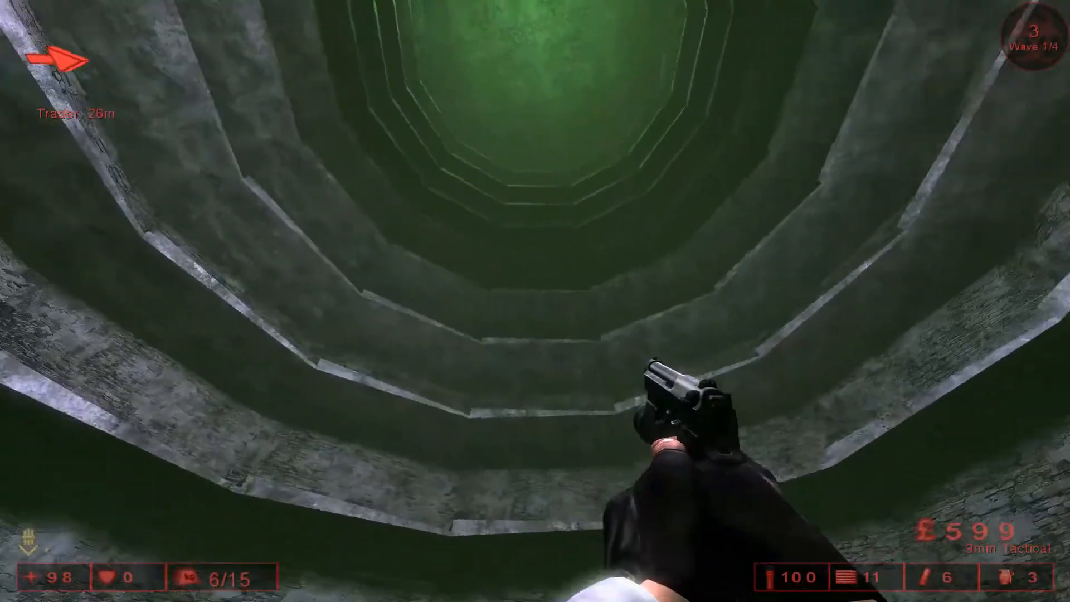
left_click(535, 301)
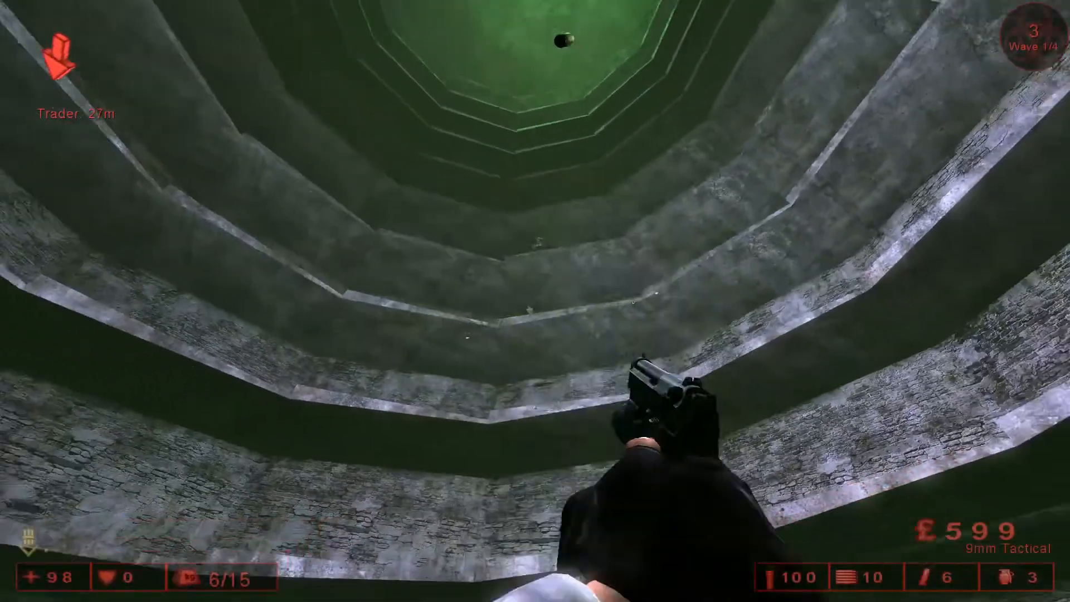
left_click(535, 301)
left_click(535, 301)
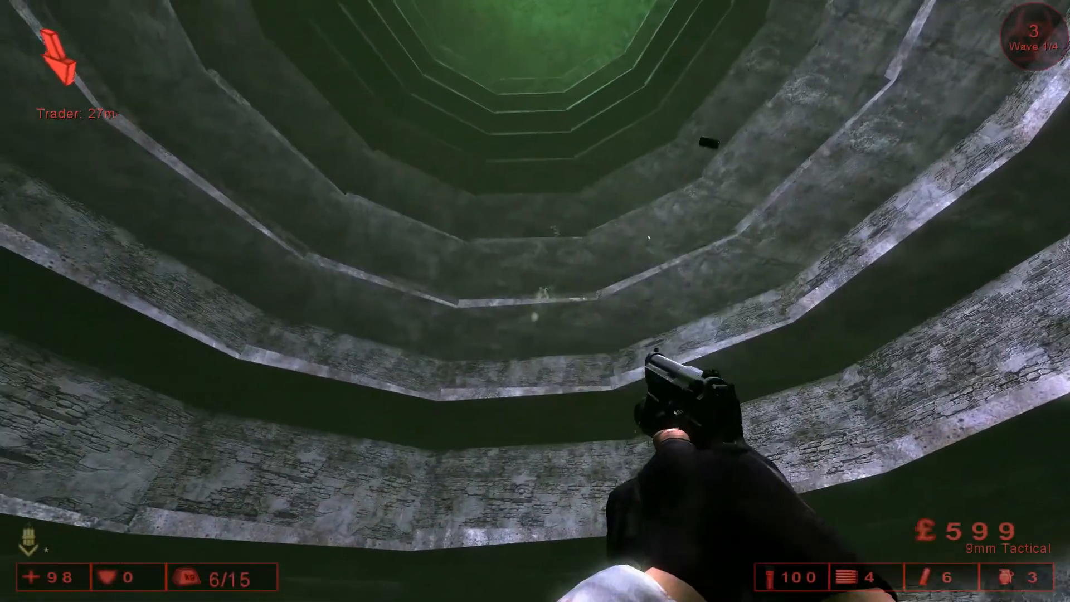
key("4")
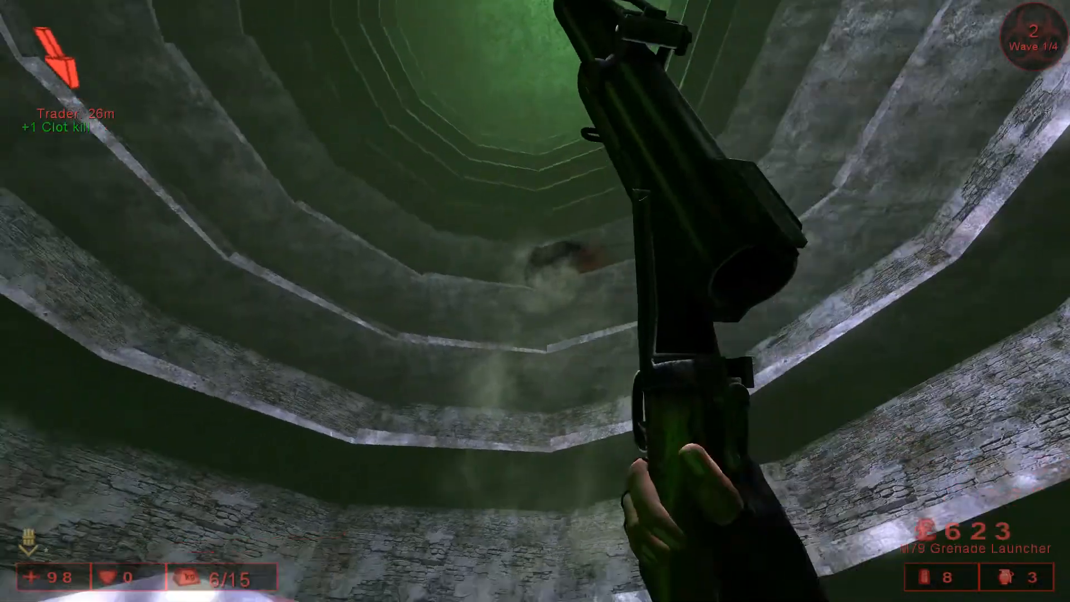
key("4")
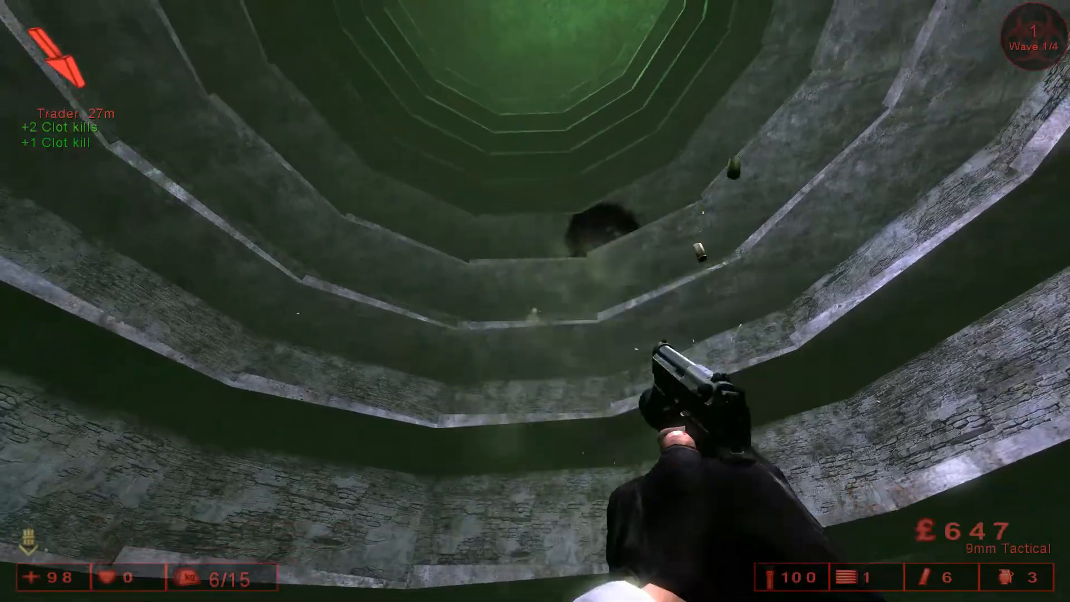
left_click(535, 301)
key("1")
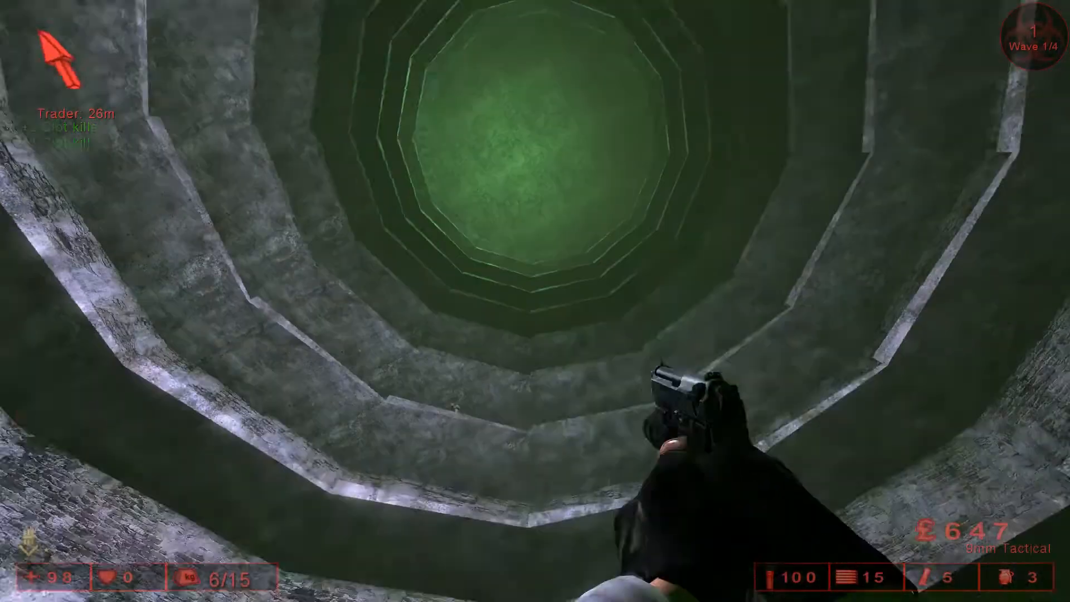
Move around the floor near the trader shop to locate the wave's last zombie on the upper ledges
key("w")
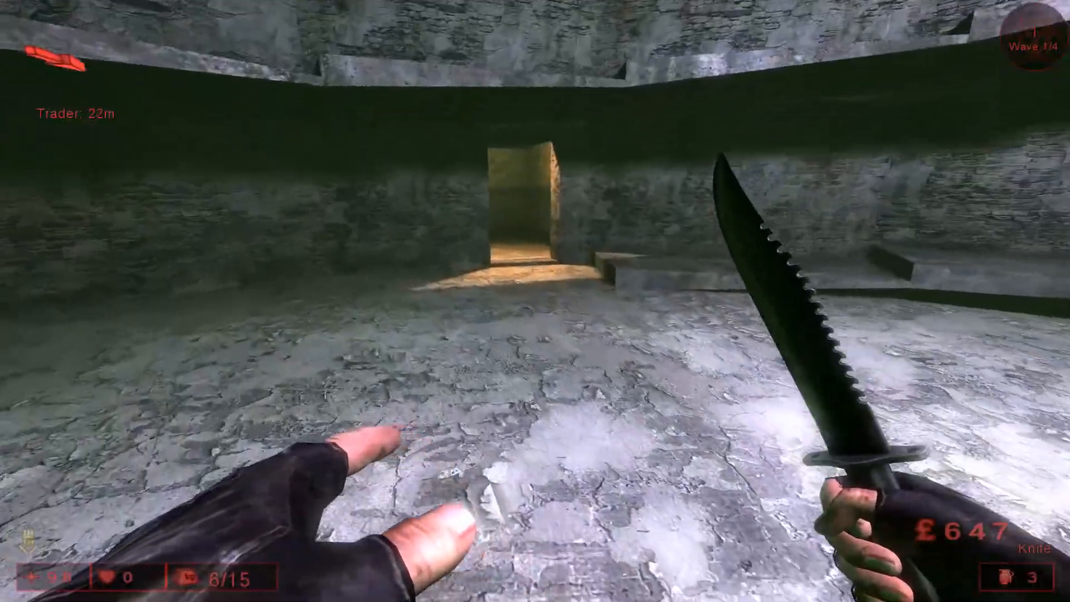
key("w")
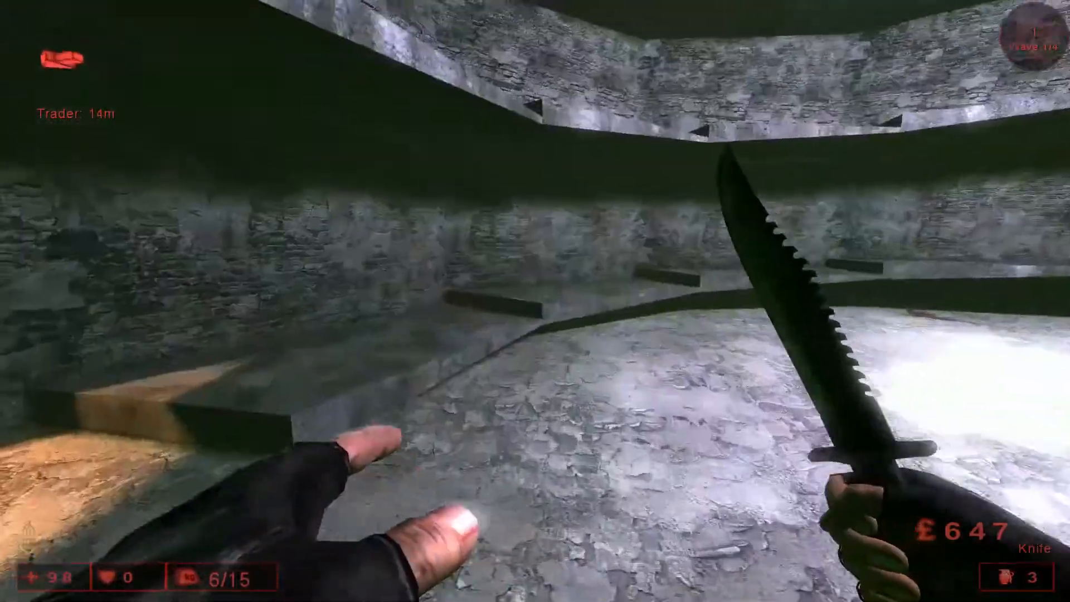
key("s")
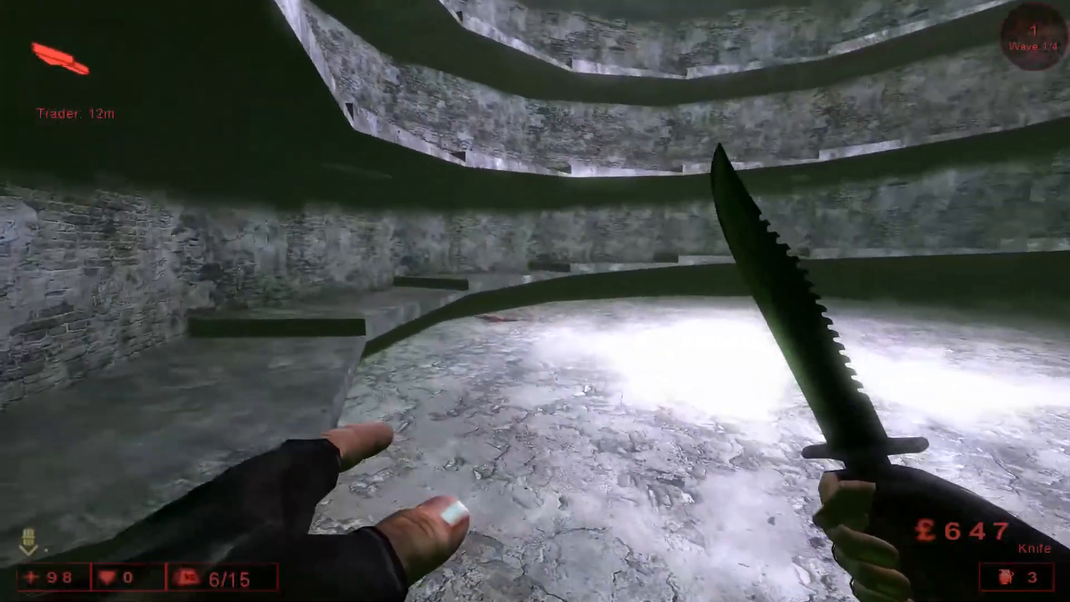
key("s")
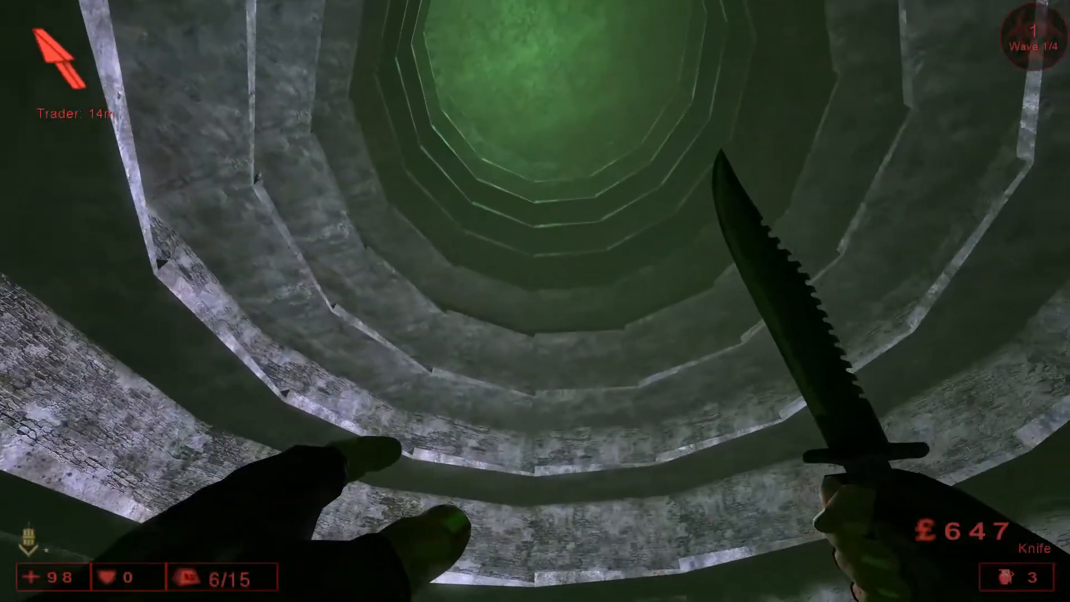
key("s")
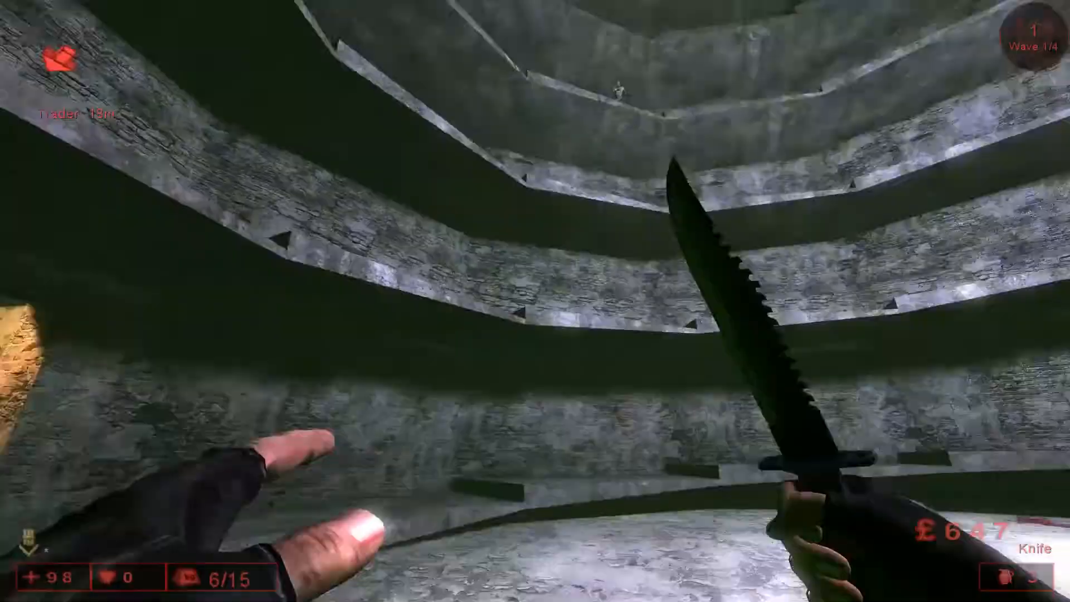
key("s")
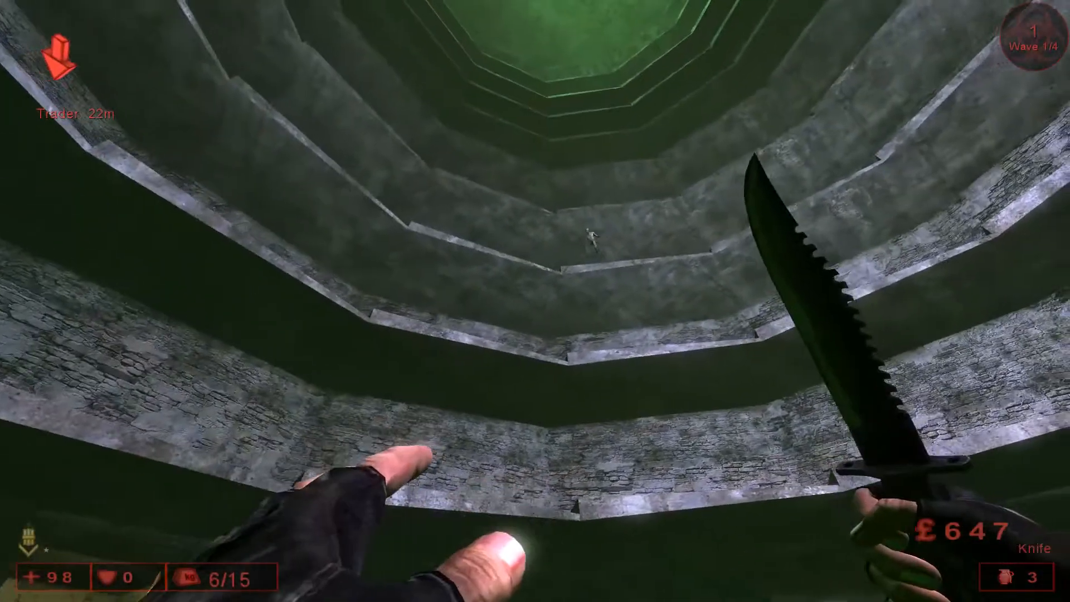
Shoot the wave's last zombie on the upper ledges with the 9mm Tactical pistol
key("2")
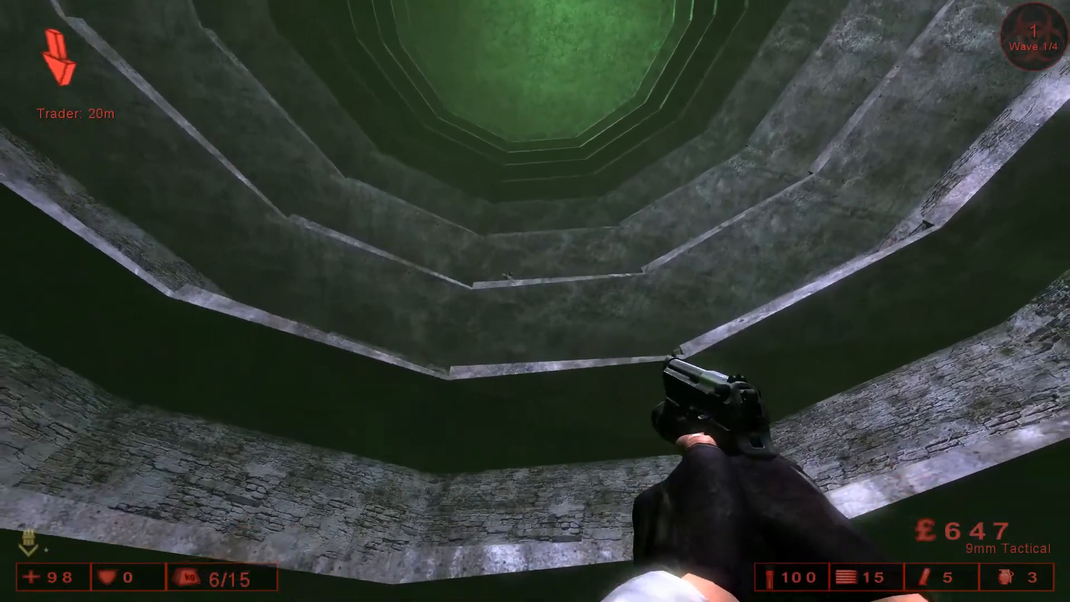
left_click(535, 301)
left_click(535, 301)
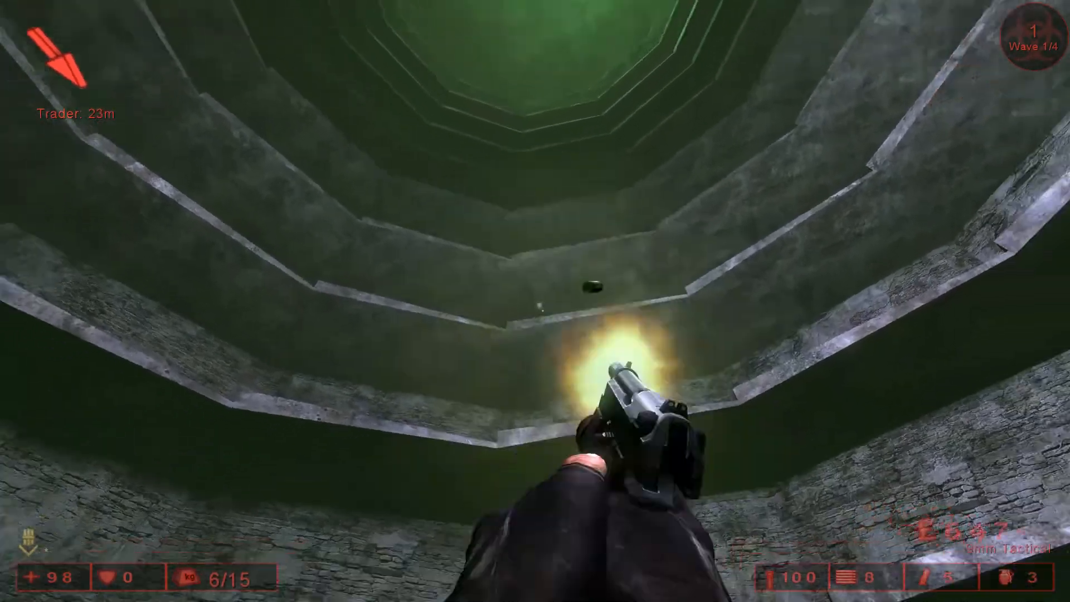
Enter the orange-lit trader shop, open the trader menu to check that trading works, and exit it
key("w")
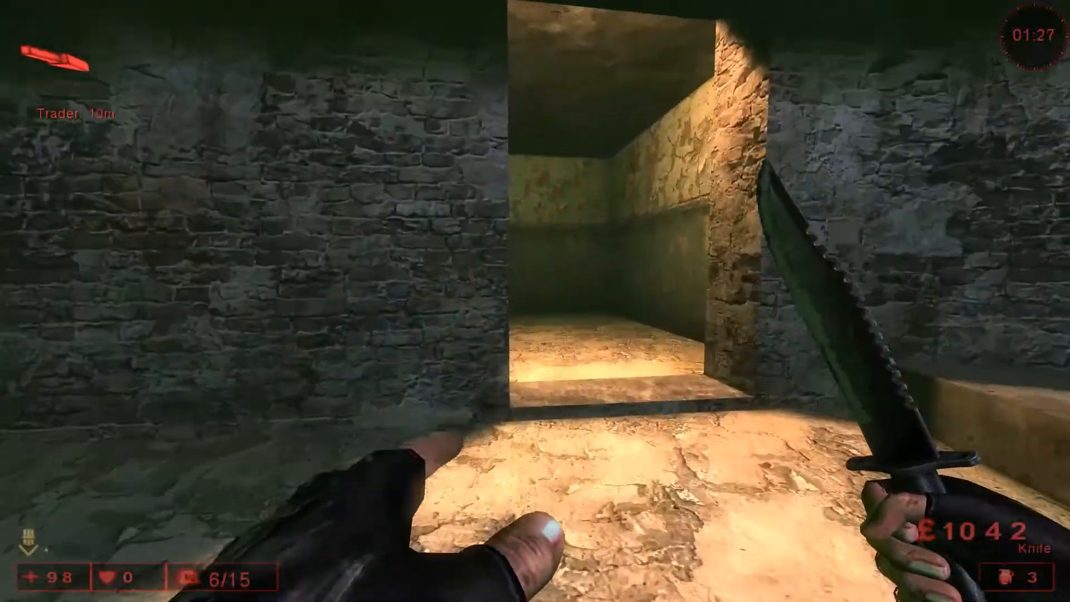
key("w")
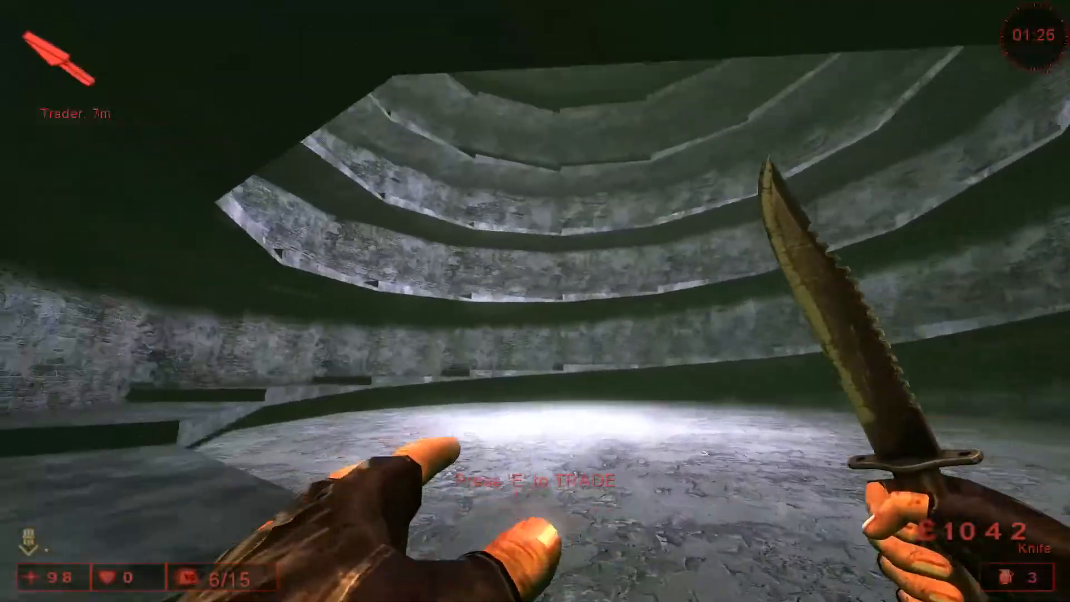
key("w")
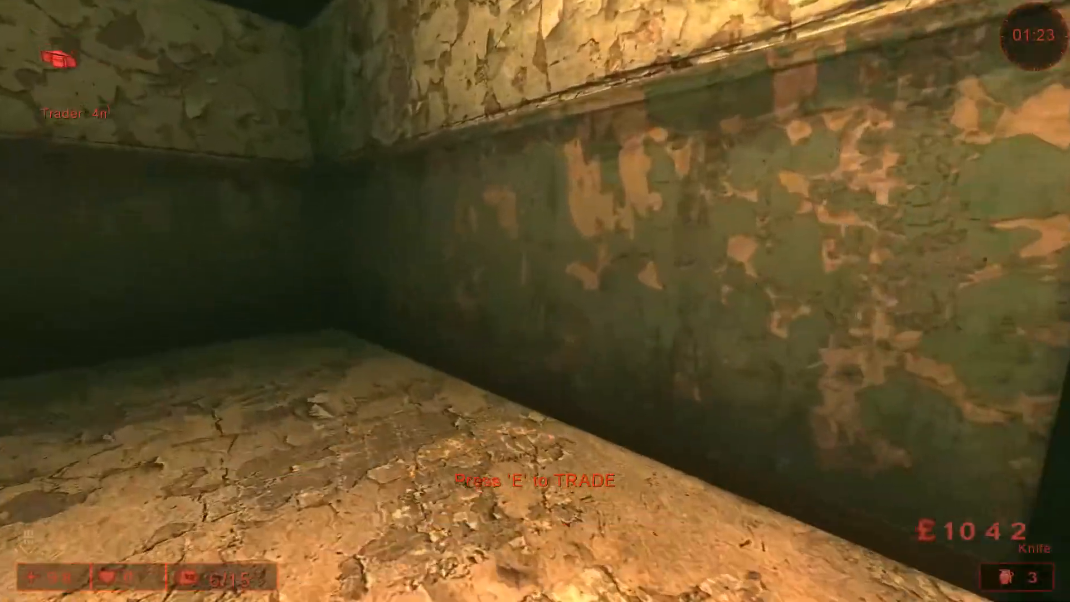
key("w")
key("w")
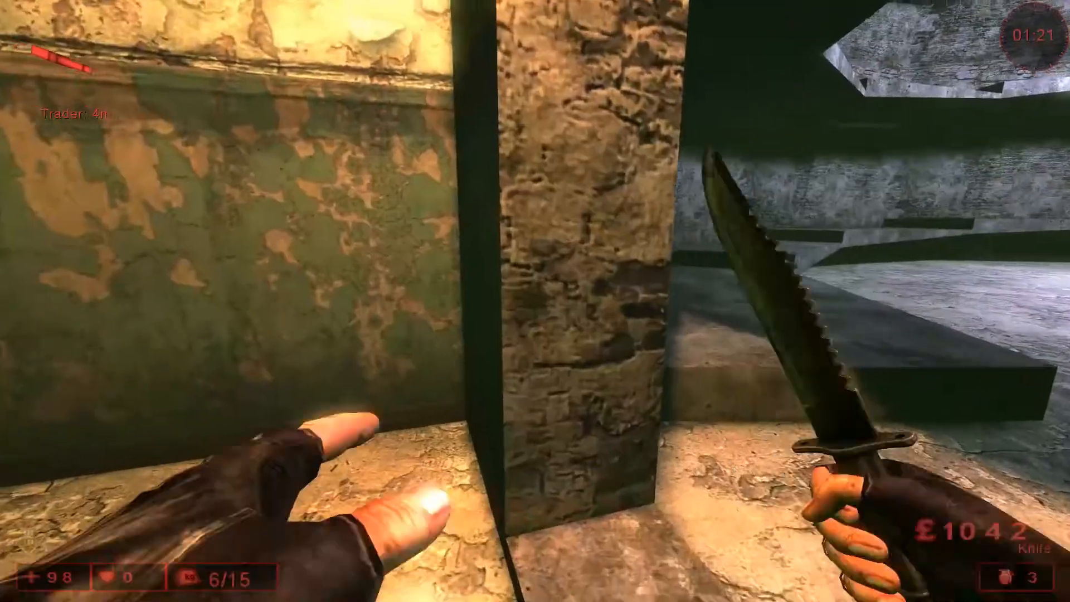
key("e")
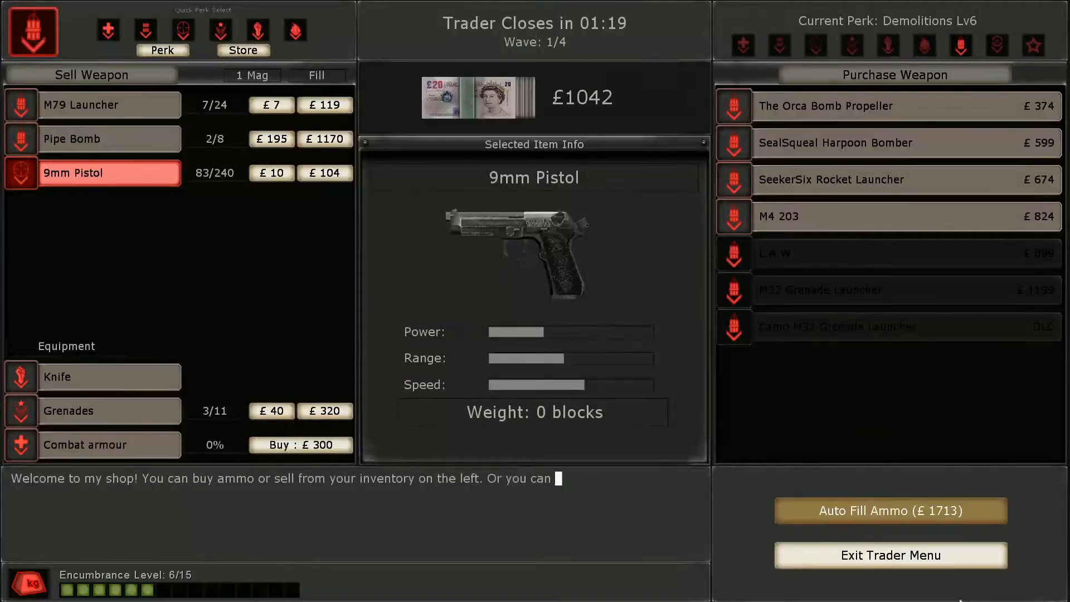
key("Escape")
Test the trader menu again from other spots inside the shop, closing it after each check
key("w")
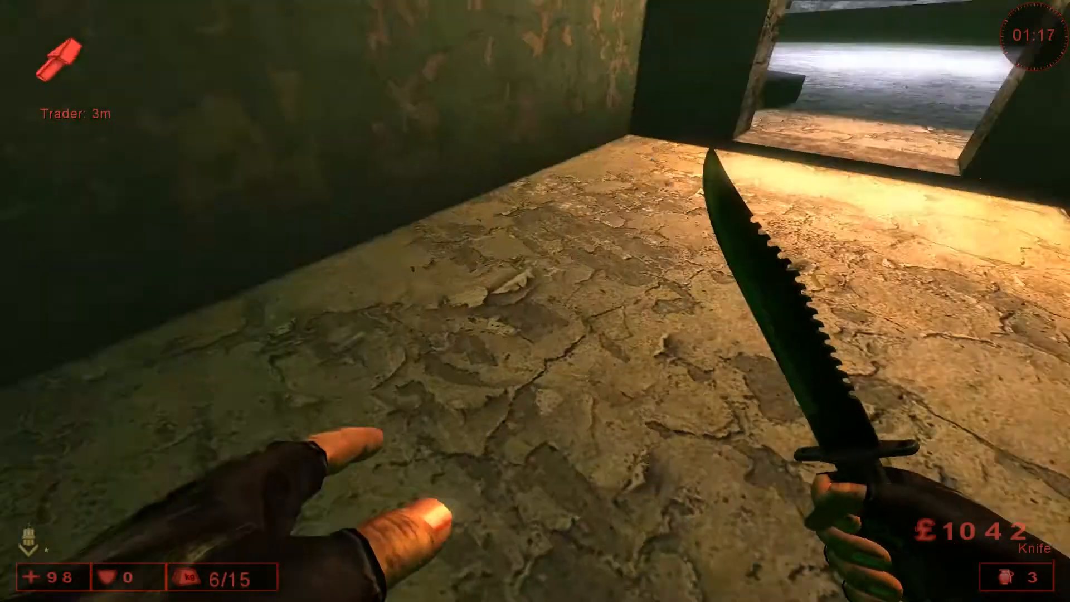
key("e")
key("Escape")
key("w")
key("e")
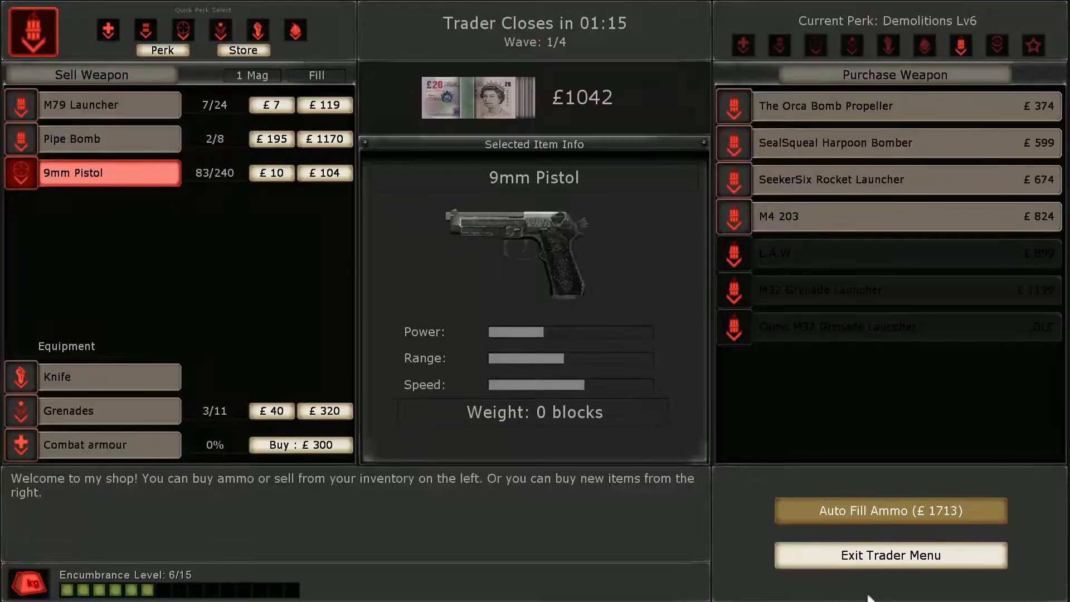
key("Escape")
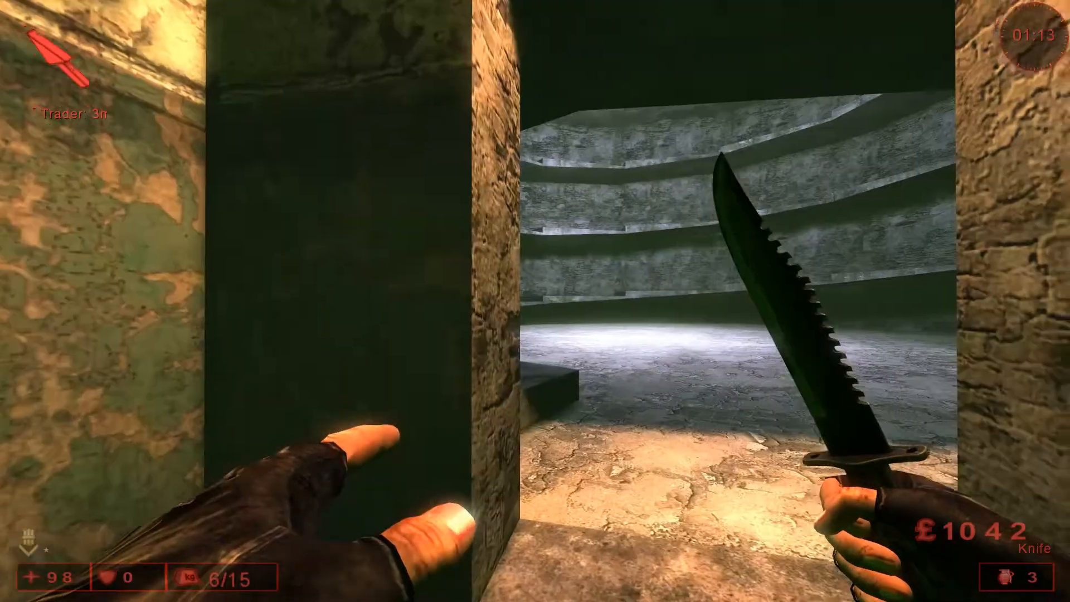
Sell the M79 Launcher, buy The Orca Bomb Propeller from the trader, and leave the trader menu
key("e")
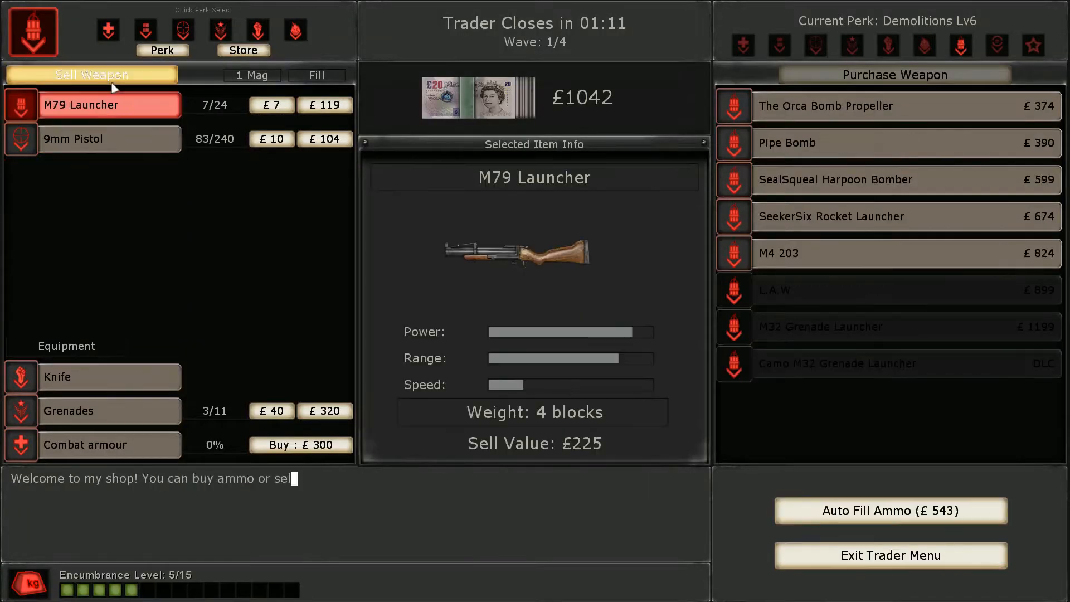
left_click(851, 81)
key("Escape")
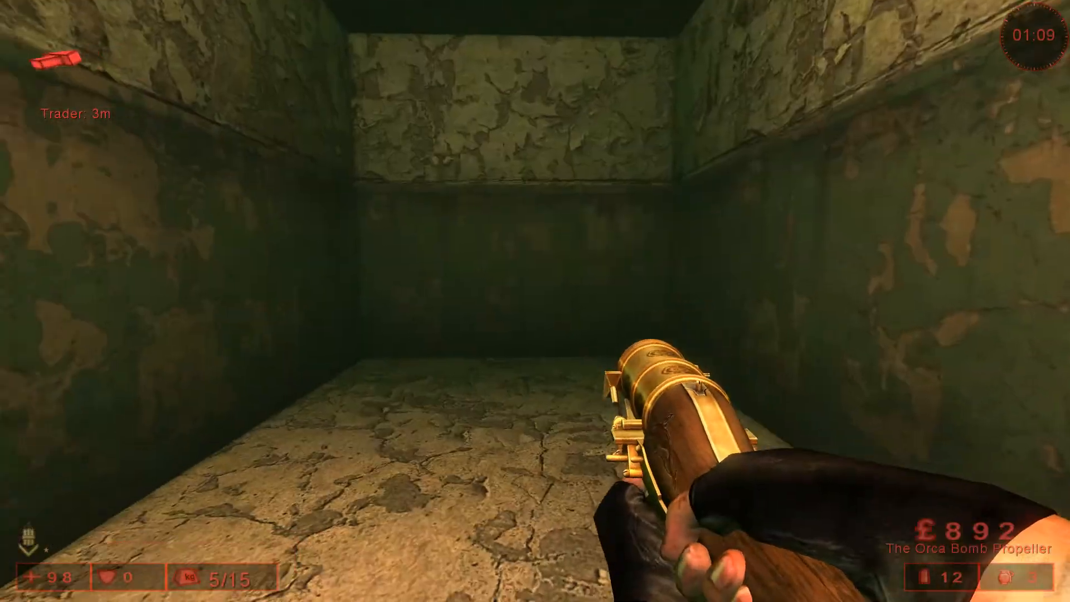
Fire The Orca Bomb Propeller inside the trader shop, switch to the knife and move out through the doorway
key("w")
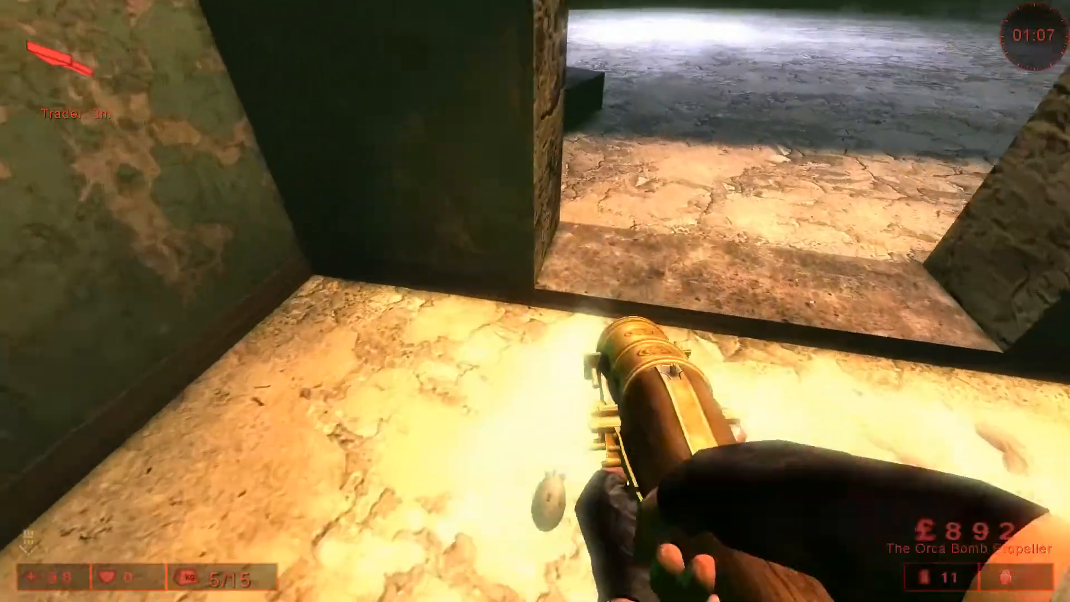
key("1")
key("3")
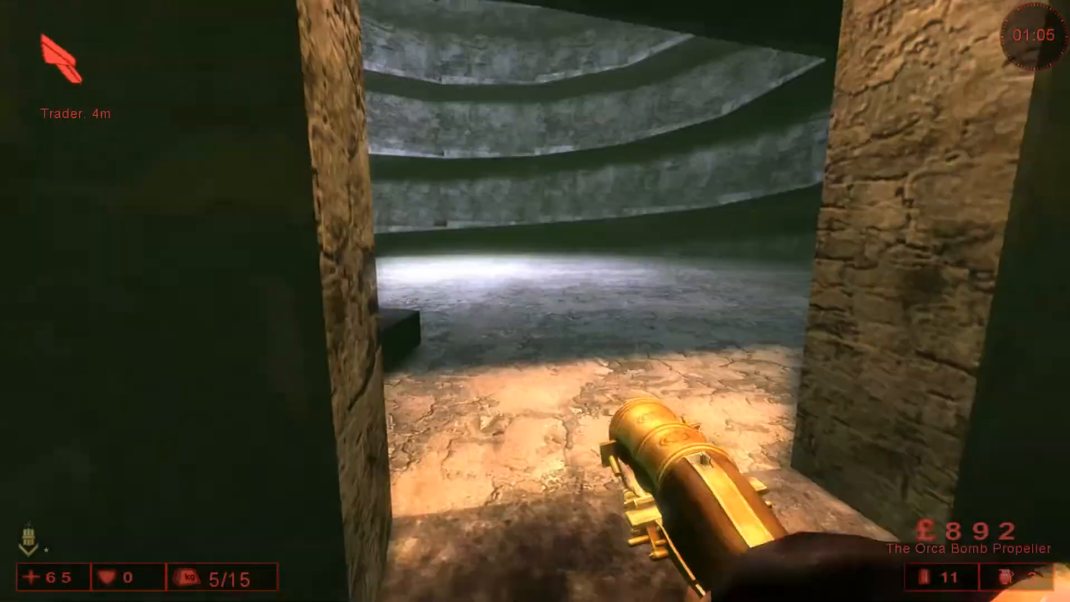
key("1")
key("w")
left_click(535, 302)
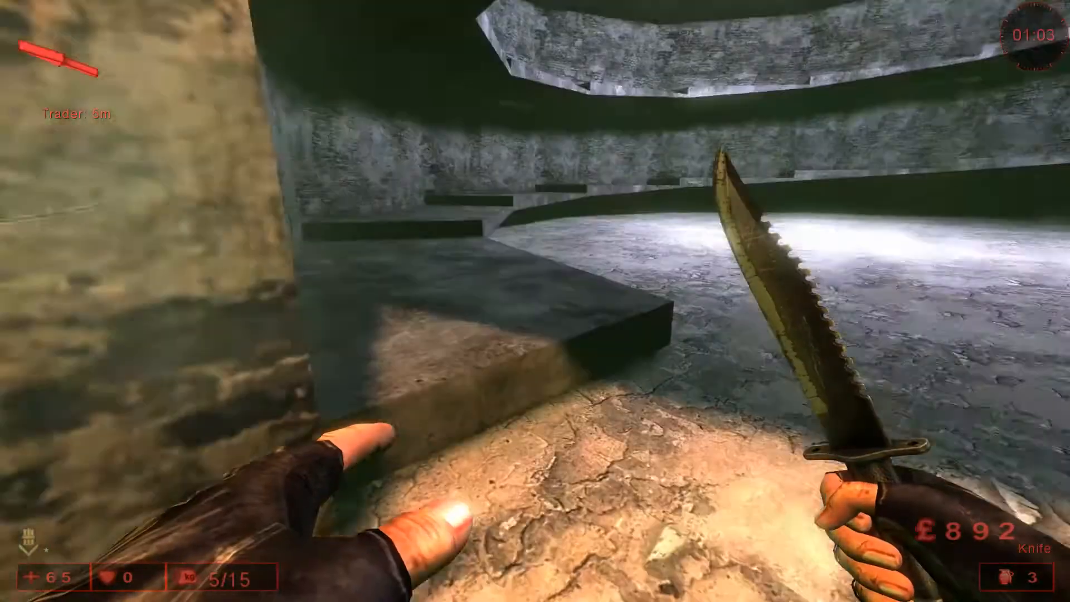
Walk in and out of the trader shop to examine its doorway, lighting and trade prompt area
key("w")
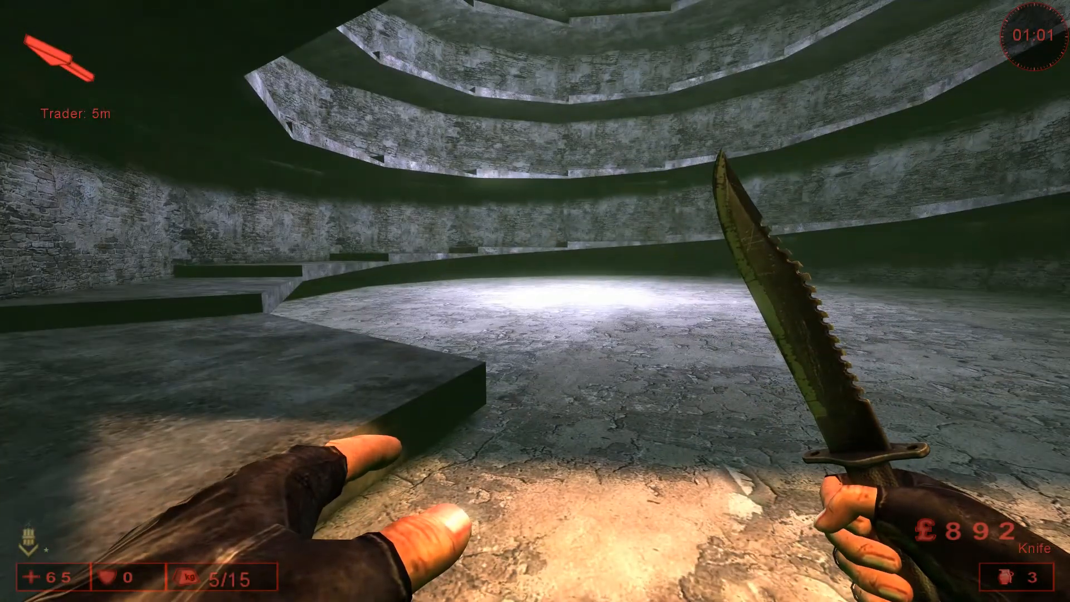
key("w")
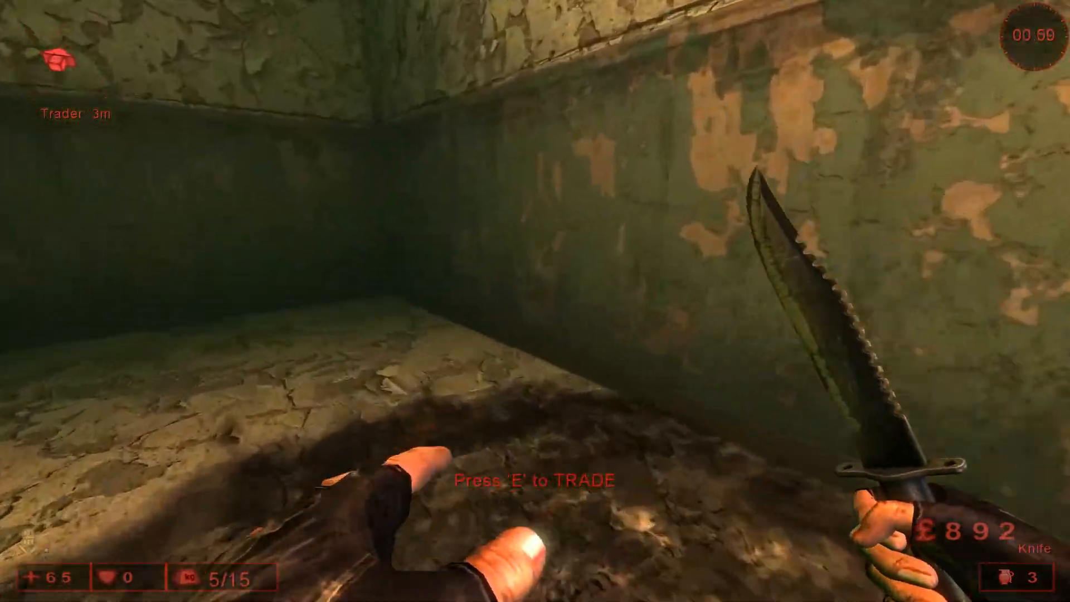
key("w")
key("w")
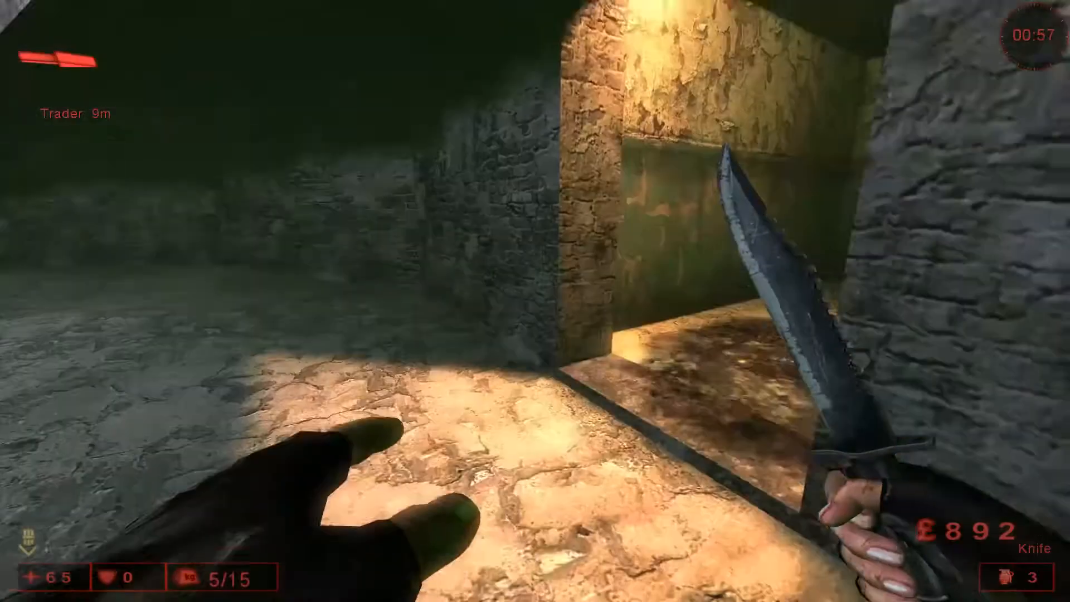
key("w")
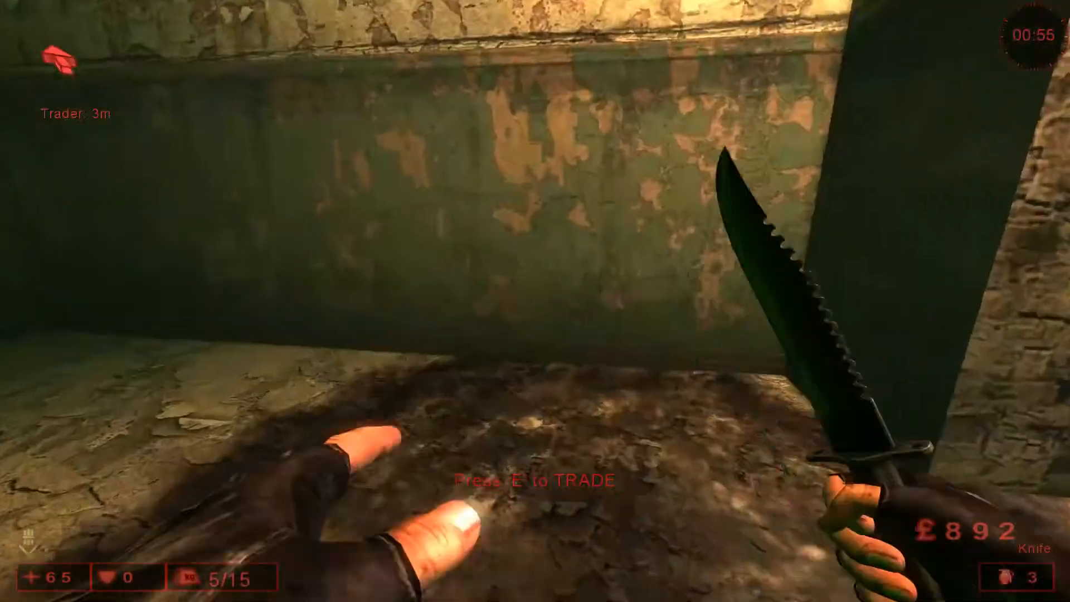
key("w")
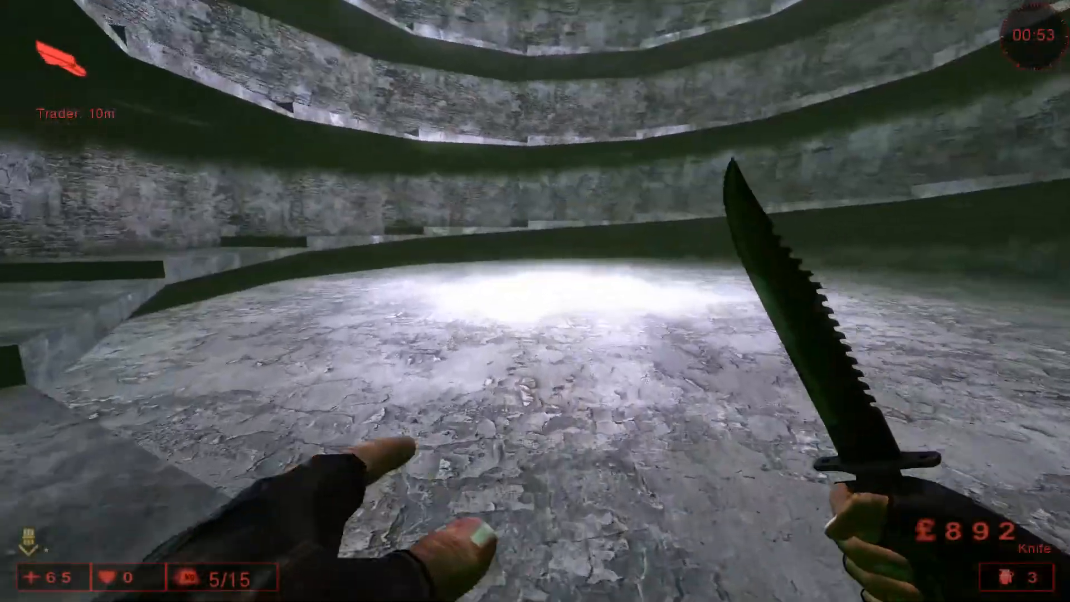
key("w")
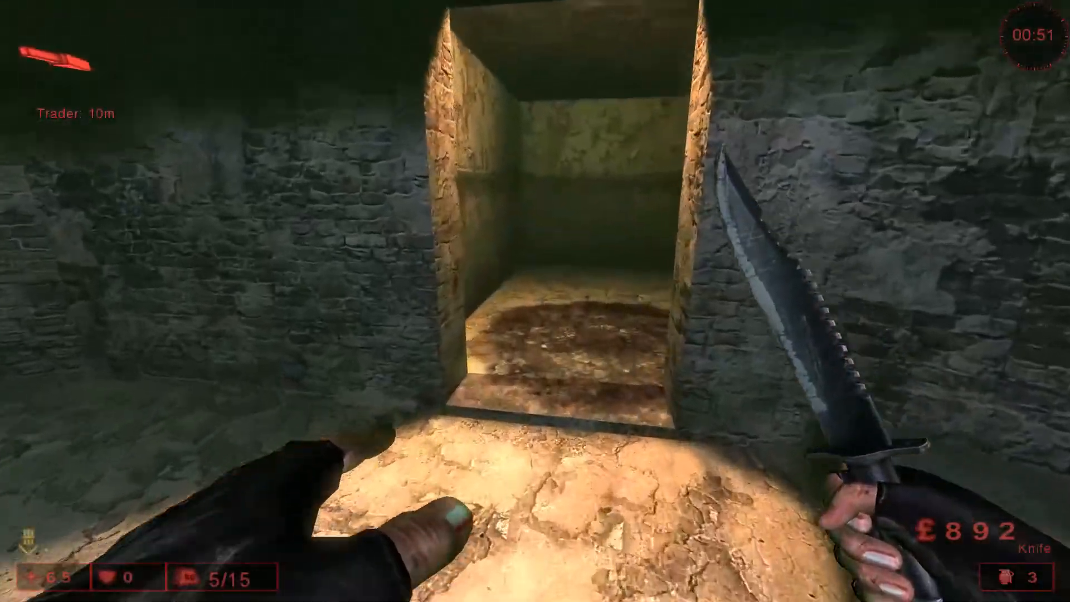
key("w")
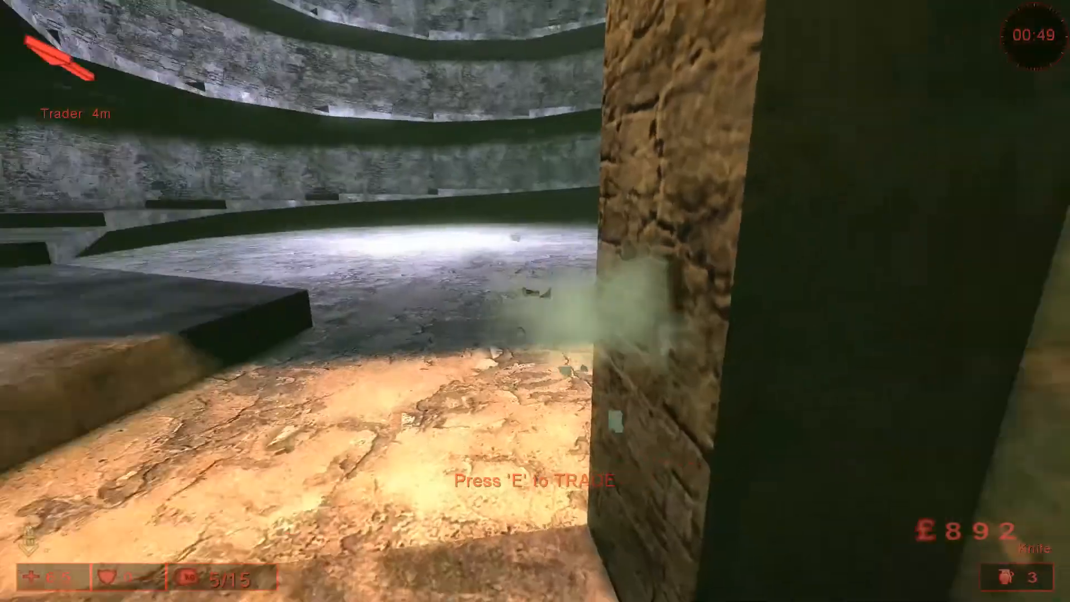
Examine the arena floor and the raised platforms beside the shop, and return through the shop's doorway
key("w")
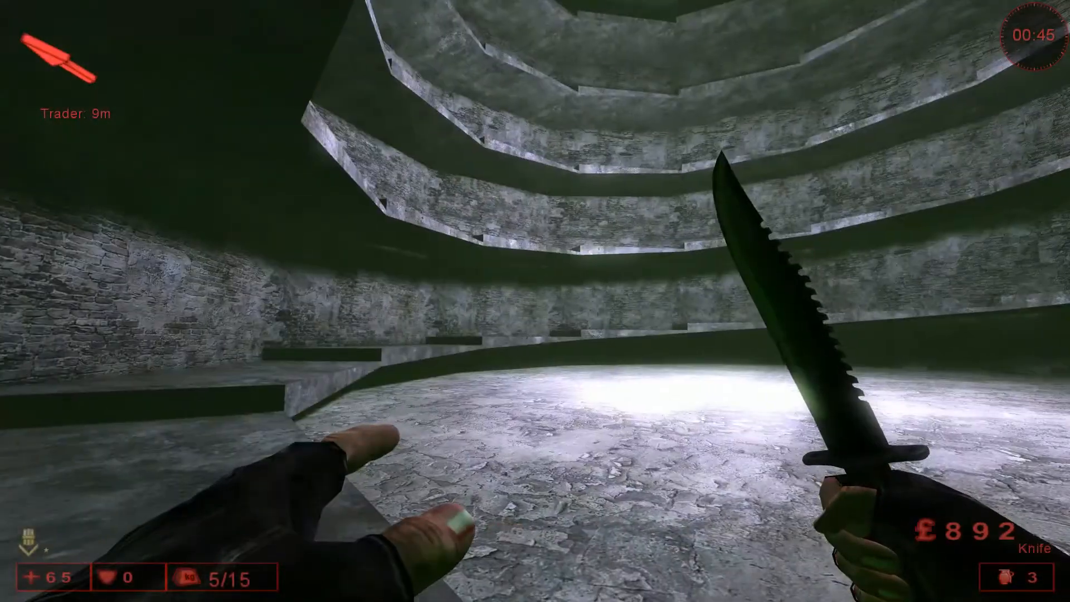
key("w")
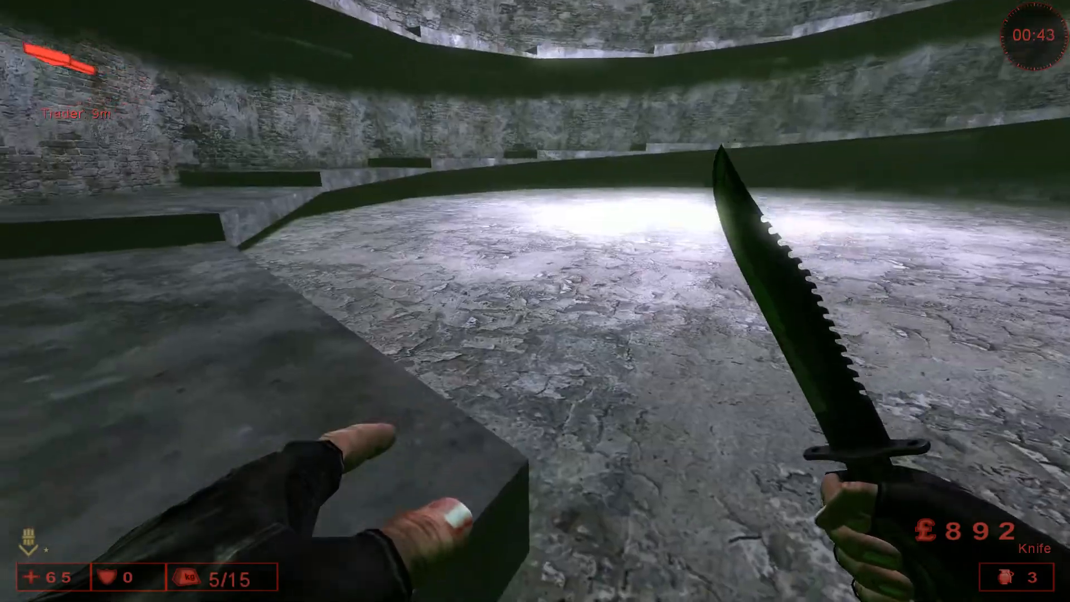
key("w")
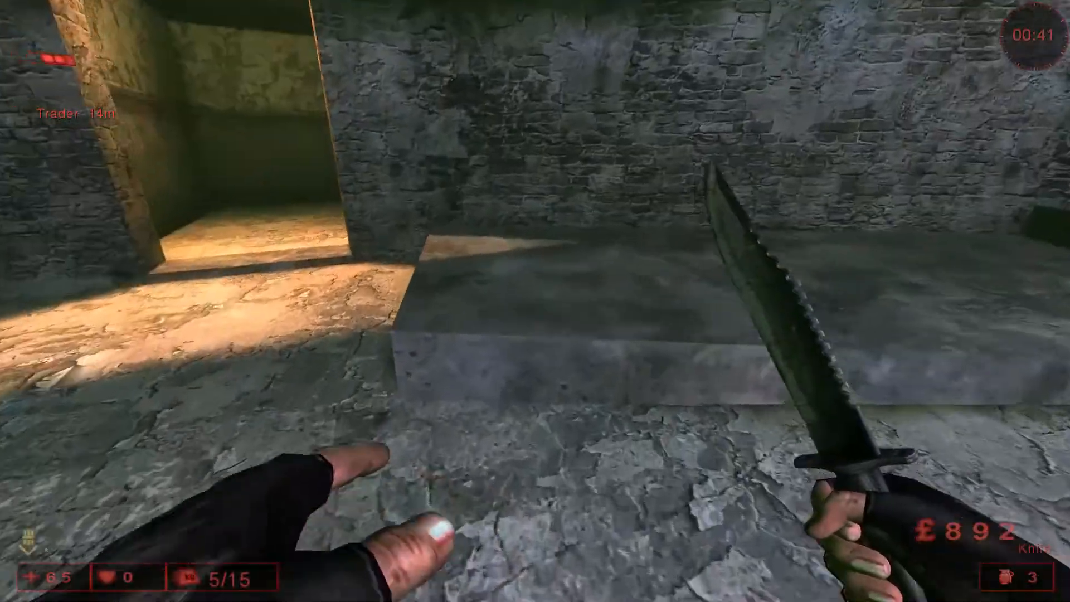
key("w")
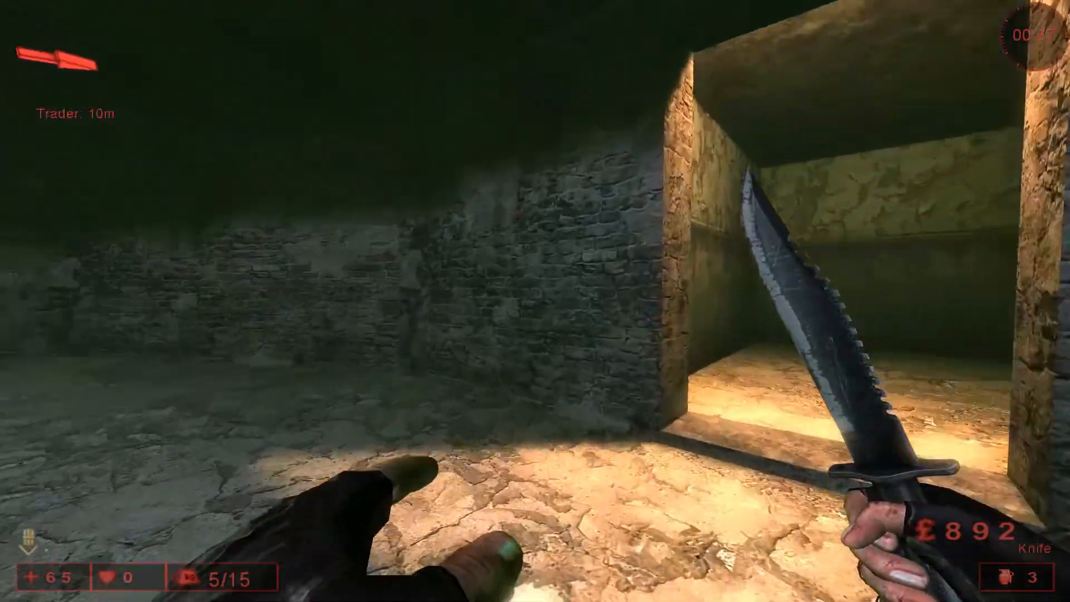
key("w")
key("w")
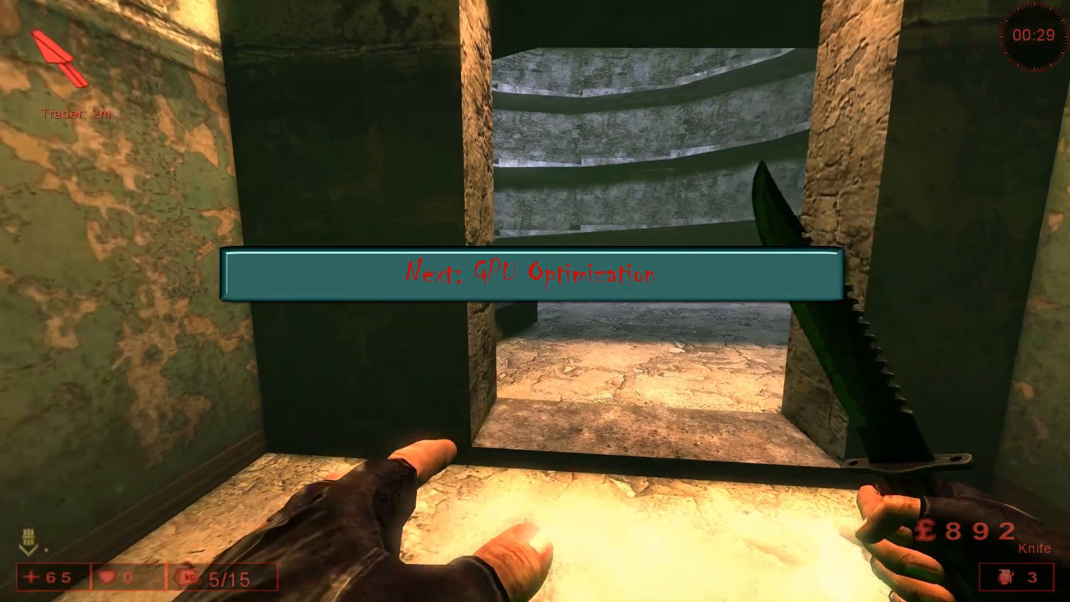
key("w")
key("w")
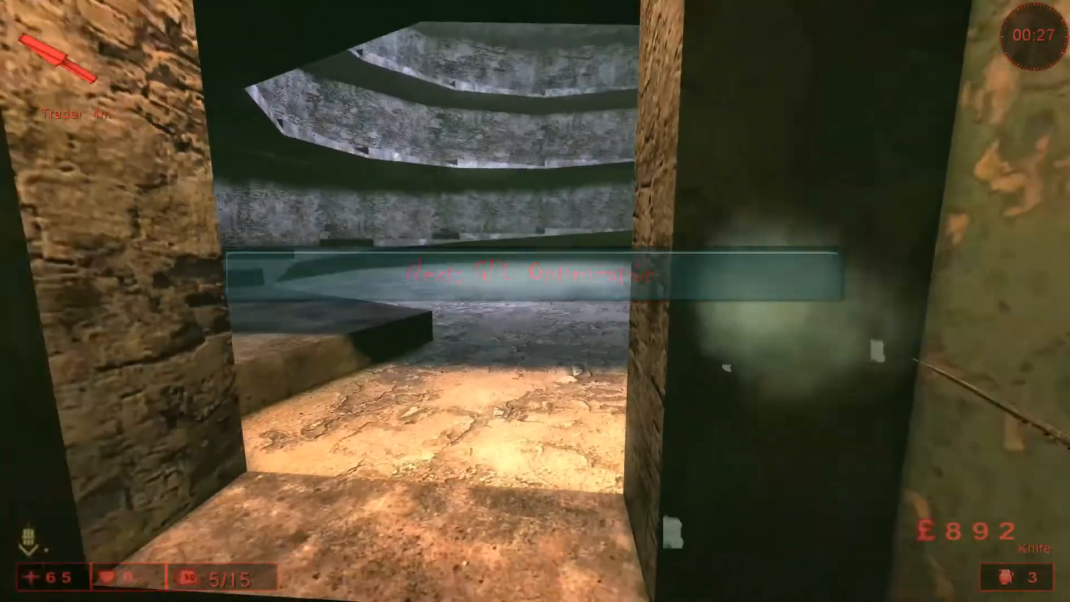